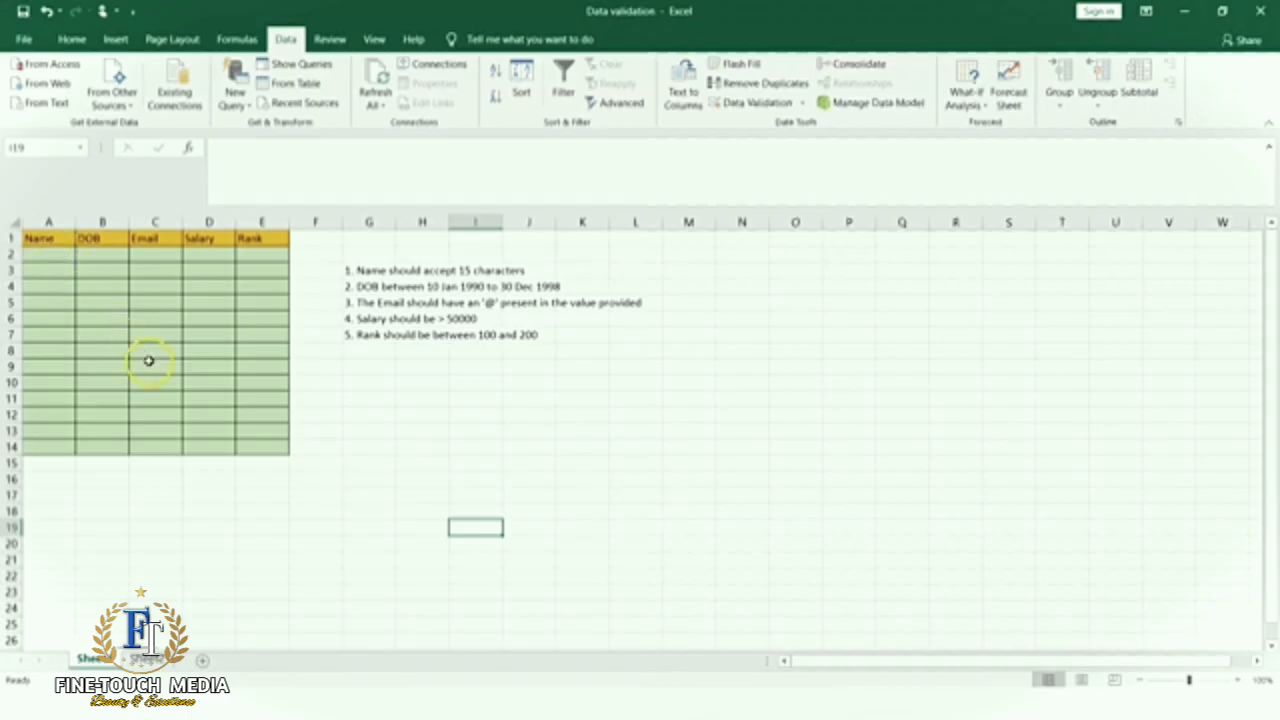
Widen the Name column, enter a full name longer than 15 characters in A2, and accept it despite the length restriction.
drag(52, 253, 56, 451)
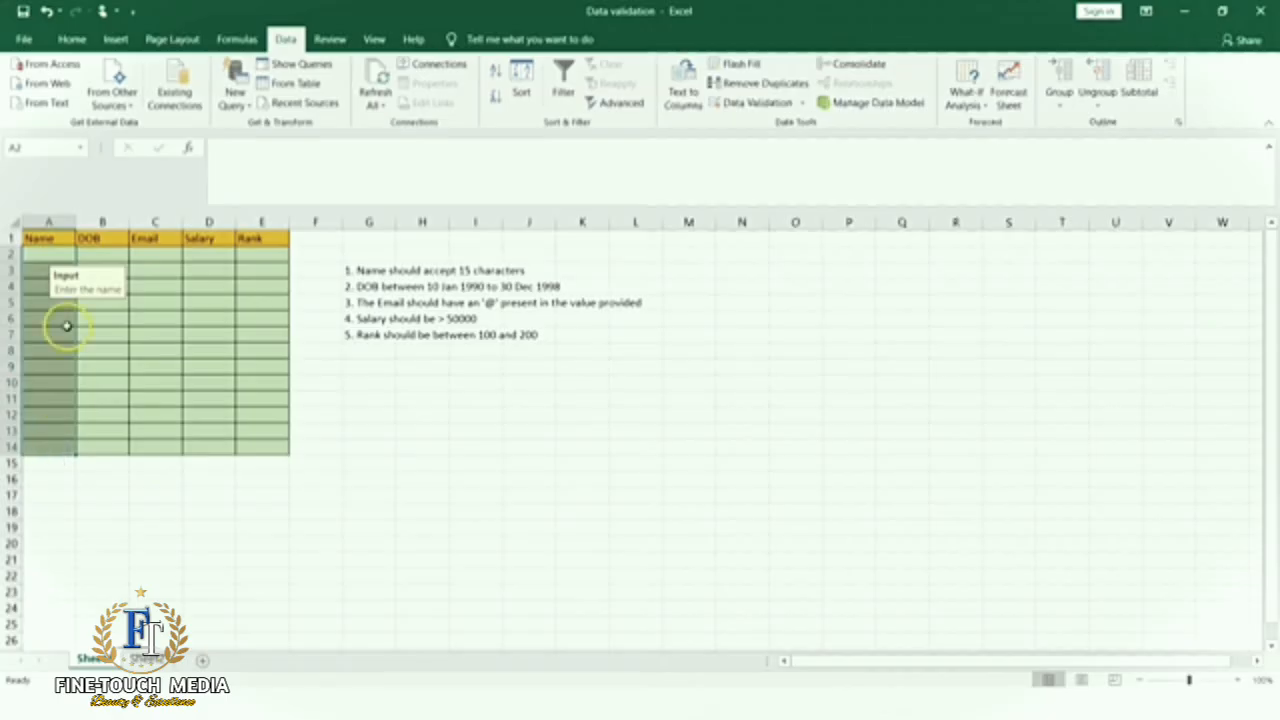
click(48, 255)
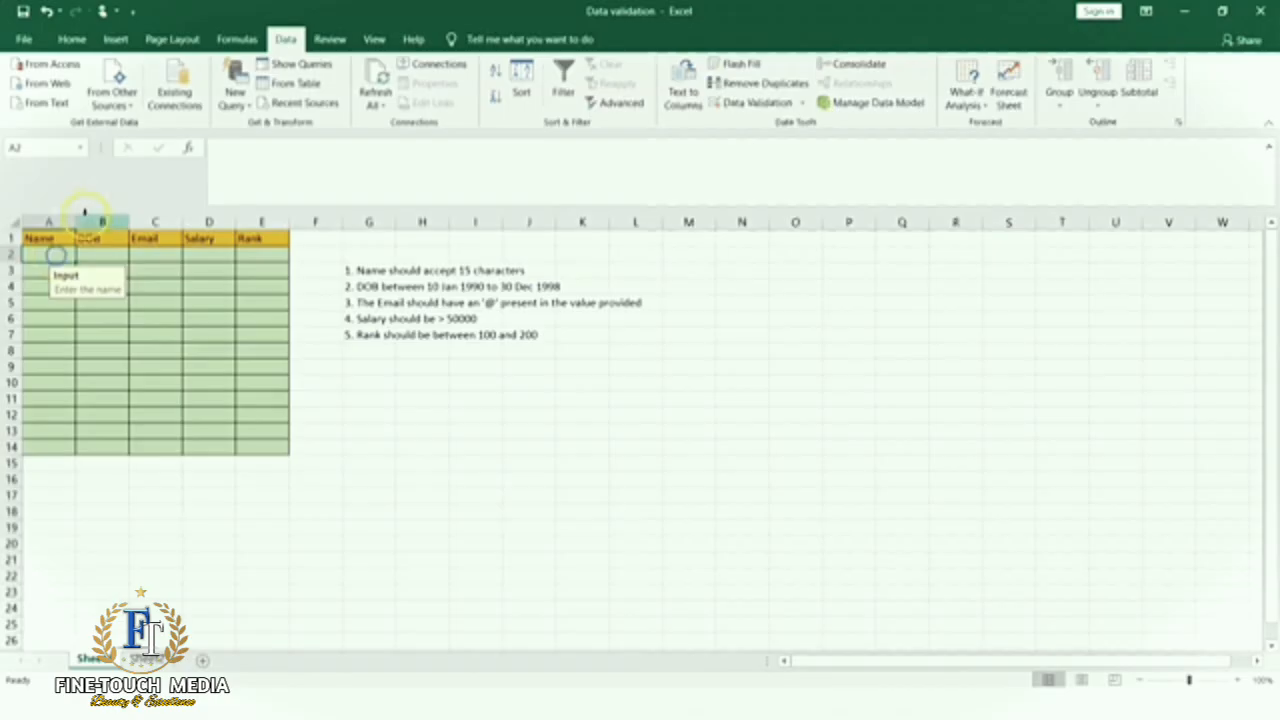
drag(76, 222, 99, 222)
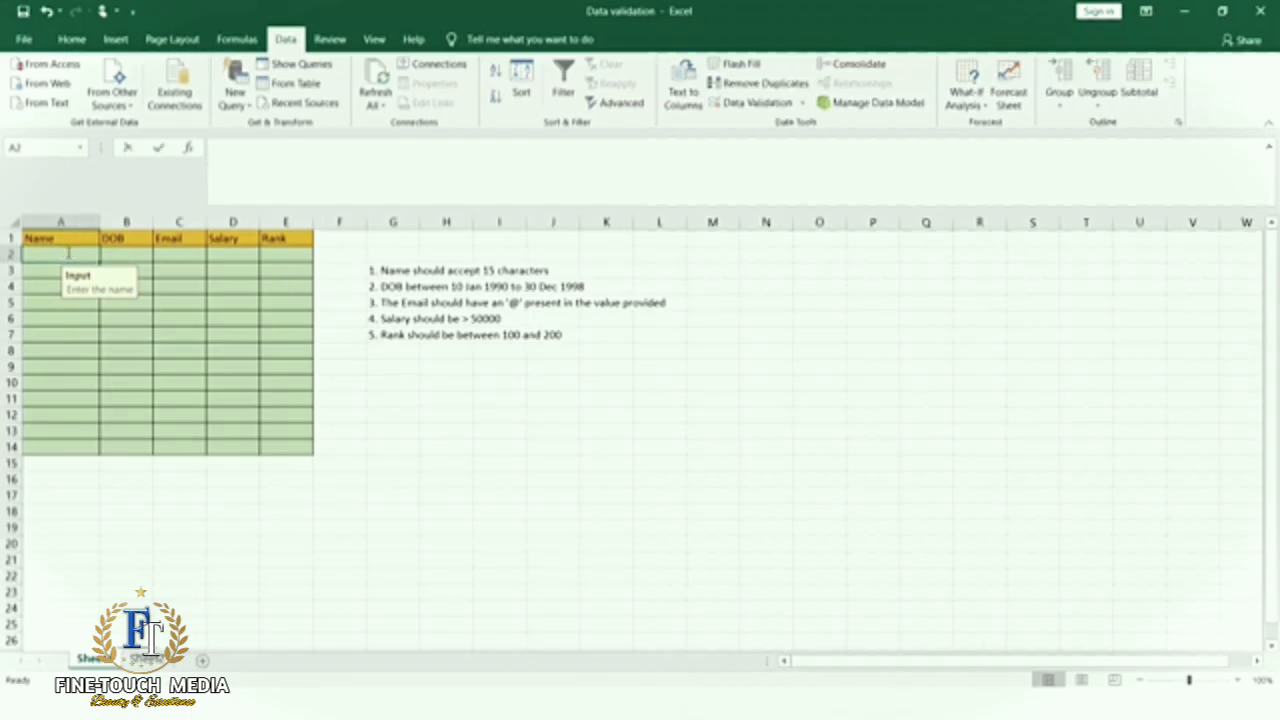
text(peterjohnson)
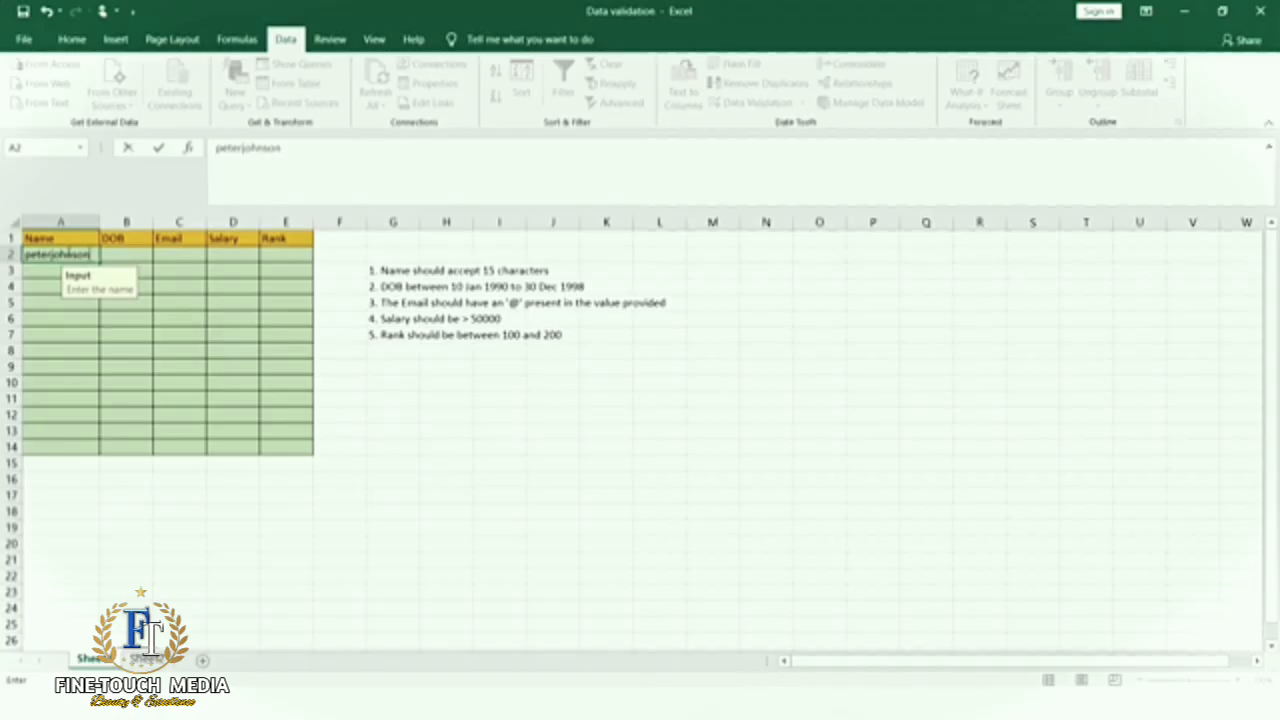
text(junior)
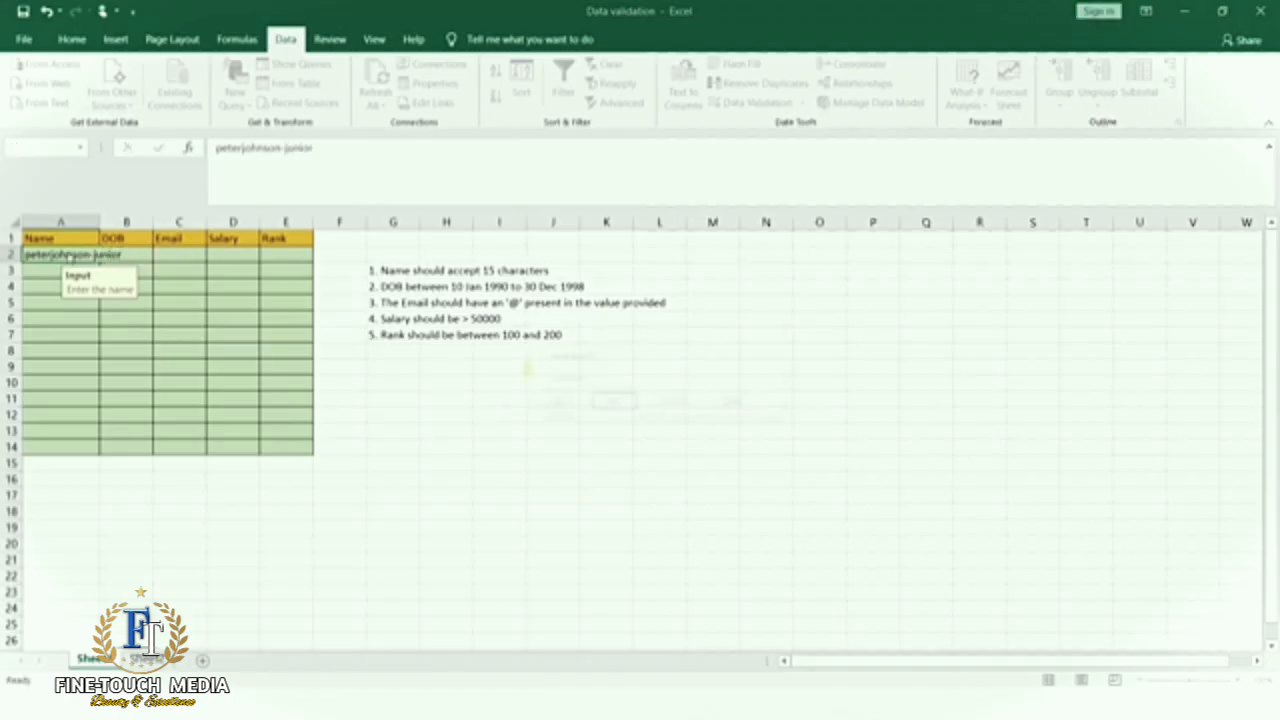
key(Return)
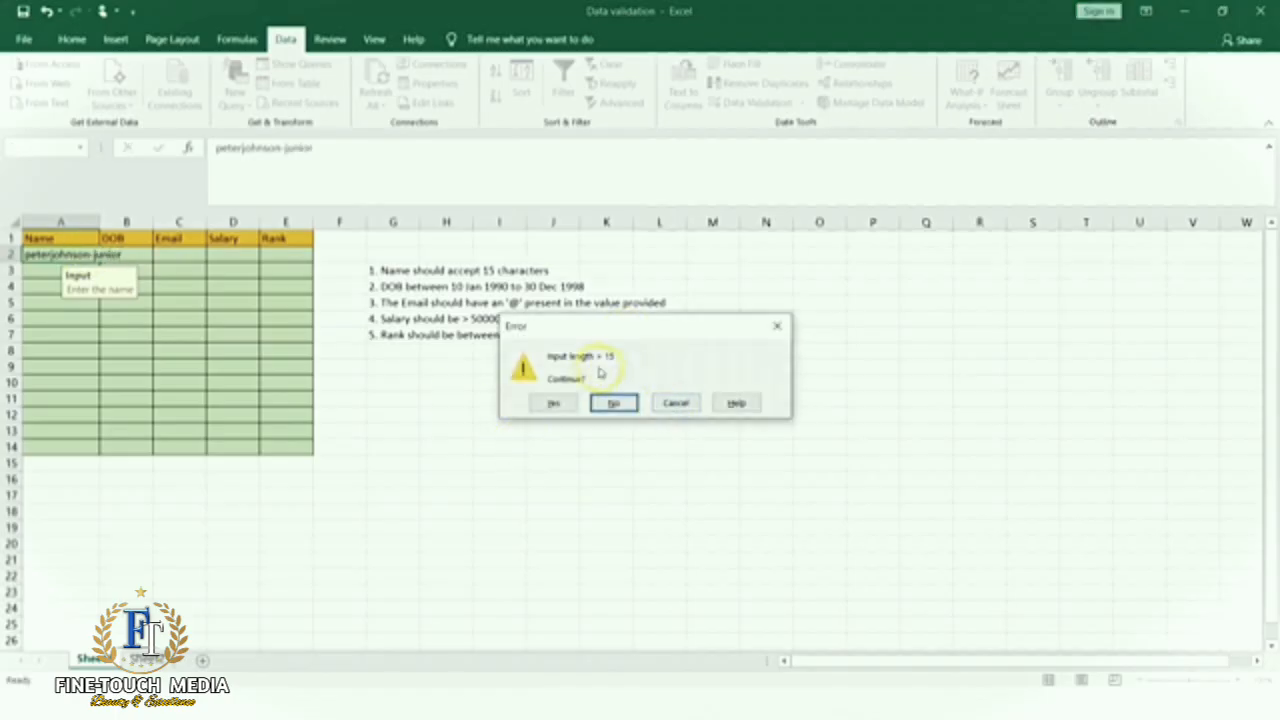
click(571, 408)
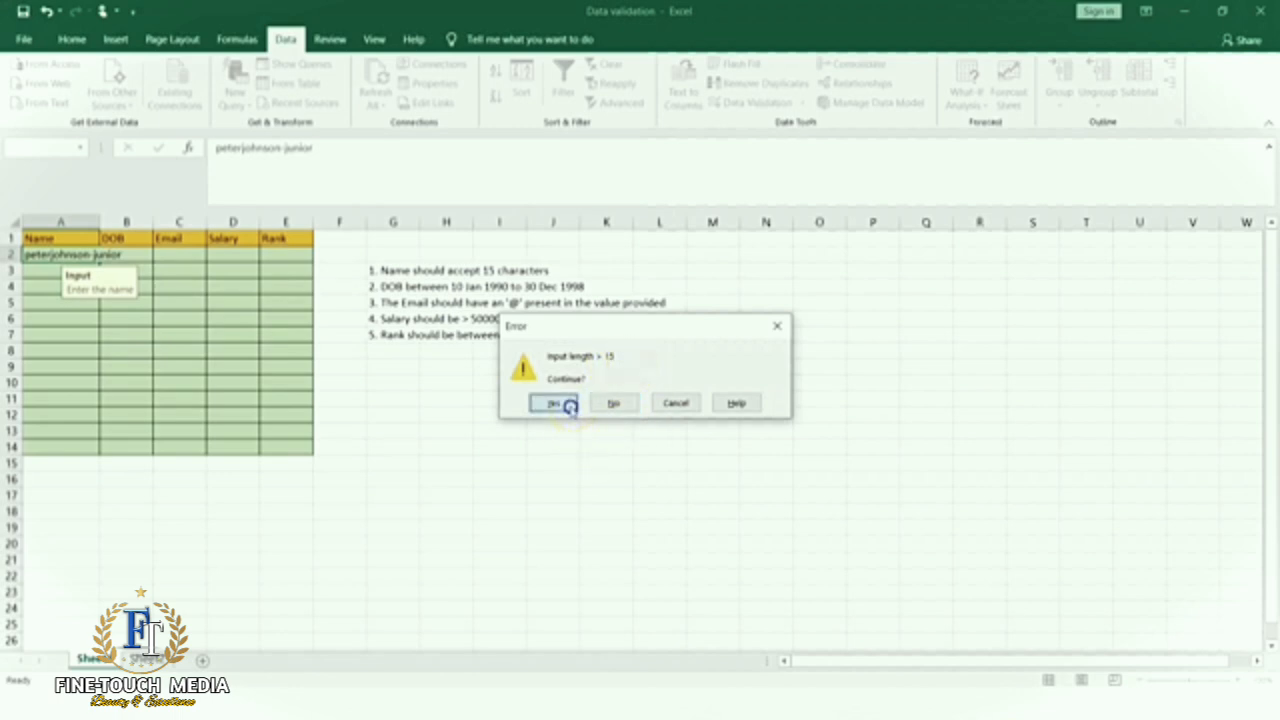
Resize the Name column to slightly narrower than the test name and clear the entry in A2.
drag(100, 221, 137, 221)
click(95, 257)
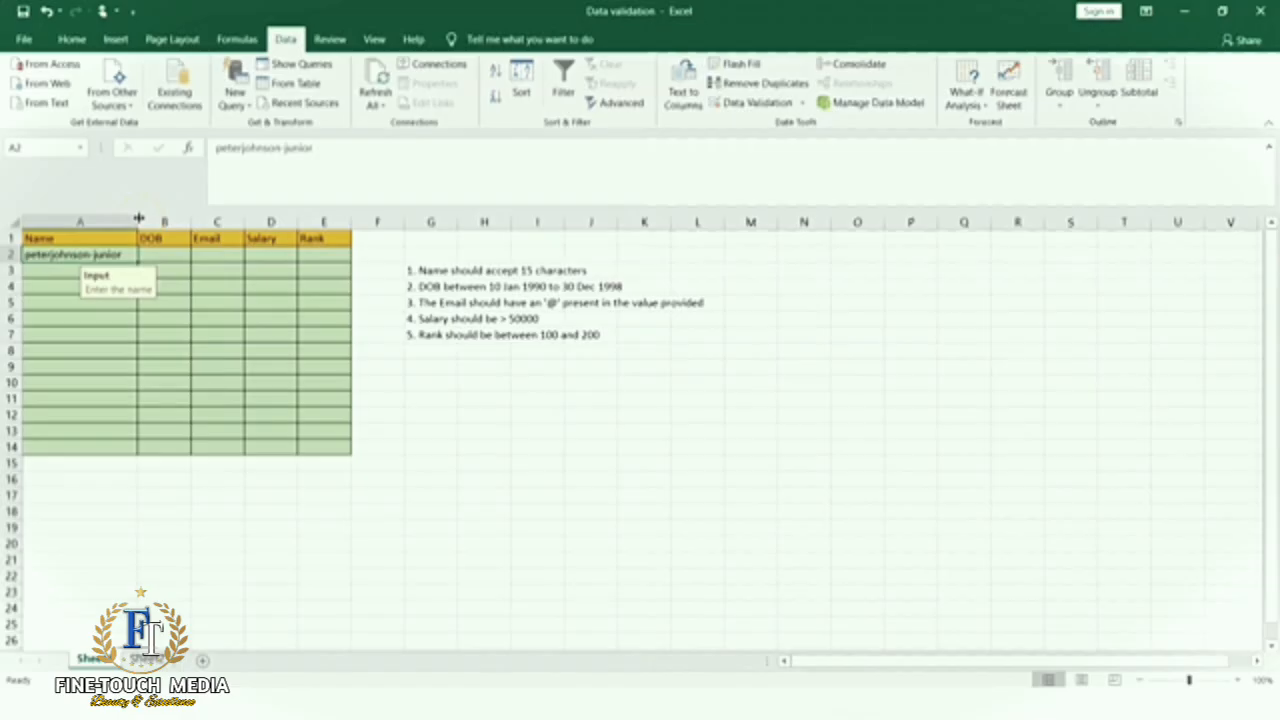
drag(138, 219, 87, 220)
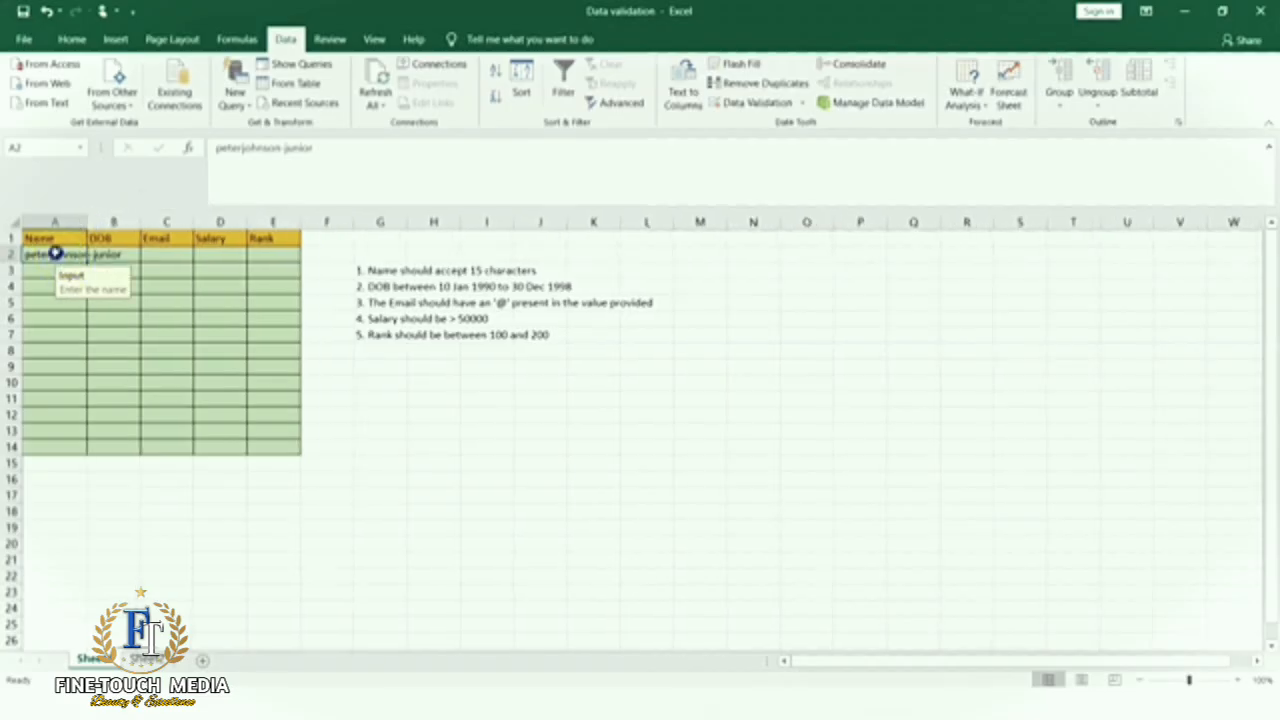
key(Delete)
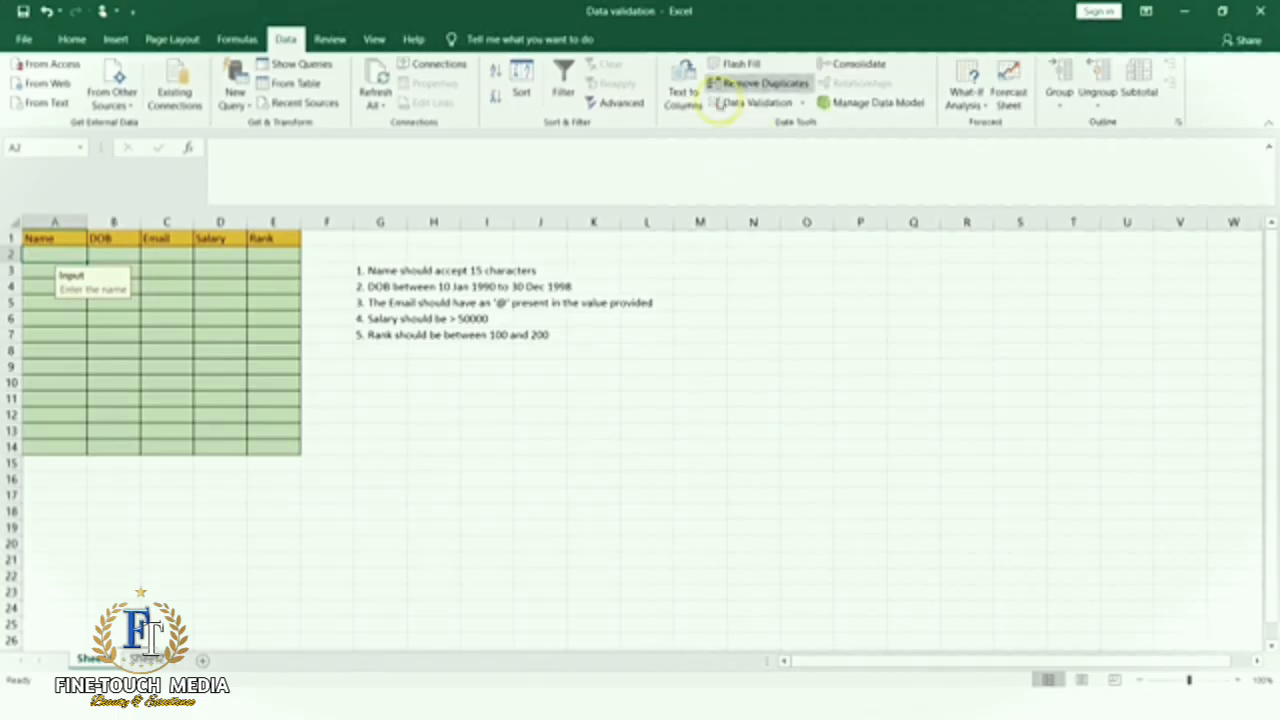
Review A2's validation input message, choose Text length as the allowed type, and apply the rule.
click(785, 104)
click(716, 191)
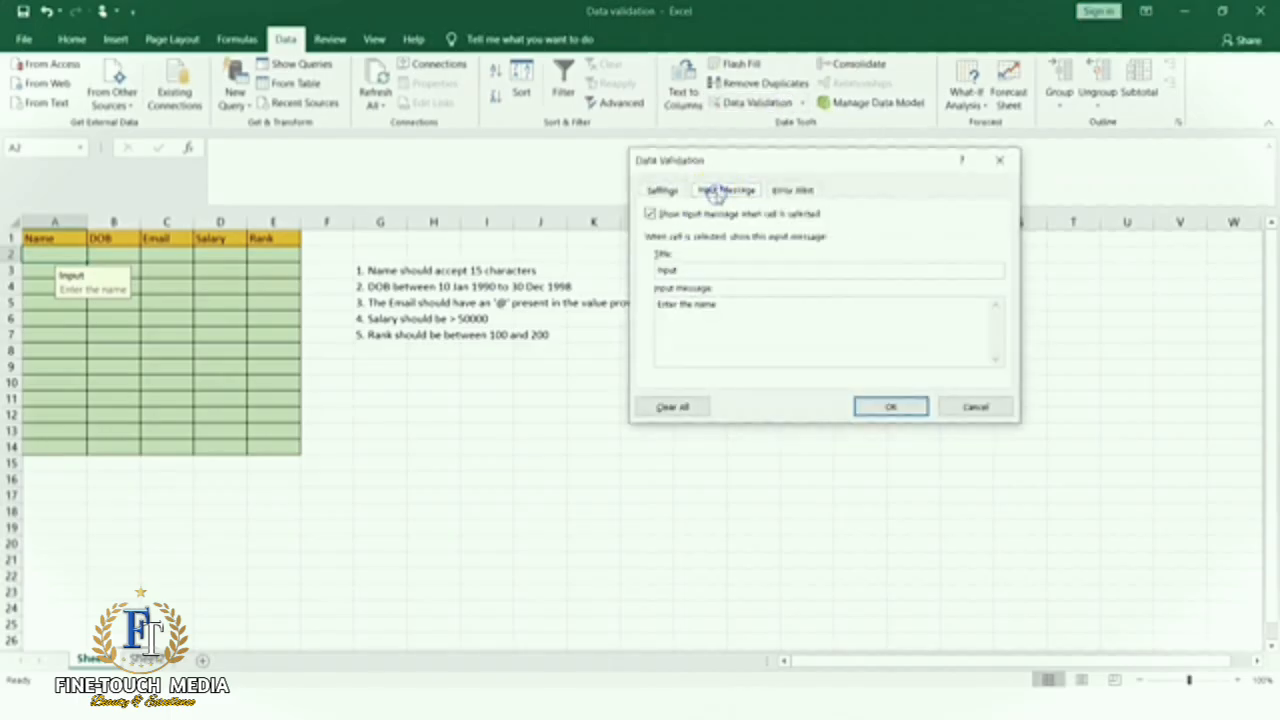
click(662, 190)
click(768, 247)
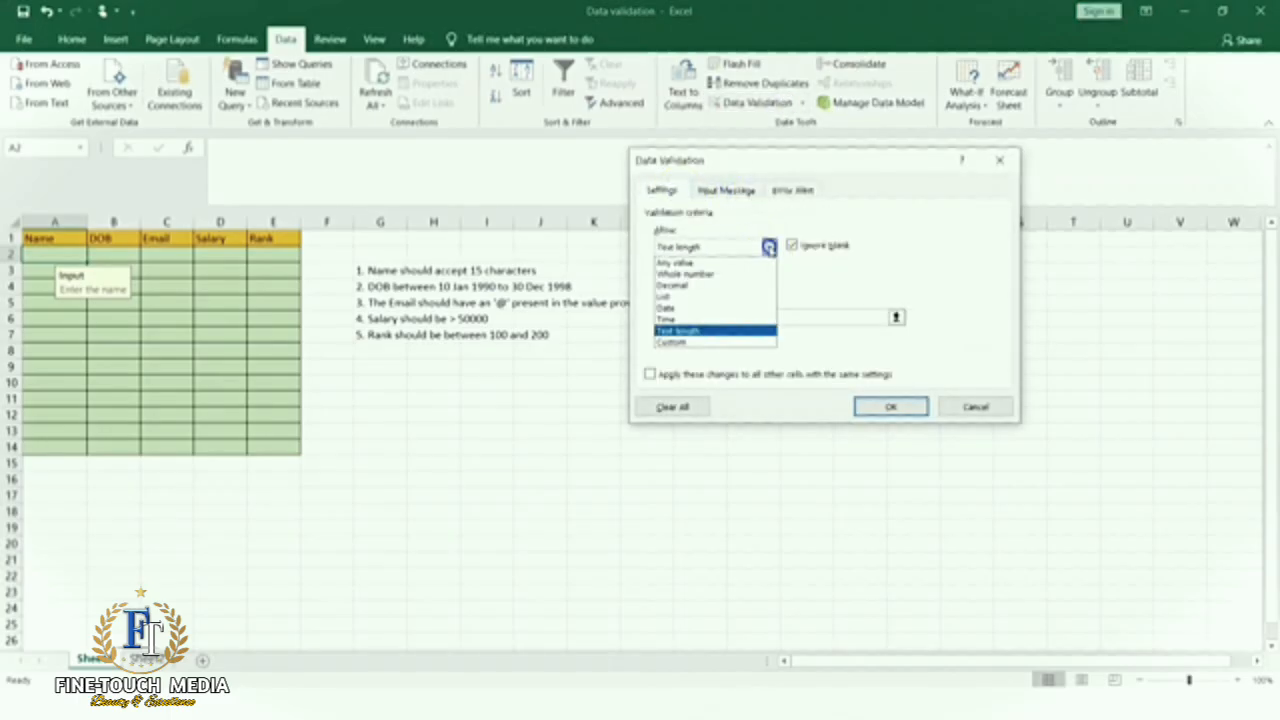
click(697, 330)
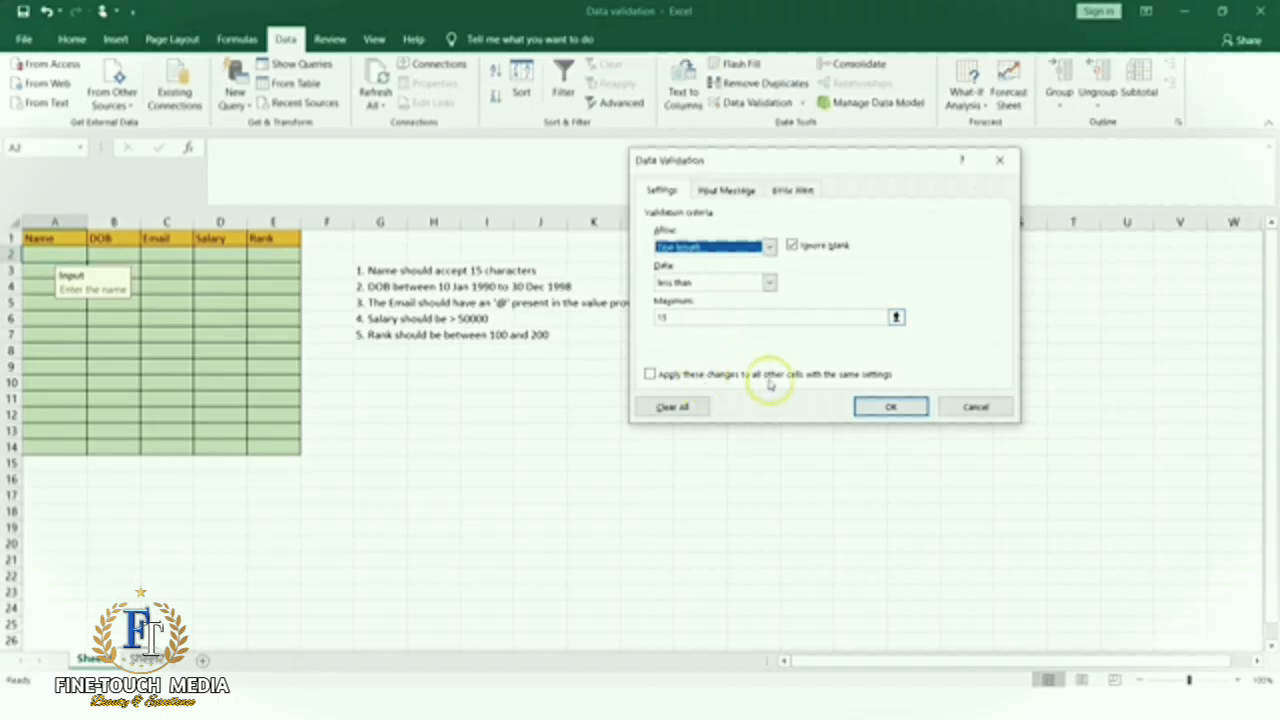
click(886, 407)
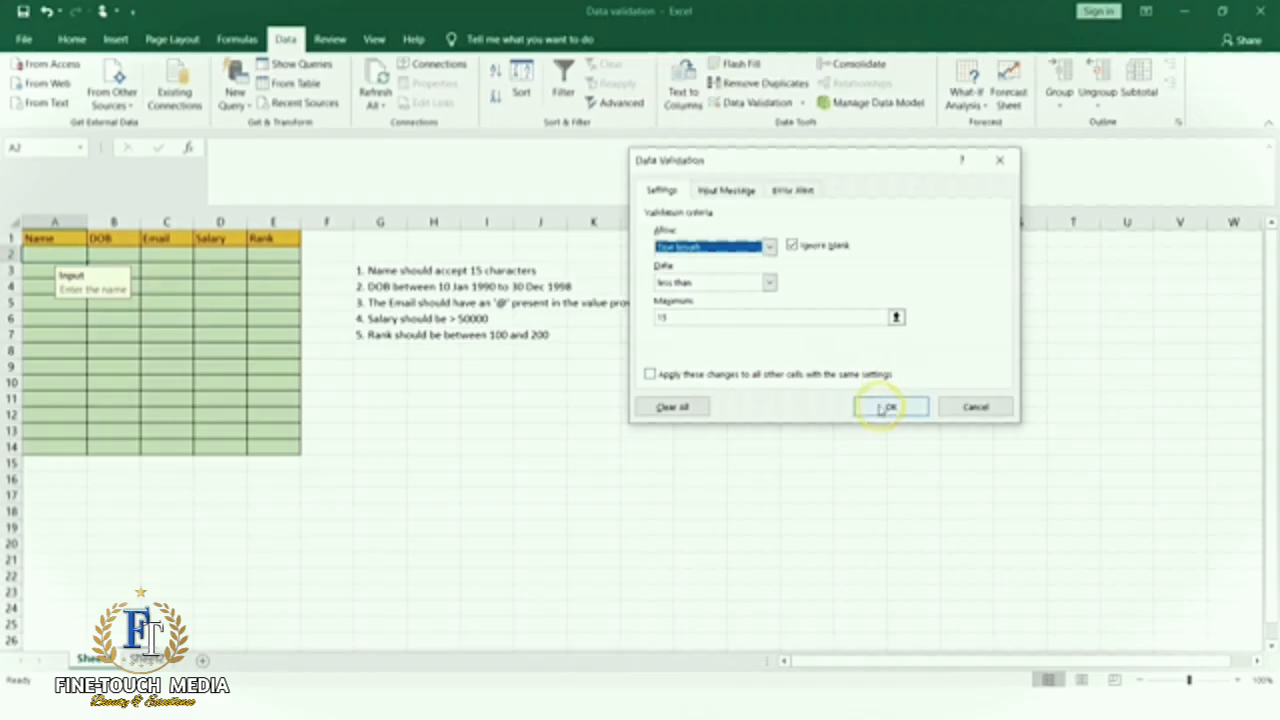
click(882, 409)
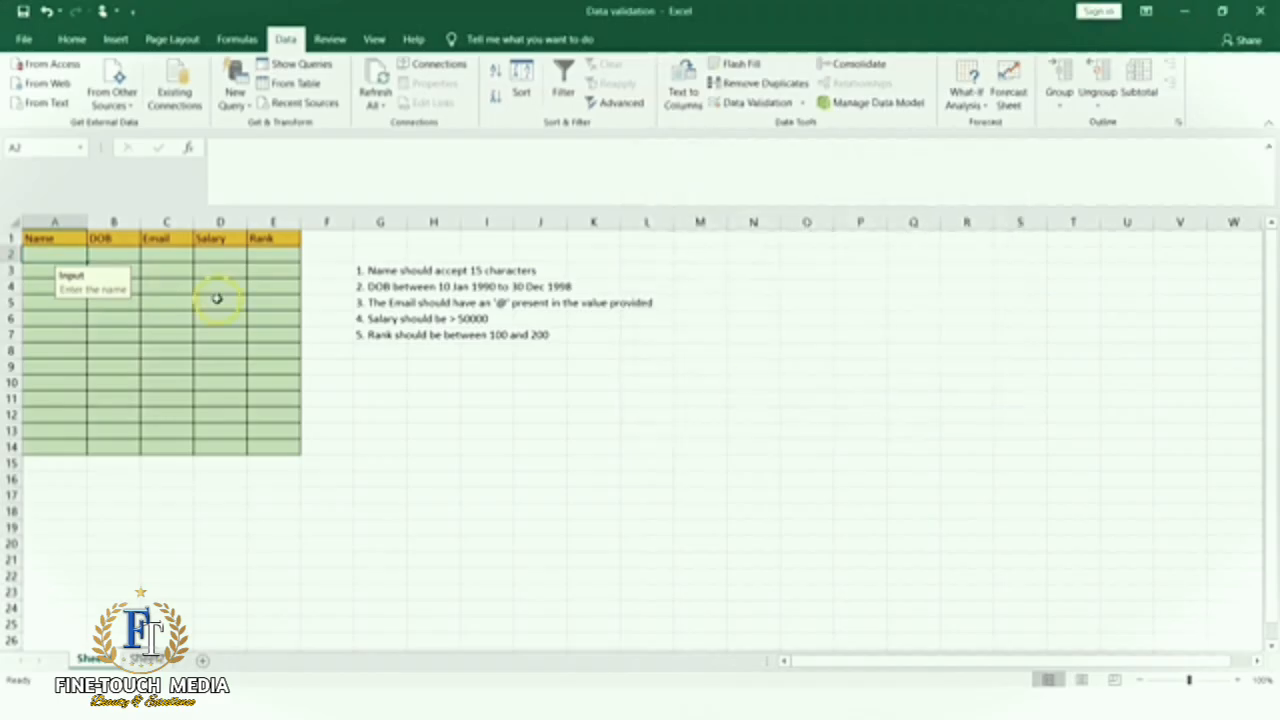
Fill A2's validation rule down through A14 and check that rule on the Name cells, including A8's validation settings.
drag(88, 261, 90, 454)
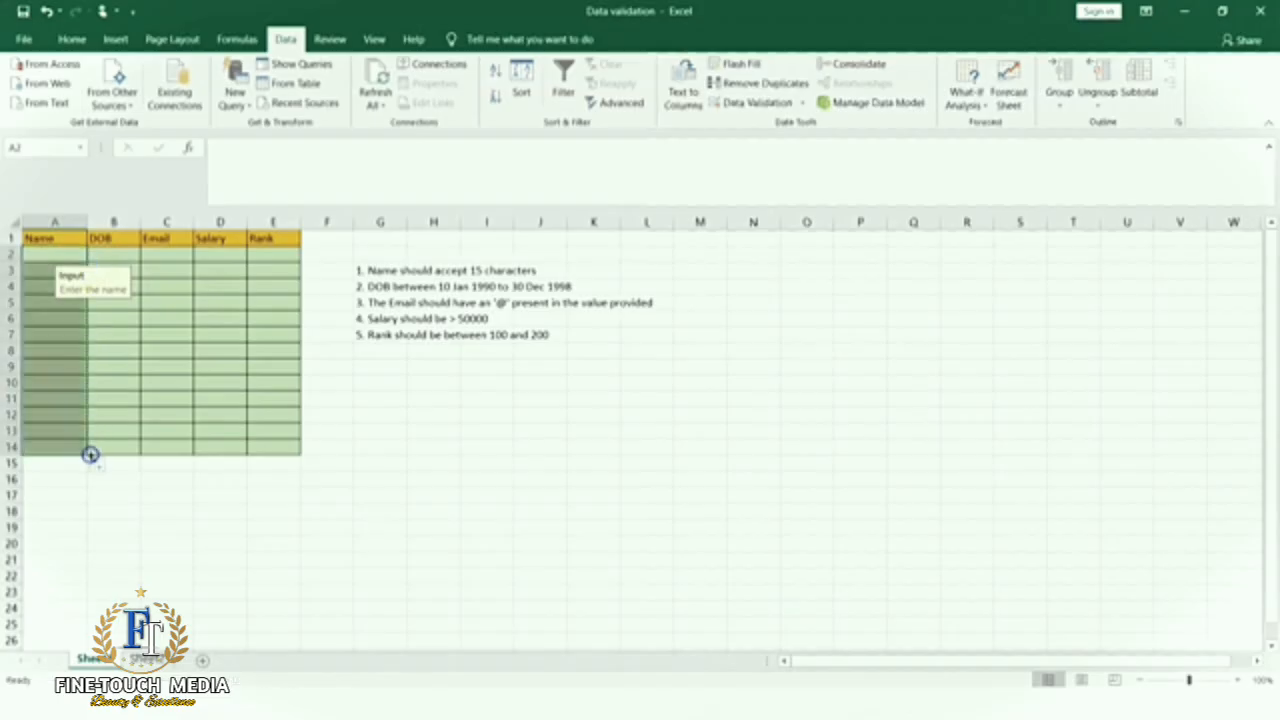
click(42, 274)
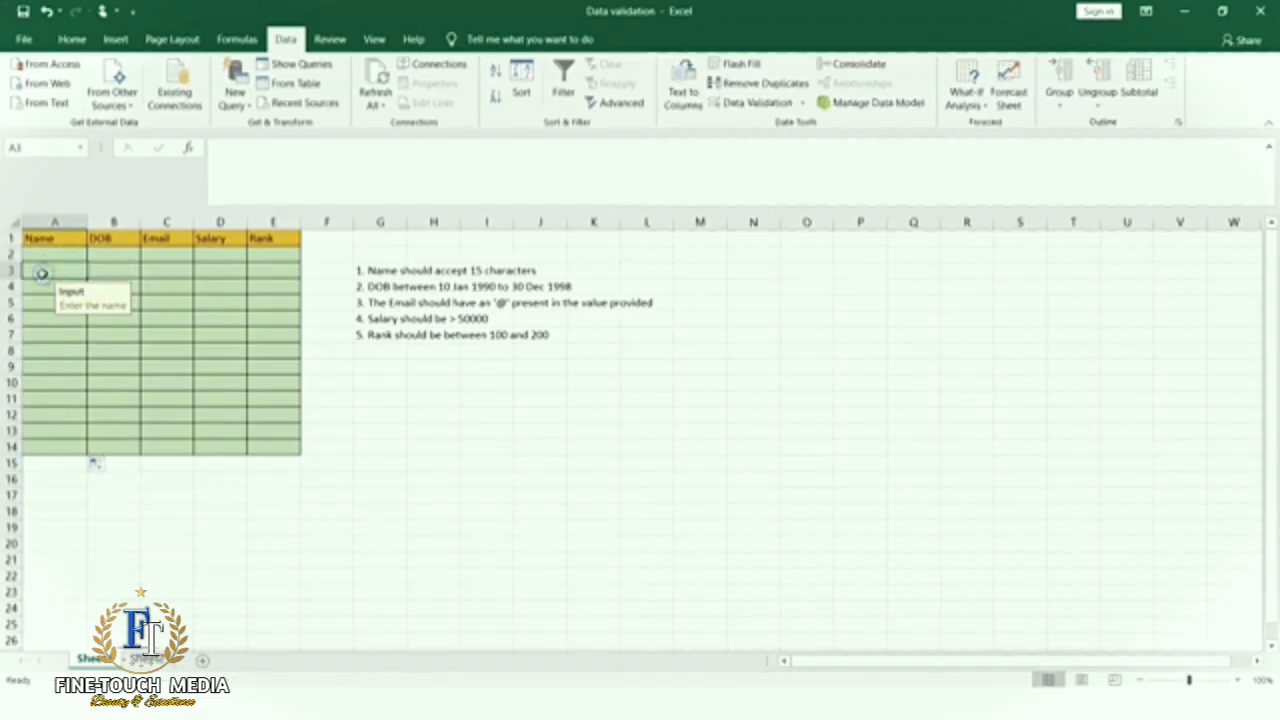
click(44, 353)
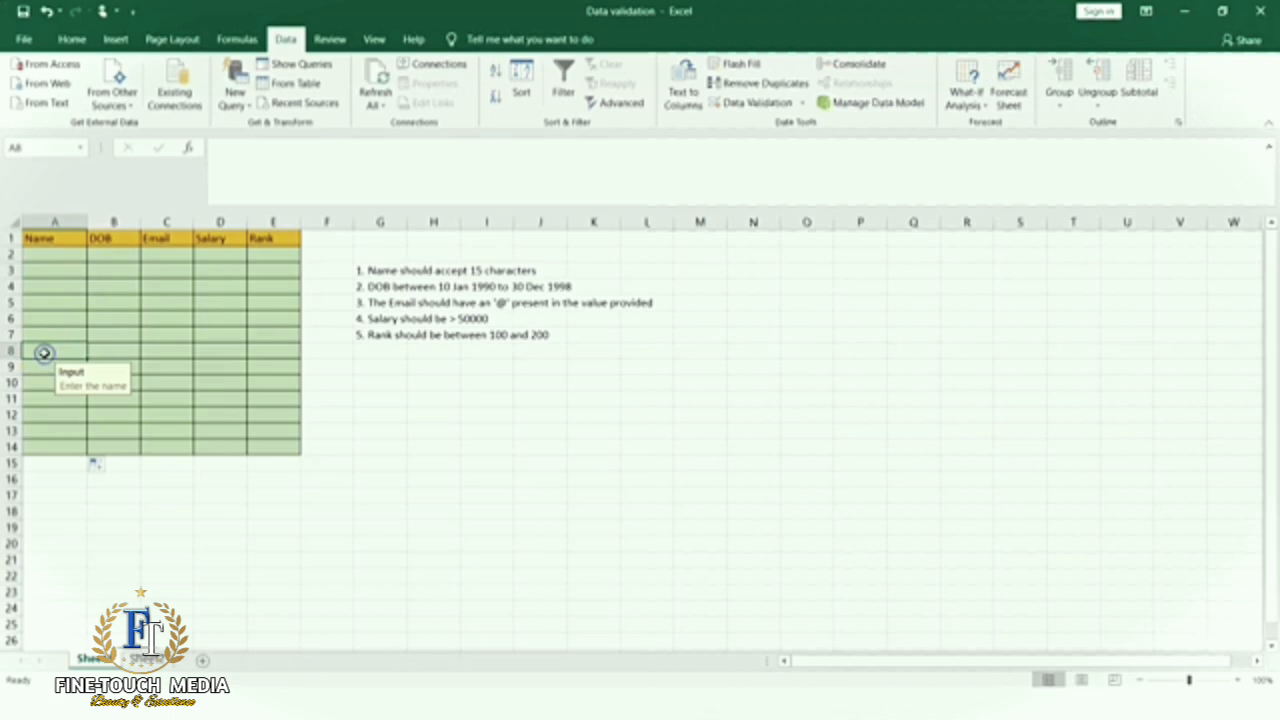
click(770, 103)
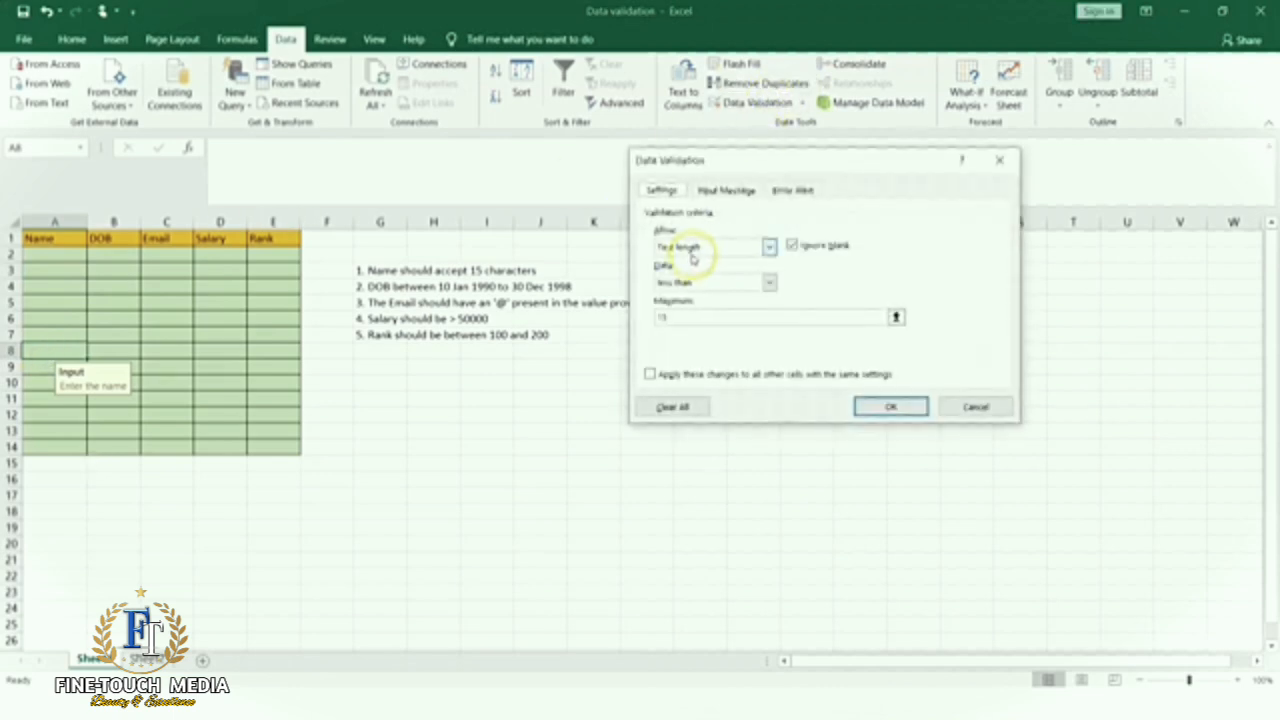
click(884, 410)
drag(57, 254, 57, 442)
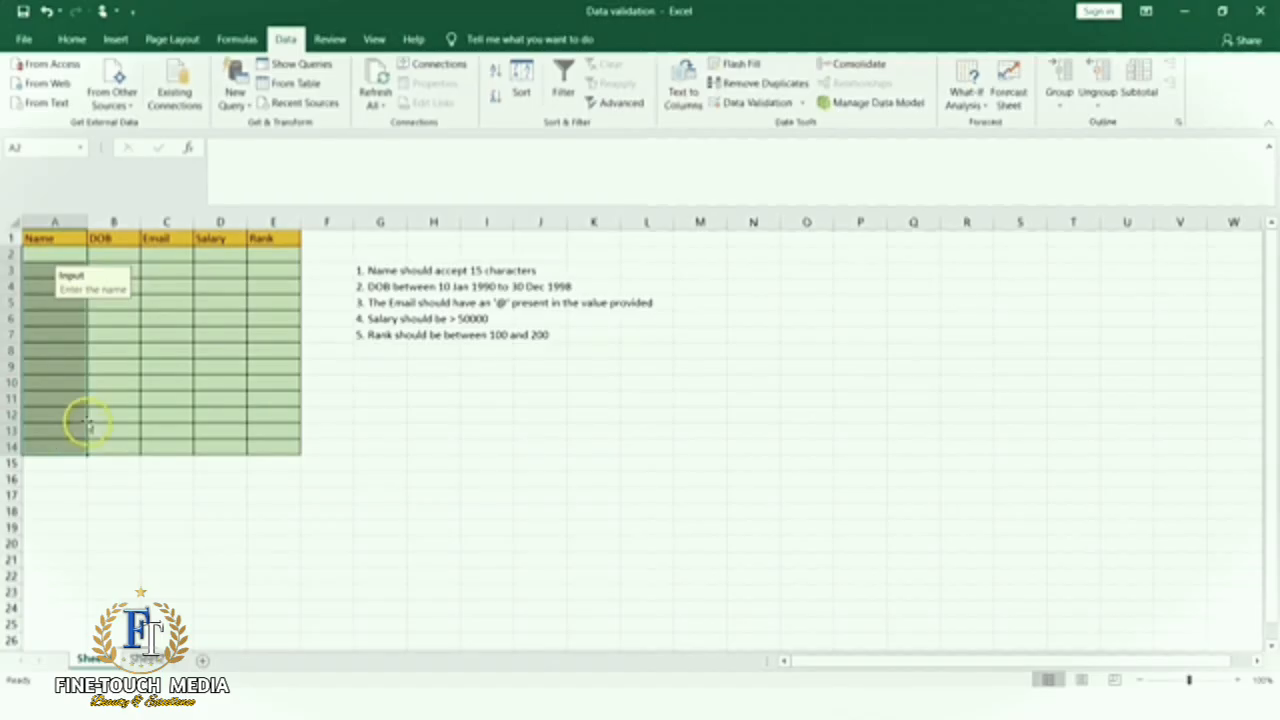
Choose Date as the allowed type in B2's data validation and inspect its start and end date entries.
click(110, 254)
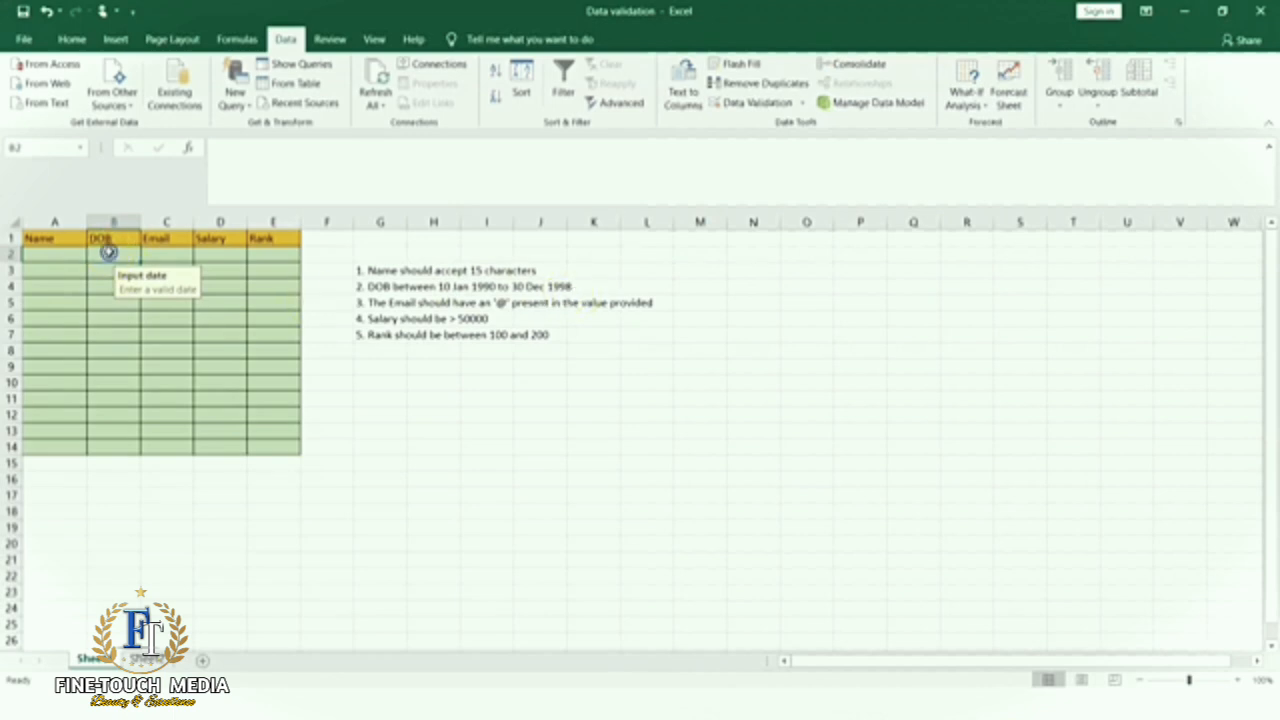
click(768, 106)
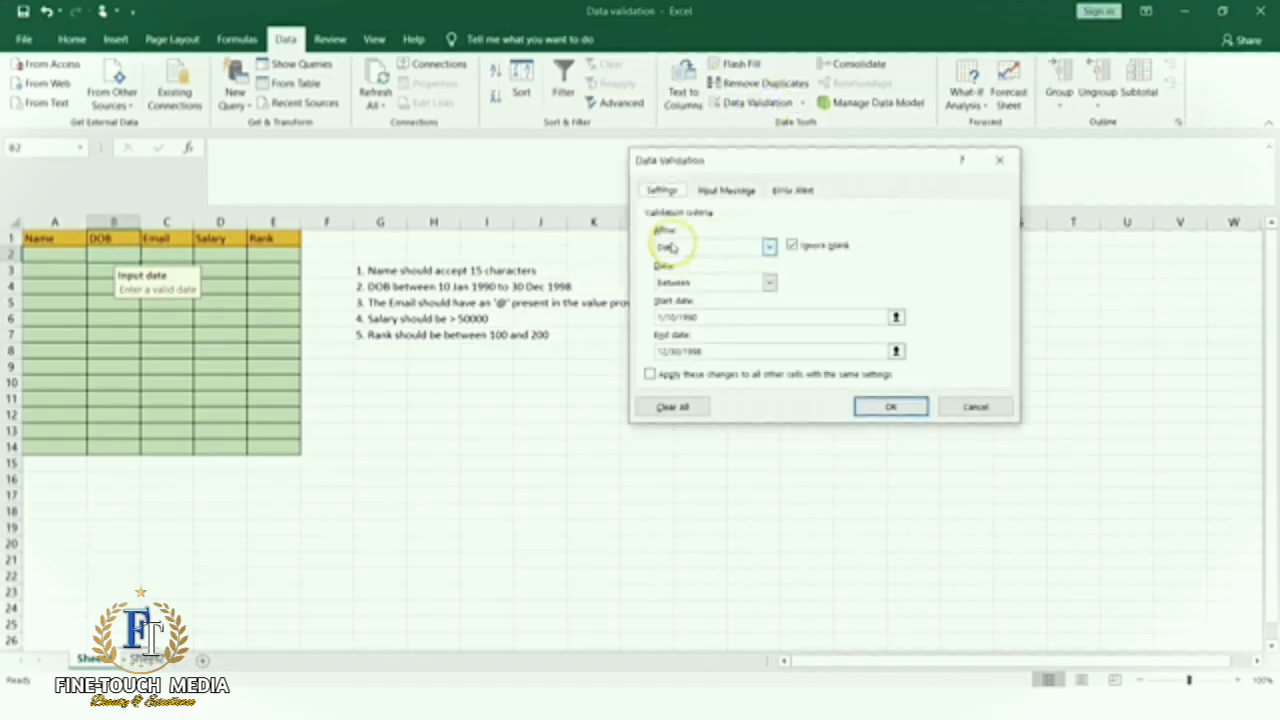
click(768, 246)
click(686, 309)
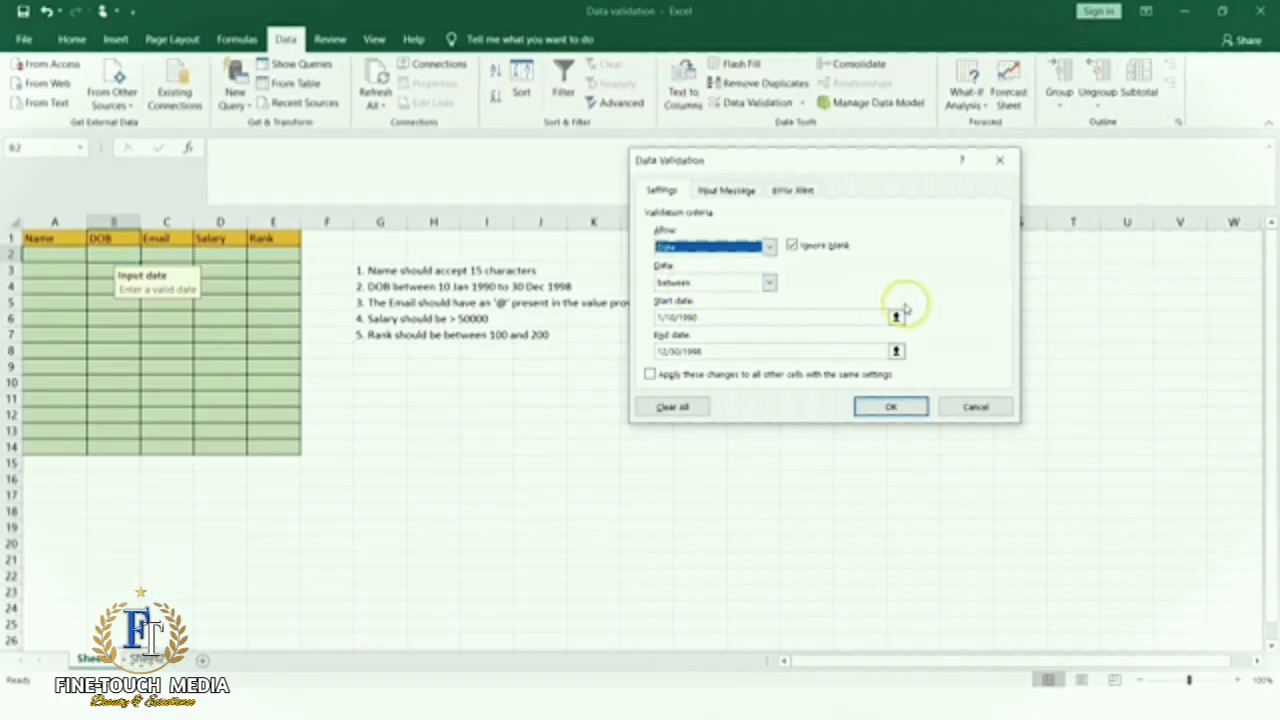
click(728, 318)
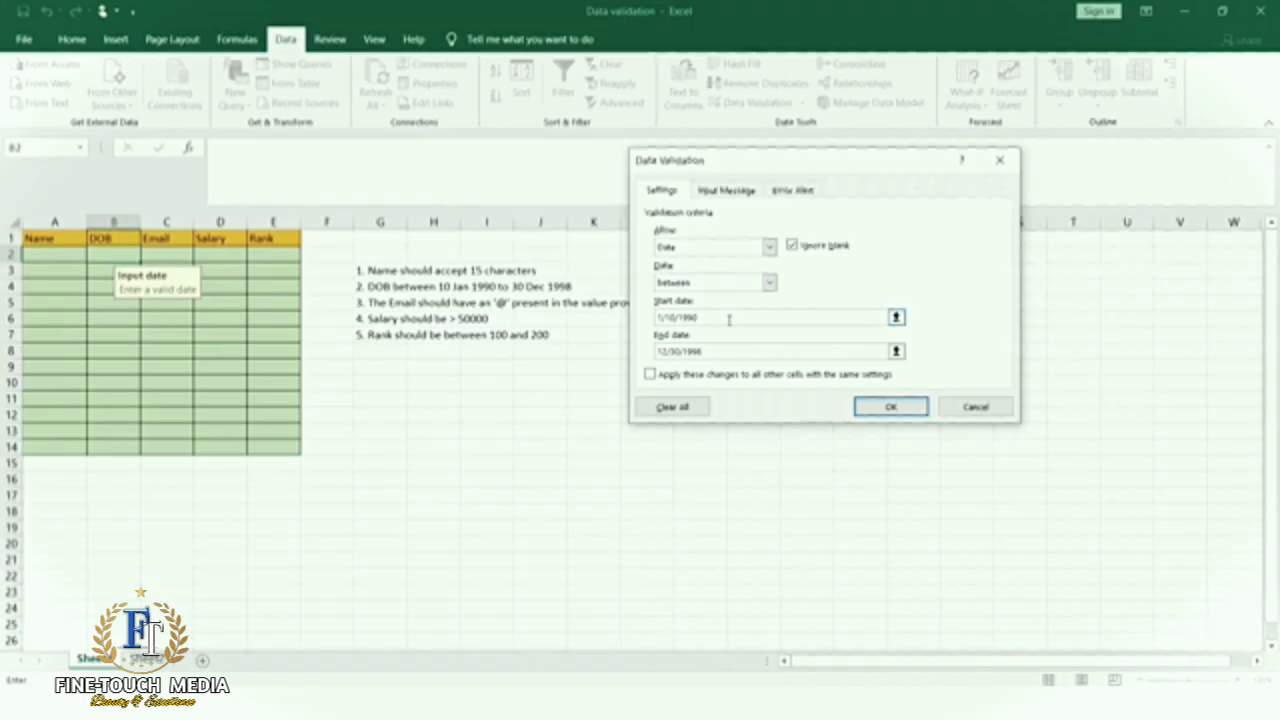
click(713, 351)
click(896, 318)
click(896, 318)
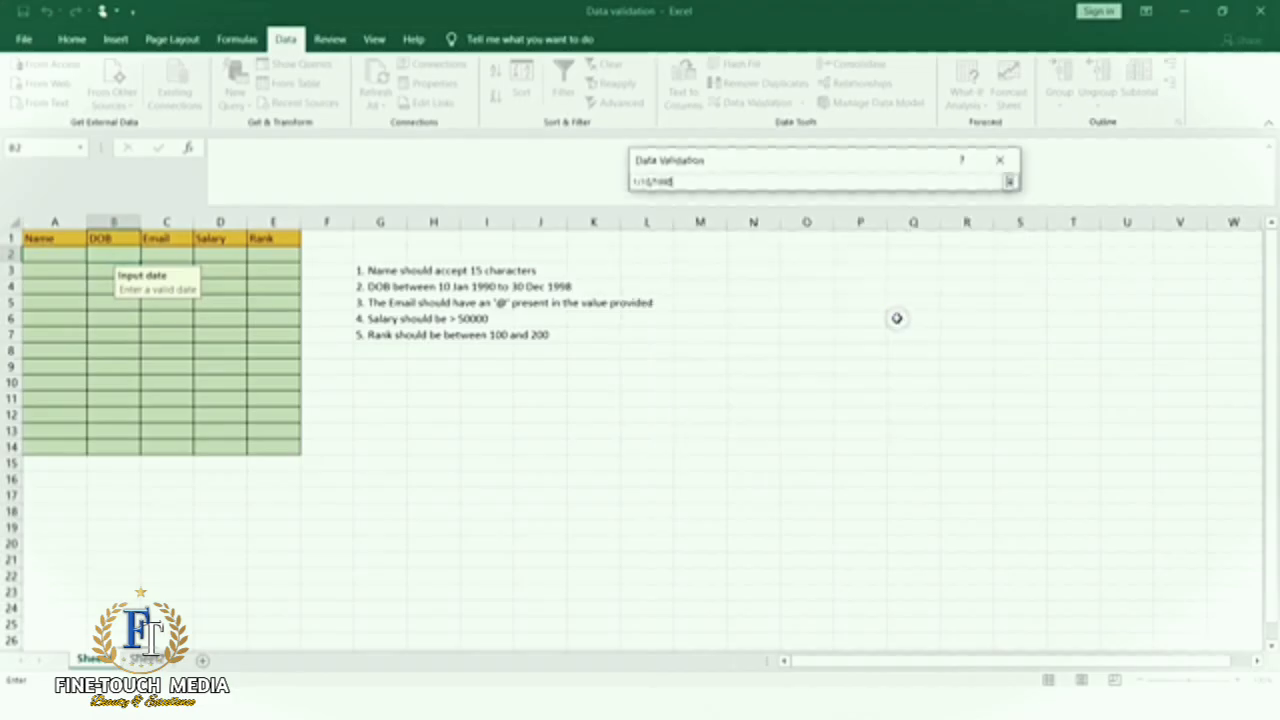
click(1010, 183)
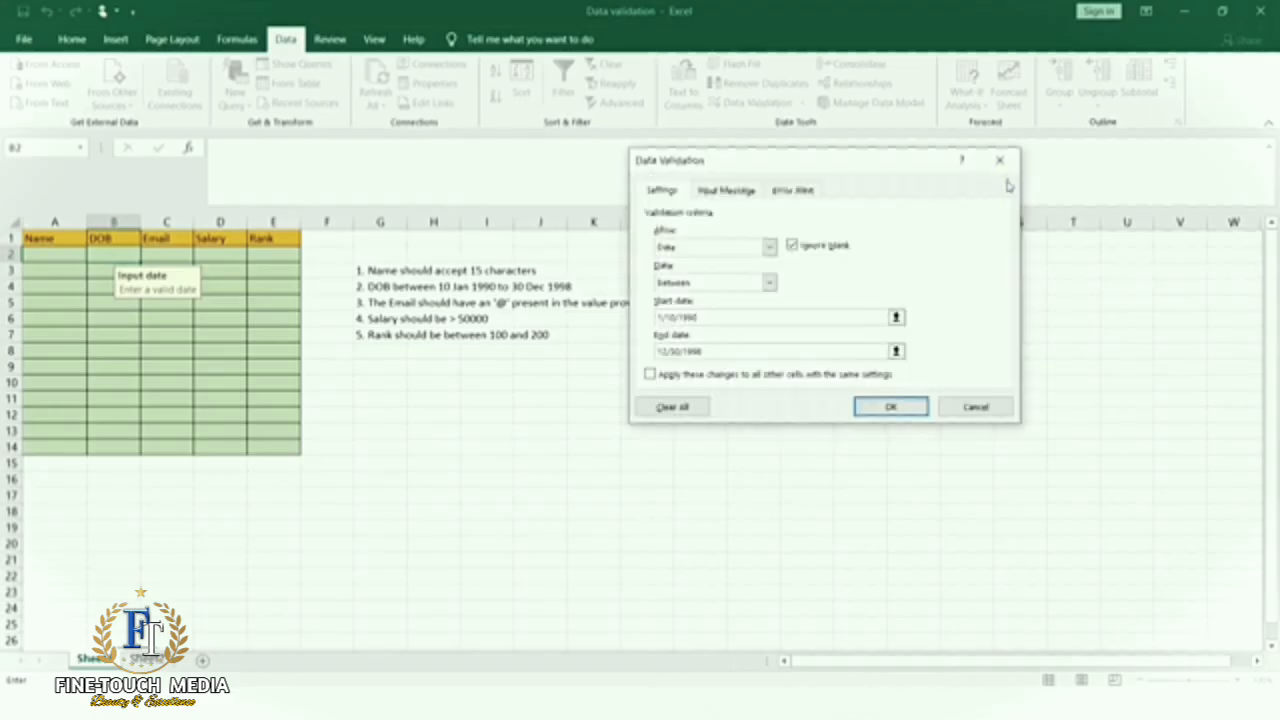
Review the input message and error alert of B2's date validation, and apply the validation settings.
click(738, 193)
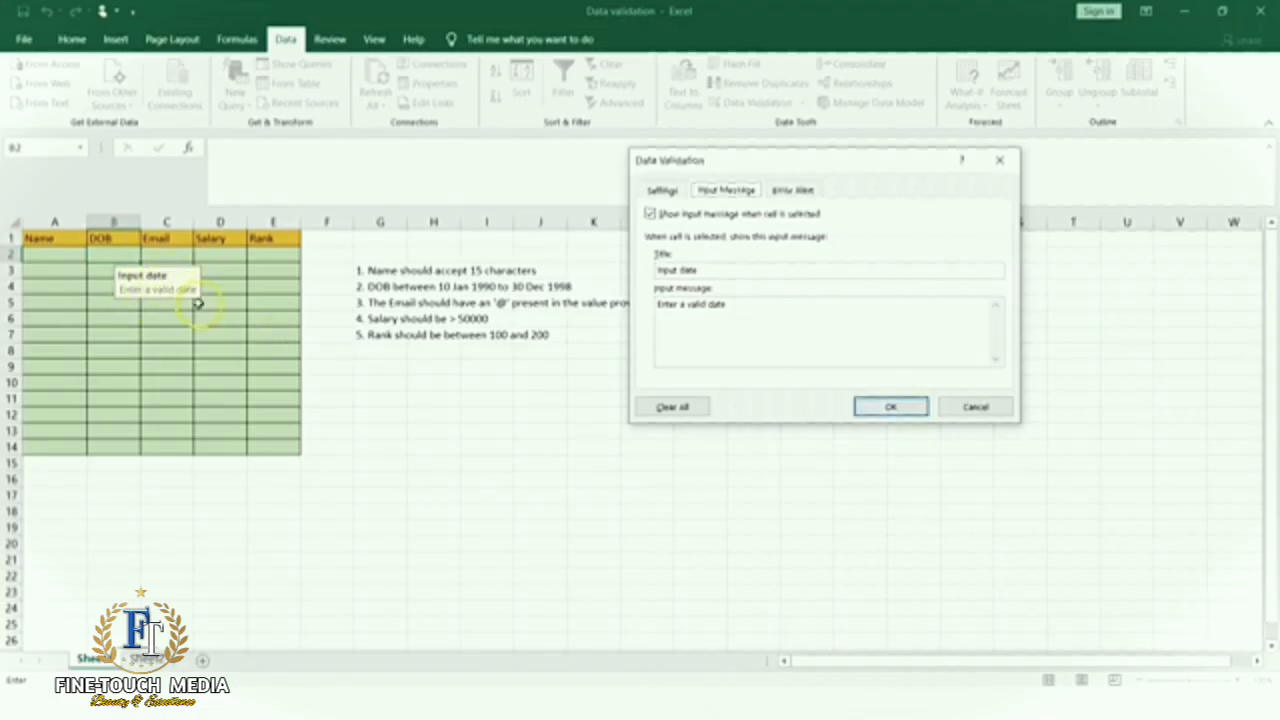
click(793, 190)
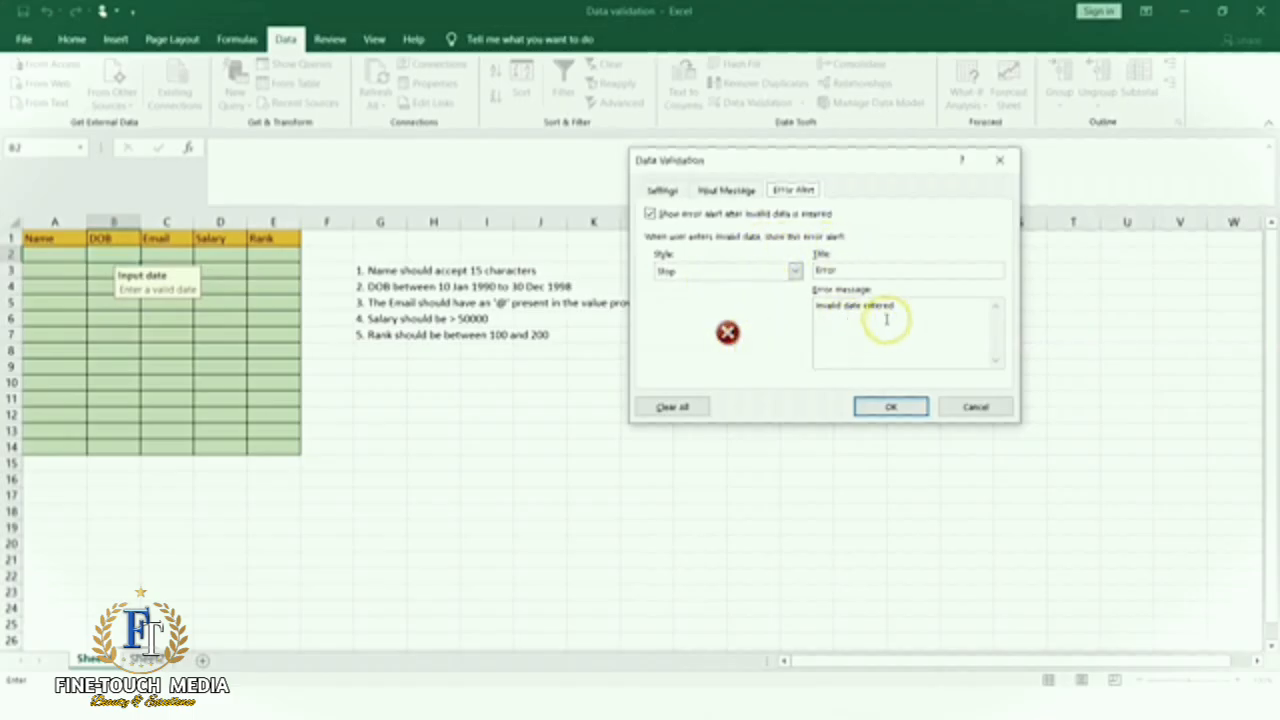
click(891, 408)
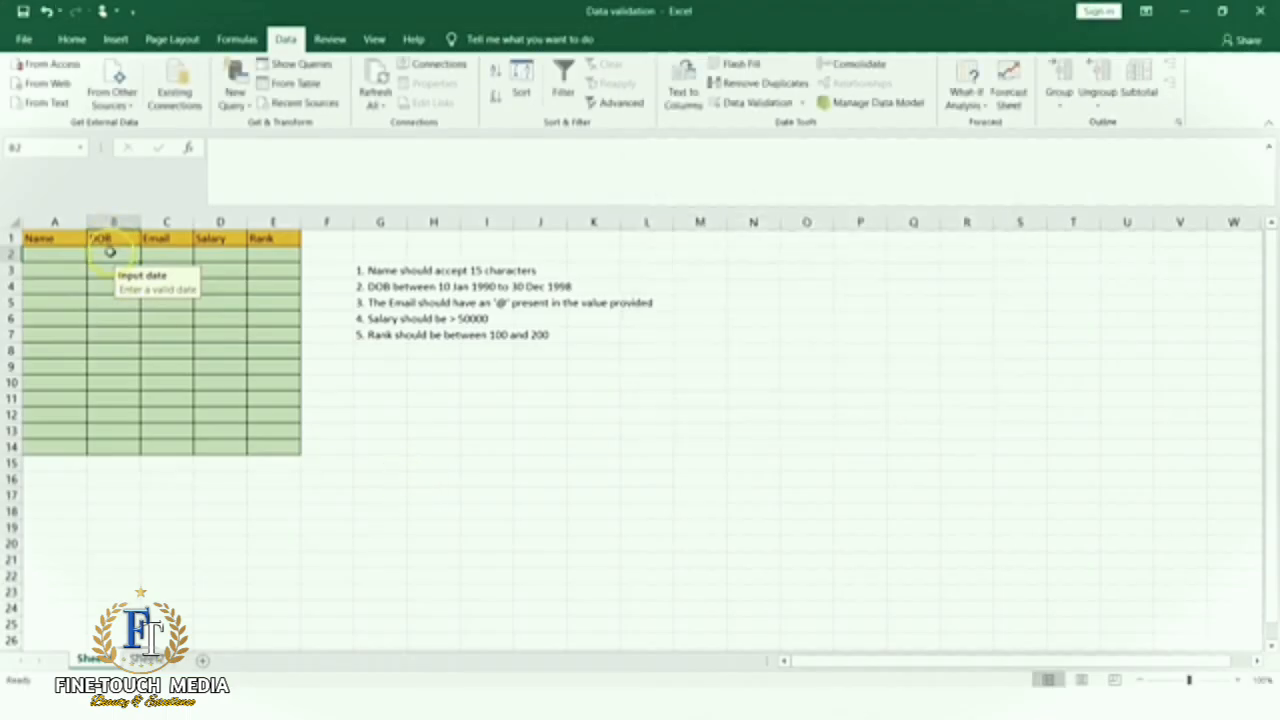
Test B2's date validation with 111111, retry with 22222, and cancel the entry.
text(111111)
key(Return)
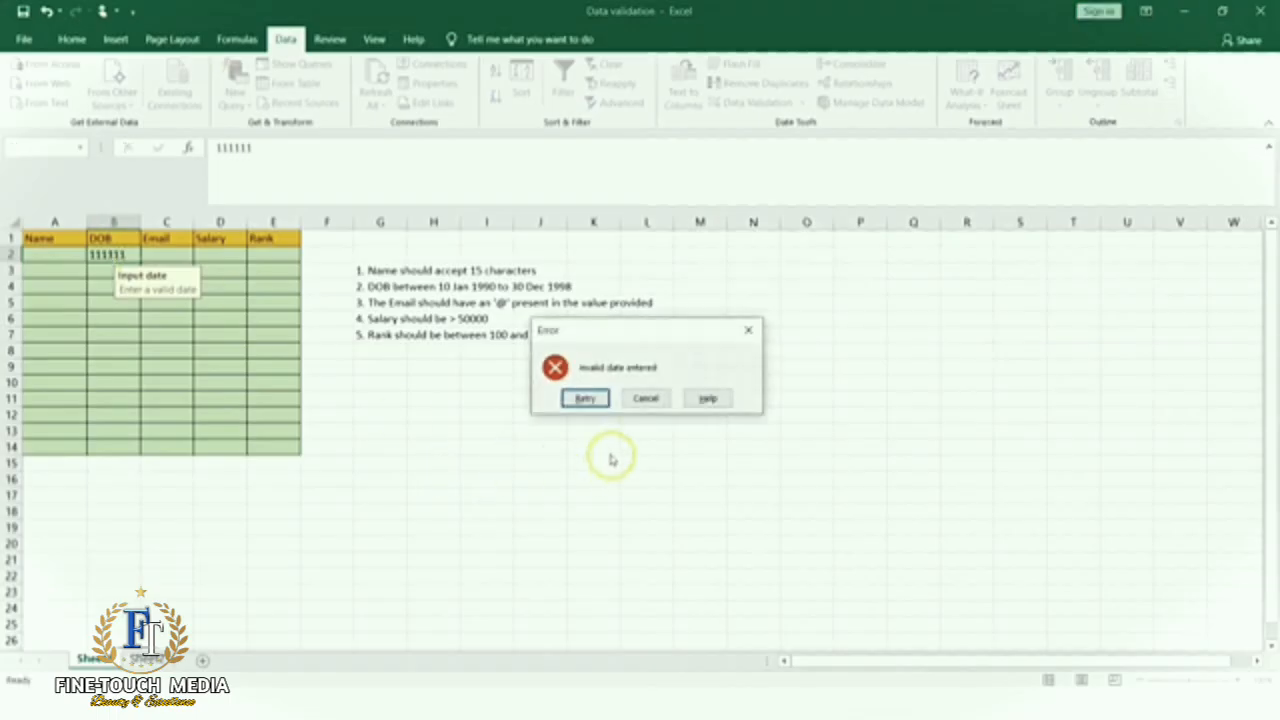
click(586, 399)
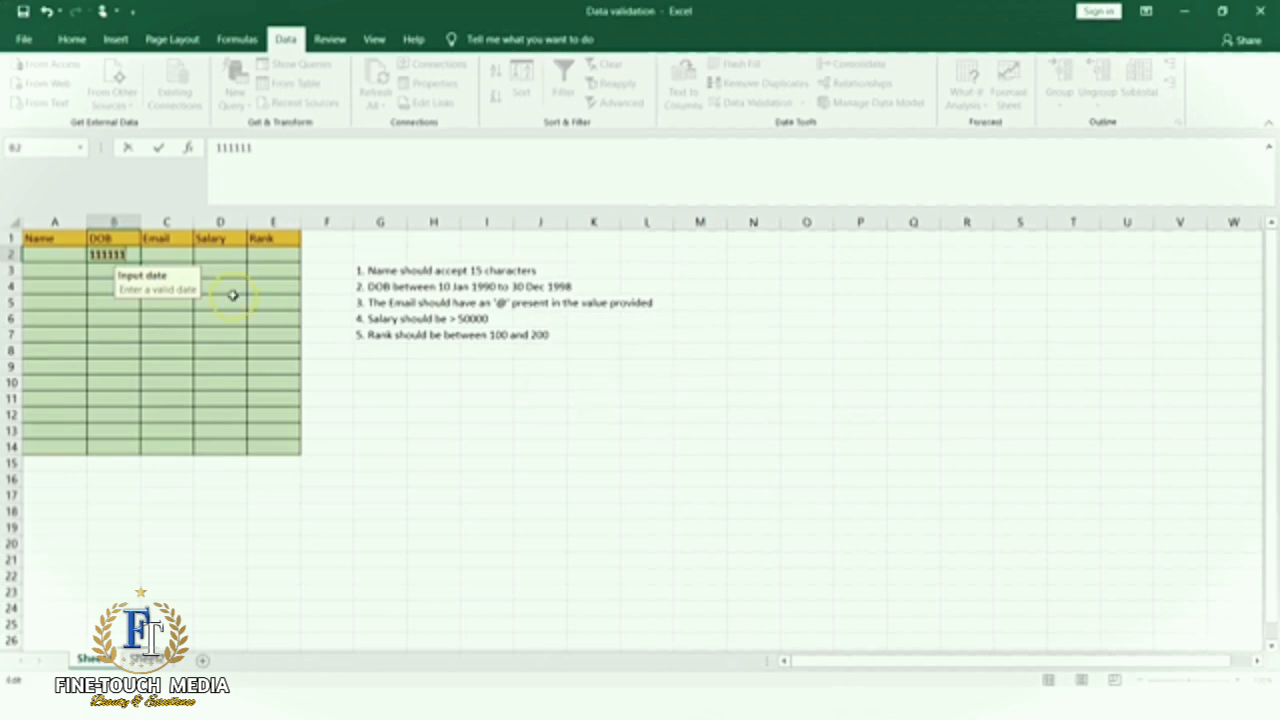
text(22222)
key(Return)
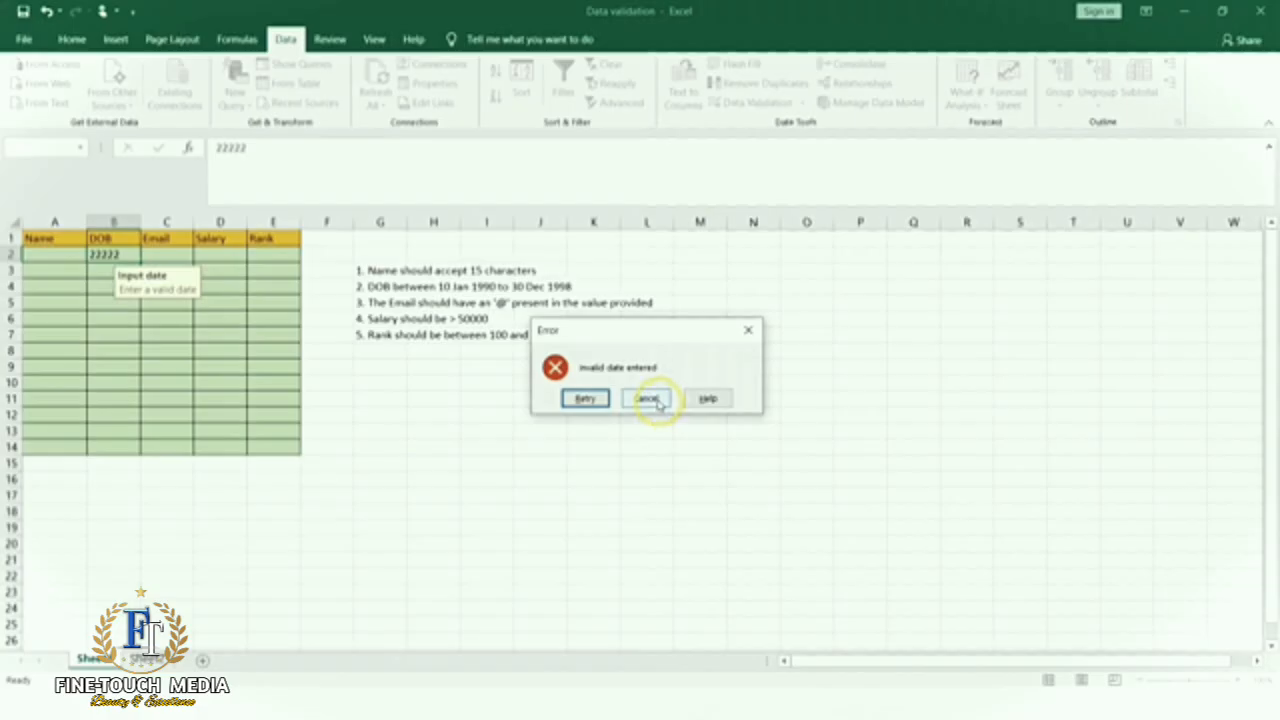
click(647, 398)
click(110, 251)
click(116, 254)
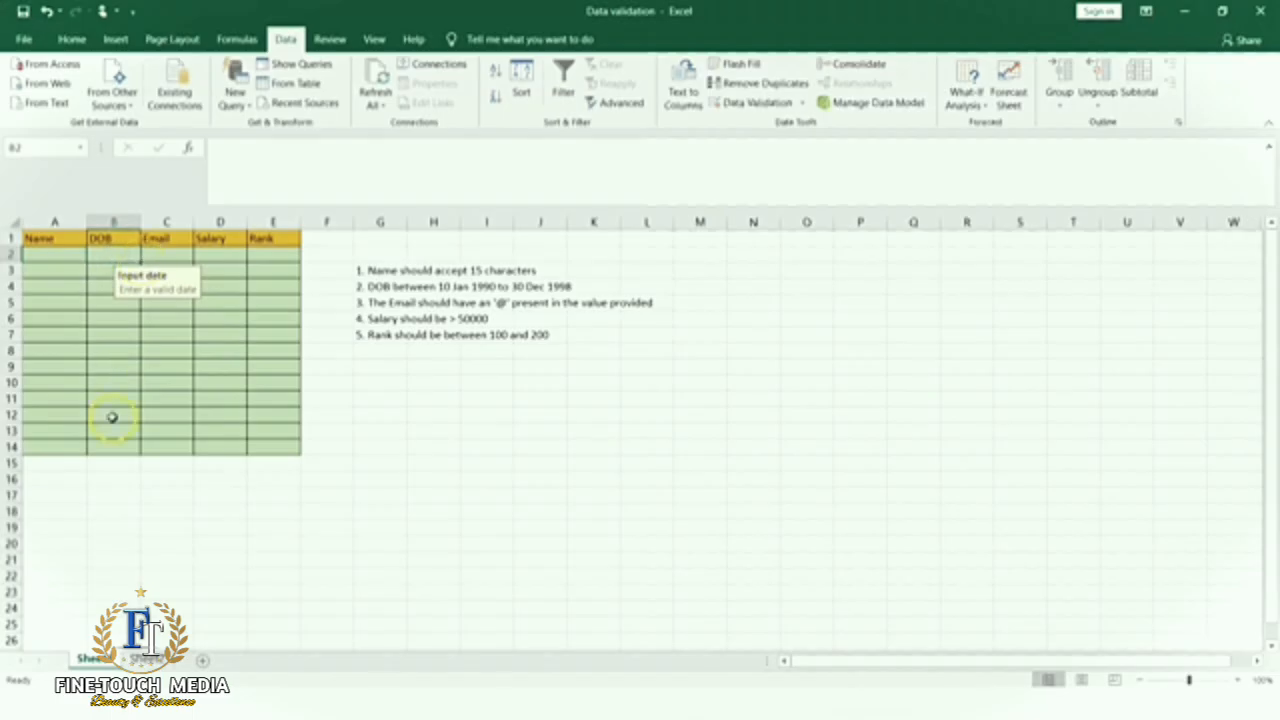
Choose Custom as the allowed type in the data validation of C2:C14 and inspect the formula that requires "@".
click(158, 257)
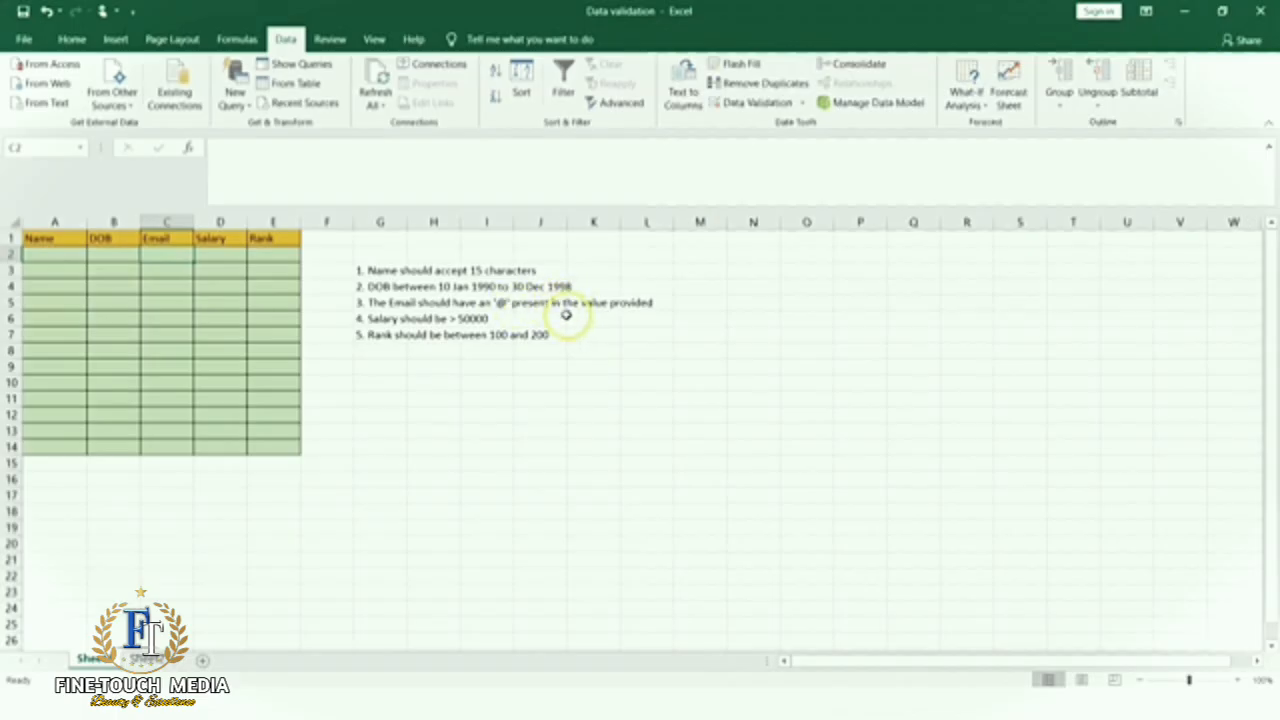
click(168, 255)
drag(168, 255, 168, 449)
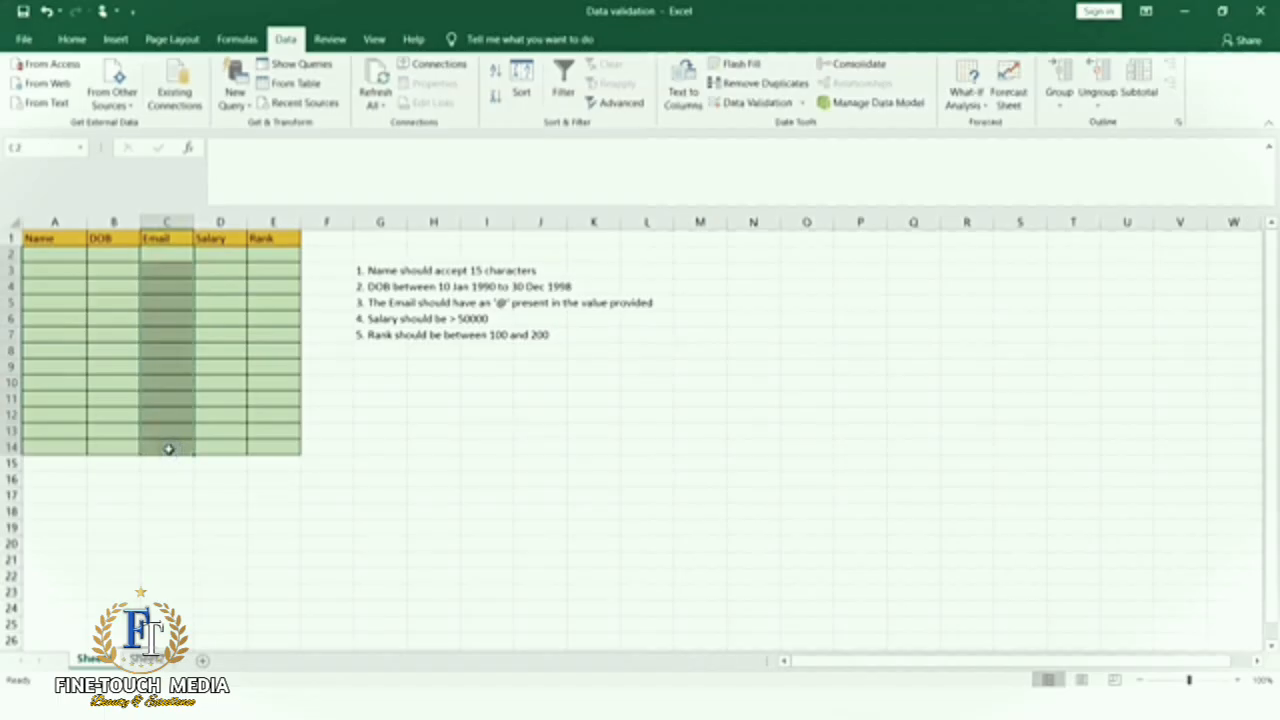
click(765, 103)
click(660, 189)
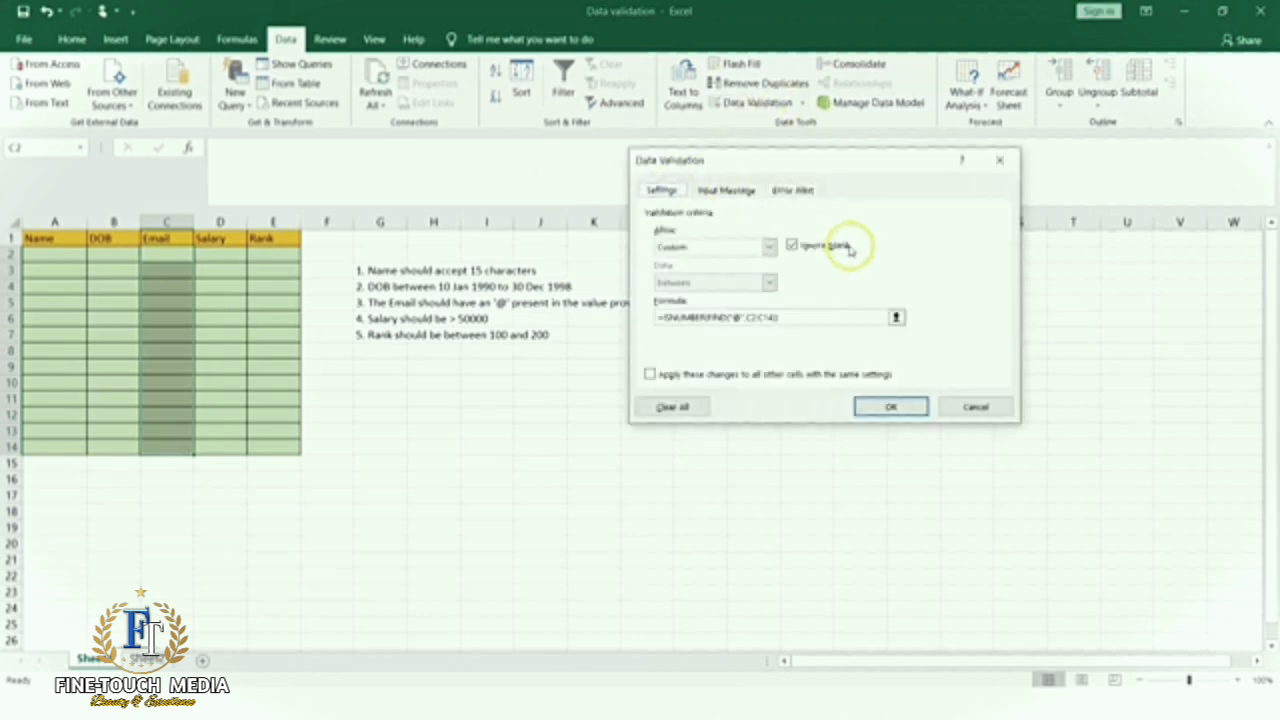
click(769, 246)
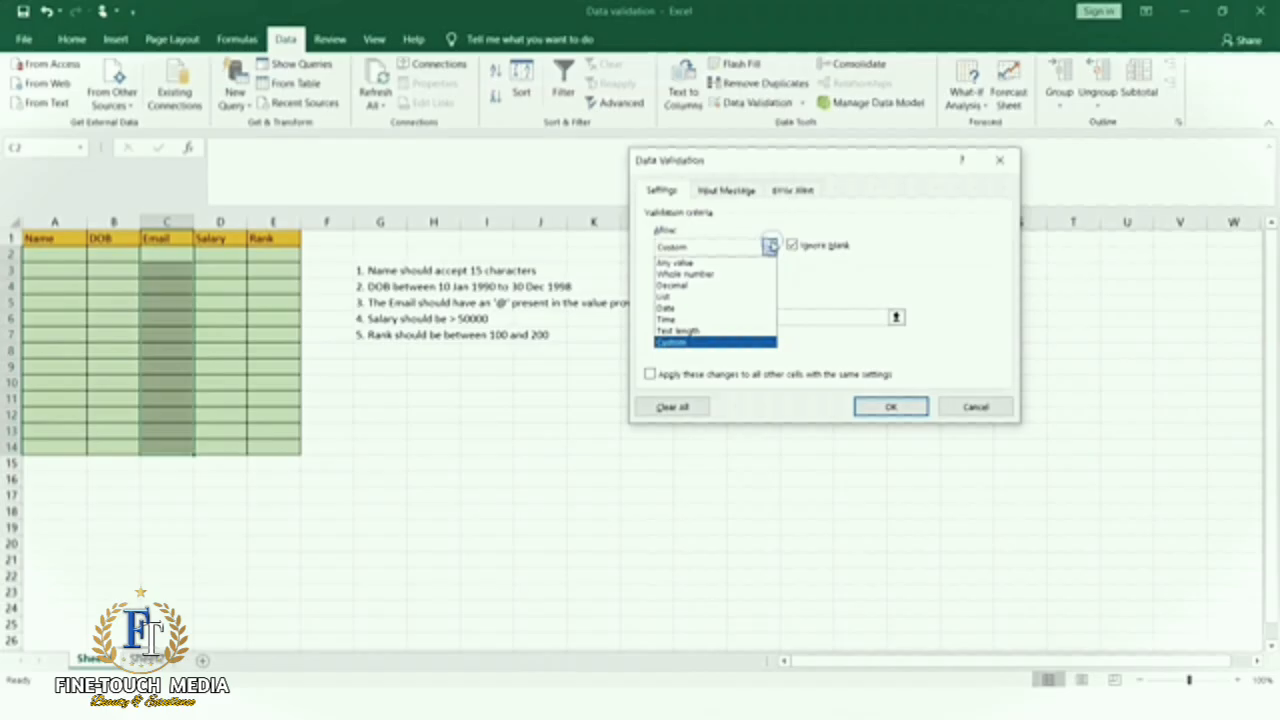
click(691, 344)
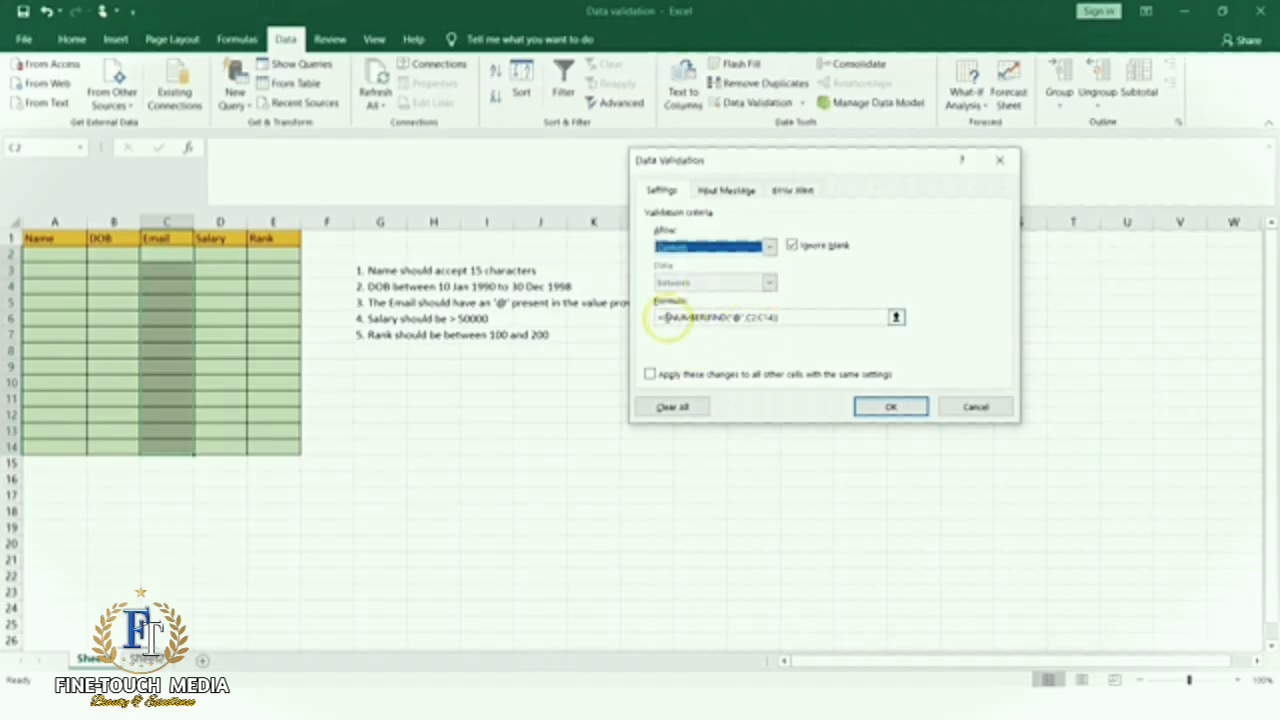
drag(662, 317, 790, 319)
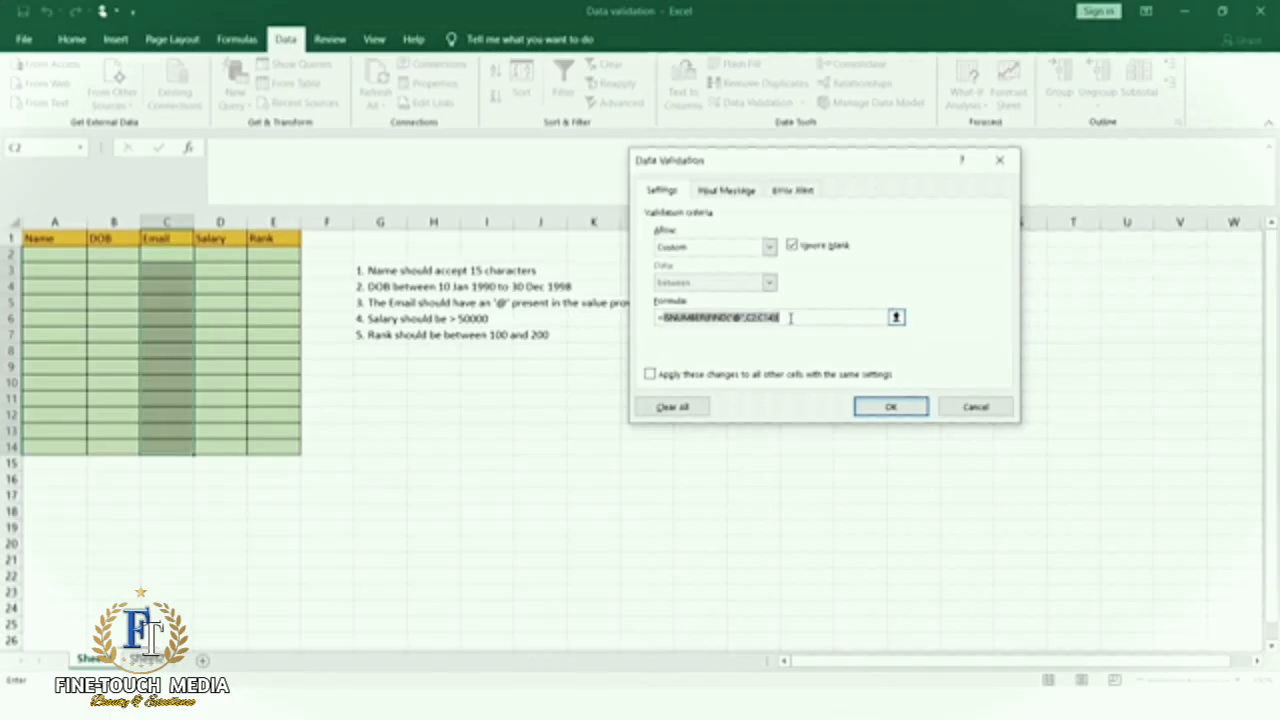
Add an error alert titled "invalid email" with the message "email should contain @" to C2:C14's validation, and apply it.
click(737, 192)
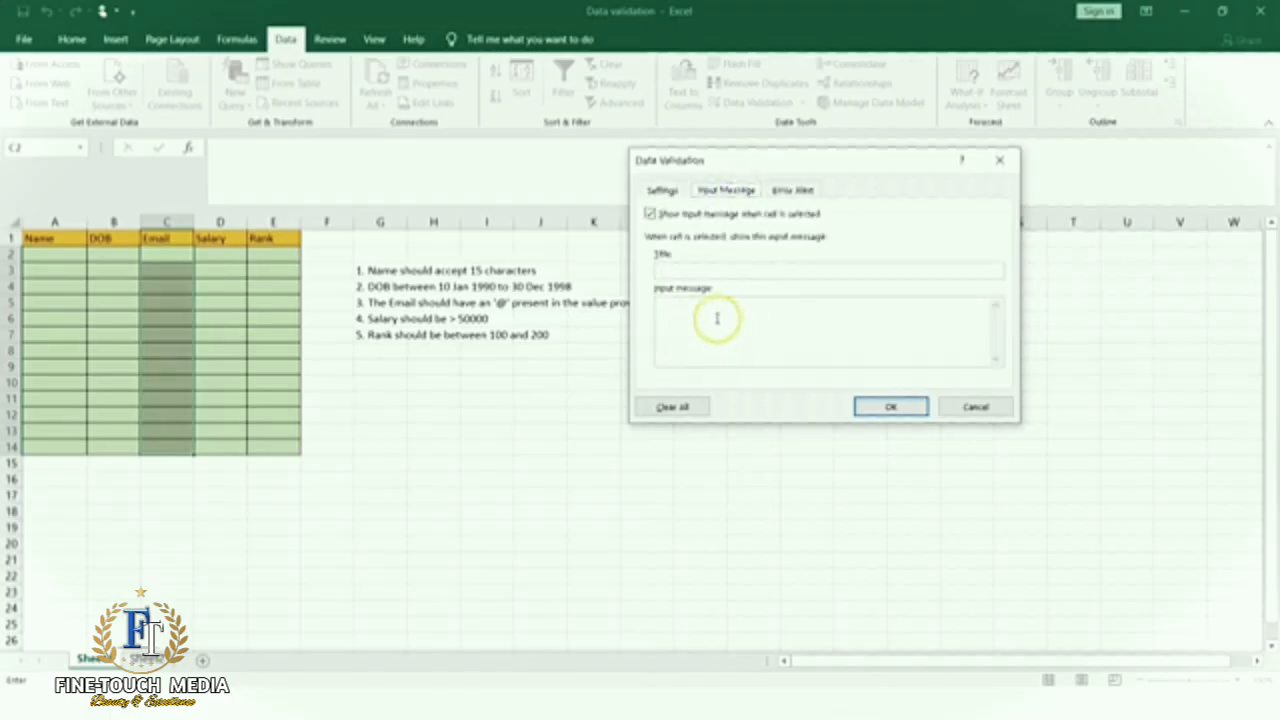
click(791, 189)
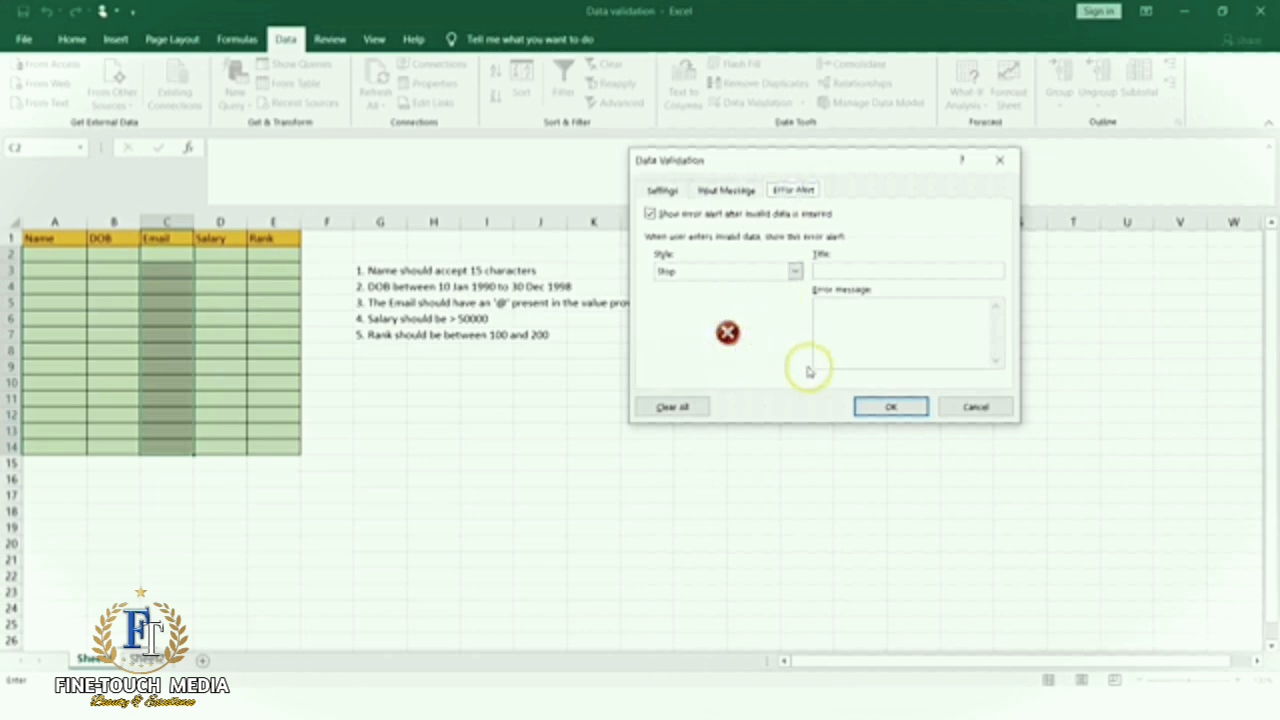
click(728, 191)
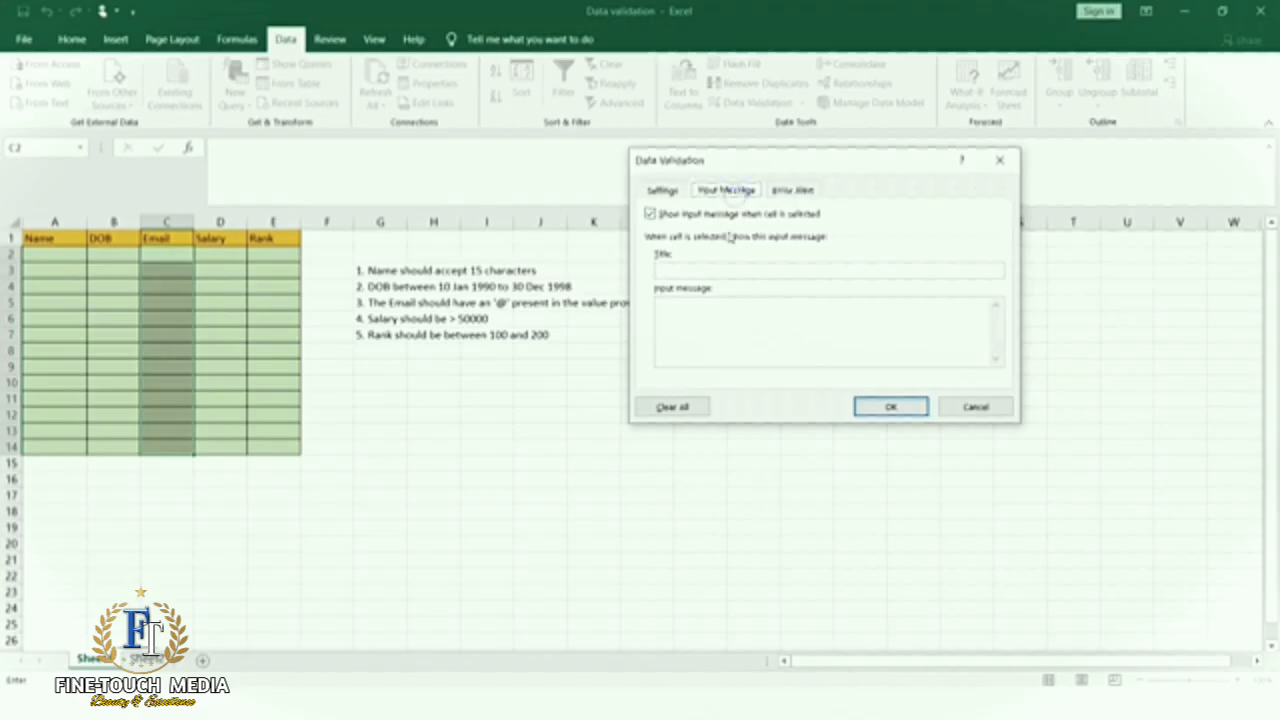
click(780, 191)
click(849, 271)
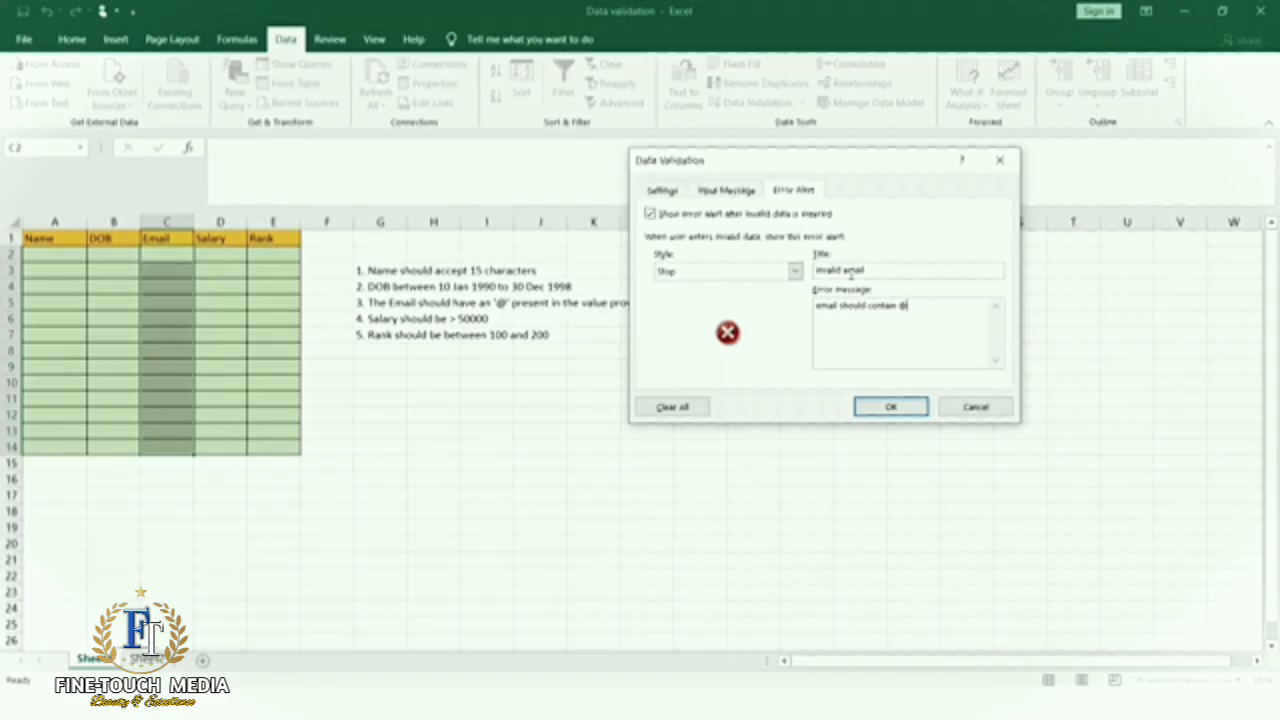
click(891, 407)
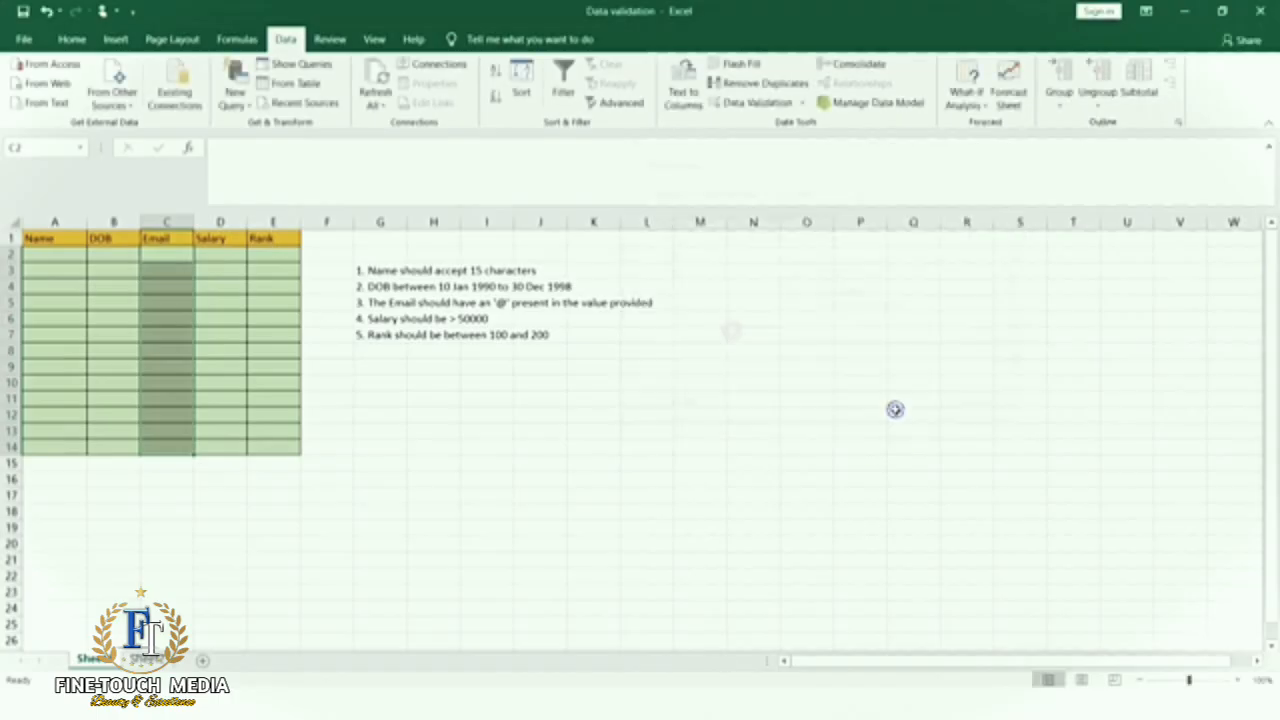
Test C2's email validation with the entry abcd, and cancel the entry.
click(166, 257)
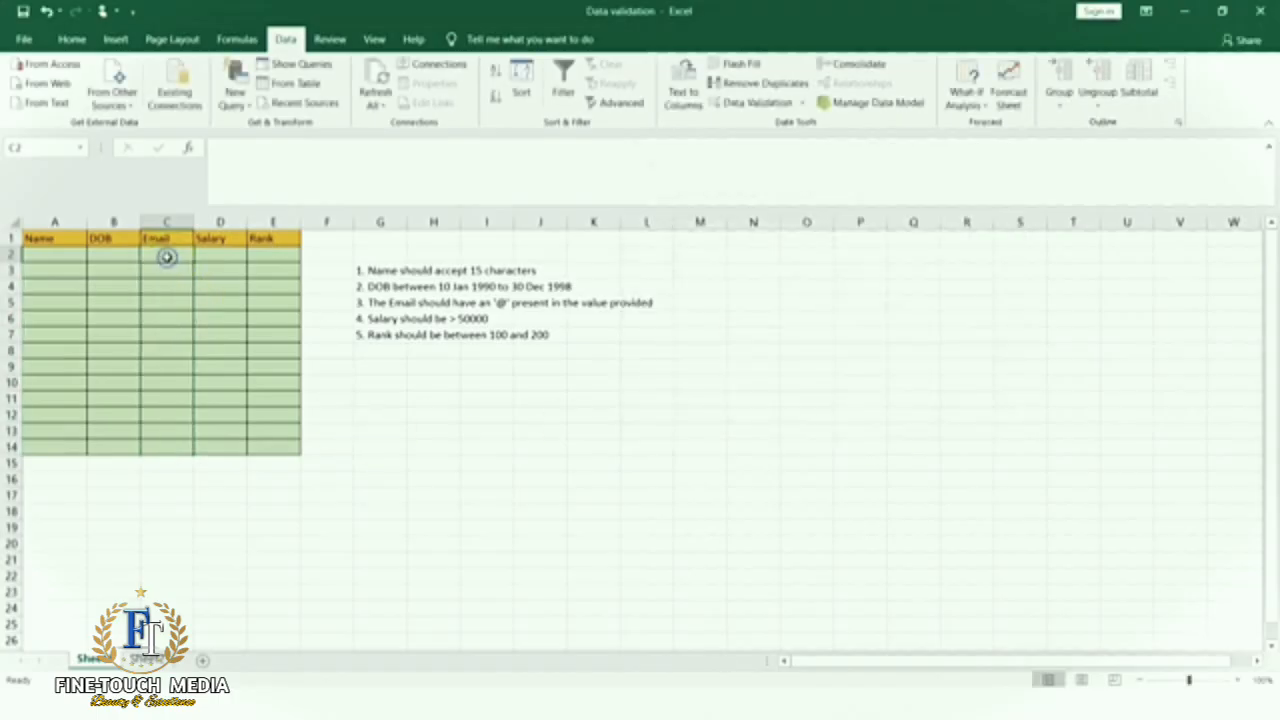
text(abcd)
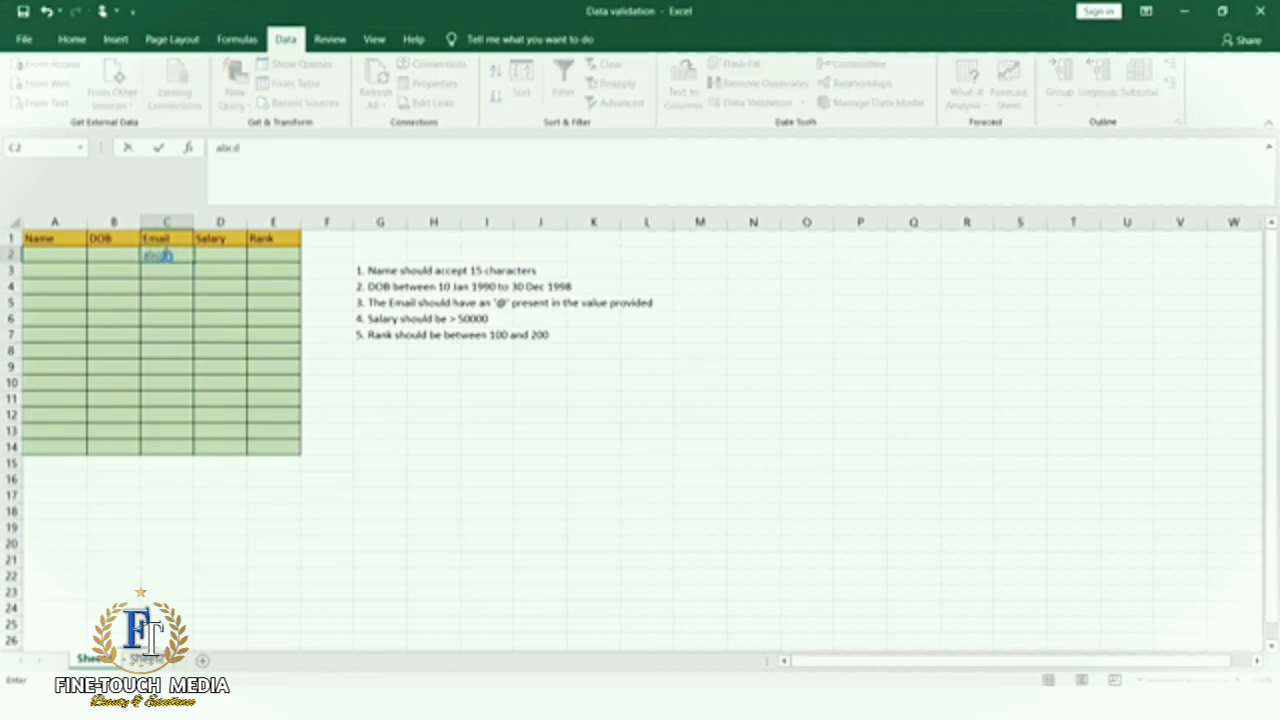
key(Return)
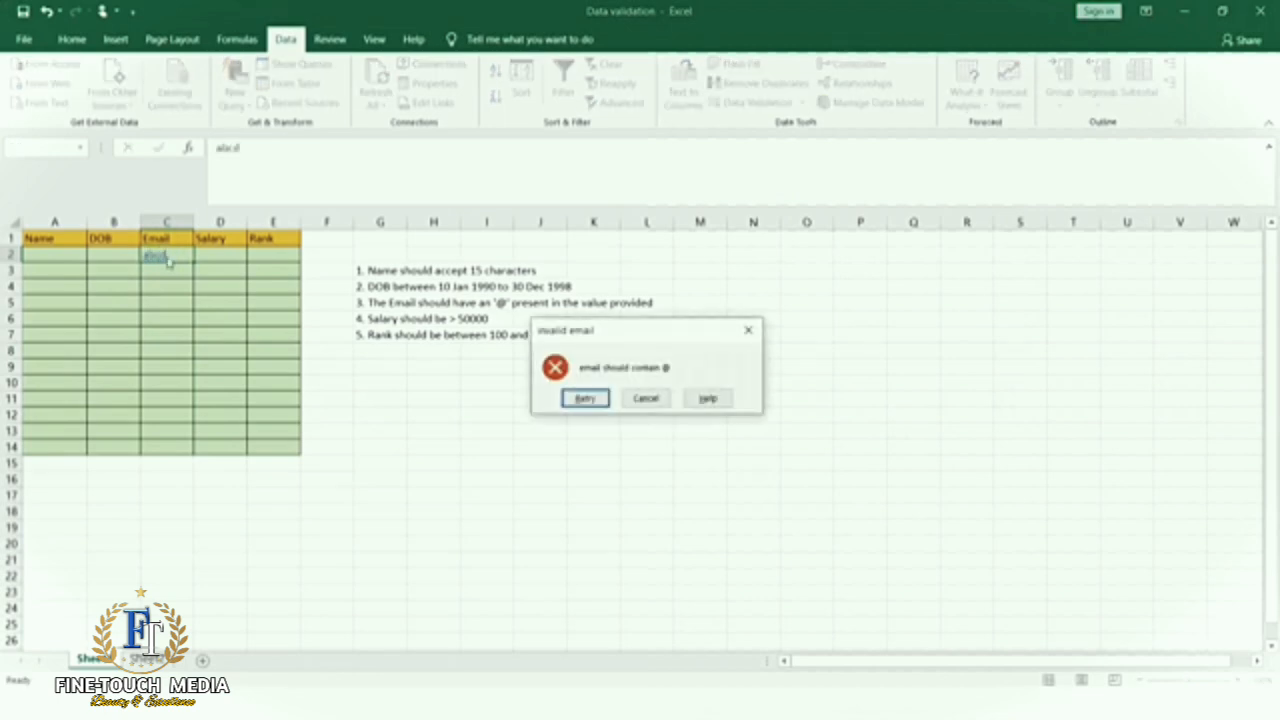
click(660, 396)
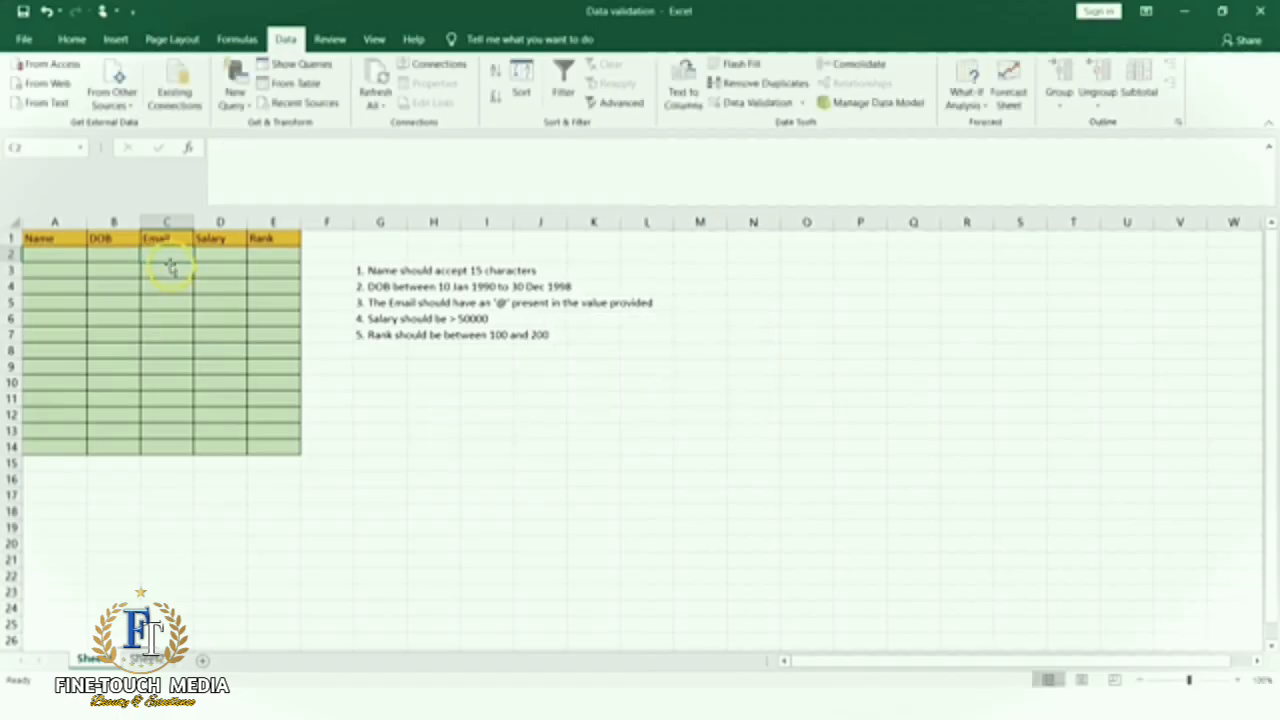
Open the data validation criteria of D2 in the Salary column.
click(219, 254)
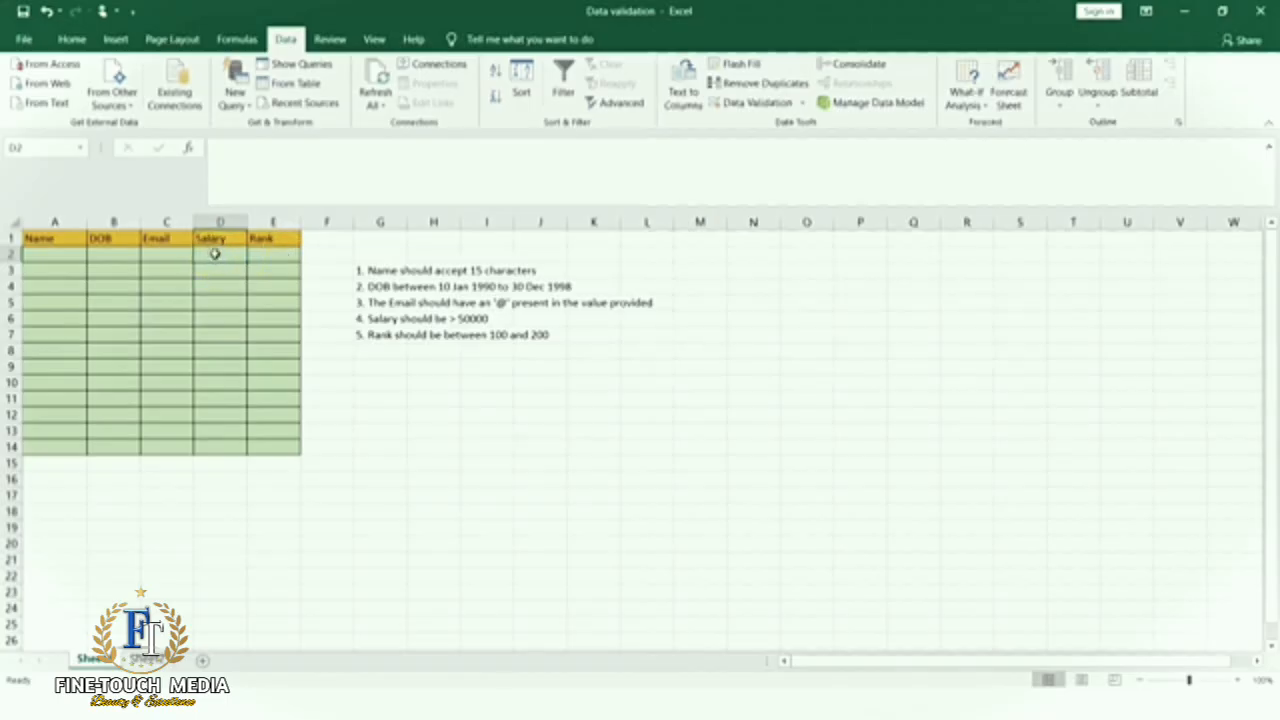
click(760, 104)
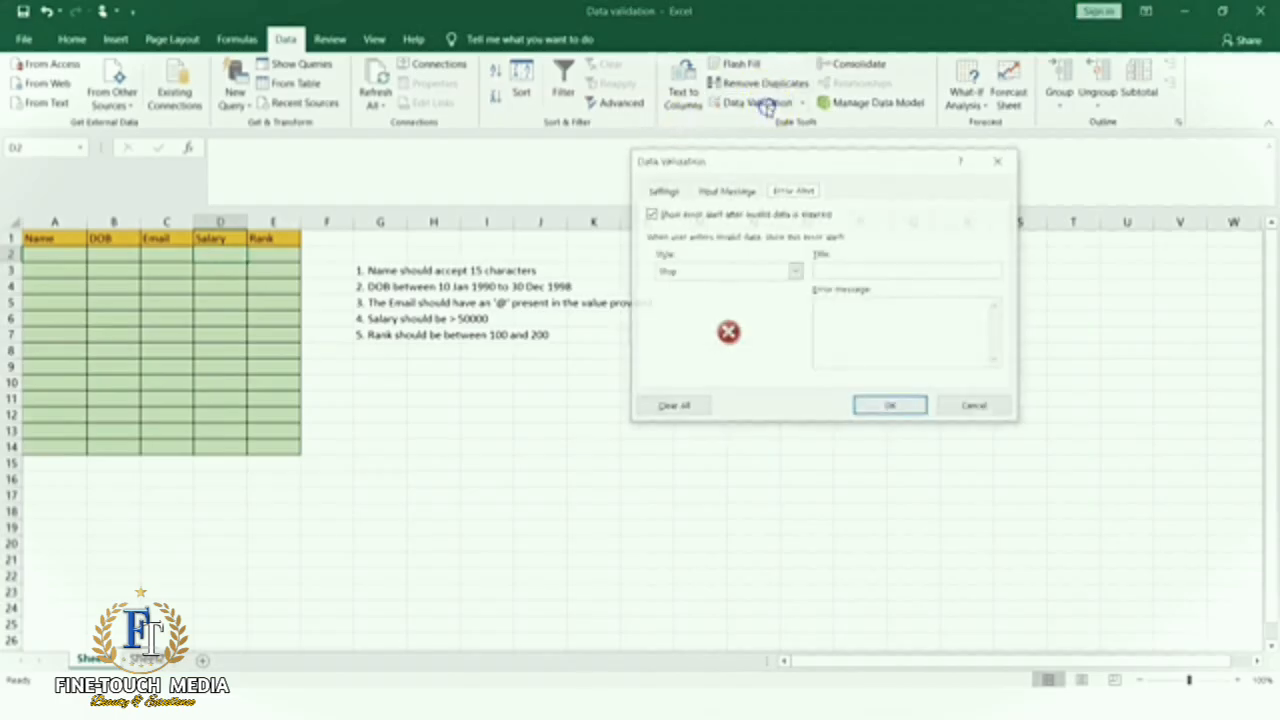
click(662, 190)
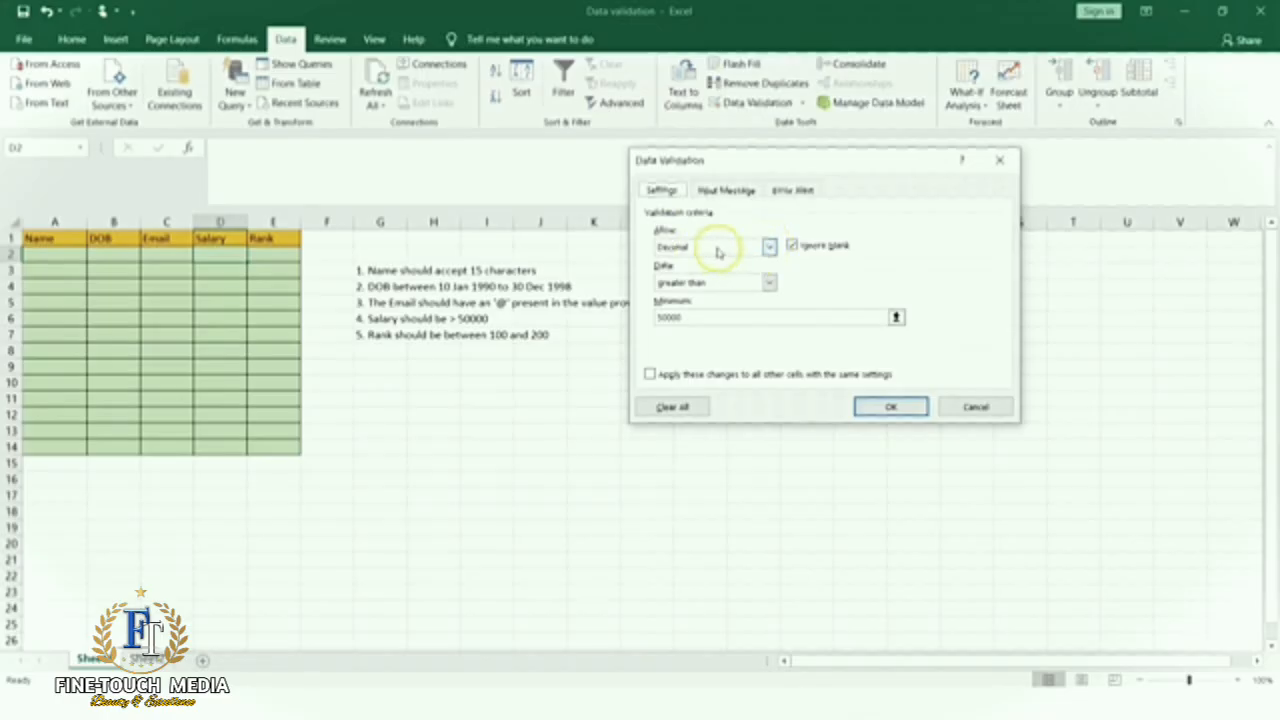
Try Whole number as D2's allowed type and inspect its comparison options and minimum value.
click(768, 247)
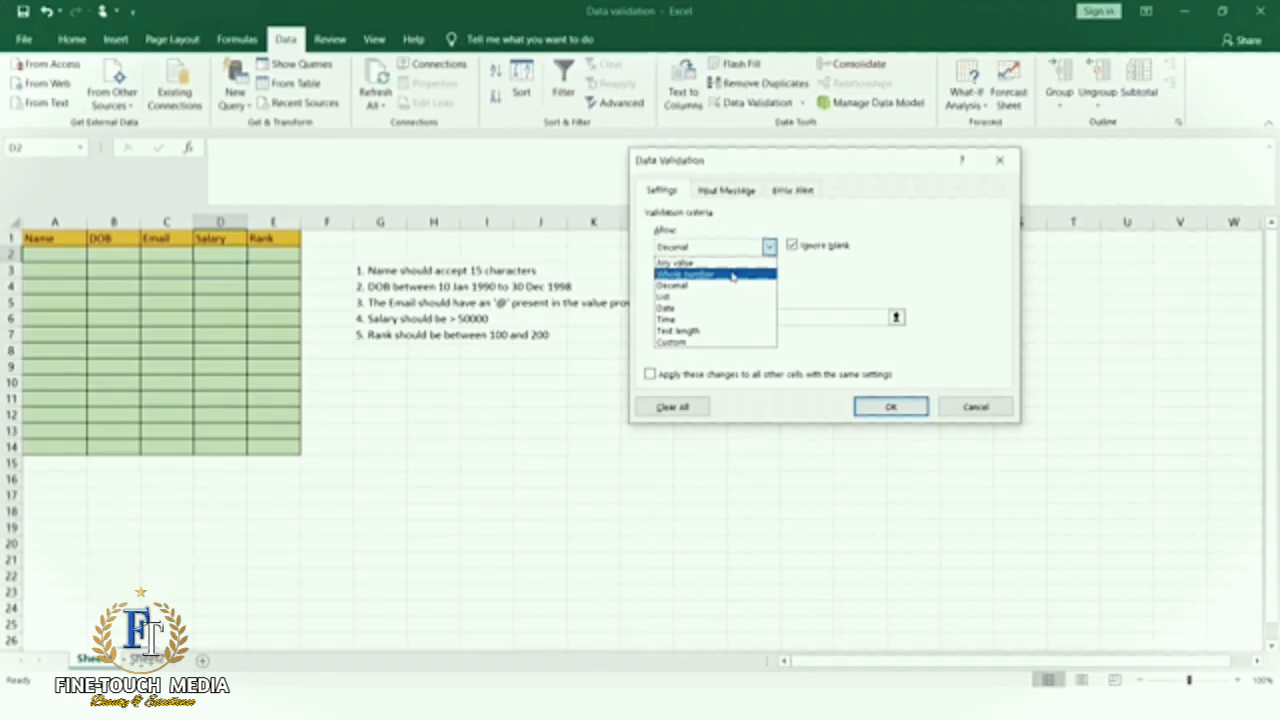
click(733, 274)
click(768, 284)
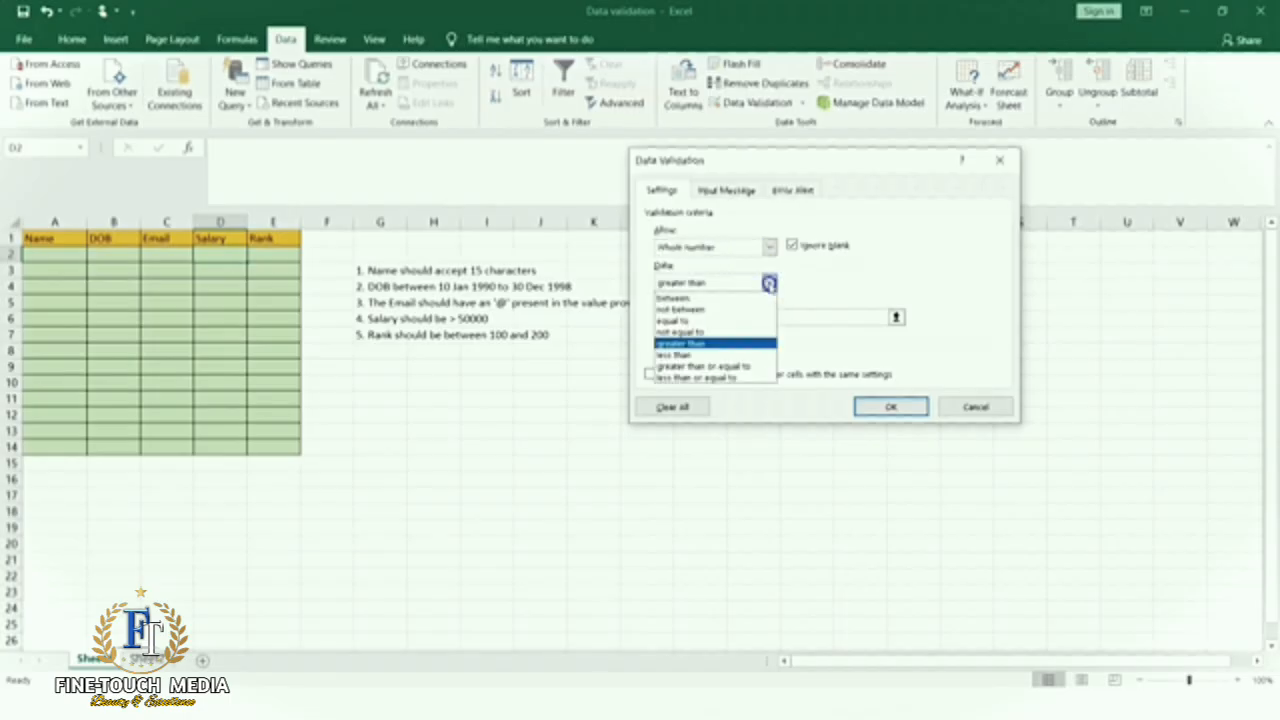
click(768, 284)
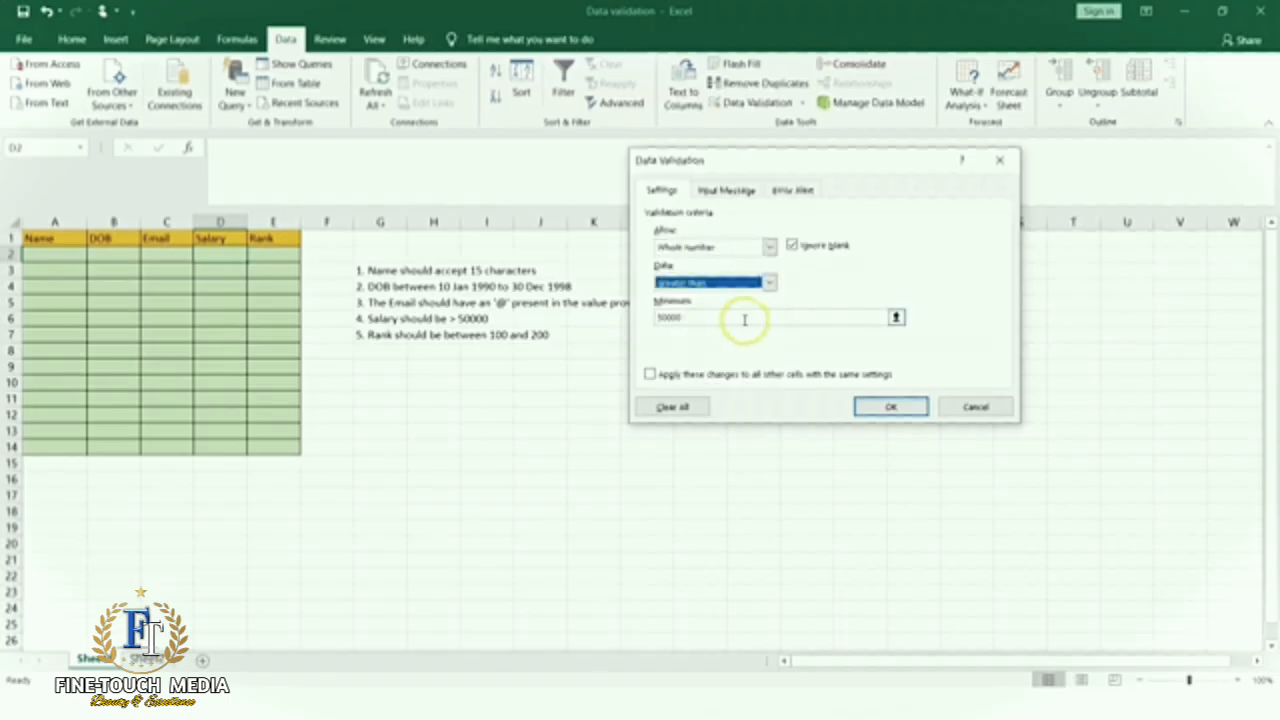
drag(708, 316, 650, 316)
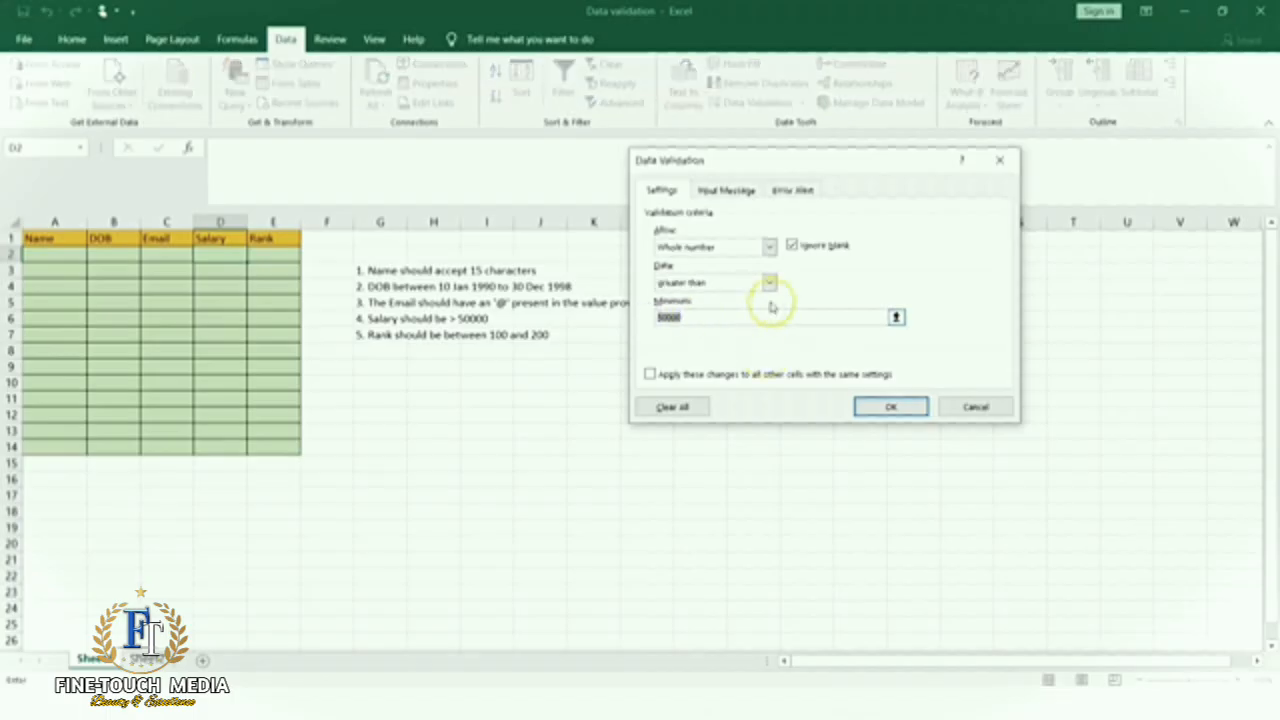
Set D2's validation to allow Decimal values with the greater than condition, and apply the settings.
click(768, 246)
click(711, 287)
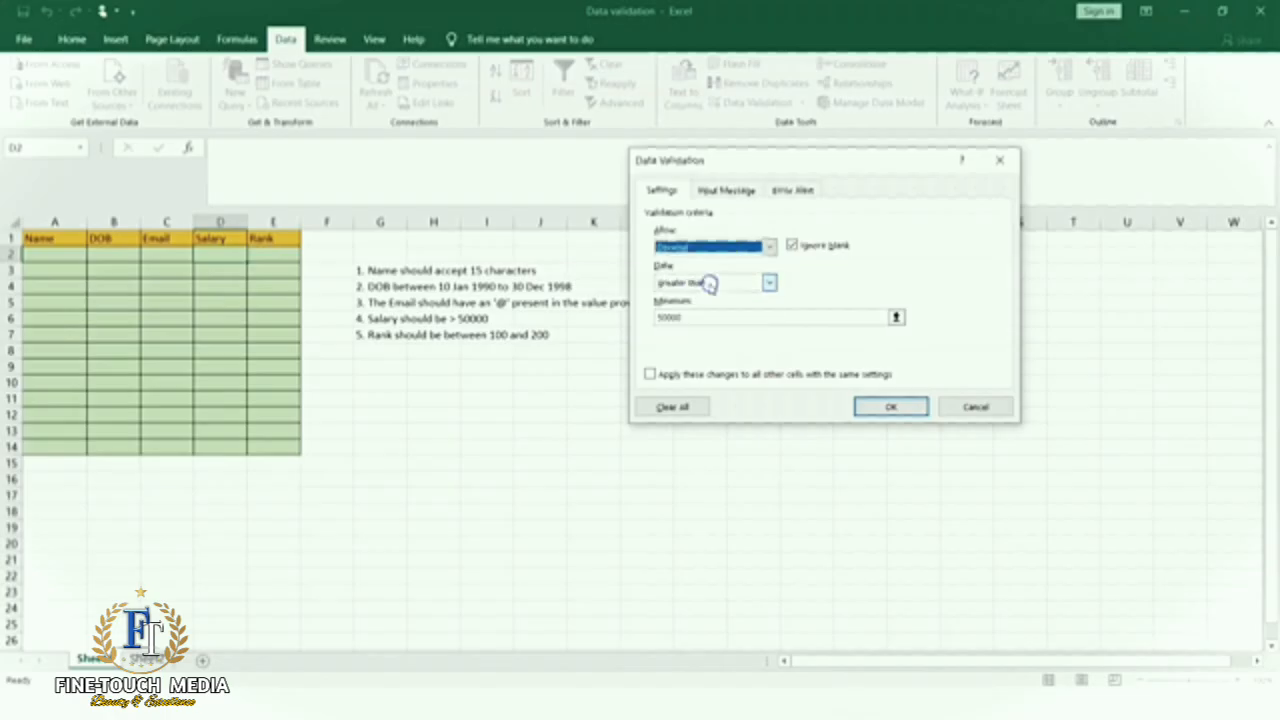
click(770, 283)
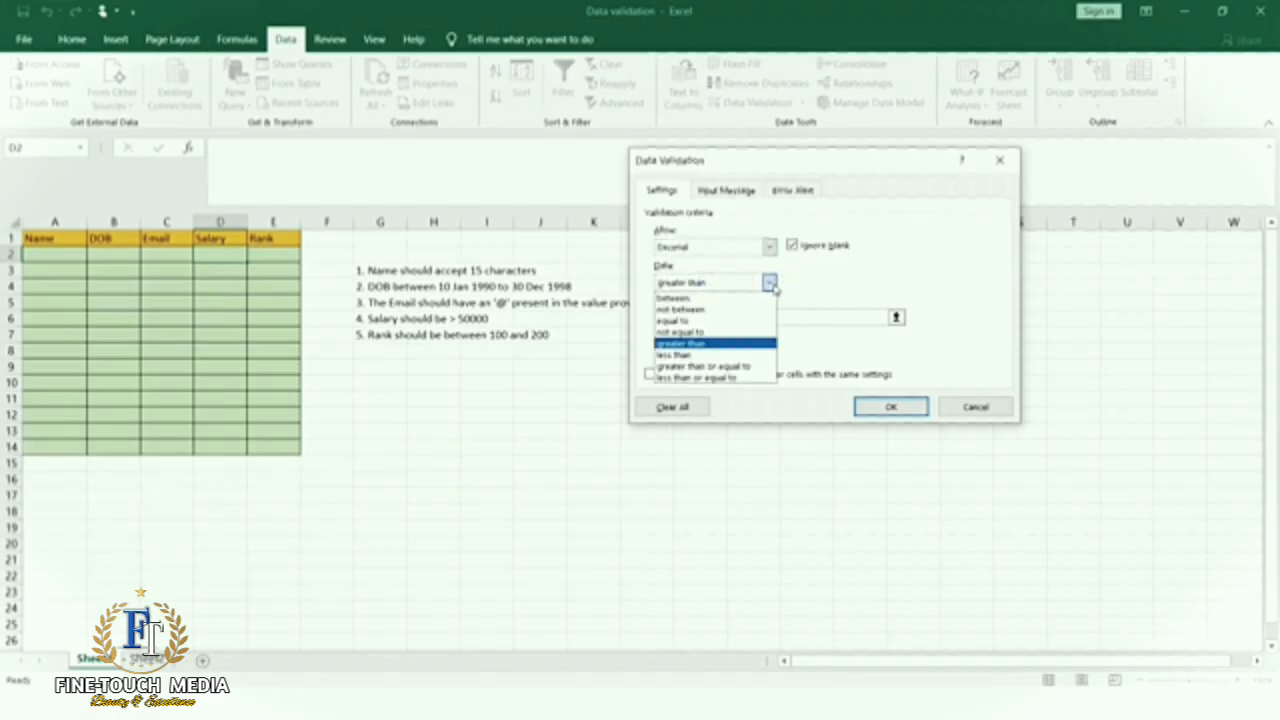
click(732, 345)
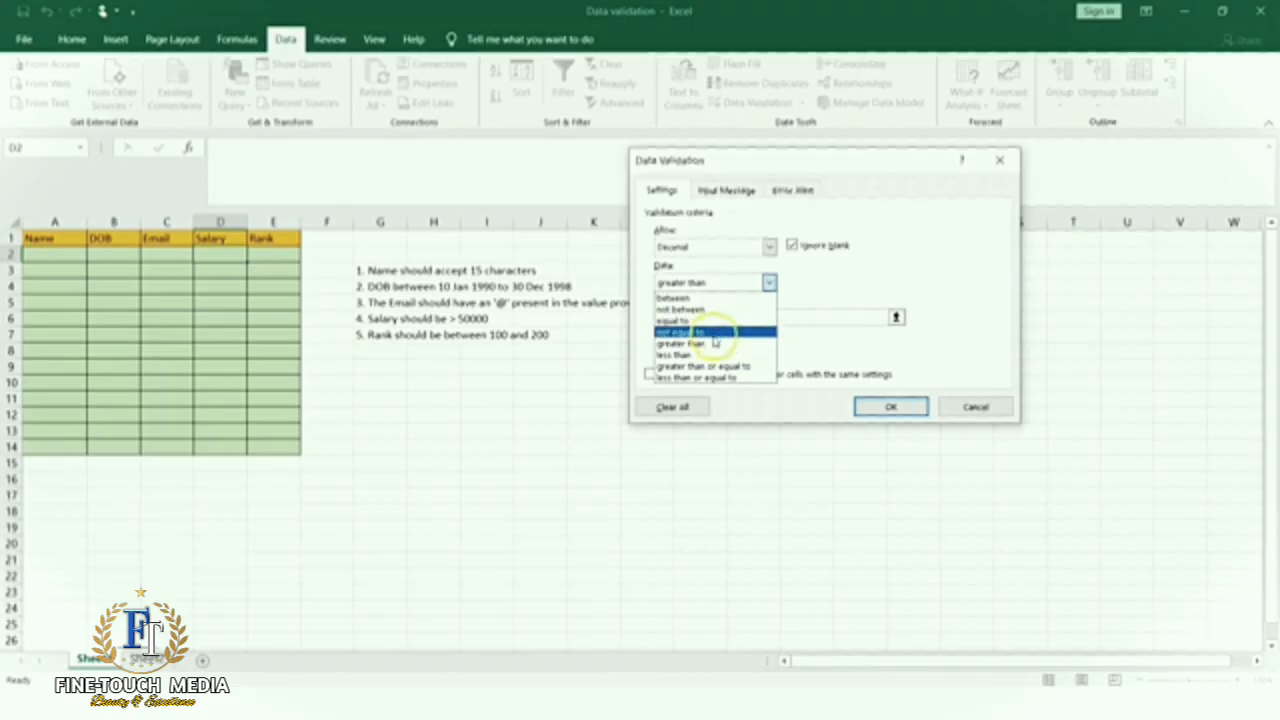
click(715, 343)
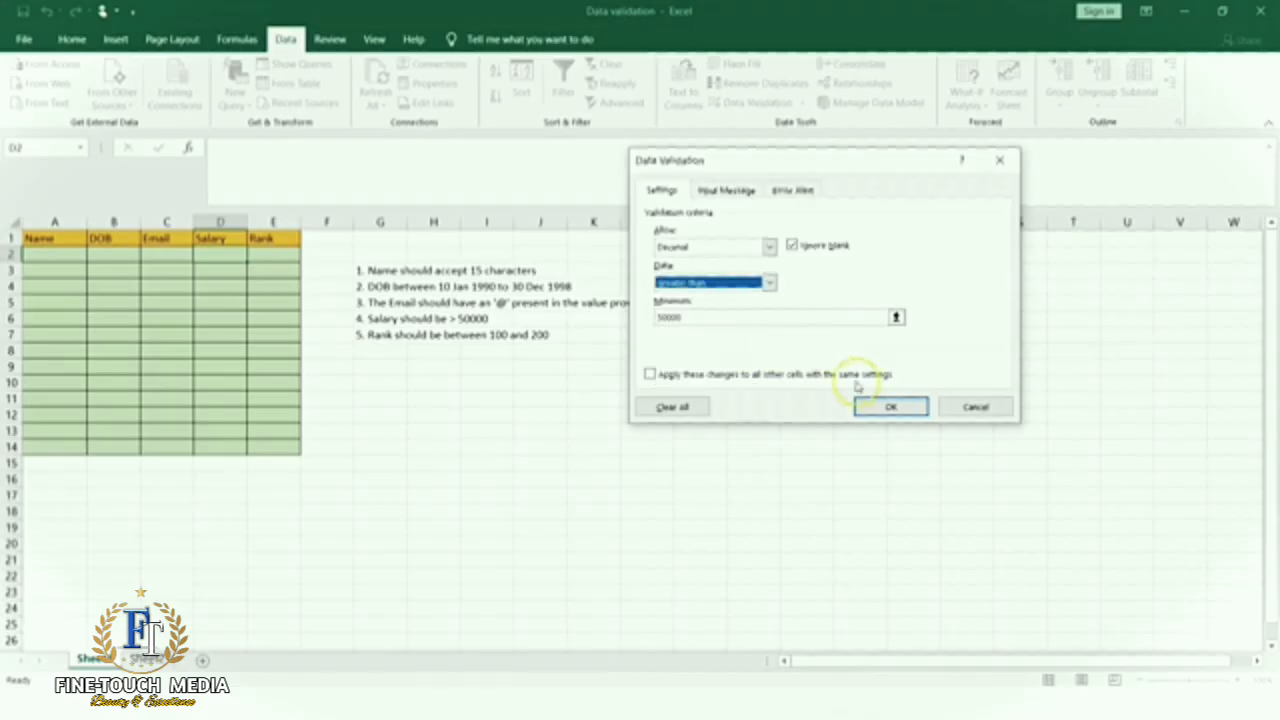
click(877, 408)
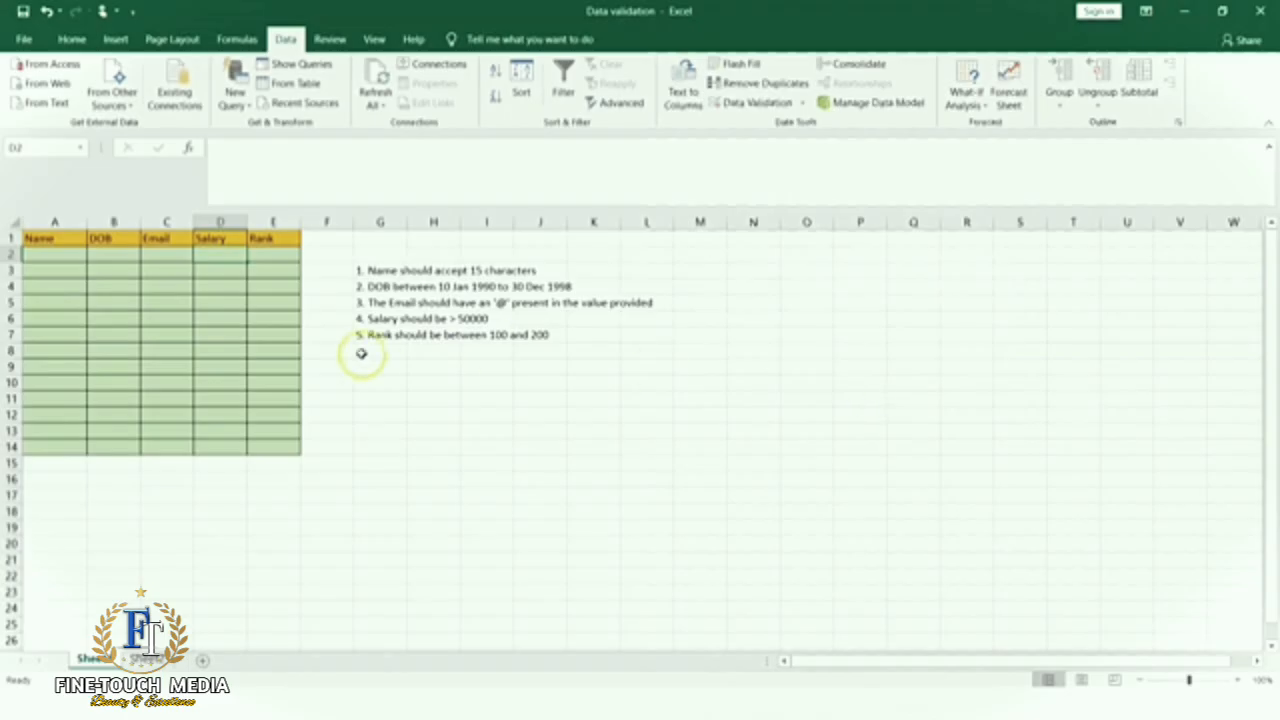
Inspect E2's data validation criteria in the Rank column, including the allowed type and its minimum and maximum.
click(274, 255)
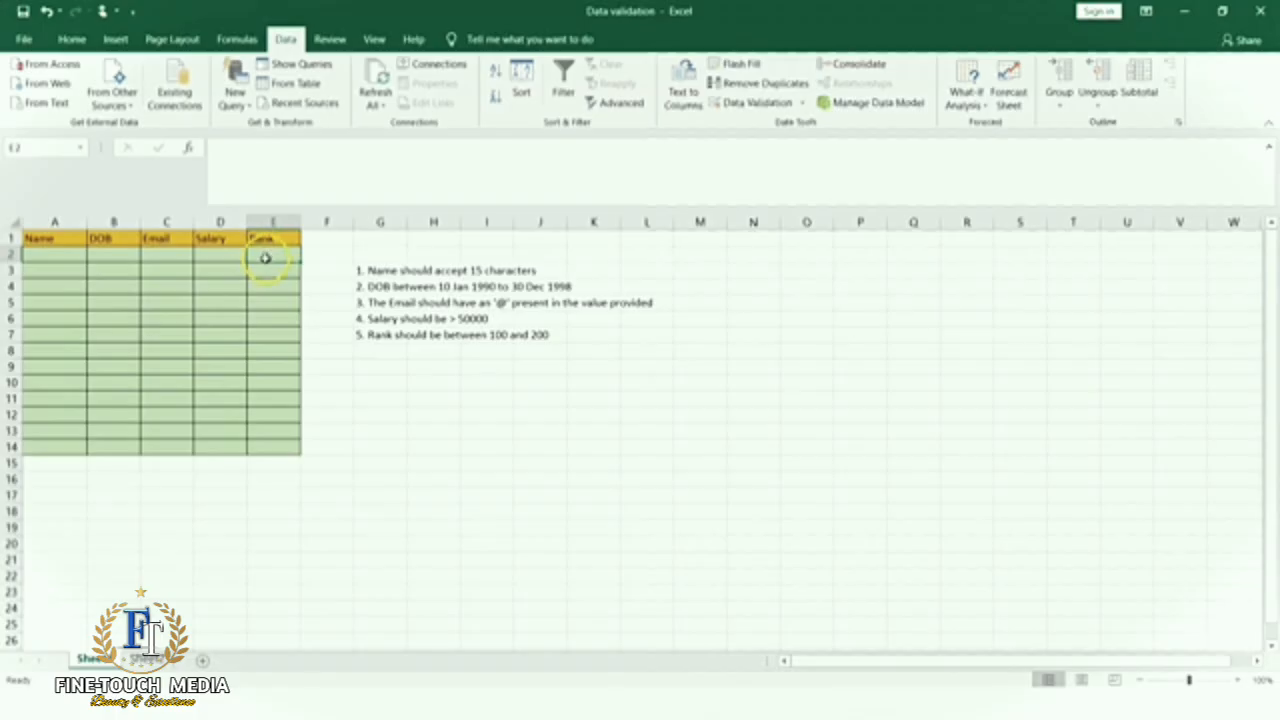
click(226, 257)
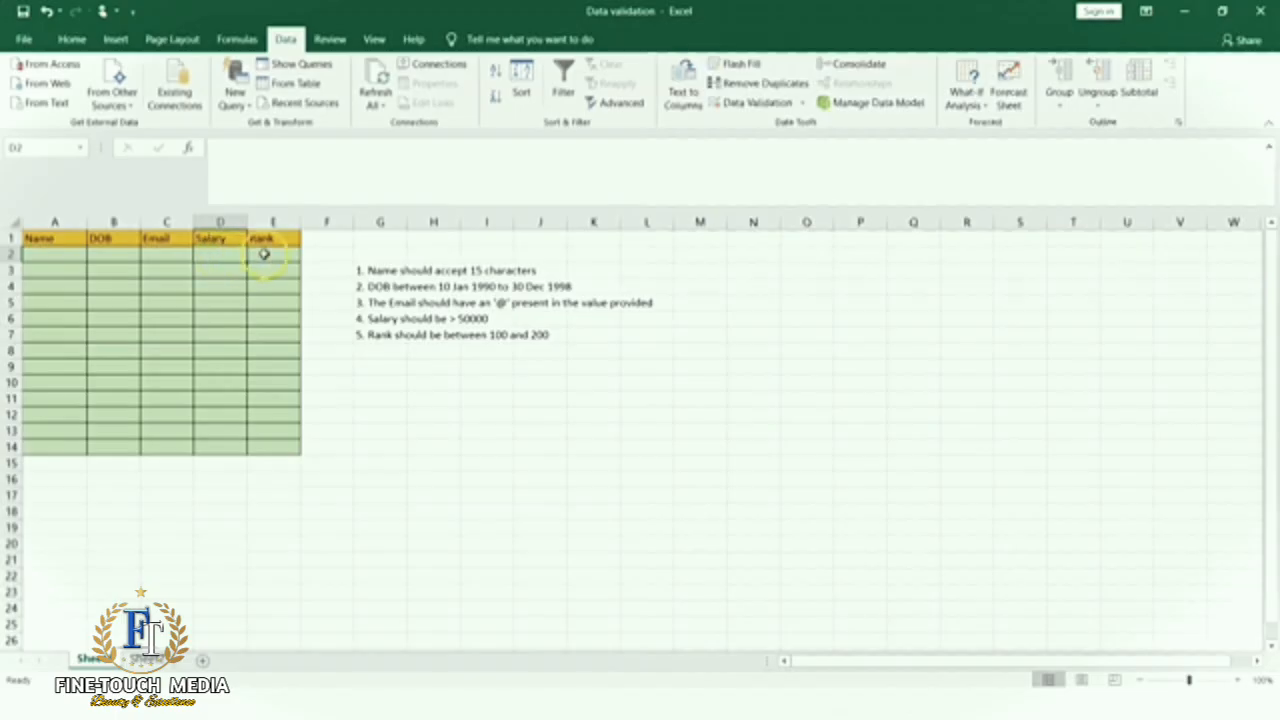
click(265, 256)
click(755, 102)
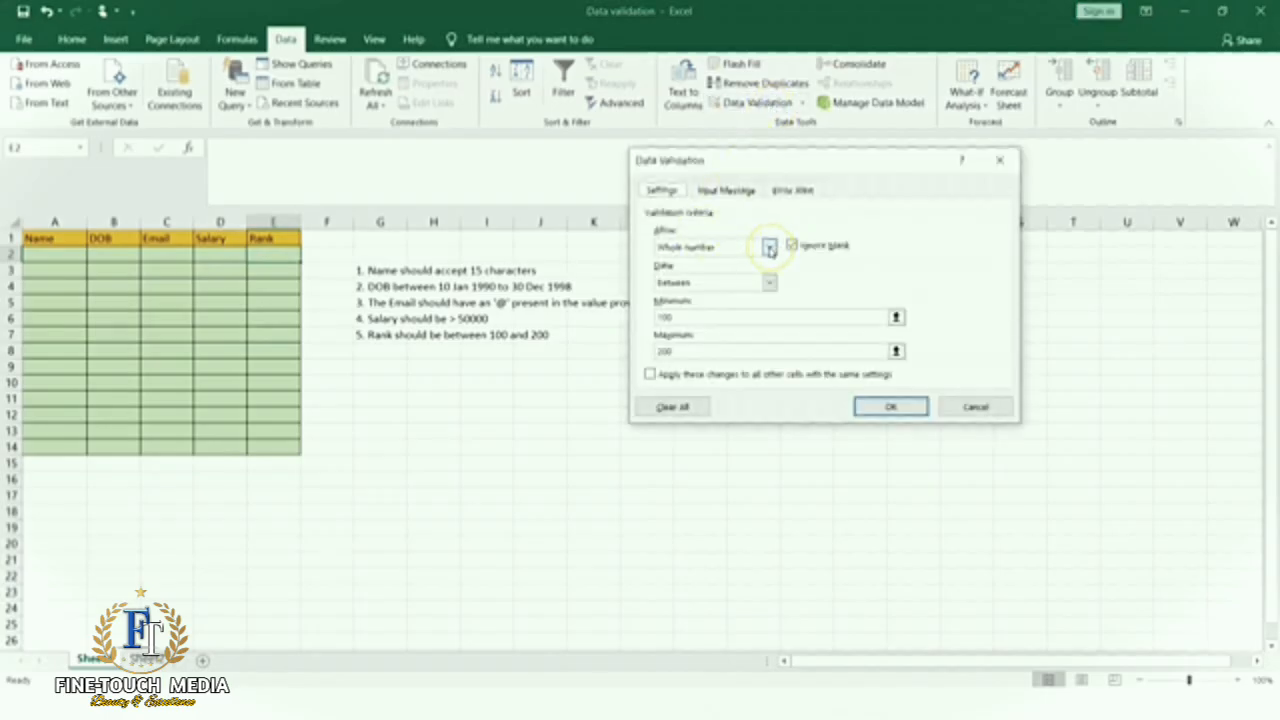
click(769, 248)
click(769, 248)
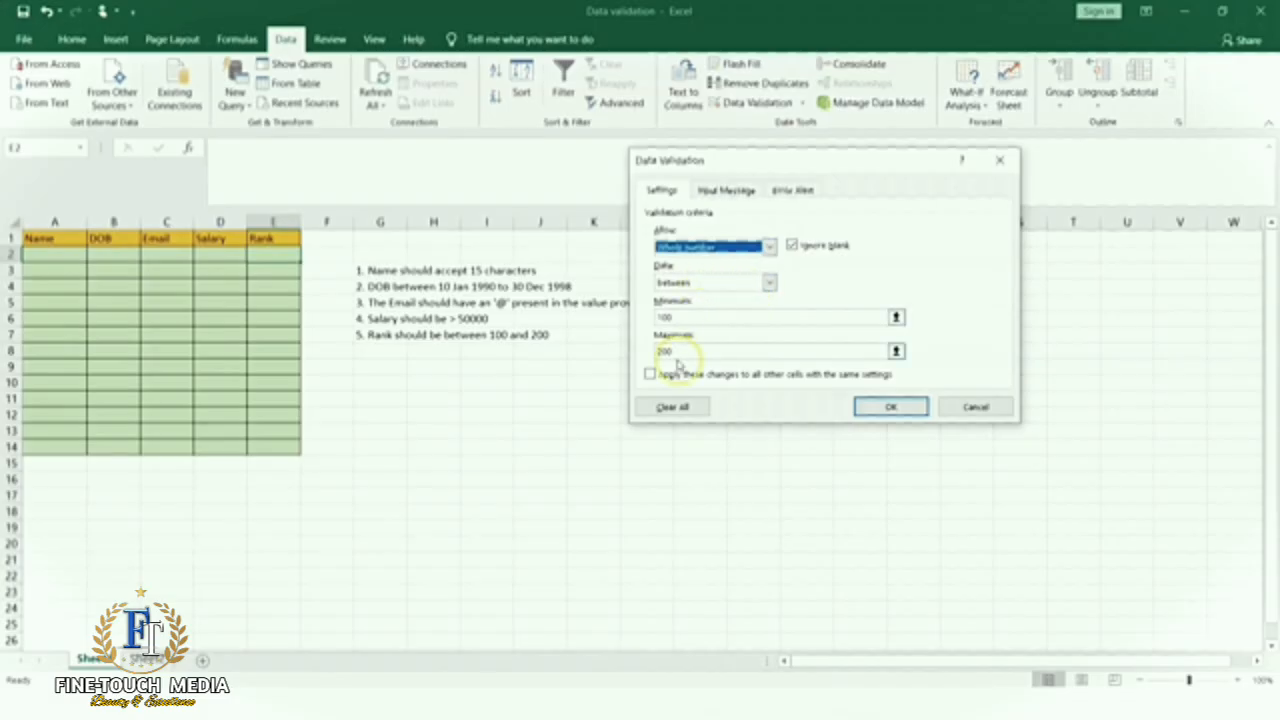
Review the input message and error alert of E2's validation, and apply the settings.
click(740, 192)
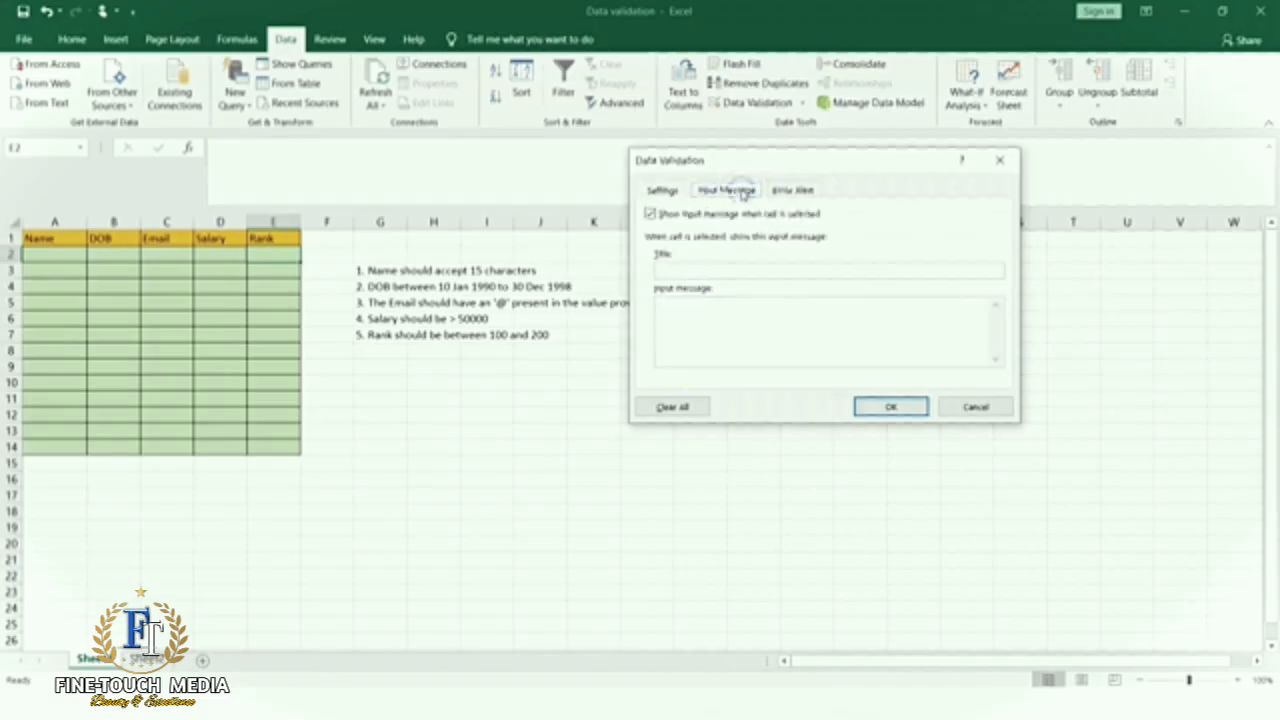
click(797, 191)
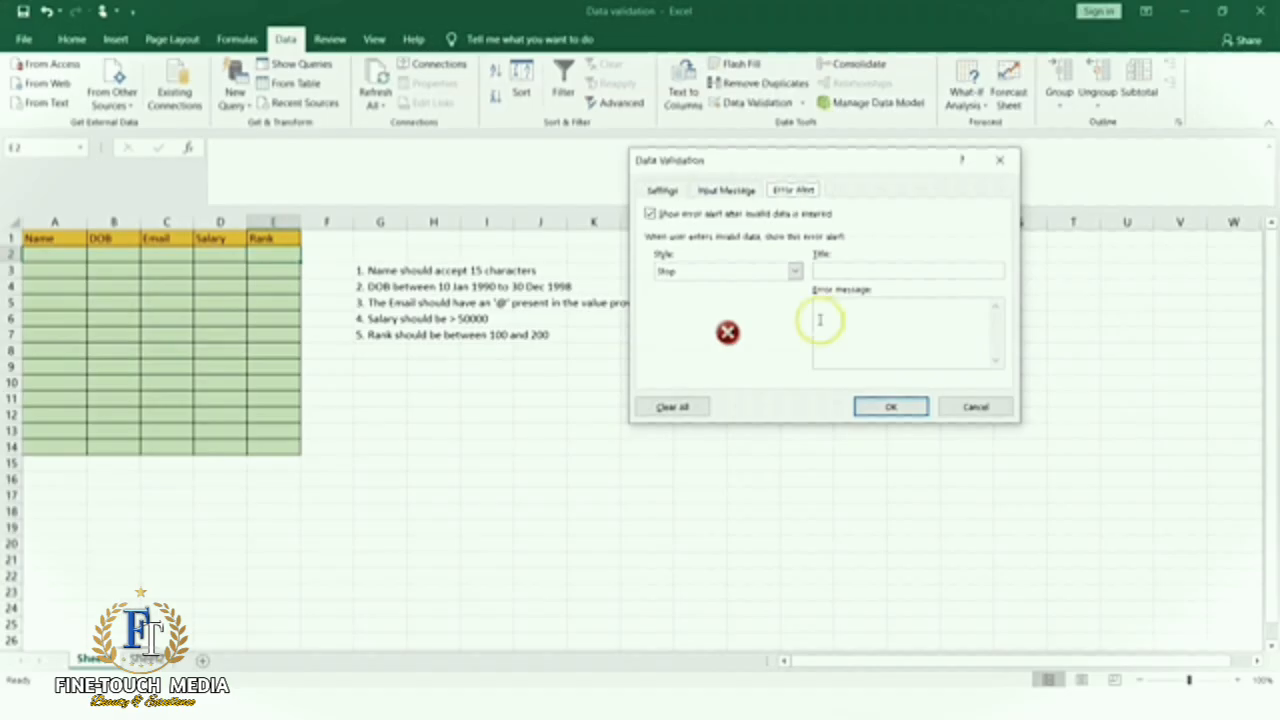
click(881, 400)
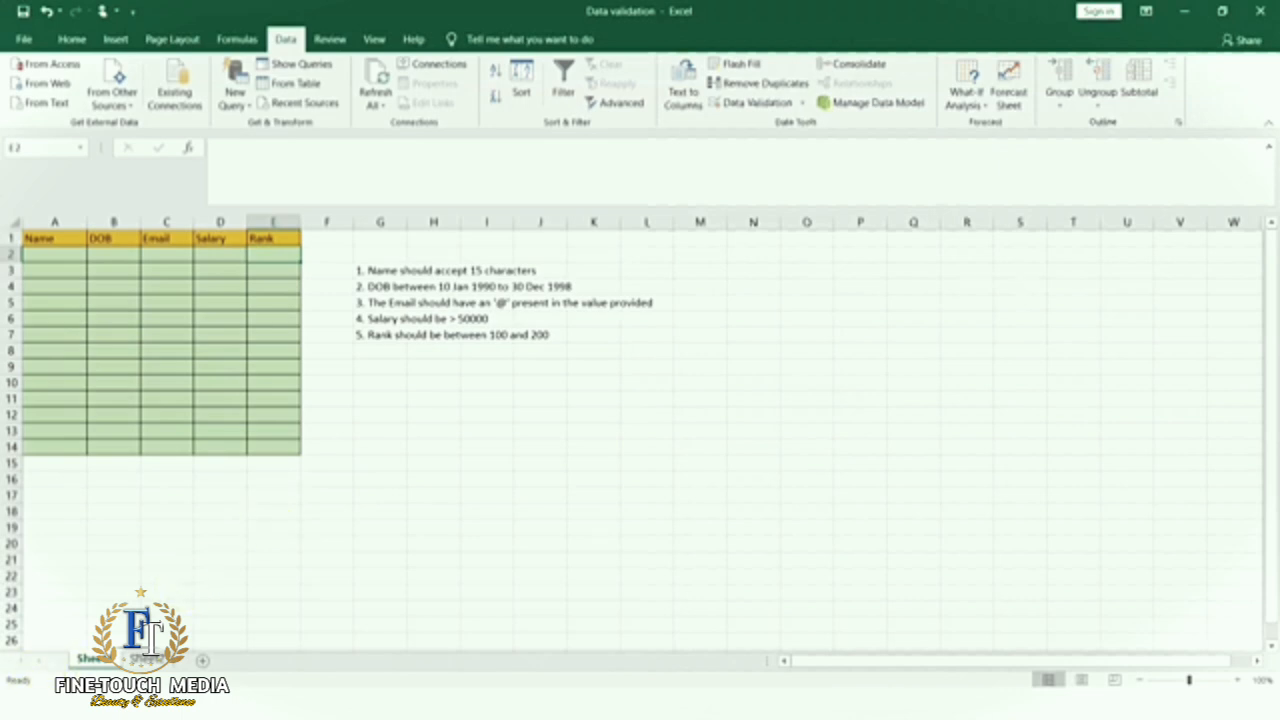
Switch to Sheet2 with the City and Place table.
click(145, 660)
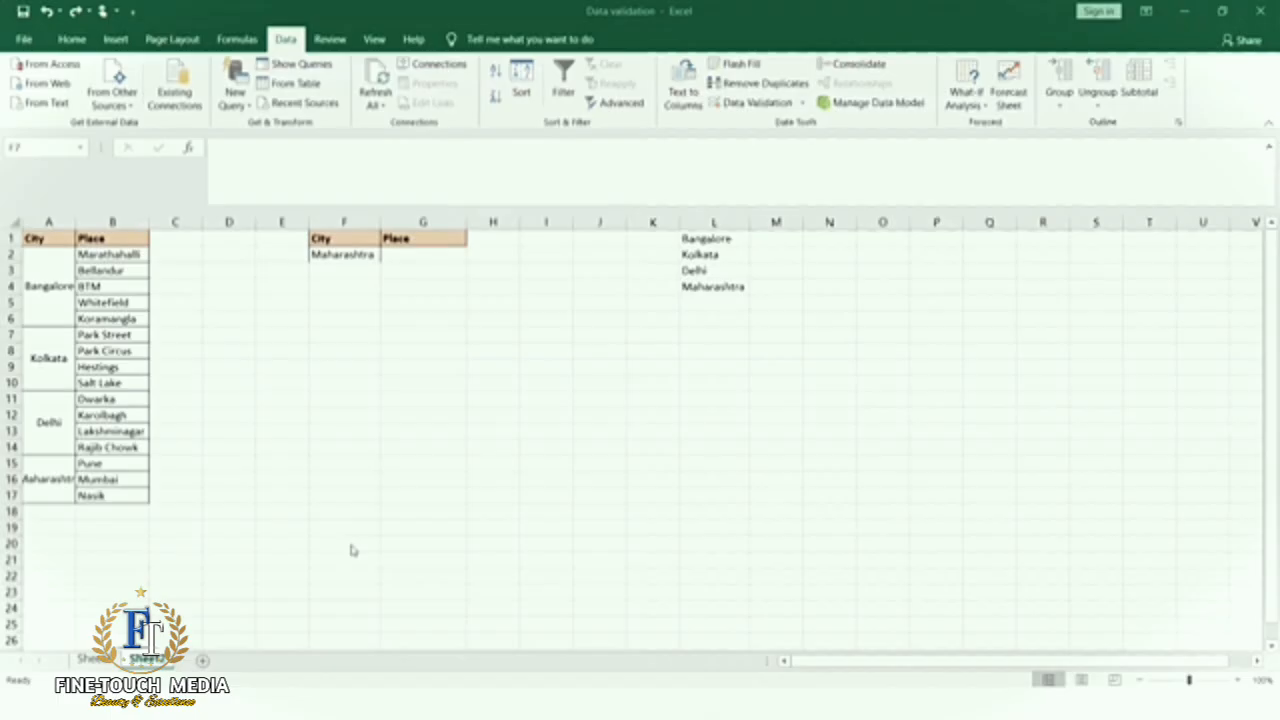
Examine the city options offered in F2 and the dependent place options offered in G2.
click(347, 258)
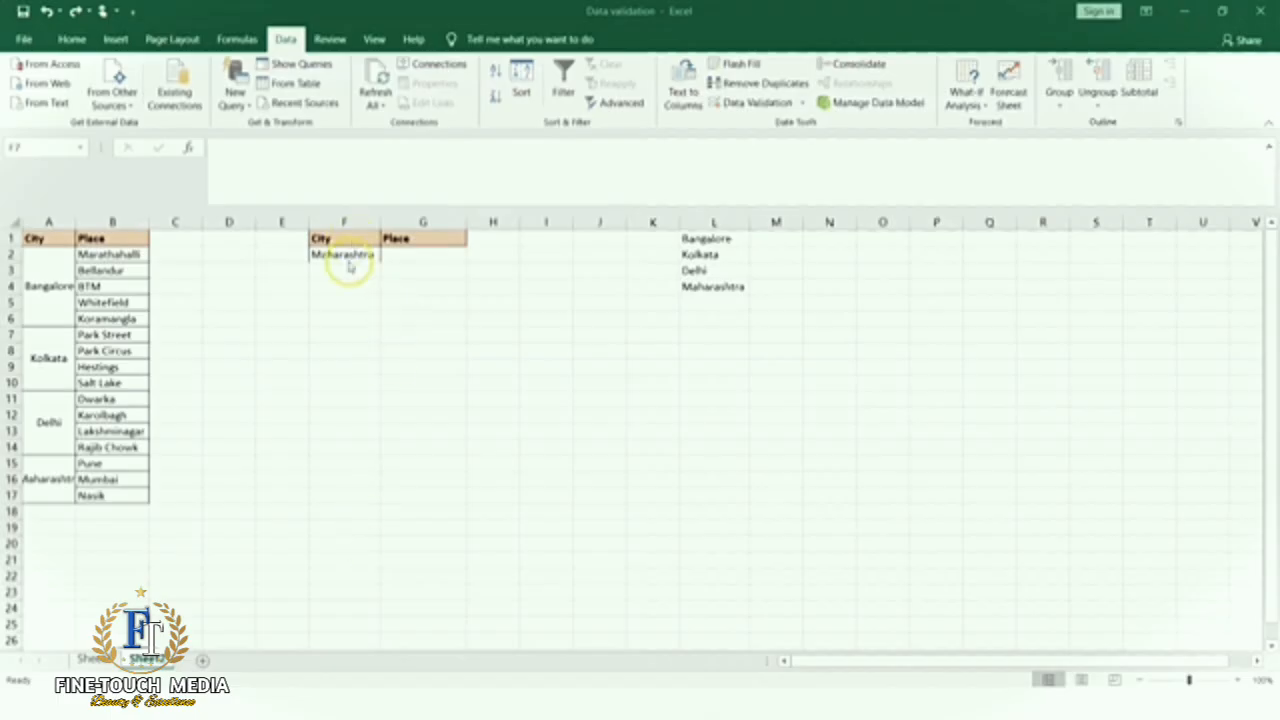
click(48, 264)
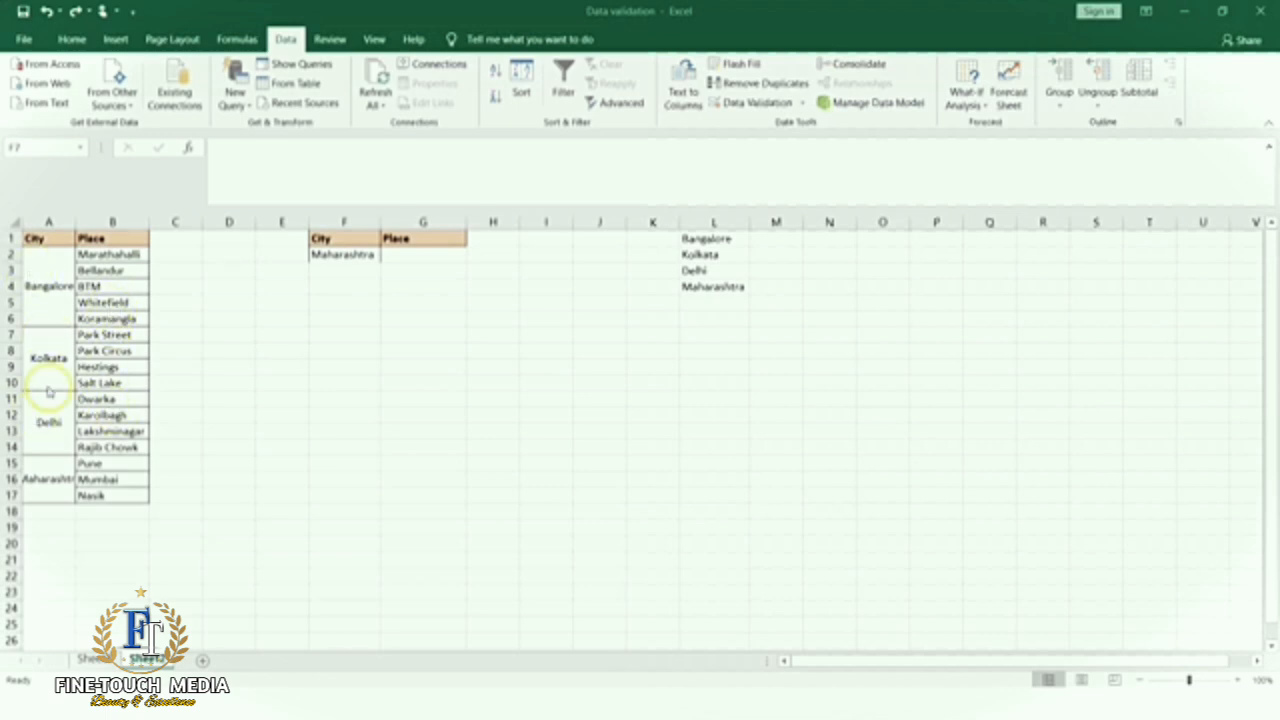
click(356, 255)
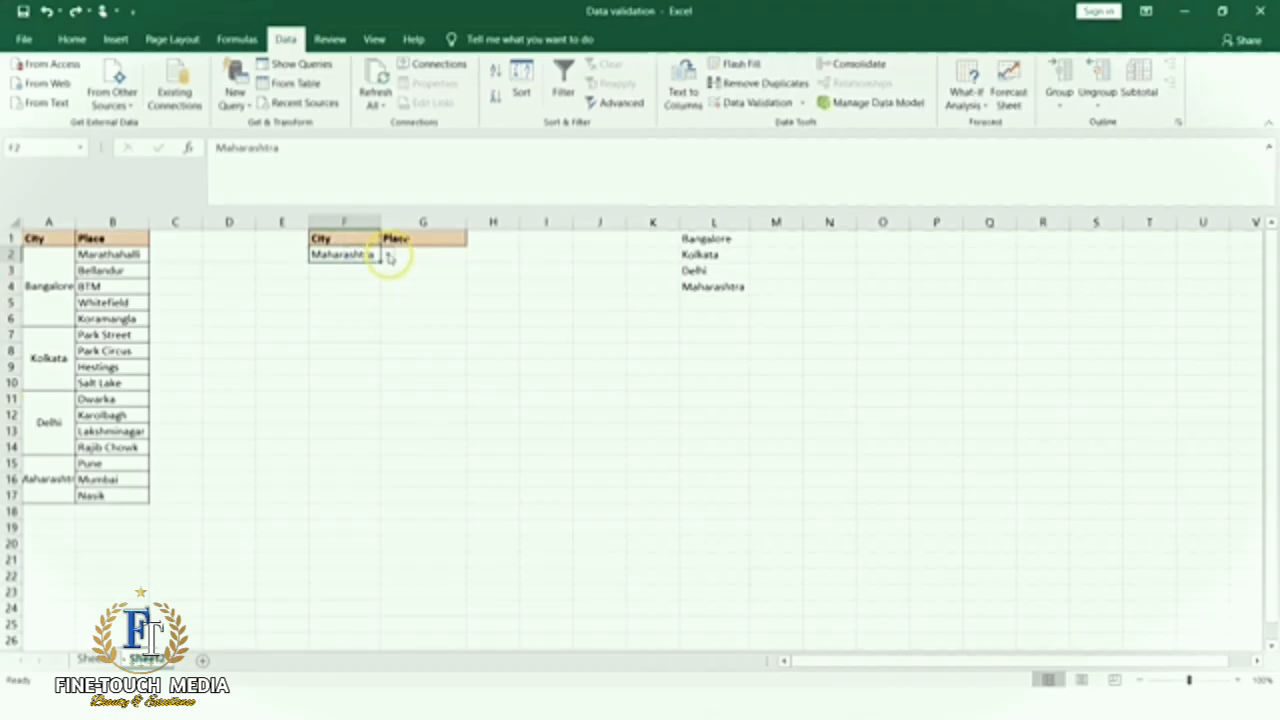
click(388, 256)
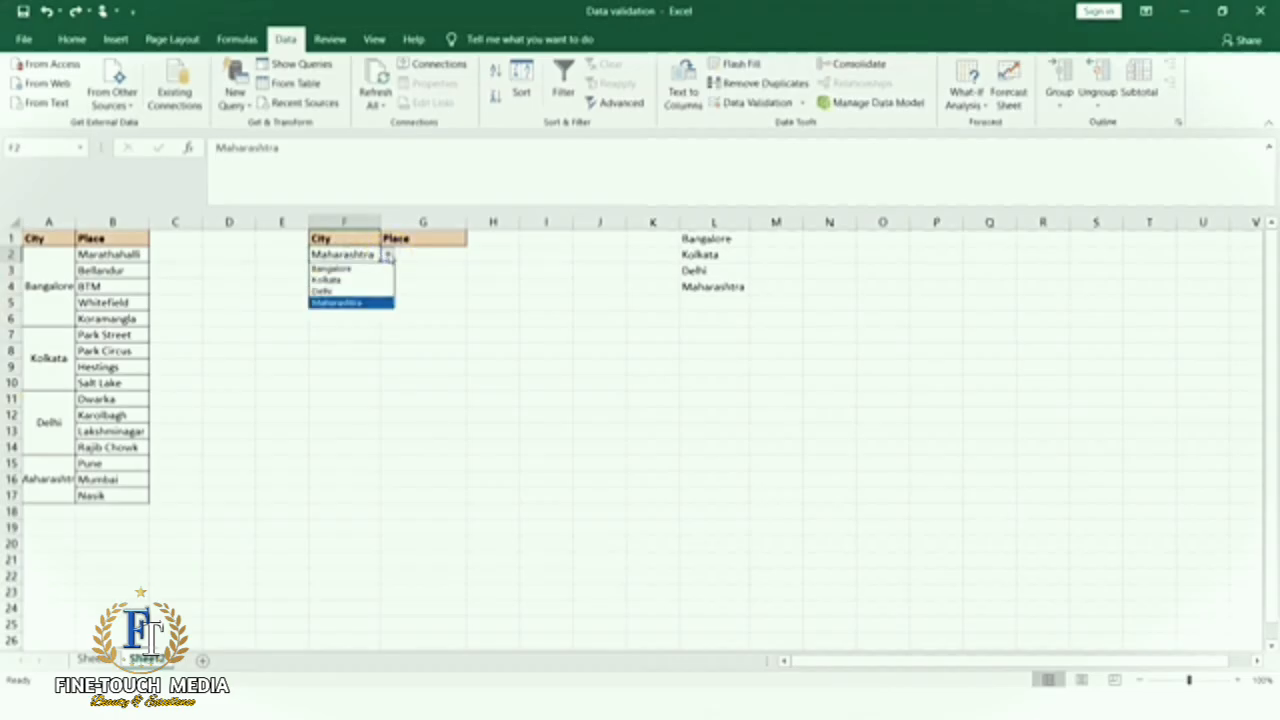
click(388, 256)
click(428, 255)
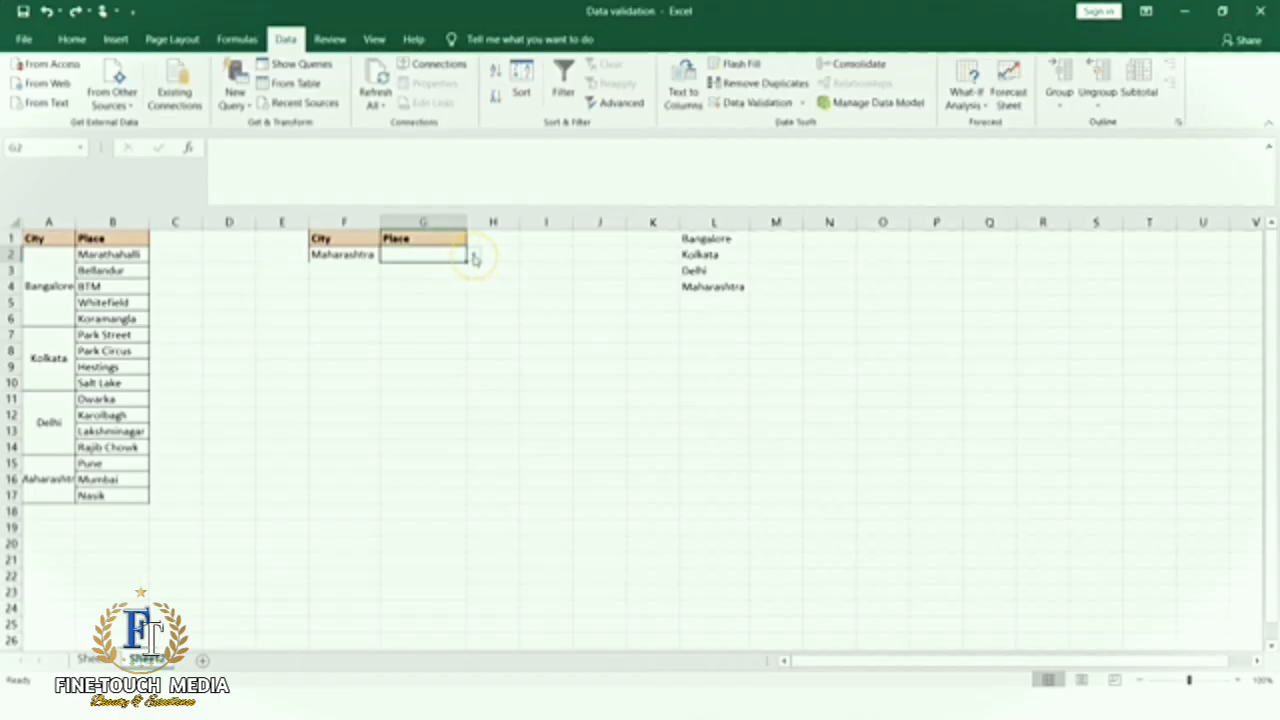
click(474, 257)
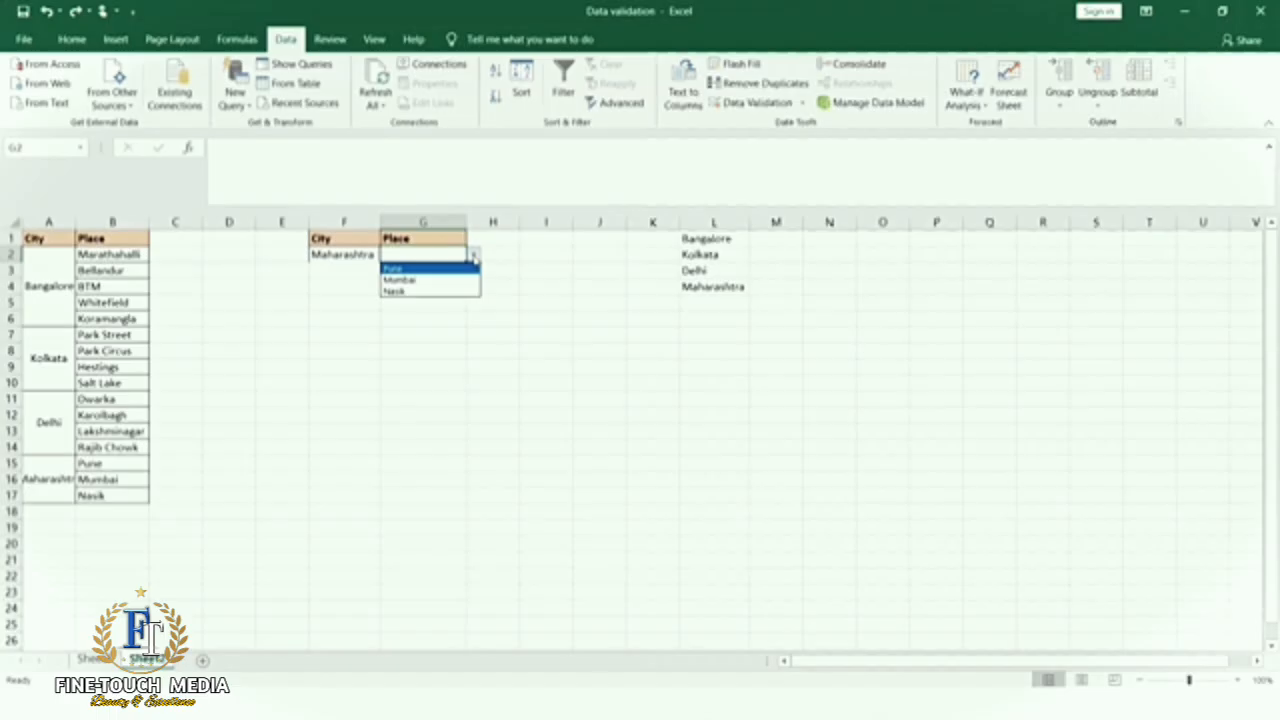
click(474, 257)
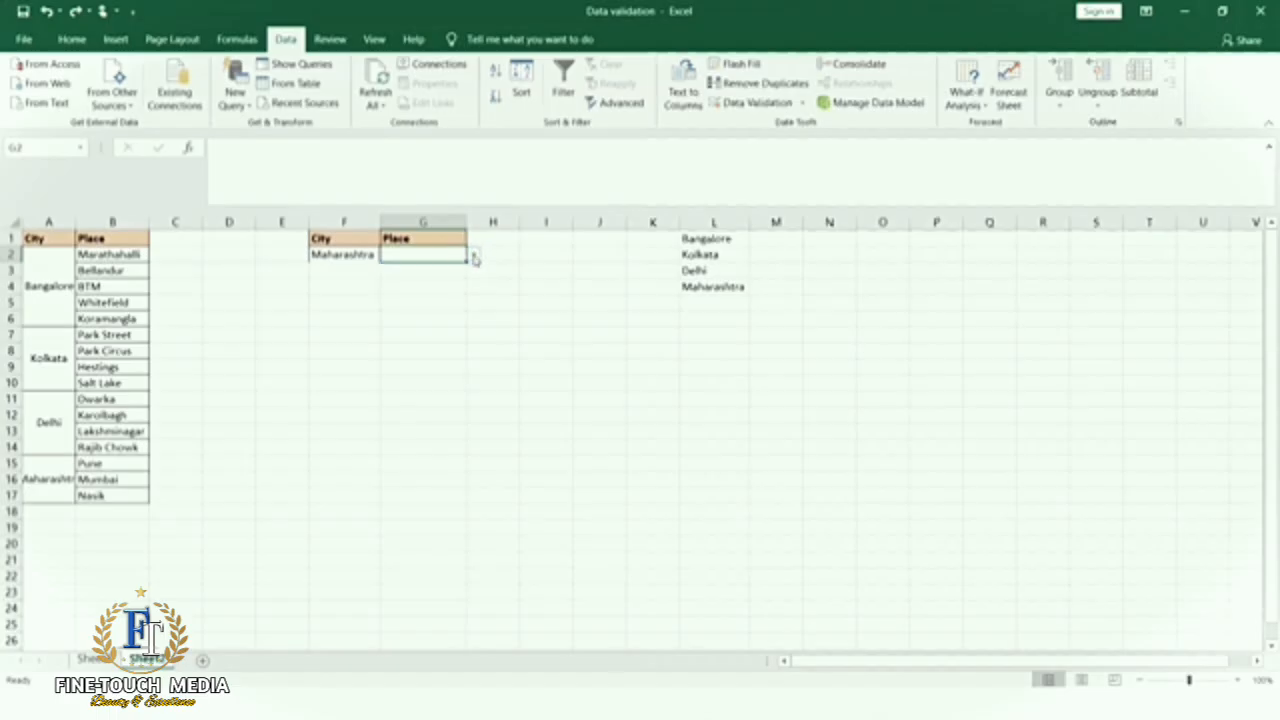
Add List data validation to F8 with the City column range A2:A17 as its source.
click(349, 352)
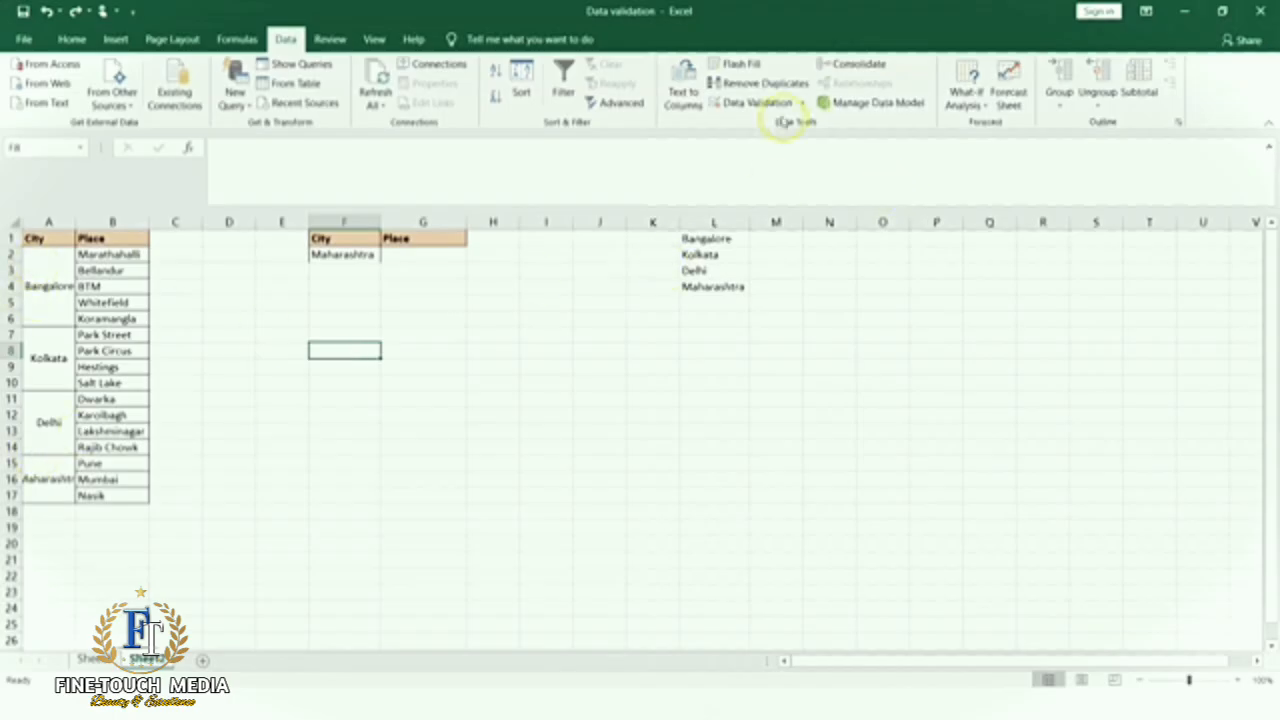
click(752, 104)
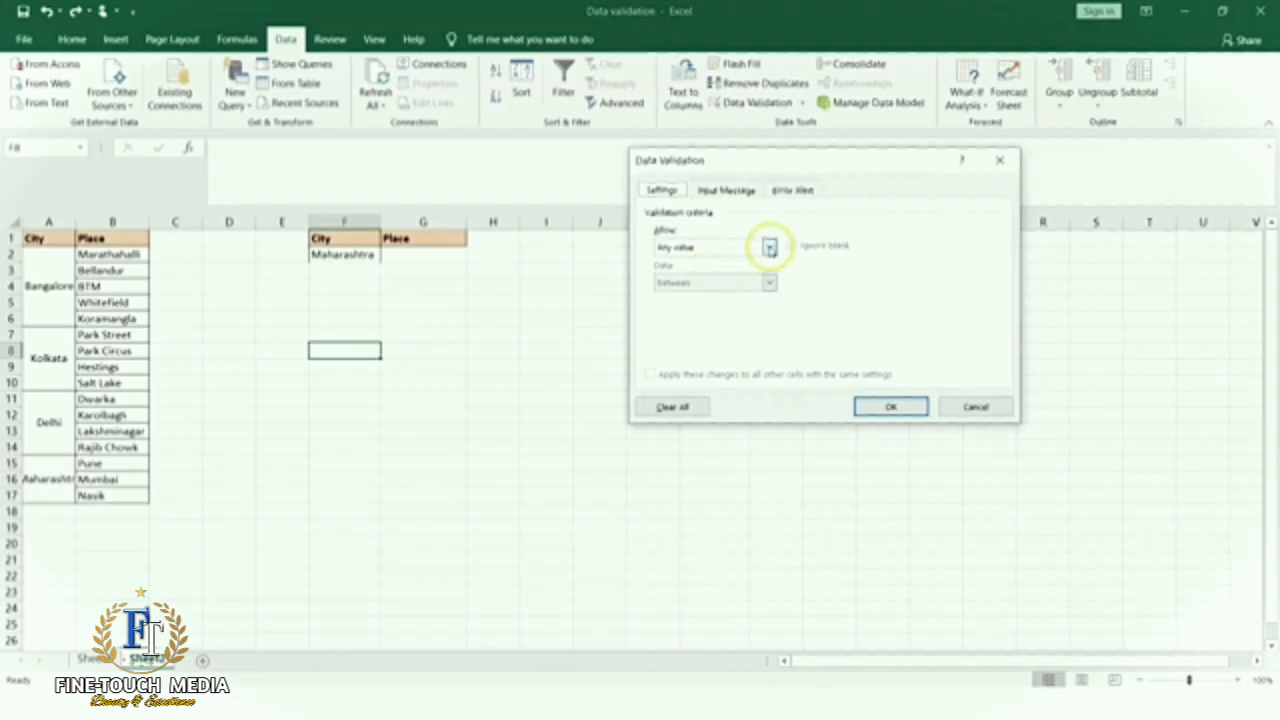
click(769, 246)
click(686, 297)
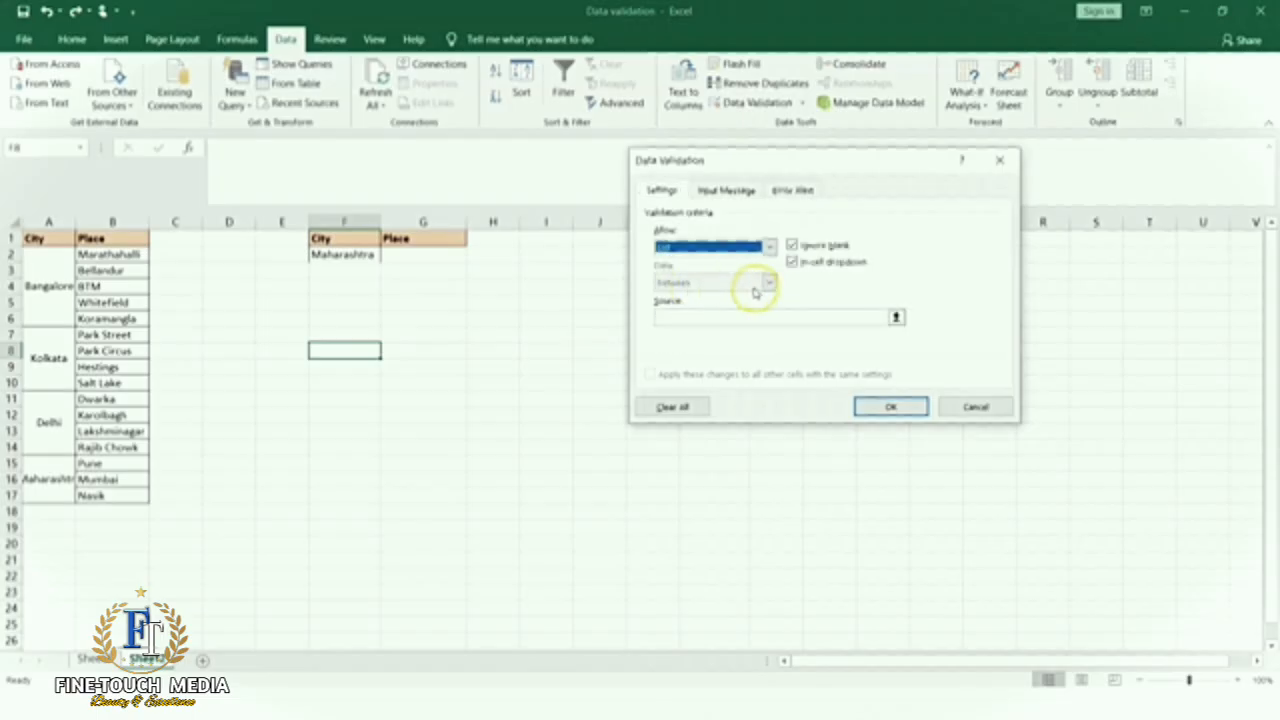
click(681, 317)
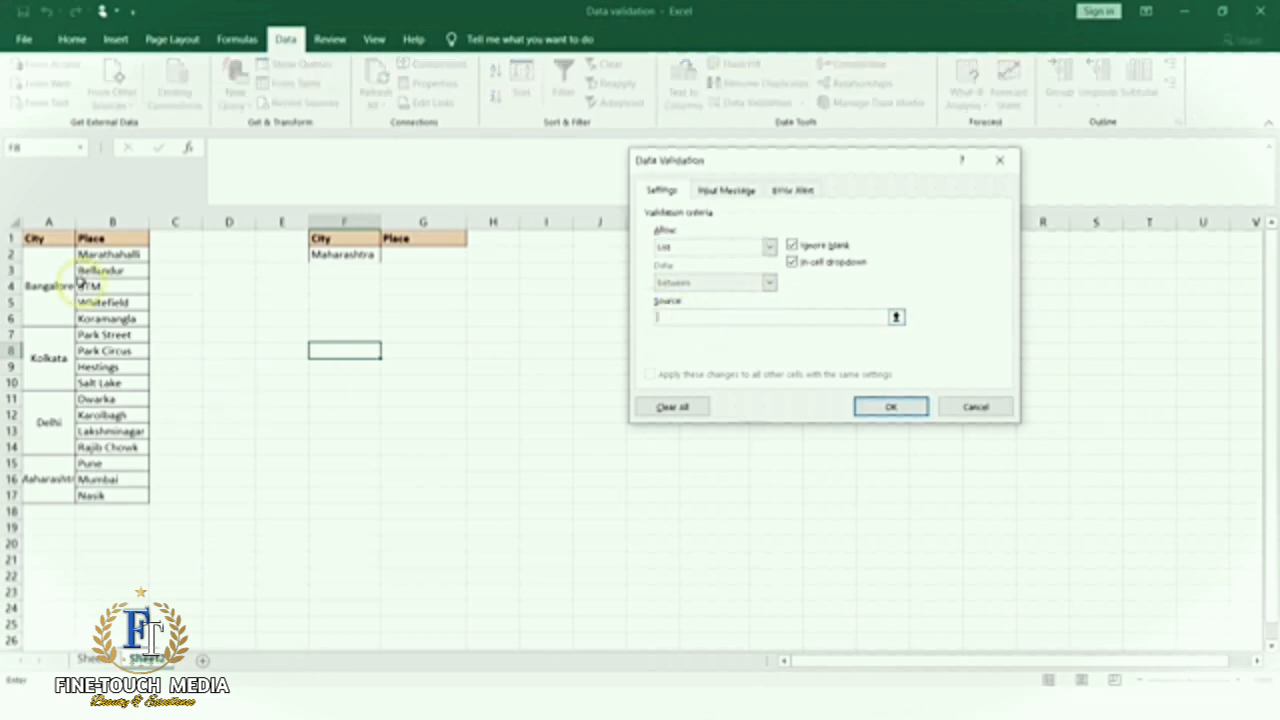
drag(59, 255, 56, 479)
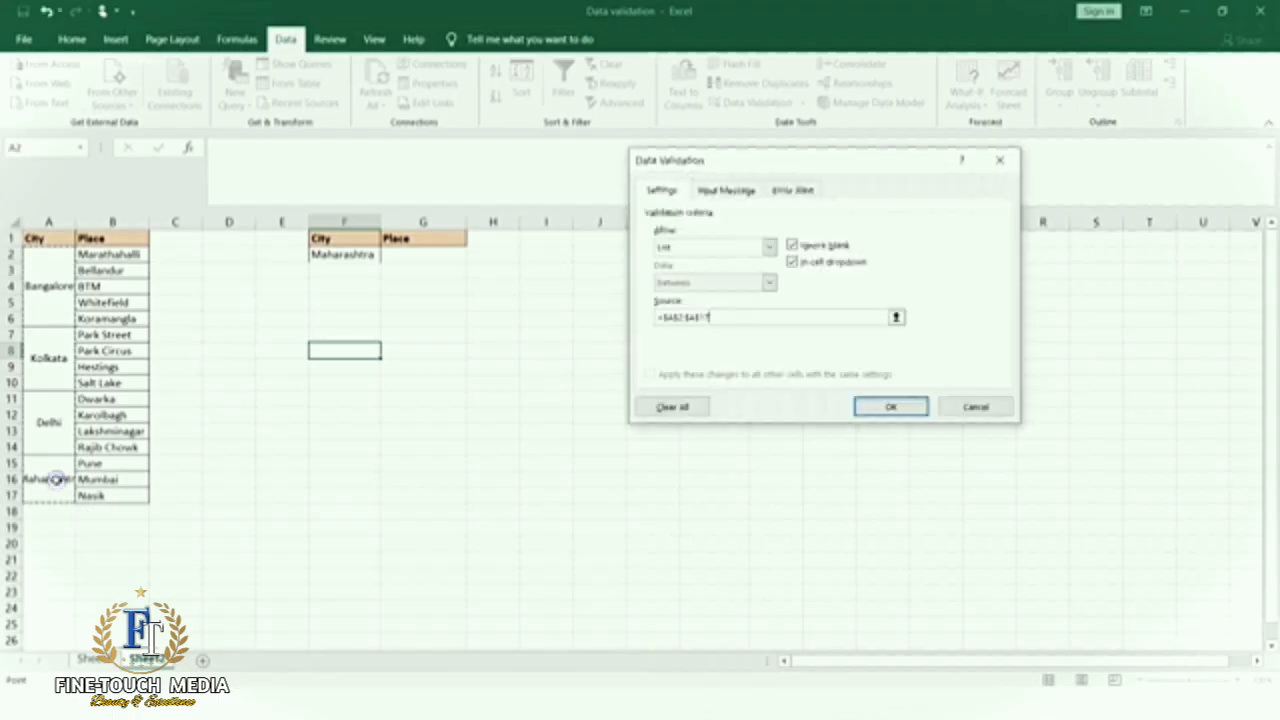
click(889, 408)
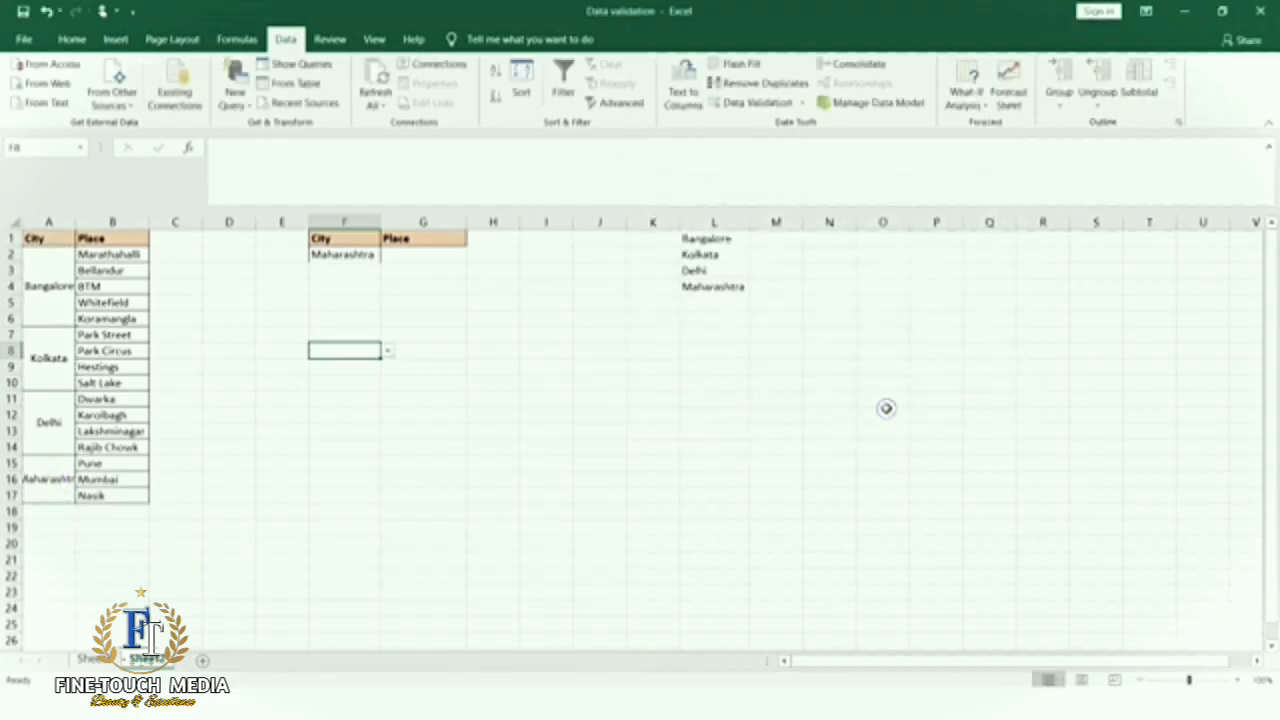
Look through the options in F8's dropdown list, including any blank entries.
click(391, 355)
drag(387, 392, 386, 376)
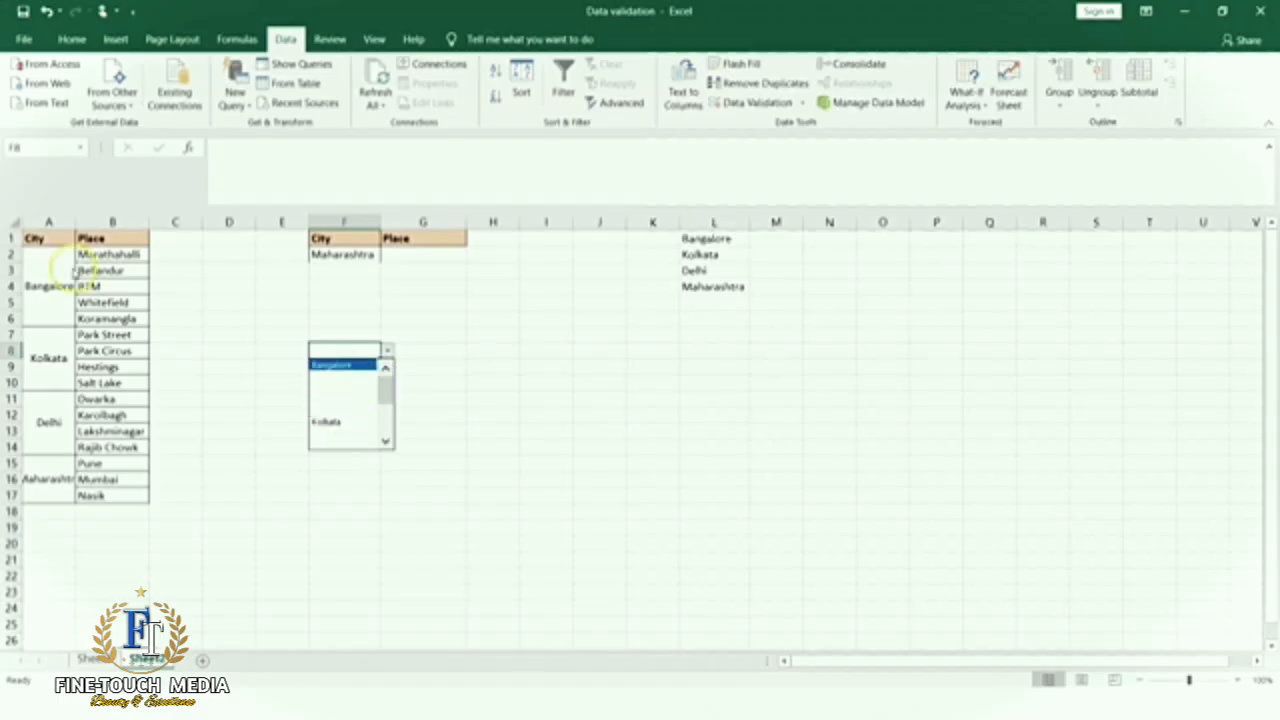
drag(387, 390, 386, 429)
click(484, 384)
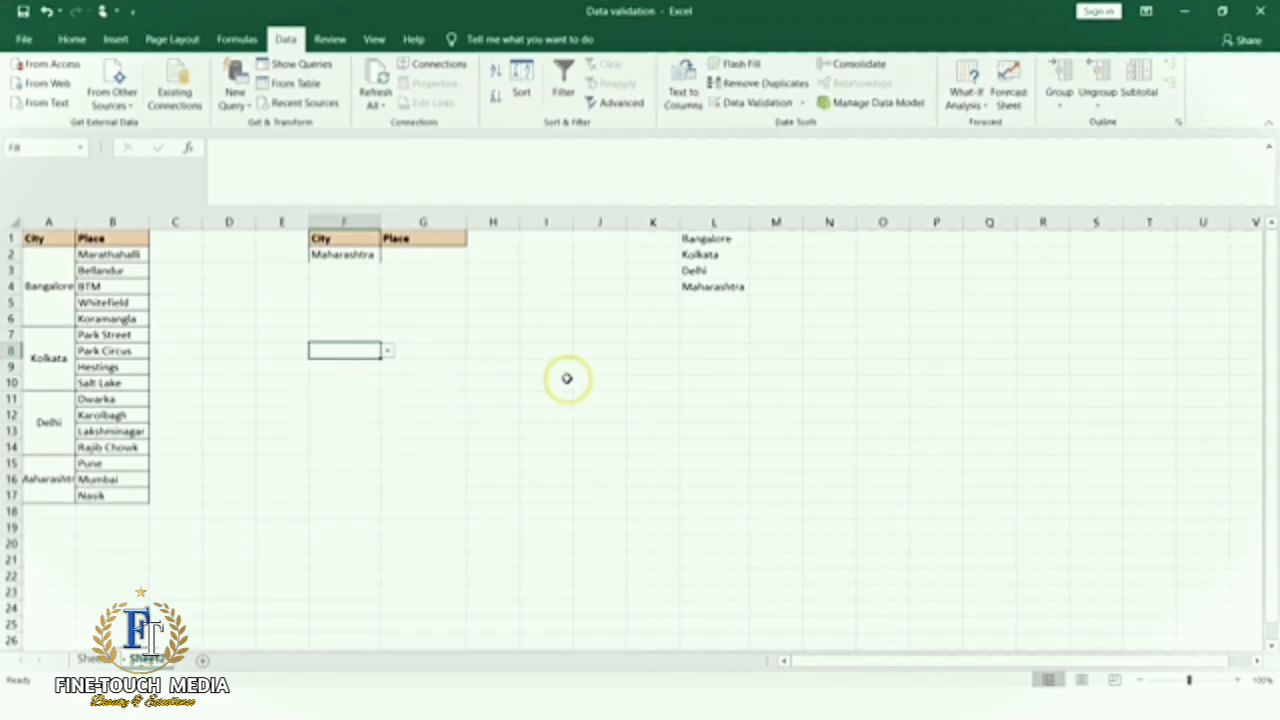
Replace F8's validation list source with the city names in L1:L4, and check the options it offers.
click(348, 348)
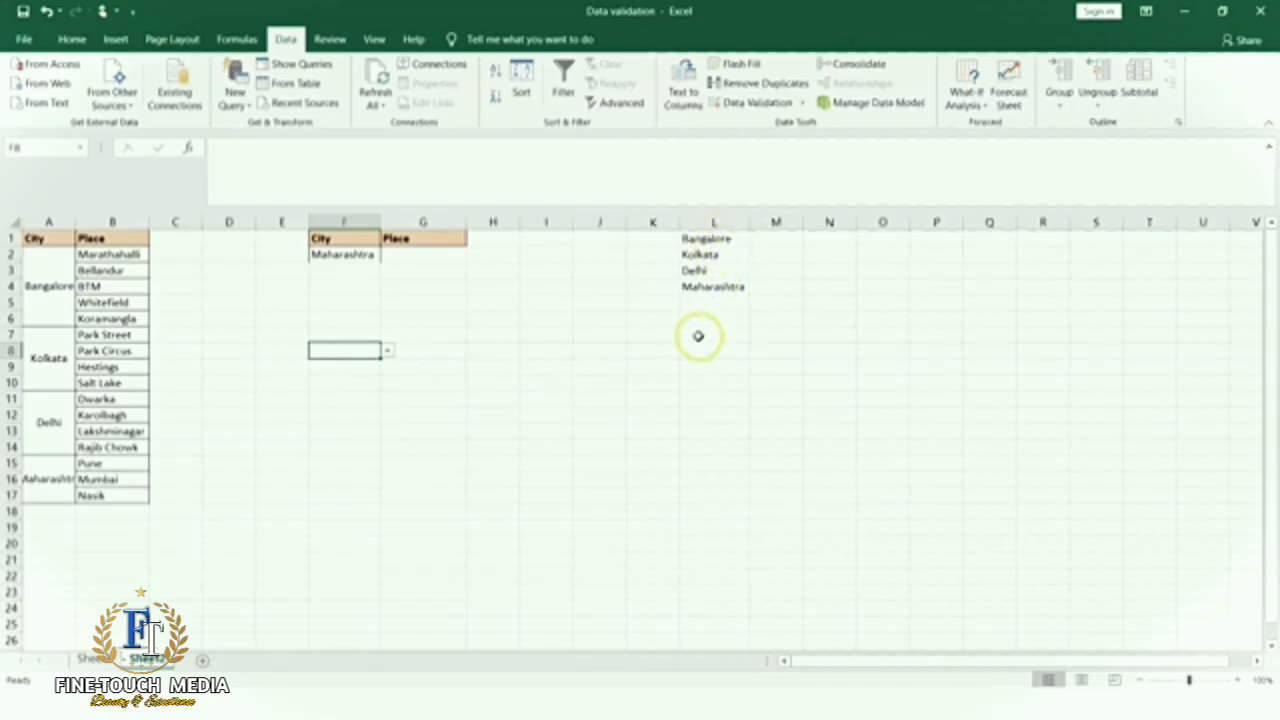
click(757, 103)
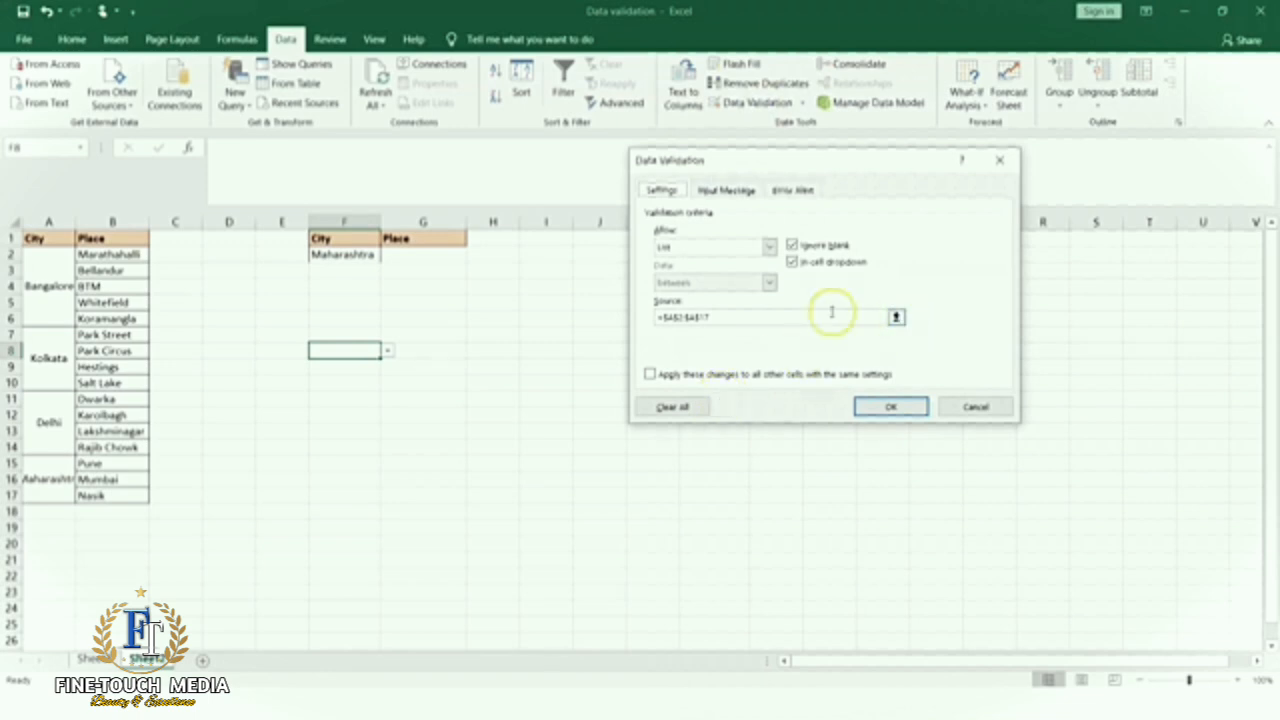
drag(797, 319, 598, 312)
key(BackSpace)
drag(783, 160, 508, 323)
click(433, 490)
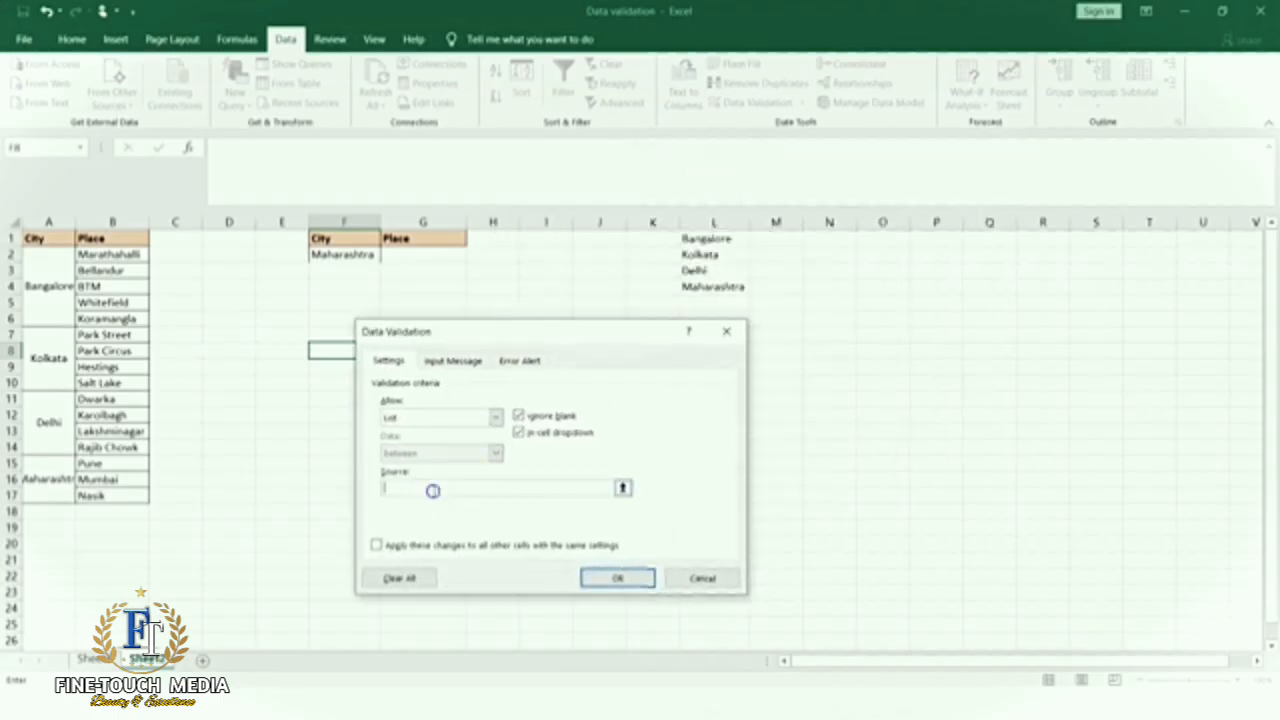
drag(707, 240, 712, 287)
click(620, 579)
click(387, 350)
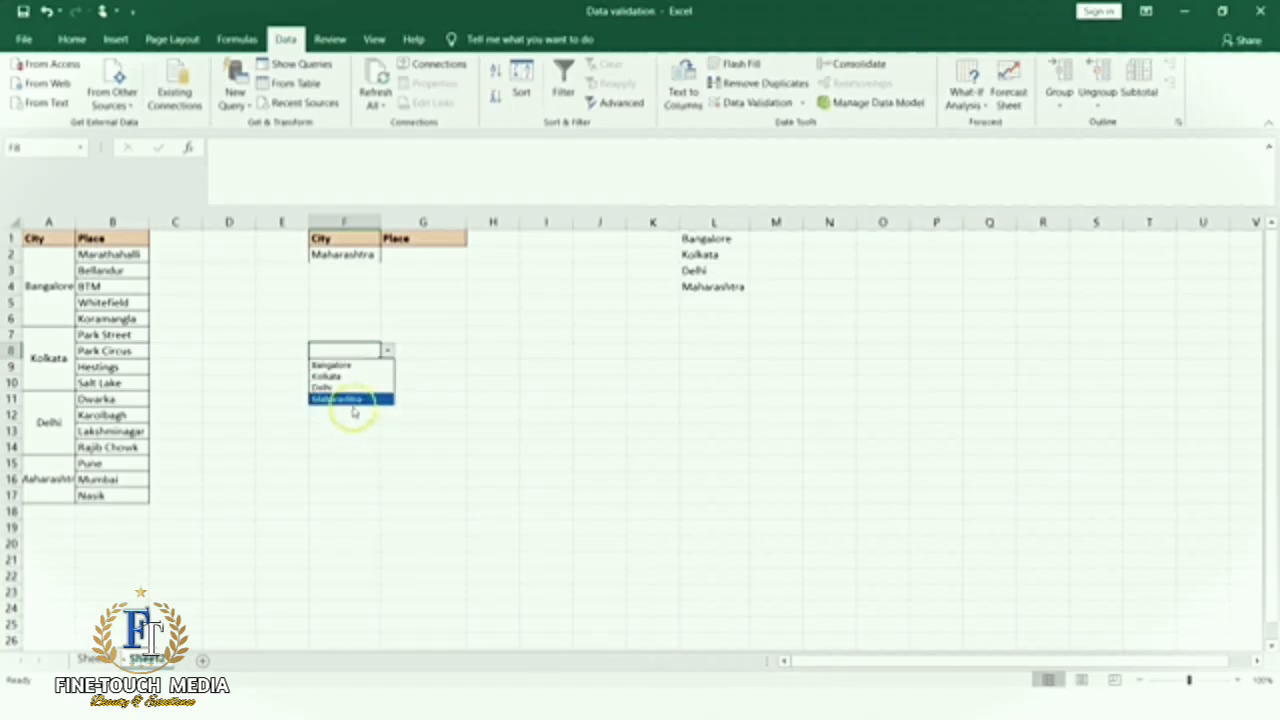
click(500, 376)
click(344, 350)
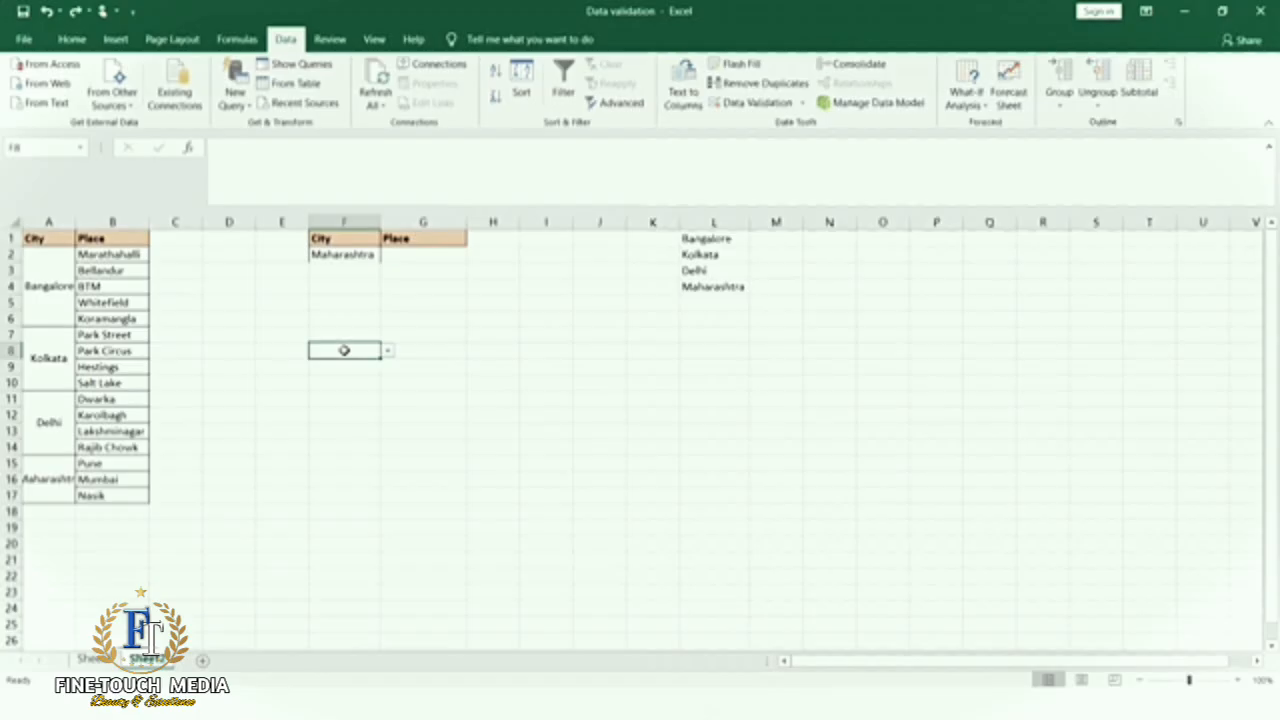
Fill F2's city and its dropdown down through F5, and choose Bangalore in F3.
click(364, 268)
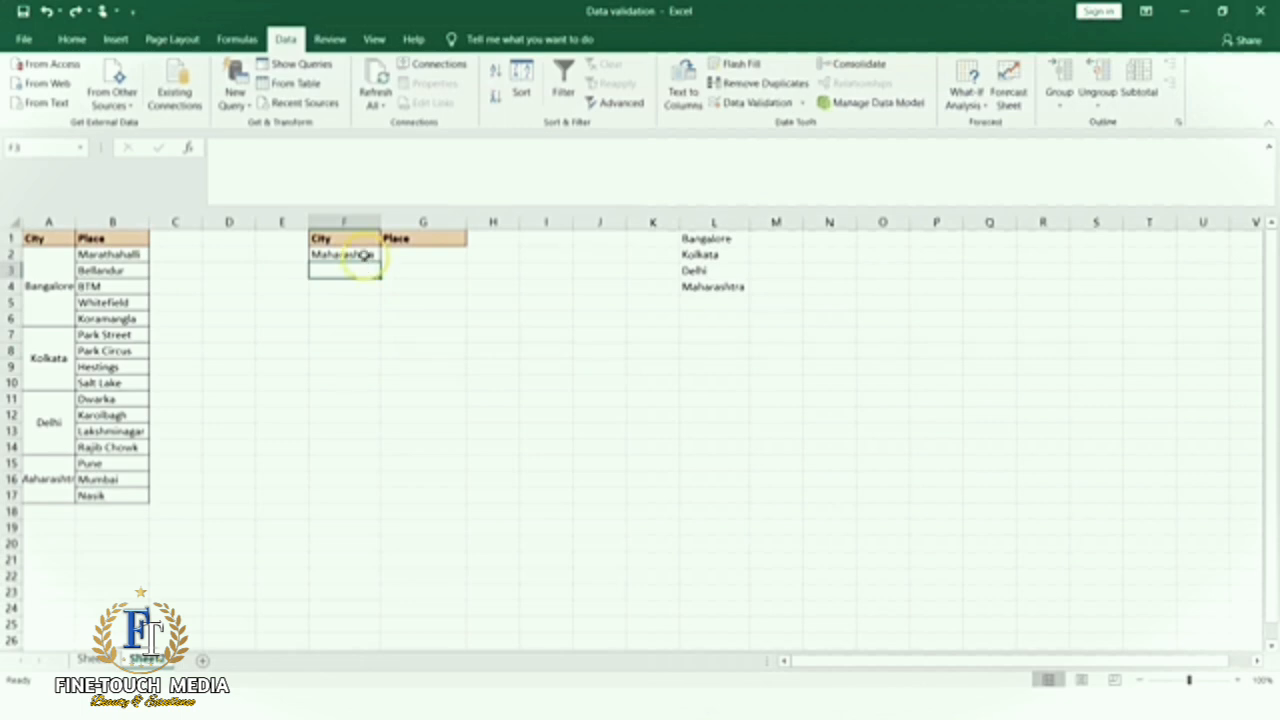
click(366, 255)
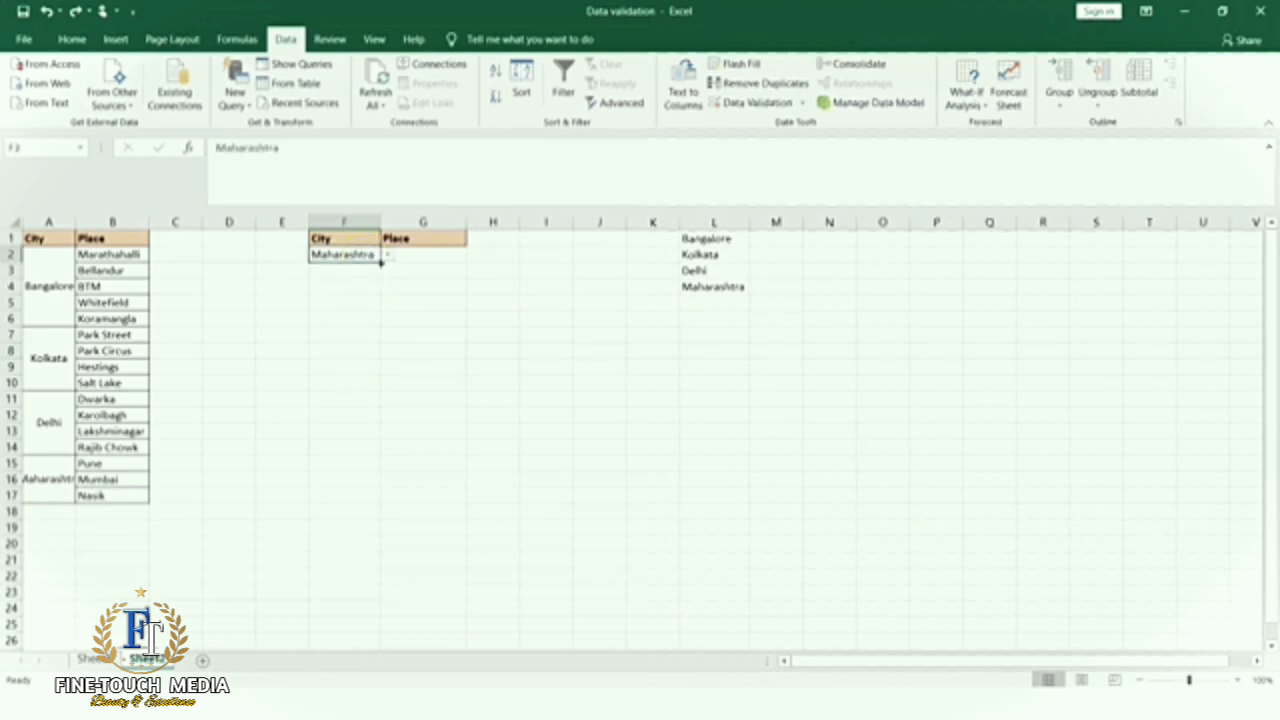
drag(380, 262, 379, 309)
click(366, 270)
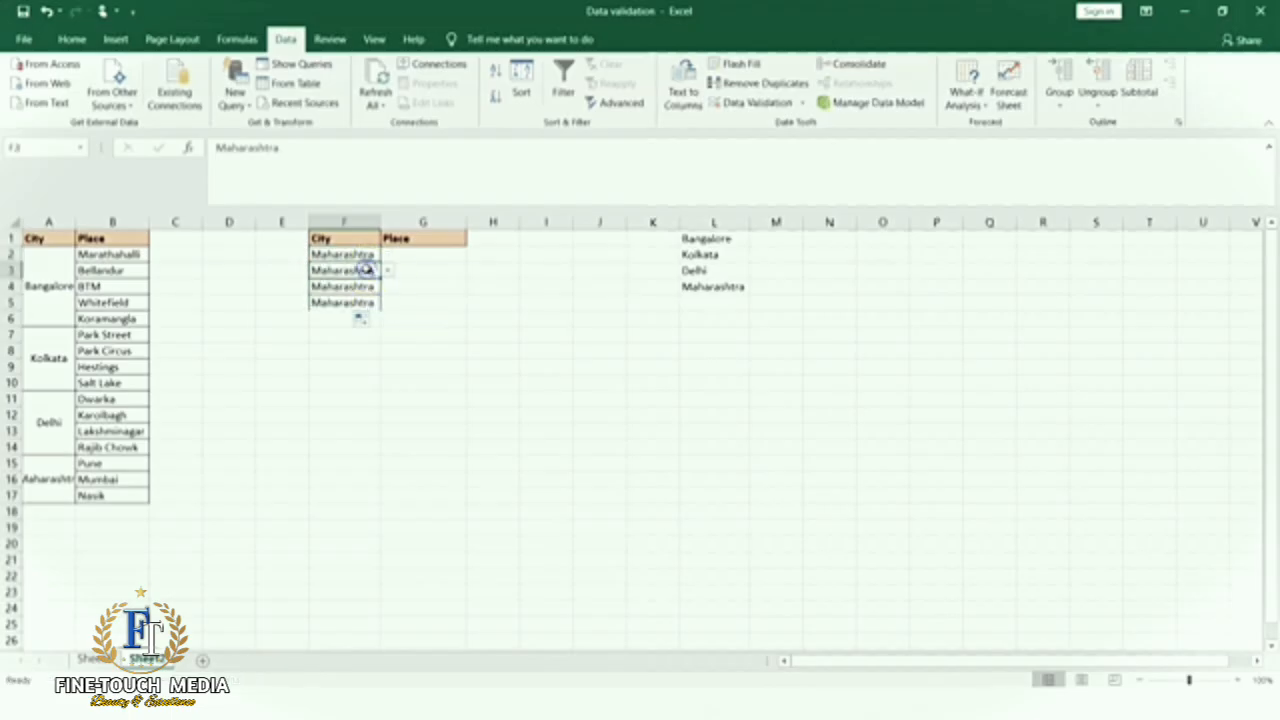
click(387, 271)
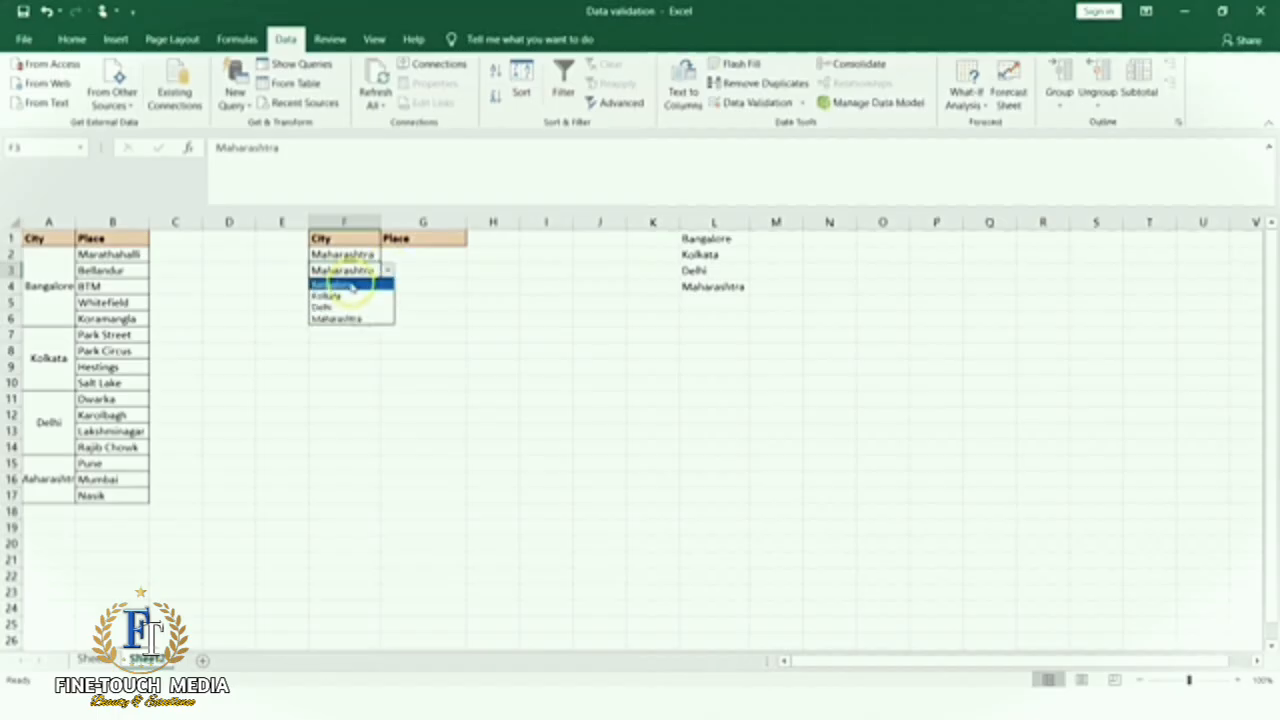
click(348, 287)
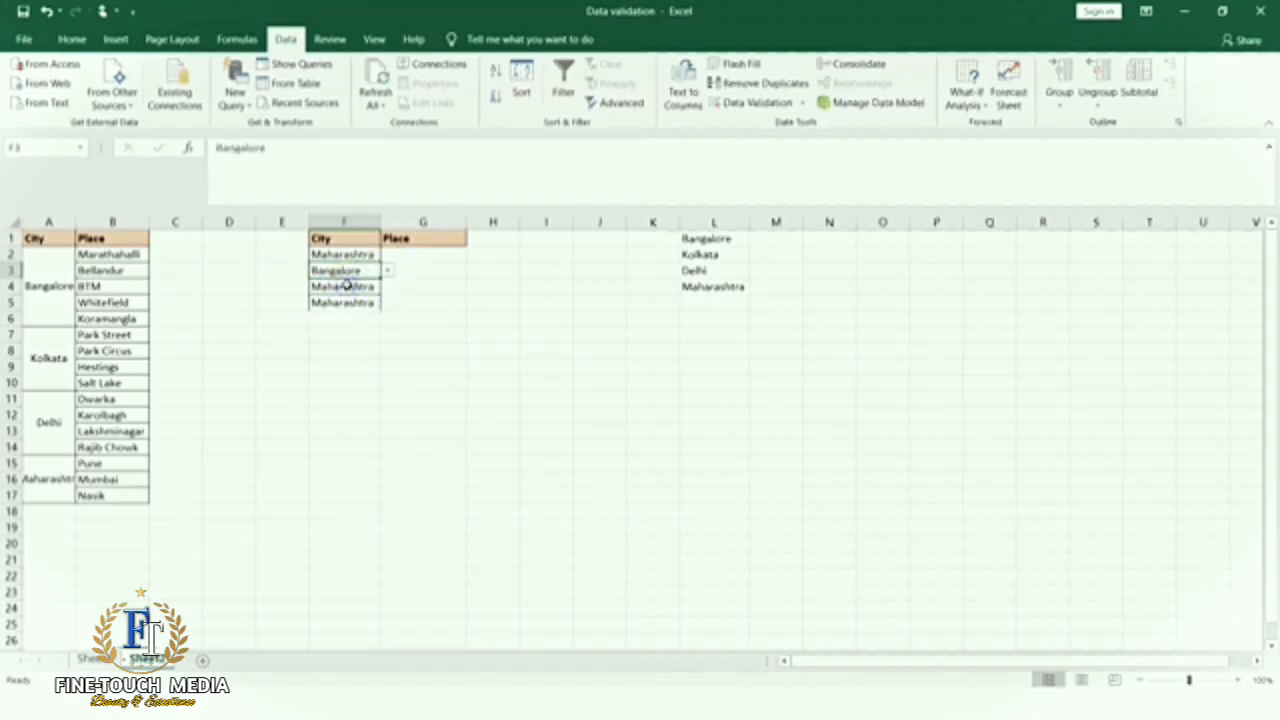
Add List data validation to G3 with the Bangalore places in B2:B6 as its source, and check its options.
click(438, 270)
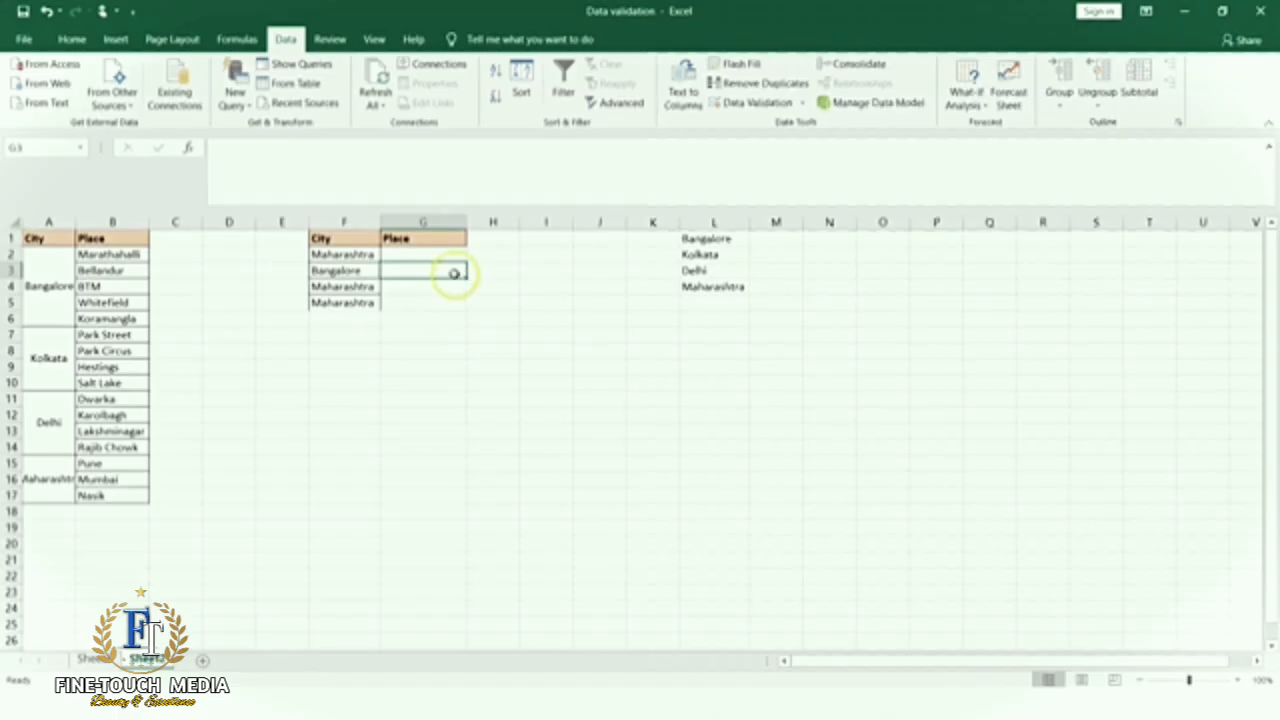
click(445, 252)
click(439, 257)
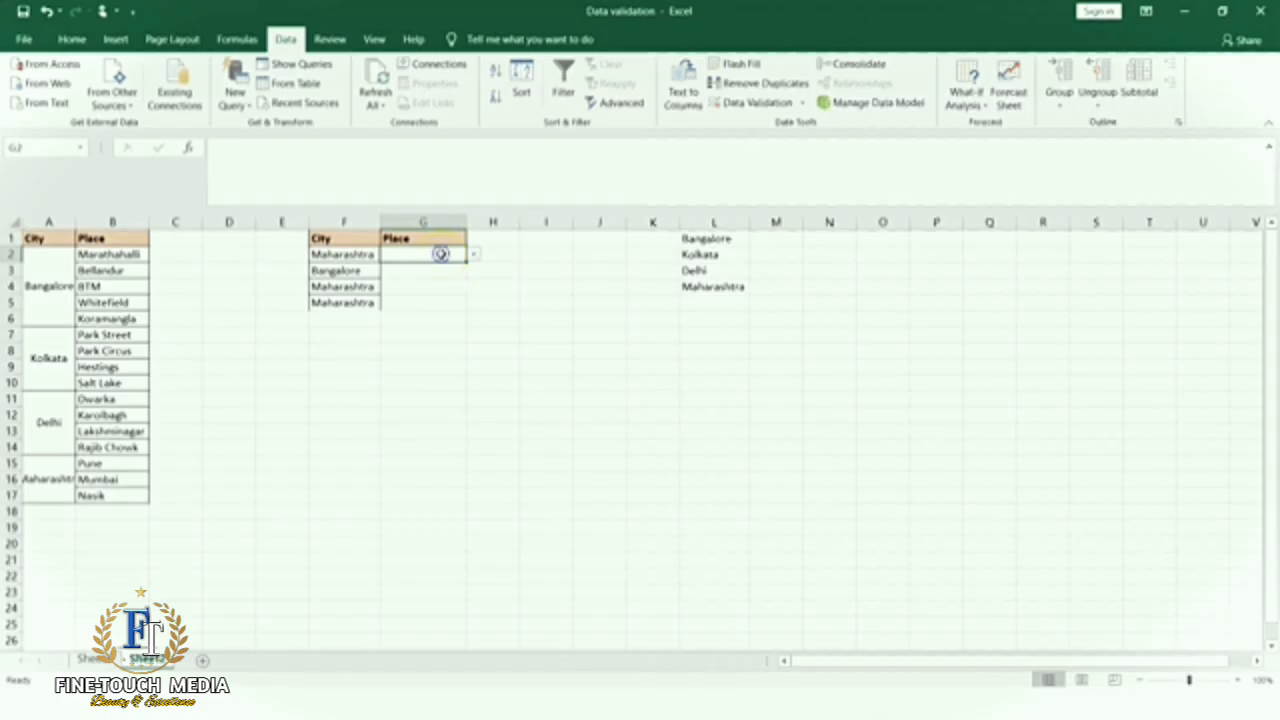
click(437, 270)
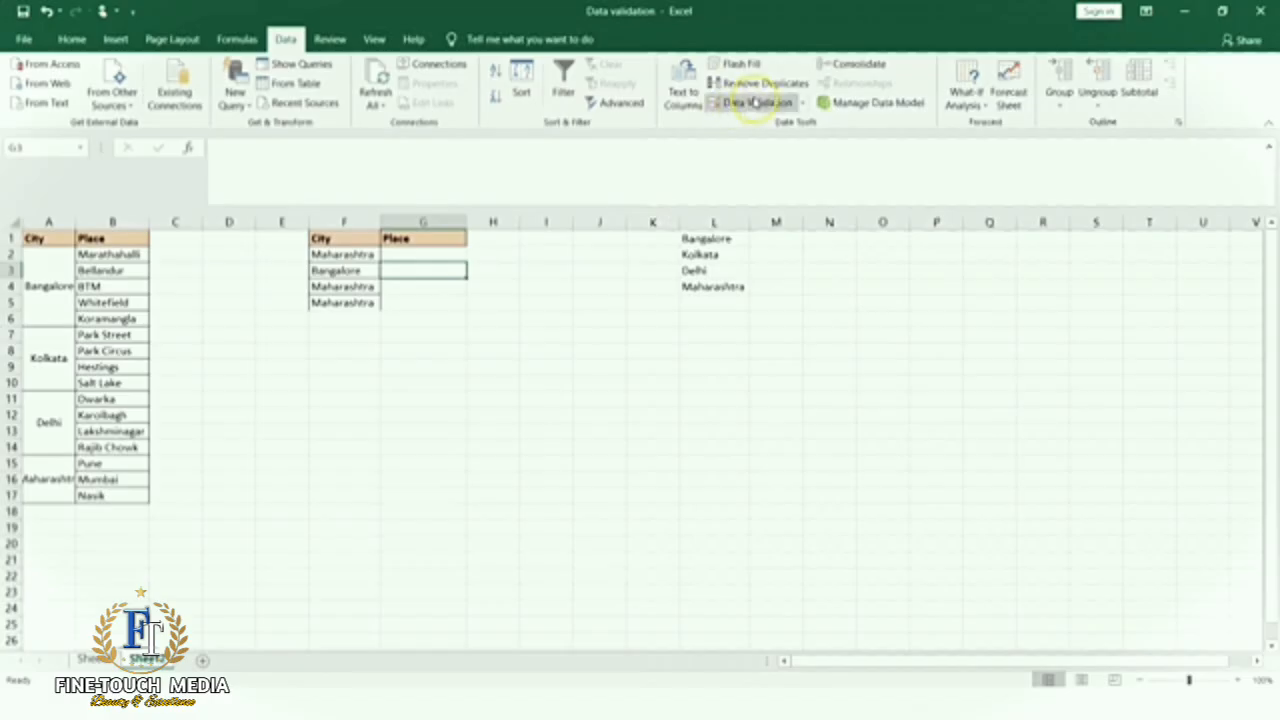
click(745, 103)
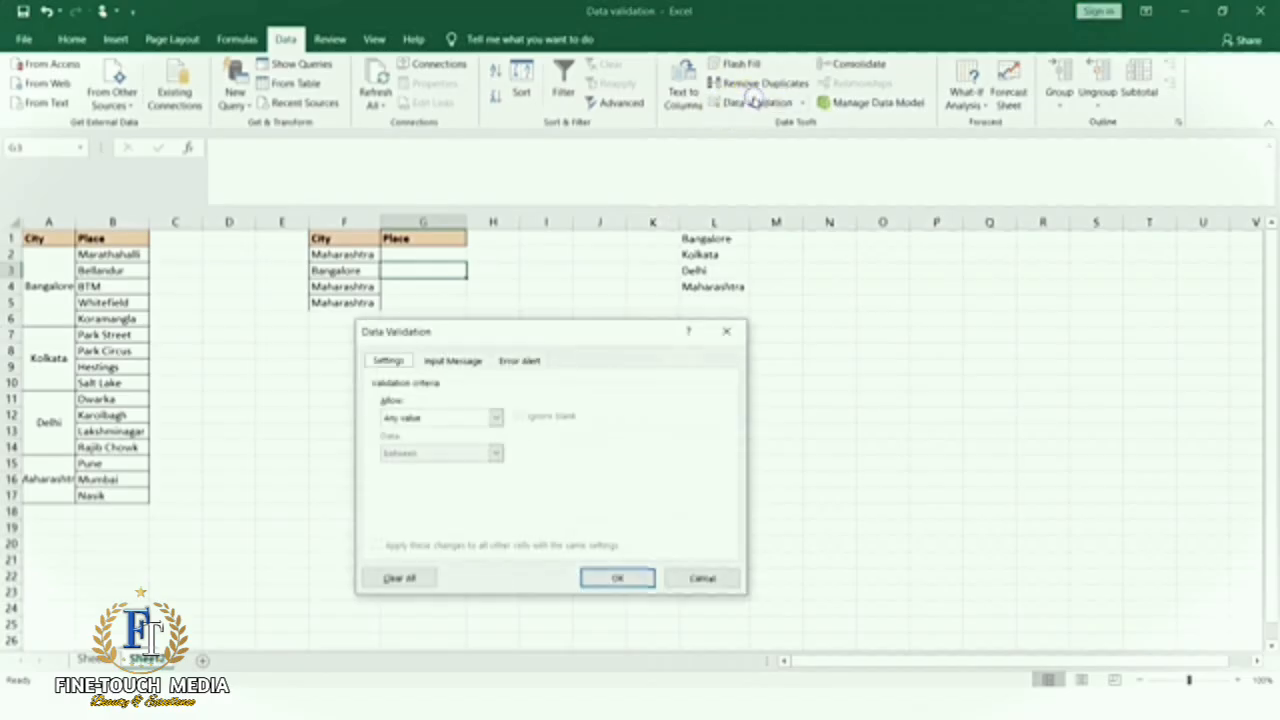
click(495, 417)
click(418, 467)
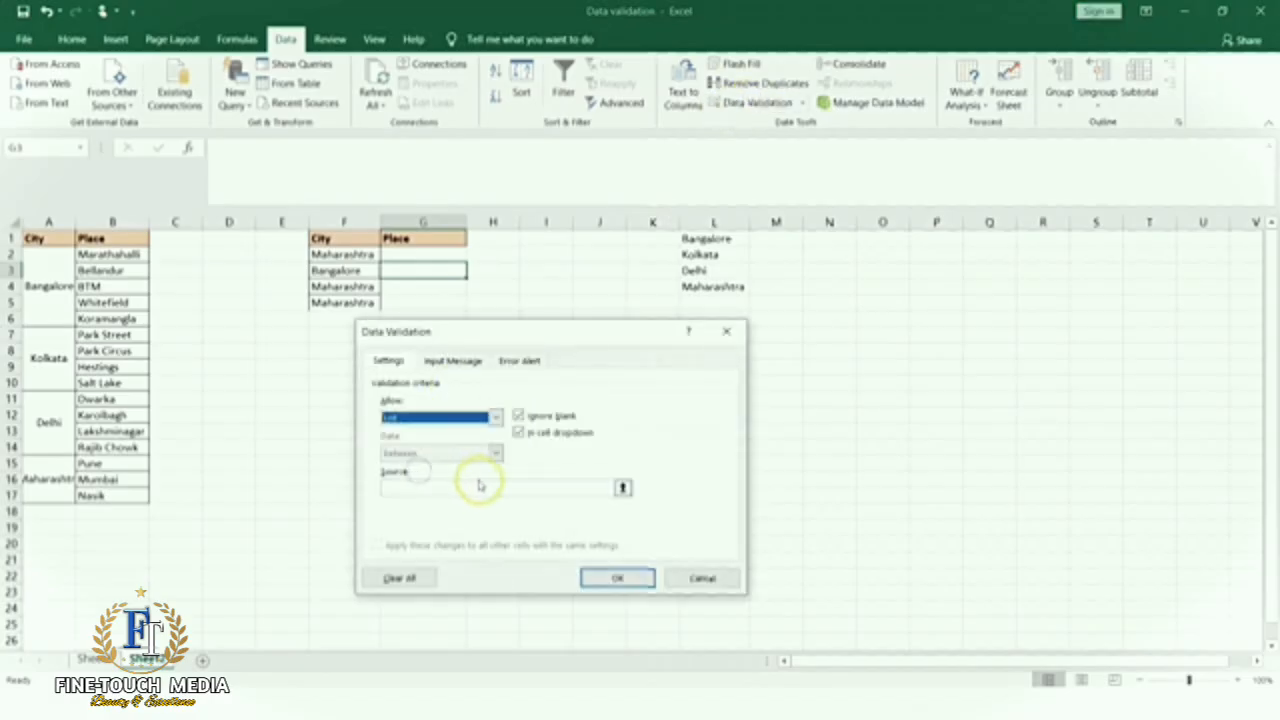
click(577, 487)
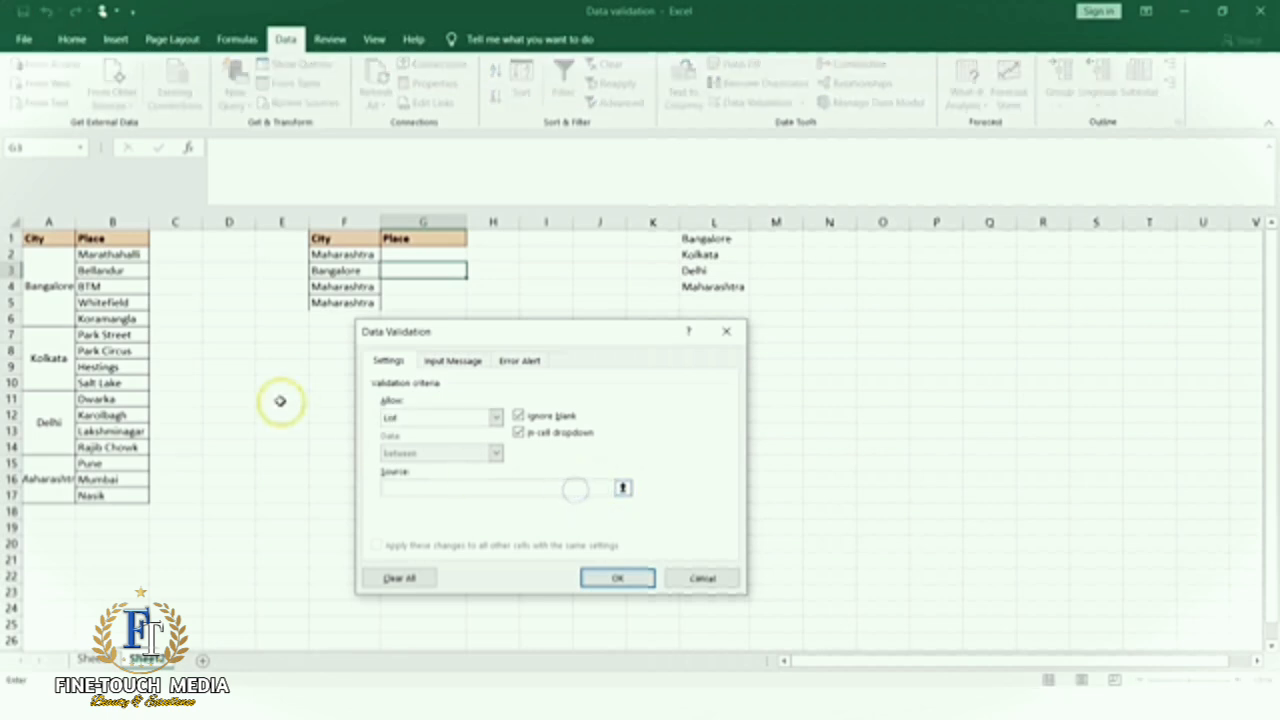
drag(120, 254, 118, 316)
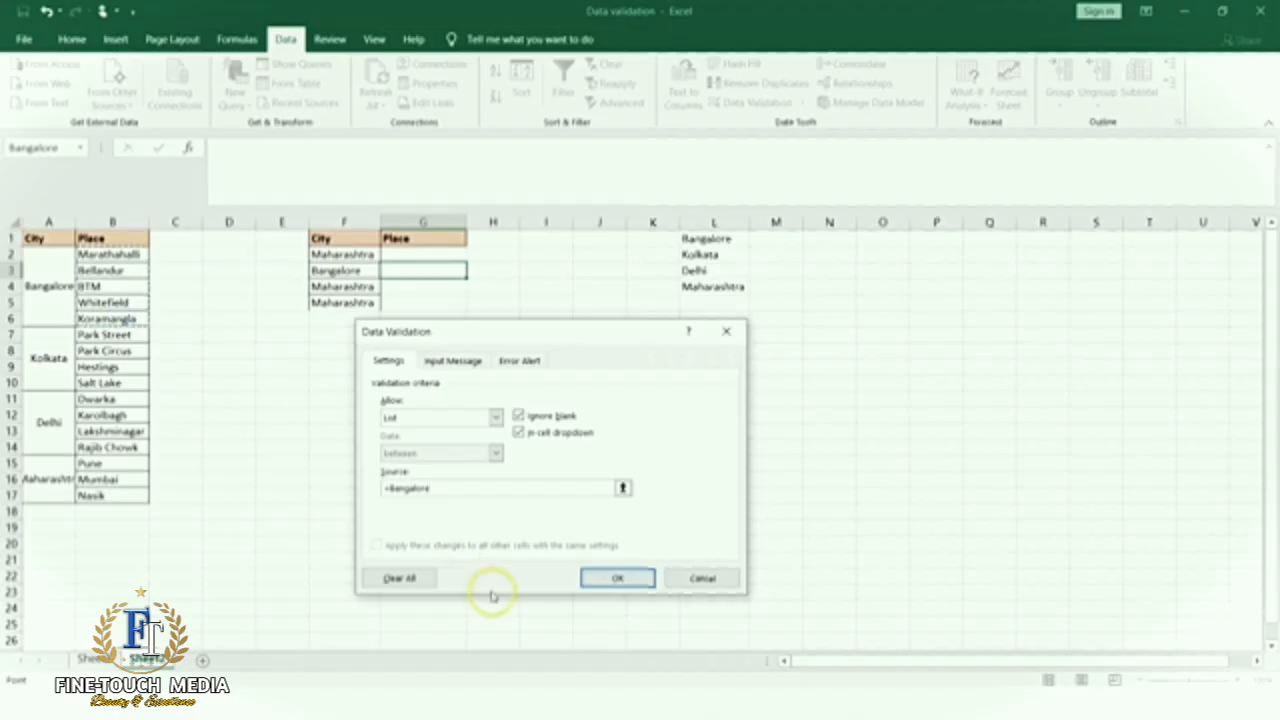
click(636, 585)
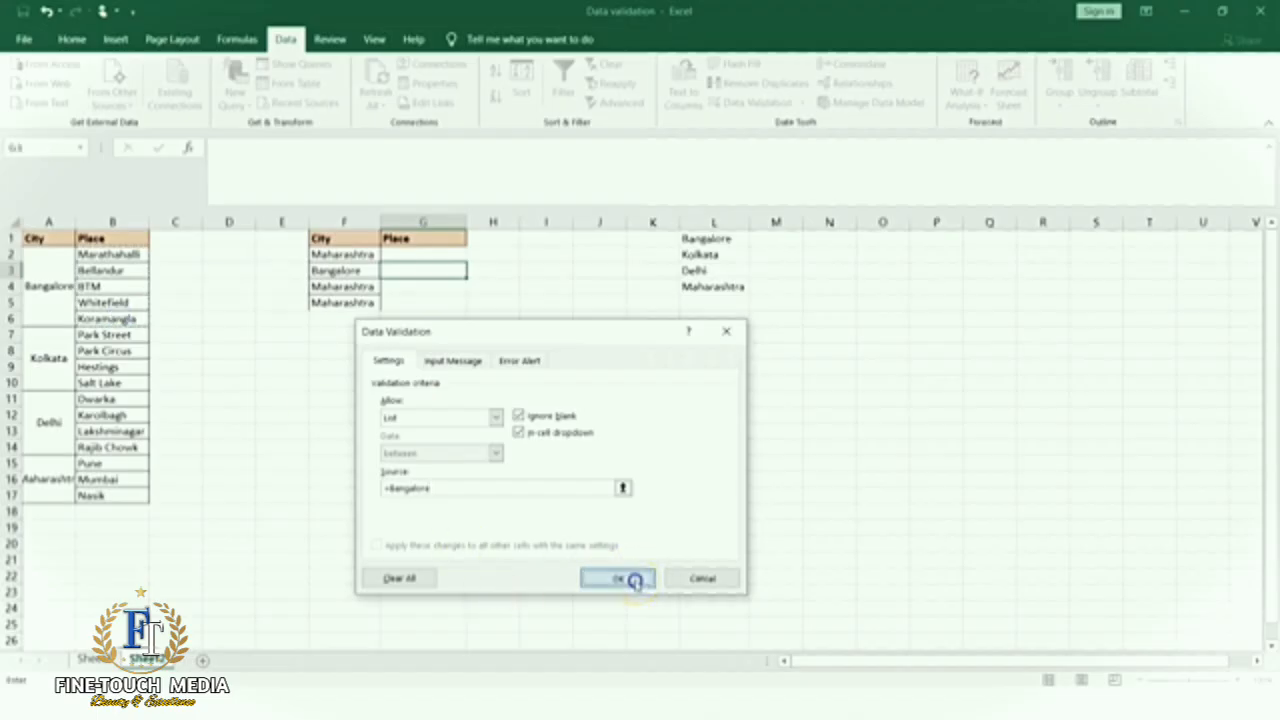
click(474, 270)
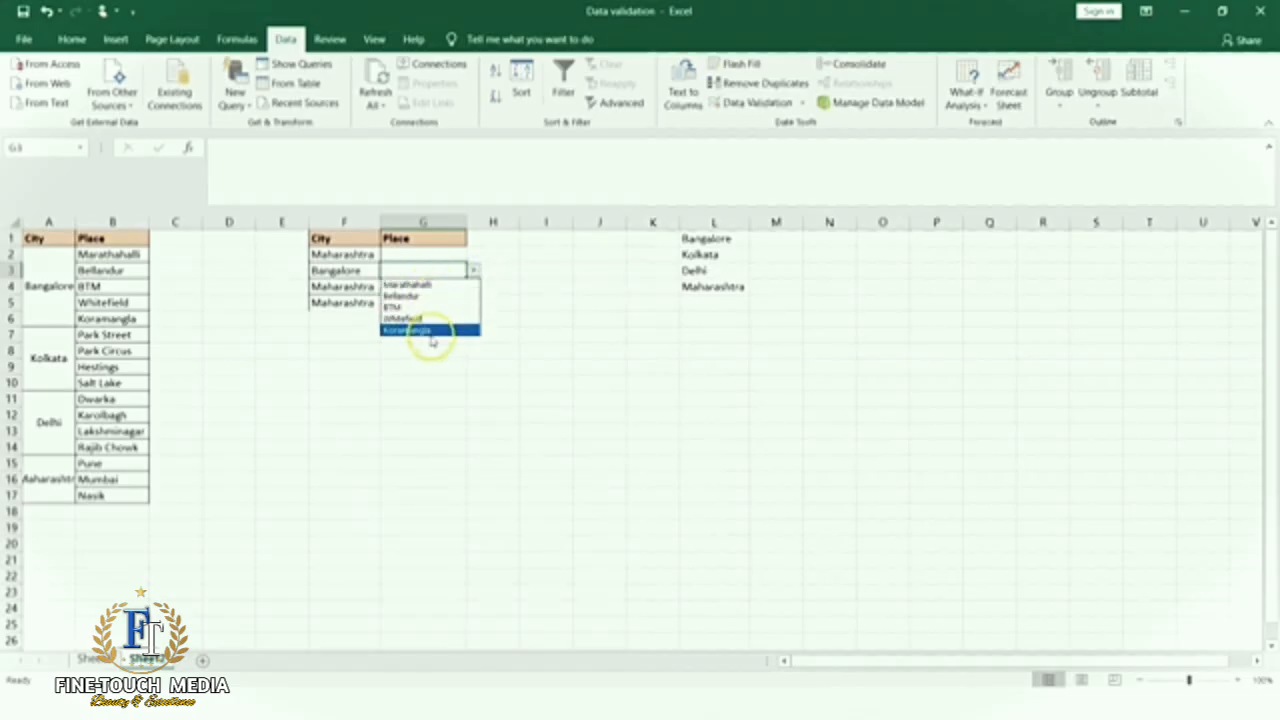
click(527, 313)
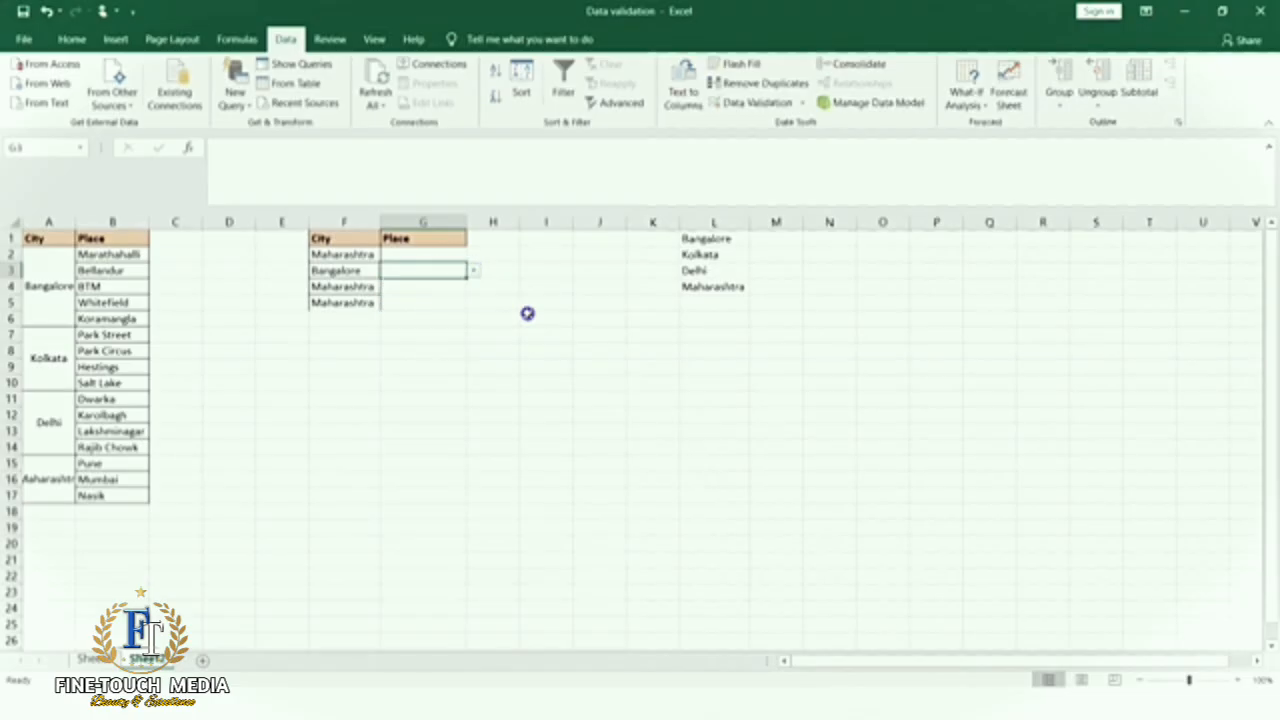
Inspect G2's dropdown and the list source formula in its data validation settings, leaving the settings as they are.
click(432, 254)
click(474, 257)
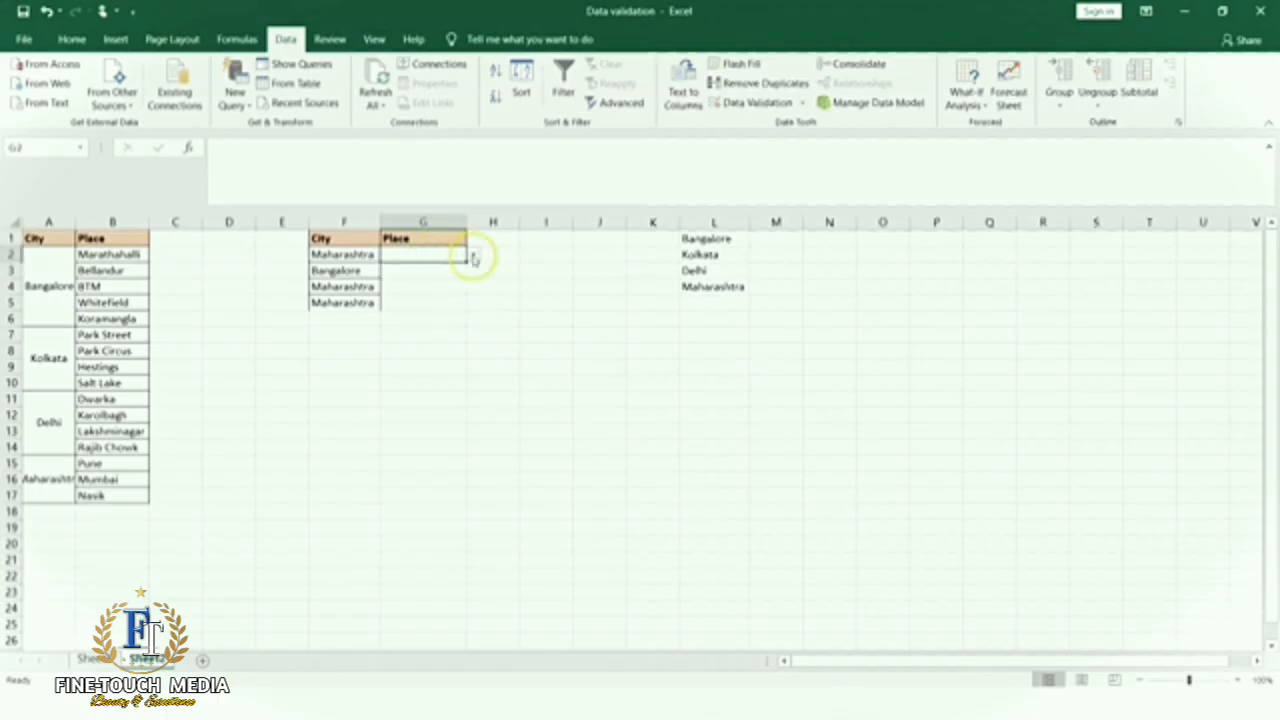
click(749, 101)
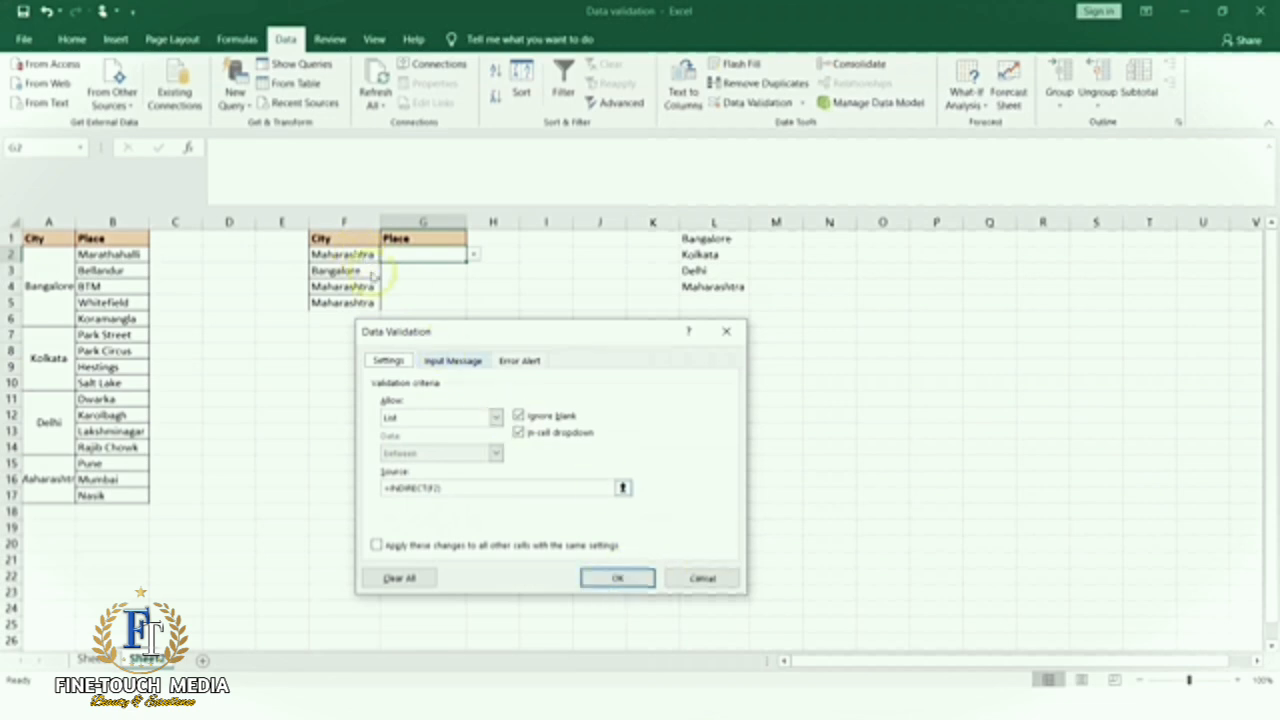
click(695, 579)
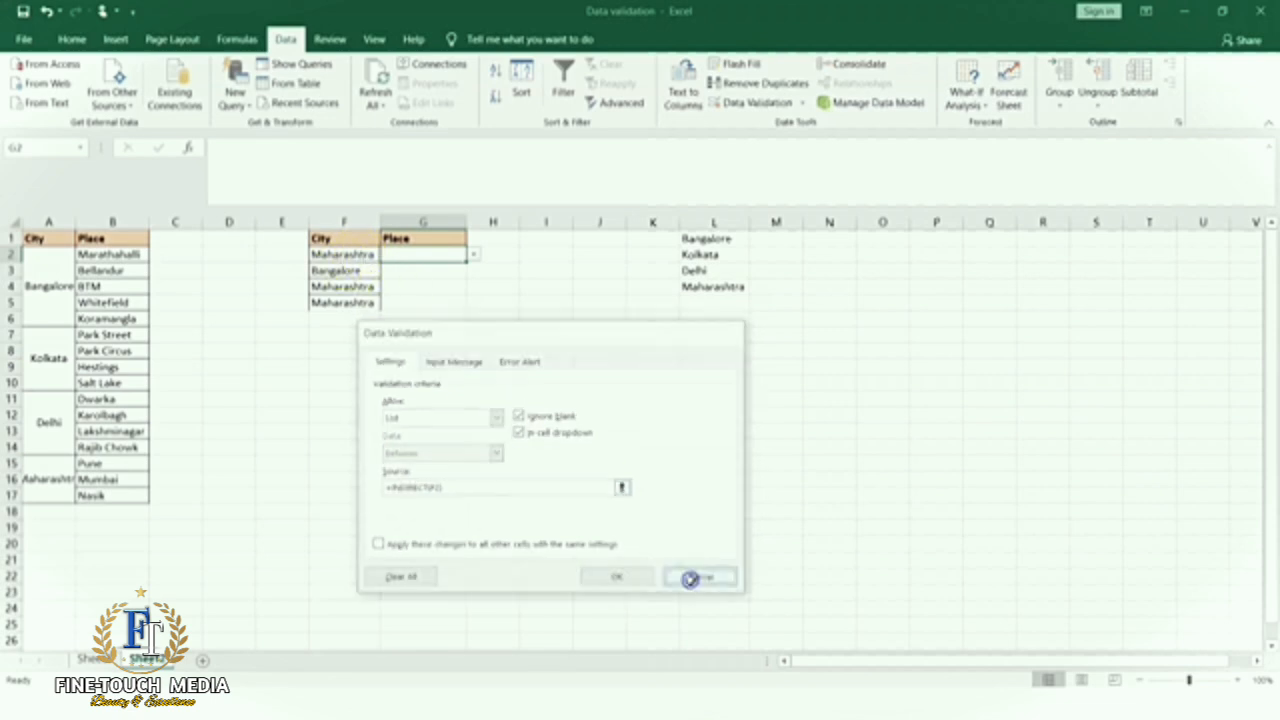
Fill G3's Place dropdown down through G5, and choose Kolkata as the city in F4.
click(430, 271)
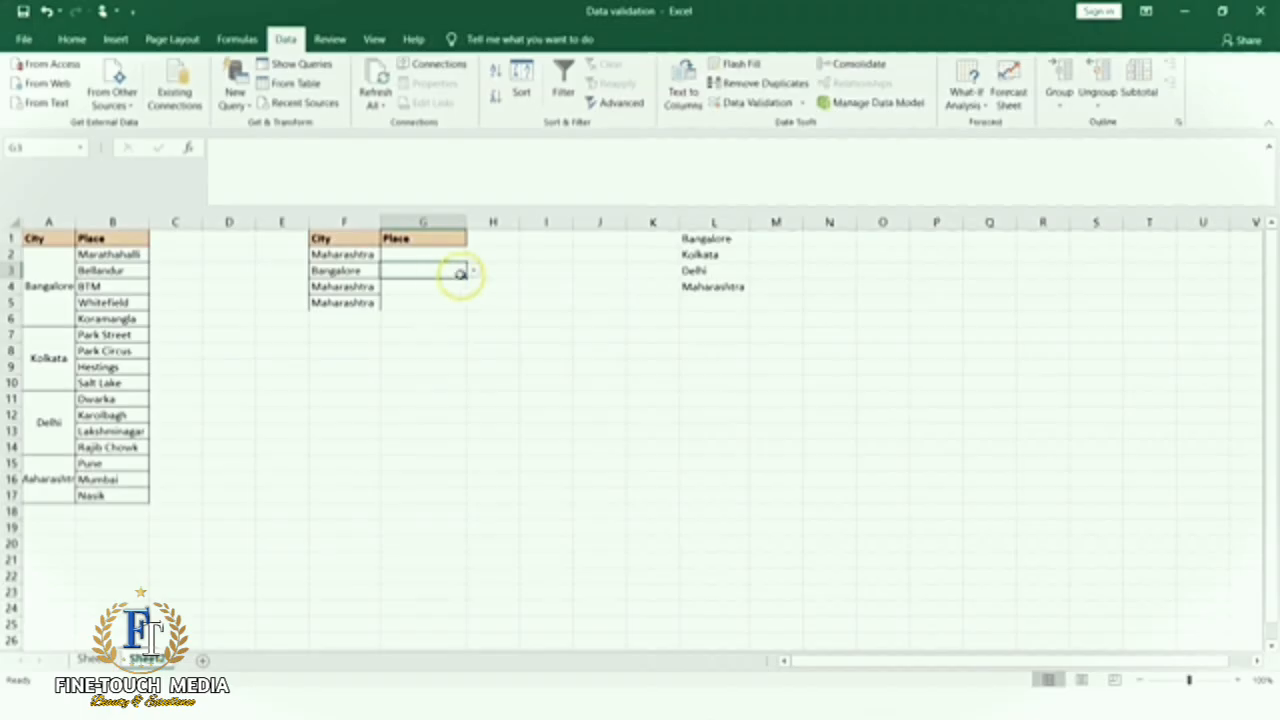
drag(465, 277, 461, 309)
click(424, 287)
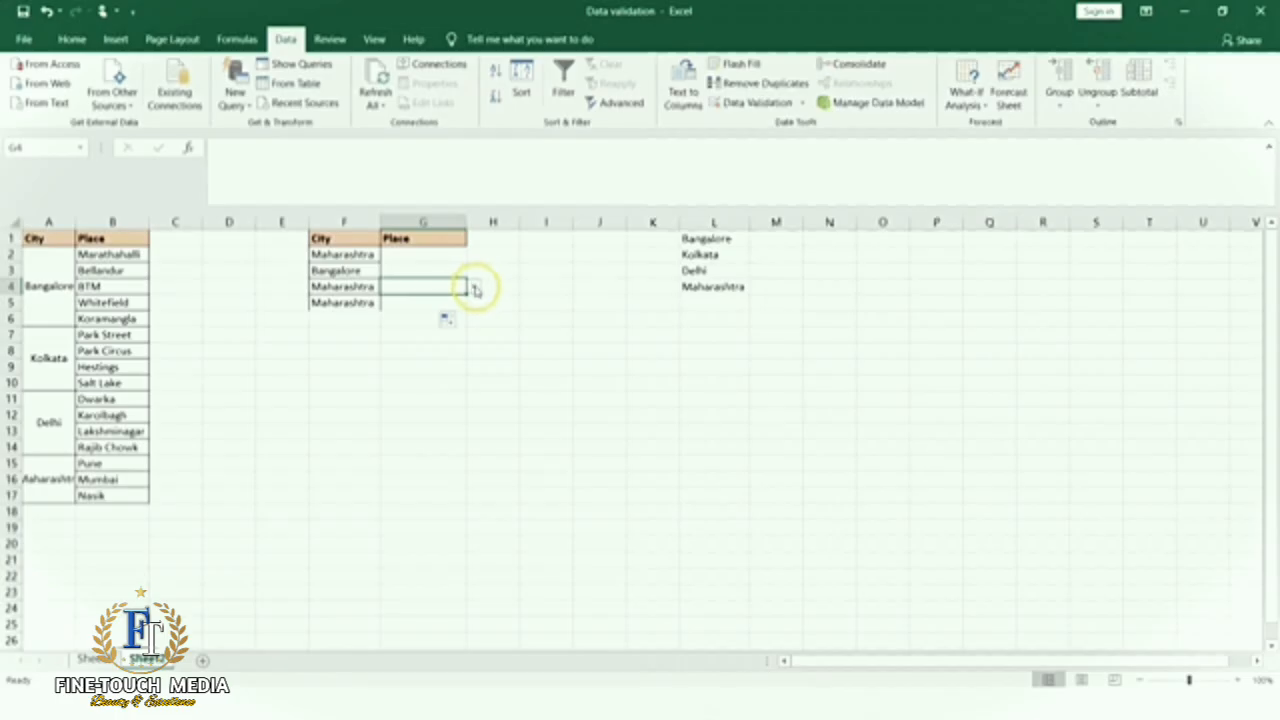
click(372, 287)
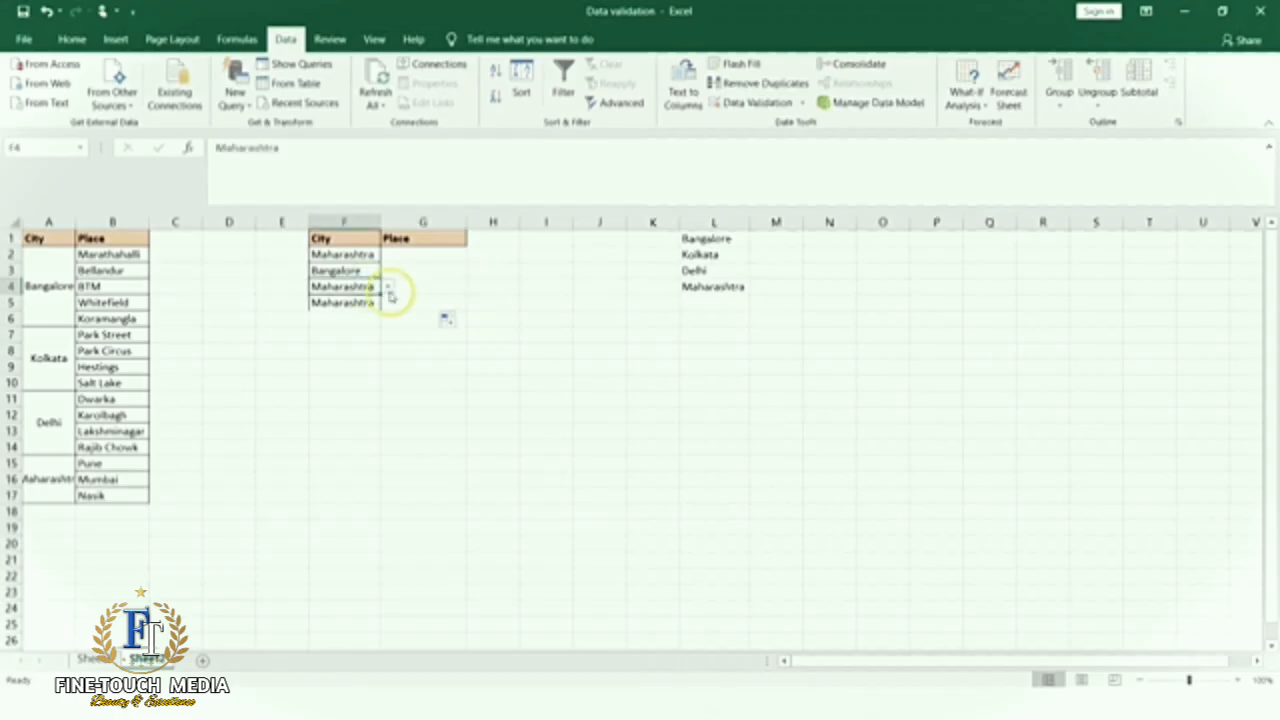
click(388, 288)
click(366, 311)
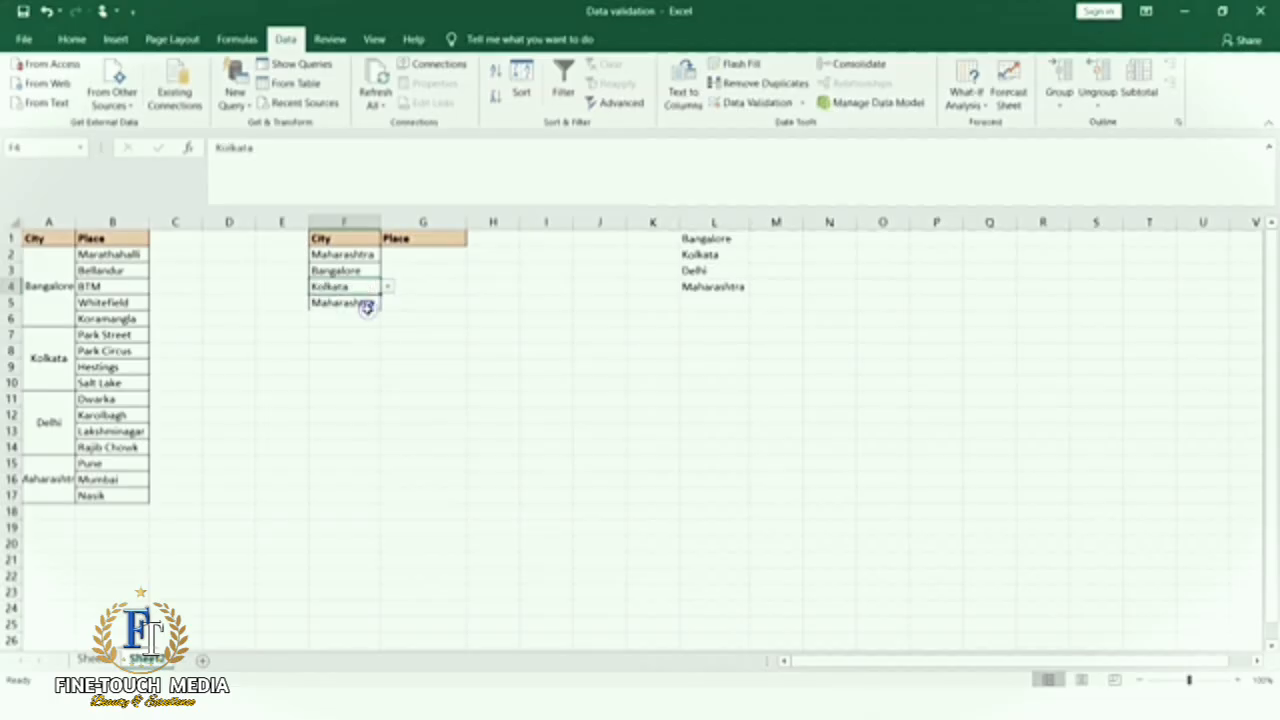
Check the places offered by the copied dropdown in G4.
click(424, 287)
click(472, 287)
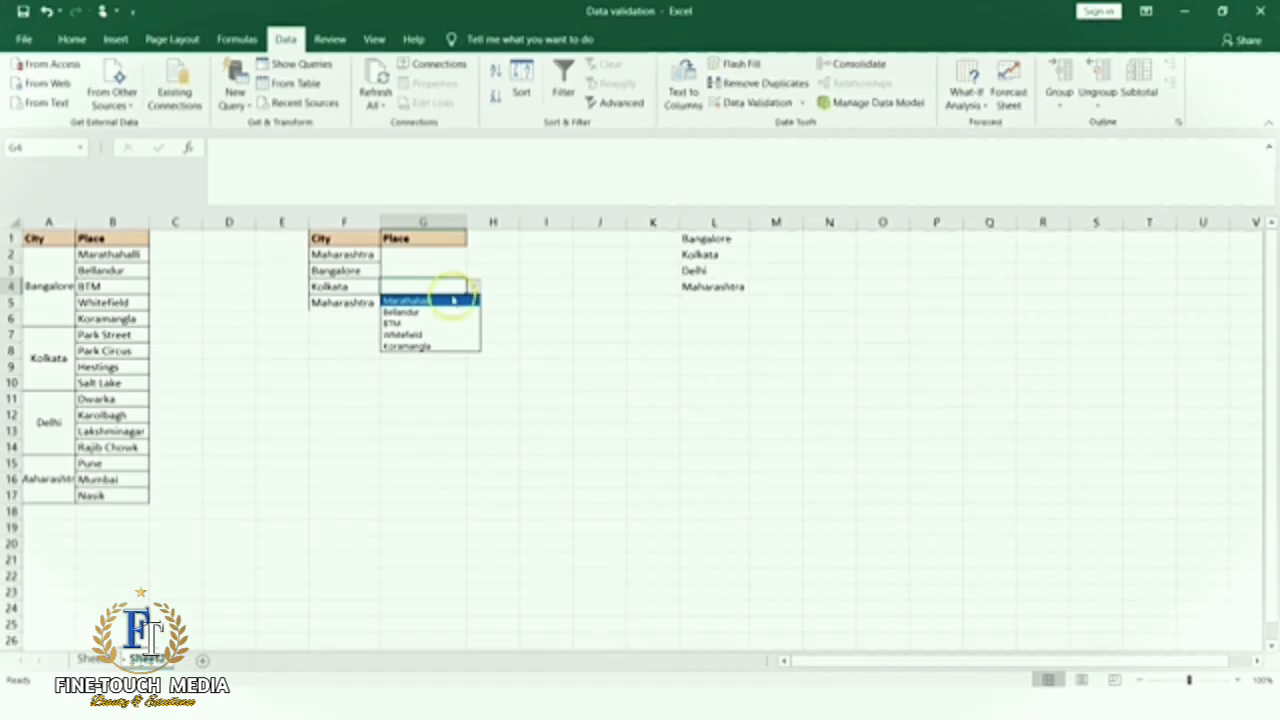
click(439, 283)
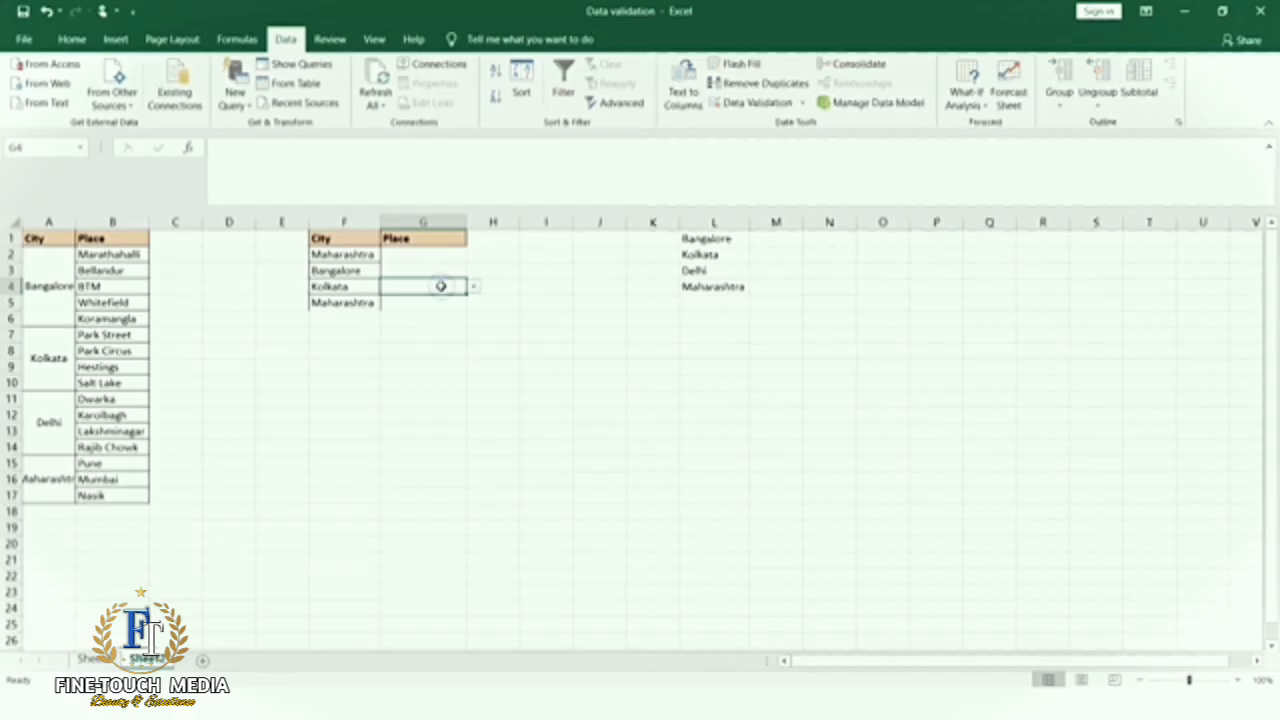
Replace G4's validation list source with =Kolkata, and check the places its dropdown offers.
click(751, 102)
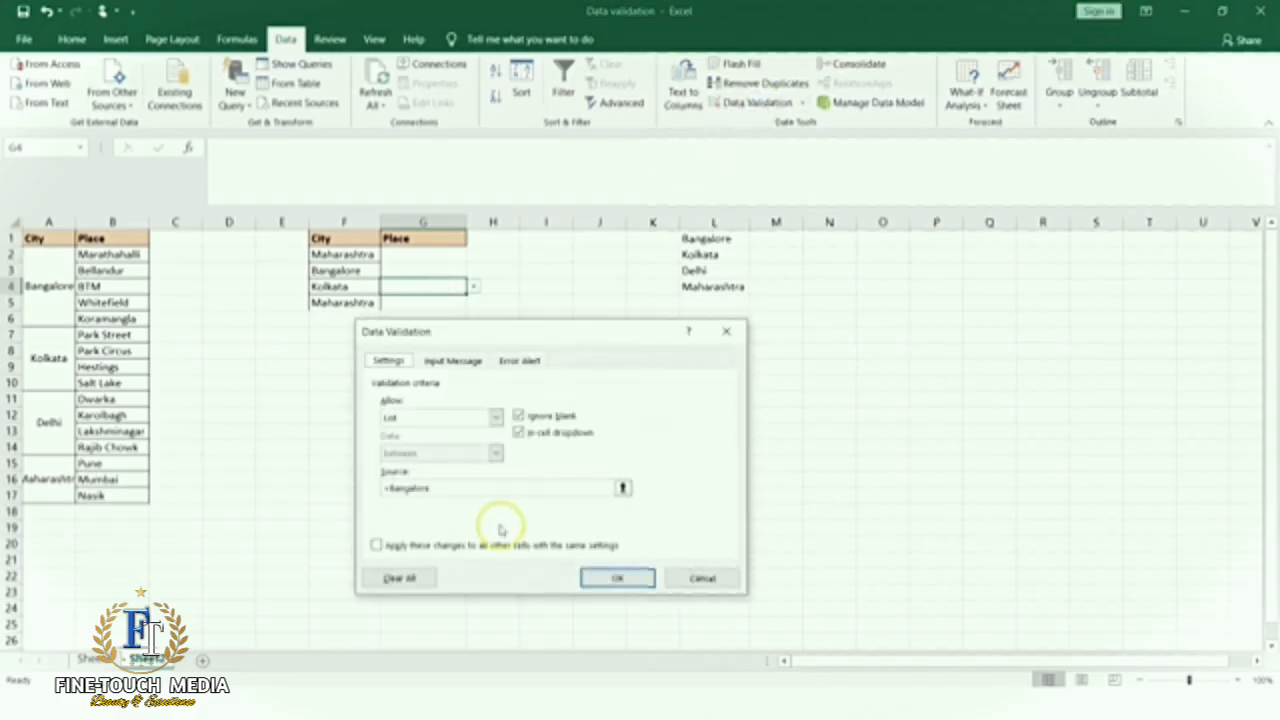
click(442, 487)
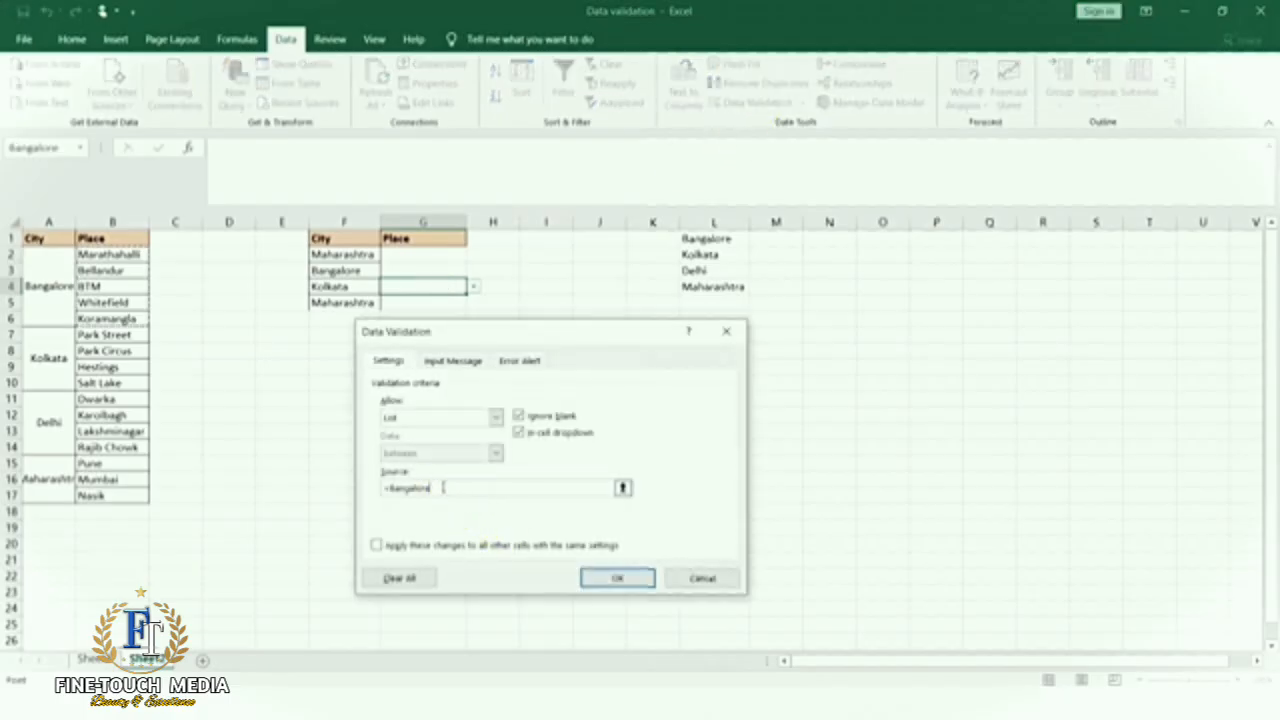
key(BackSpace)
key(BackSpace)
key(BackSpace)
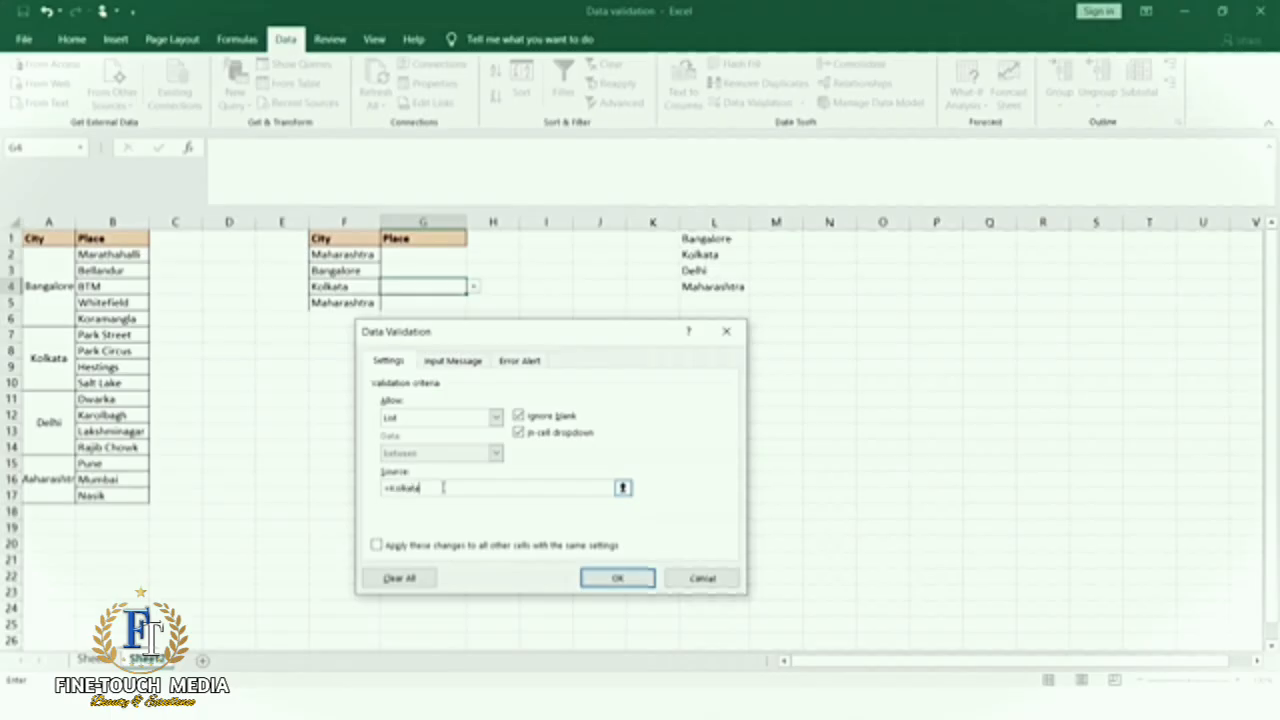
click(617, 577)
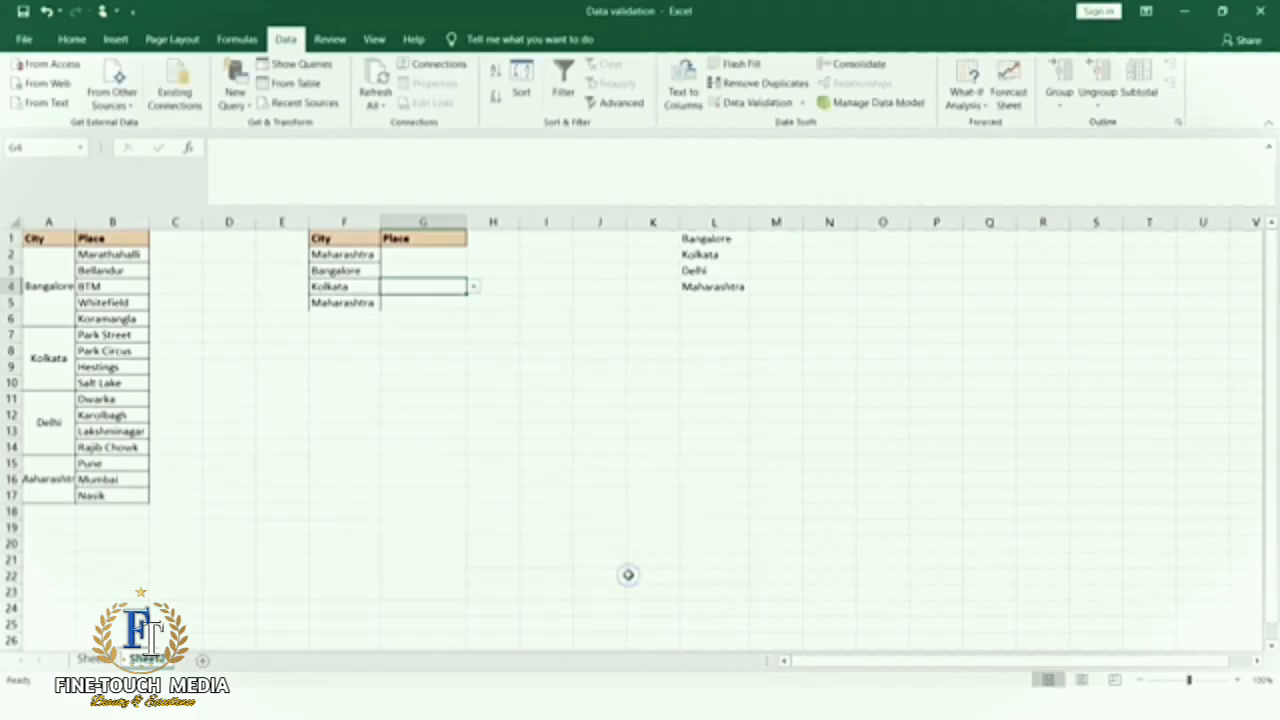
click(474, 288)
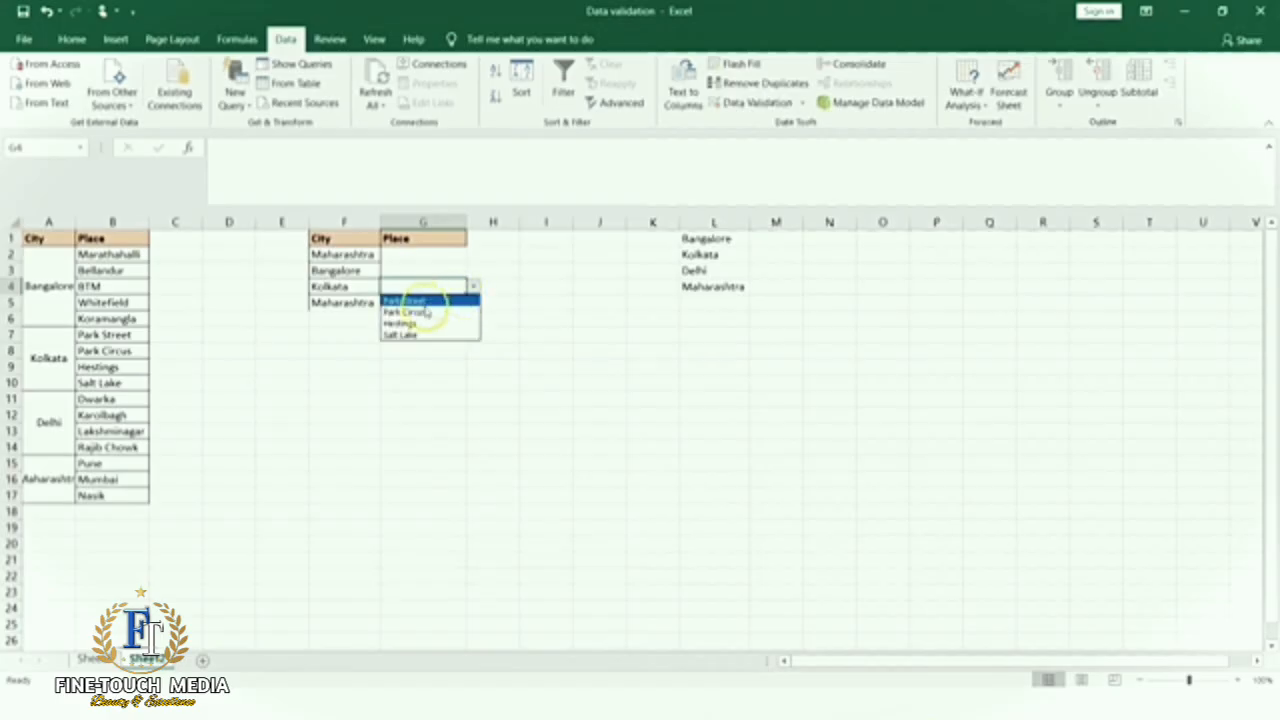
click(516, 308)
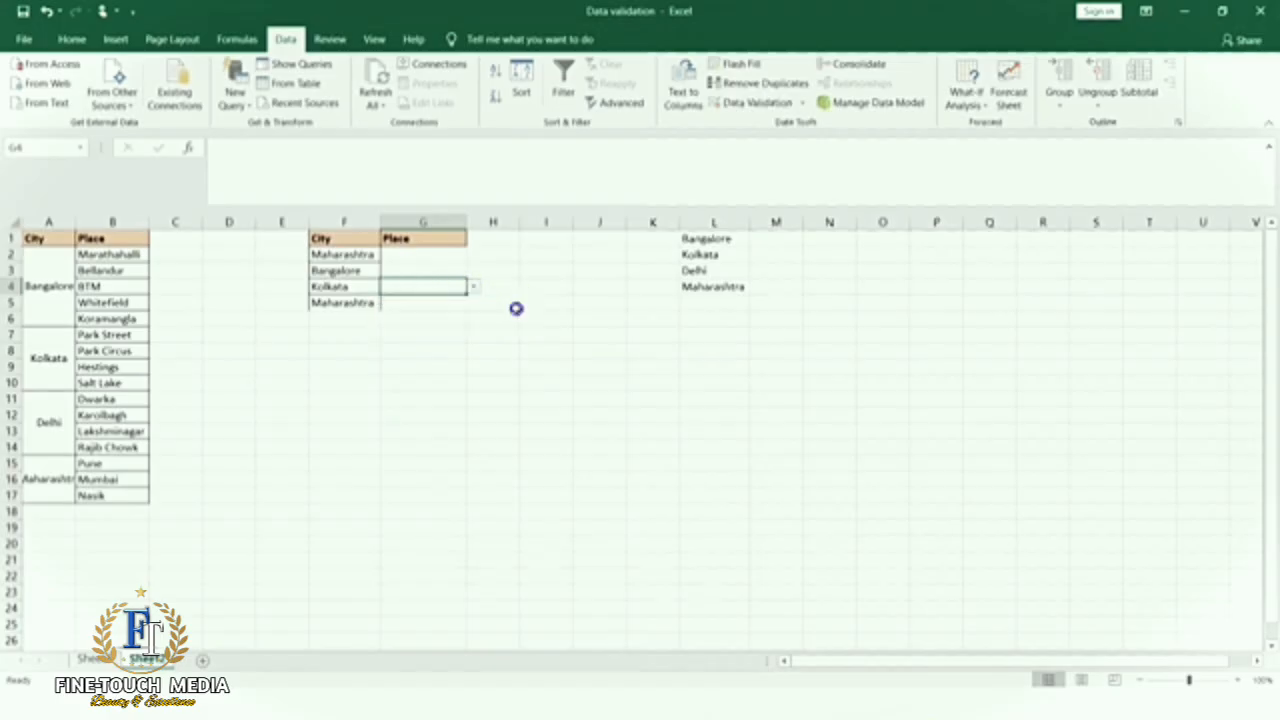
Choose Delhi as the city in F5.
click(409, 303)
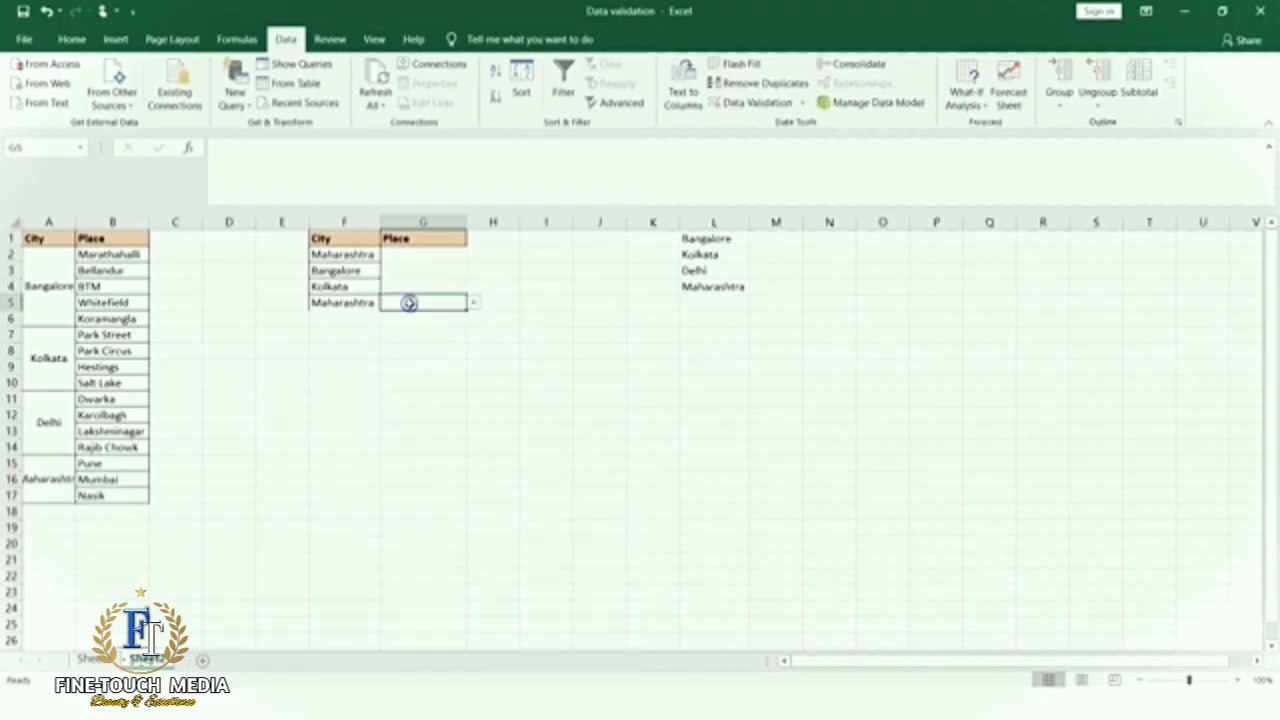
click(357, 300)
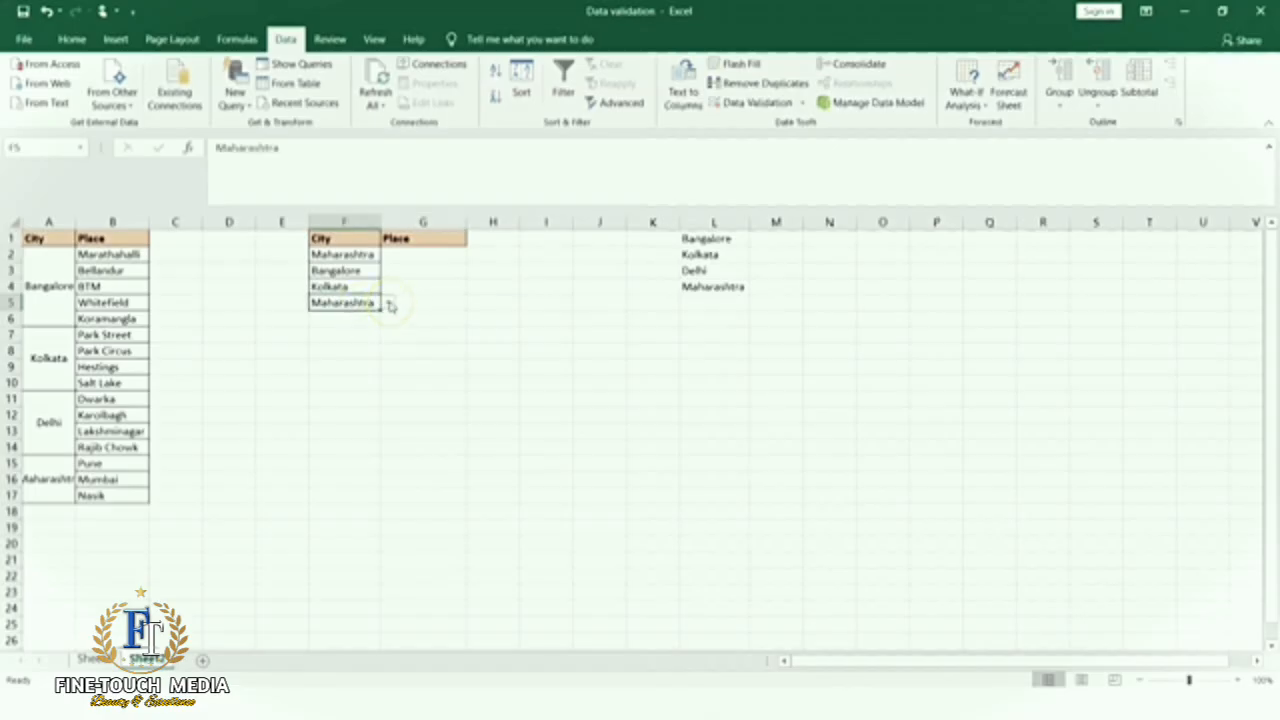
click(390, 302)
click(345, 334)
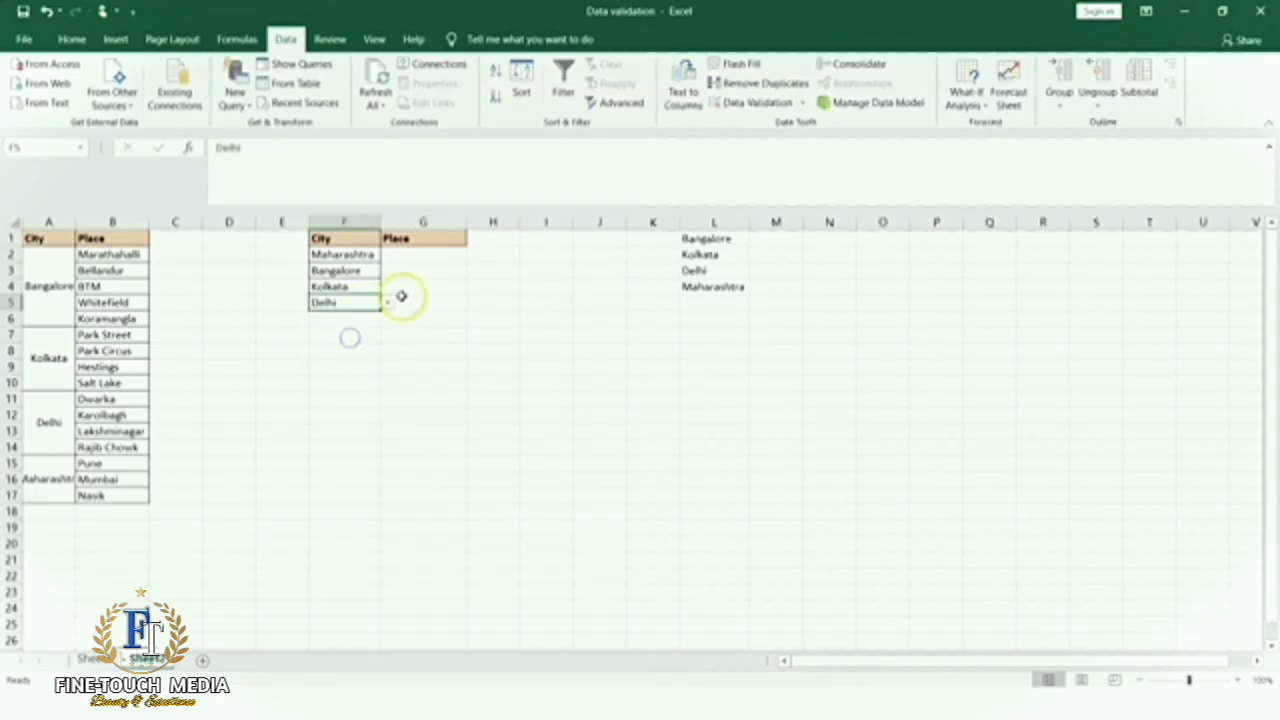
Replace G5's validation list source with the Delhi named range, and check the places its dropdown offers.
click(410, 300)
click(757, 101)
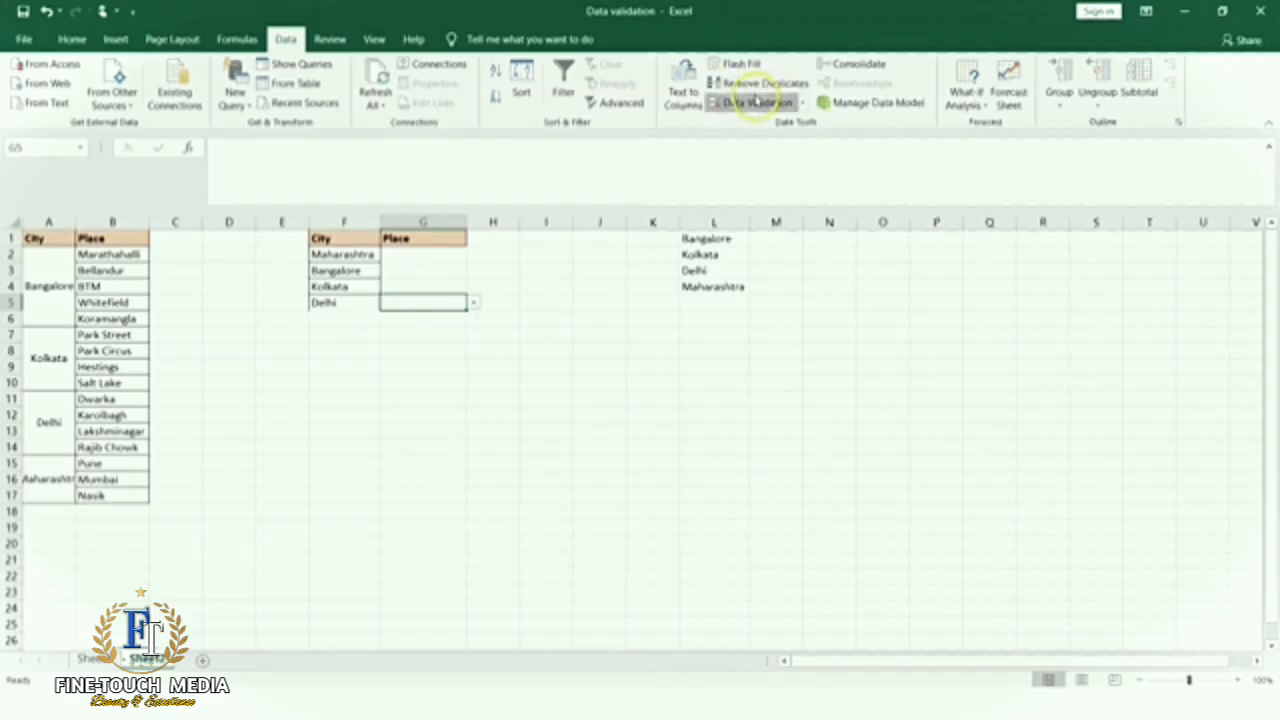
click(457, 487)
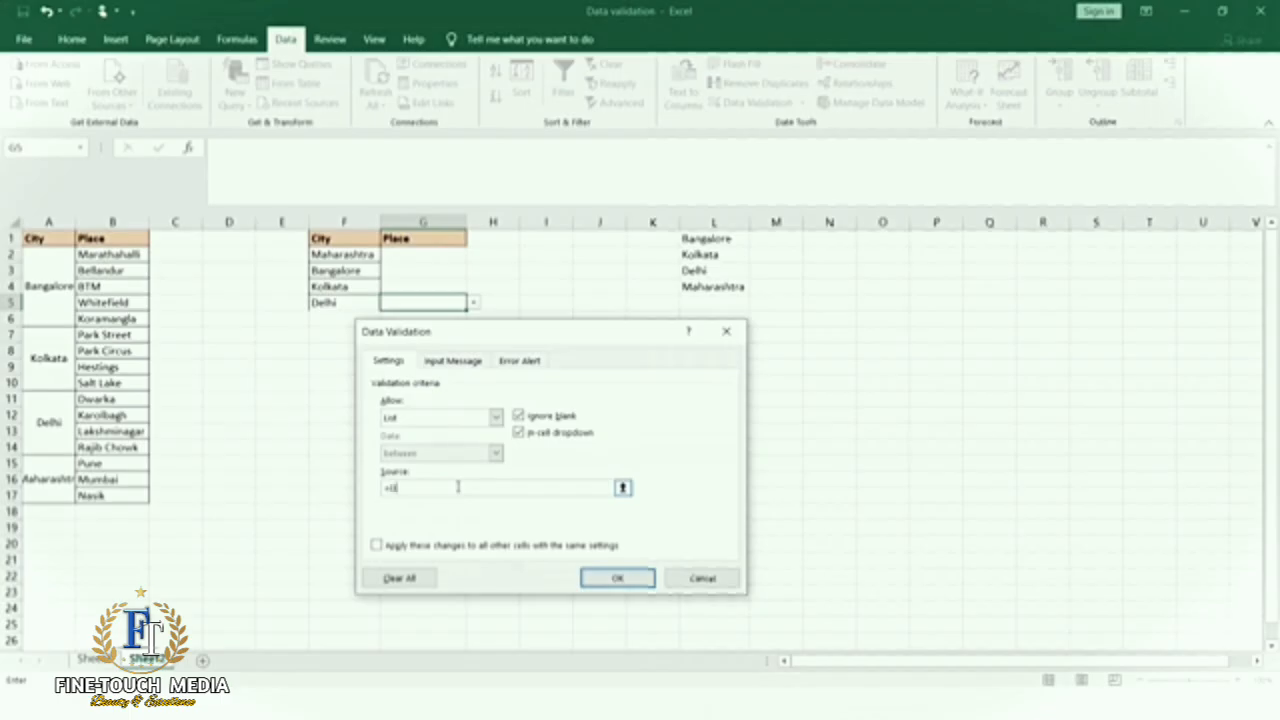
click(588, 577)
click(474, 304)
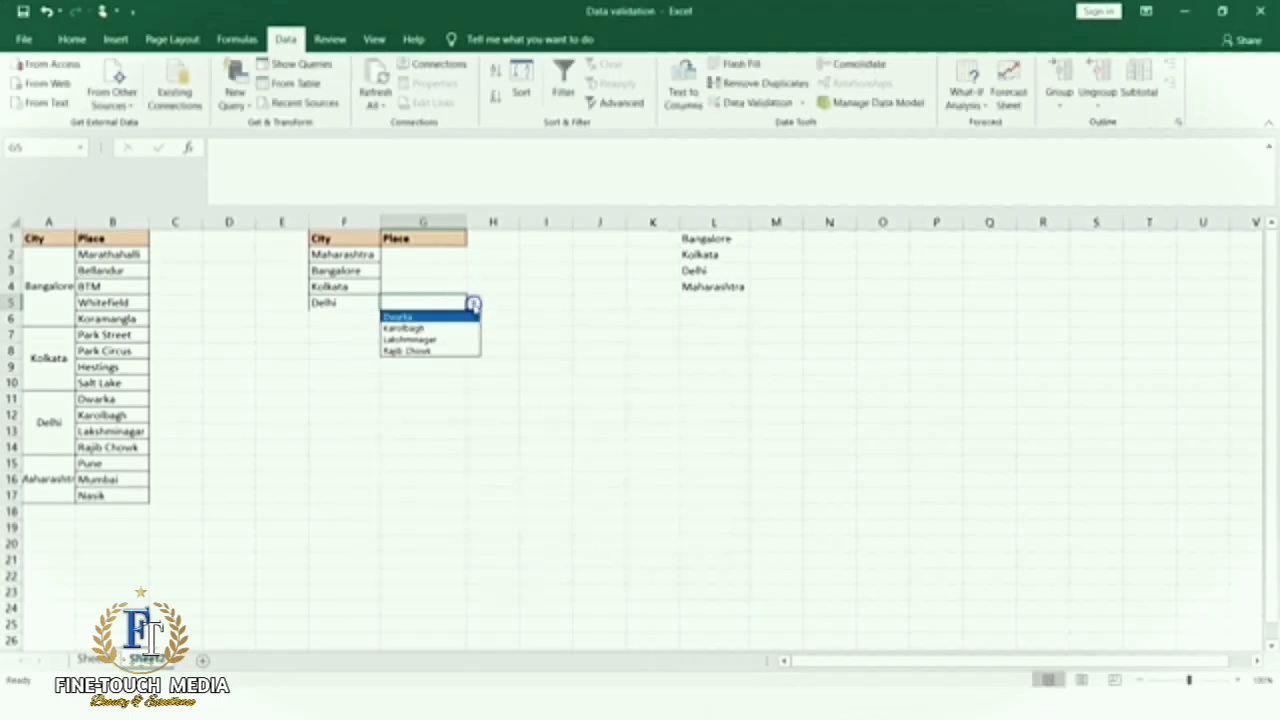
click(474, 310)
Review the list source formula in G2's data validation settings again, and close the settings.
click(425, 257)
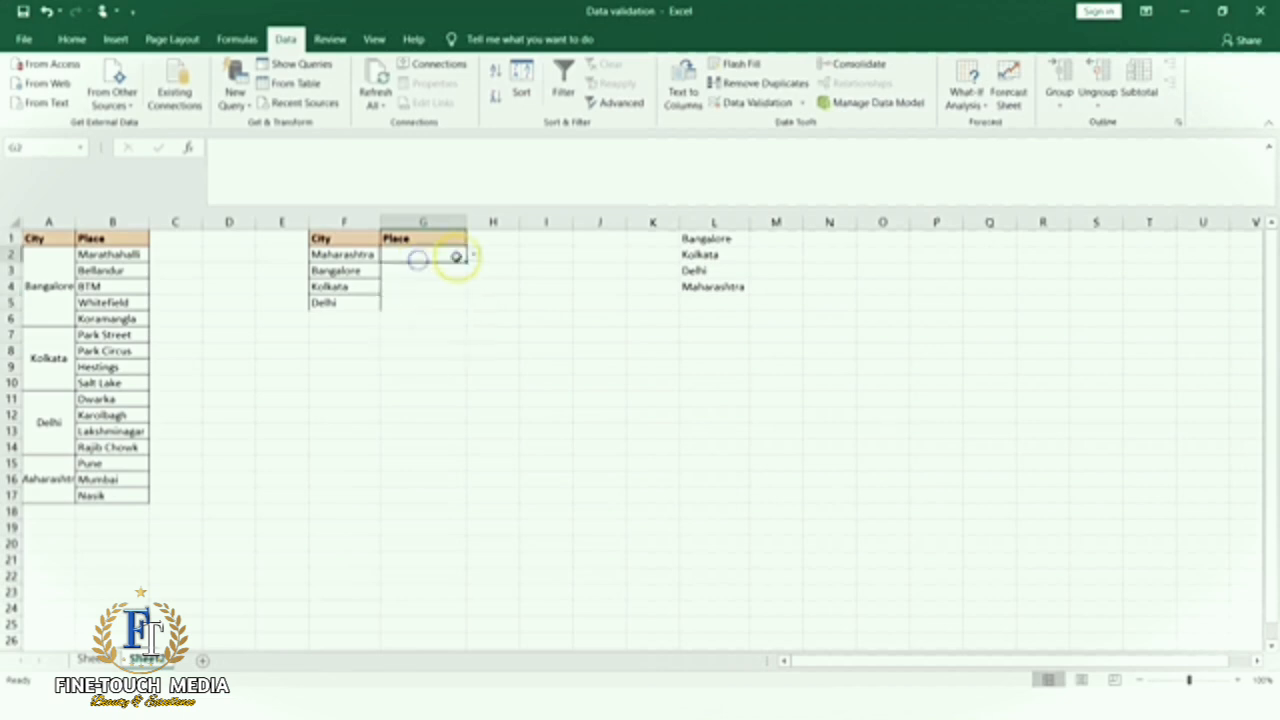
click(760, 102)
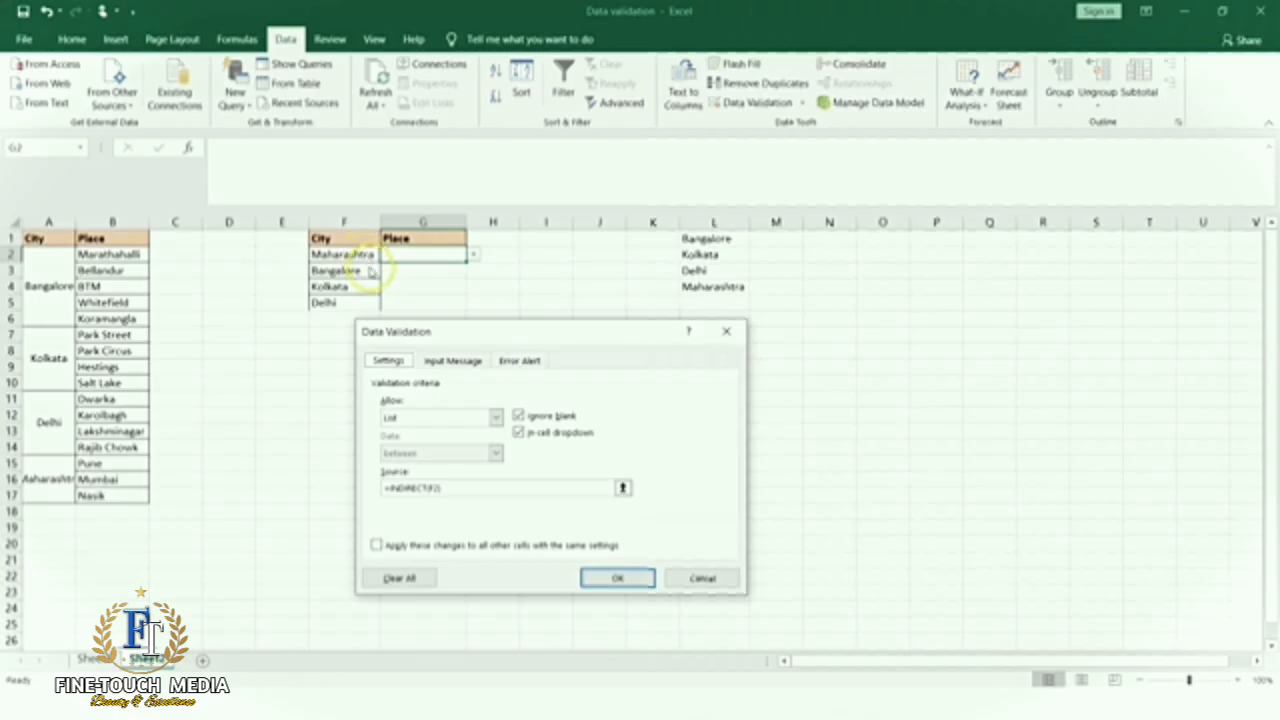
click(642, 578)
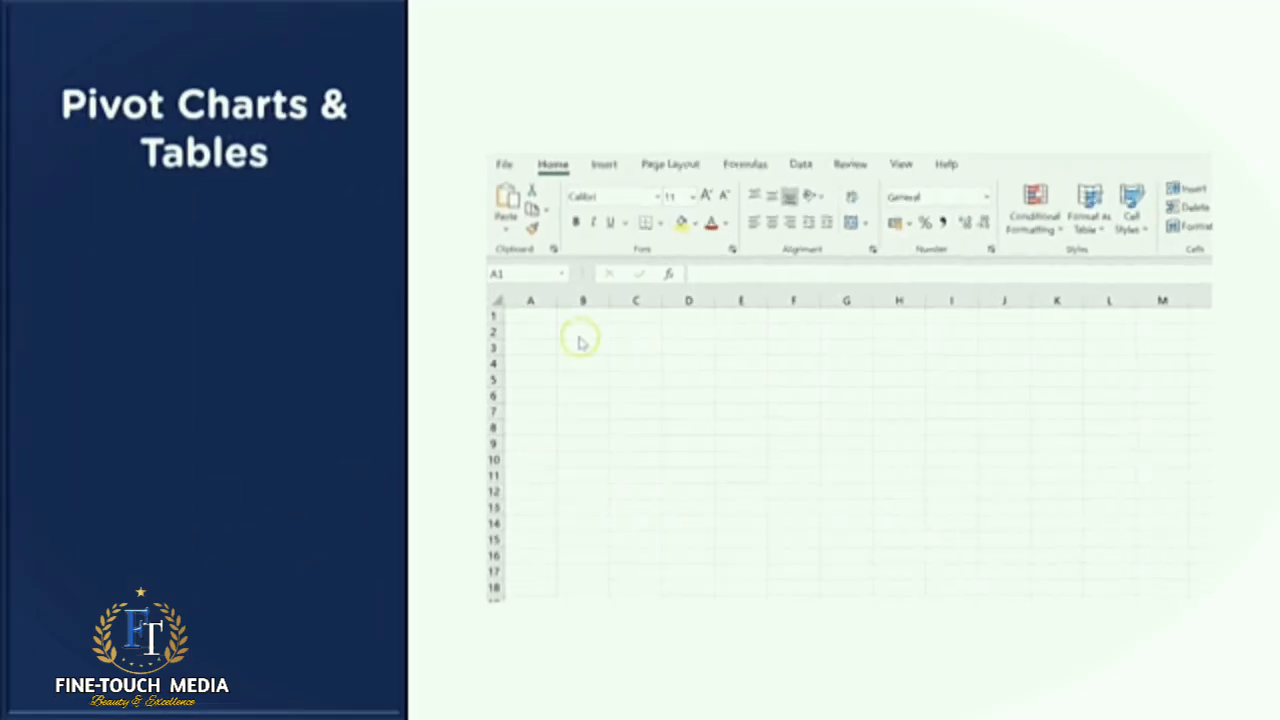
Start inserting a PivotTable in the blank worksheet.
click(604, 165)
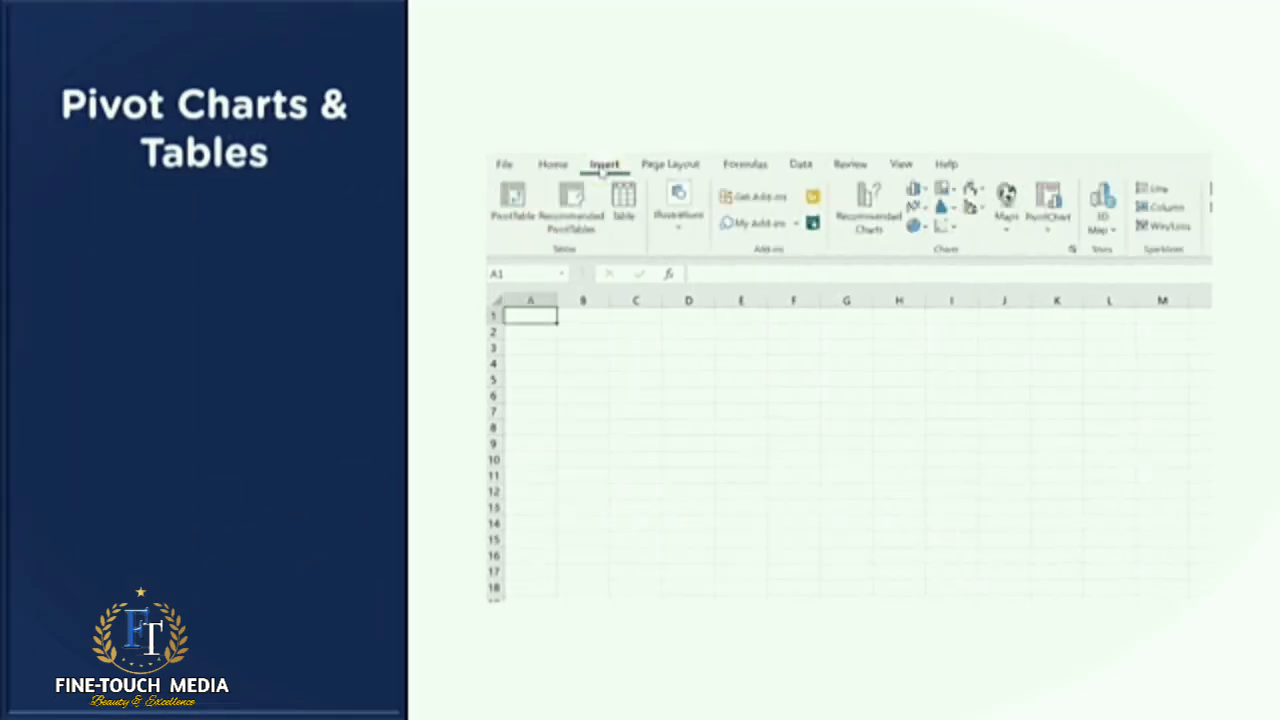
click(513, 205)
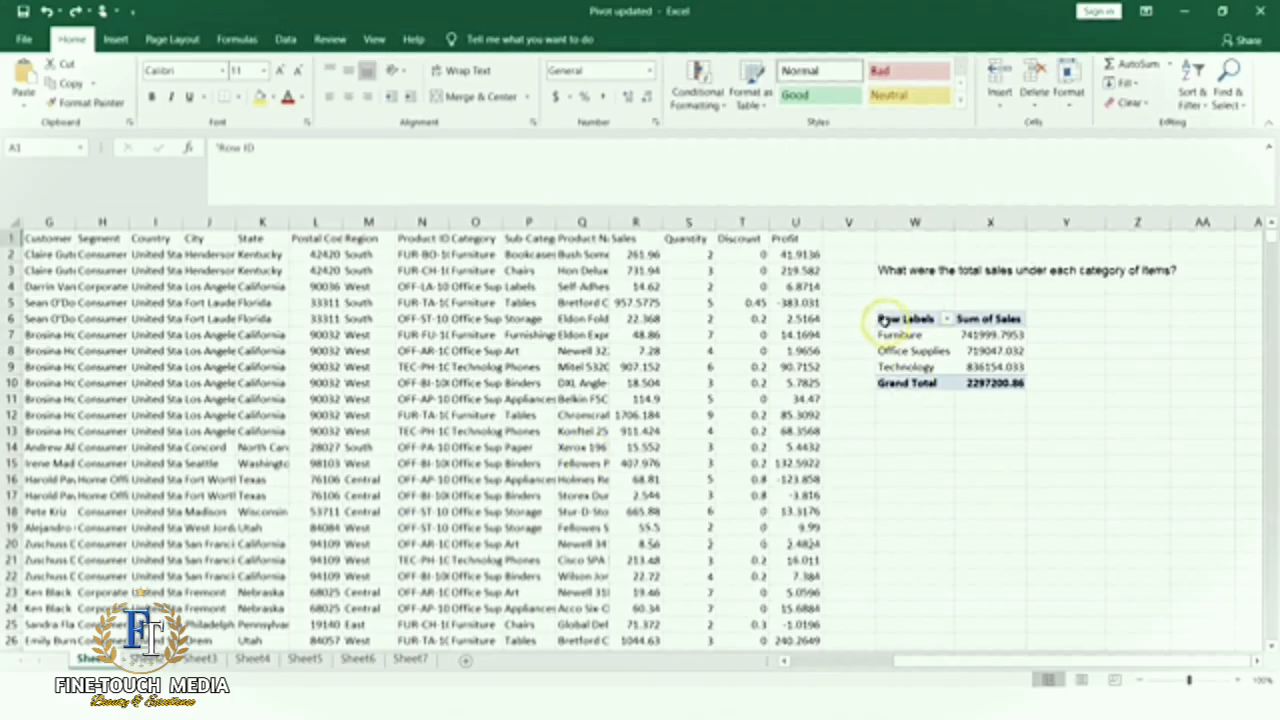
Examine the Row Labels filter options and the Sum of Sales heading of the existing pivot table.
click(947, 318)
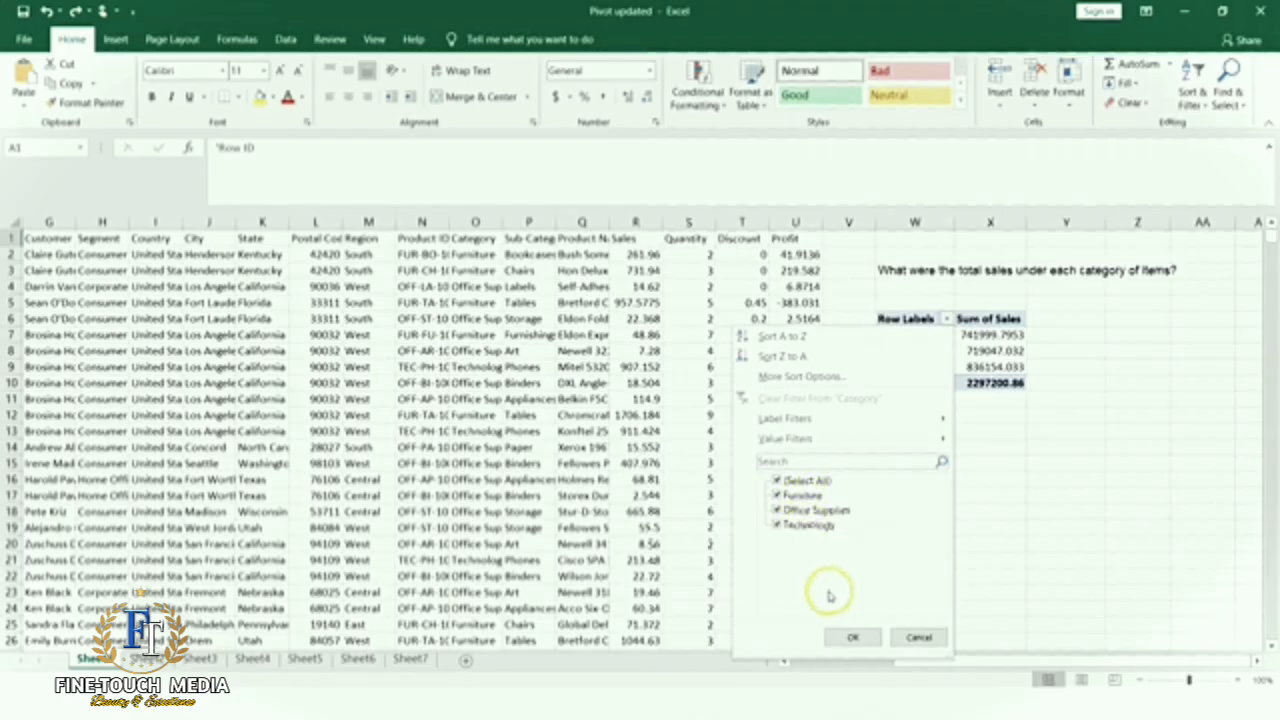
click(919, 637)
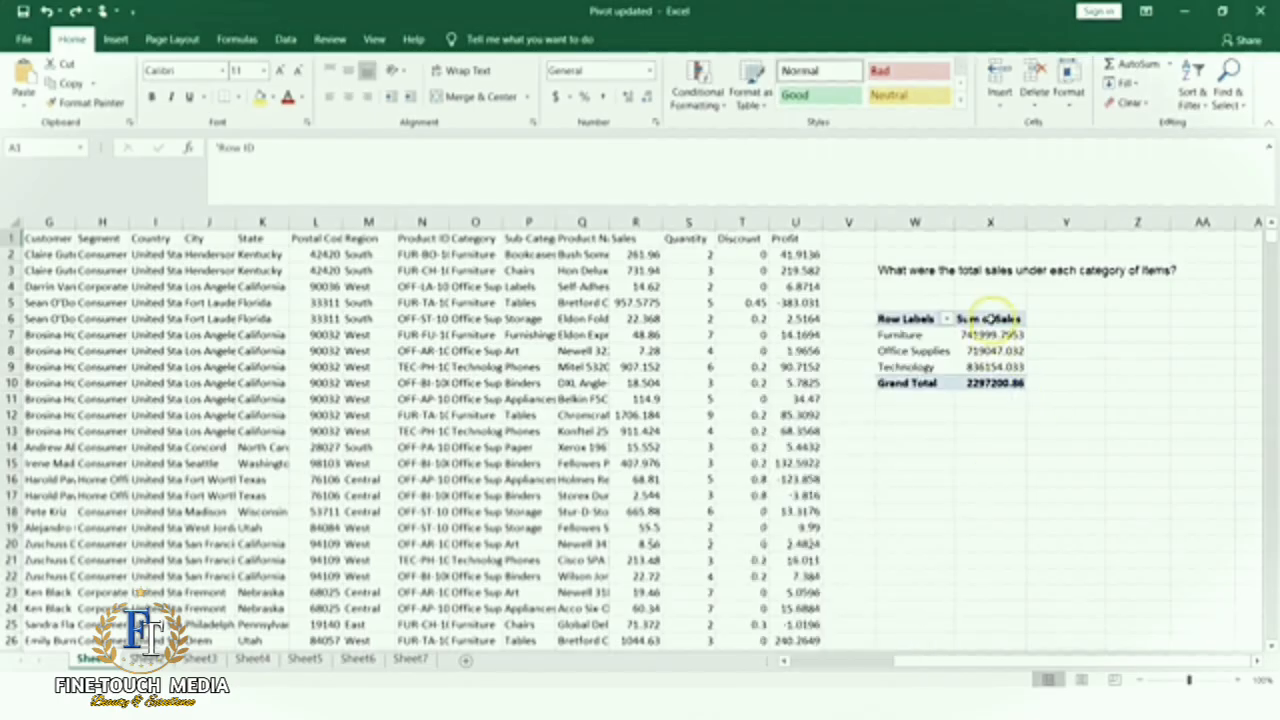
click(990, 318)
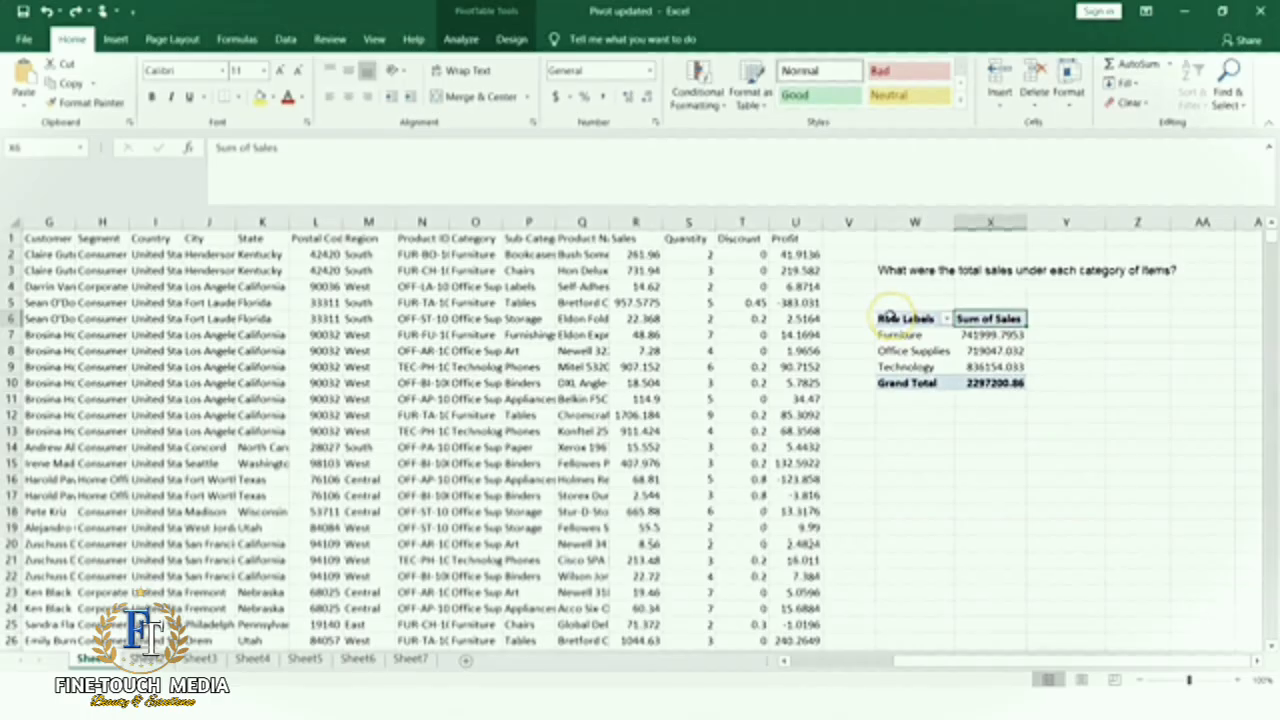
Delete the pivot table in W6:X10 below the question about total sales, and select W6.
drag(888, 316, 1000, 385)
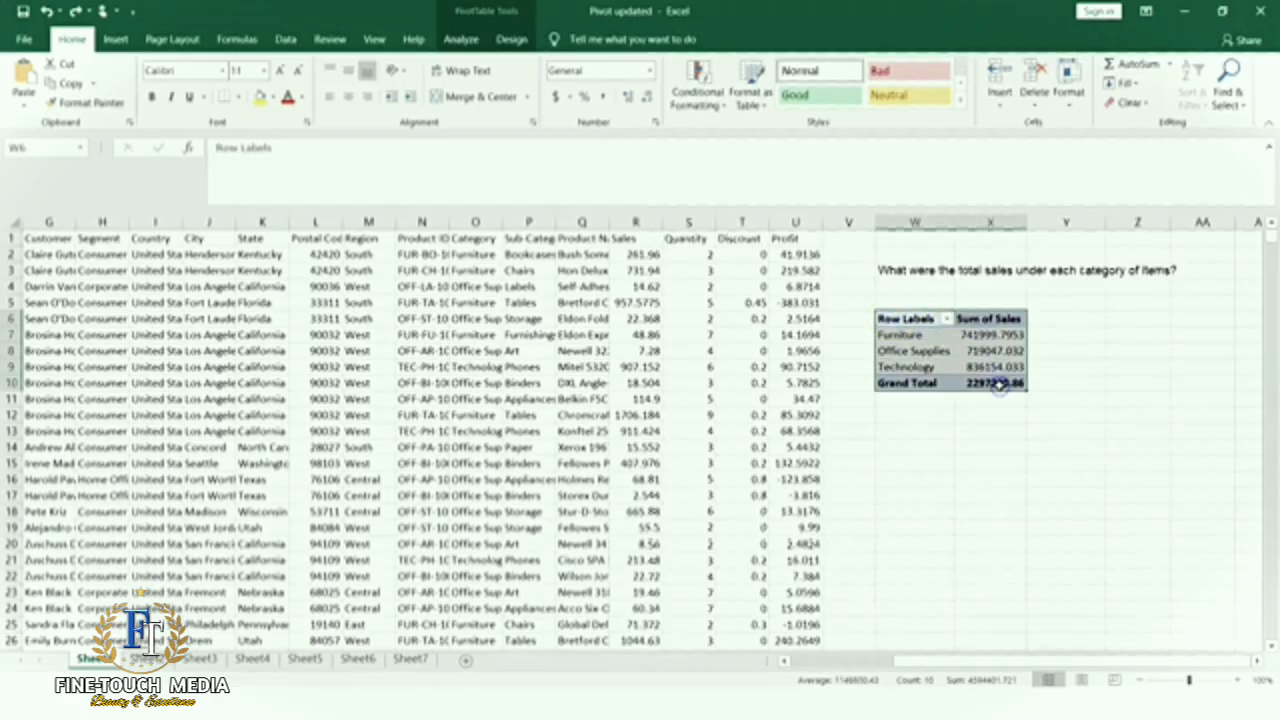
key(Delete)
click(929, 318)
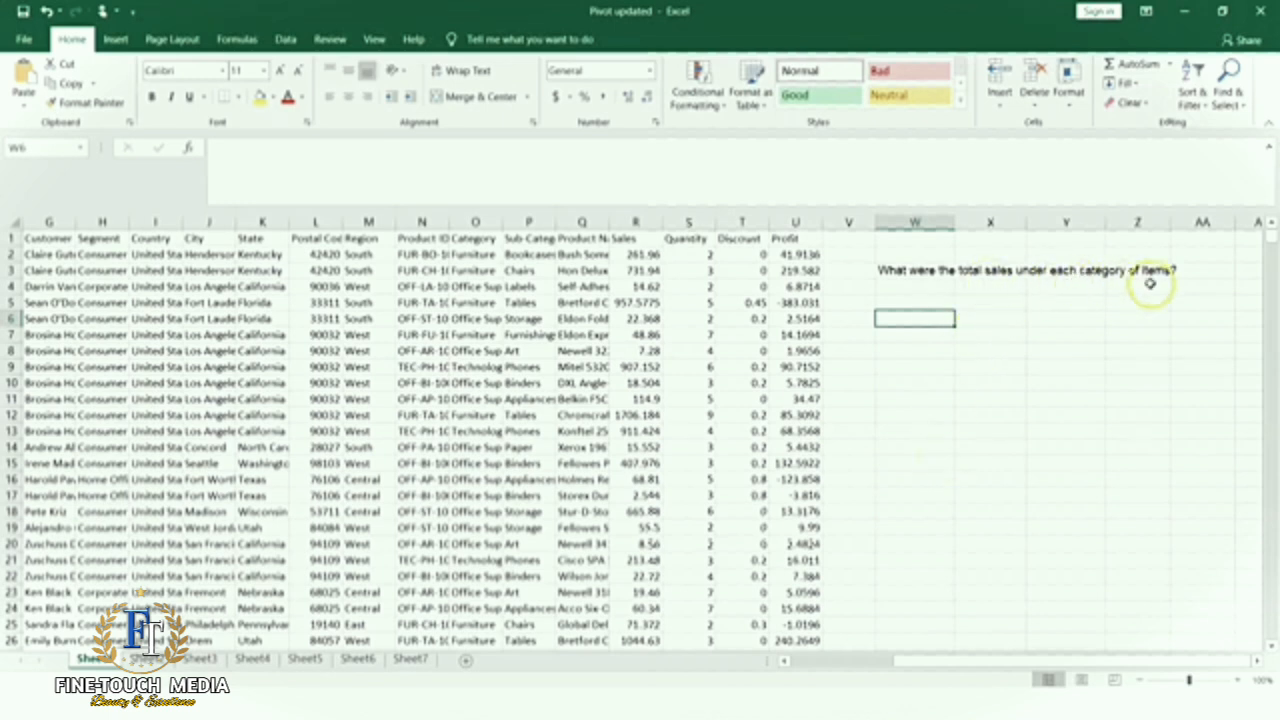
Inspect the extent of the sales data's header row, from Row ID in A1 to Profit in U1.
click(815, 663)
click(812, 663)
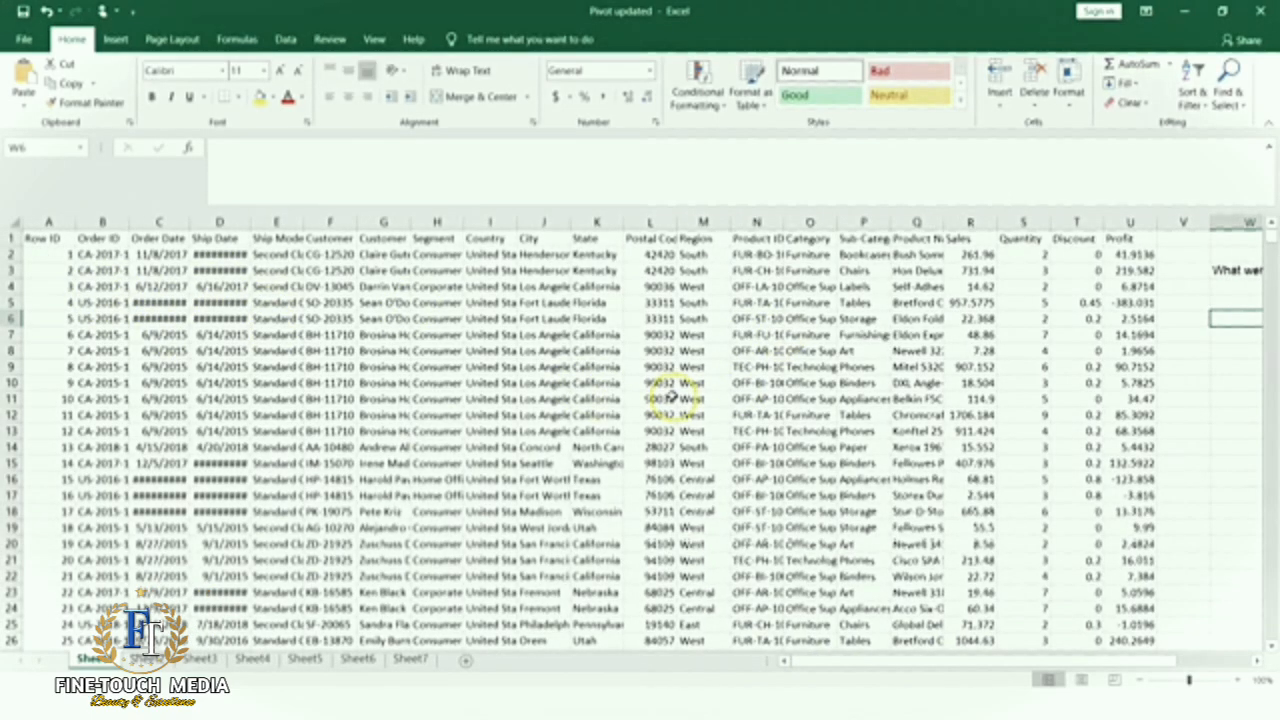
click(47, 238)
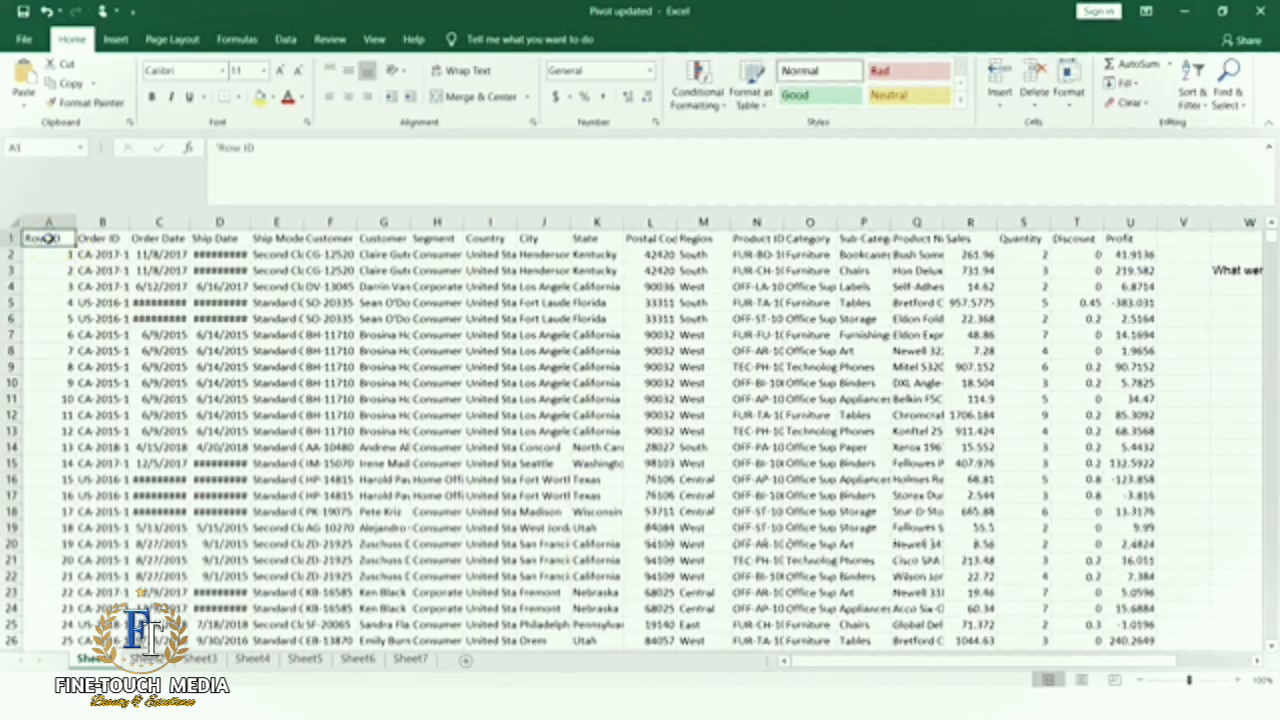
key(ctrl+Right)
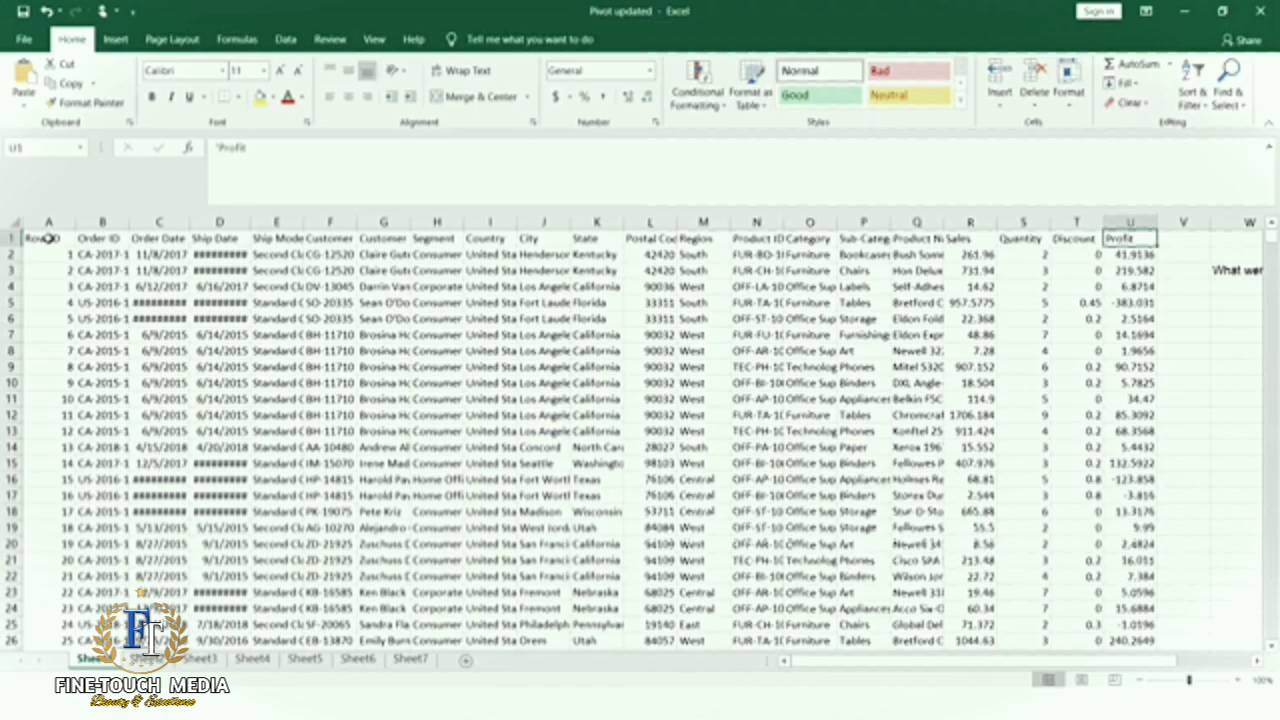
key(ctrl+Left)
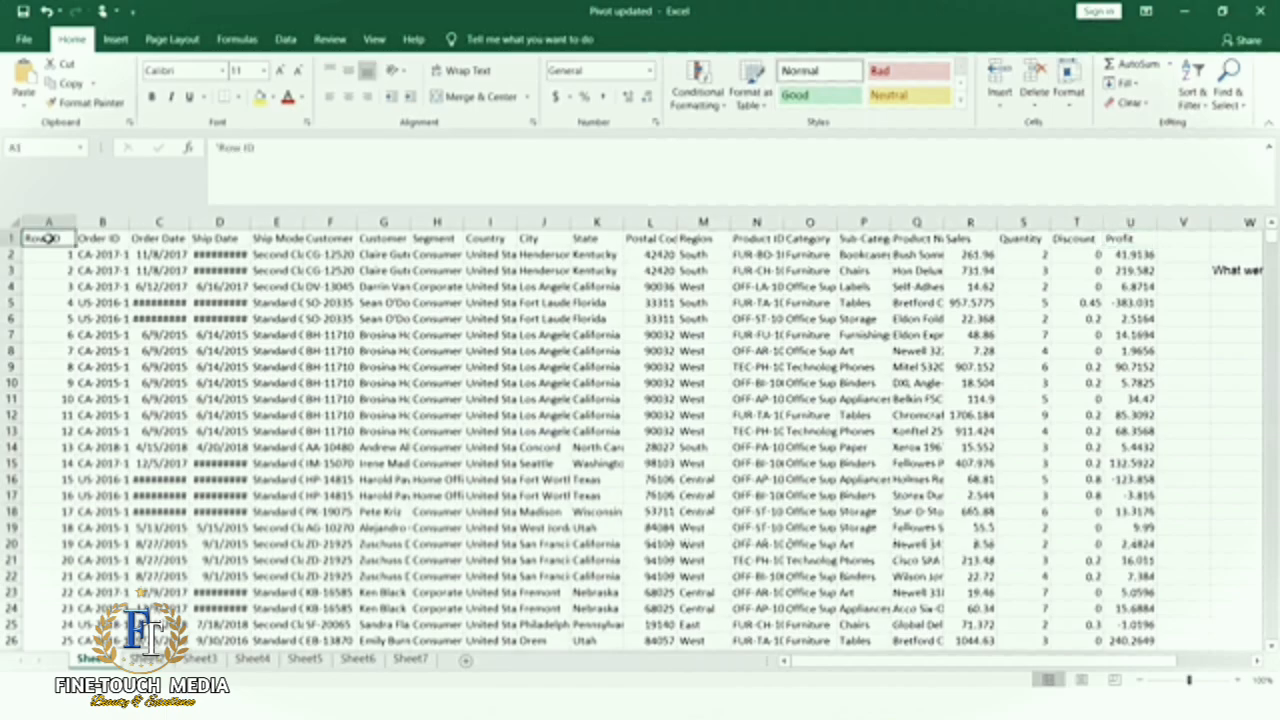
Insert a PivotTable from the whole sales data range Sheet1!$A$1:$U$9995, placed in the existing worksheet at W6.
key(ctrl+Down)
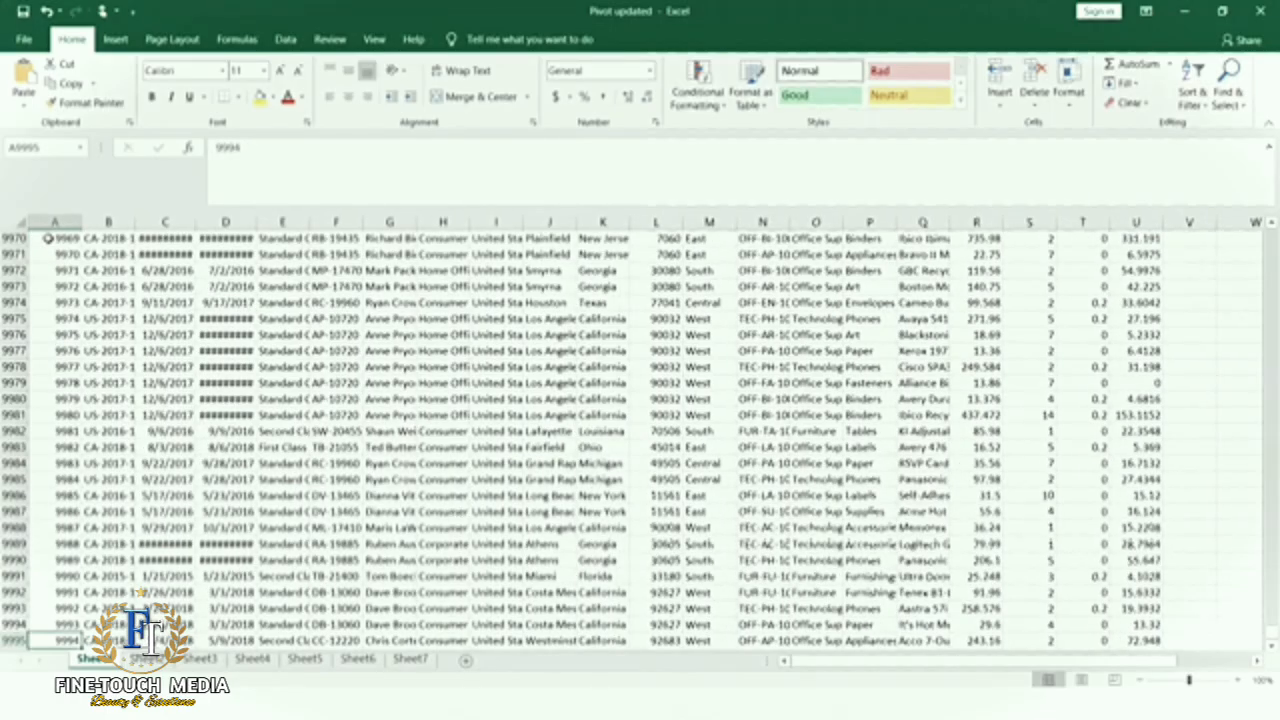
key(ctrl+Up)
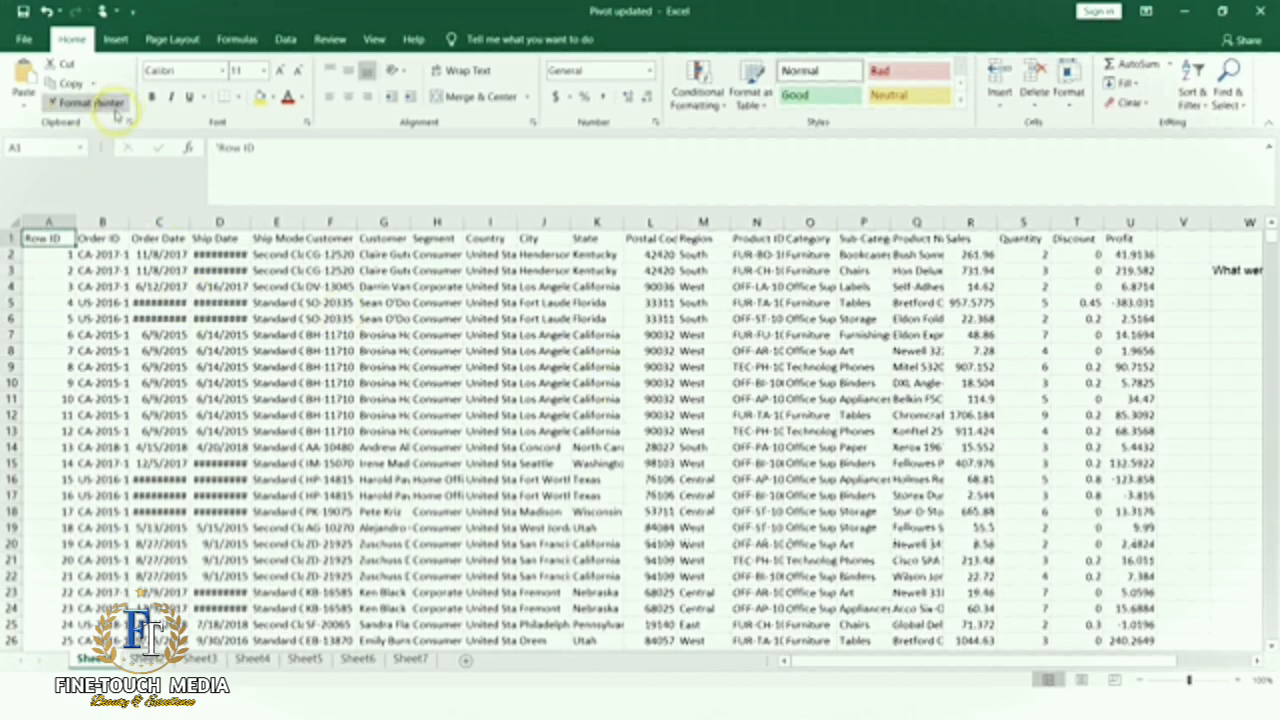
click(116, 39)
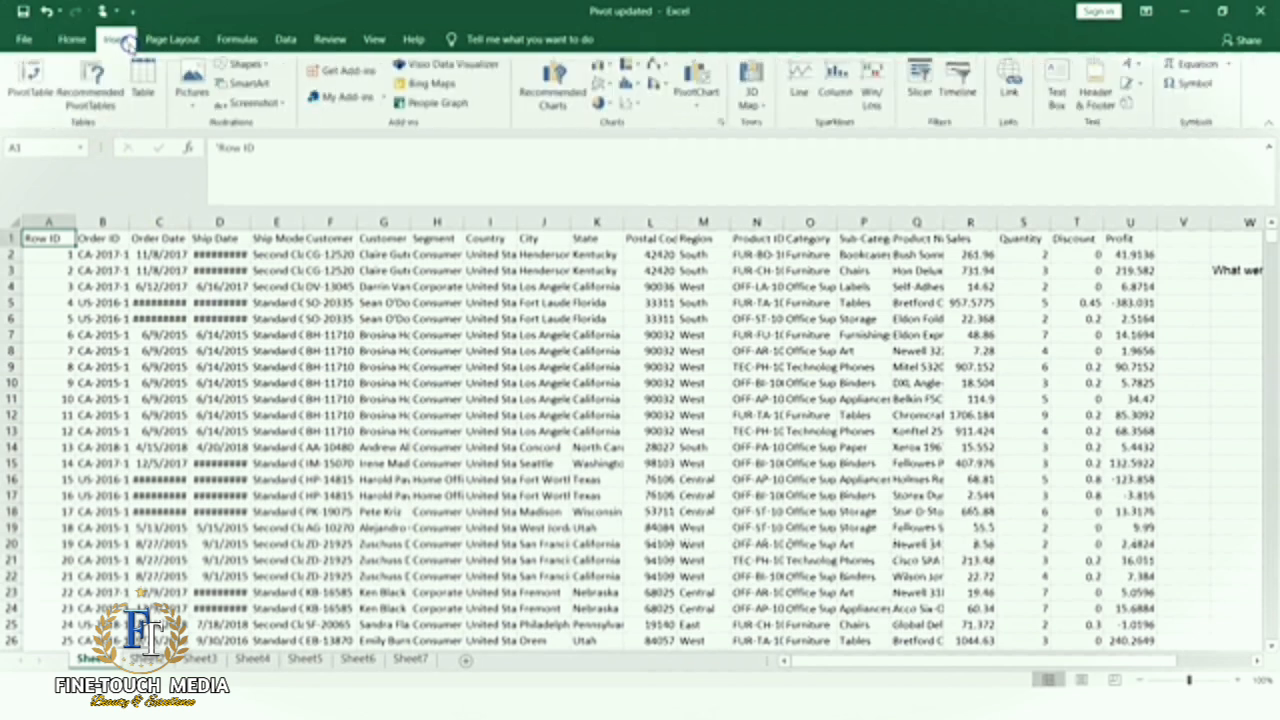
click(32, 80)
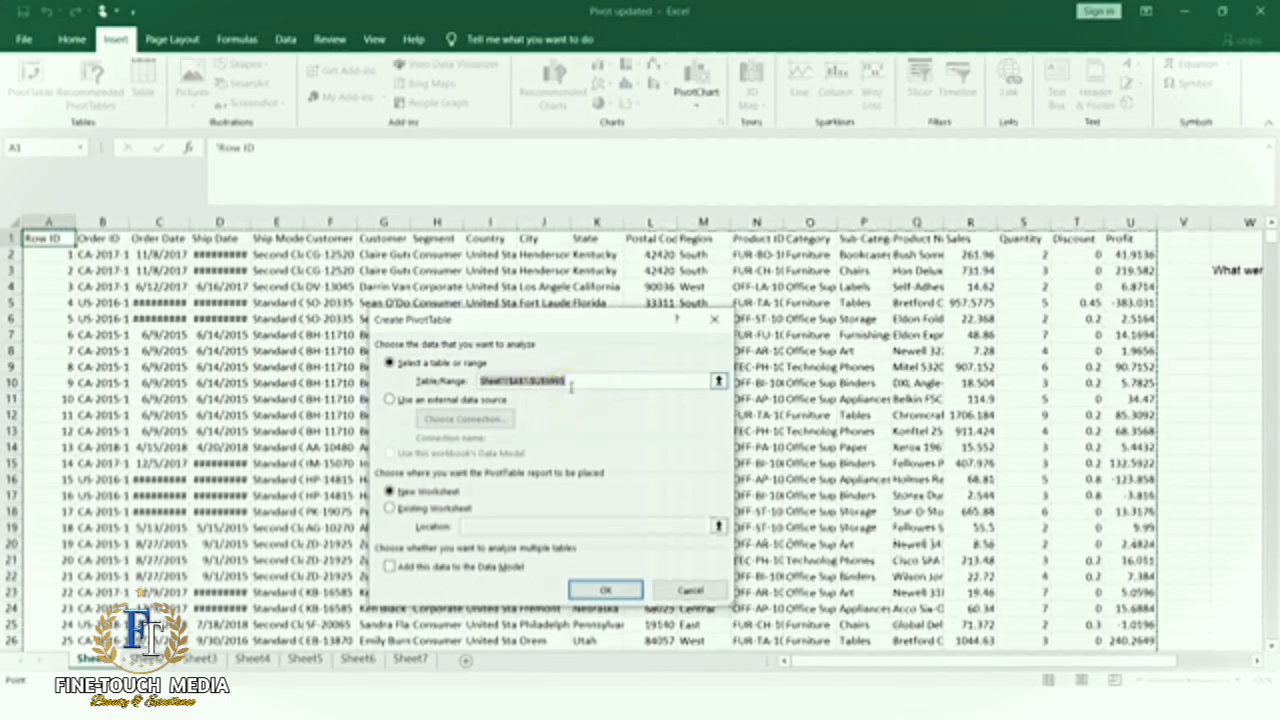
click(395, 509)
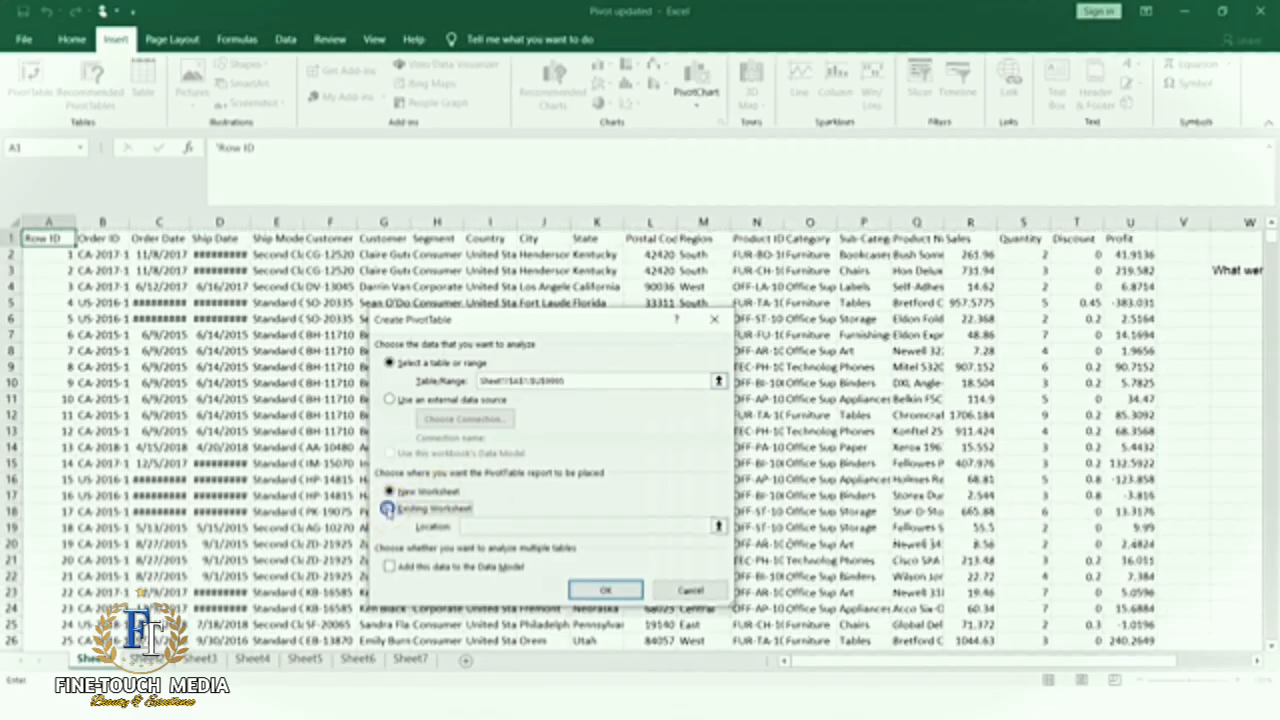
click(718, 526)
drag(1048, 662, 1140, 660)
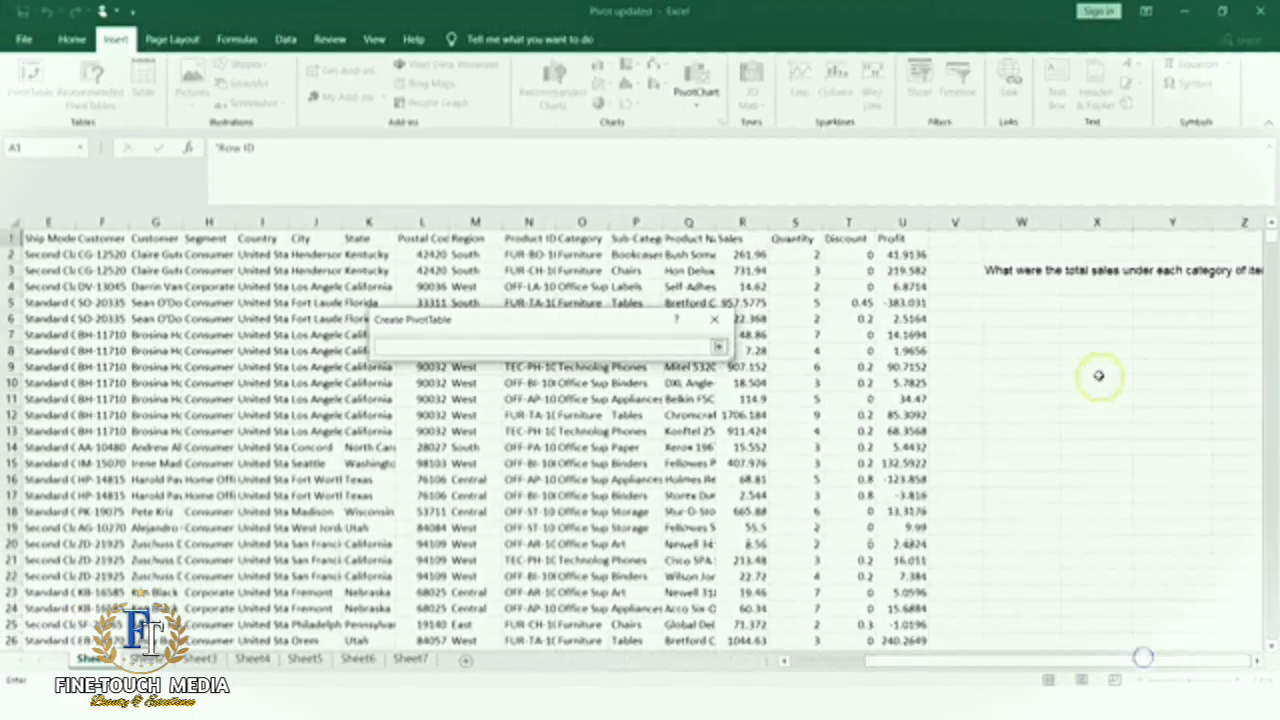
click(1025, 312)
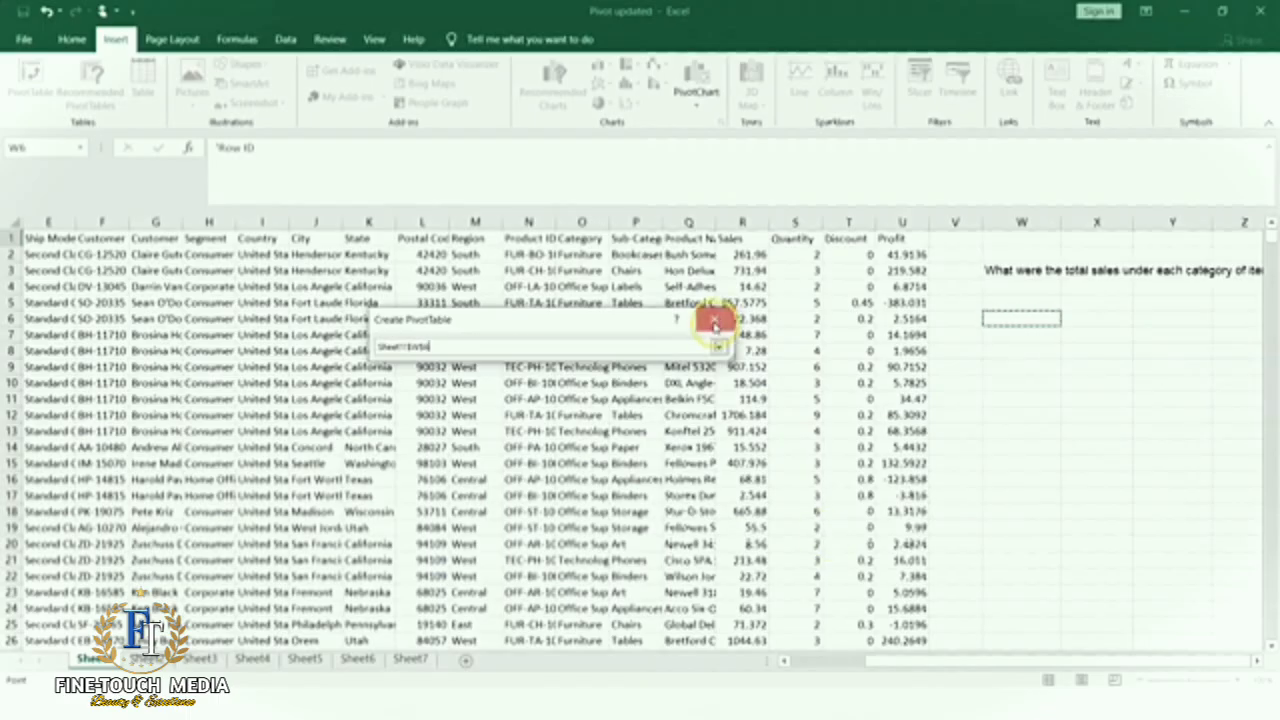
click(714, 324)
click(600, 591)
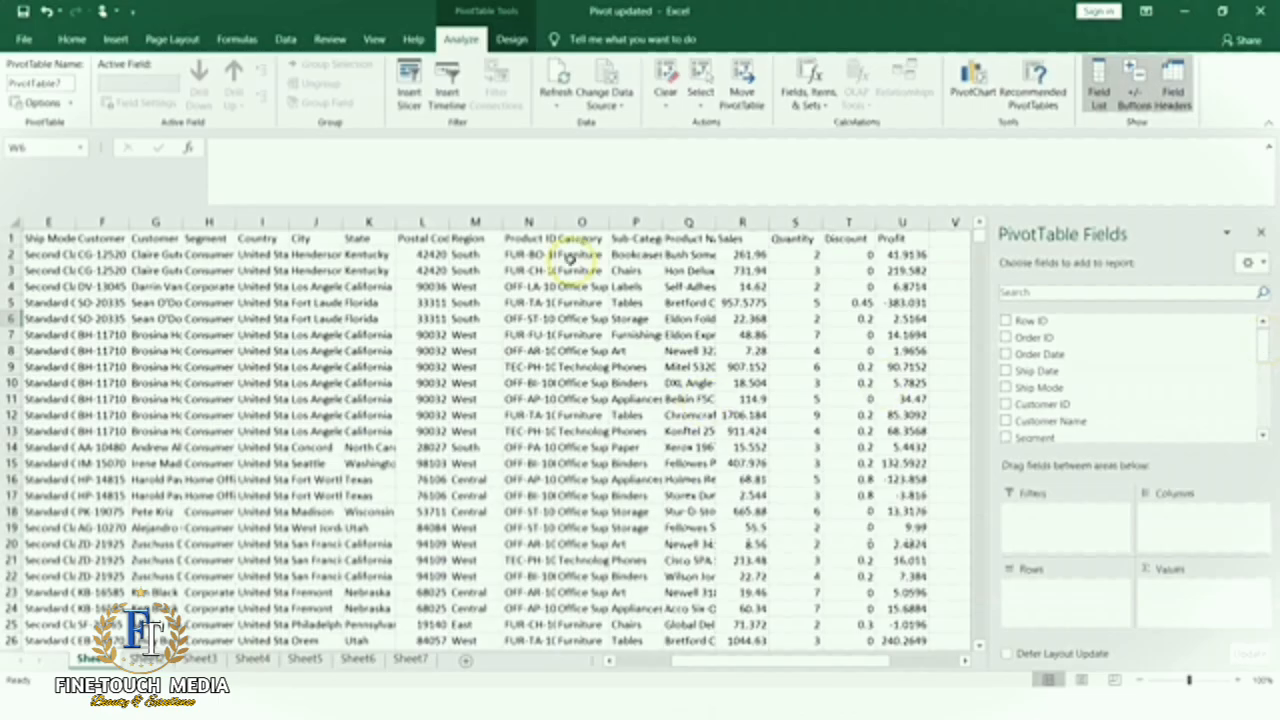
Summarize total sales per category with Category as rows and Sum of Sales as values, and close the field list.
drag(1264, 338, 1262, 395)
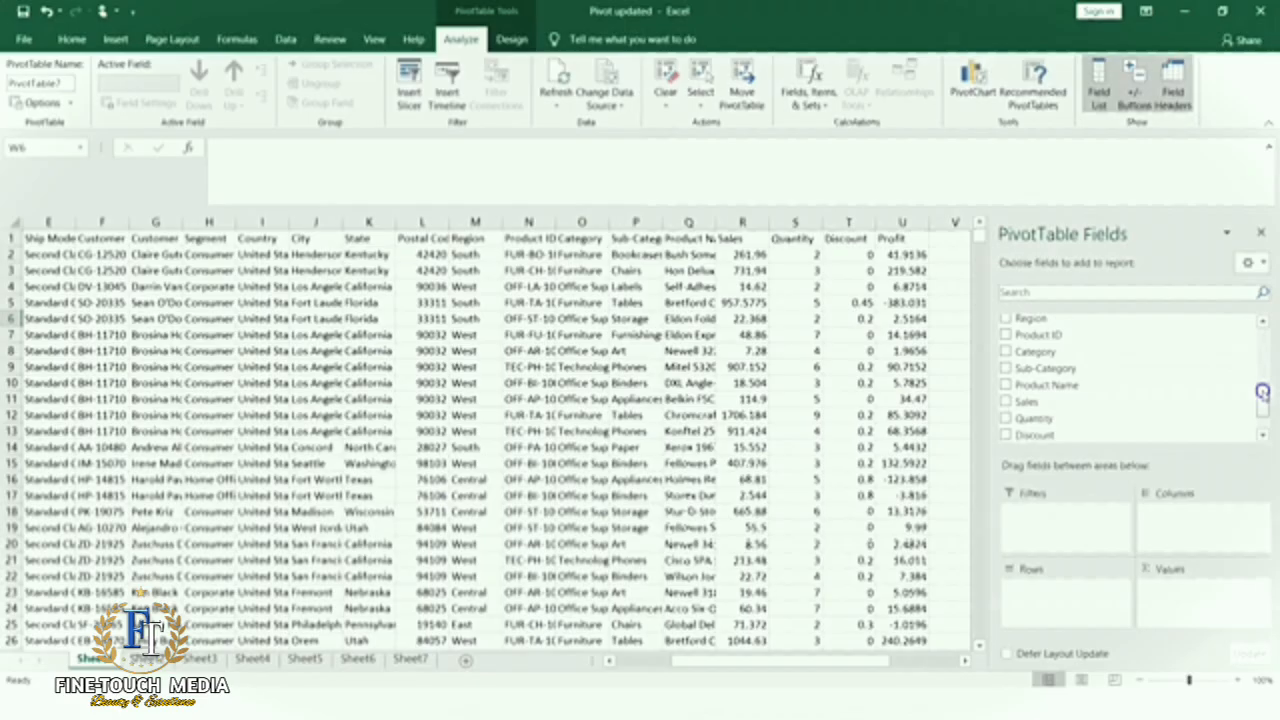
click(1006, 353)
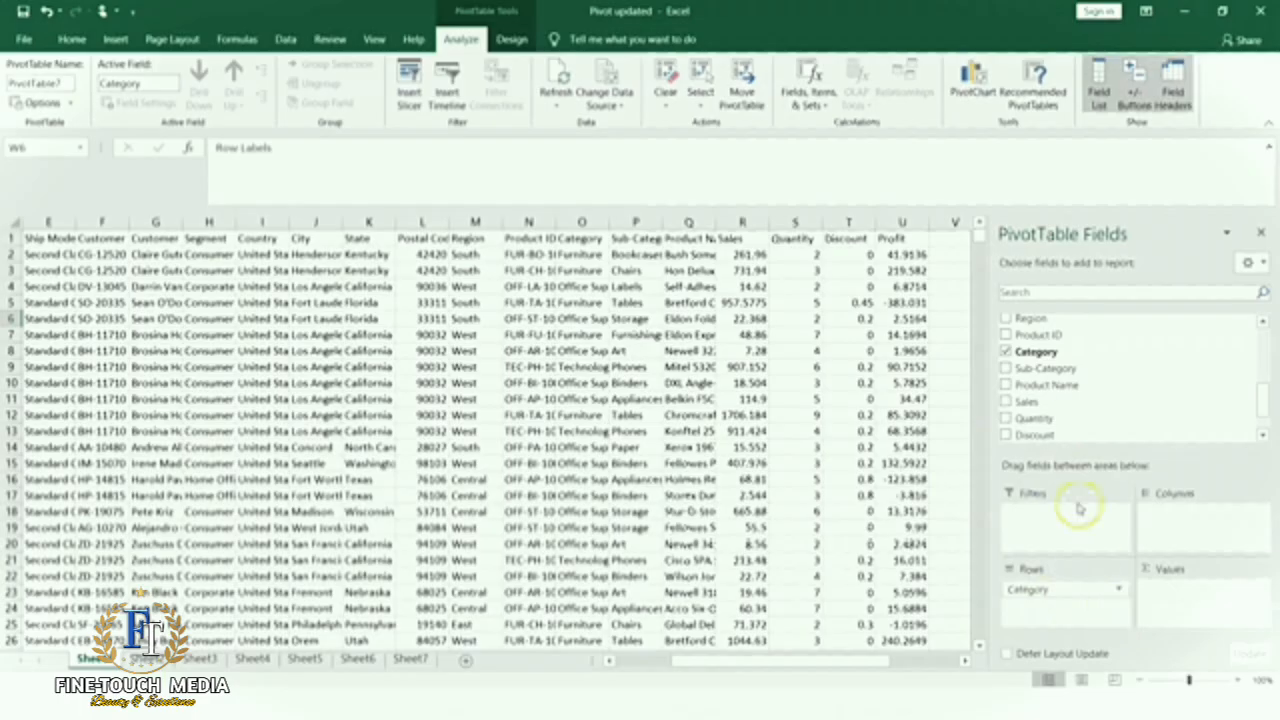
click(1007, 402)
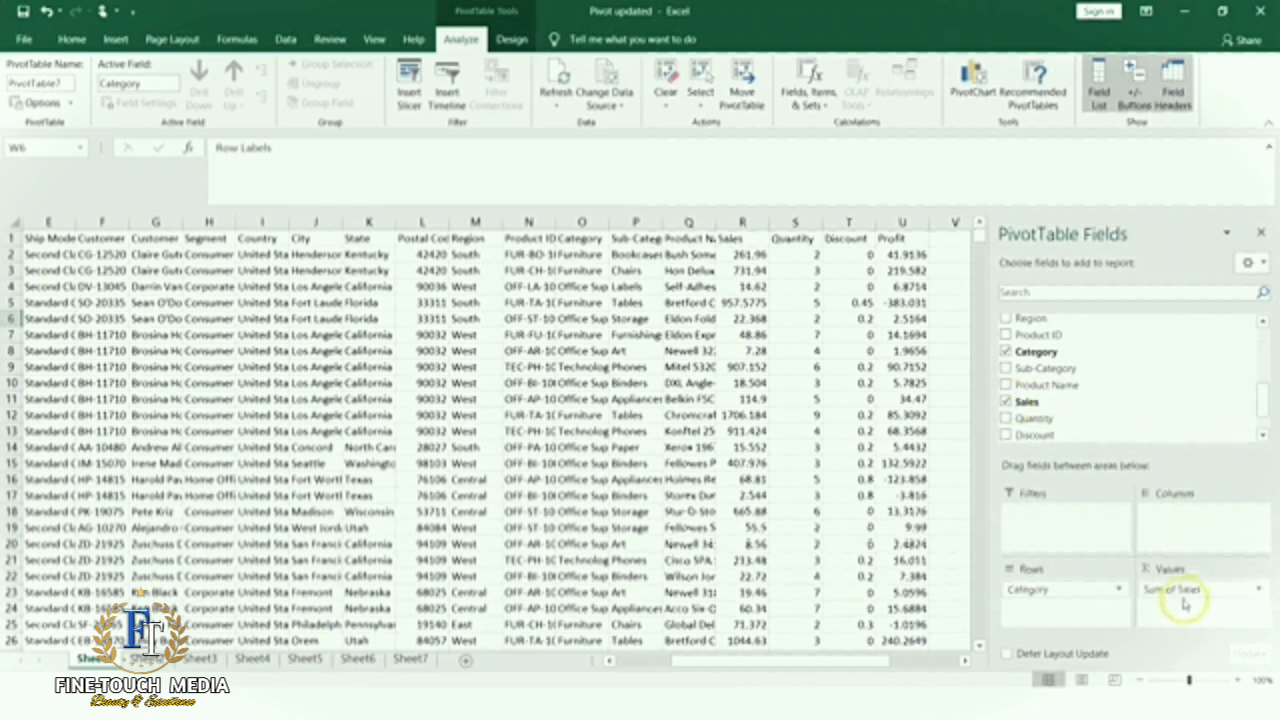
click(1262, 233)
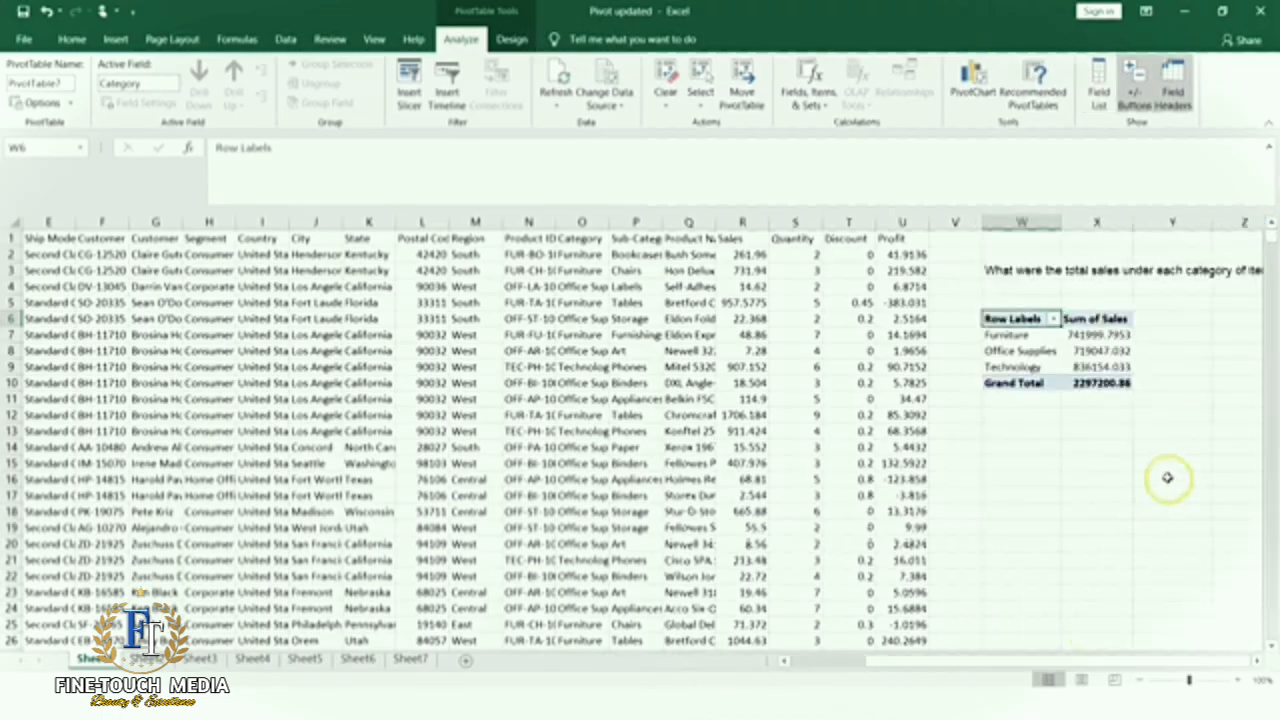
Examine the category filter options of the new pivot table under the total sales question.
click(1053, 318)
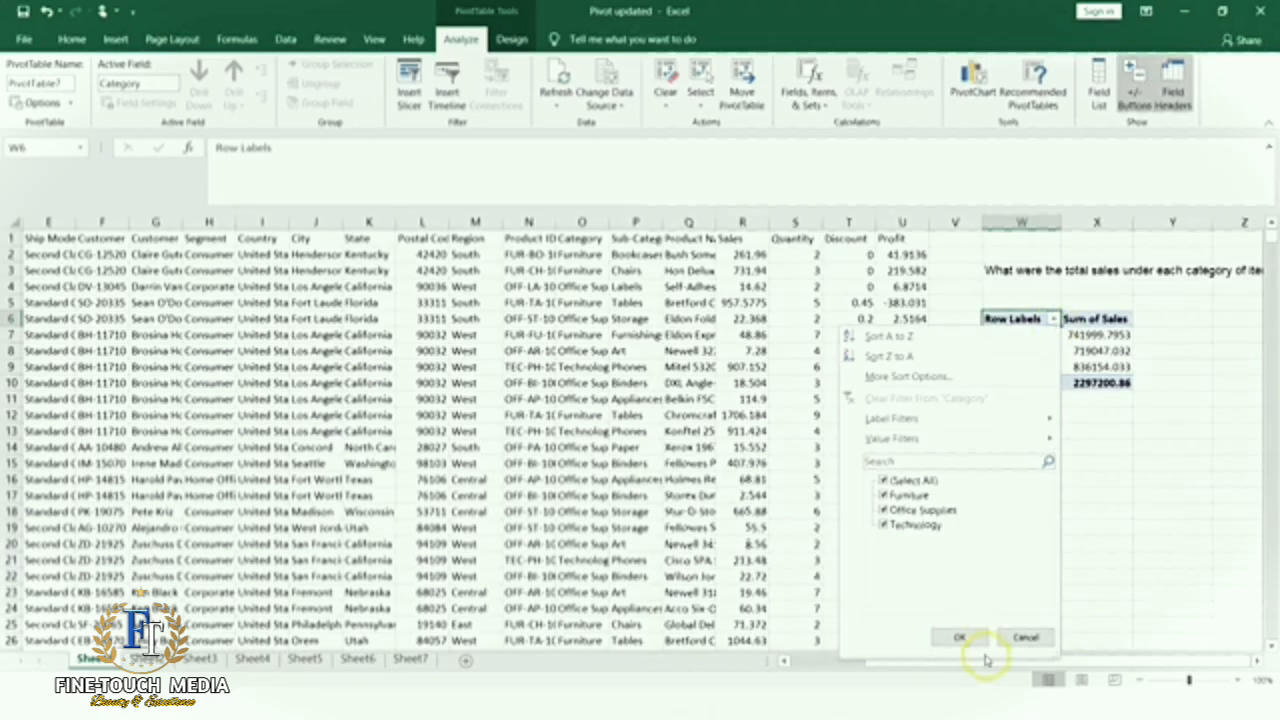
click(1022, 637)
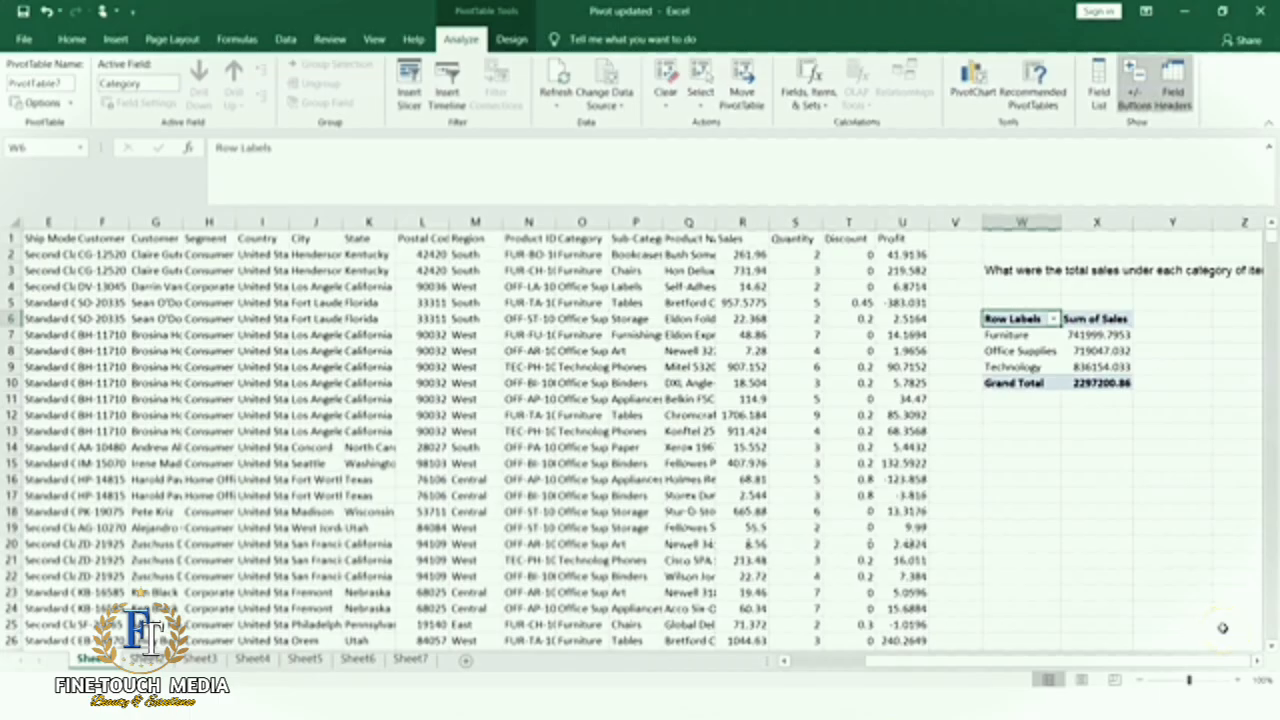
click(1259, 662)
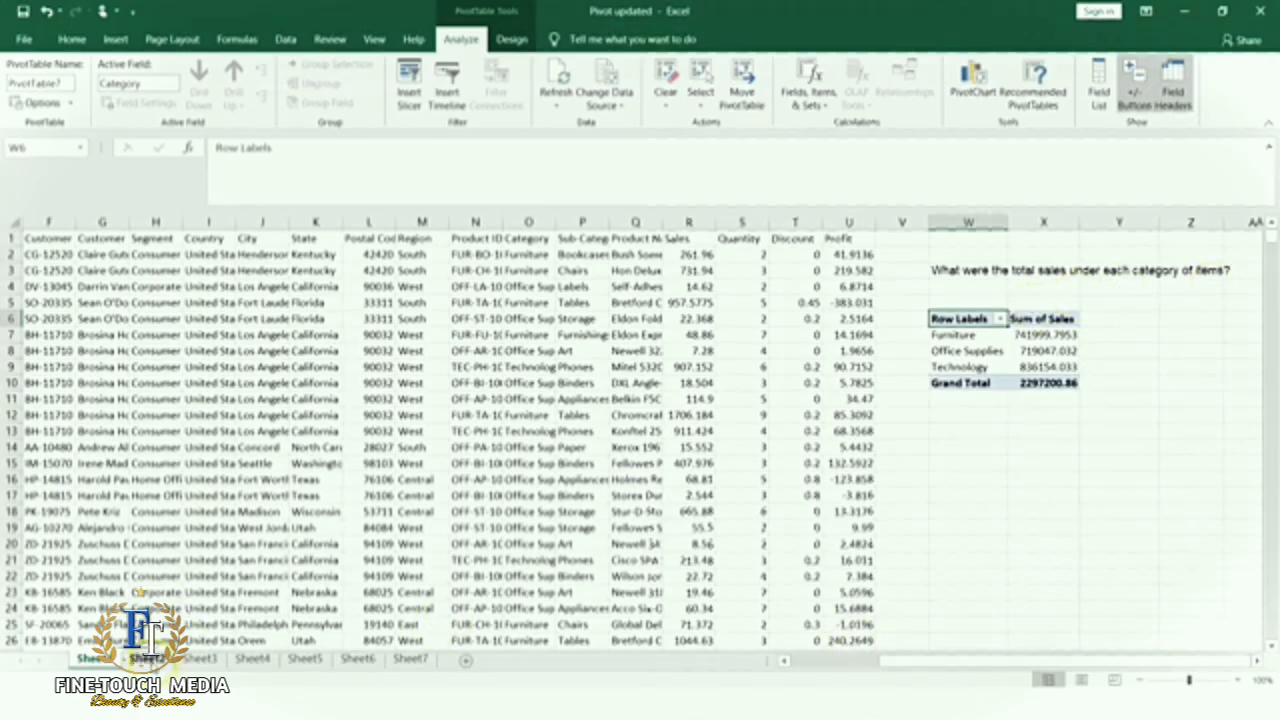
Inspect the extent of the sales data on Sheet2, down the Row ID column and across the header row to Profit.
click(146, 658)
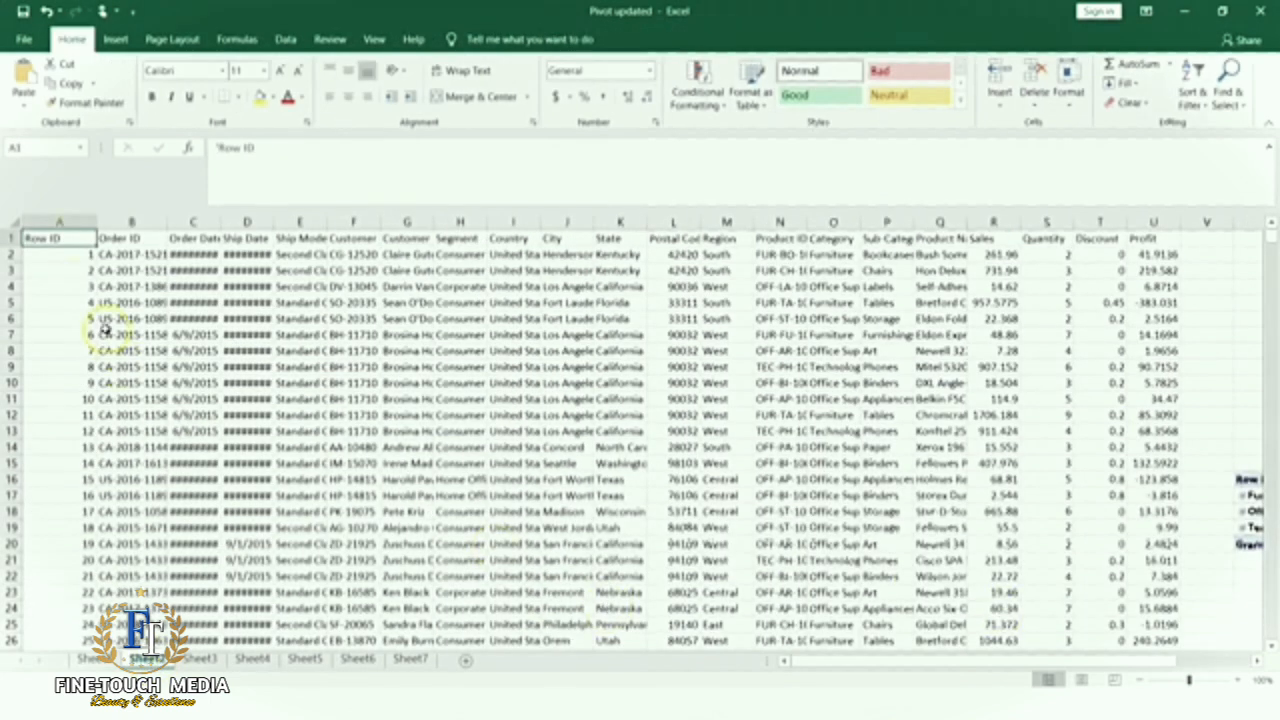
click(46, 238)
key(ctrl+Down)
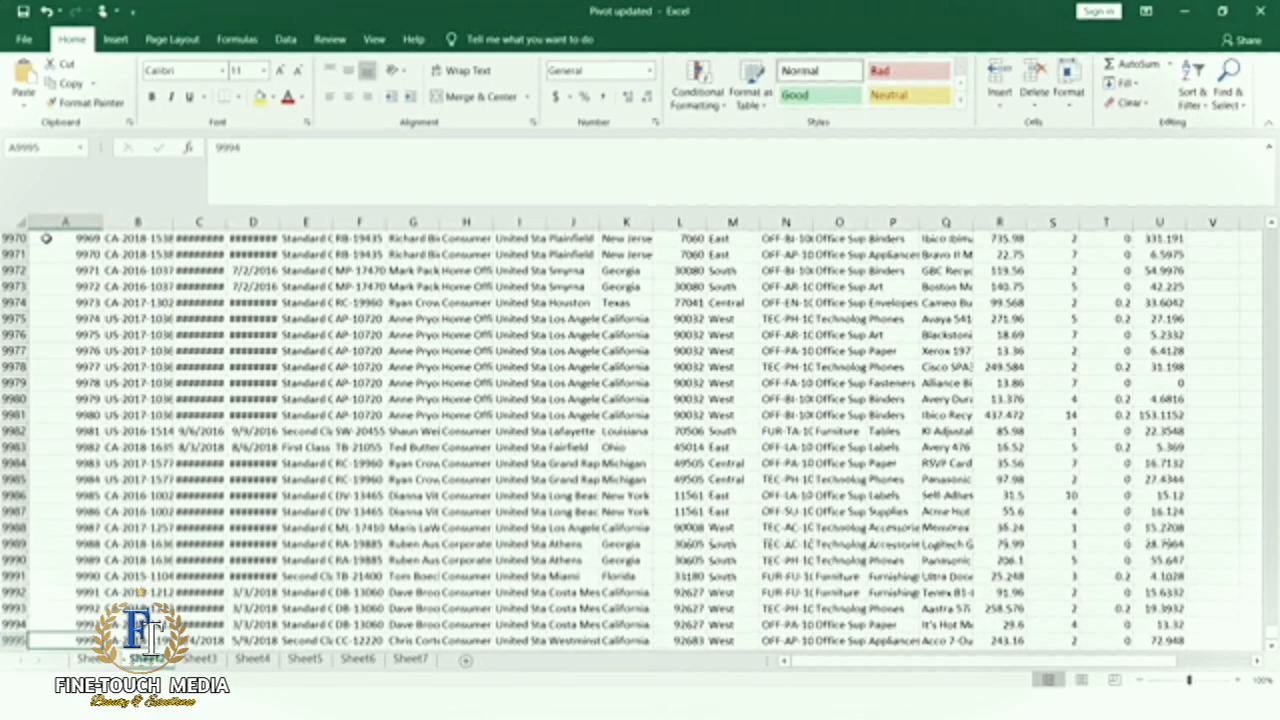
key(ctrl+Up)
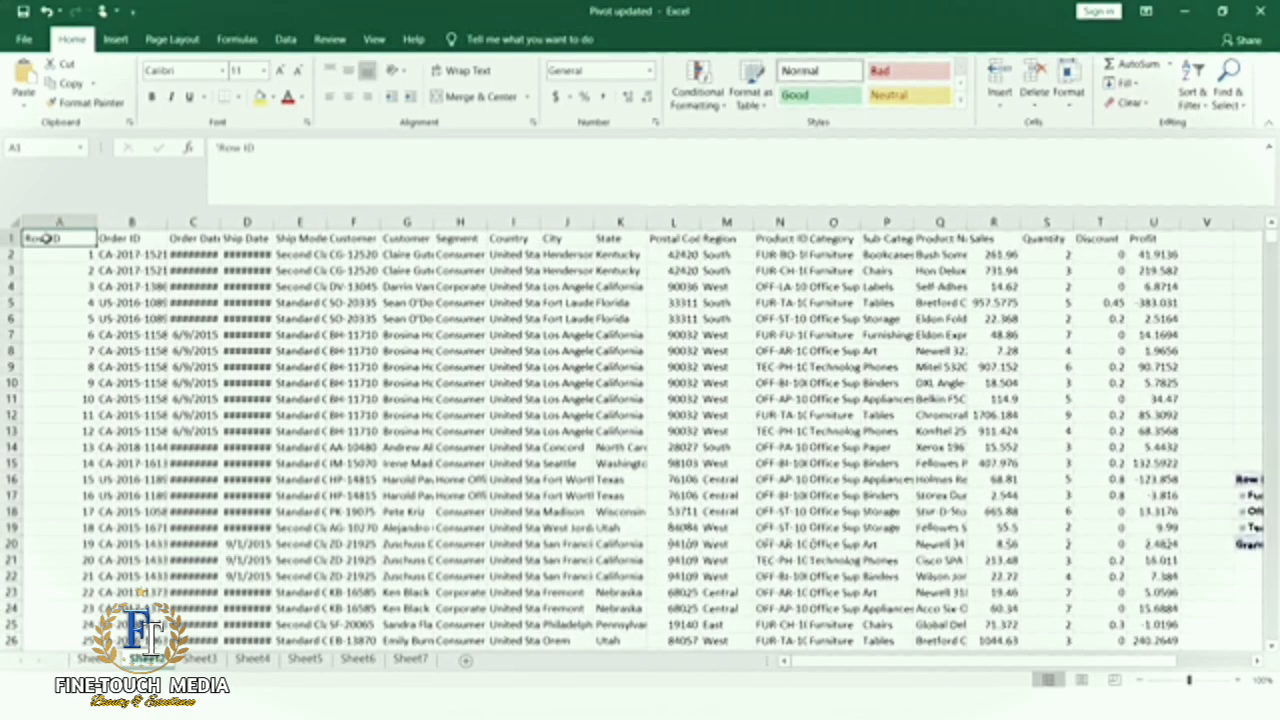
key(ctrl+Right)
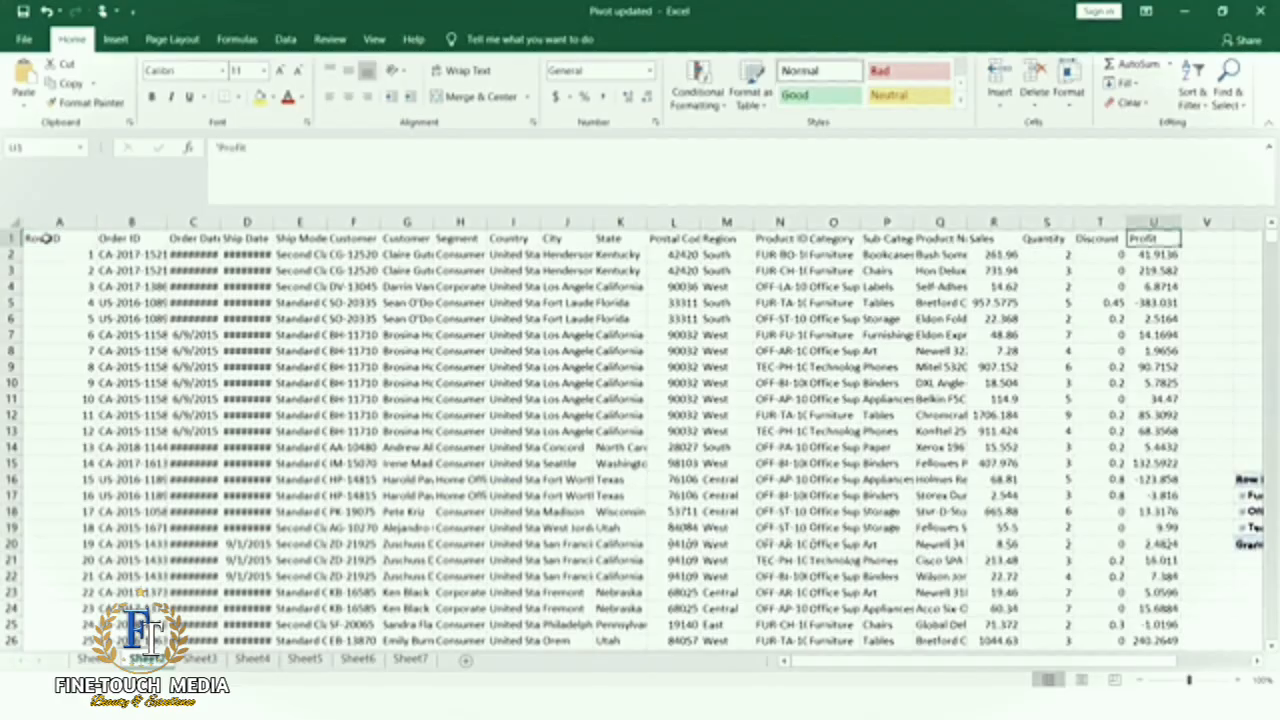
key(ctrl+Left)
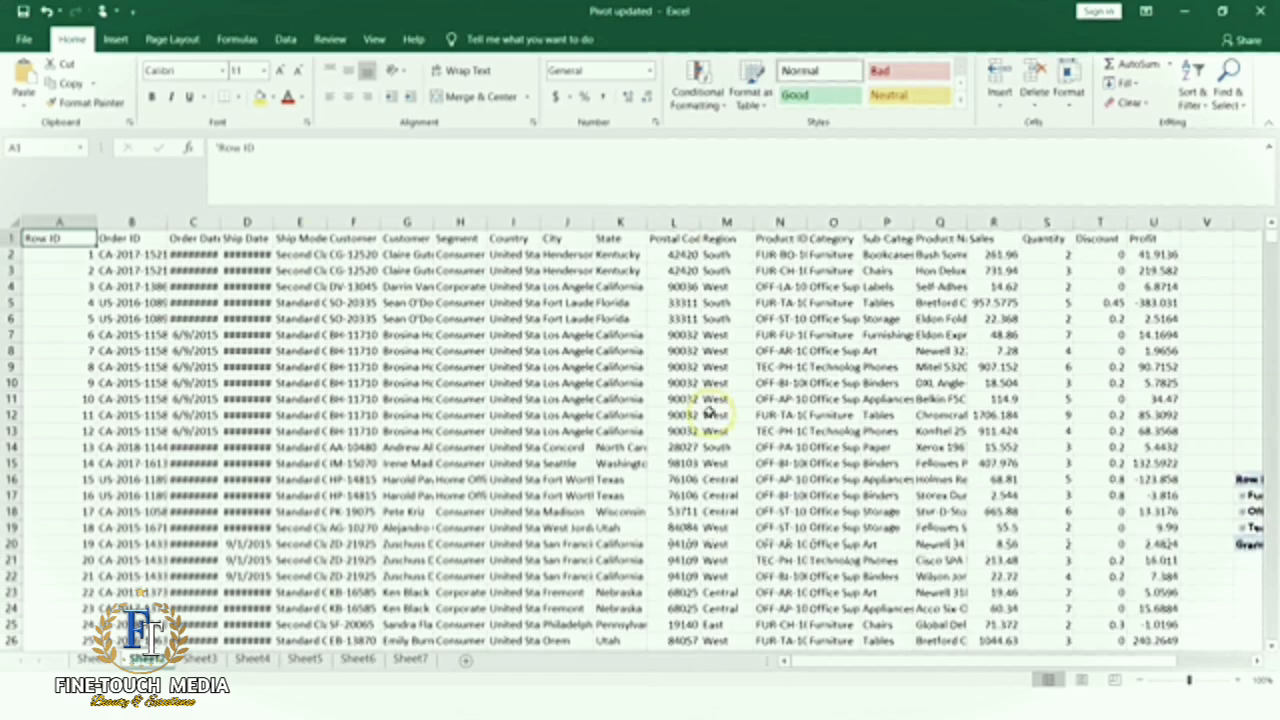
Examine the subcategory quantities under Furniture, Office Supplies and Technology in Sheet2's lower pivot table, collapsing each category again.
scroll(709, 412, right, 4)
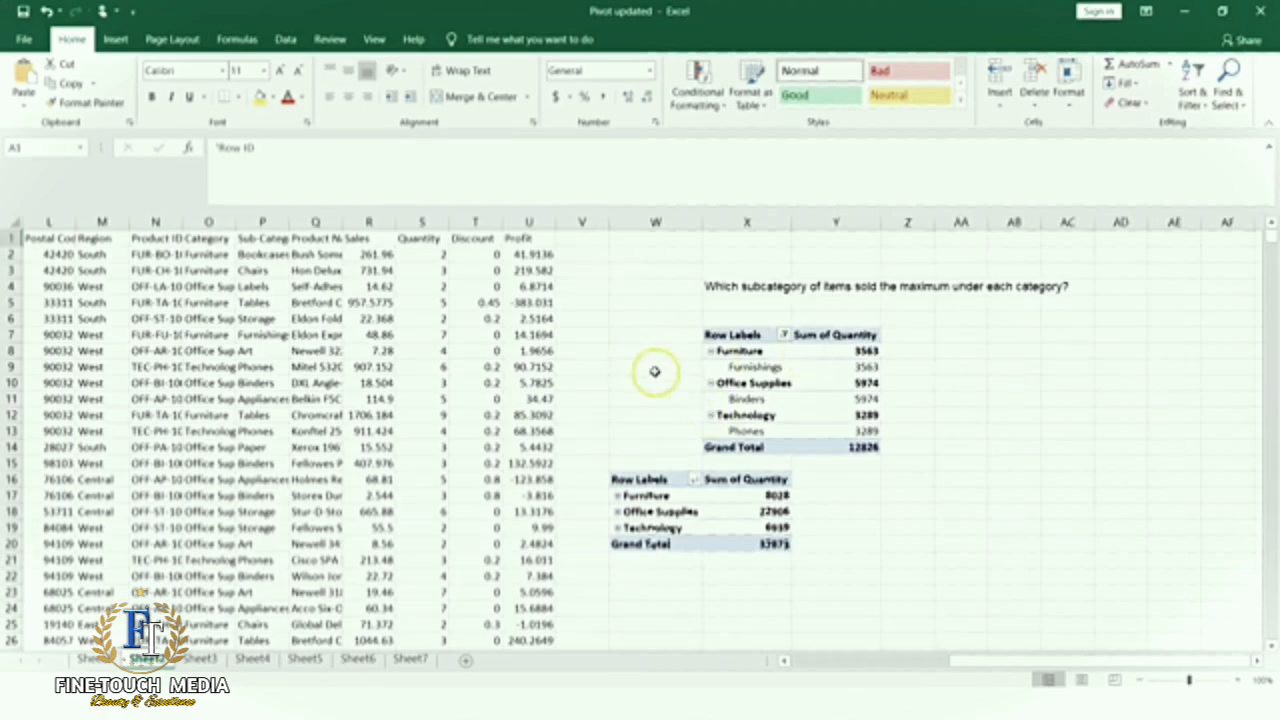
drag(621, 329, 858, 547)
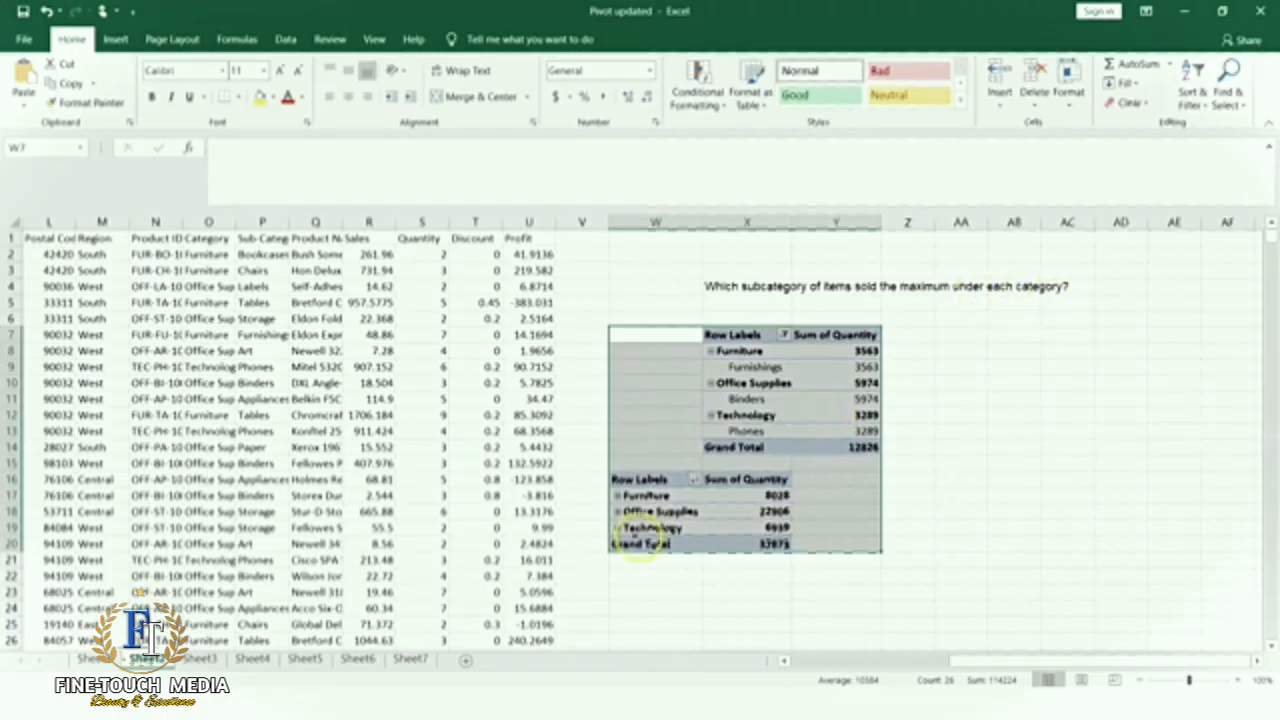
click(617, 496)
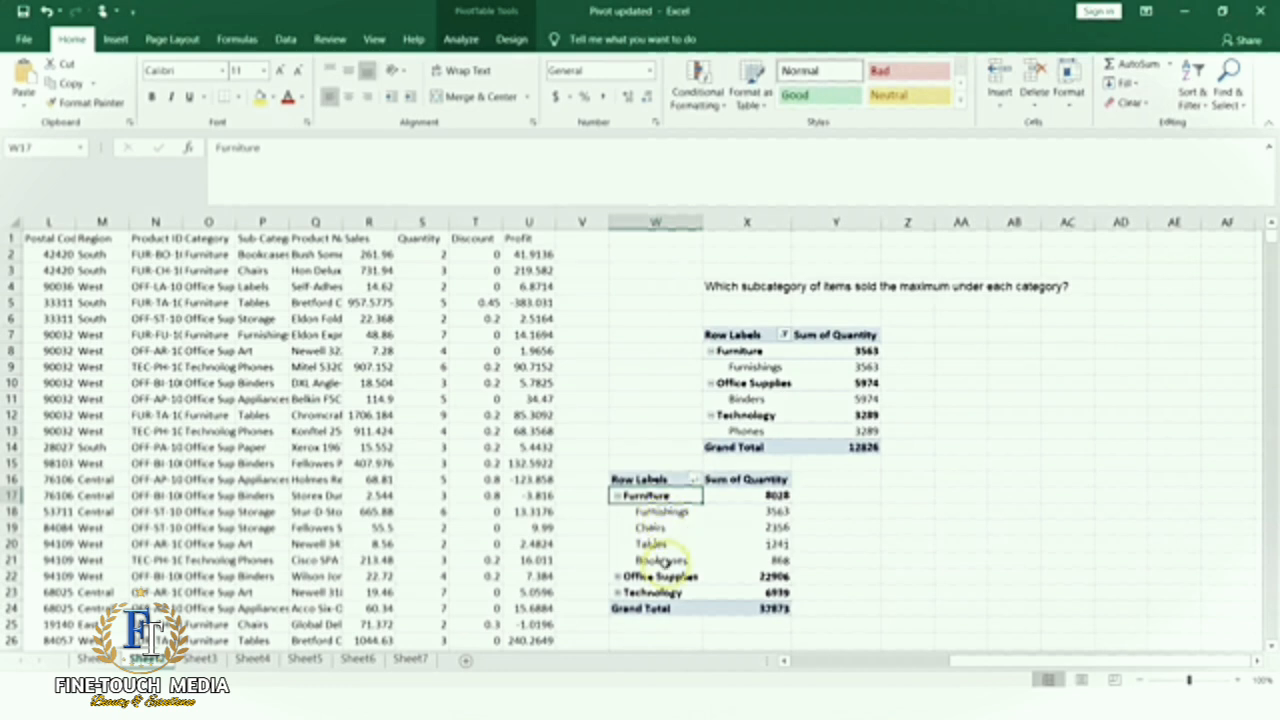
click(617, 496)
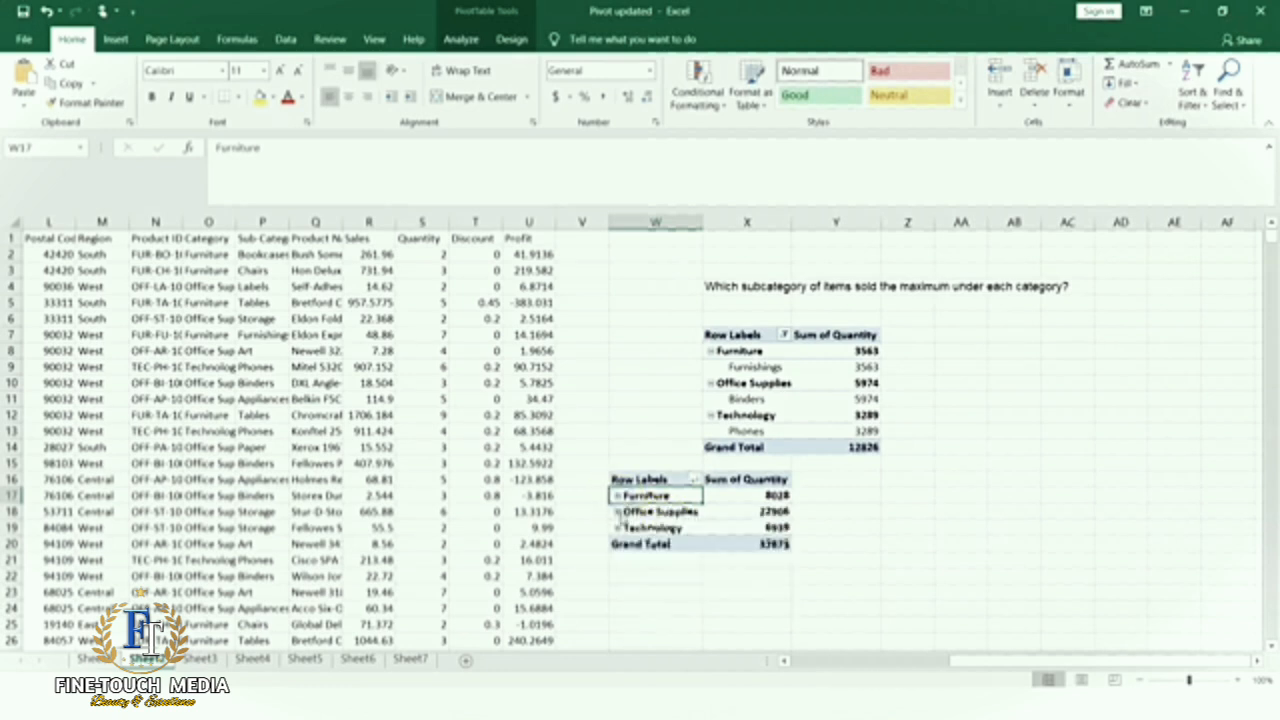
click(619, 512)
click(617, 512)
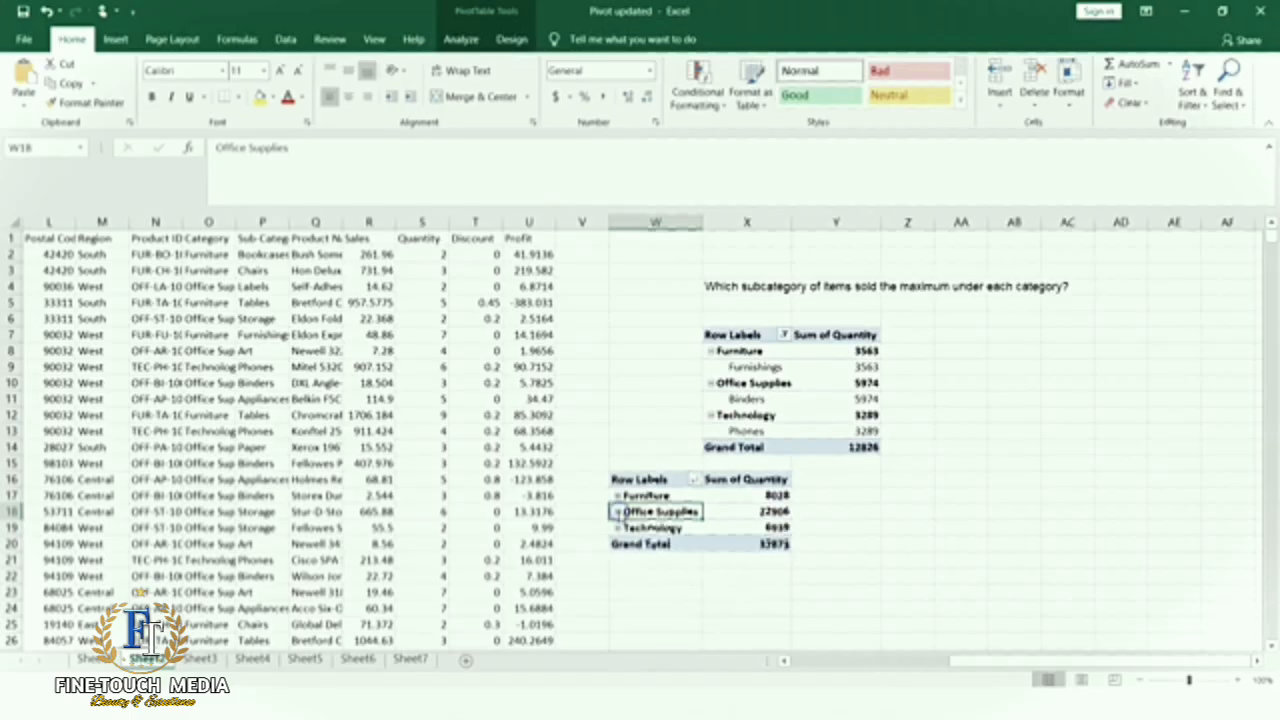
click(619, 528)
click(619, 528)
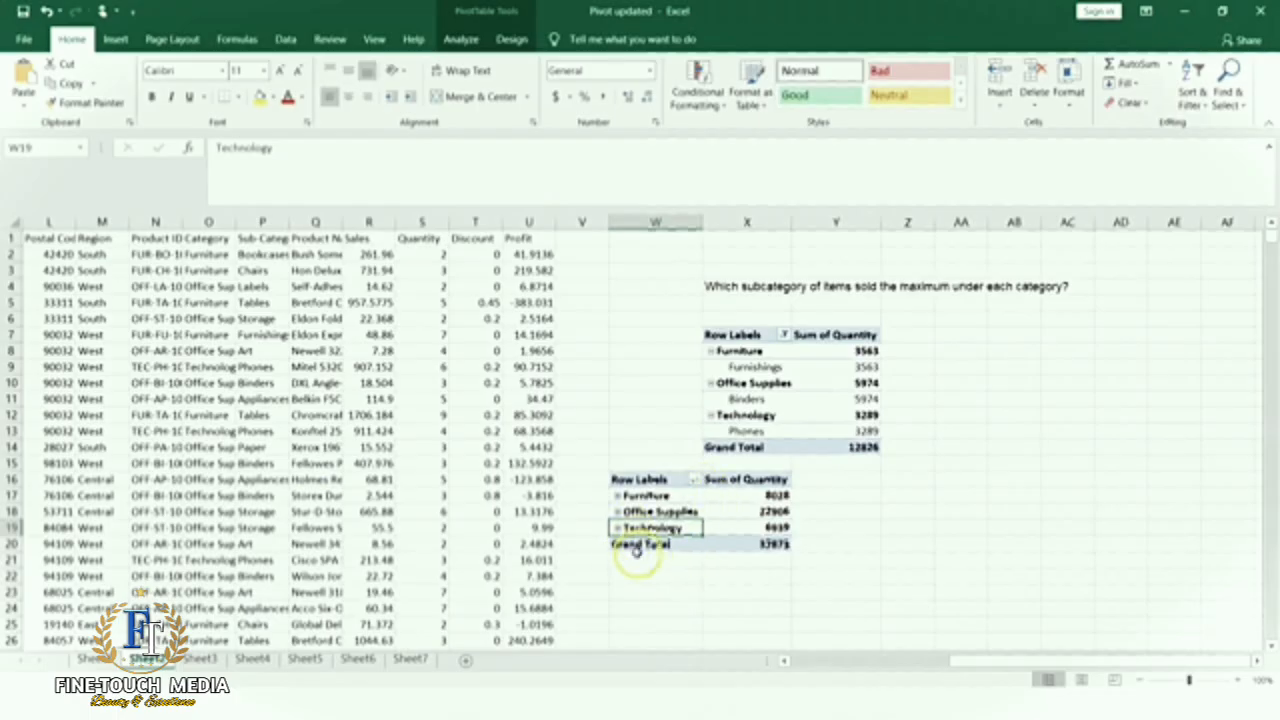
Review the Furniture, Office Supplies and Technology row labels in the total sales pivot table on Sheet1.
click(89, 659)
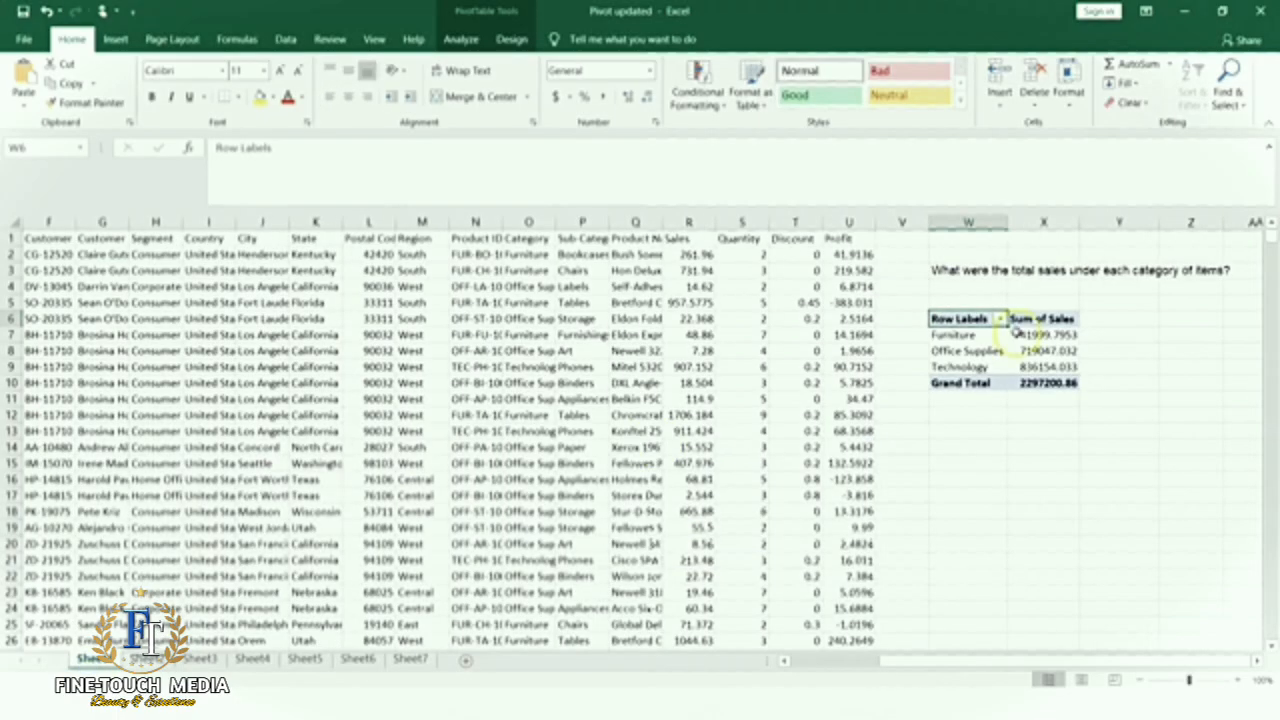
click(972, 336)
click(973, 351)
click(978, 366)
click(965, 336)
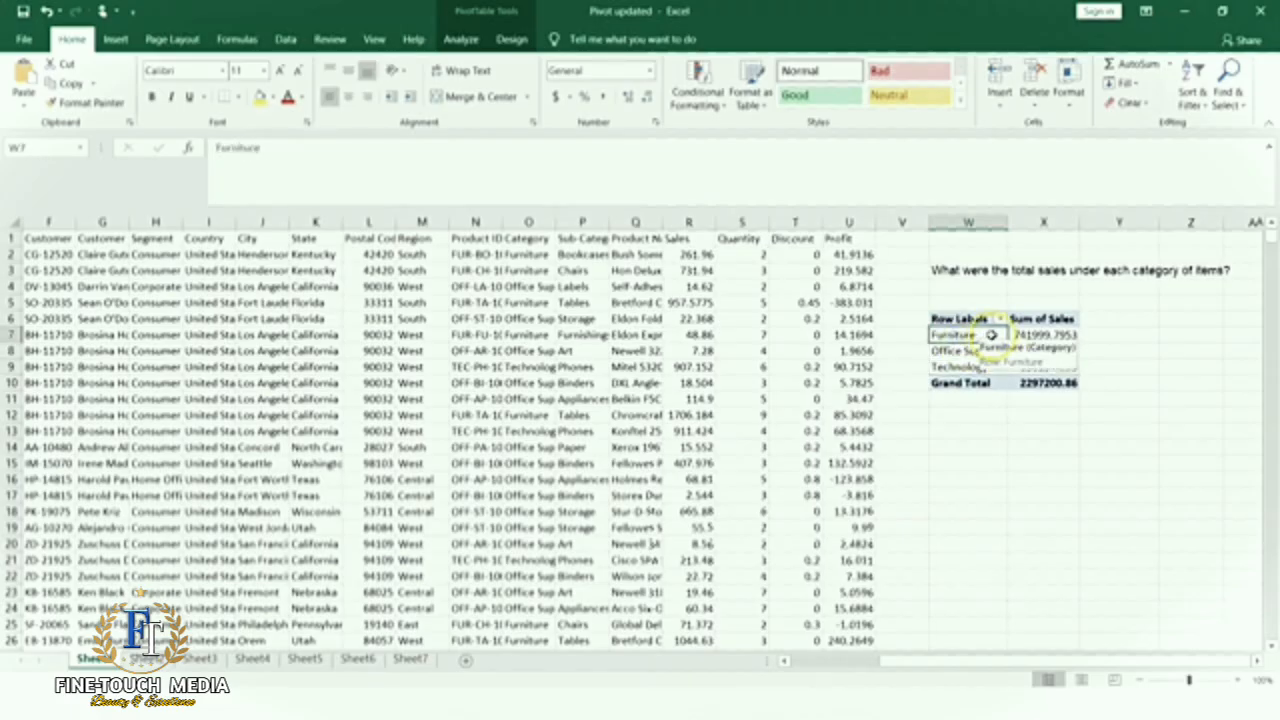
Examine the Category value filter choices of Sheet2's upper pivot table without applying any filter.
click(150, 658)
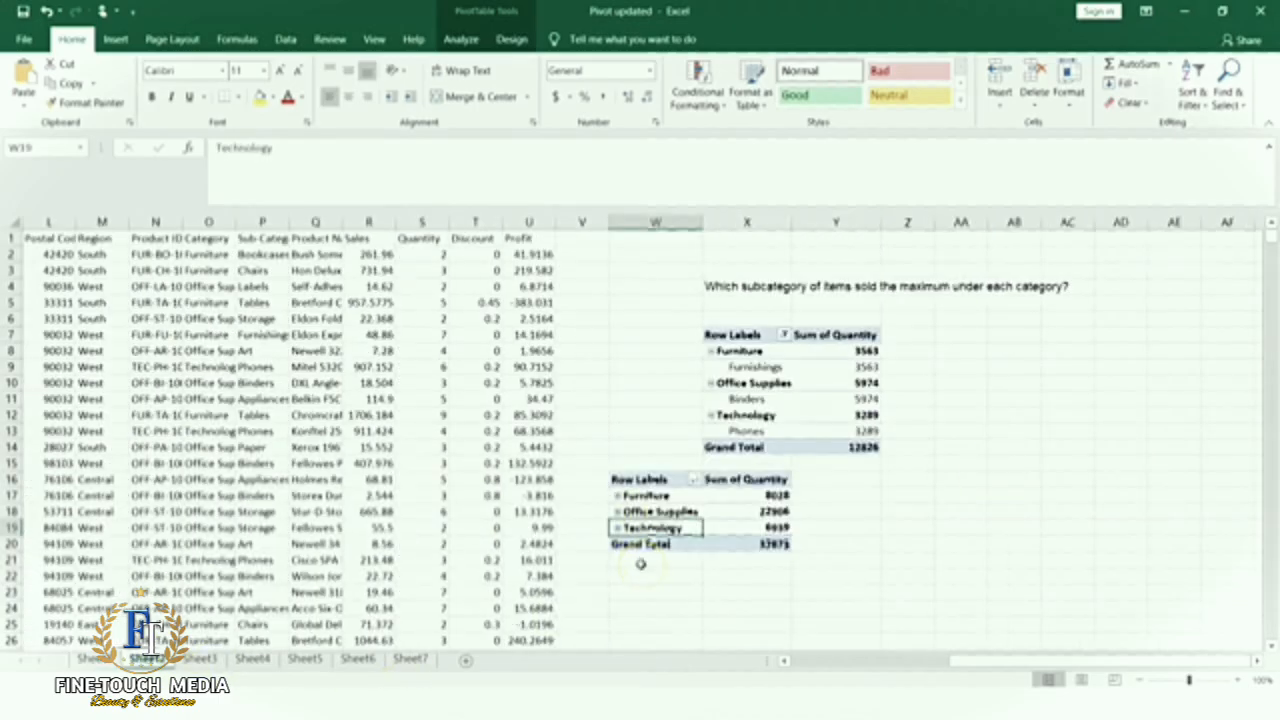
click(784, 335)
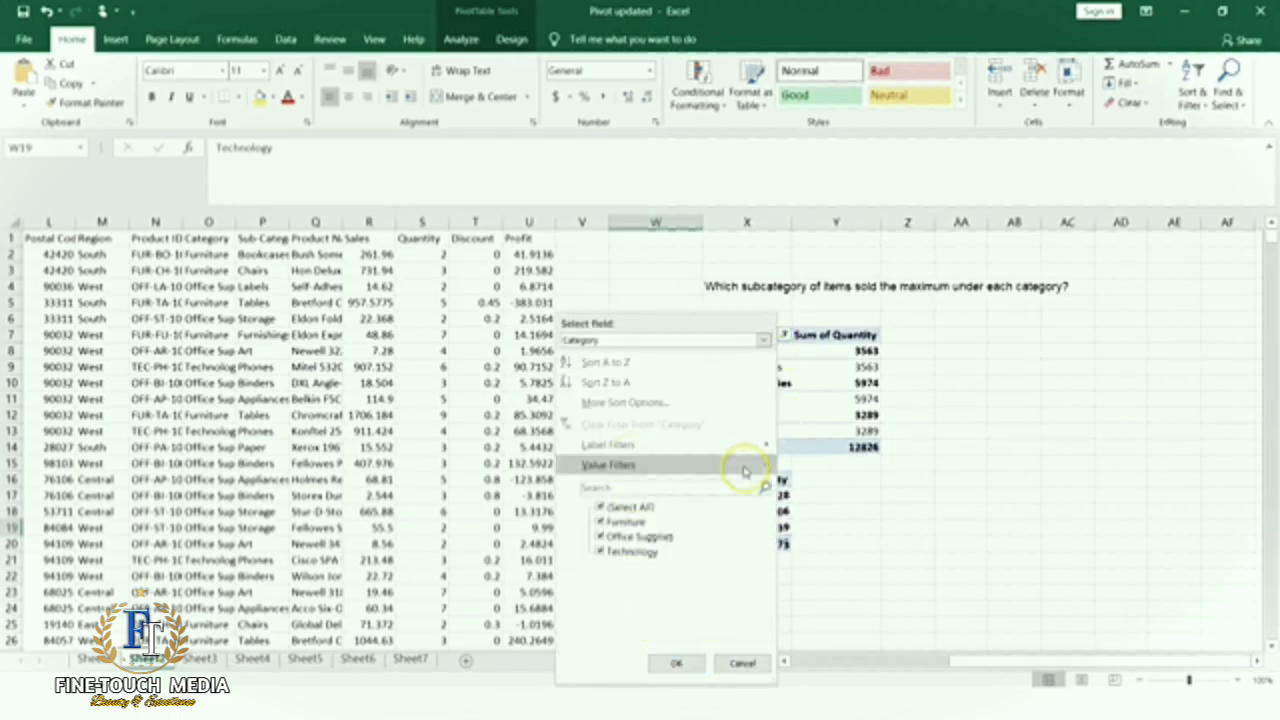
mouse_move(744, 470)
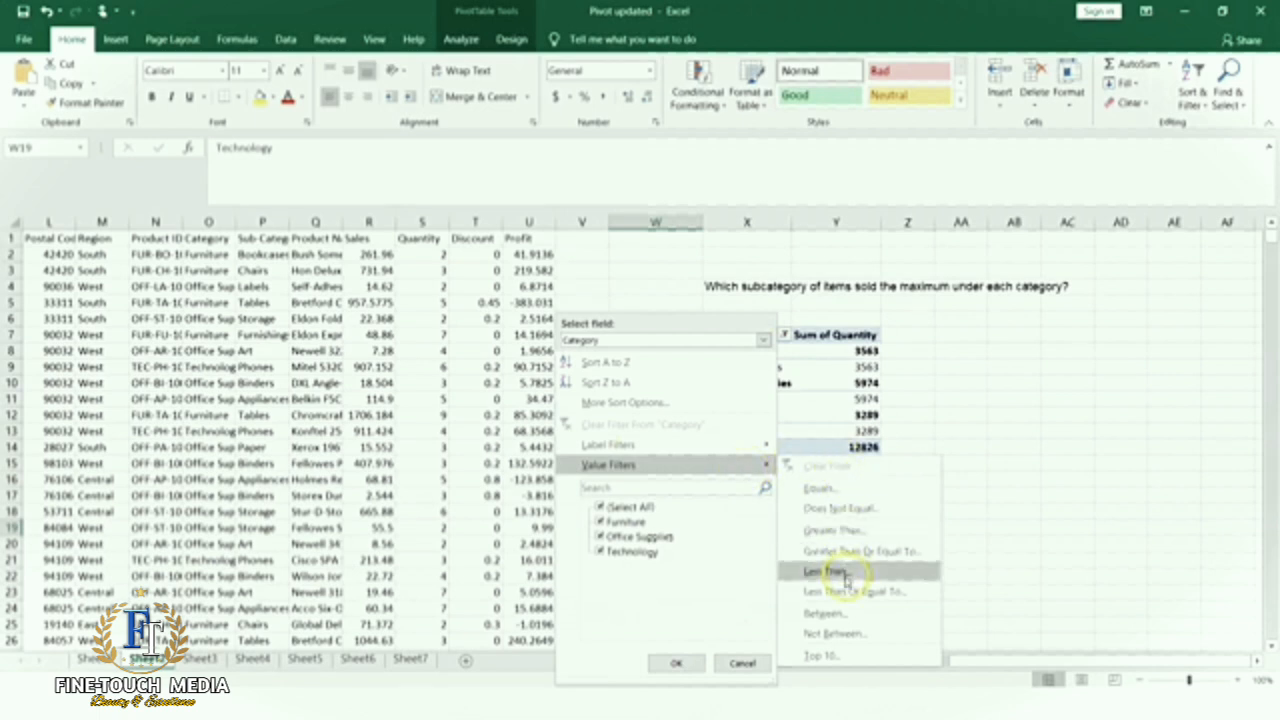
click(737, 663)
click(1038, 449)
Delete both pivot tables below the subcategory question on Sheet2, clearing W7:Z20, and select the Quantity header in S1.
drag(620, 334, 920, 547)
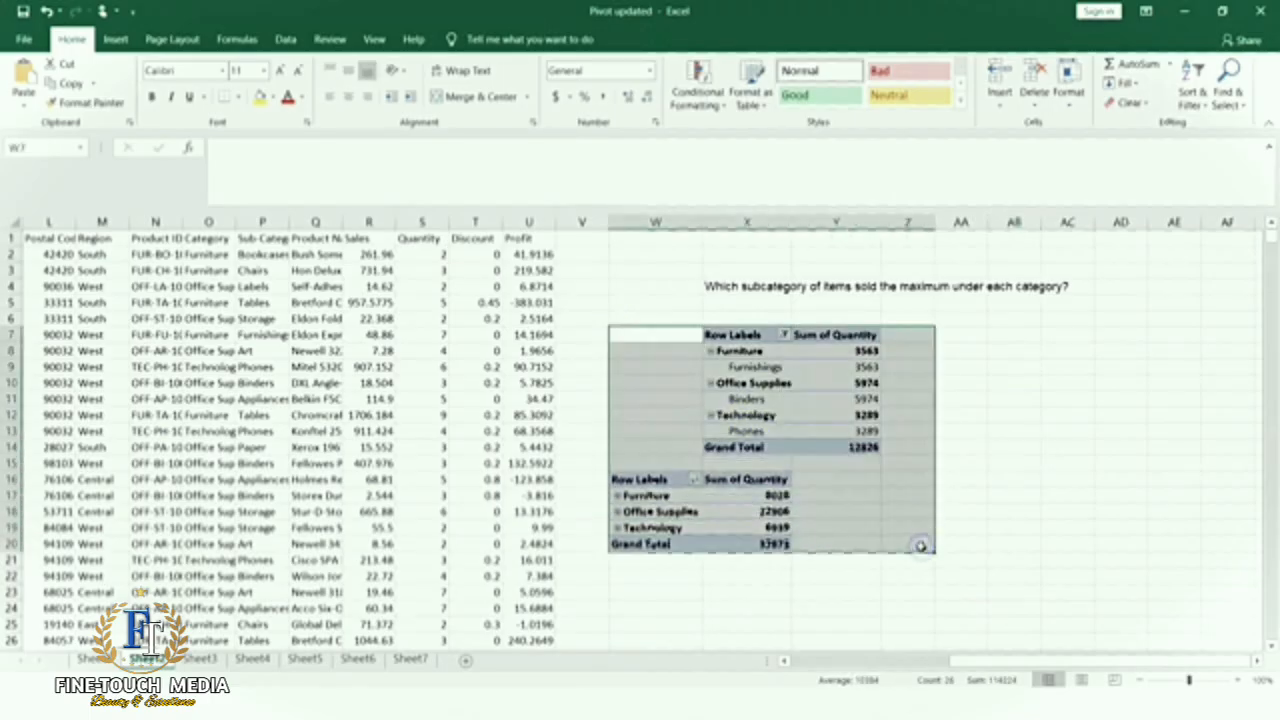
key(Delete)
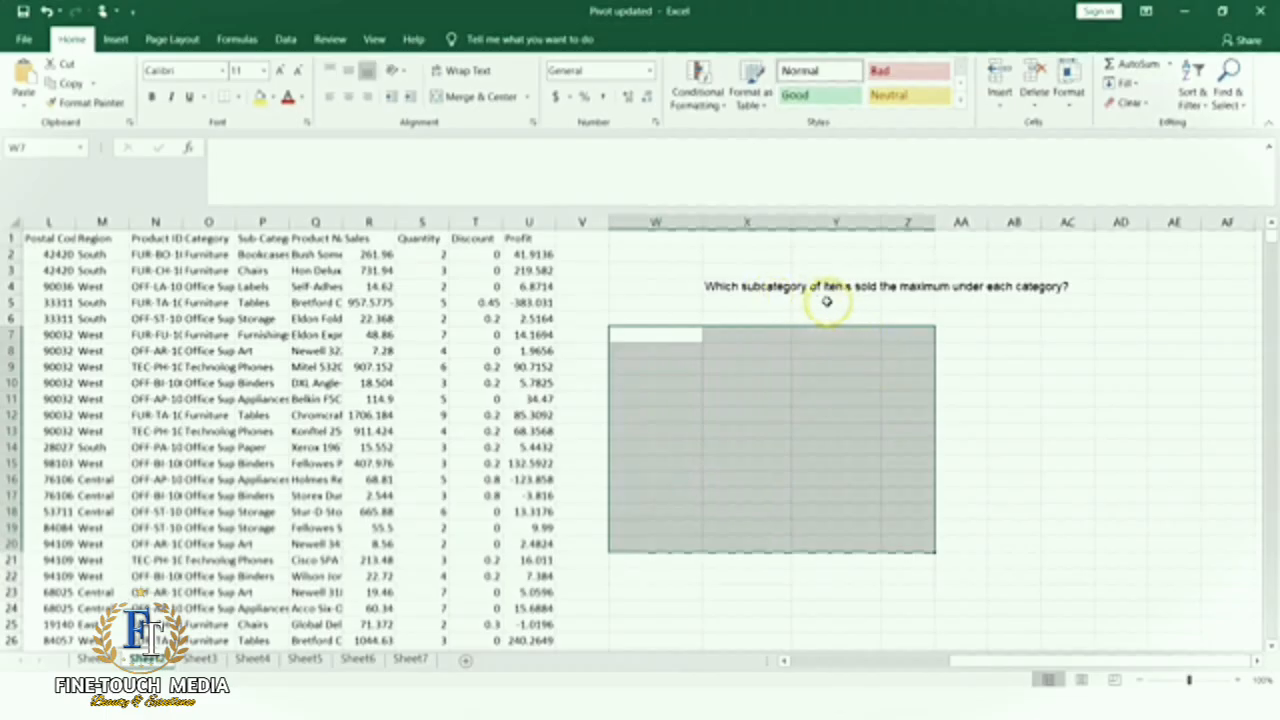
click(1043, 300)
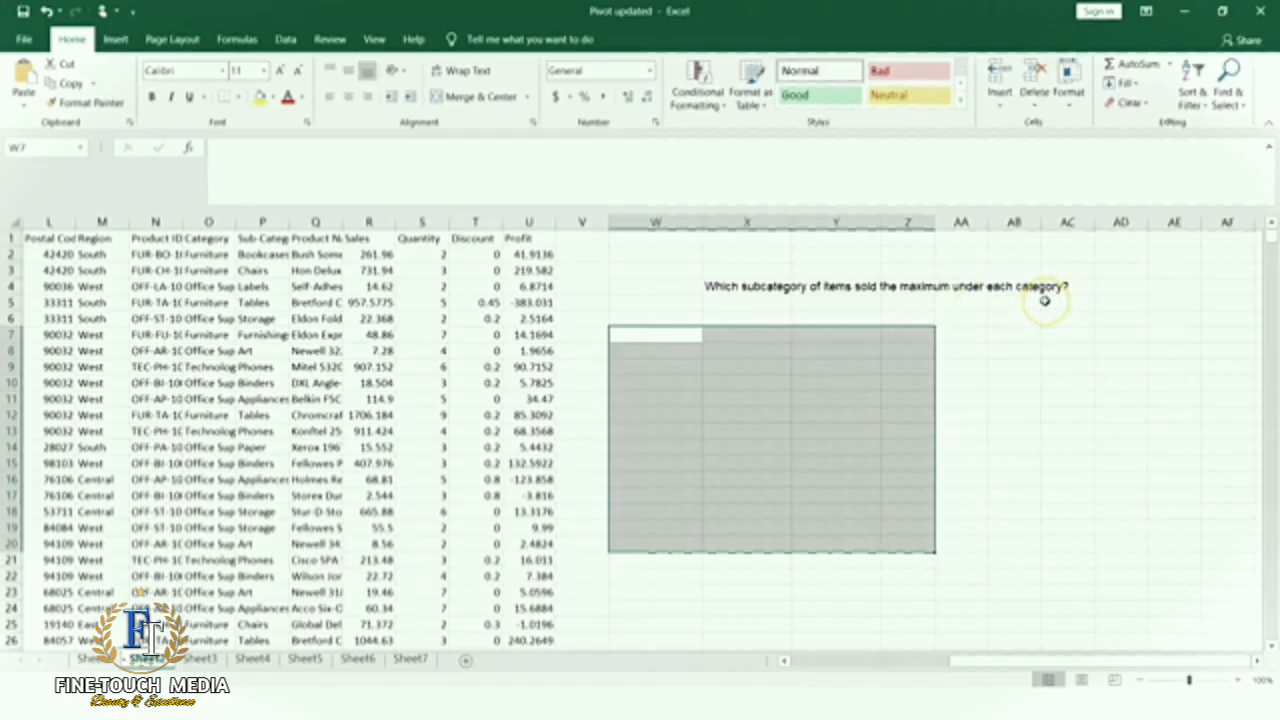
click(375, 238)
click(422, 238)
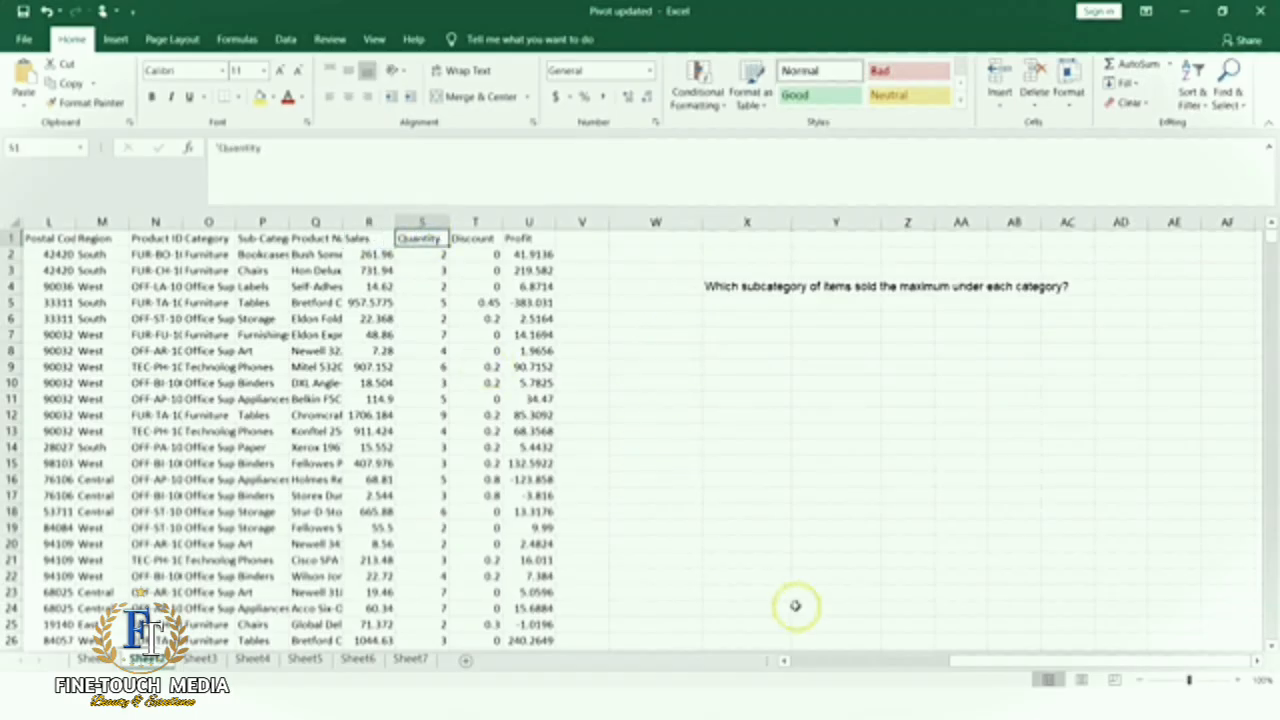
Insert a pivot table of the Sheet2 data, starting from A1, into the existing worksheet at cell W7.
click(810, 662)
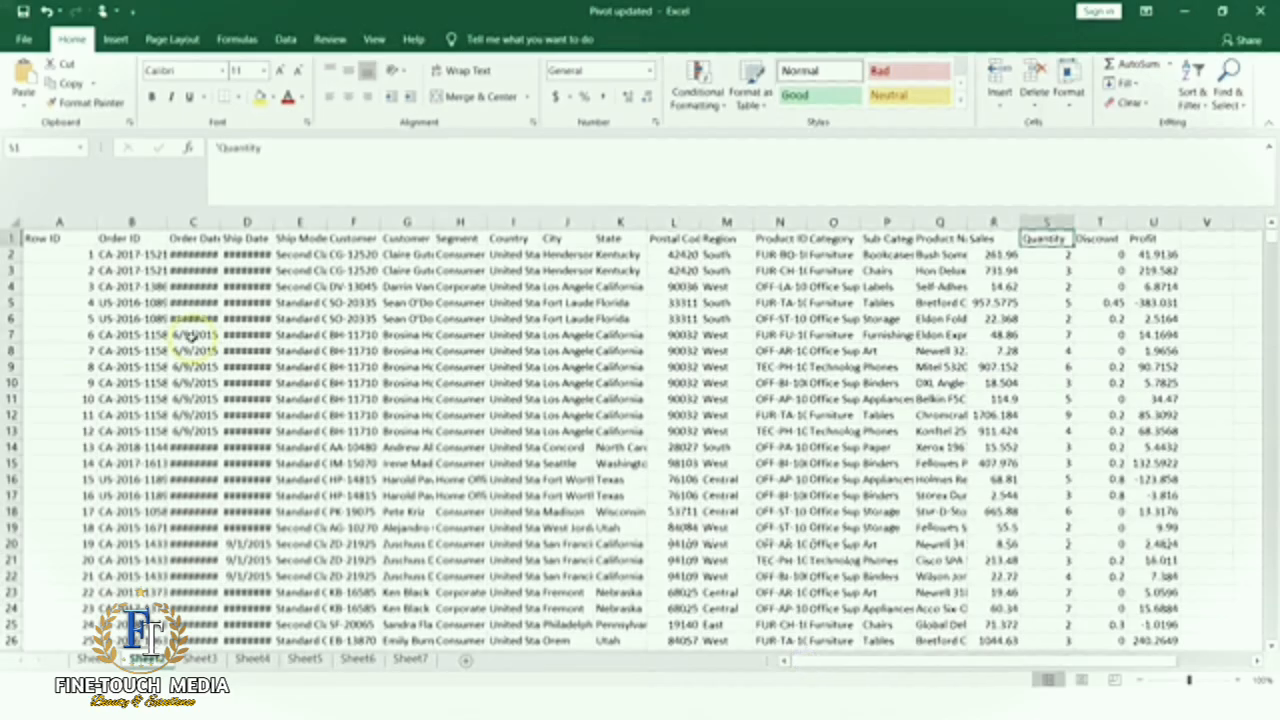
click(44, 240)
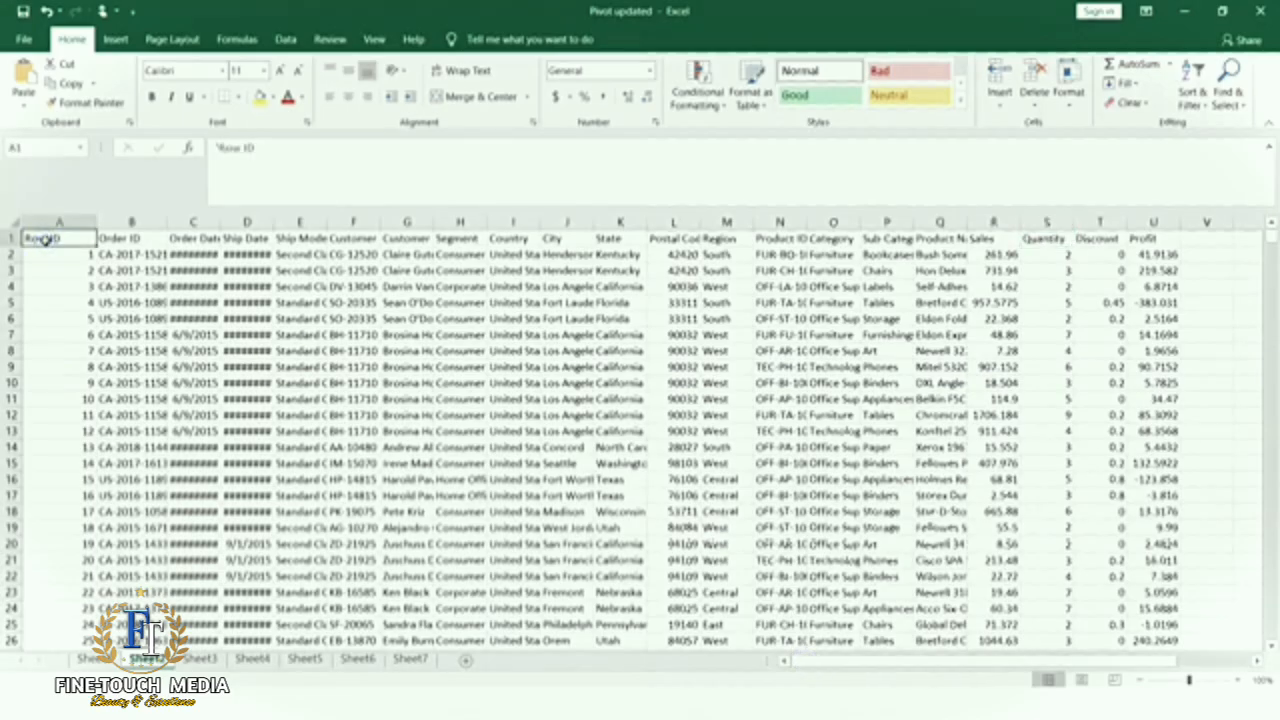
click(115, 39)
click(28, 75)
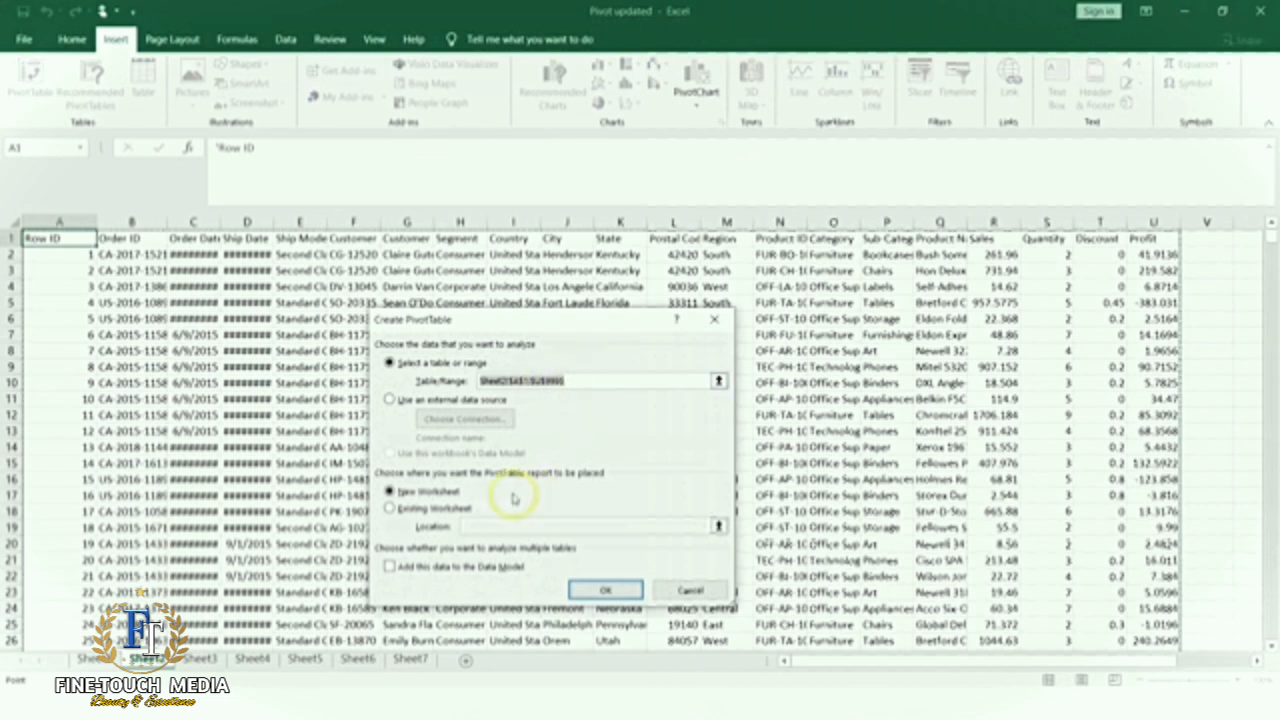
click(390, 509)
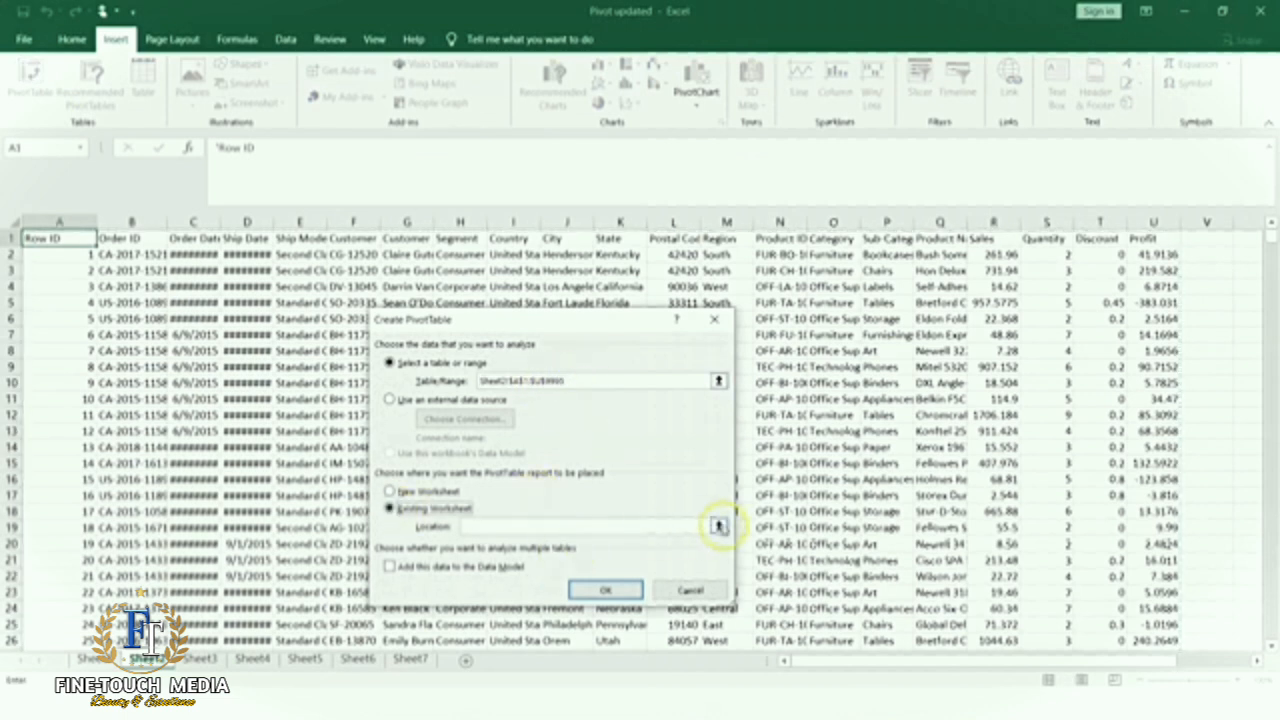
click(719, 526)
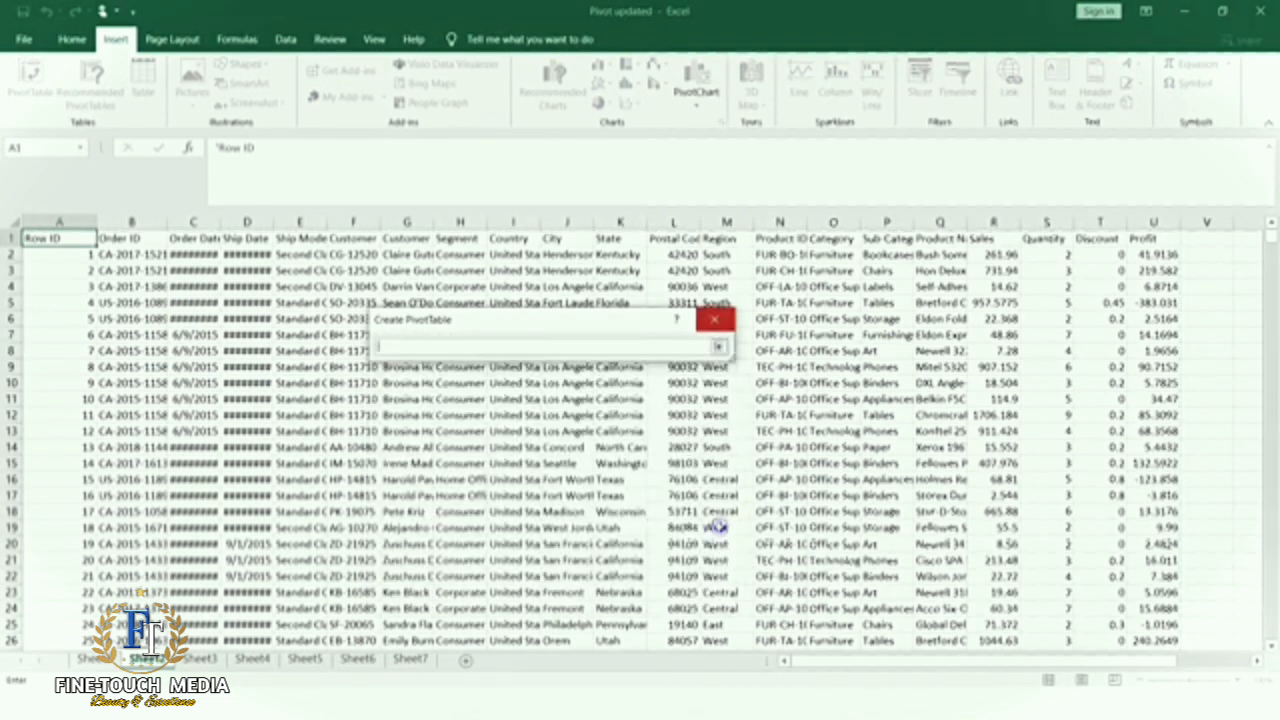
click(1256, 661)
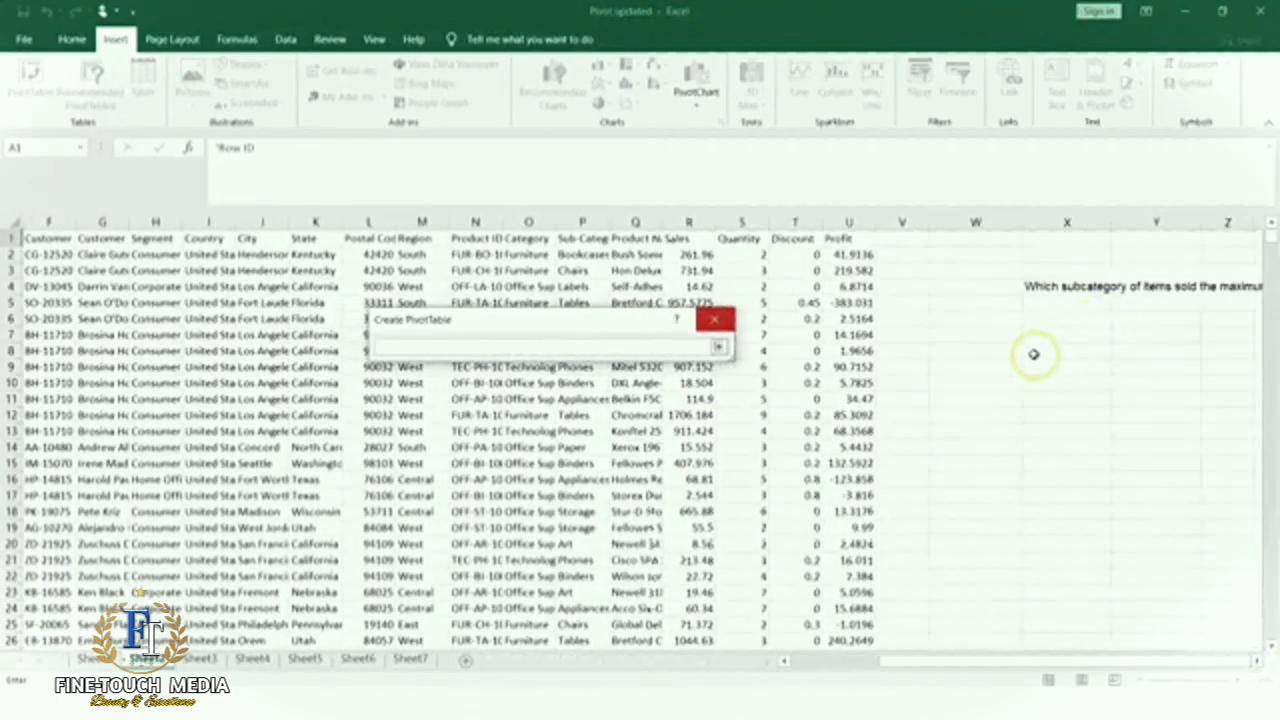
click(981, 335)
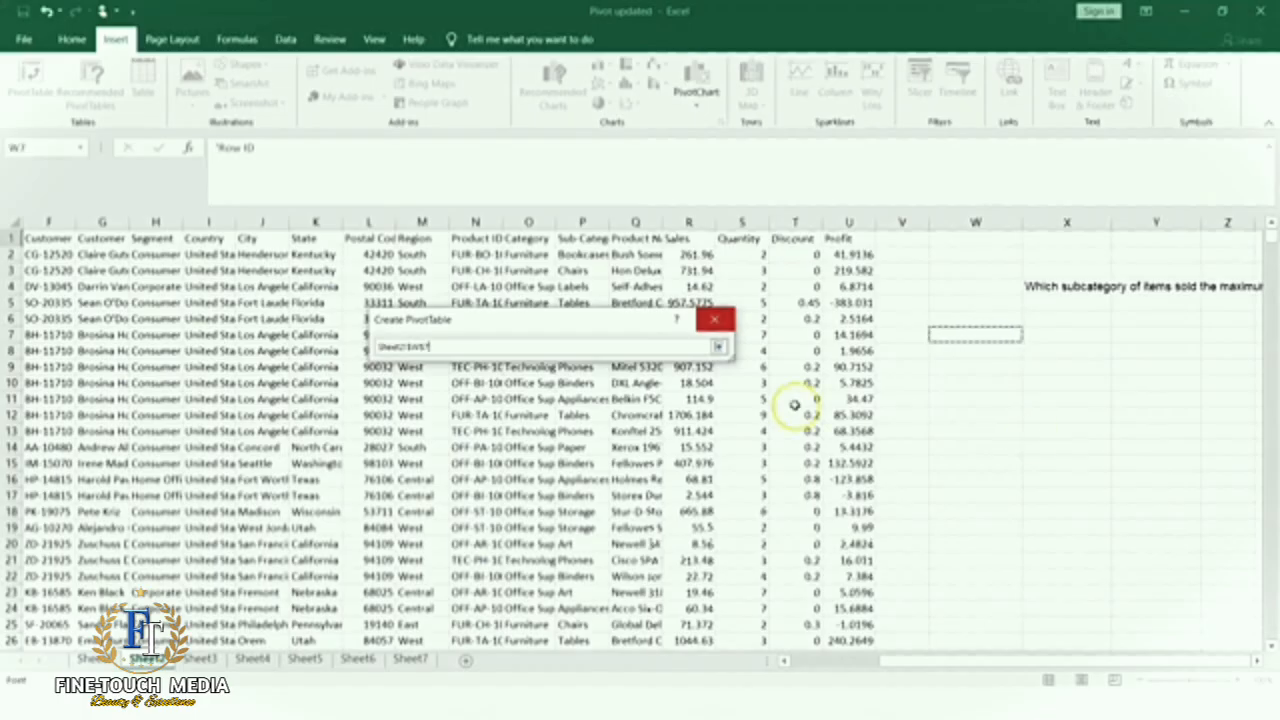
click(718, 346)
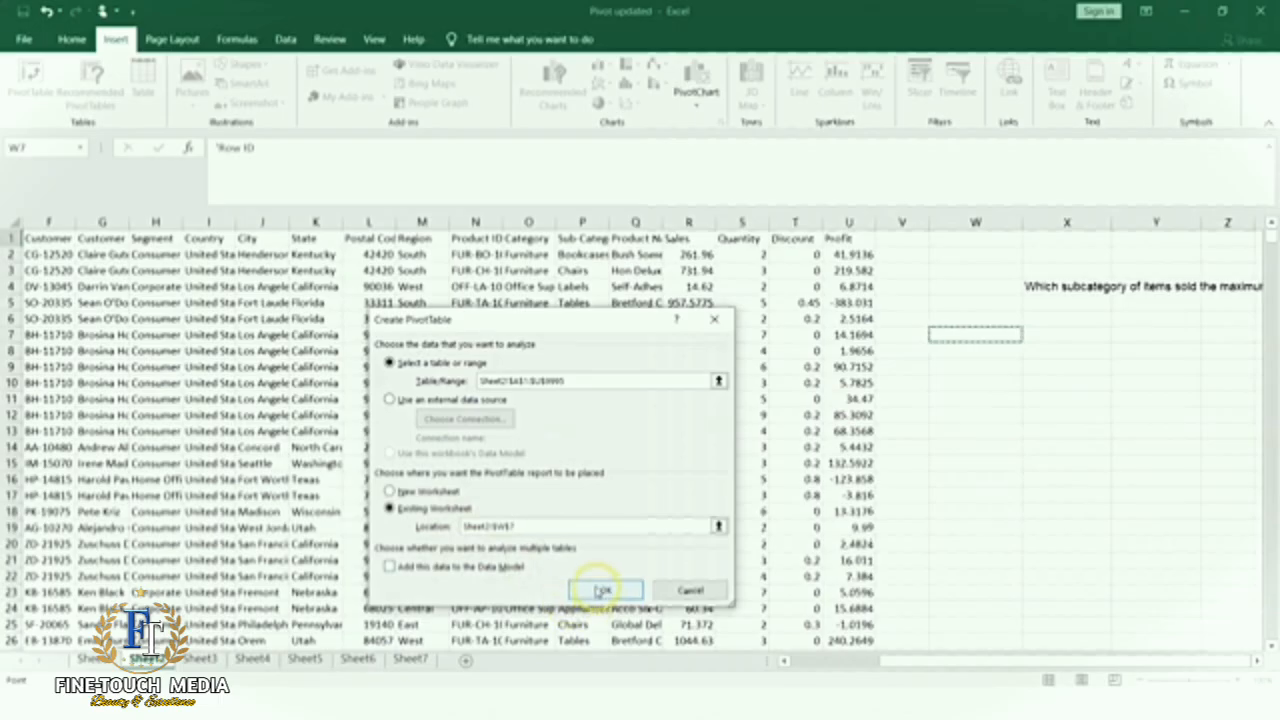
click(603, 590)
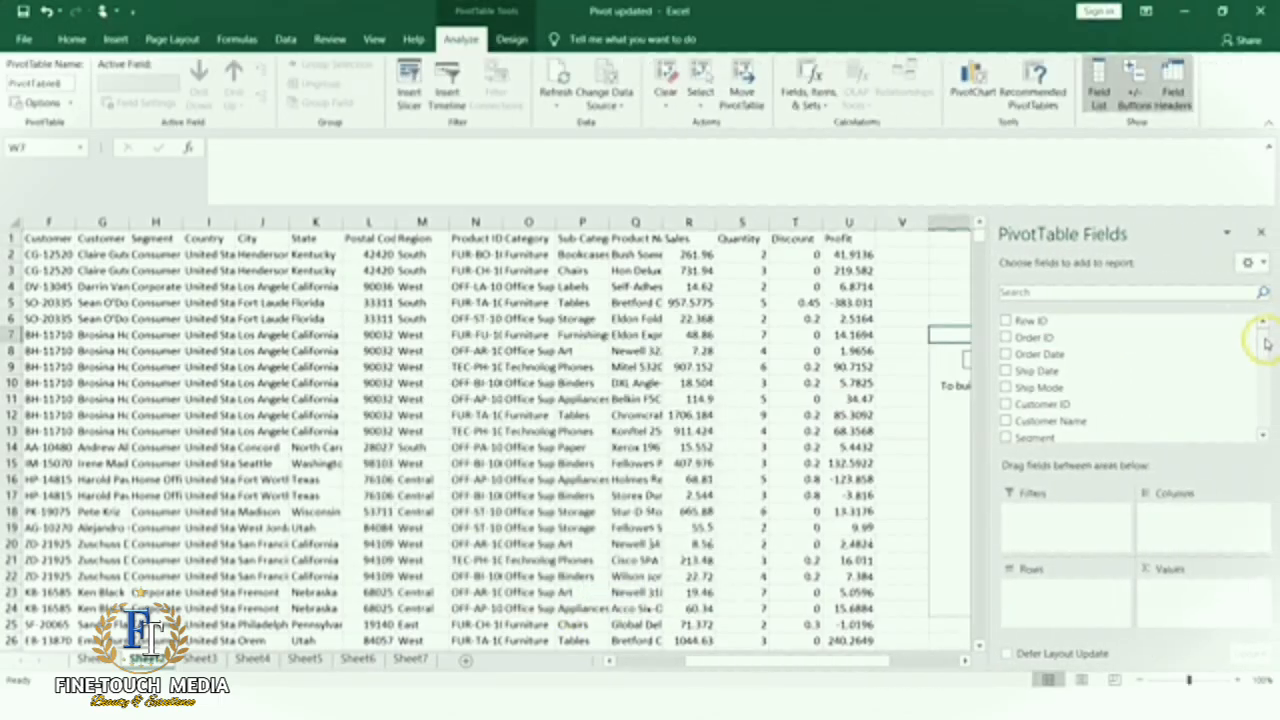
Add Category and Sub-Category as rows and Sum of Quantity as values to the W7 pivot table, then close the field list.
scroll(1264, 340, down, 2)
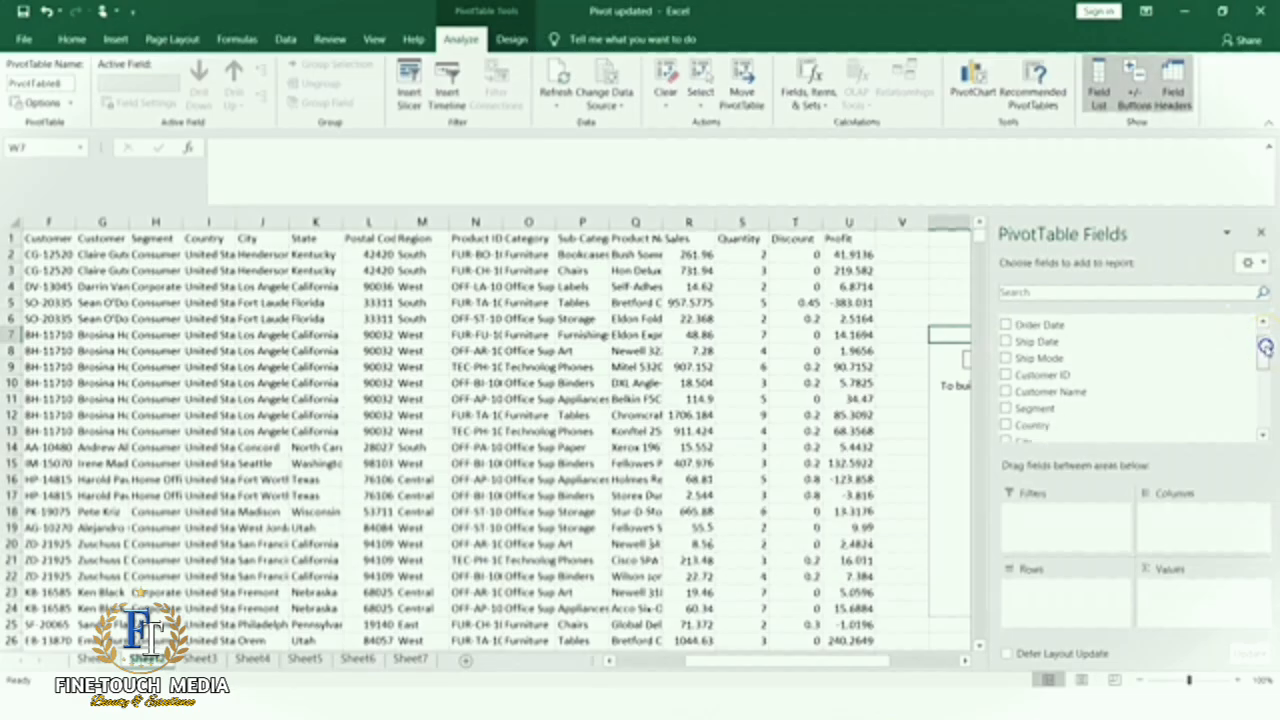
drag(1265, 346, 1267, 390)
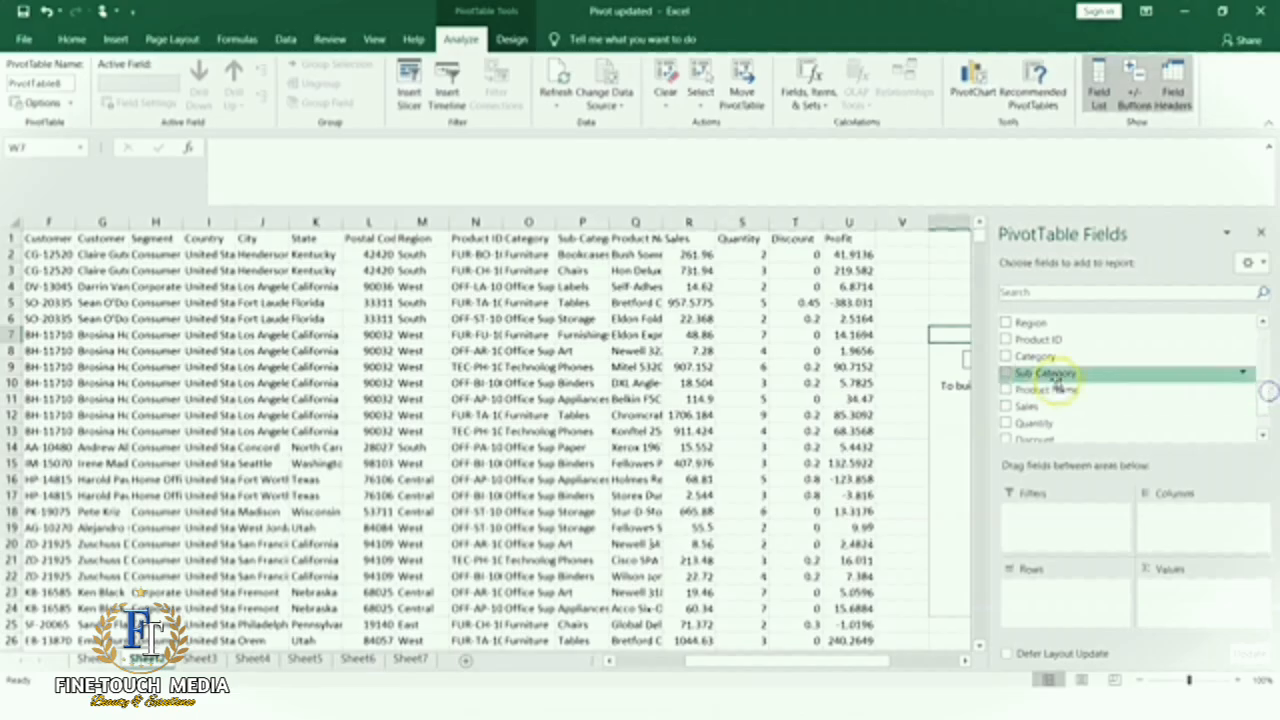
click(1006, 356)
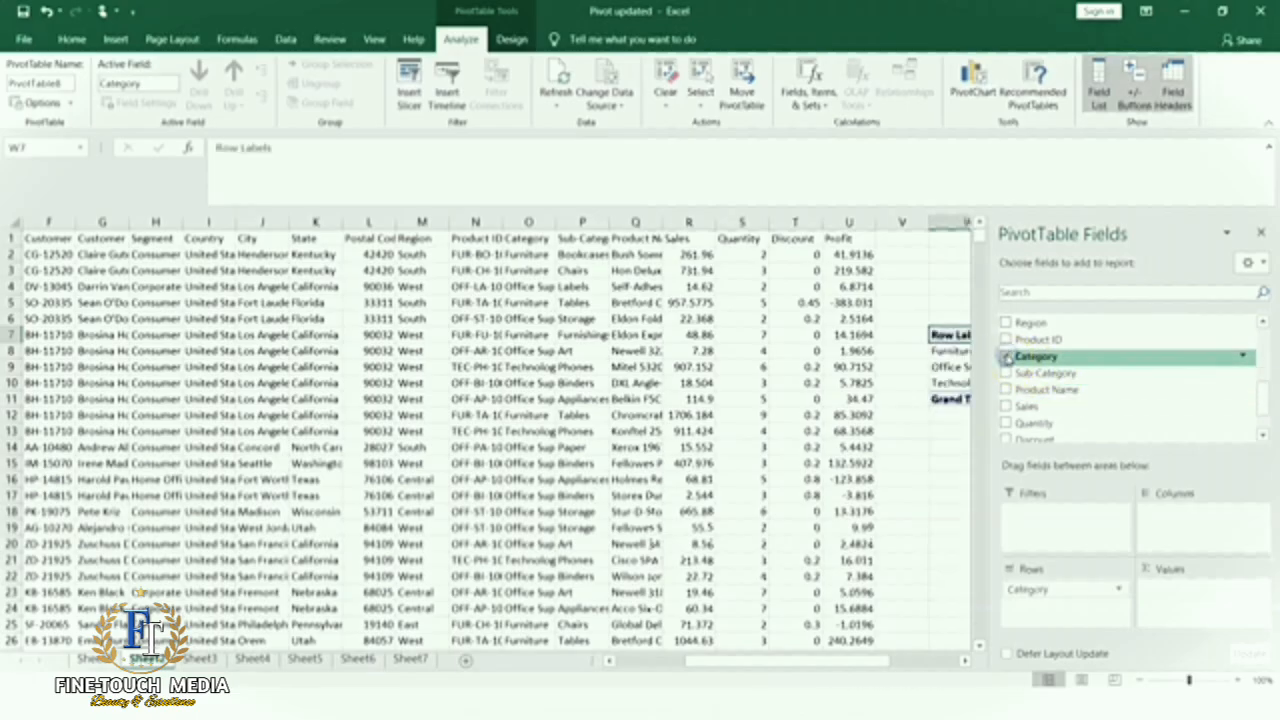
click(1244, 356)
click(970, 345)
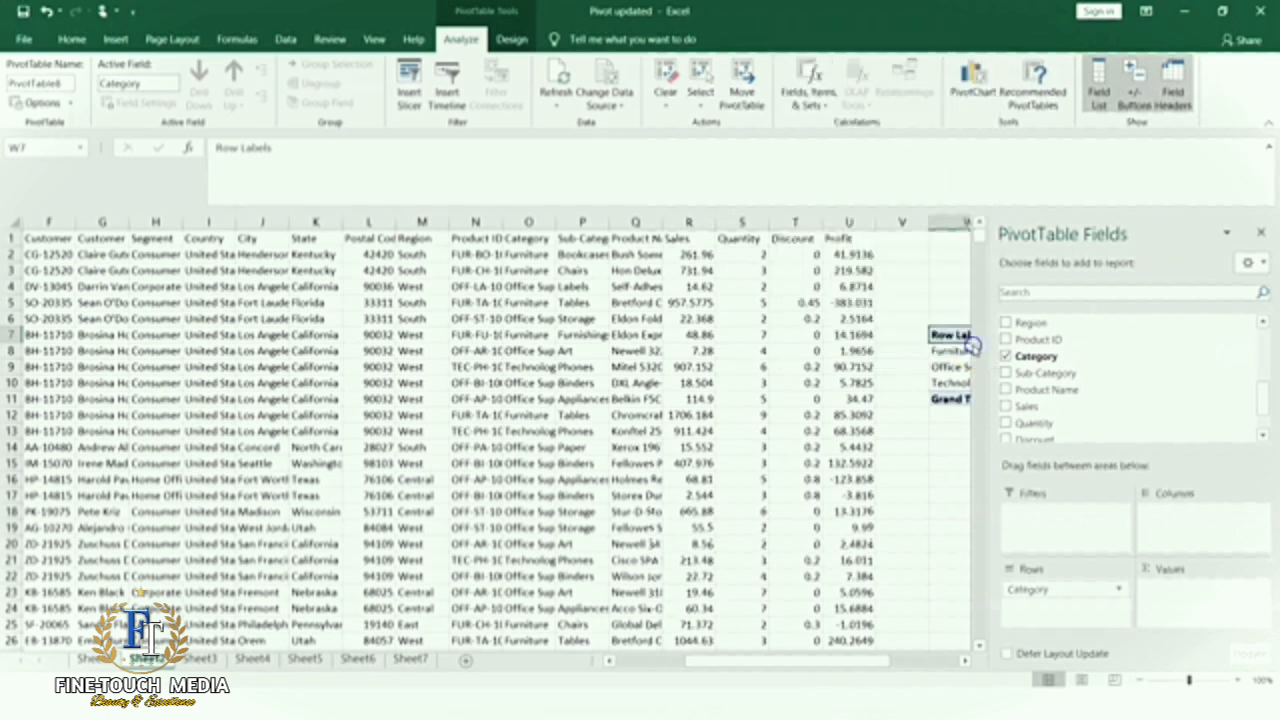
click(1007, 375)
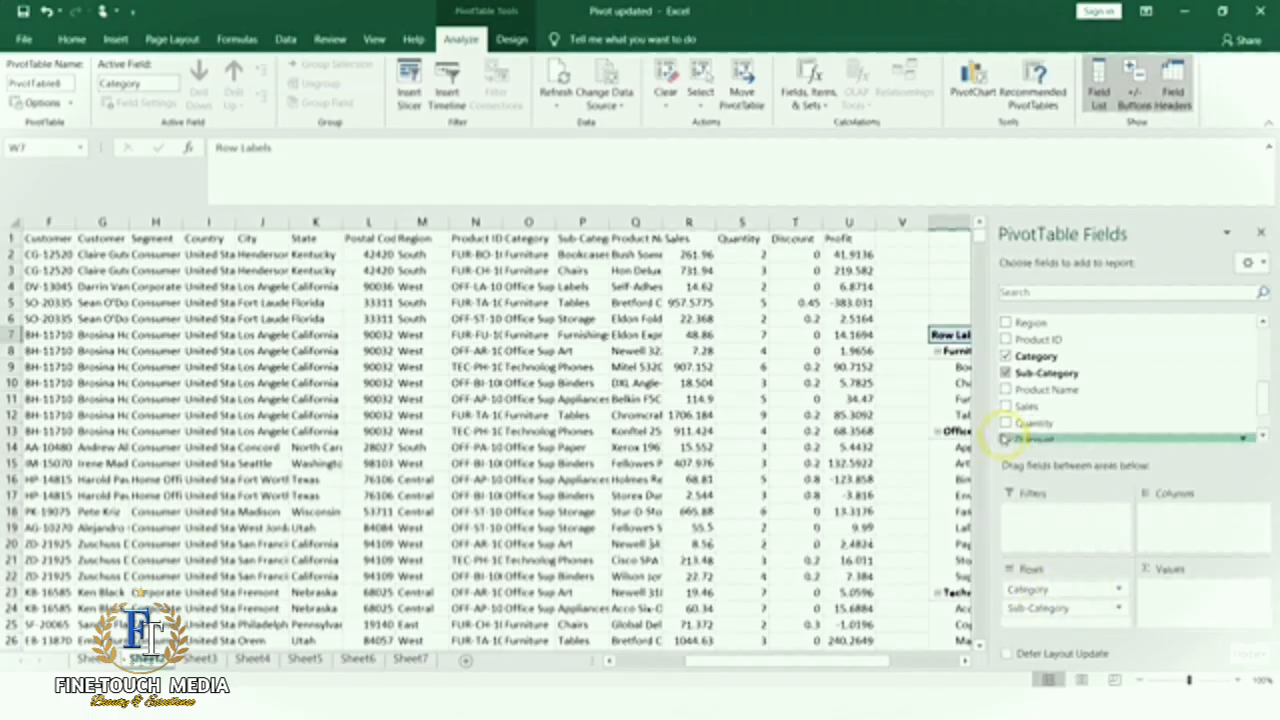
click(1007, 423)
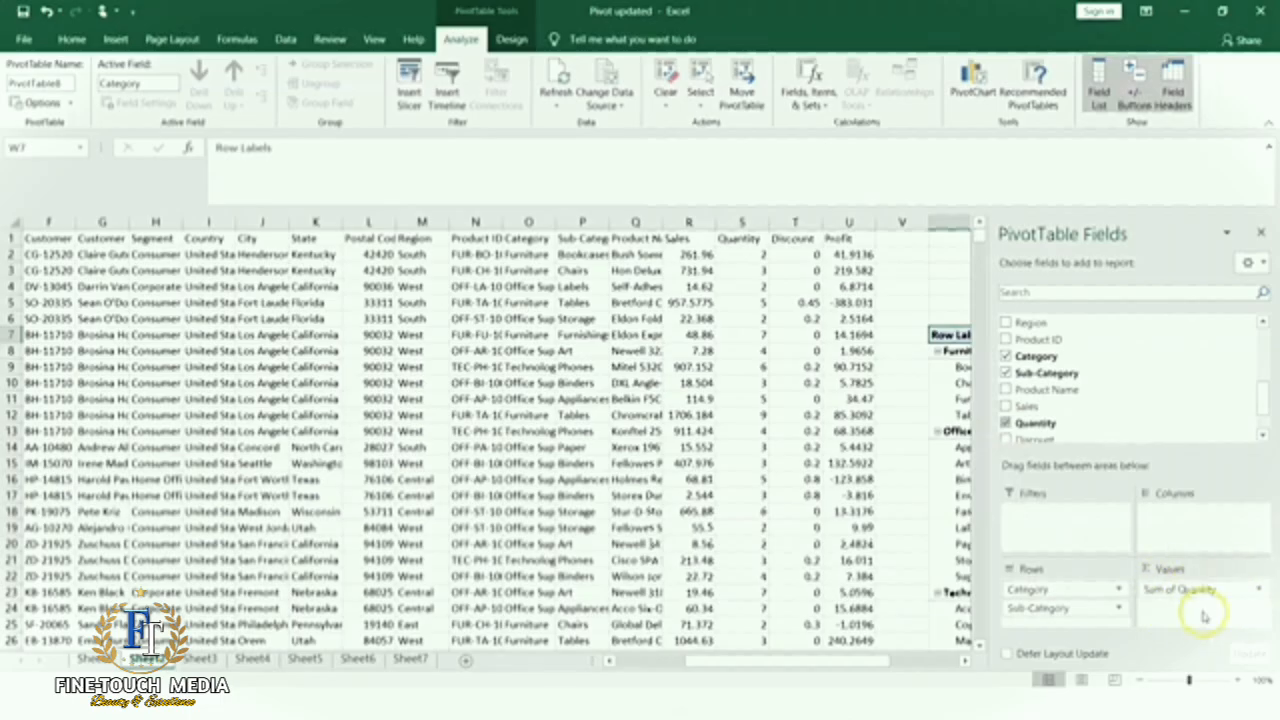
click(1262, 235)
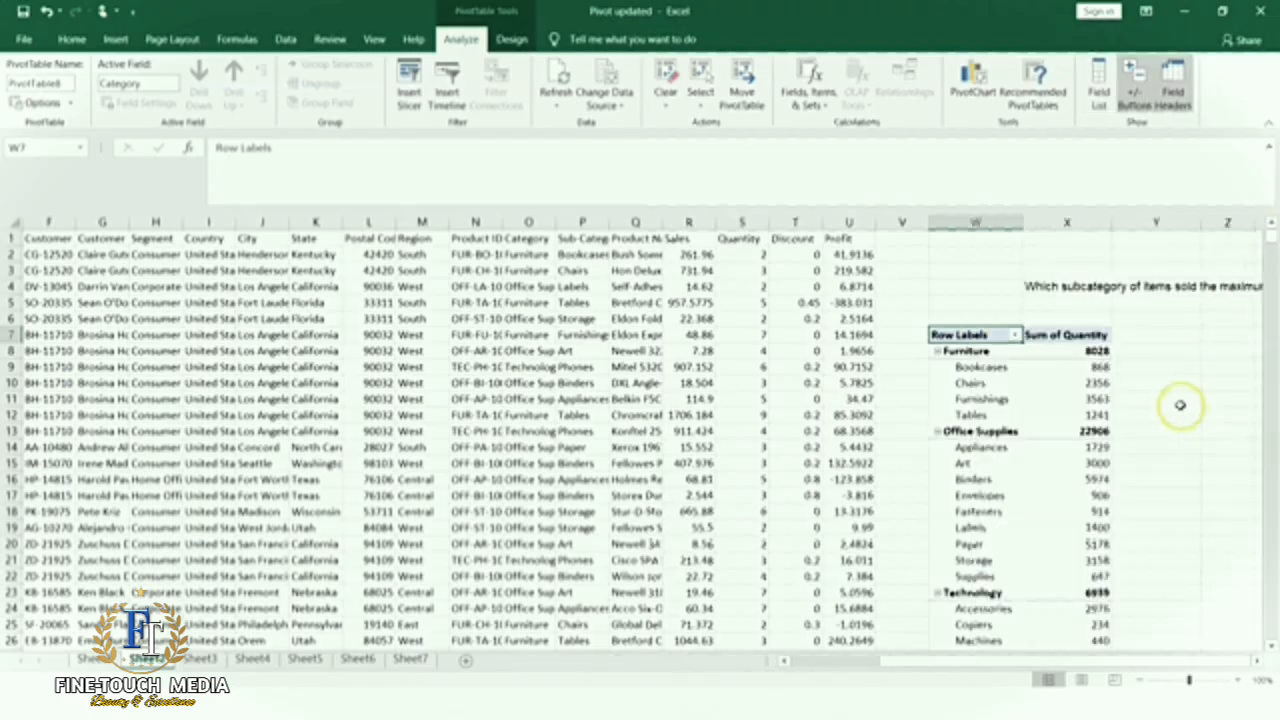
Collapse the Furniture, Office Supplies and Technology categories in the W7 pivot table and select cell W13 beneath it.
click(1257, 662)
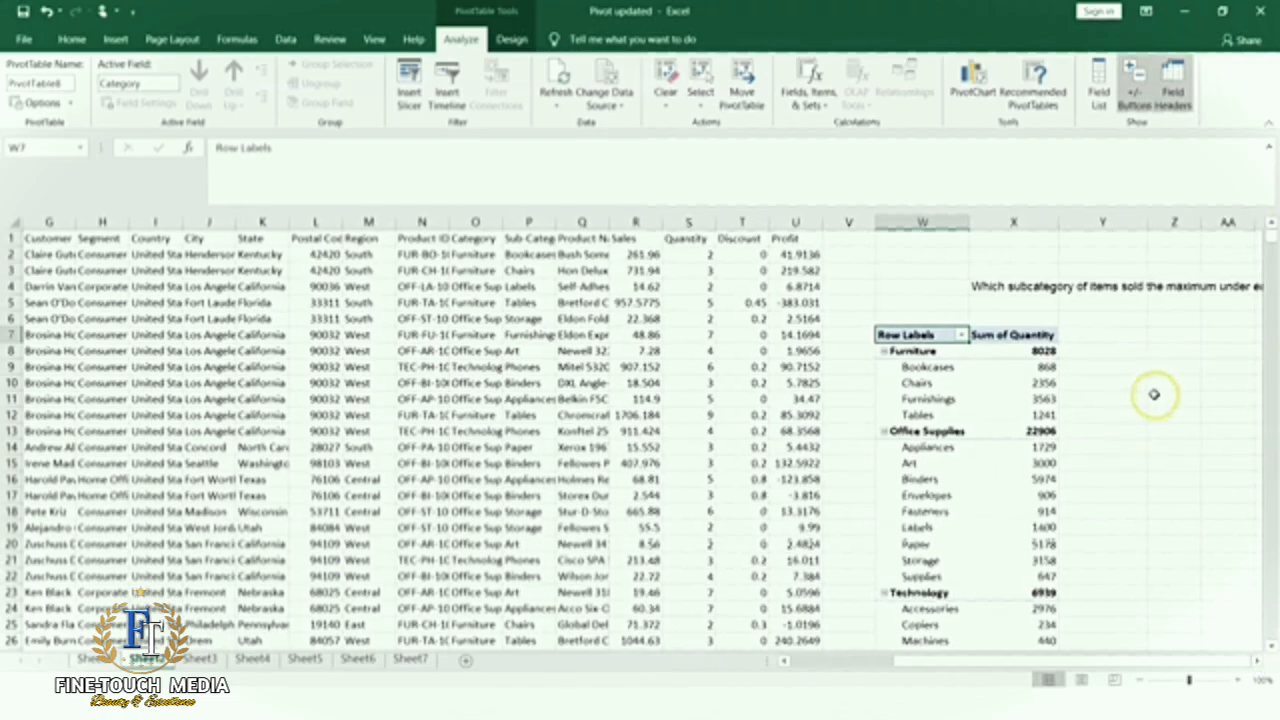
click(884, 351)
click(884, 368)
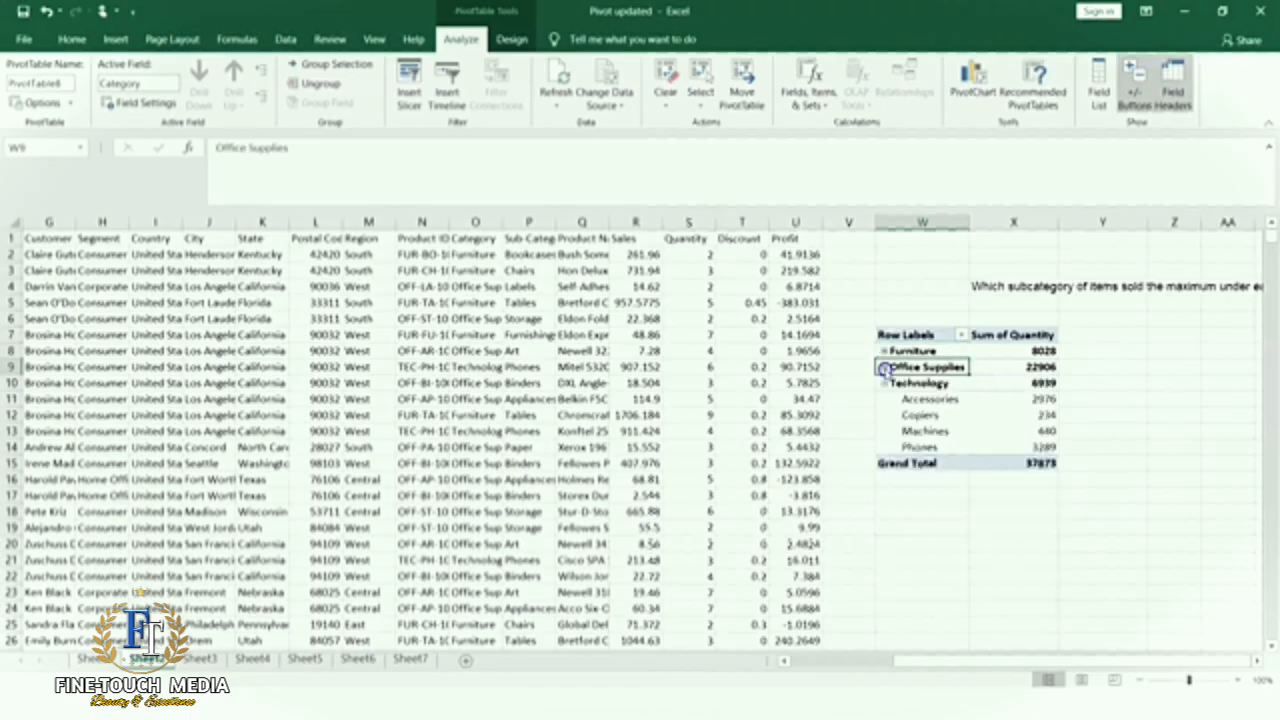
click(884, 384)
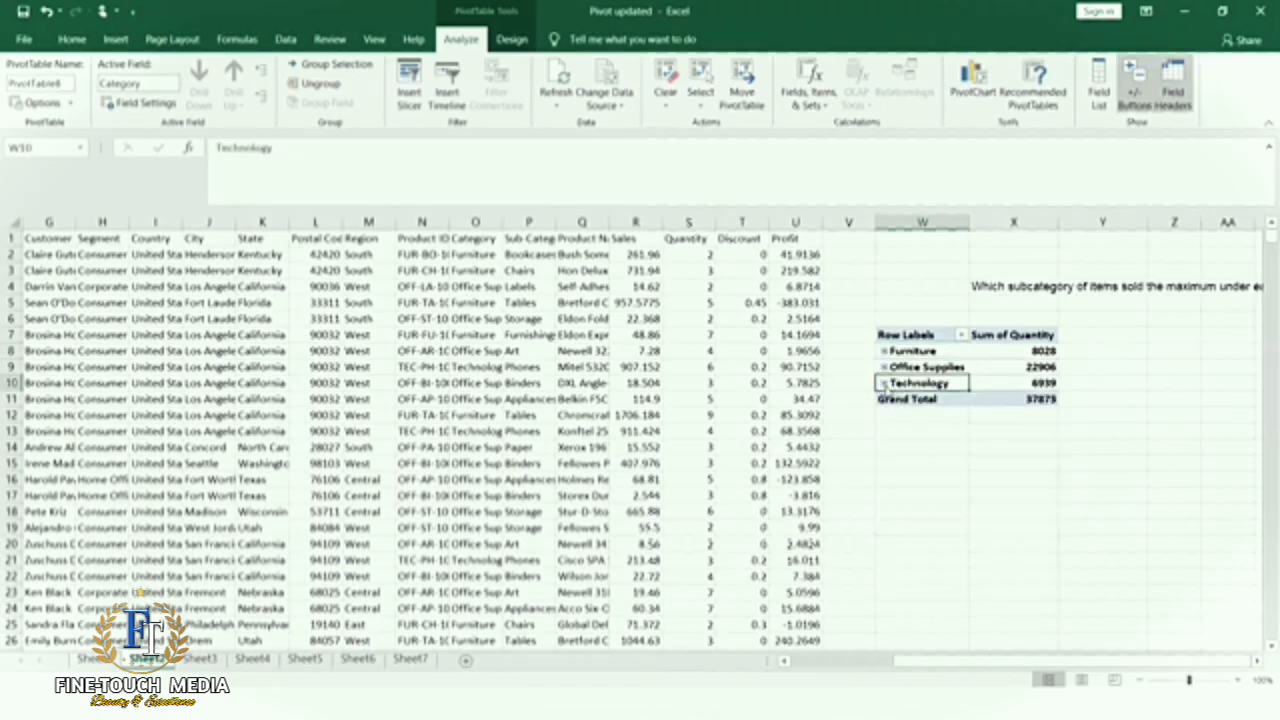
click(929, 430)
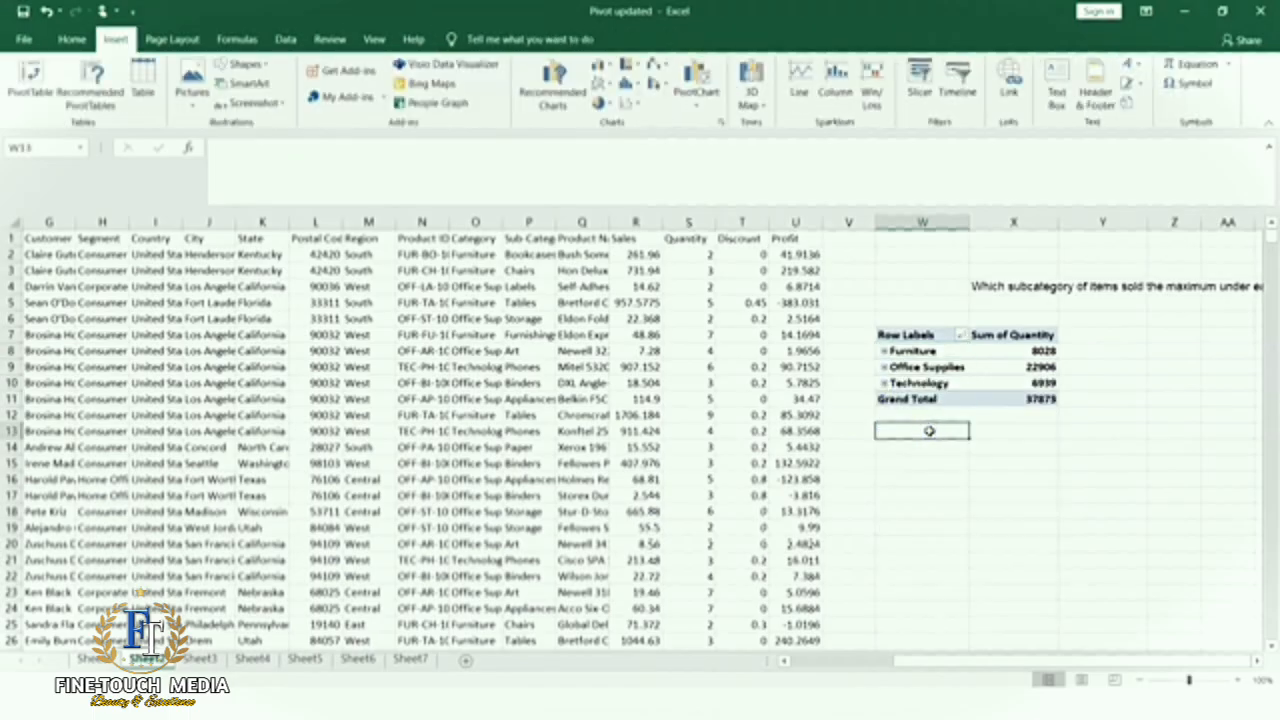
Insert a second pivot table of the Sheet2 data into the existing worksheet at cell W13.
click(805, 664)
click(52, 238)
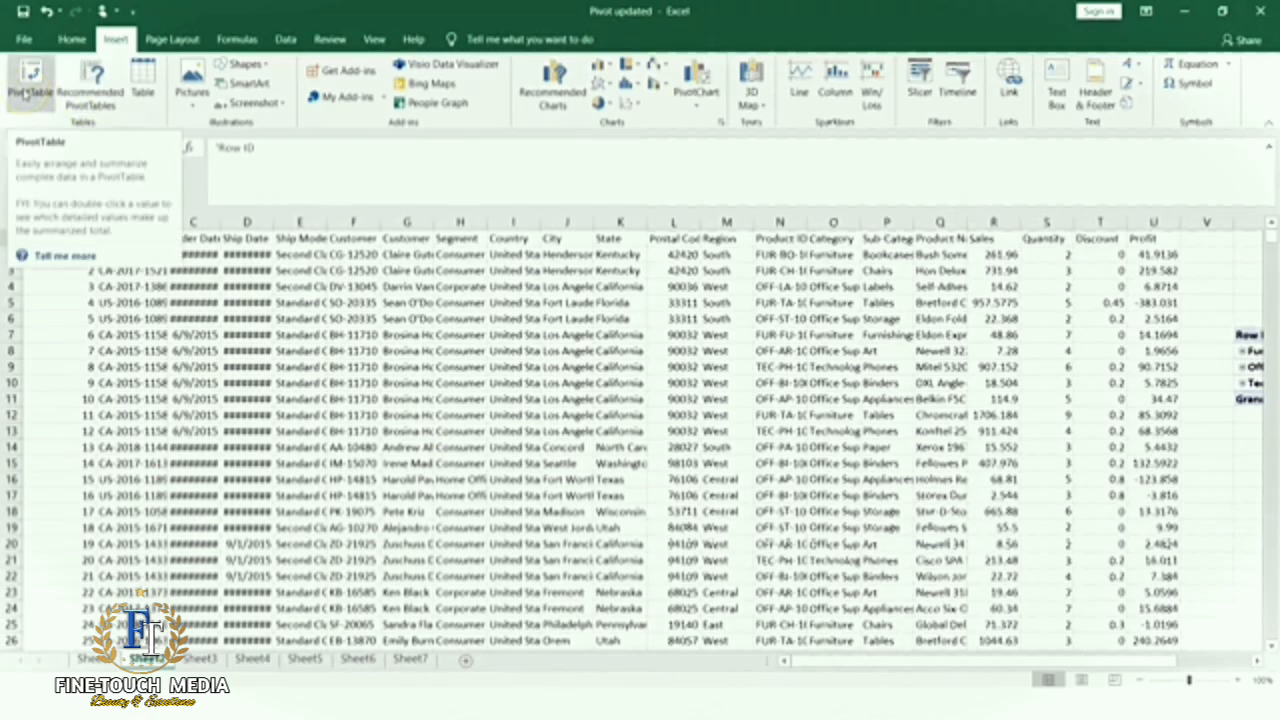
click(25, 92)
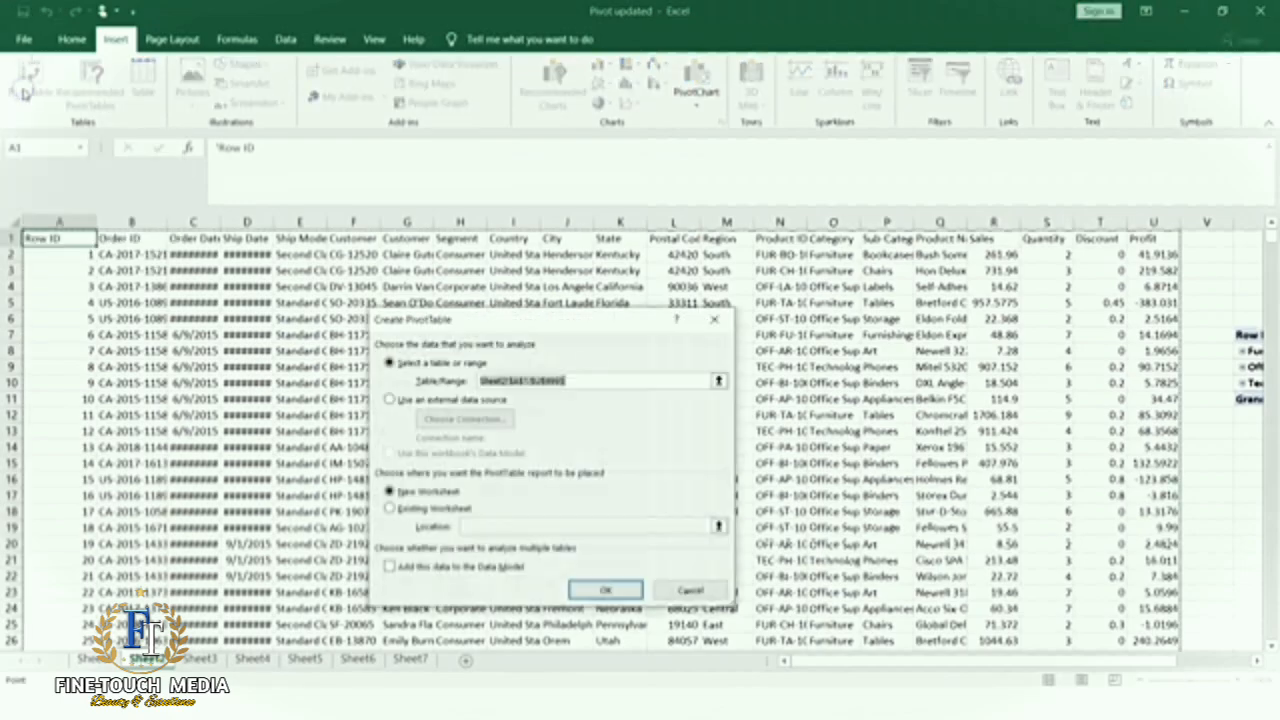
click(389, 509)
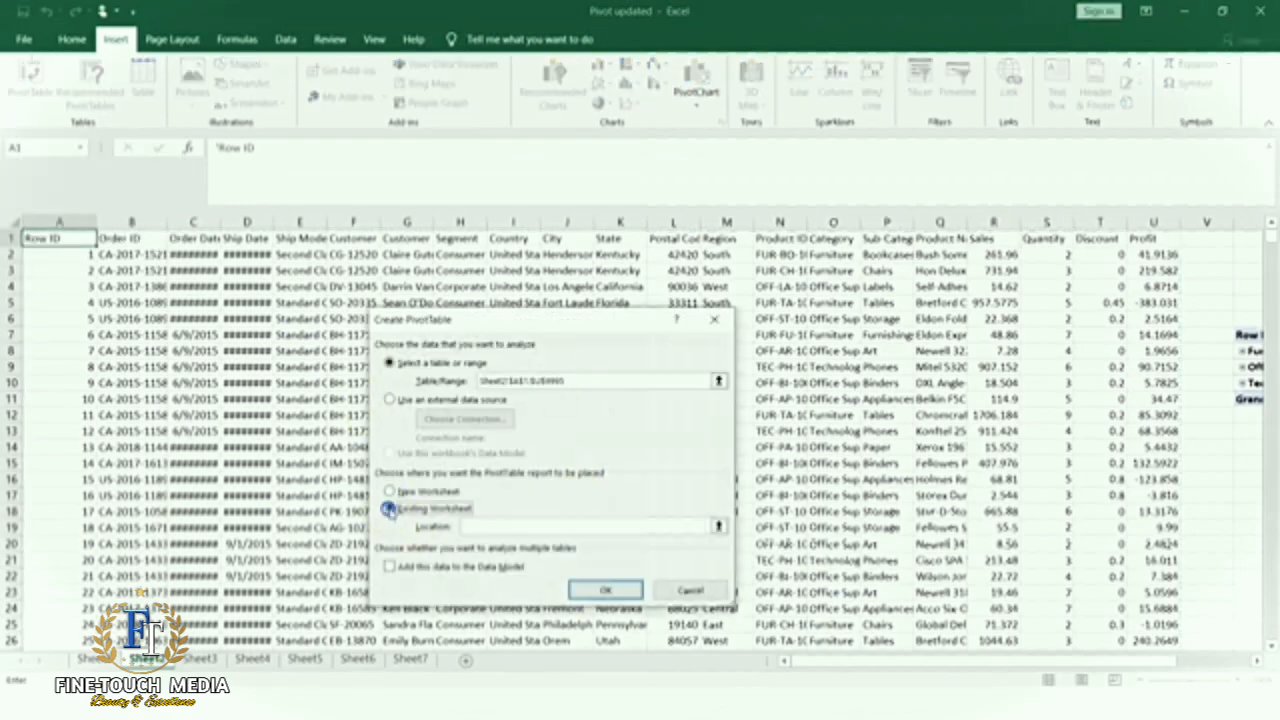
click(718, 526)
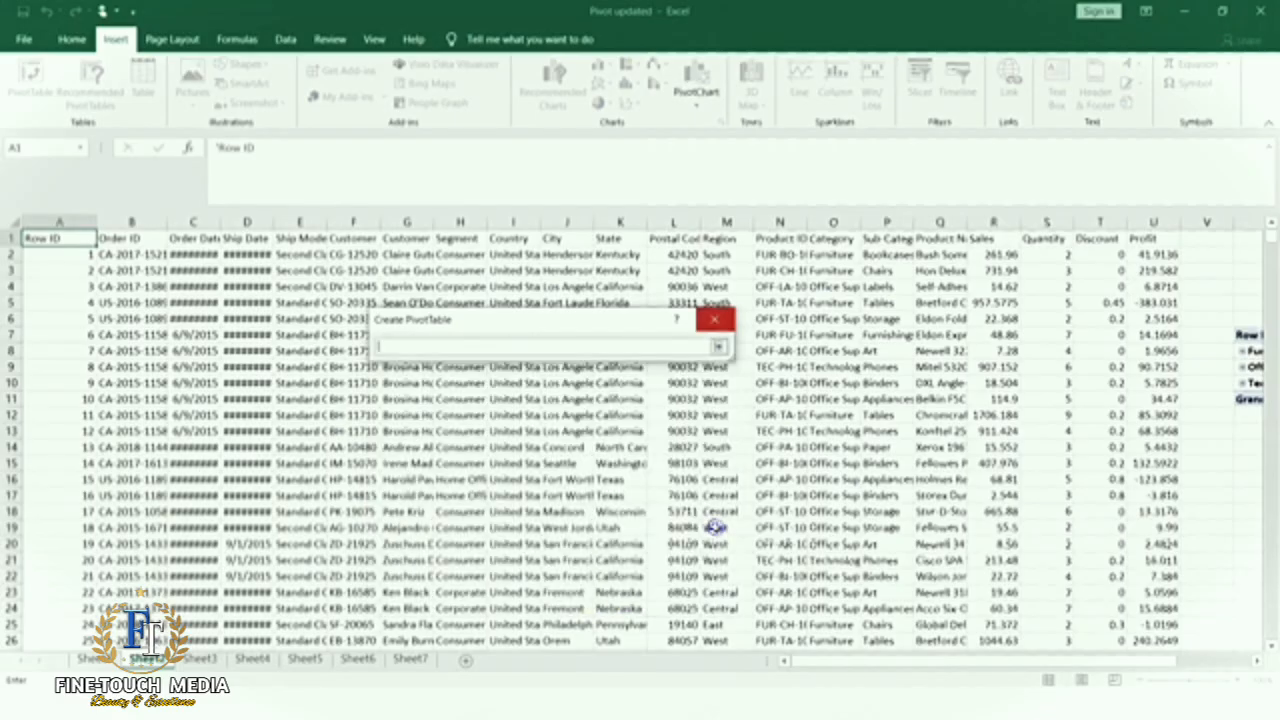
click(1248, 433)
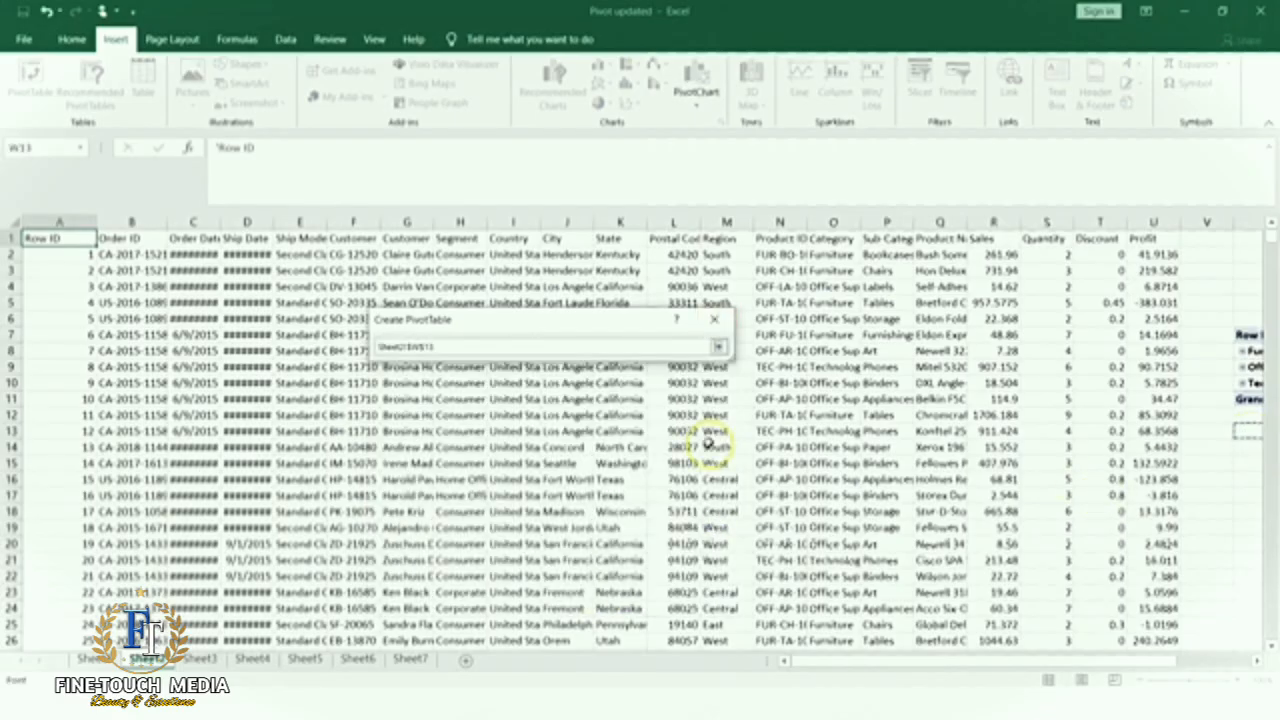
click(715, 317)
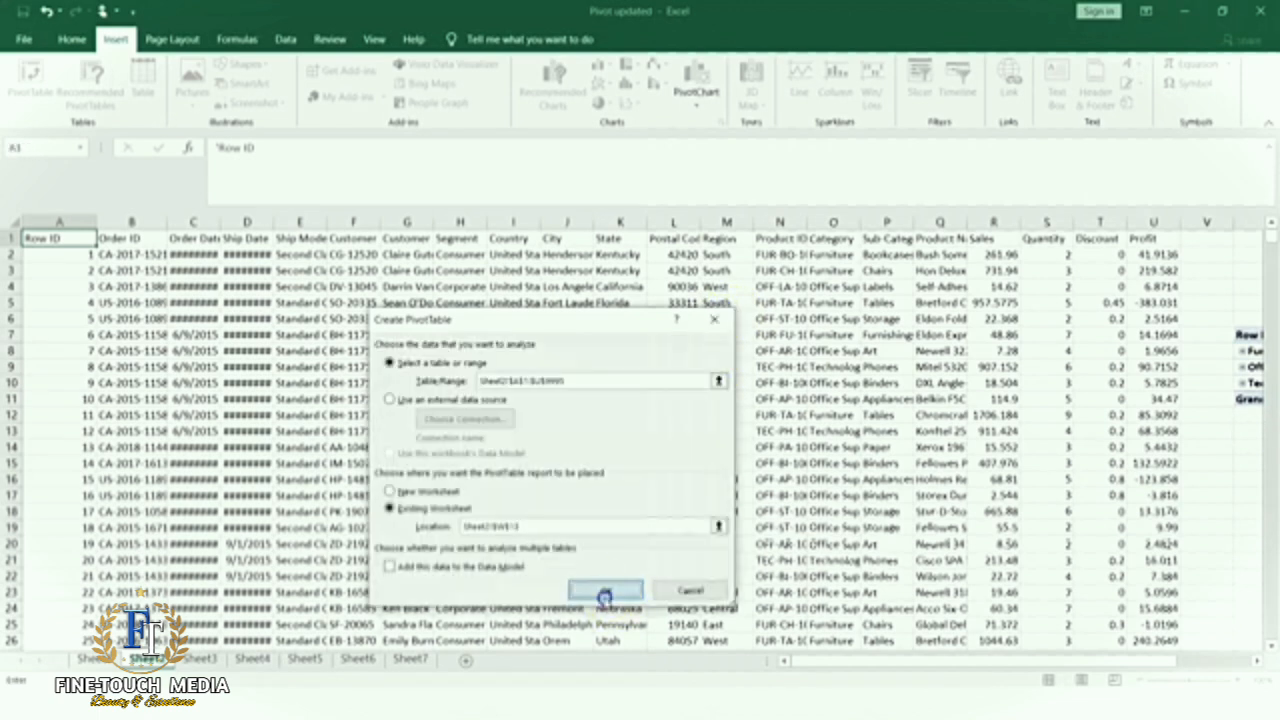
click(606, 590)
Add Category and Sub-Category as rows and Sum of Quantity as values to the W13 pivot table and close the field list.
drag(1268, 333, 1265, 405)
click(1006, 337)
click(1006, 354)
click(1006, 404)
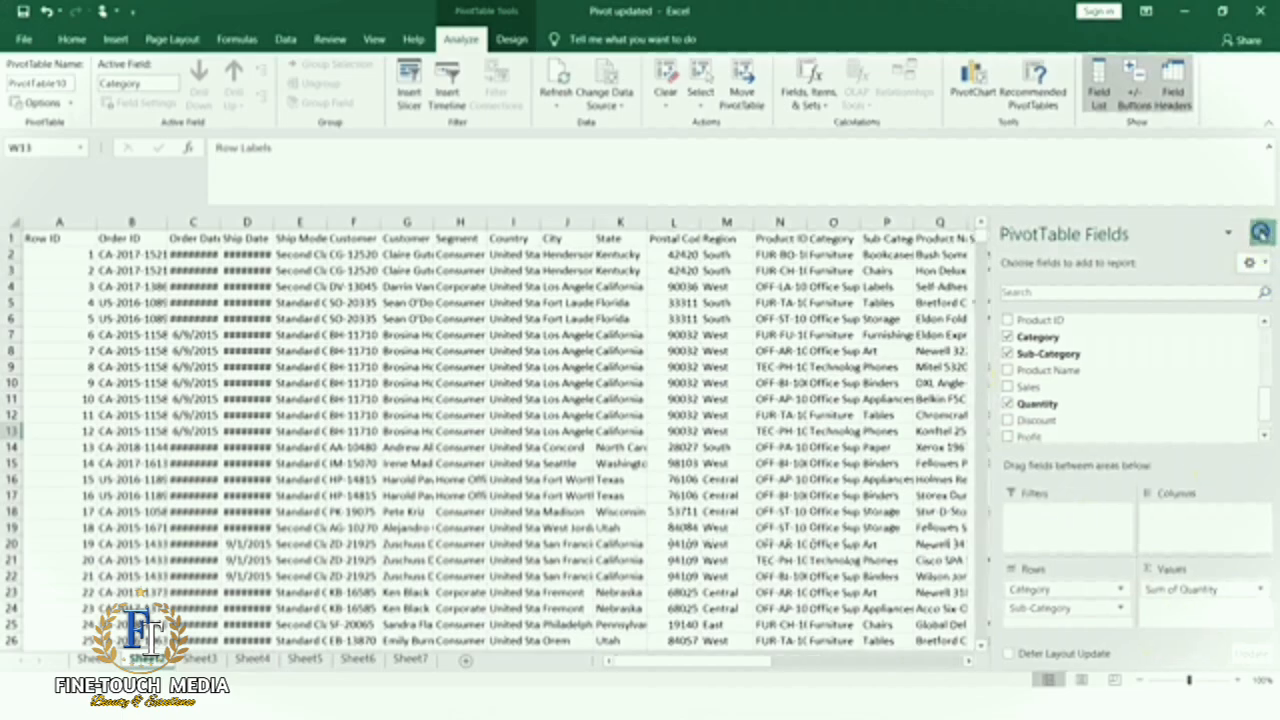
click(1261, 232)
scroll(1257, 662, right, 4)
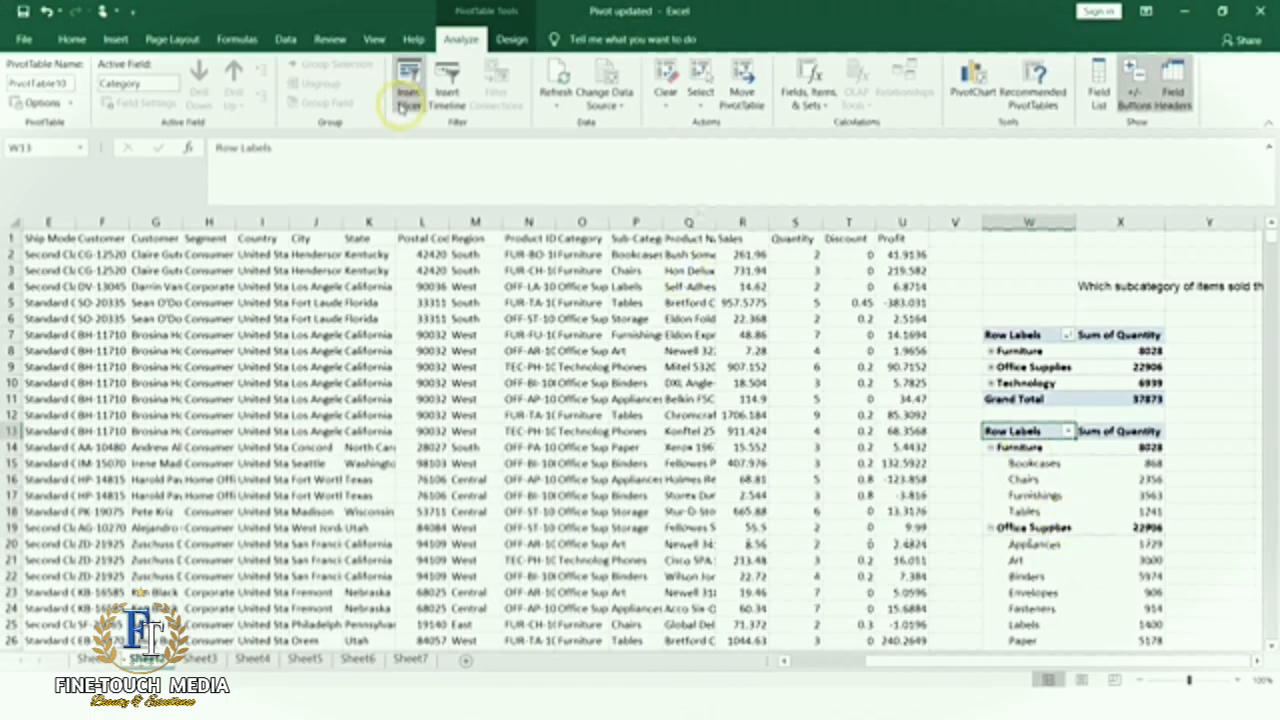
Insert a Sub-Category slicer for the W13 pivot table.
click(401, 107)
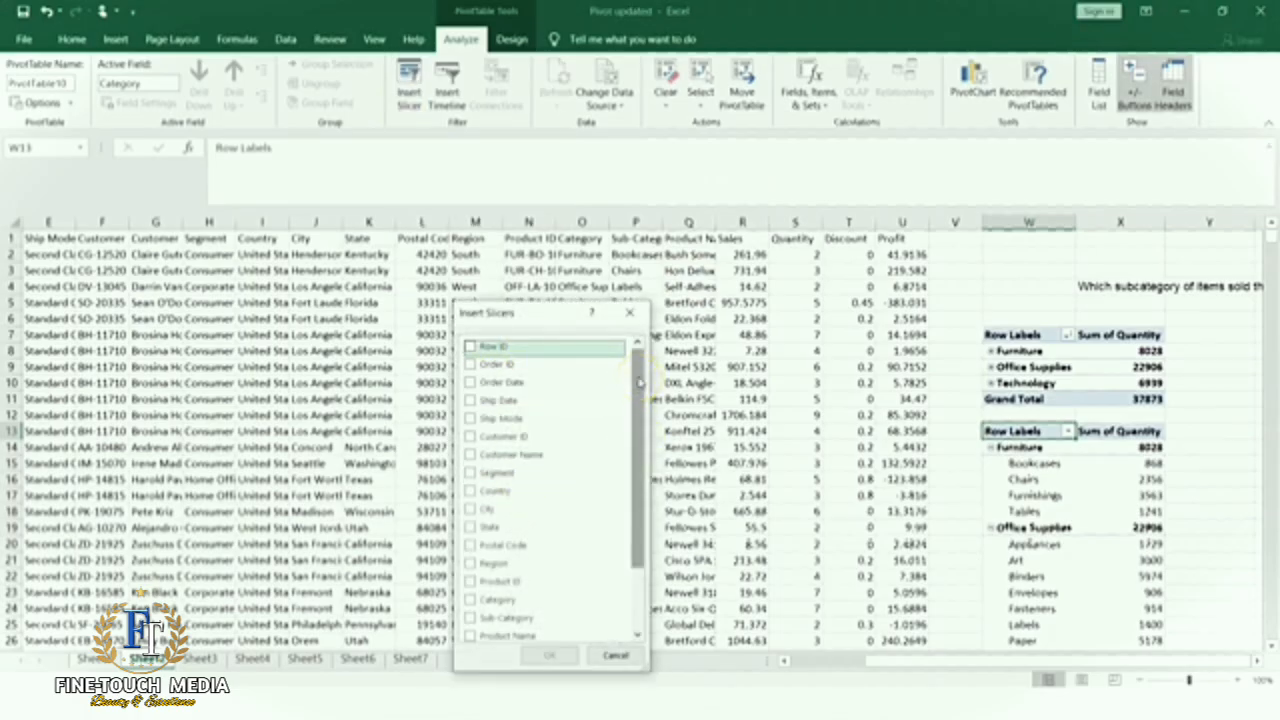
drag(639, 381, 648, 510)
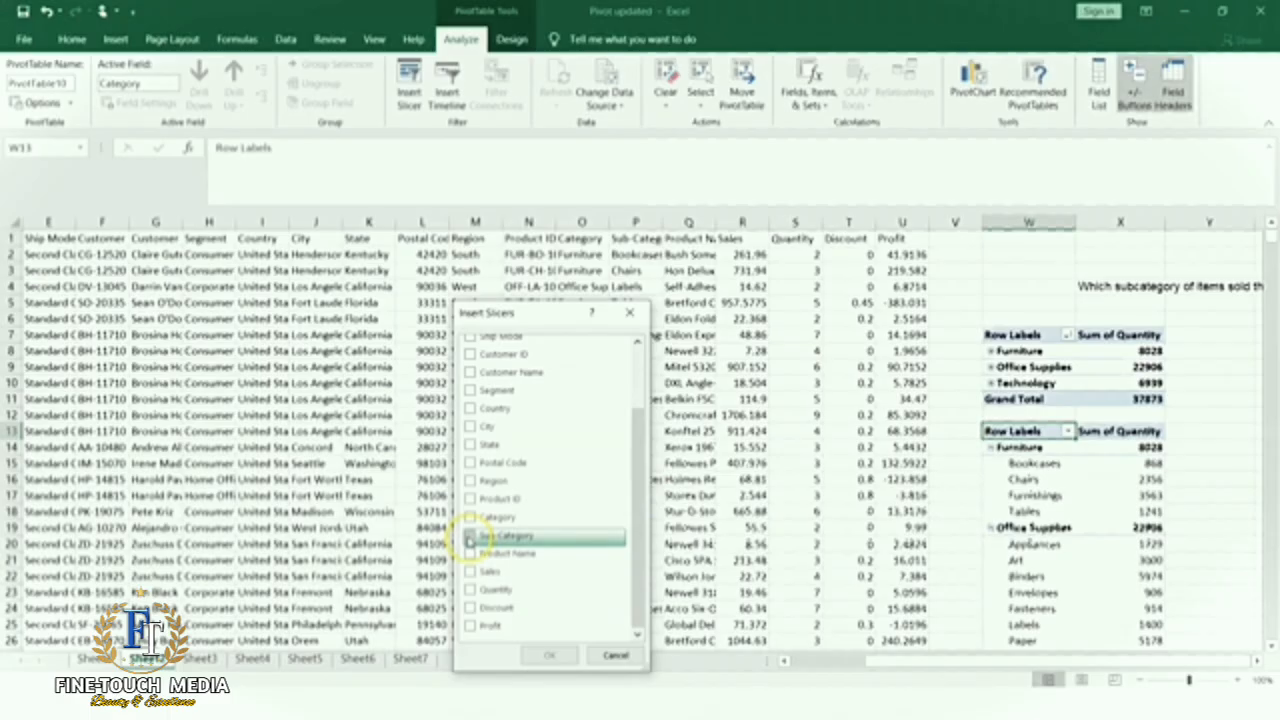
click(469, 540)
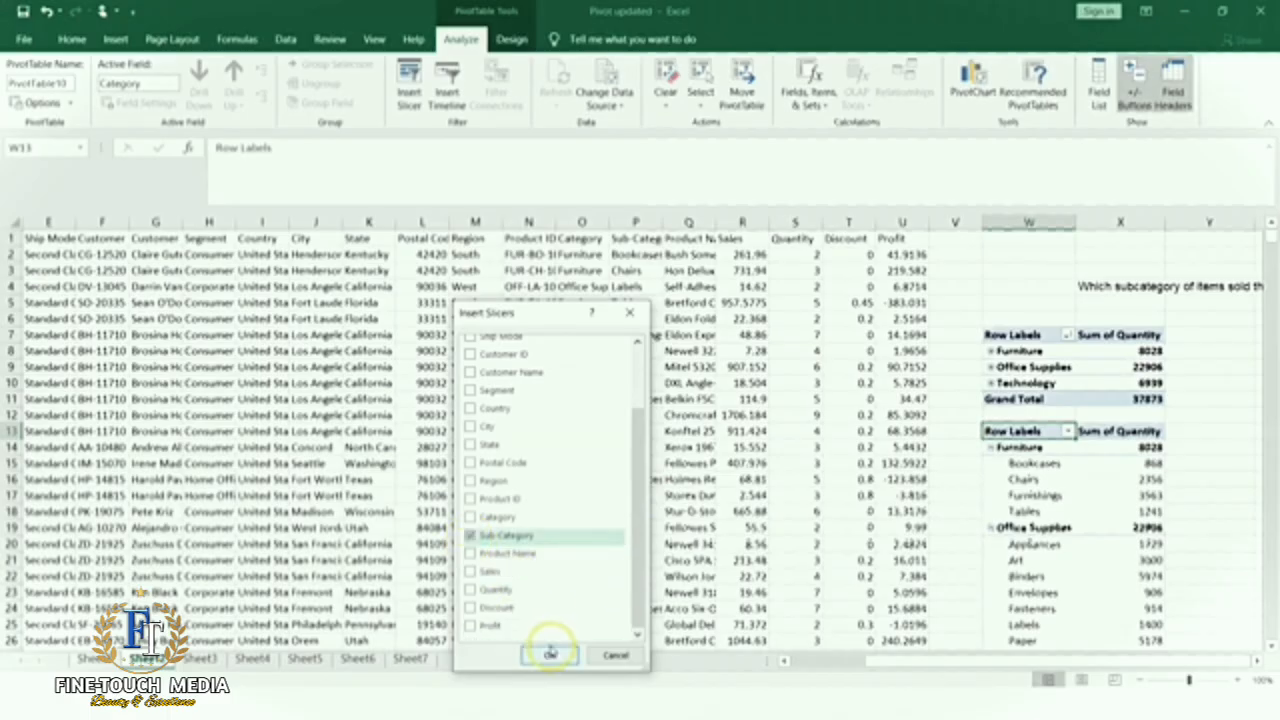
click(548, 655)
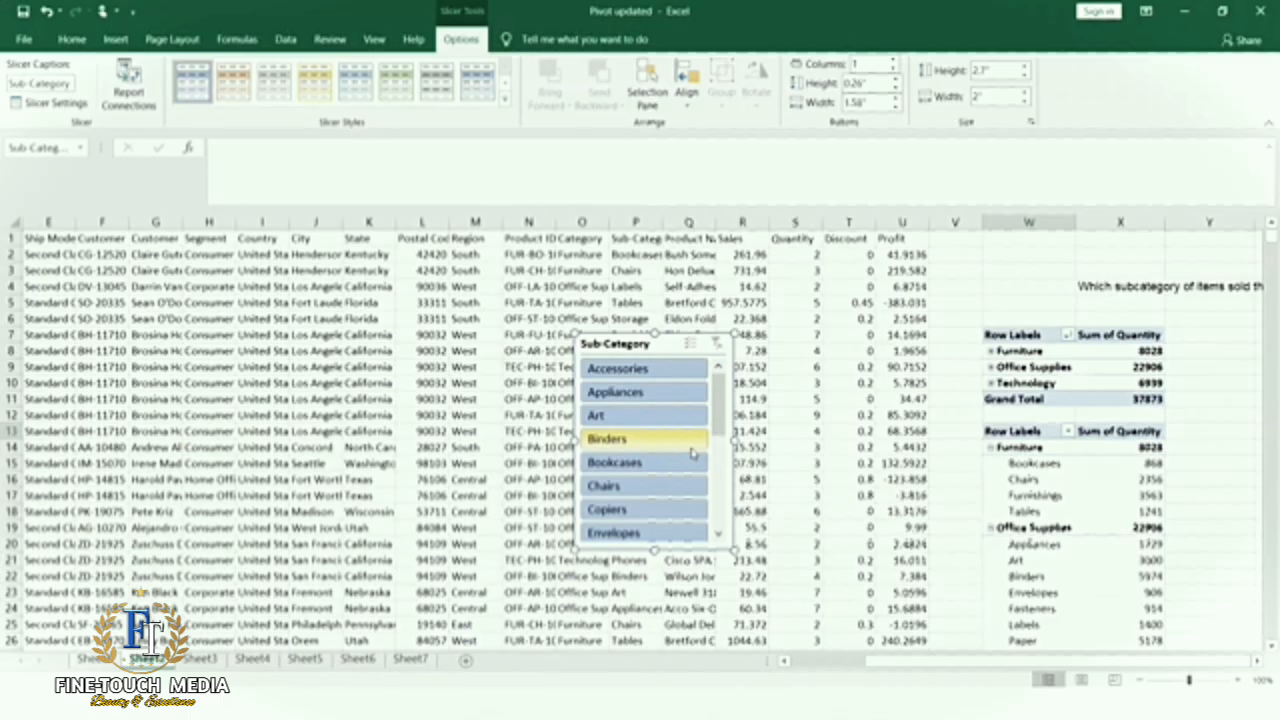
Filter the lower pivot table to Furnishings with the Sub-Category slicer and try to expand Office Supplies in the upper pivot table.
drag(717, 398, 717, 448)
click(640, 440)
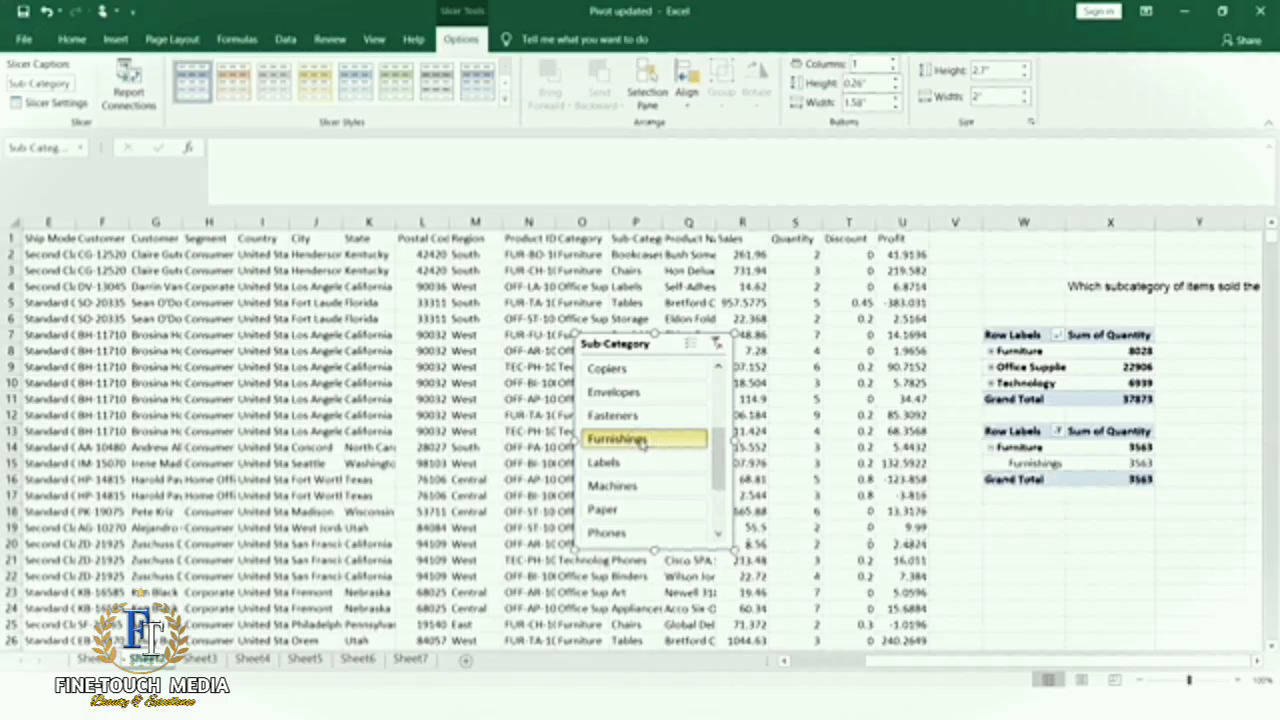
double_click(990, 368)
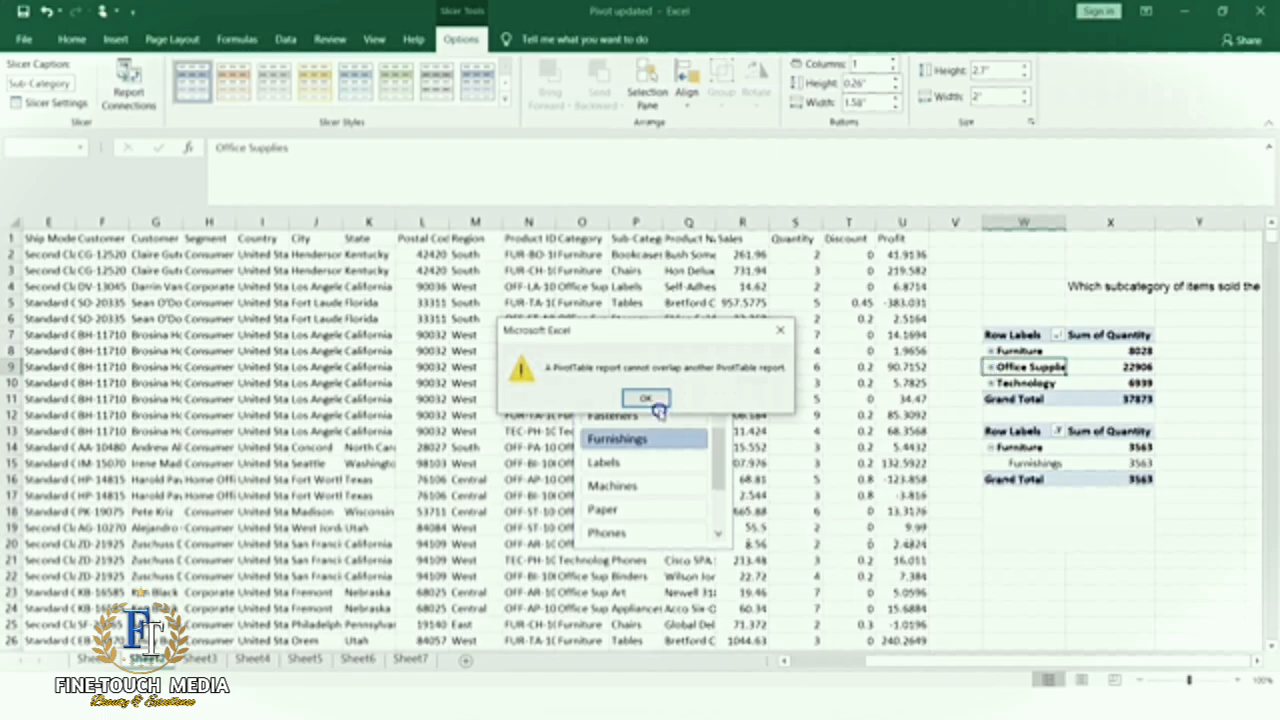
click(648, 398)
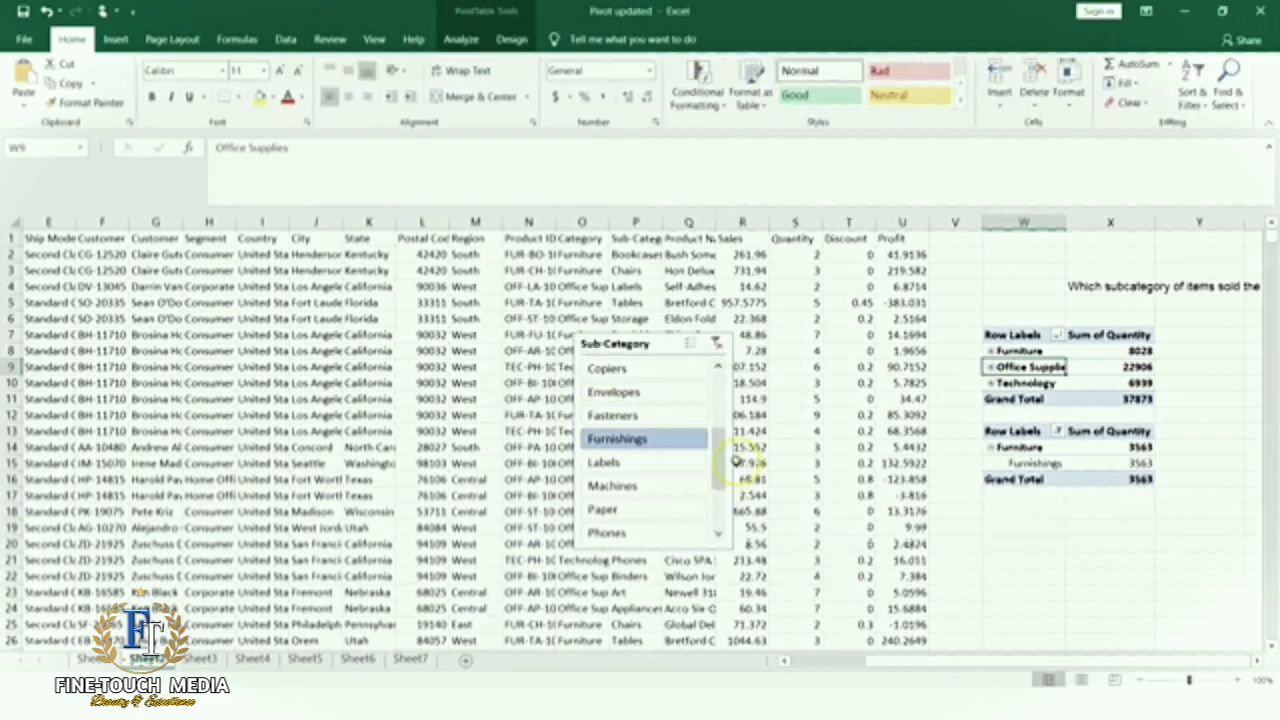
Add Binders and Phones to the Sub-Category slicer selection so the lower pivot table covers all three categories.
click(718, 533)
click(718, 533)
click(718, 533)
click(718, 533)
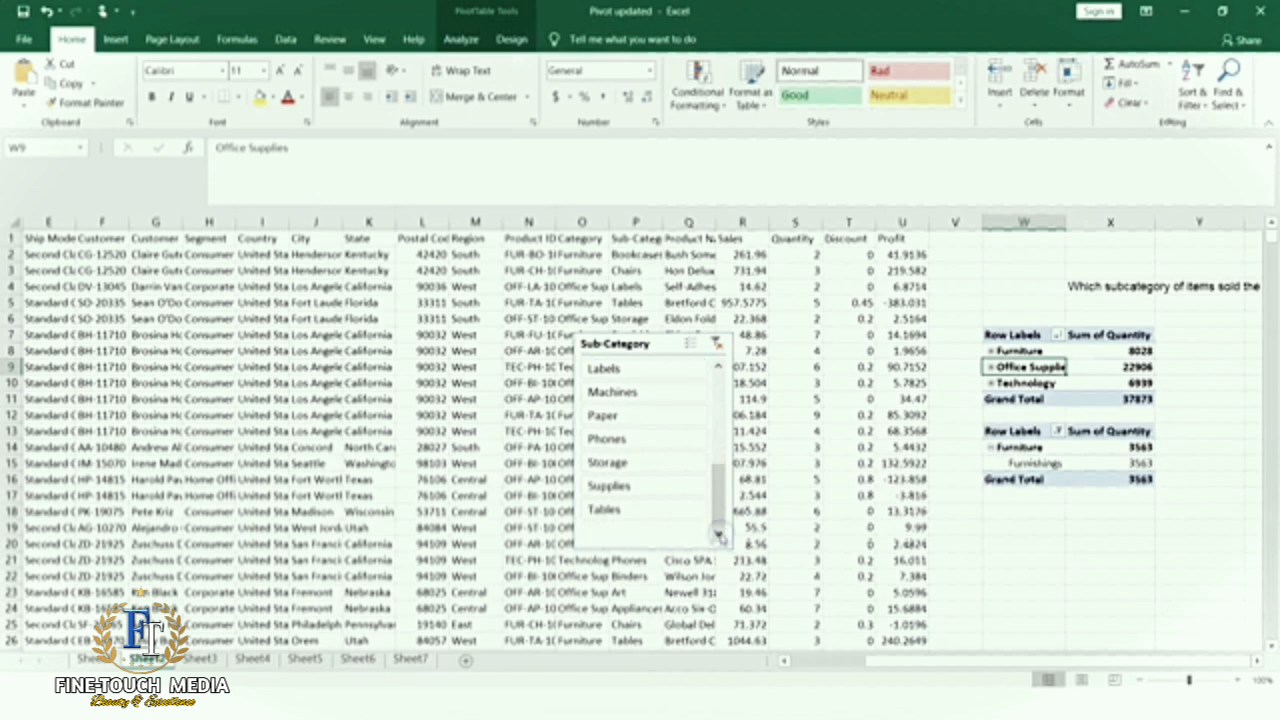
drag(718, 495, 718, 398)
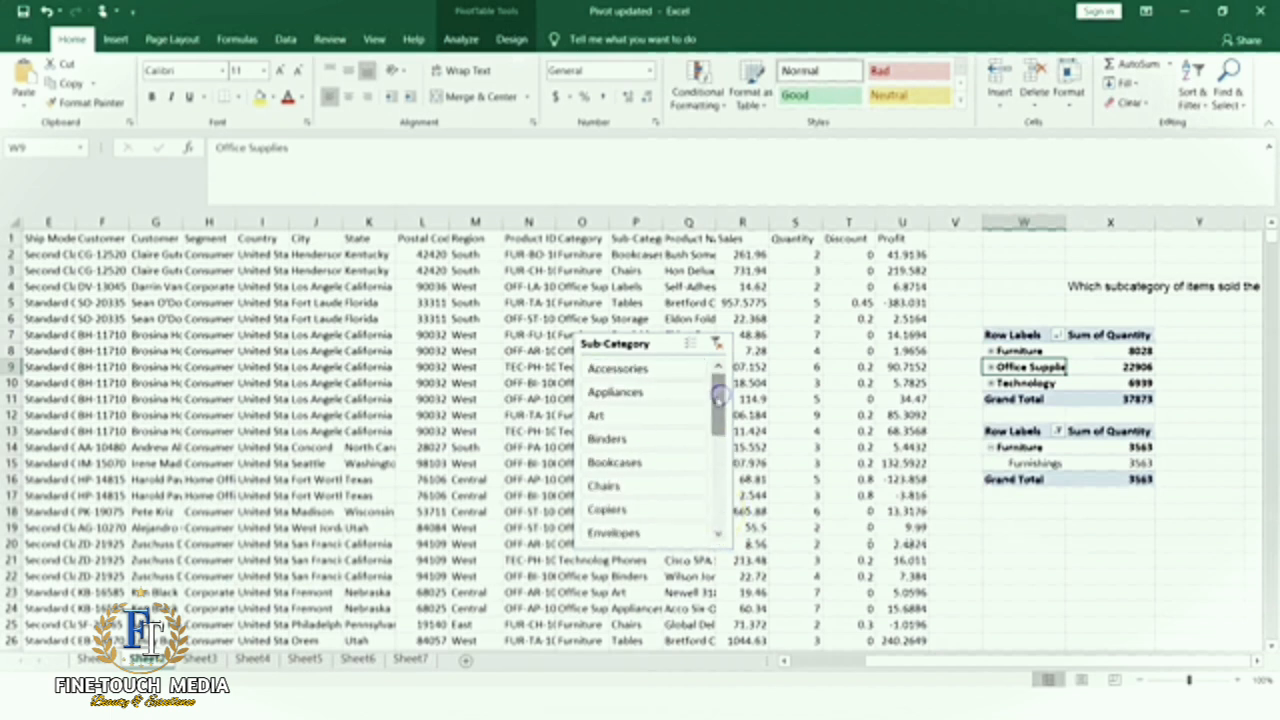
click(642, 442)
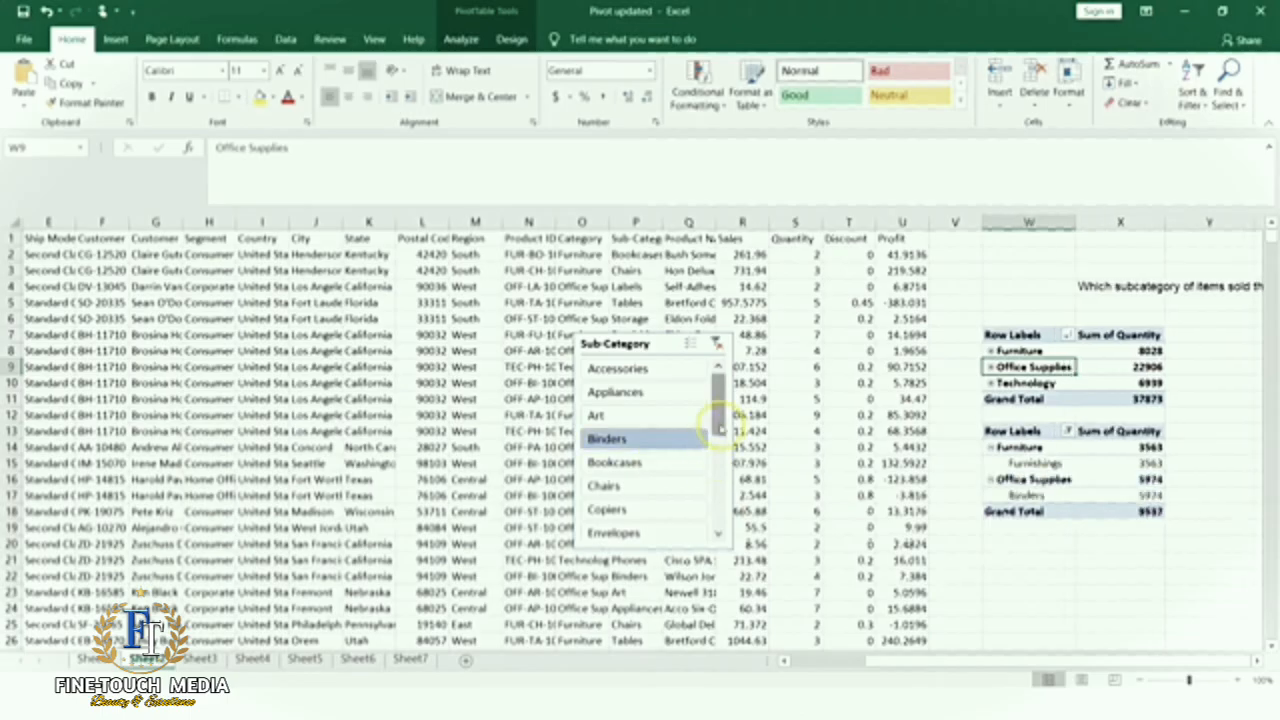
drag(718, 425, 718, 509)
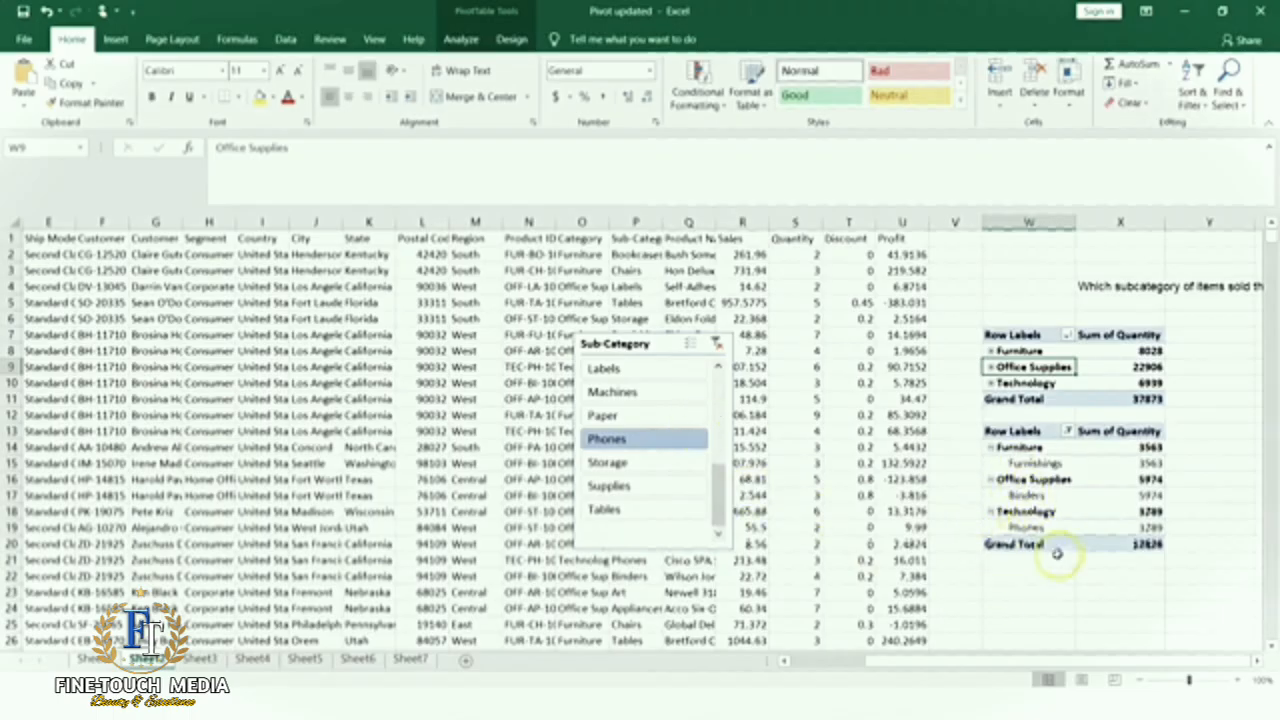
click(1129, 603)
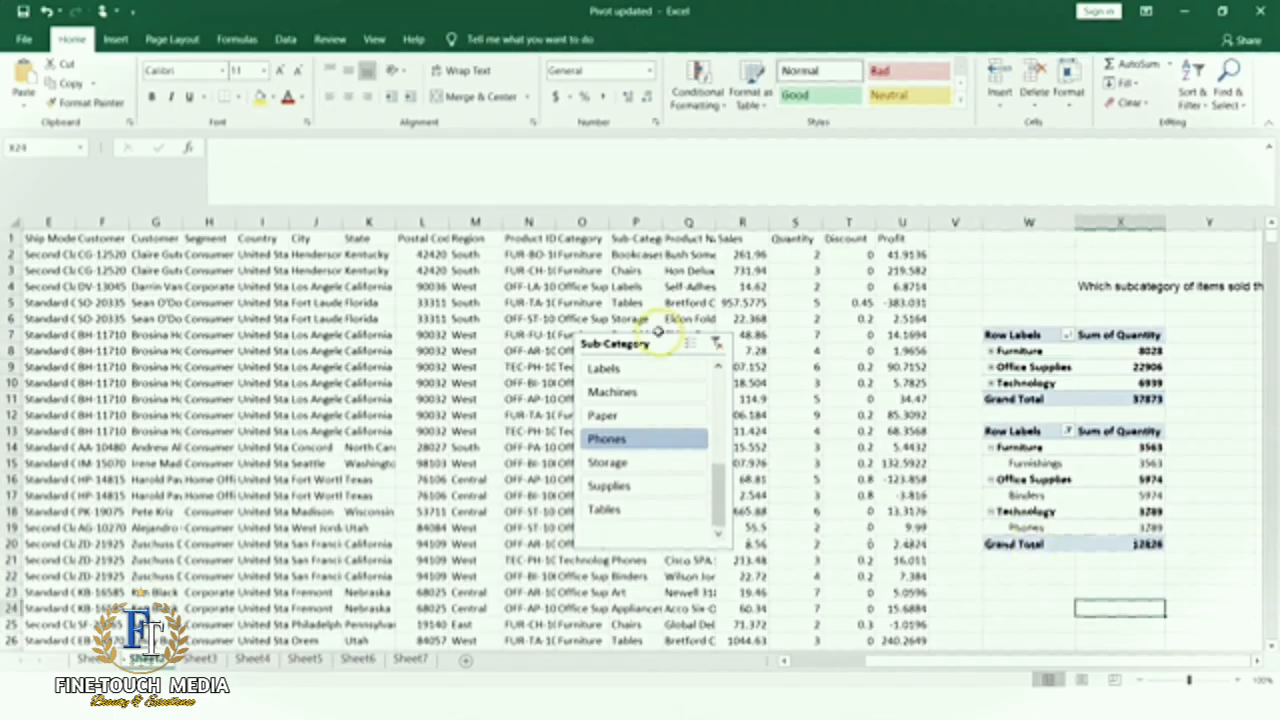
Delete the Sub-Category slicer and toggle the Furniture group in the lower pivot table closed and open again.
click(620, 344)
key(Delete)
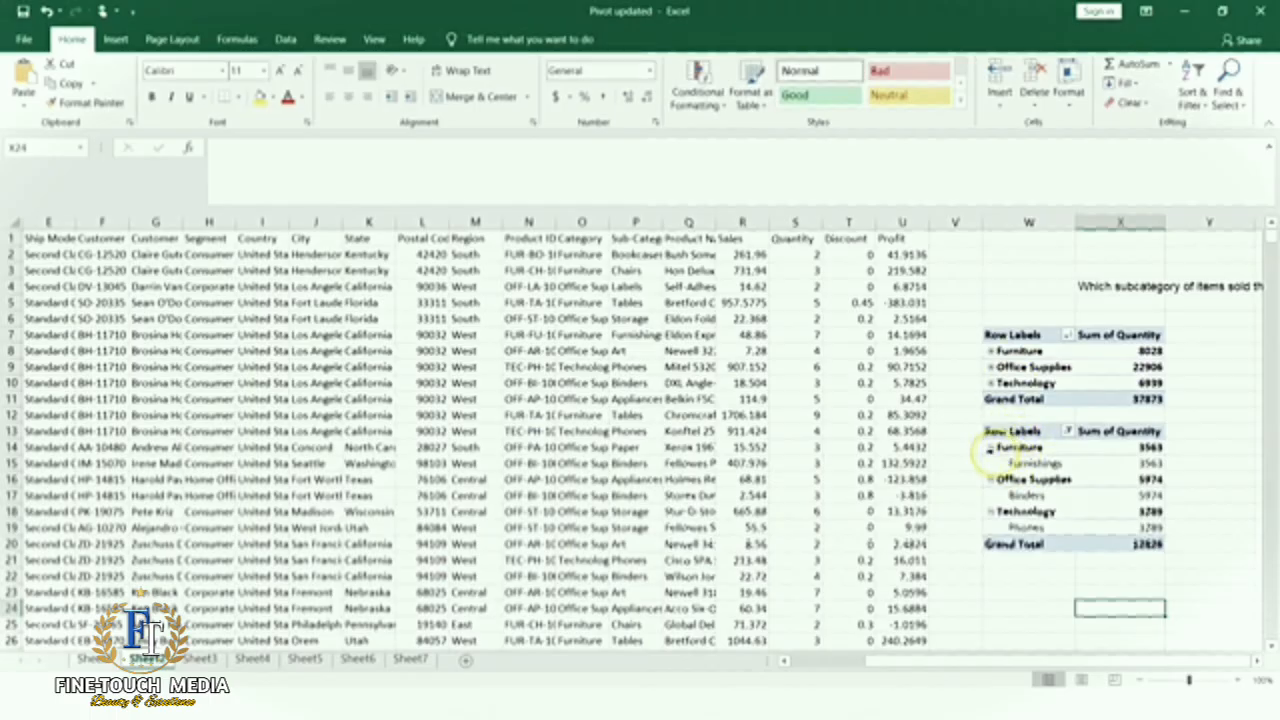
click(991, 448)
click(991, 448)
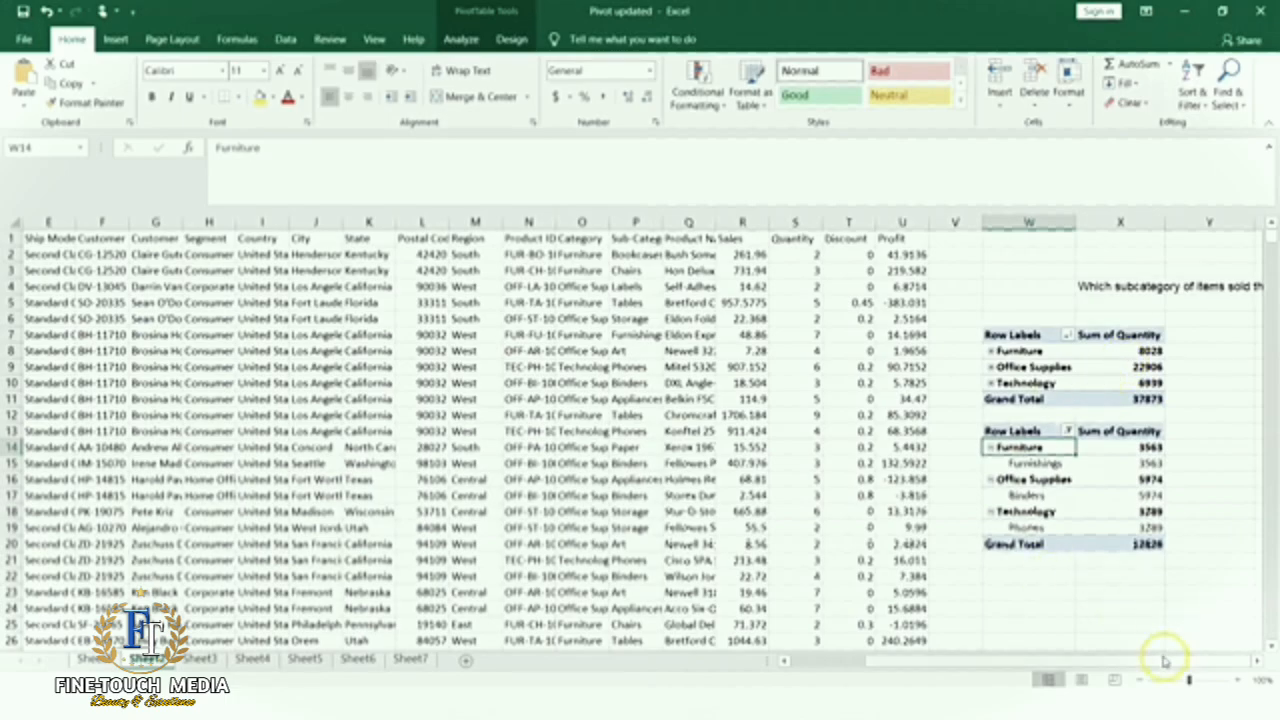
Review the subcategory question above the pivot tables on Sheet2 and return to cell A1.
click(1193, 305)
key(Right)
key(Right)
key(Right)
key(Right)
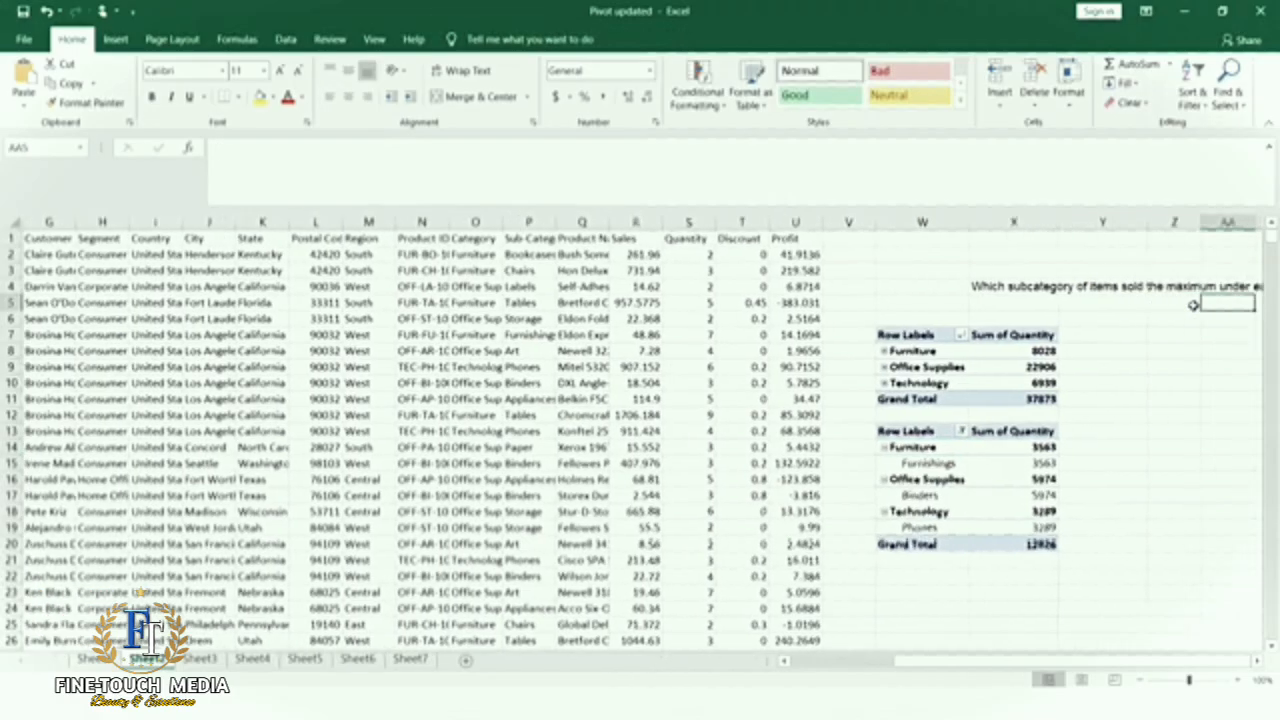
key(Left)
key(Left)
key(Left)
key(Left)
key(Left)
key(Left)
key(Left)
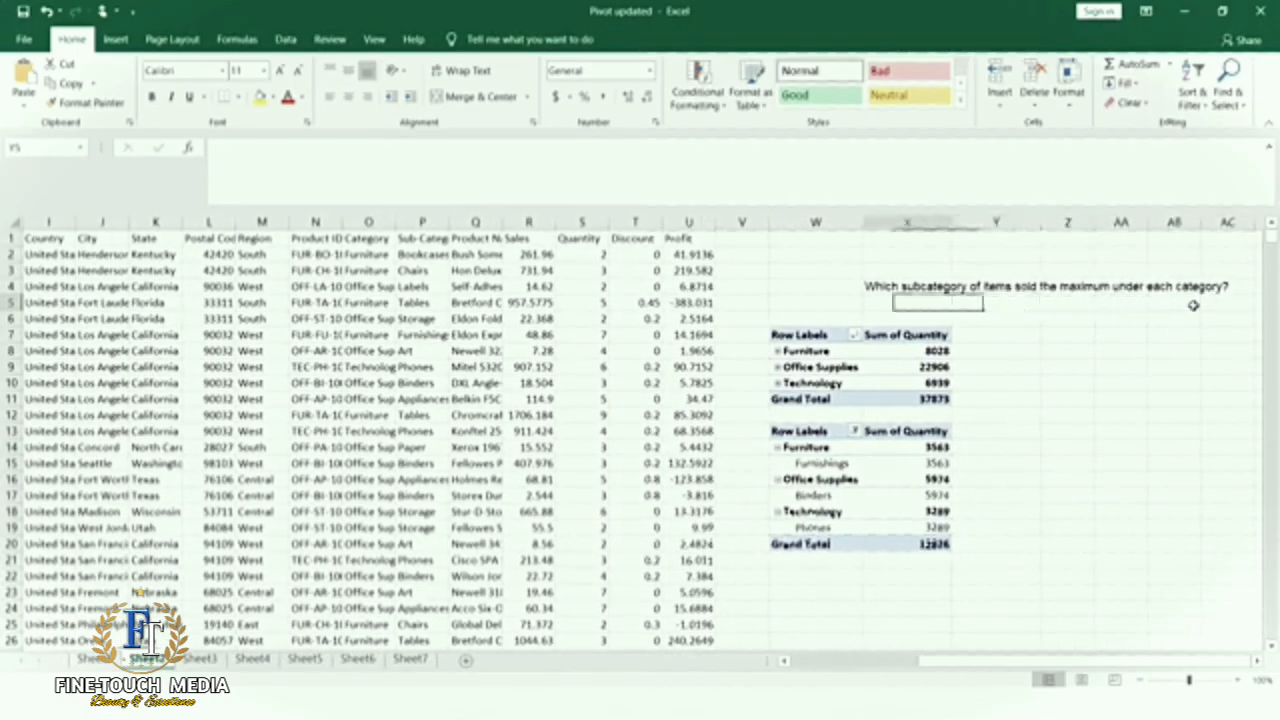
key(Home)
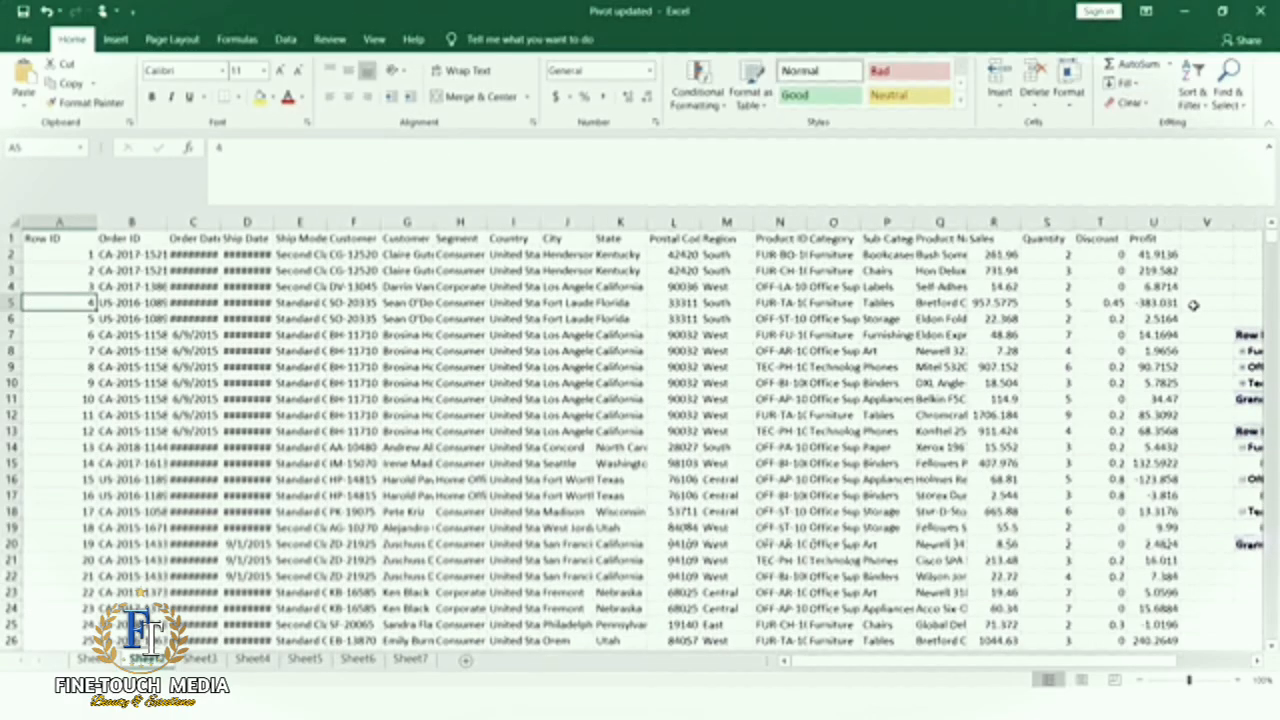
click(32, 240)
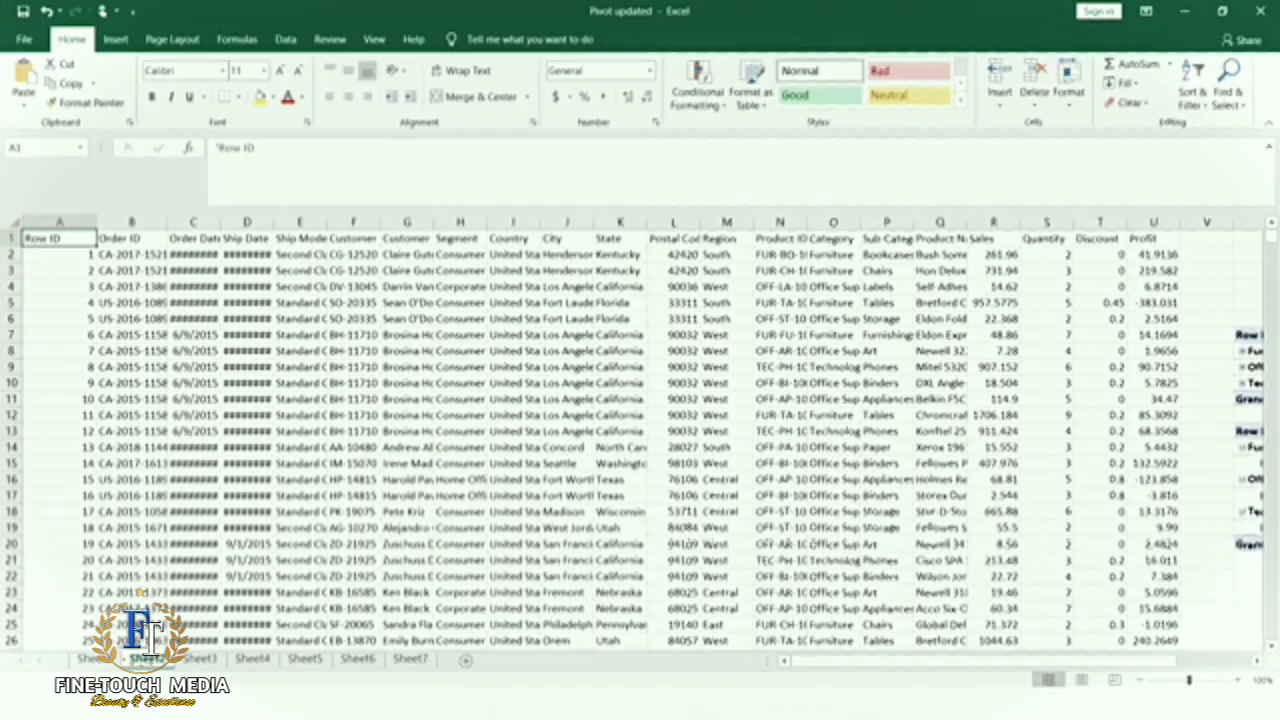
Switch to Sheet3 and go to the header row at the start of its data.
click(199, 659)
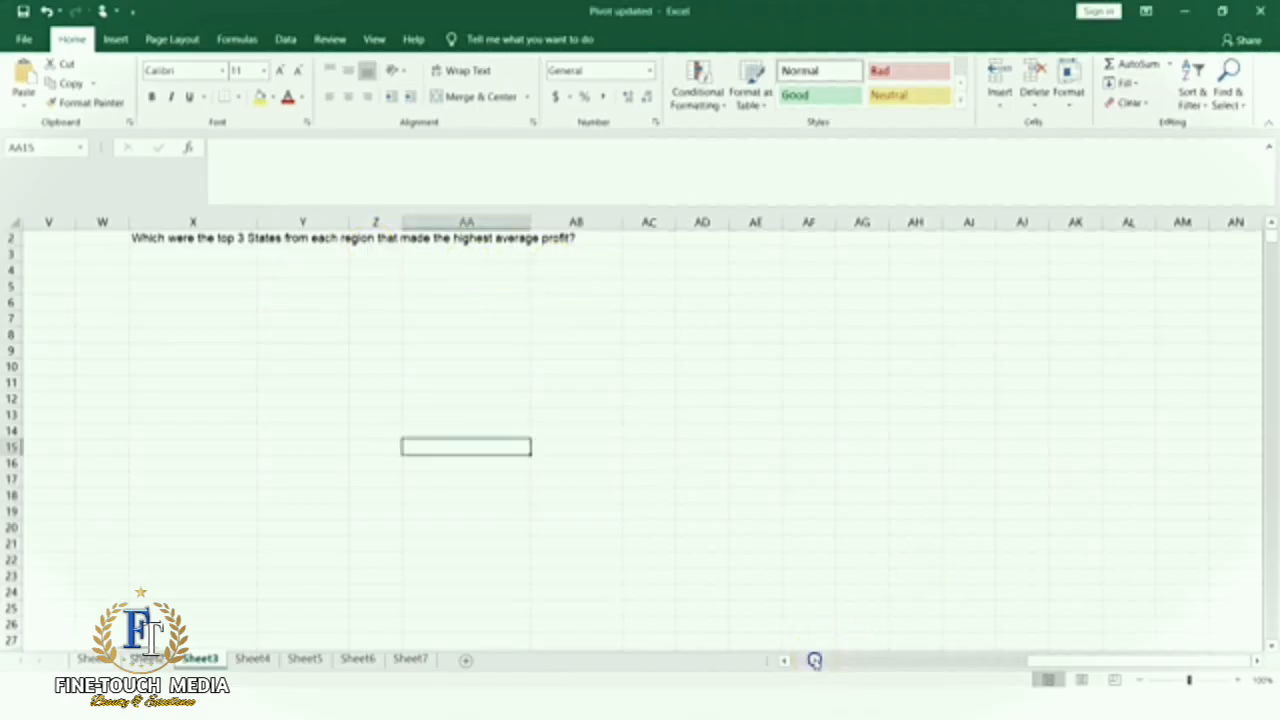
click(815, 663)
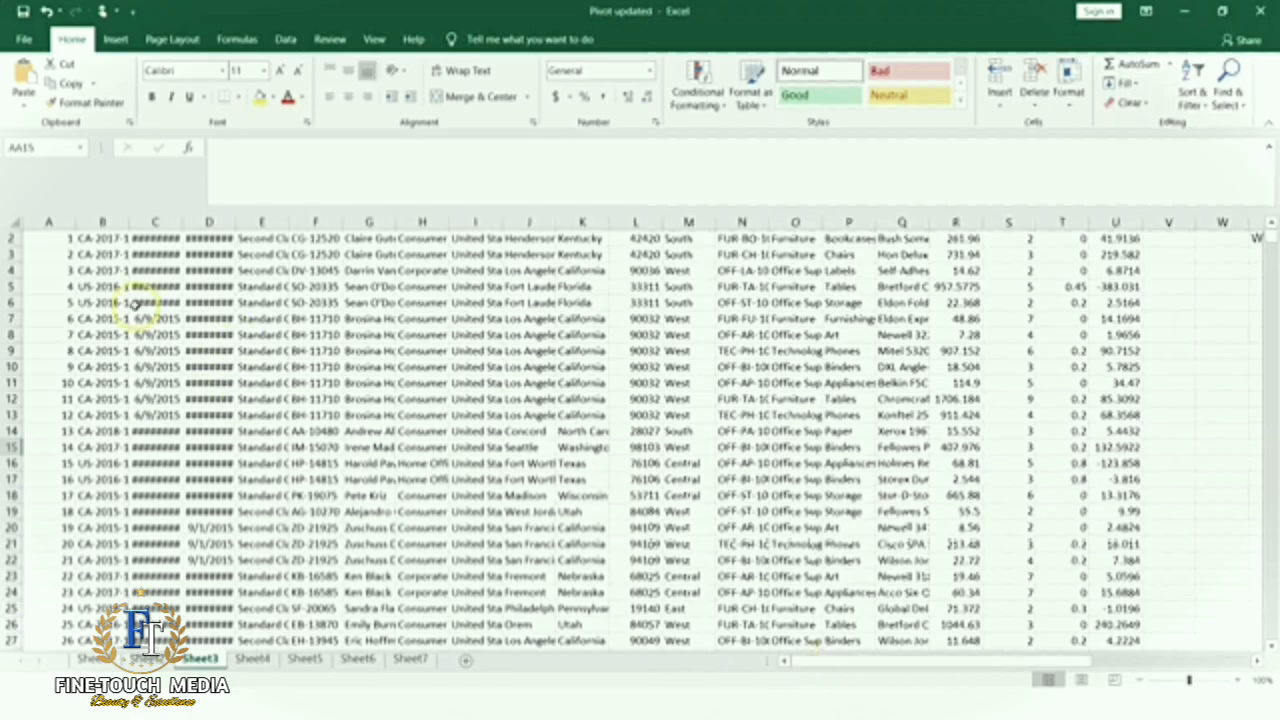
scroll(135, 310, up, 1)
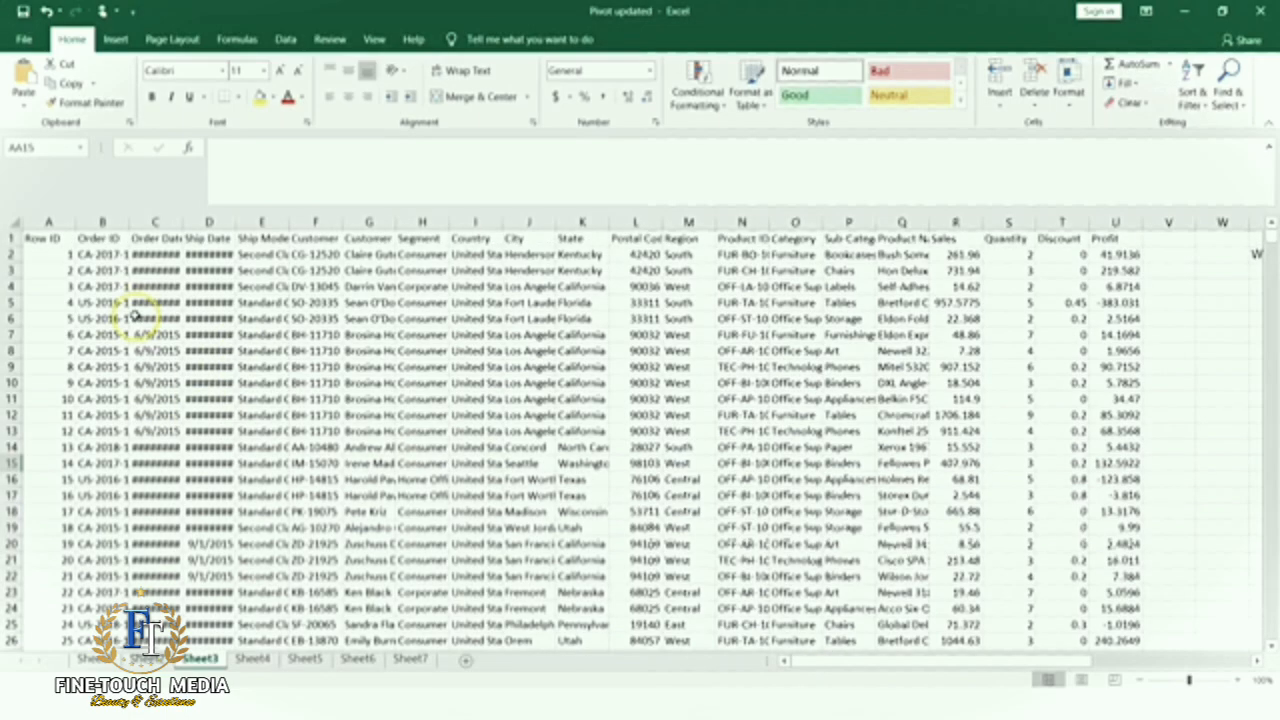
Insert a PivotTable from the Sheet3 order data, placed on the existing worksheet at cell X5.
click(44, 239)
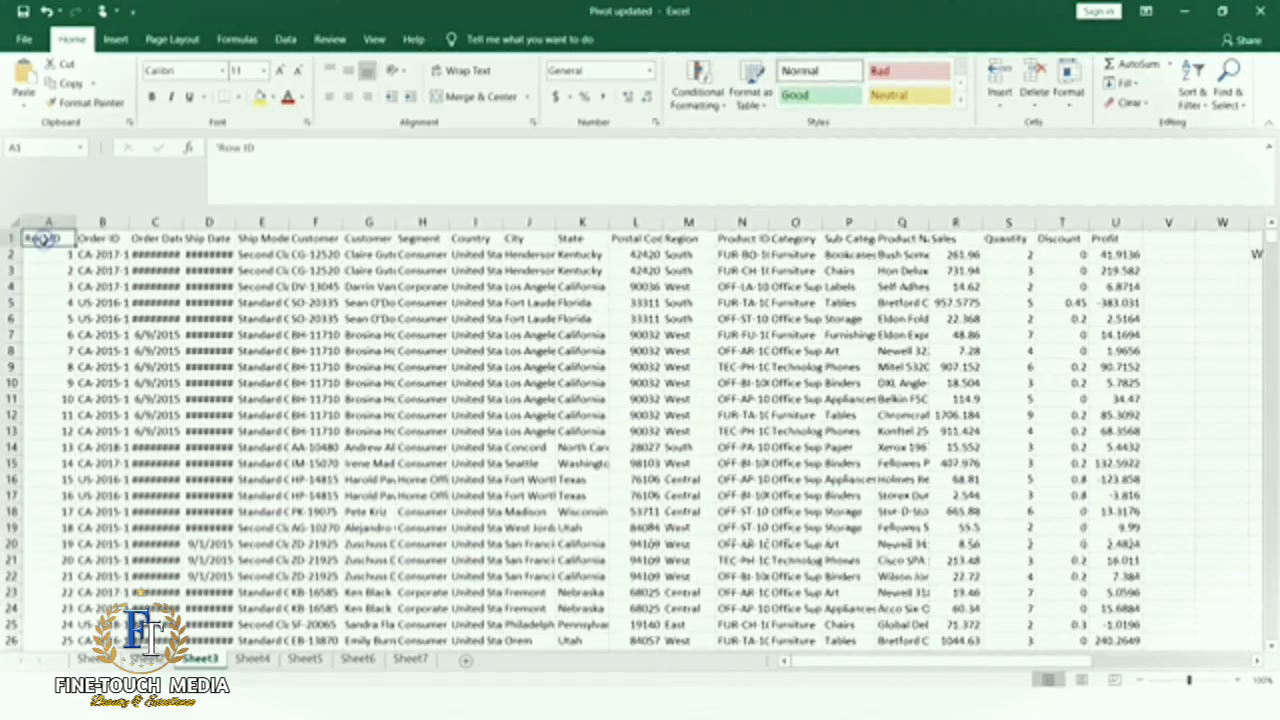
click(115, 39)
click(32, 84)
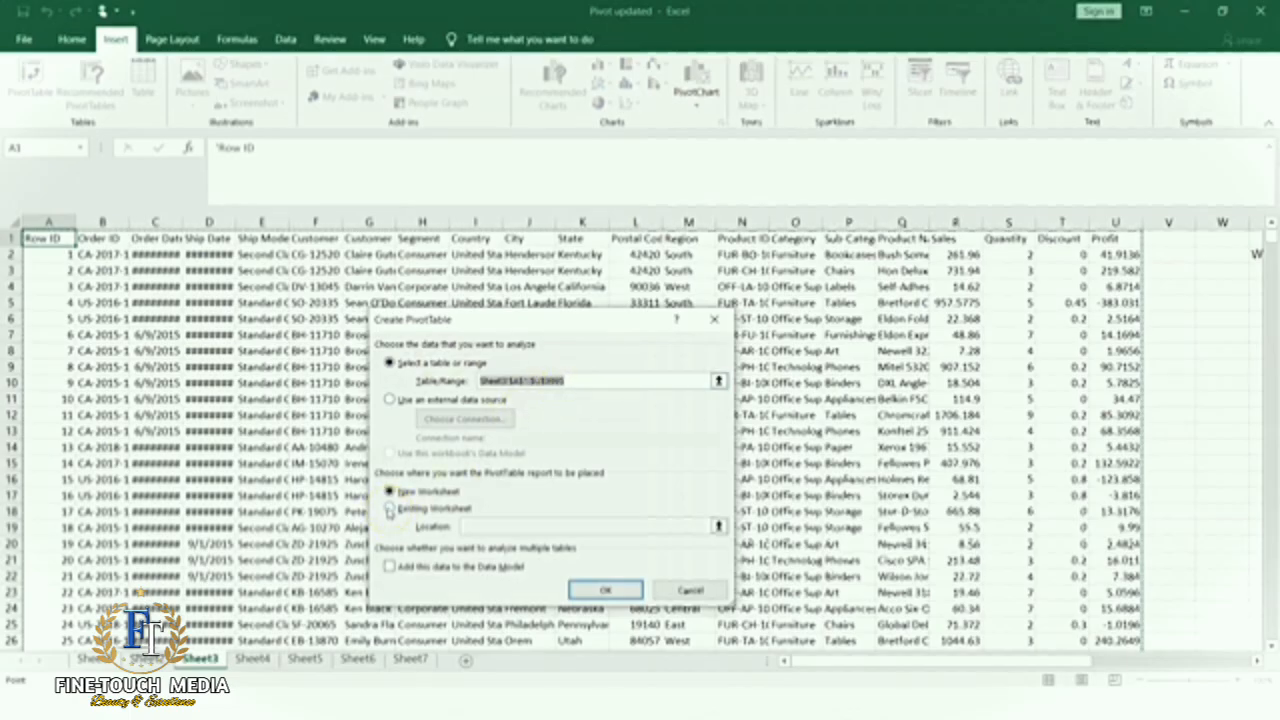
click(390, 509)
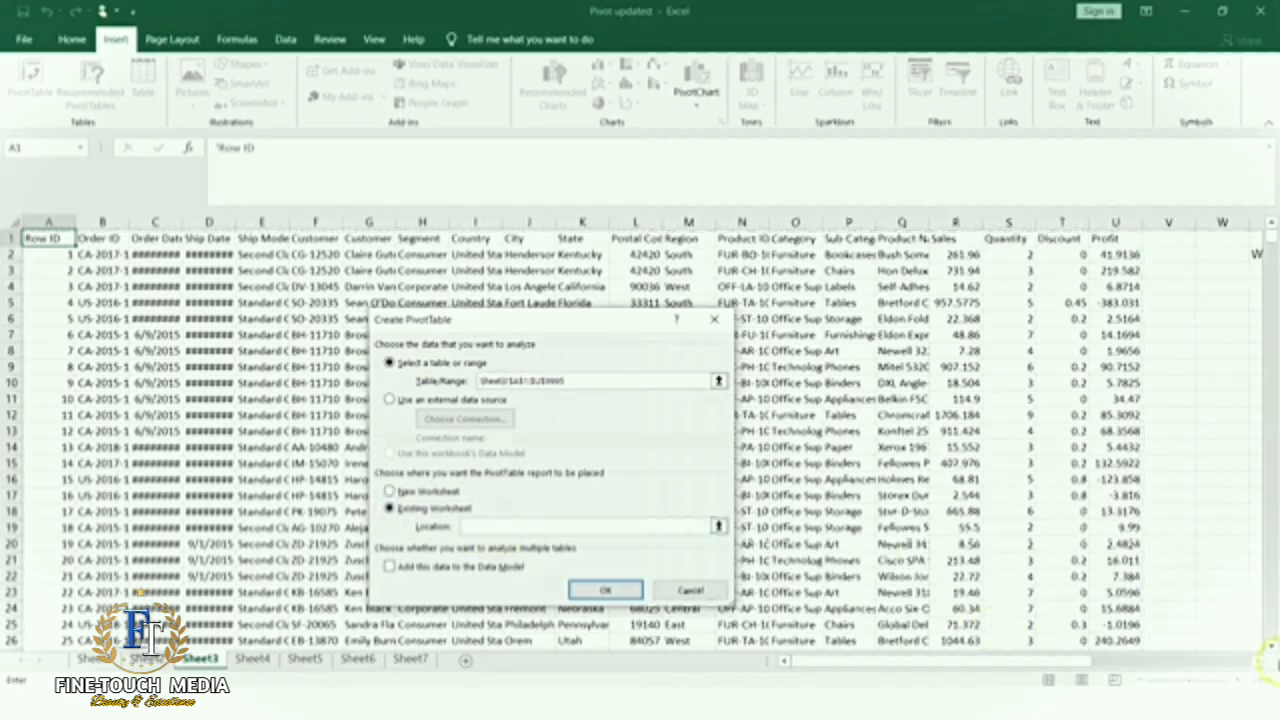
click(1259, 661)
click(1259, 661)
click(1259, 661)
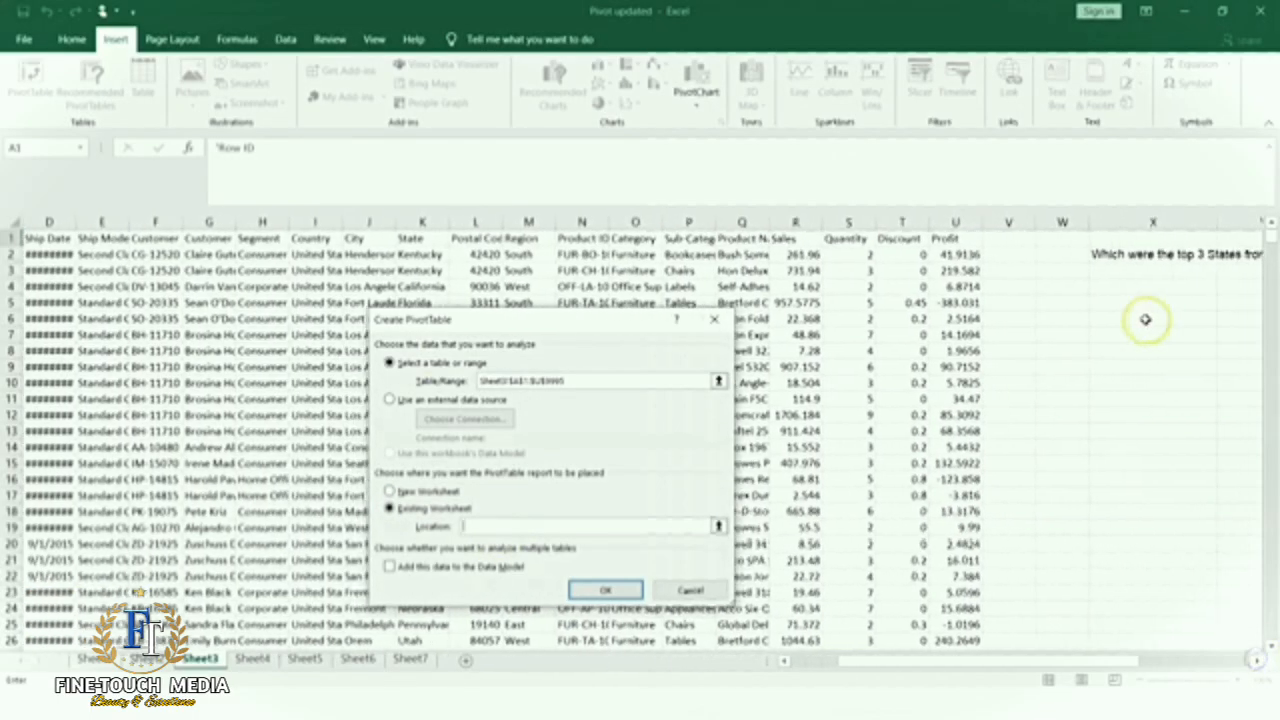
click(1128, 303)
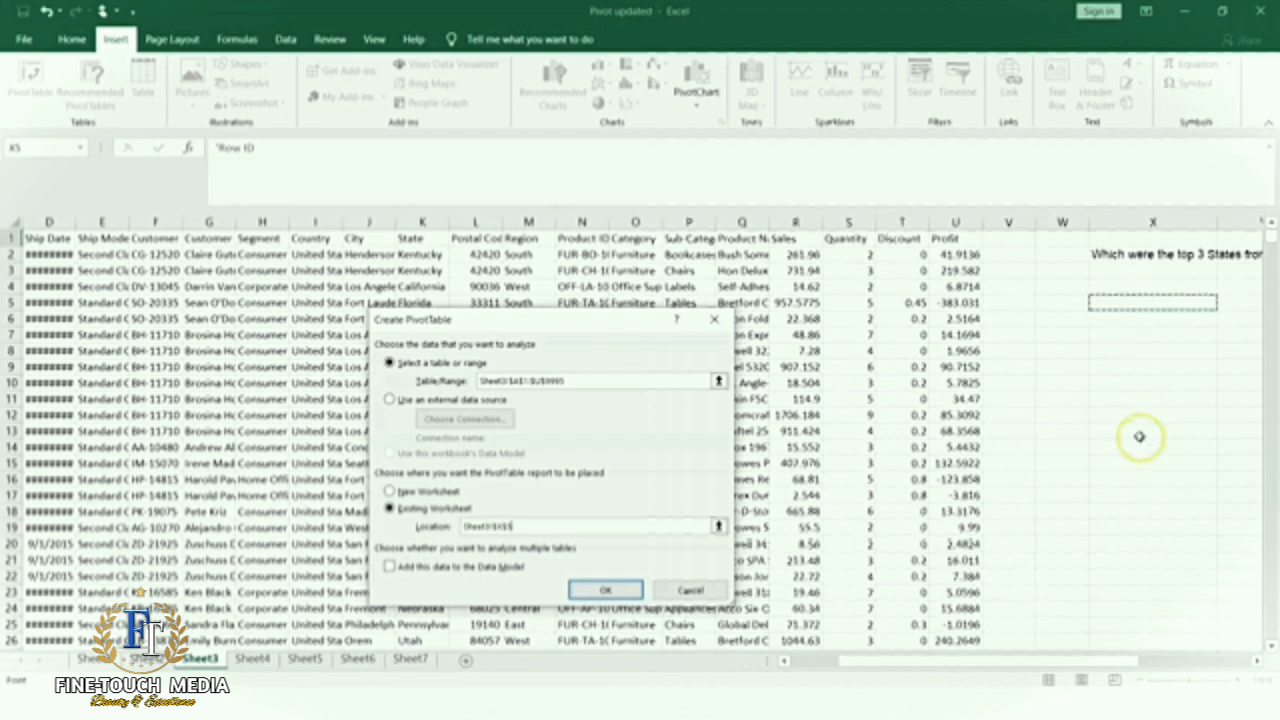
click(632, 592)
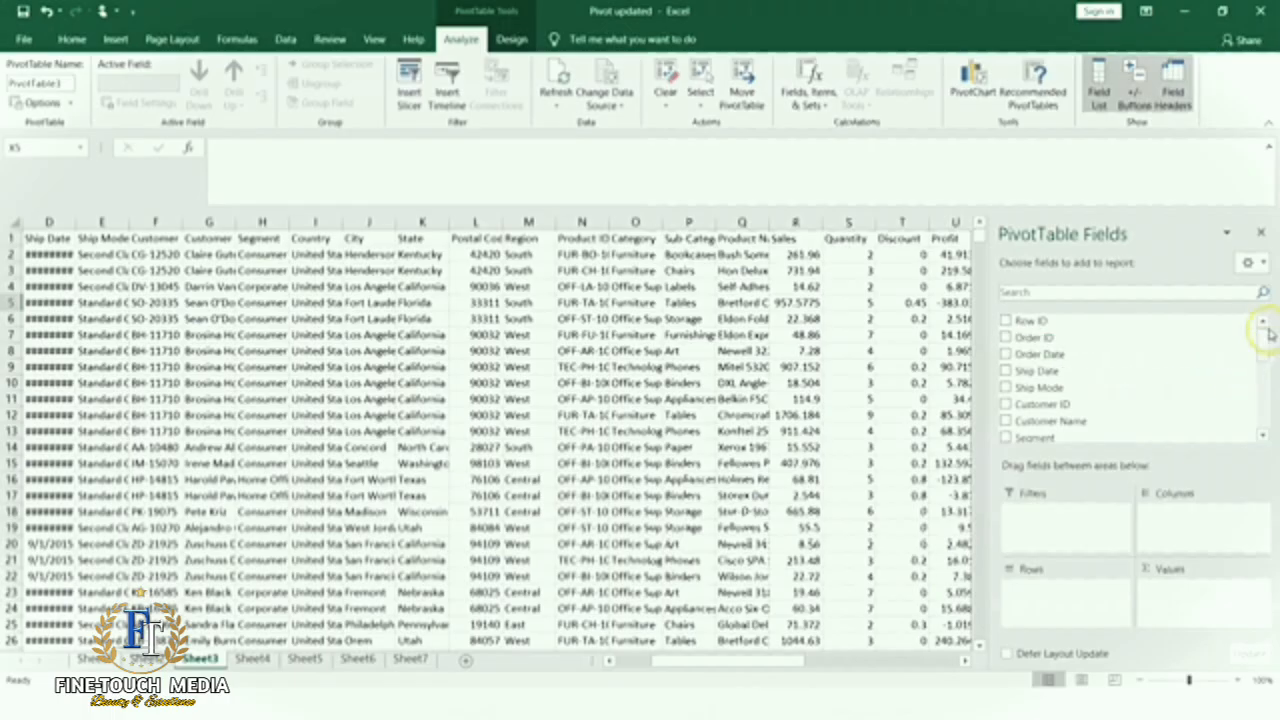
Add Region and State as row fields and Profit as the value field, and close the field list.
drag(1264, 343, 1264, 383)
click(1045, 361)
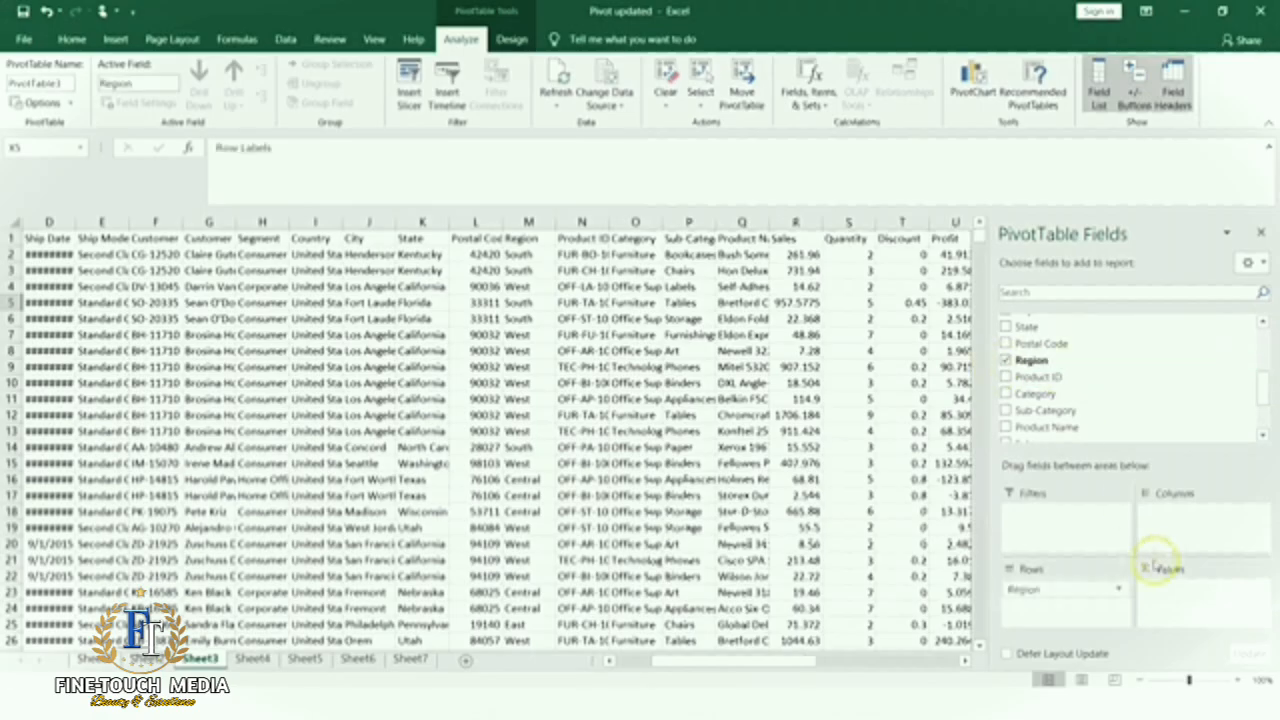
click(1120, 592)
click(1120, 592)
click(1007, 328)
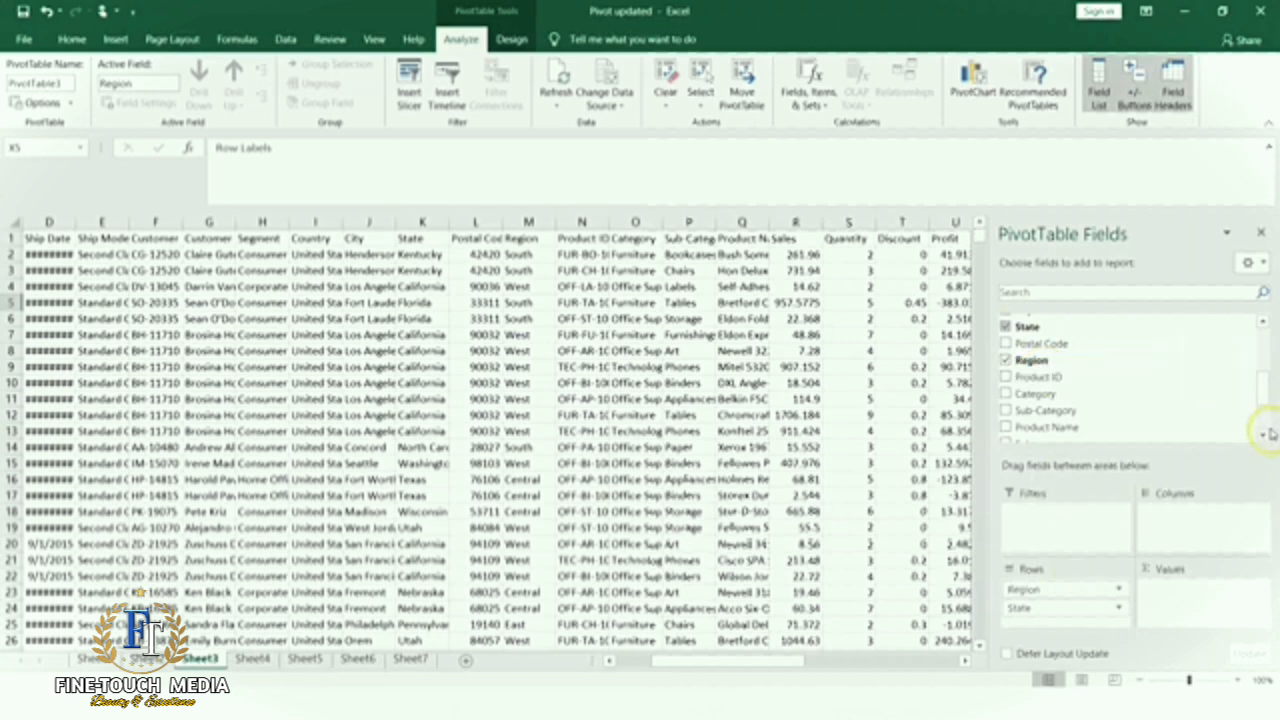
scroll(1265, 437, down, 5)
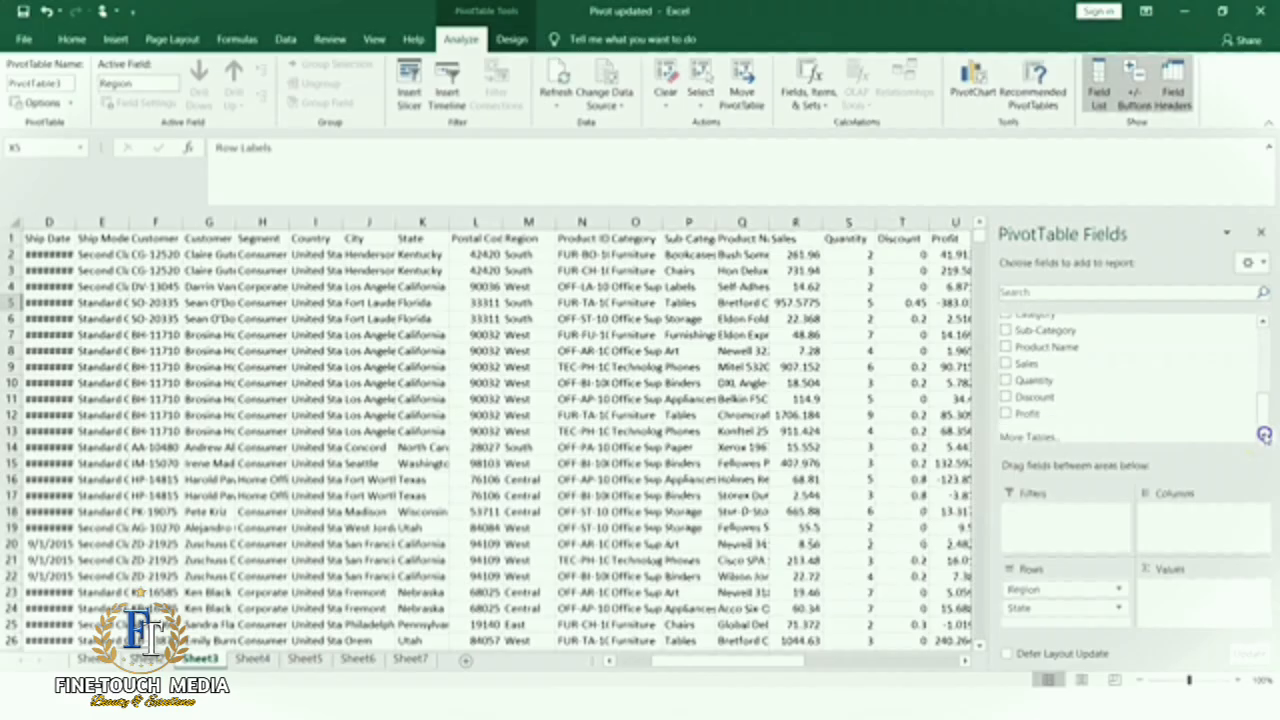
click(1008, 413)
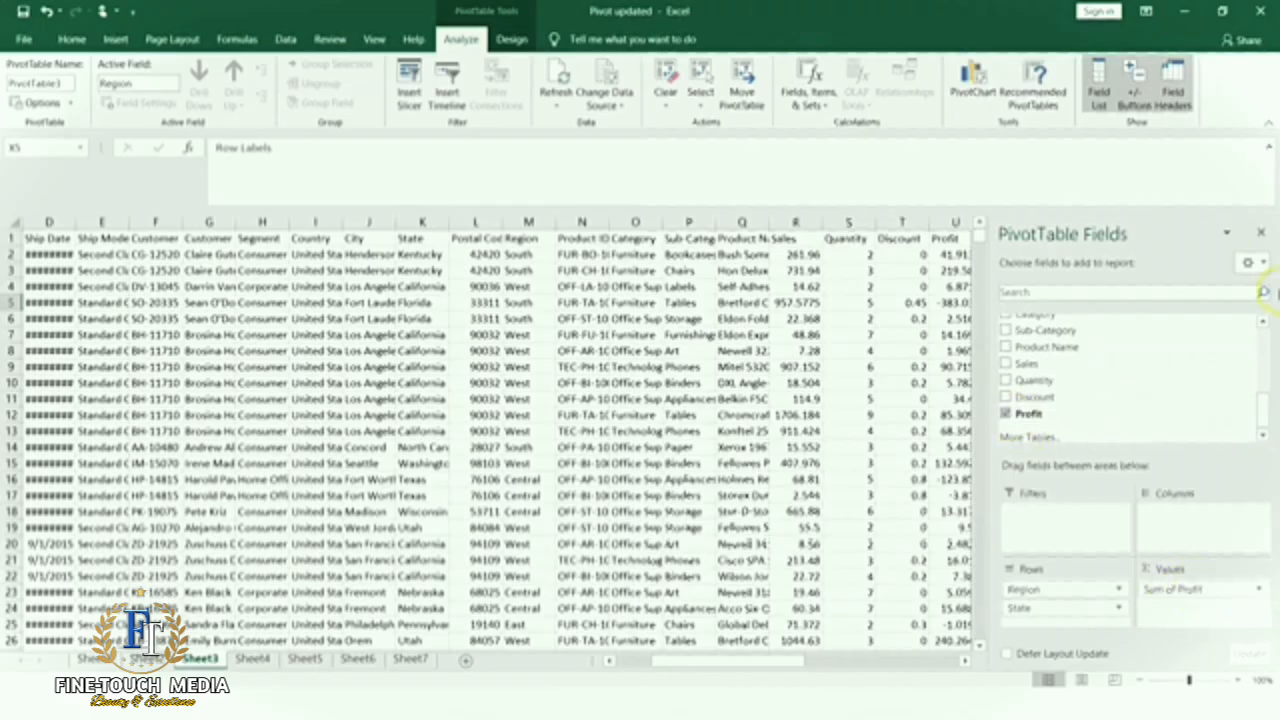
click(1262, 233)
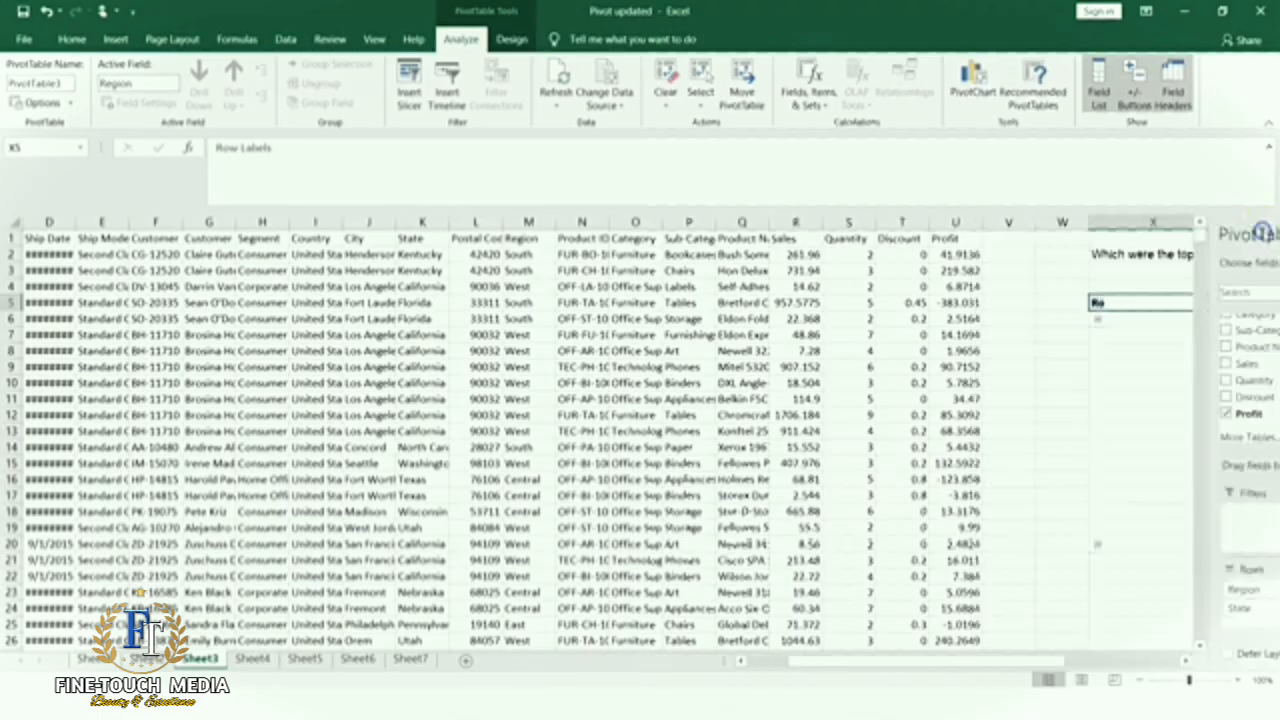
Summarize the PivotTable's Profit values by Average.
click(1256, 661)
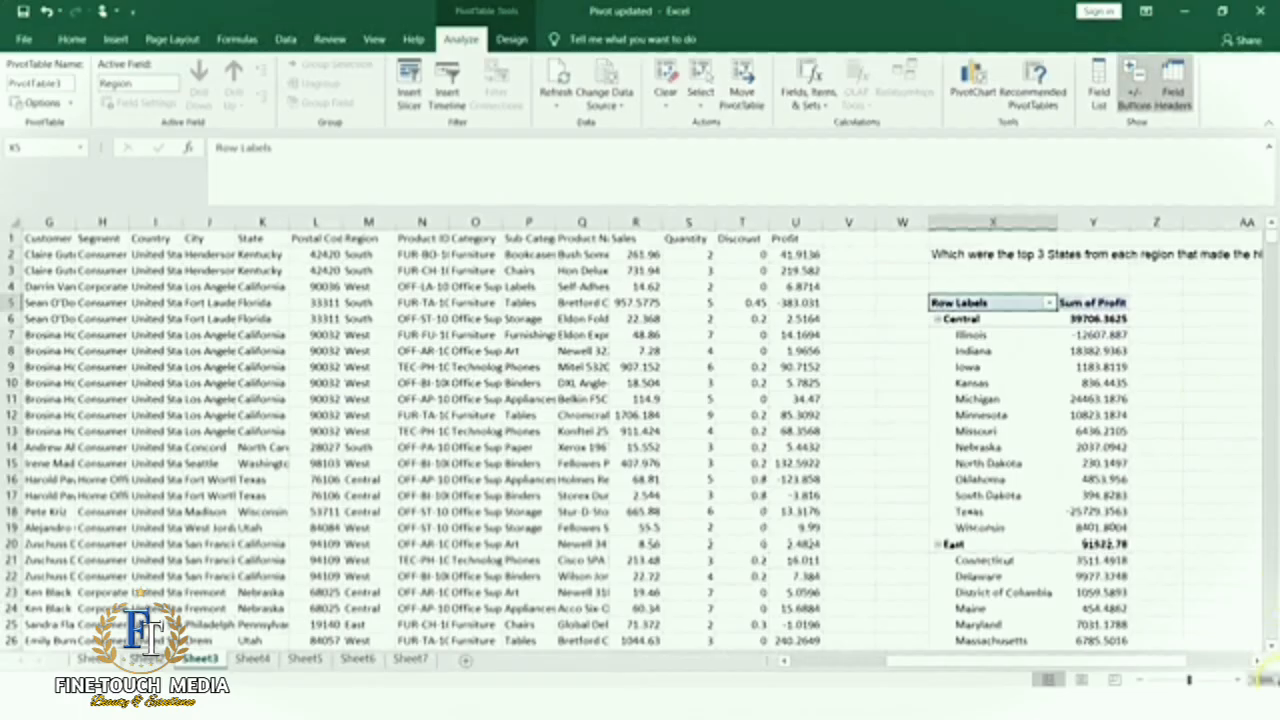
scroll(1262, 660, right, 4)
scroll(1262, 660, right, 1)
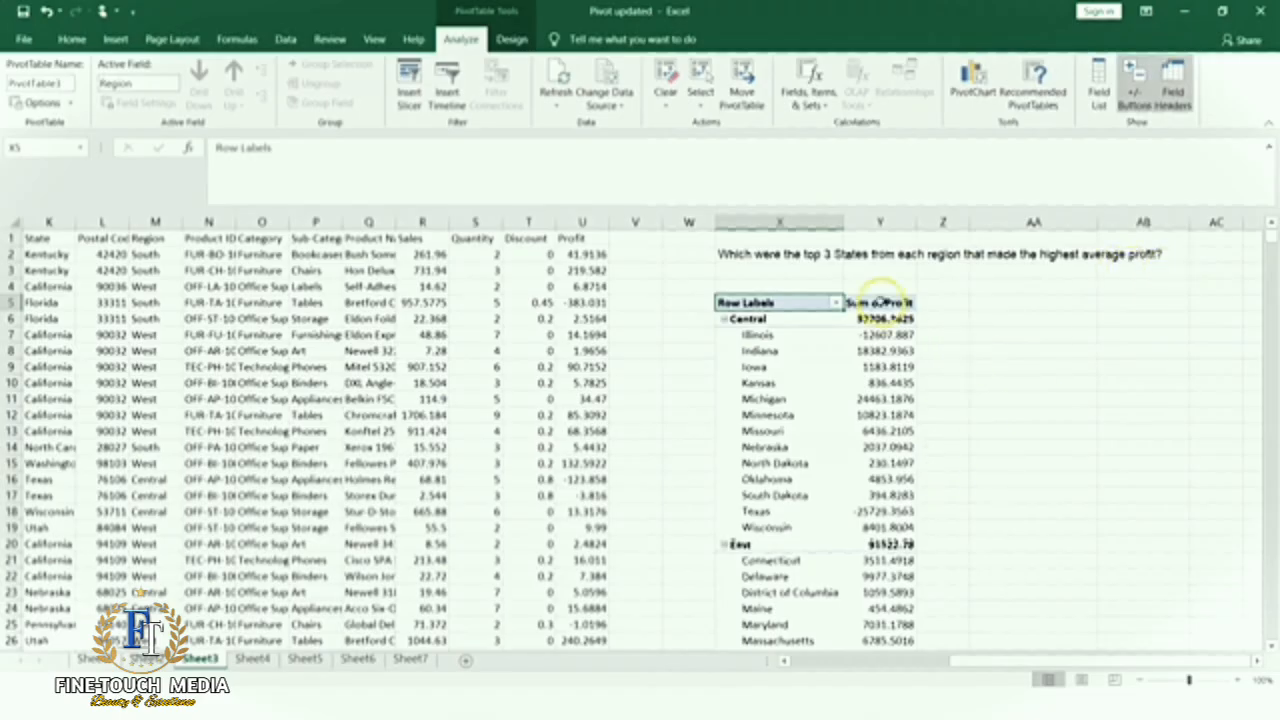
click(879, 302)
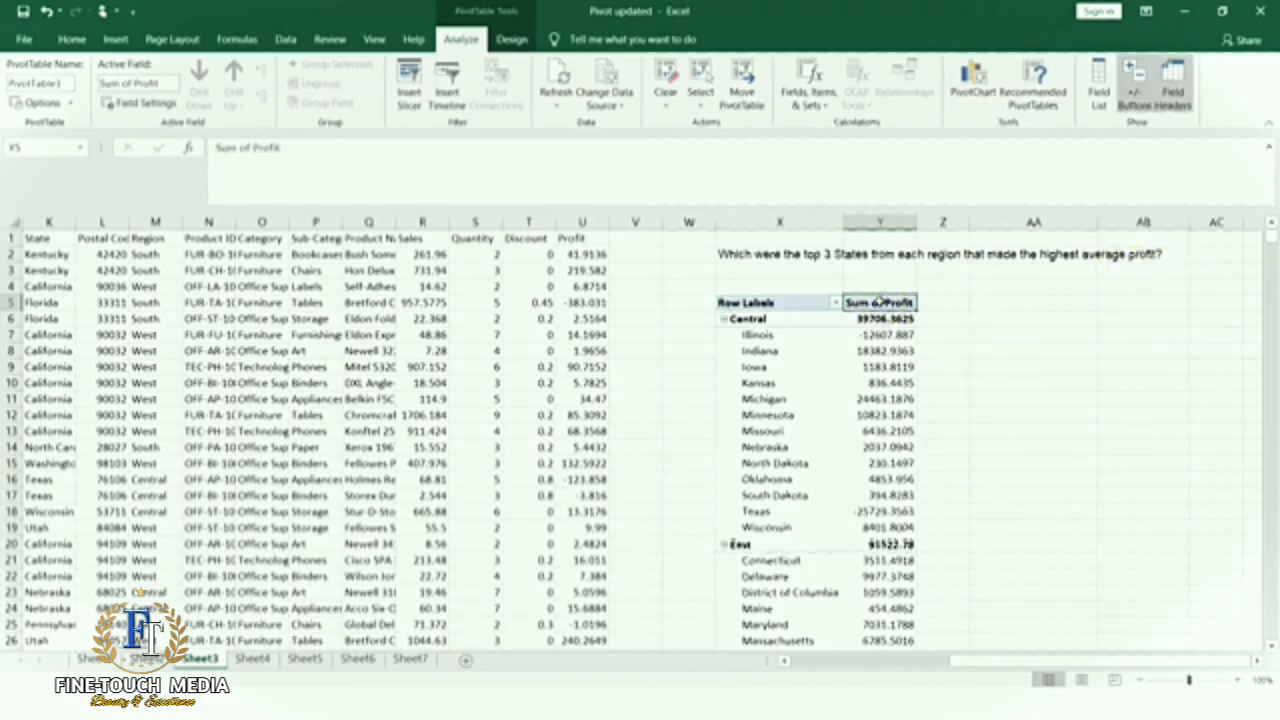
right_click(879, 302)
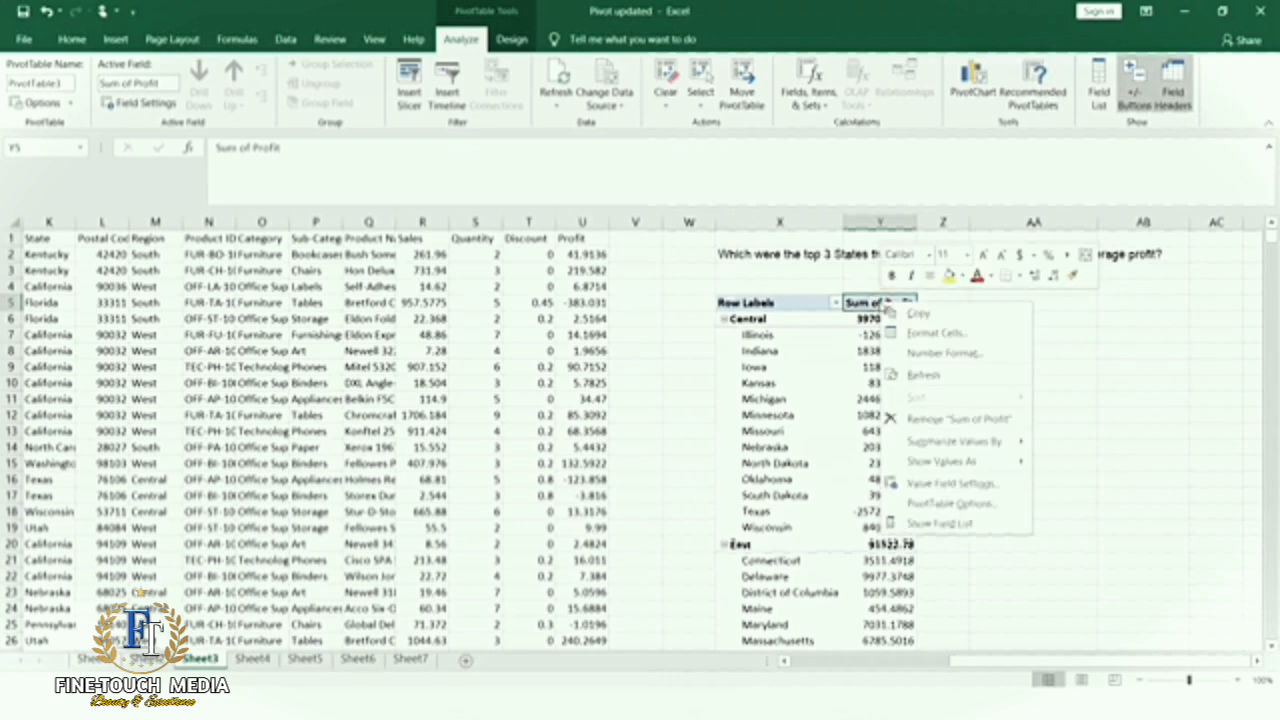
click(1008, 441)
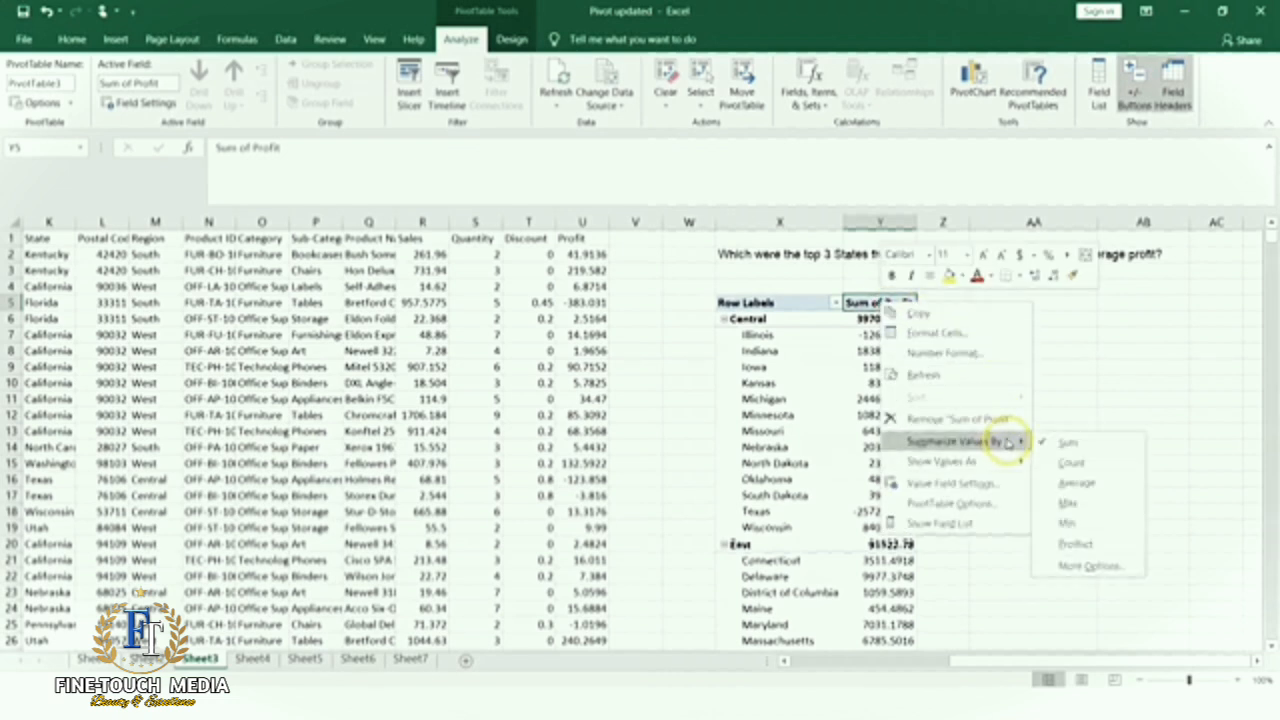
click(1078, 485)
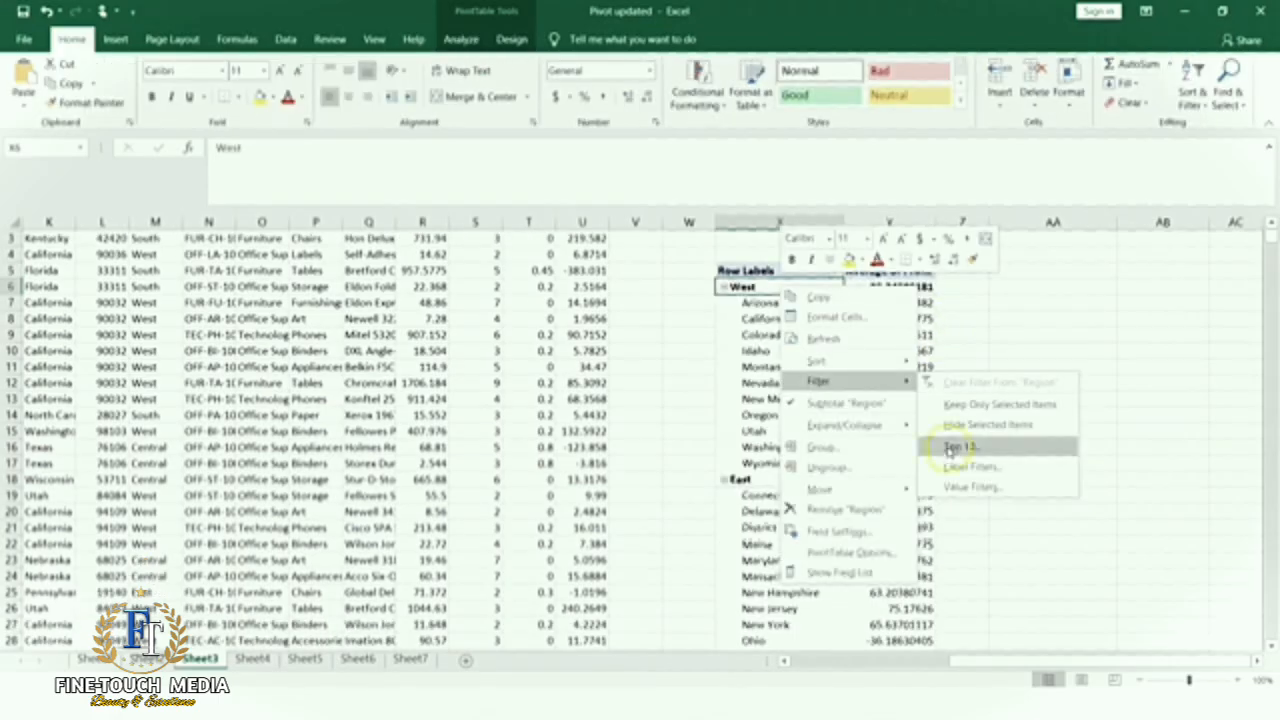
Sort the Region labels in descending order by Region.
mouse_move(888, 366)
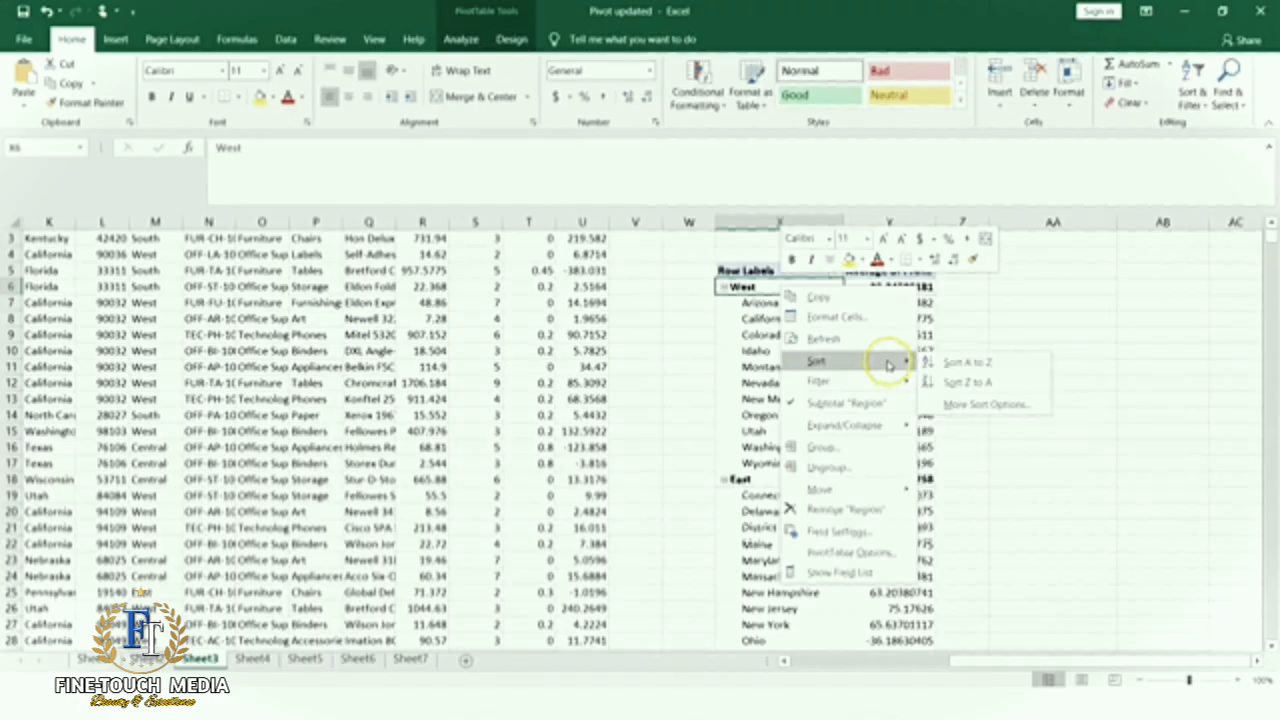
click(946, 406)
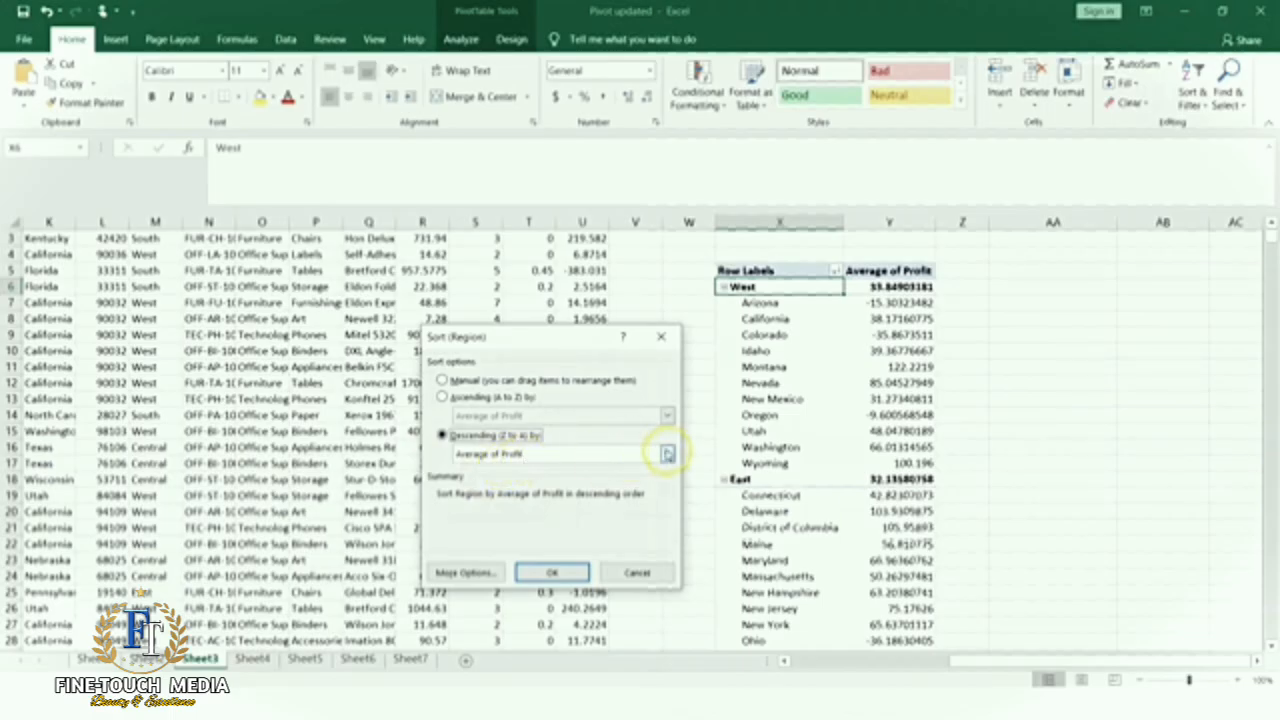
click(667, 453)
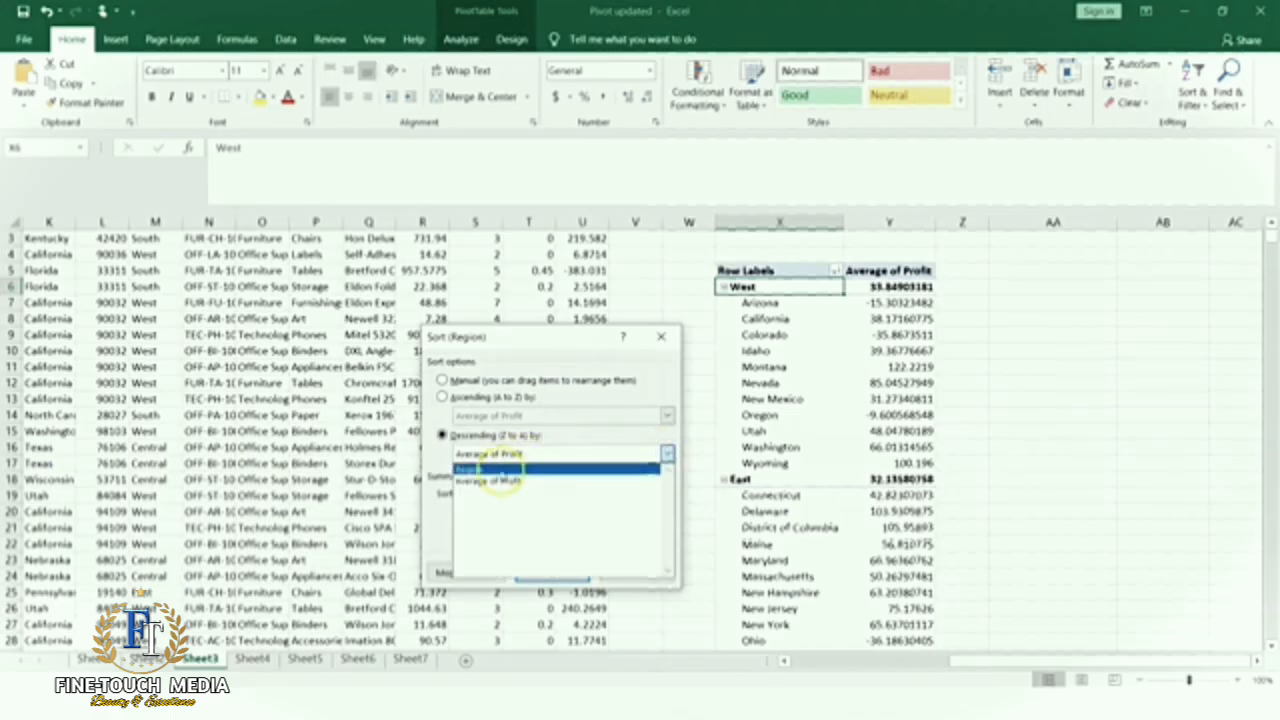
click(497, 466)
click(555, 573)
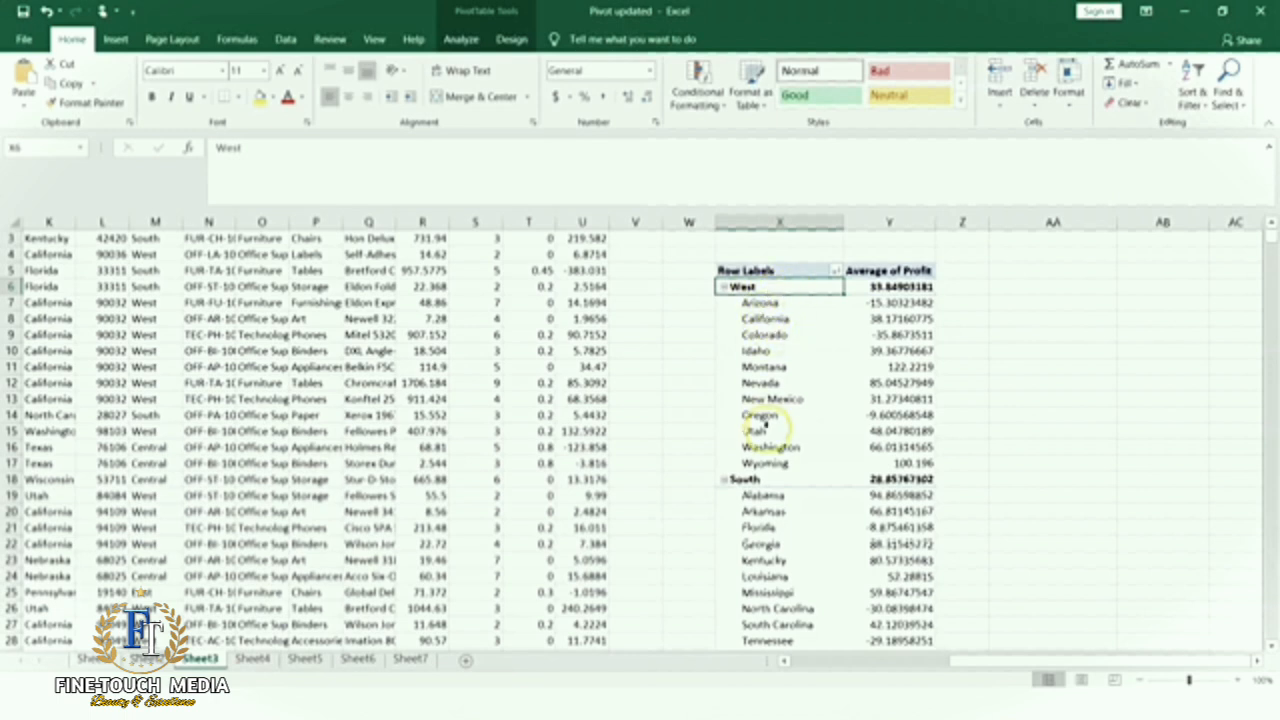
Sort the states within each region in descending order by Average of Profit.
click(776, 302)
right_click(776, 302)
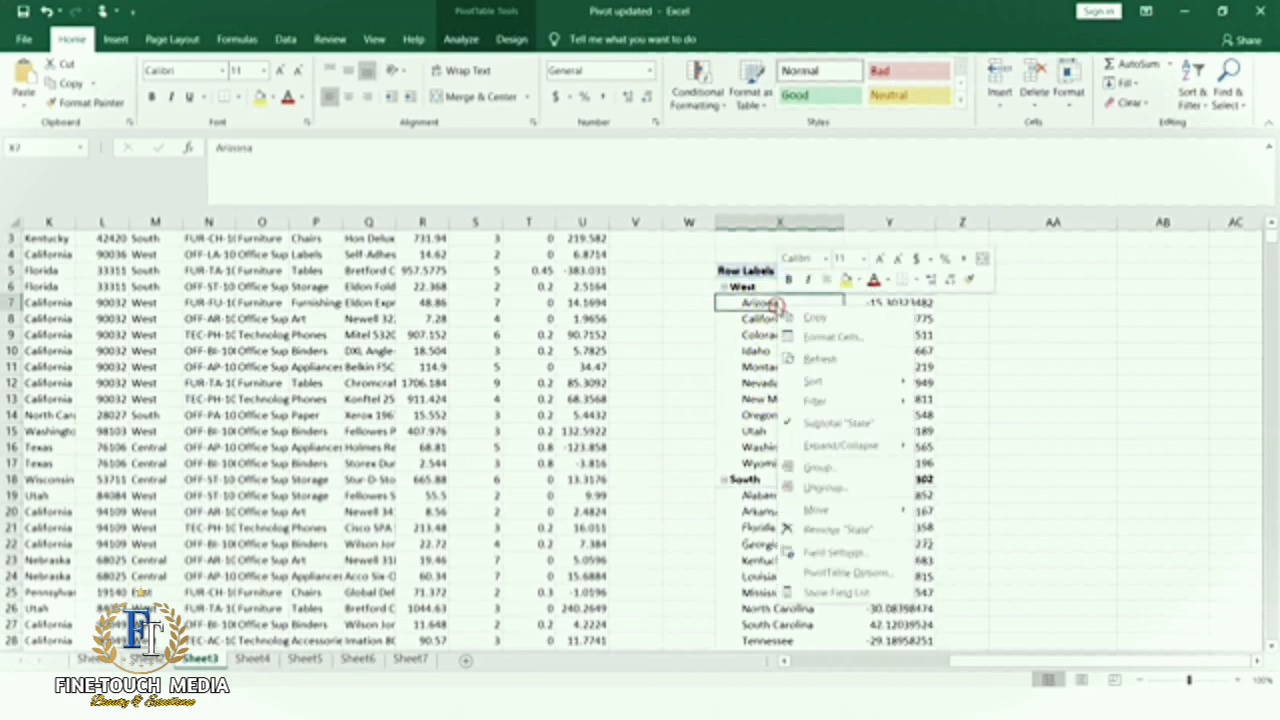
mouse_move(884, 386)
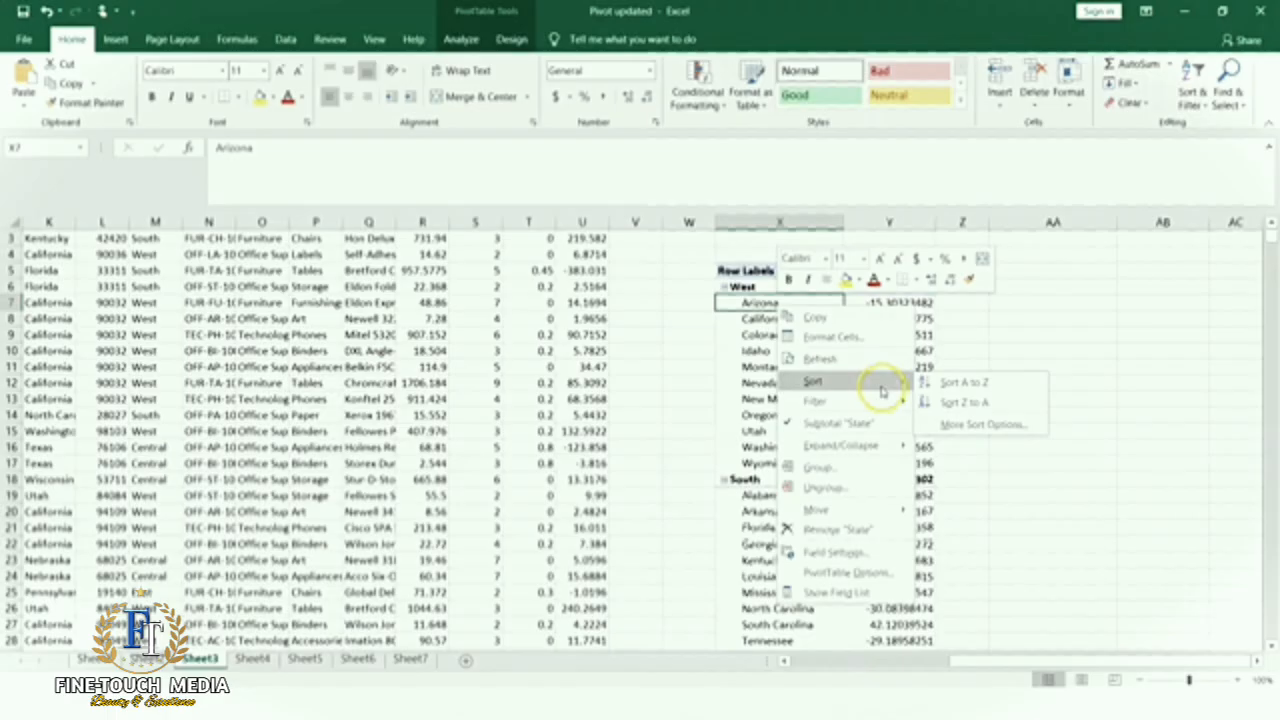
click(955, 424)
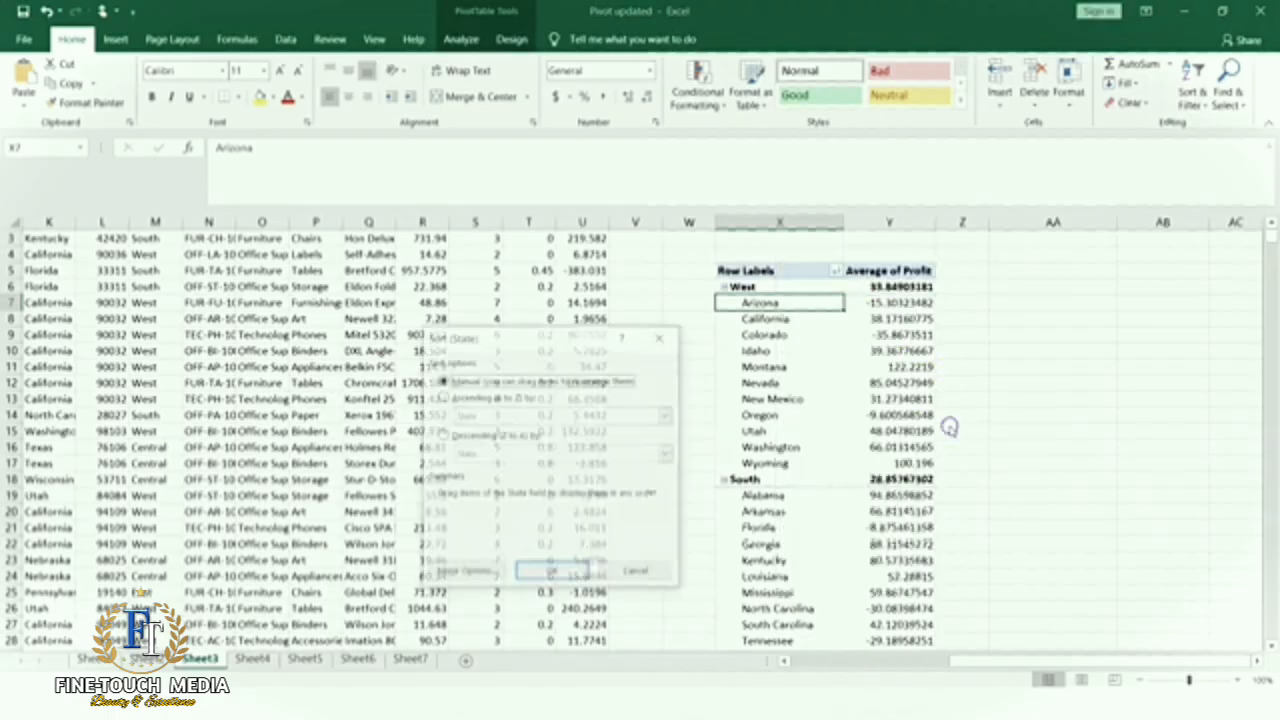
click(442, 436)
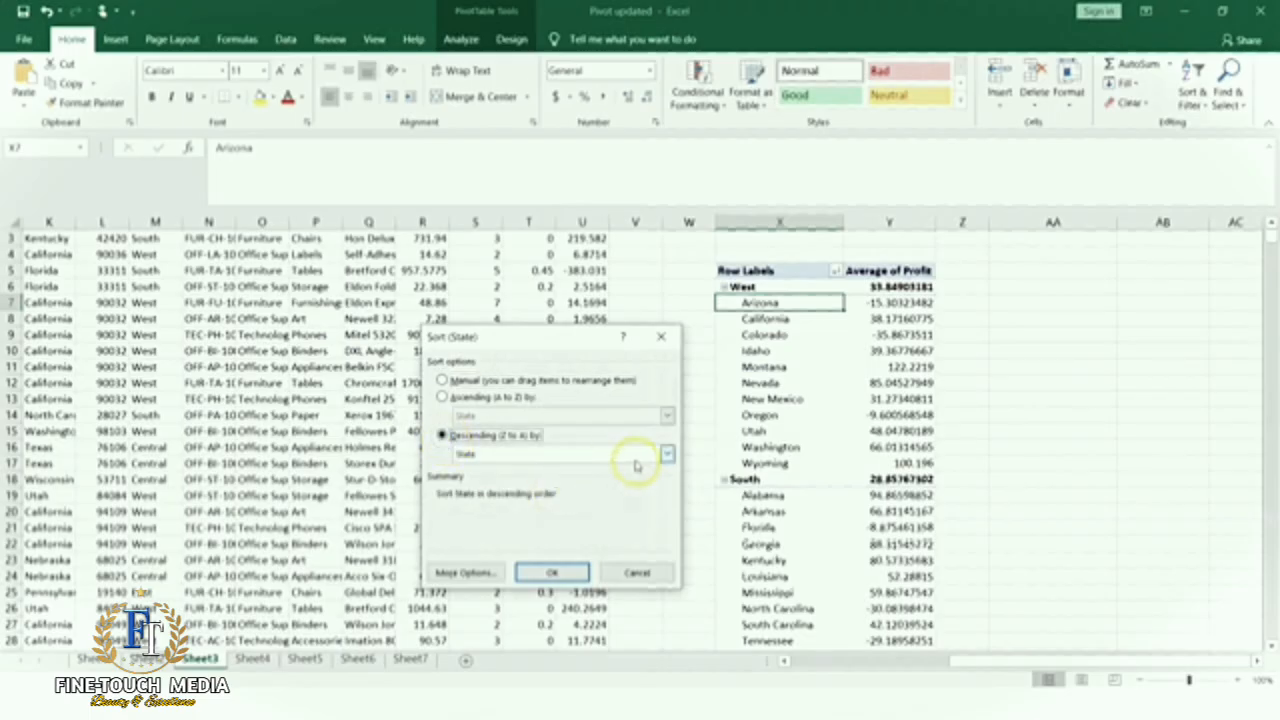
click(668, 454)
click(515, 482)
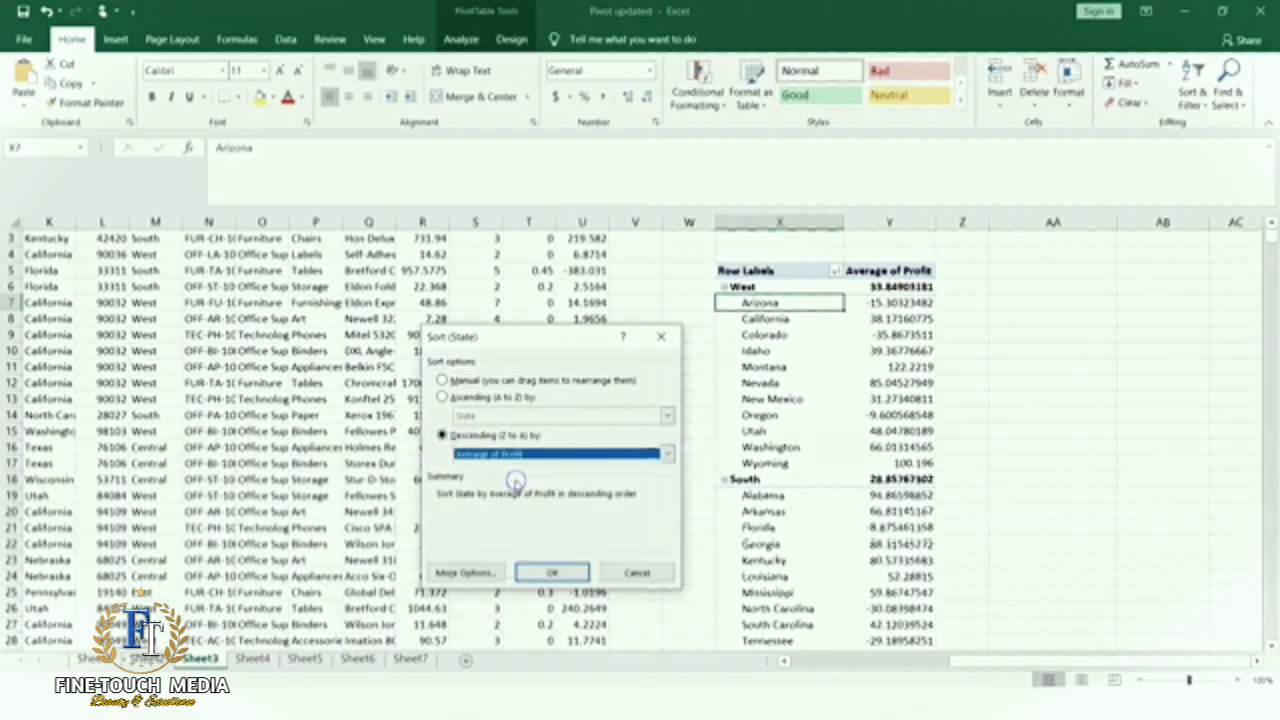
click(555, 572)
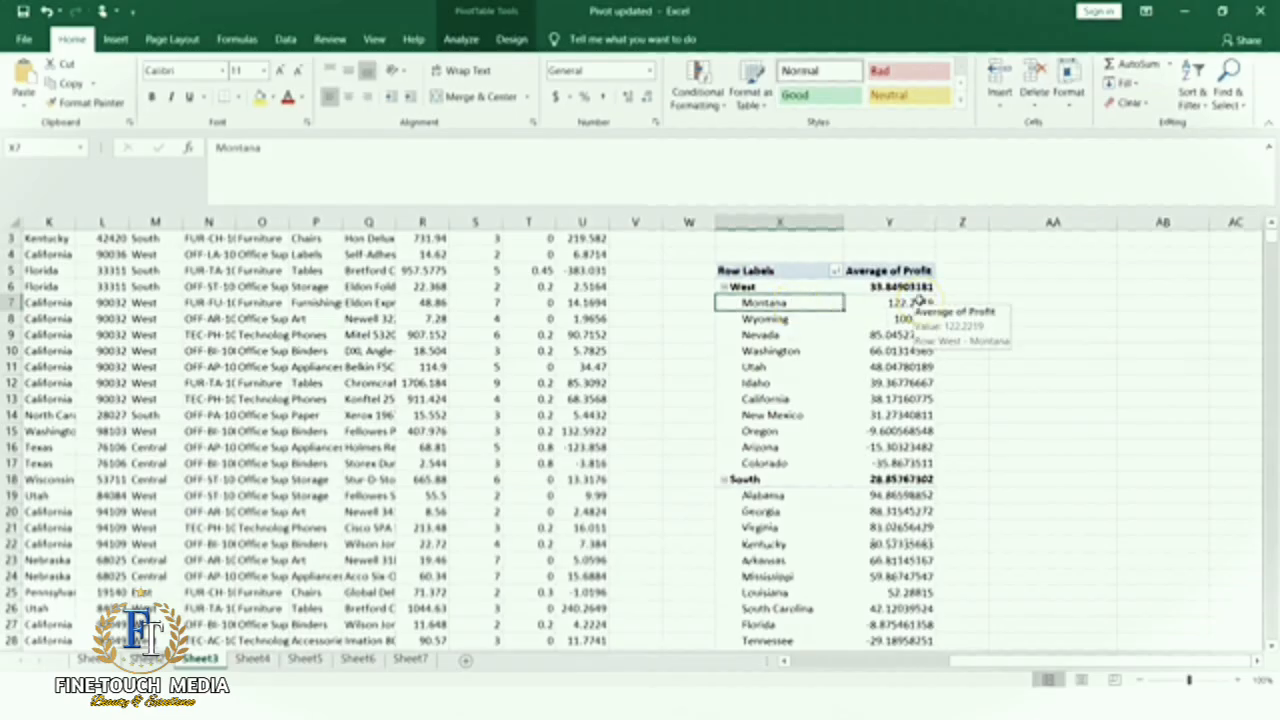
Filter the State field to the top 3 items by Average of Profit.
right_click(807, 304)
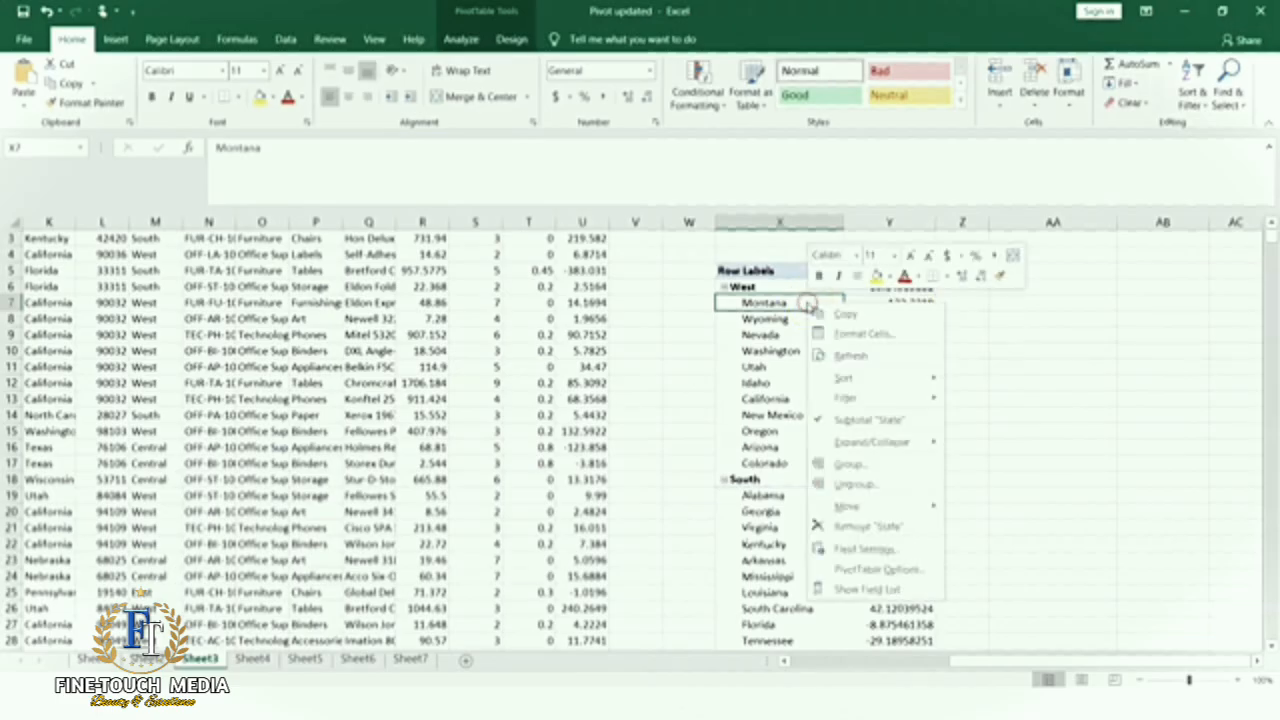
mouse_move(905, 399)
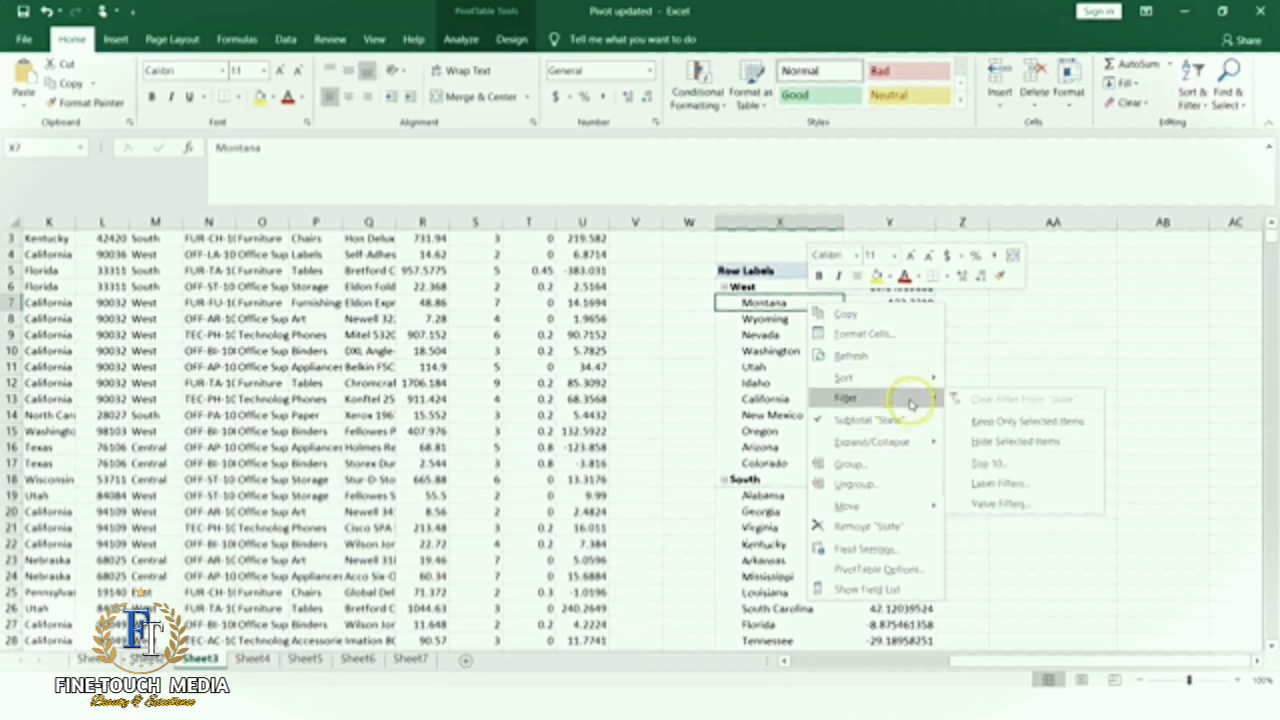
click(1020, 465)
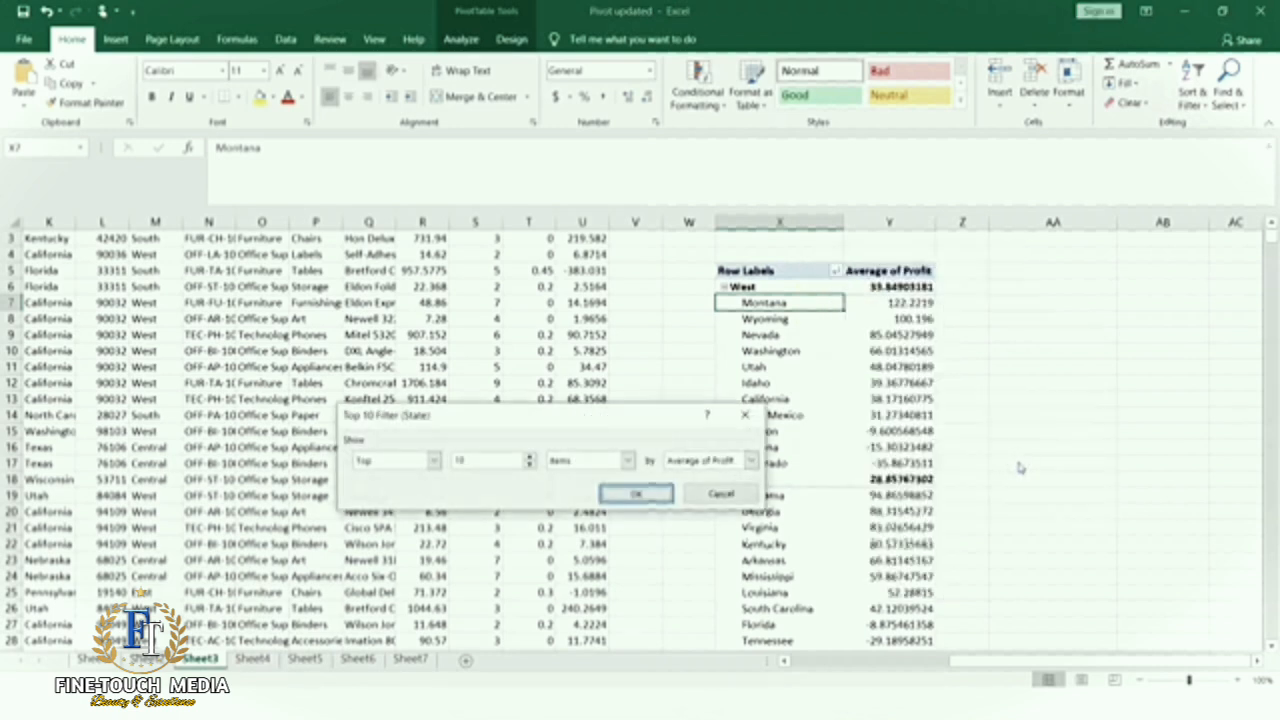
double_click(530, 466)
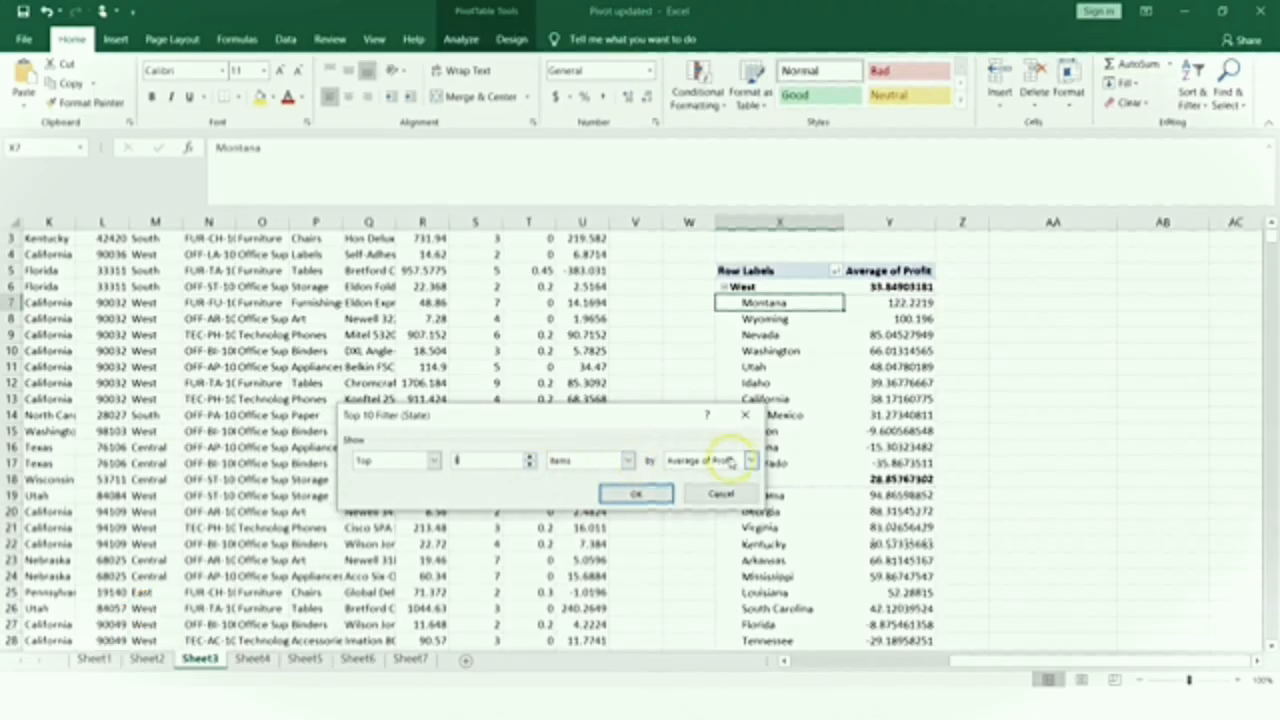
click(665, 493)
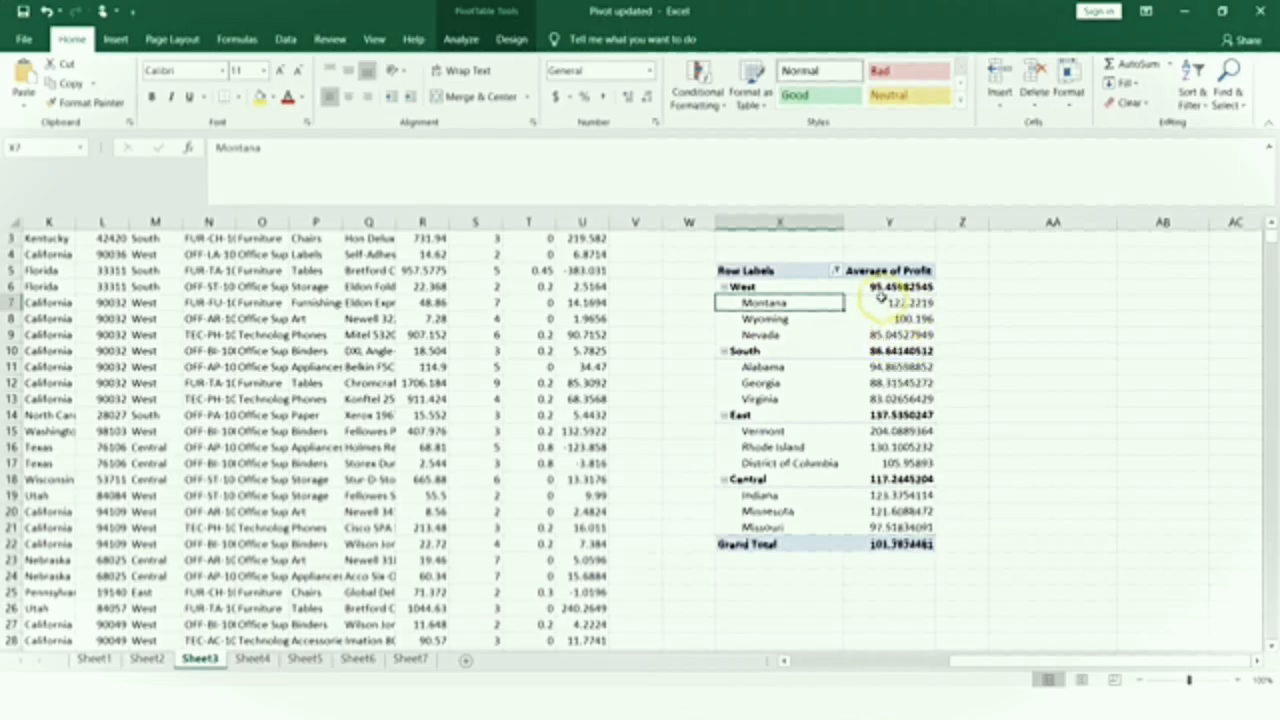
Sort the PivotTable's Region labels from Z to A.
mouse_move(895, 287)
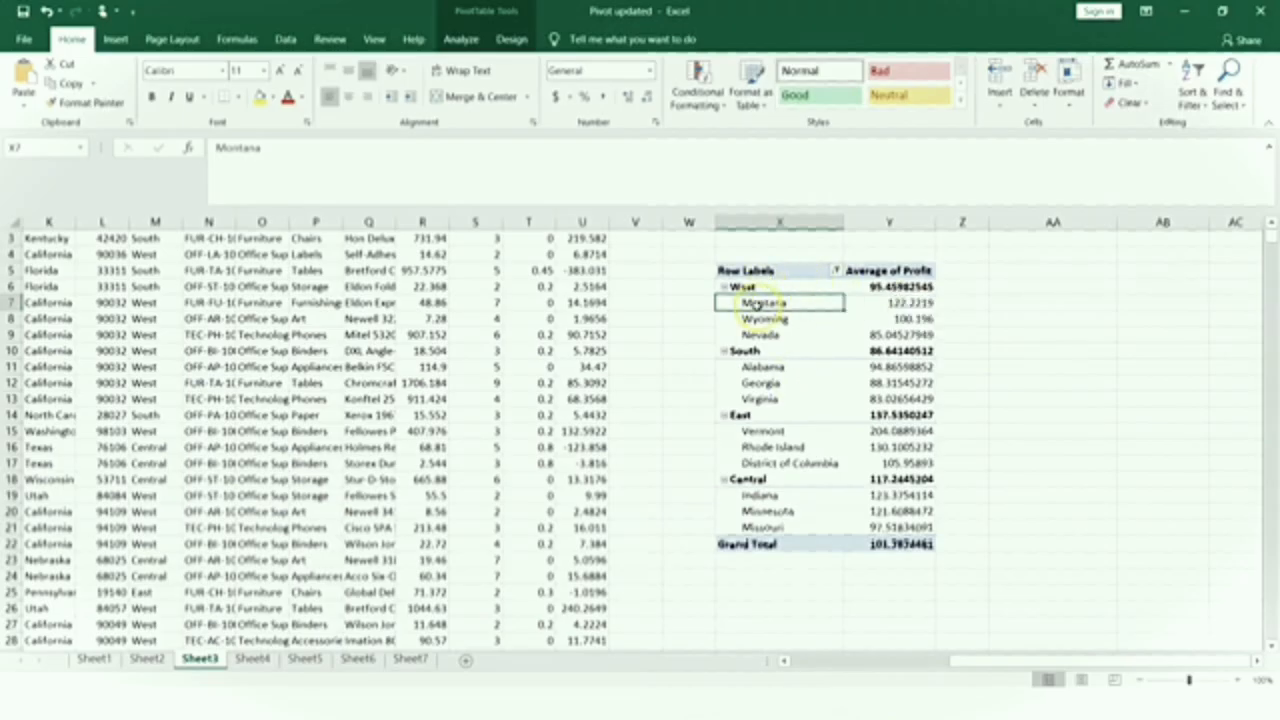
mouse_move(748, 287)
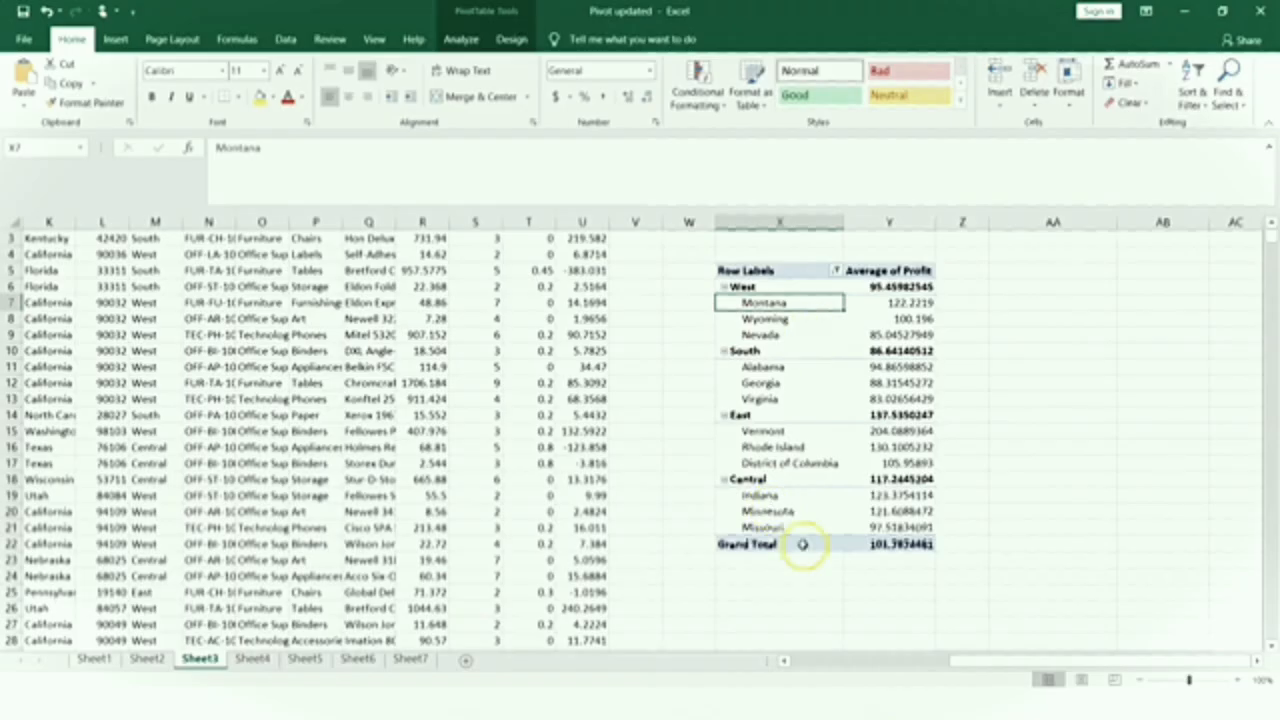
click(782, 287)
right_click(785, 288)
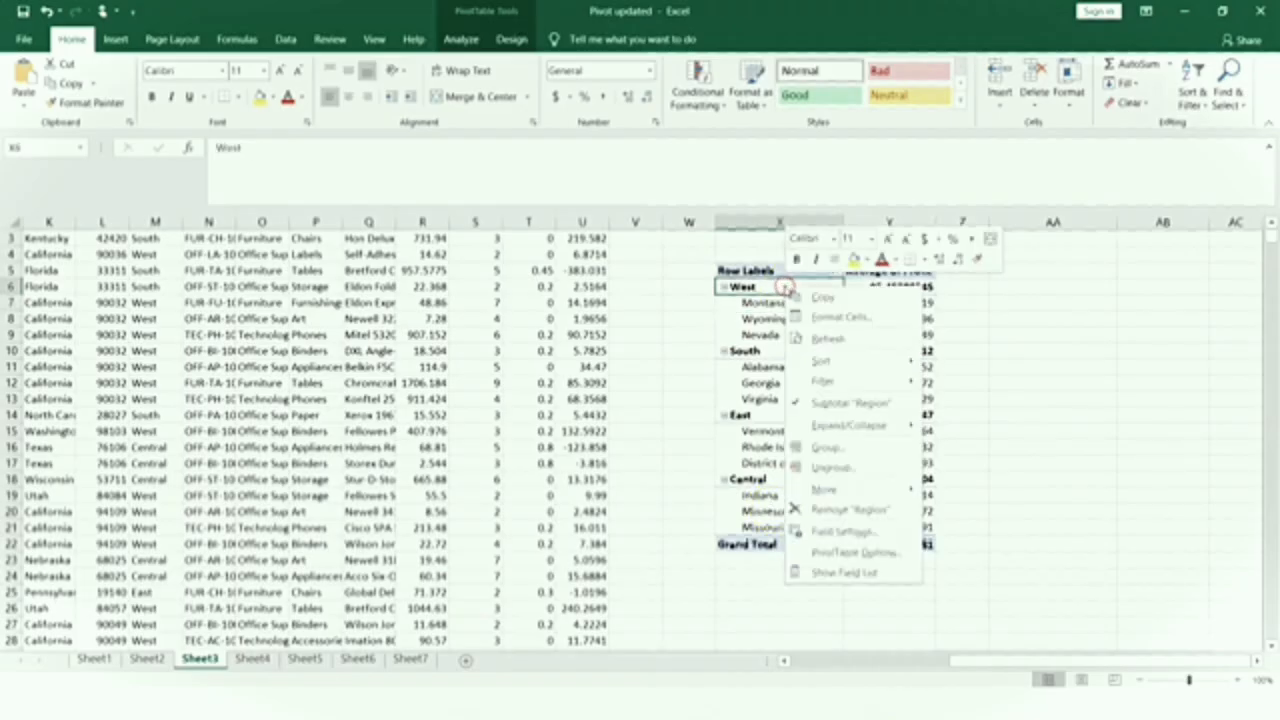
mouse_move(890, 362)
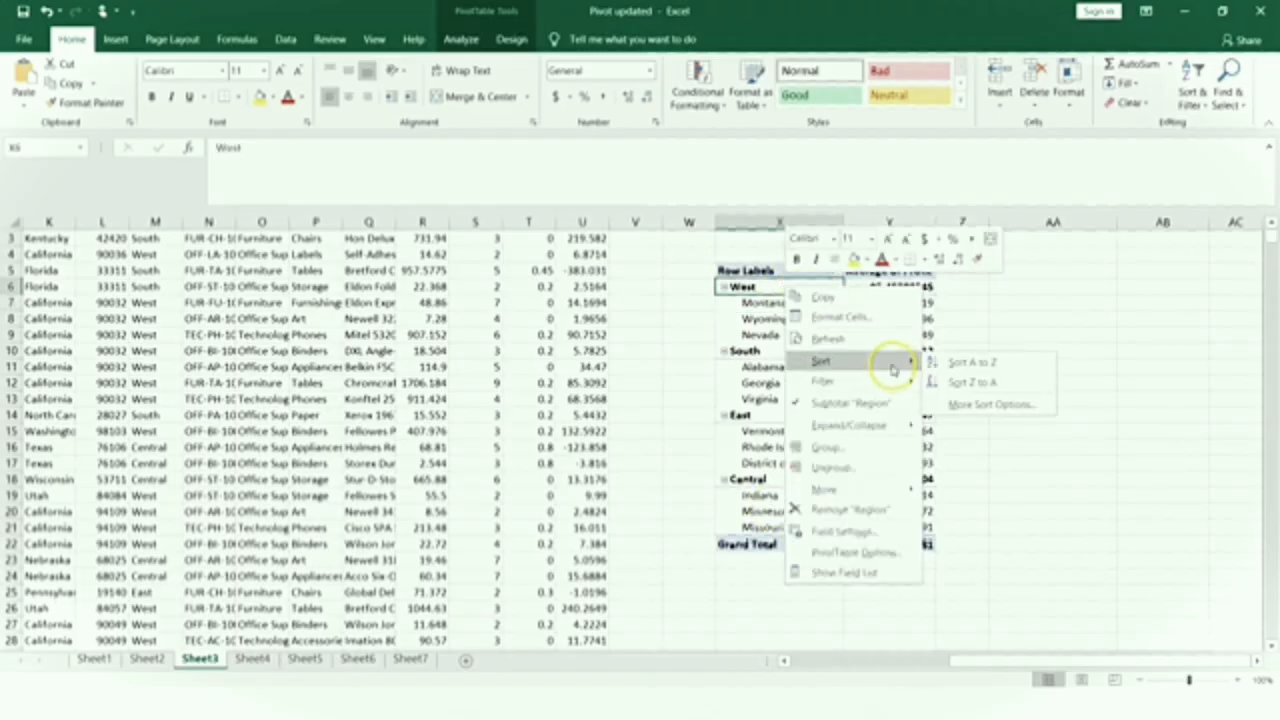
click(985, 382)
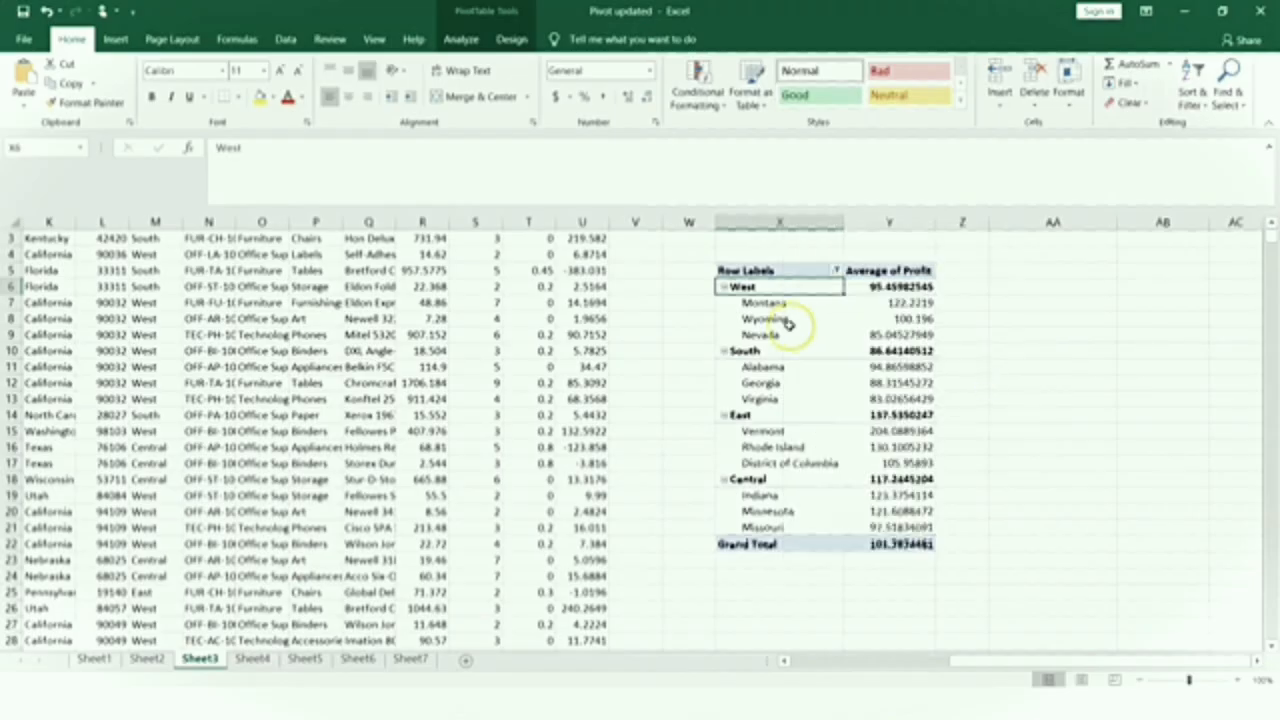
Sort the PivotTable's Region labels in ascending order (A to Z) by Region.
right_click(801, 287)
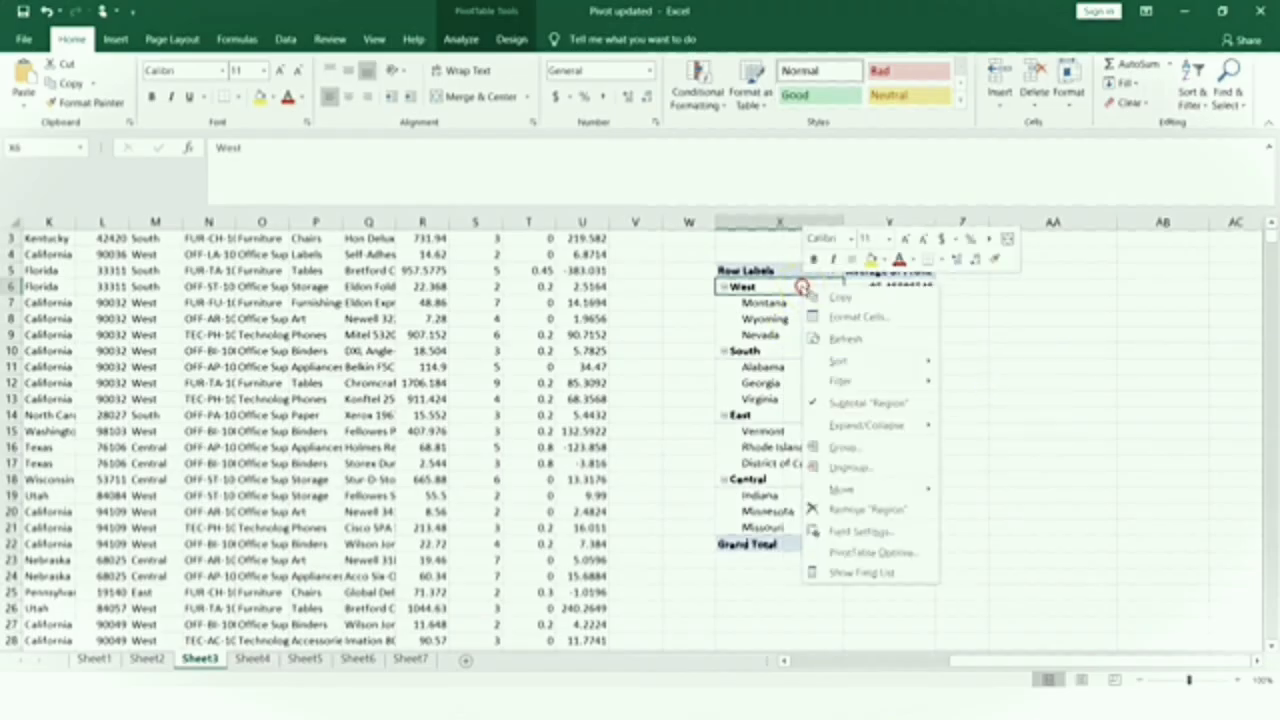
mouse_move(903, 387)
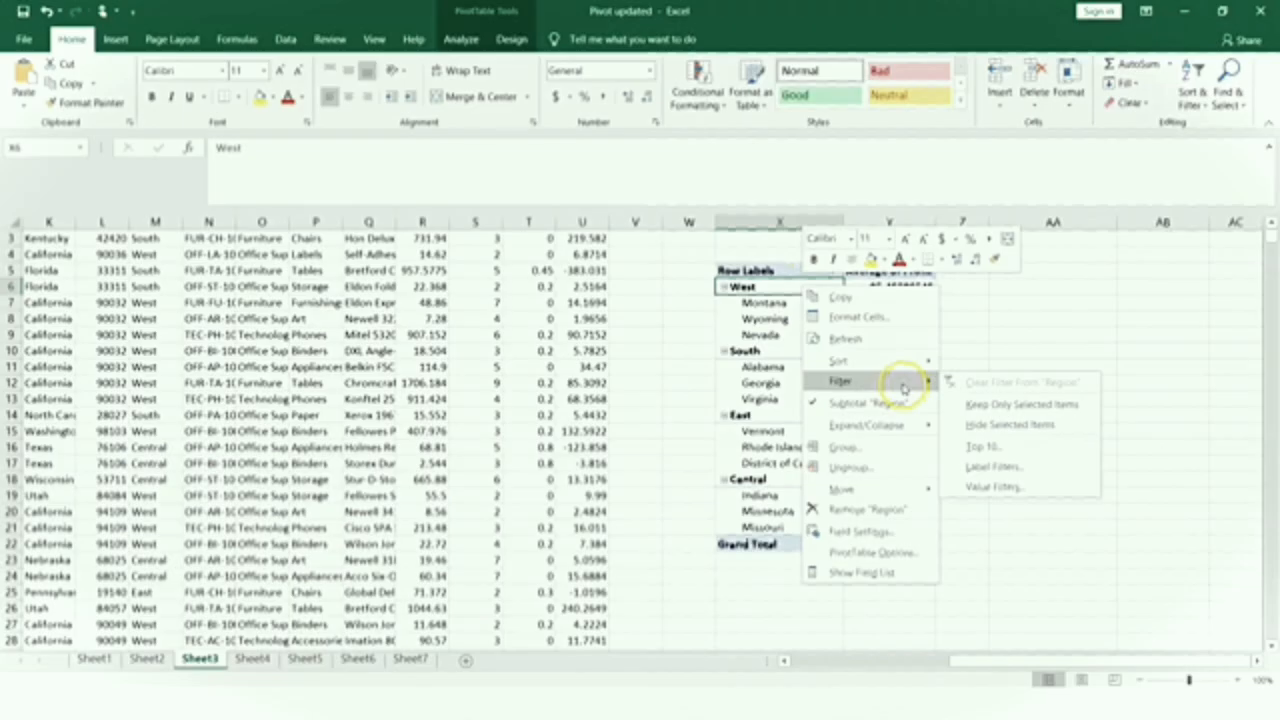
mouse_move(900, 362)
click(980, 407)
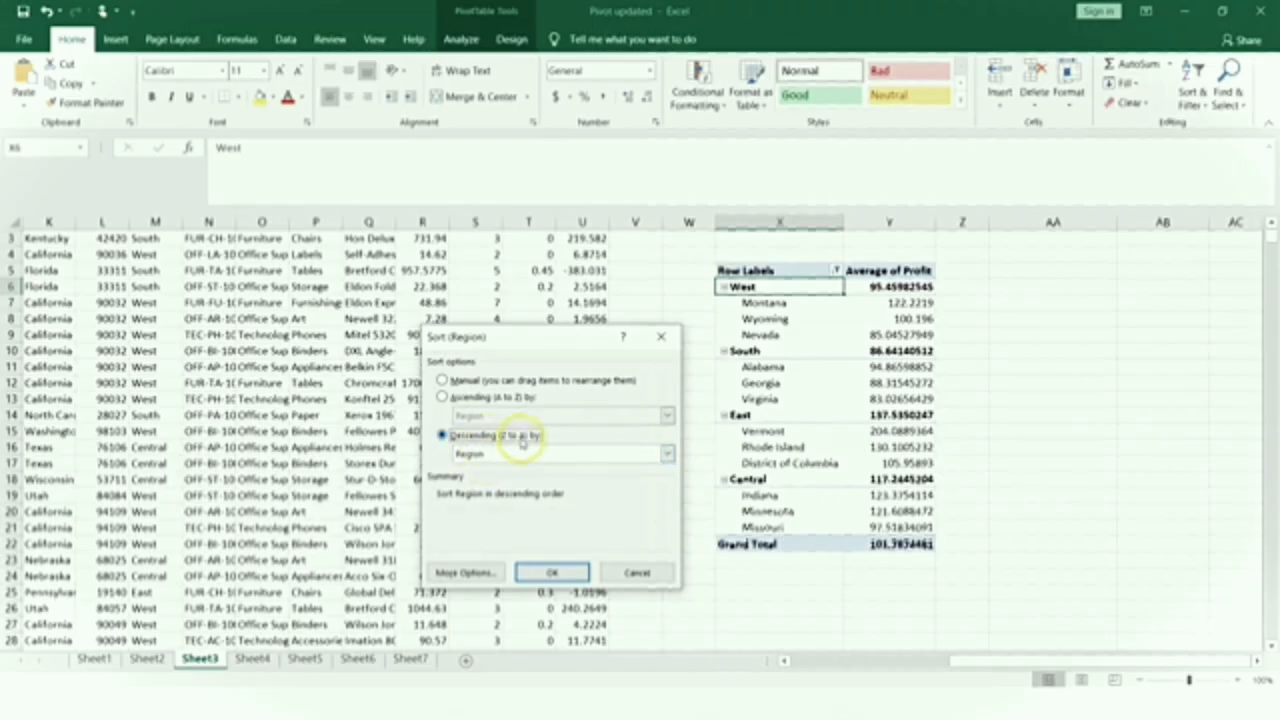
click(443, 397)
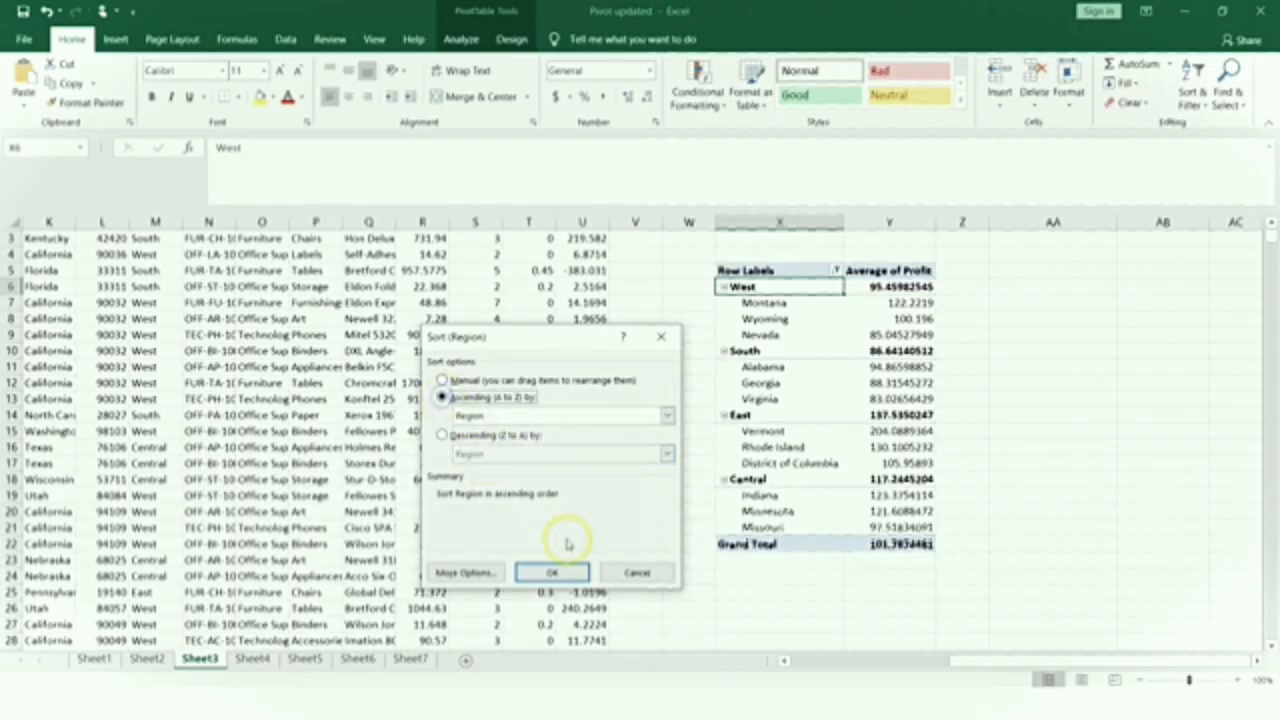
click(566, 572)
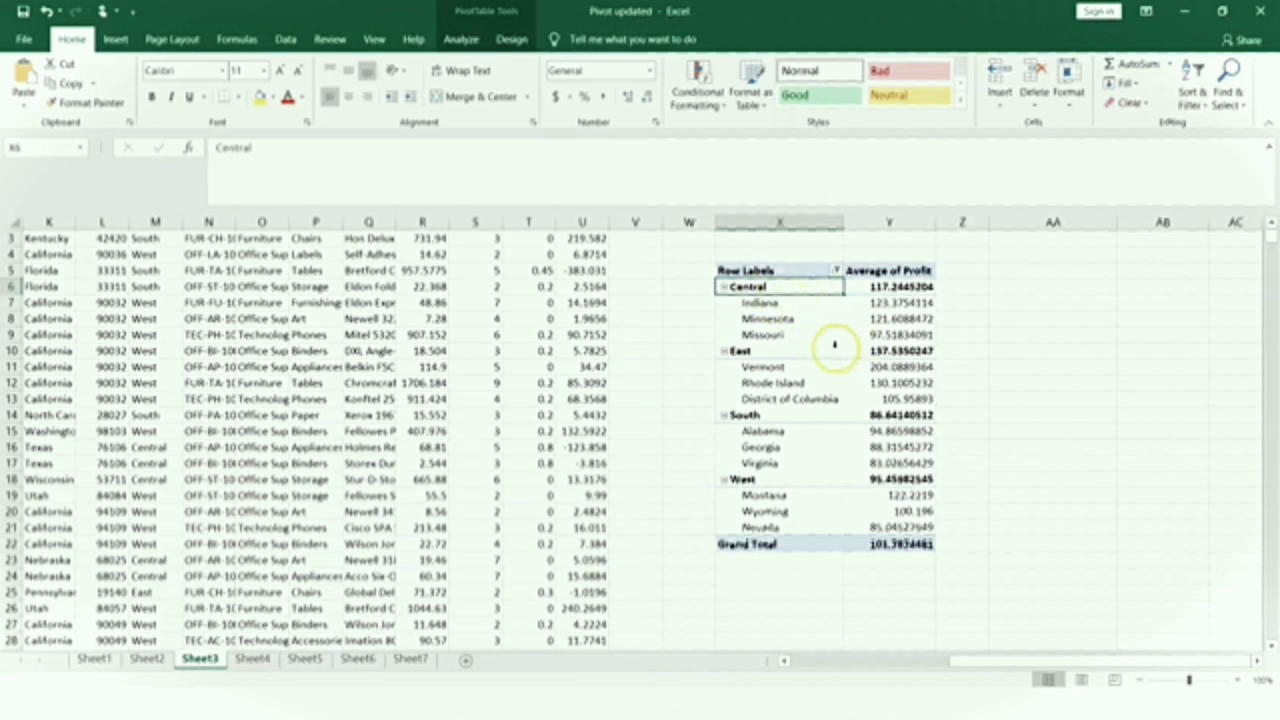
click(901, 287)
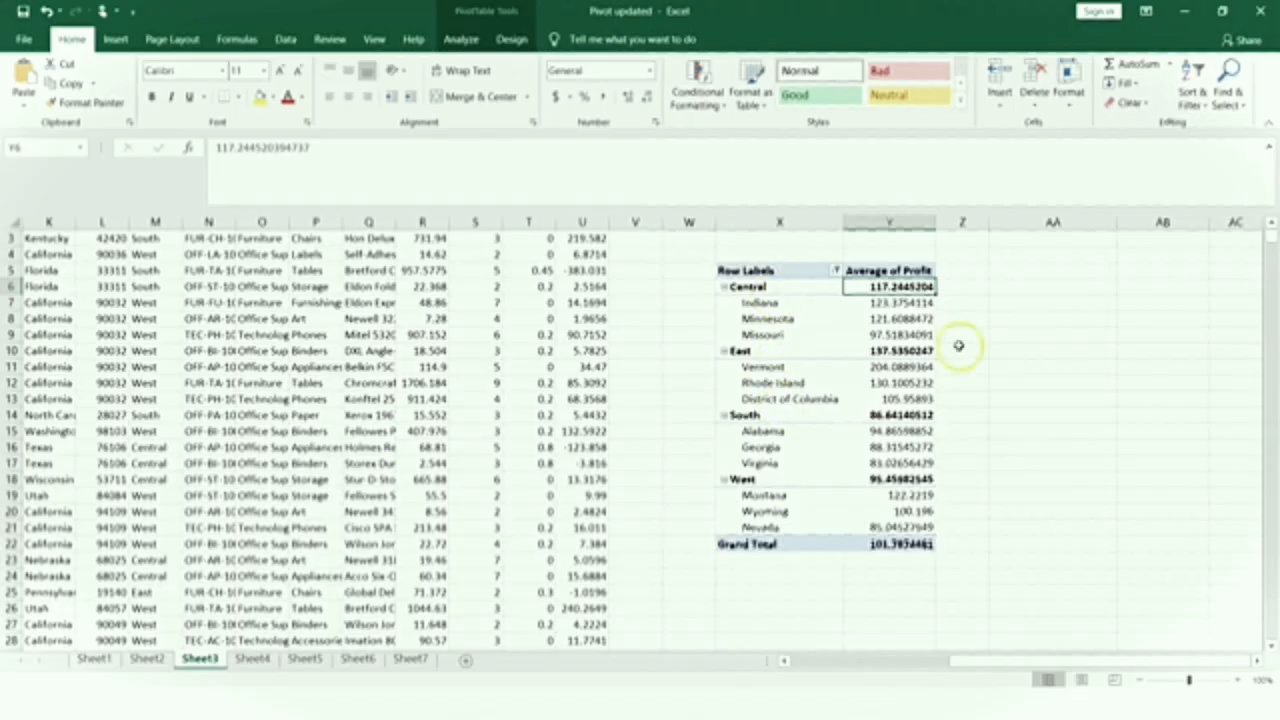
click(1271, 226)
click(1271, 226)
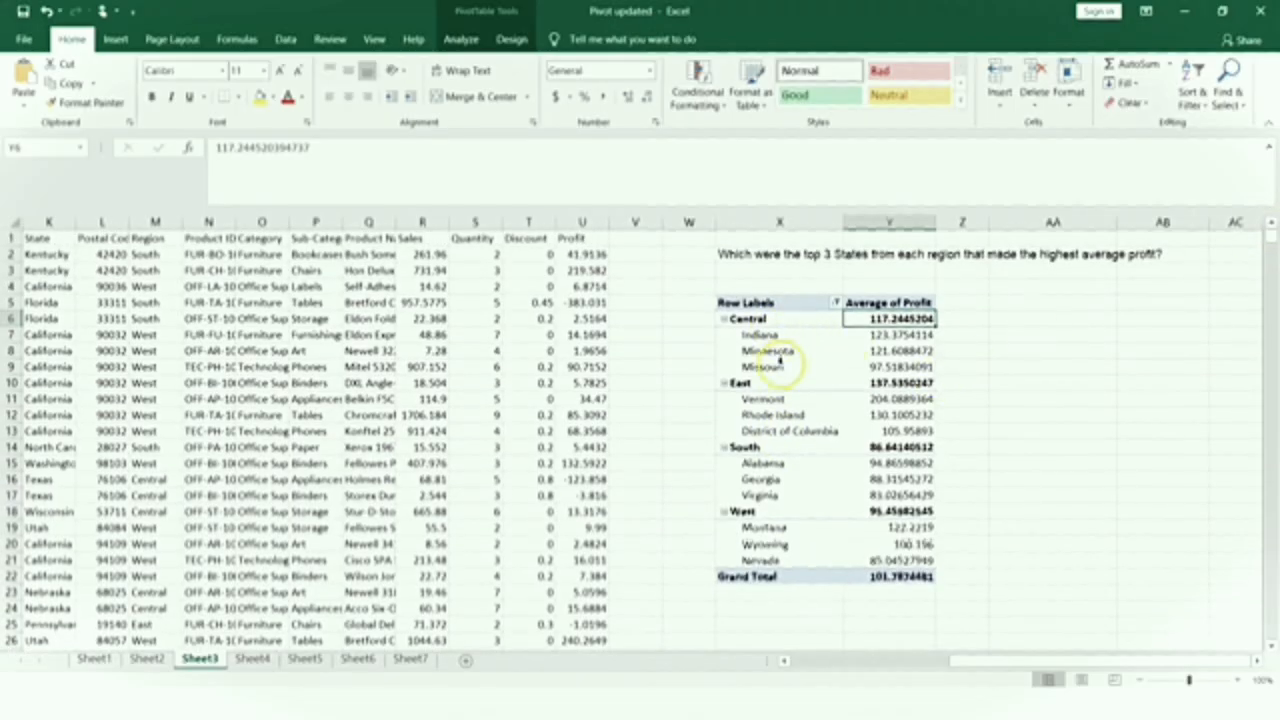
On Sheet4, create a PivotTable from the full order data, placed on the existing worksheet at cell X4.
key(ctrl+Page_Down)
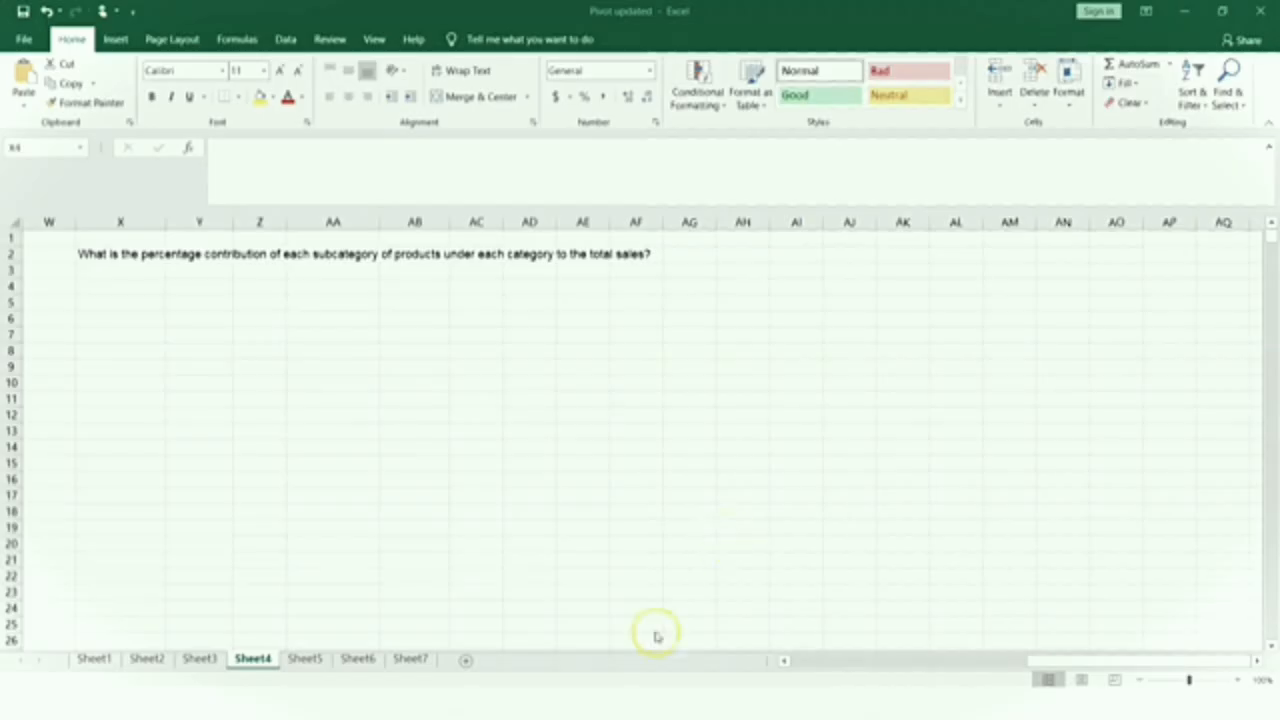
click(800, 660)
click(800, 660)
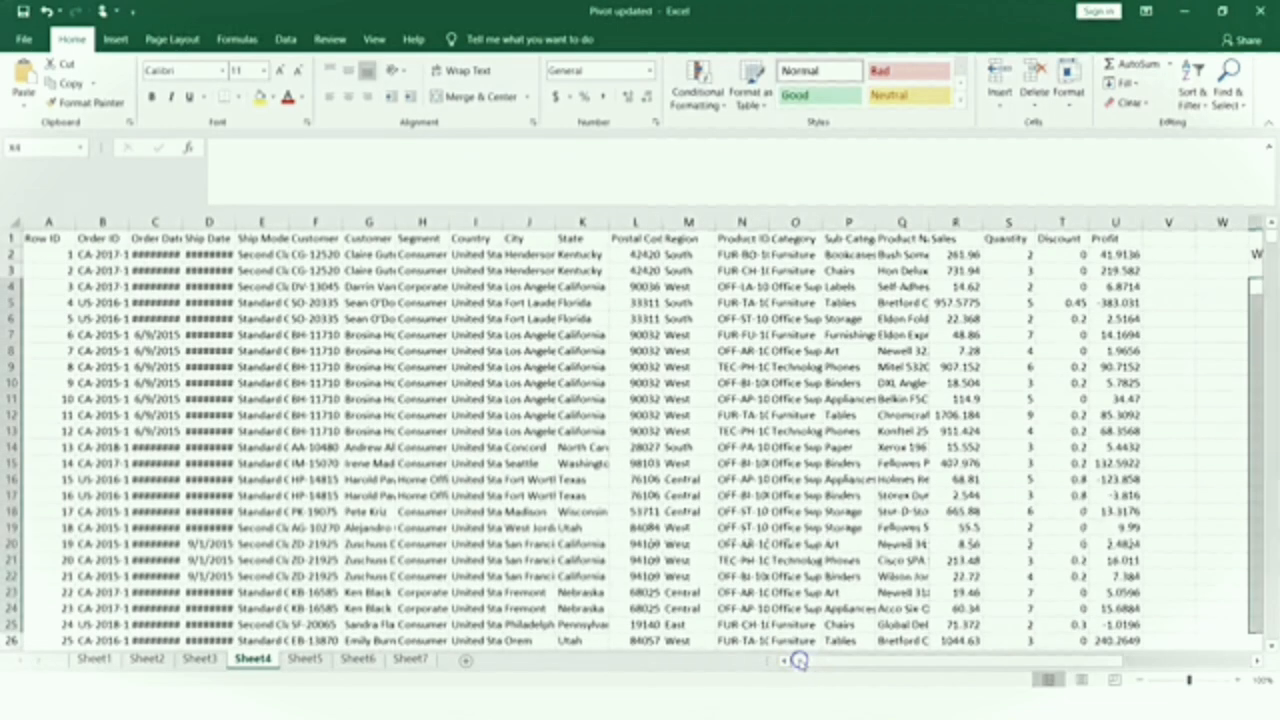
click(38, 240)
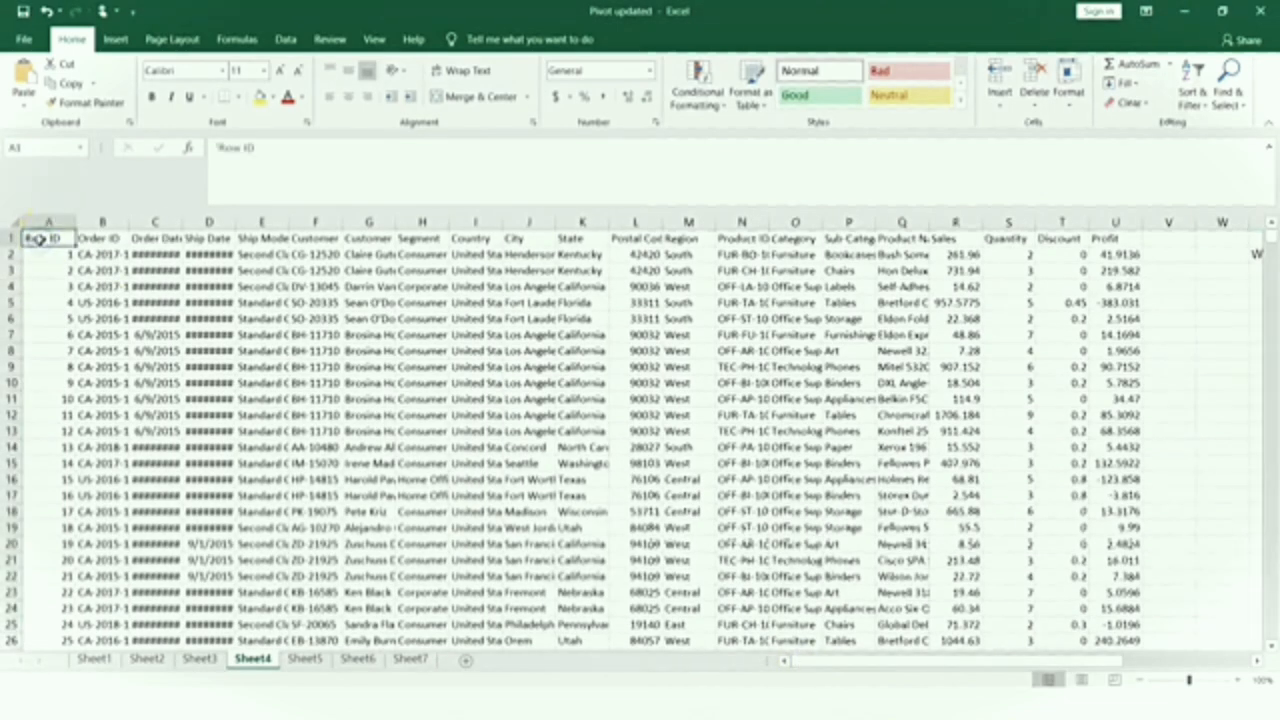
click(35, 237)
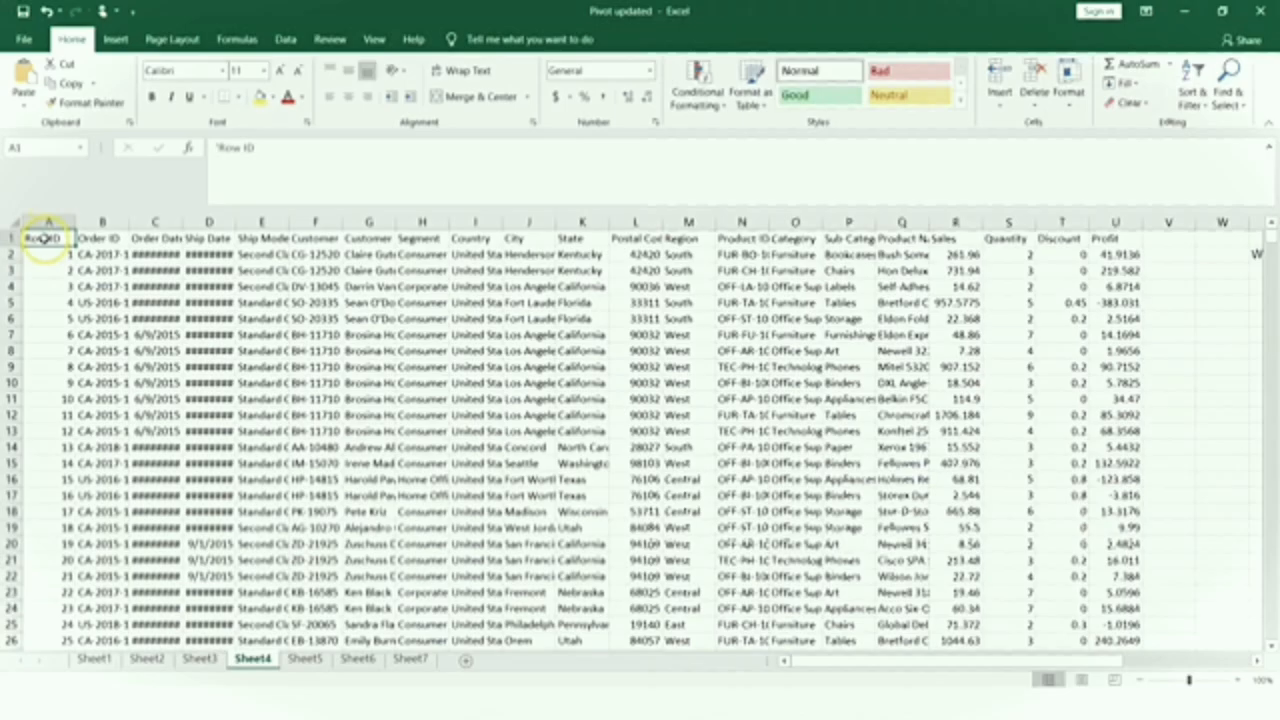
click(113, 38)
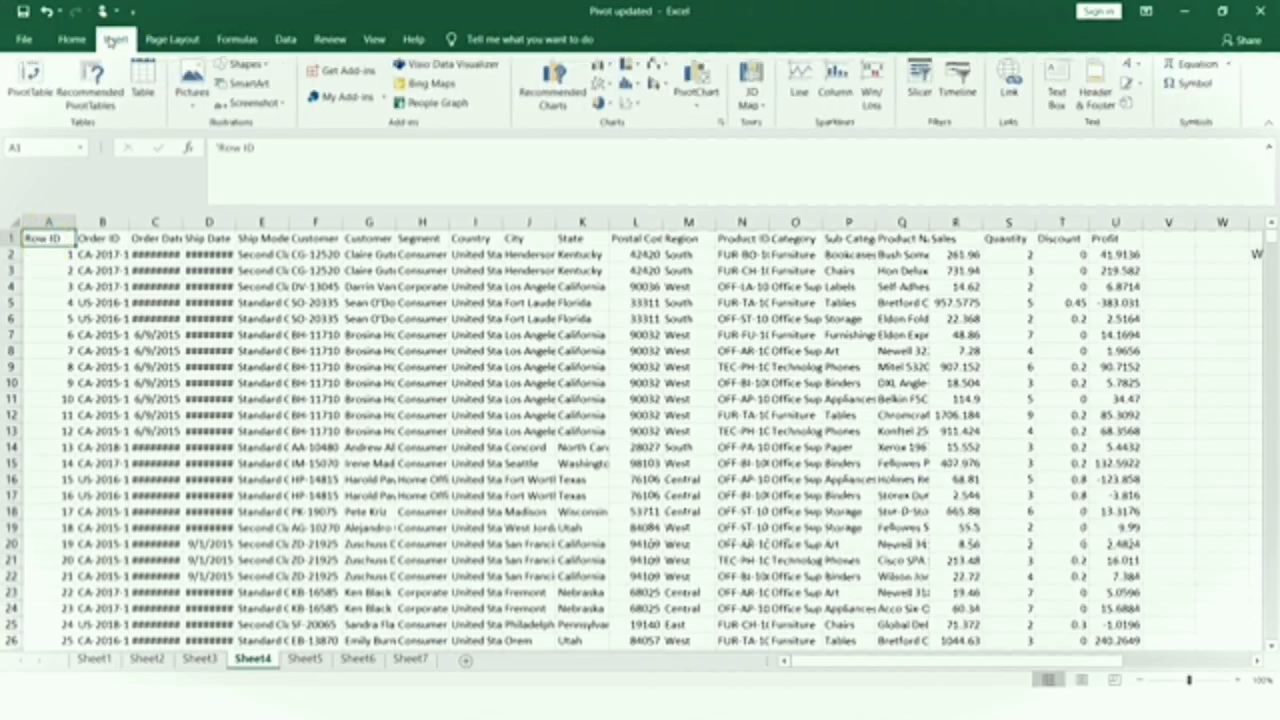
click(20, 90)
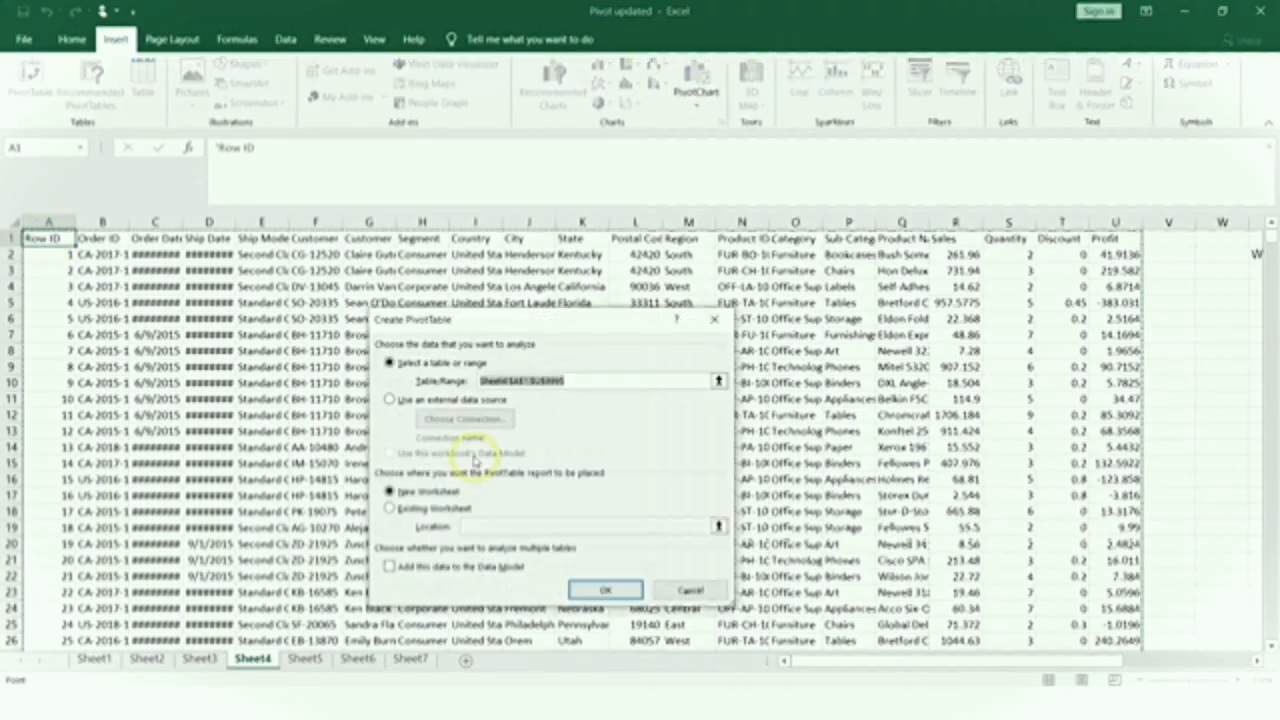
click(392, 509)
click(561, 527)
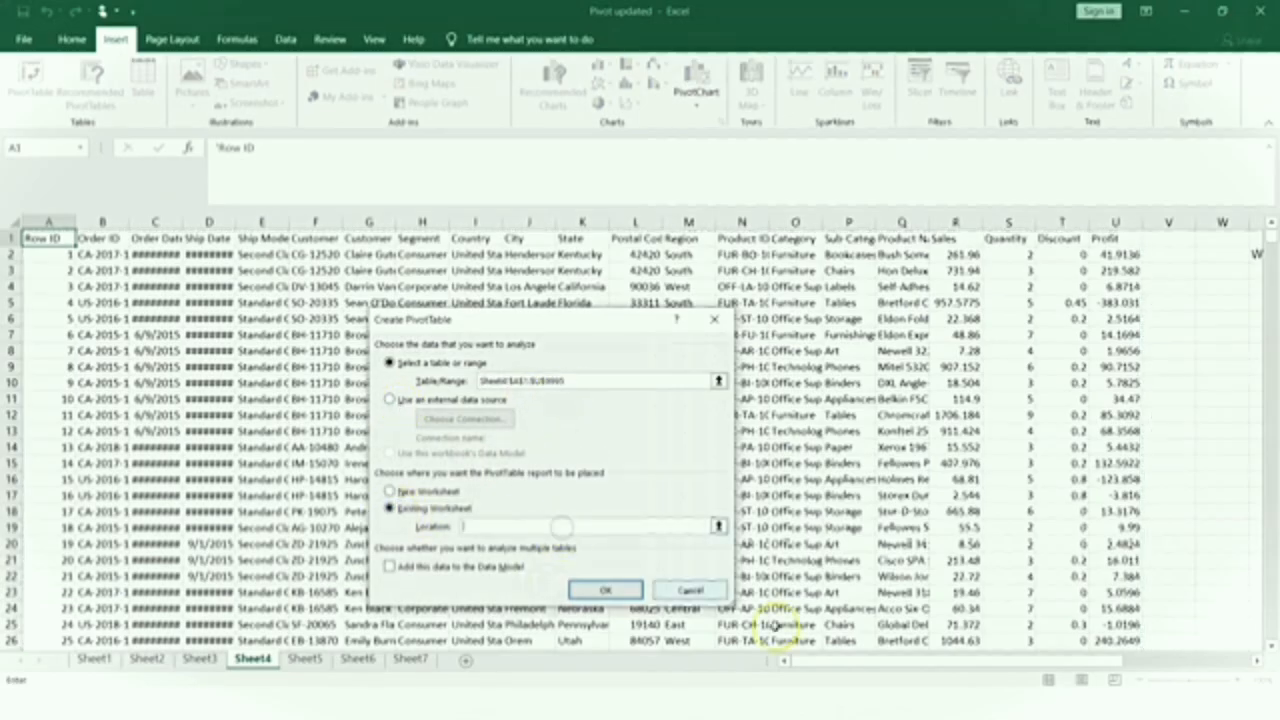
click(1257, 660)
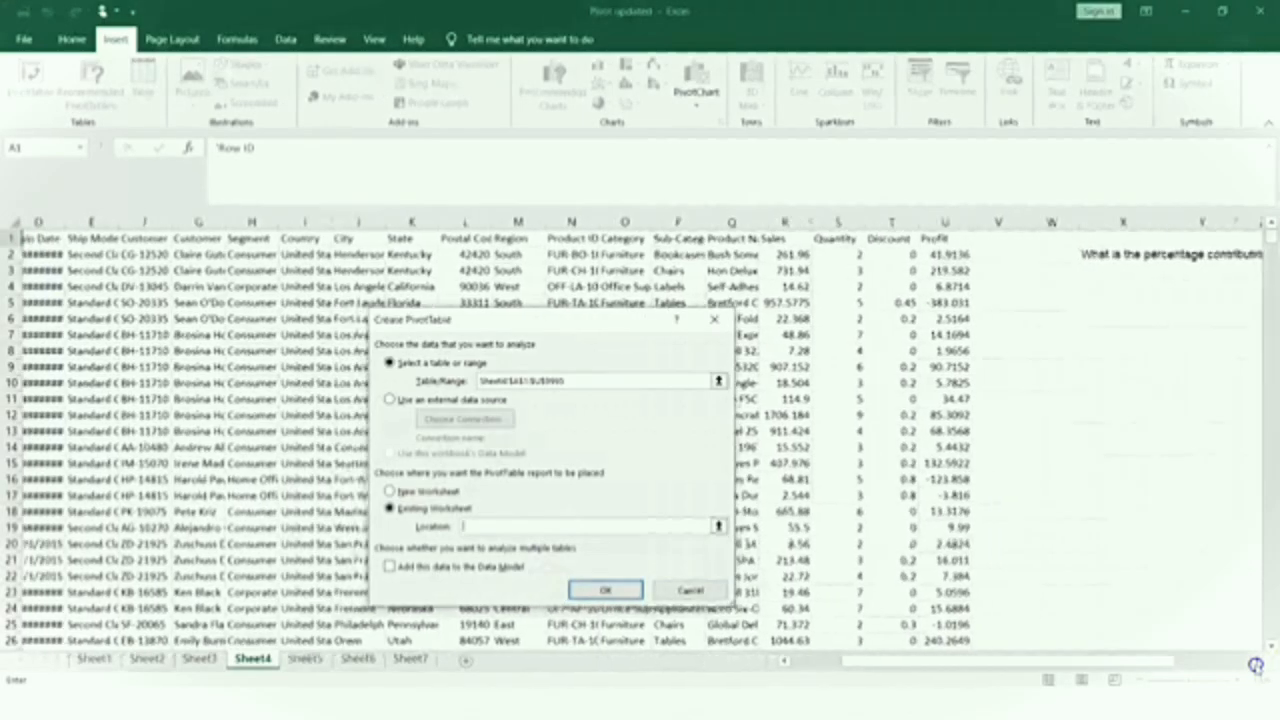
click(1068, 286)
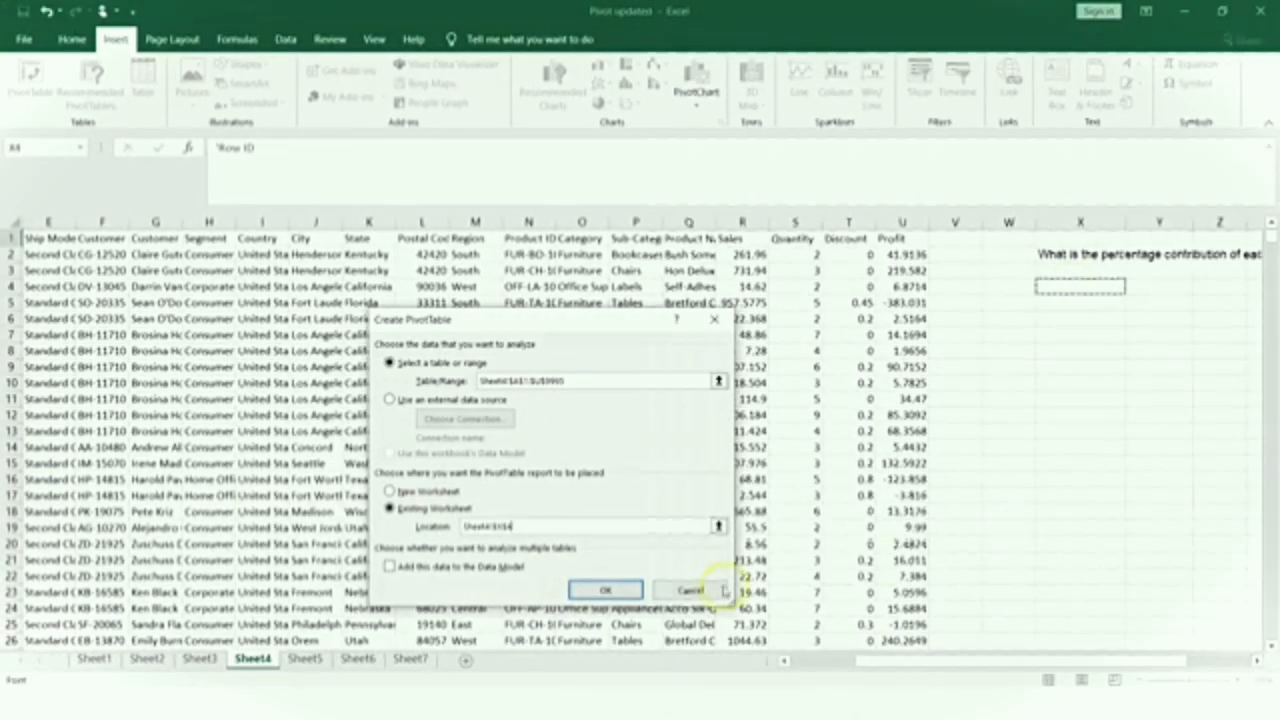
click(592, 590)
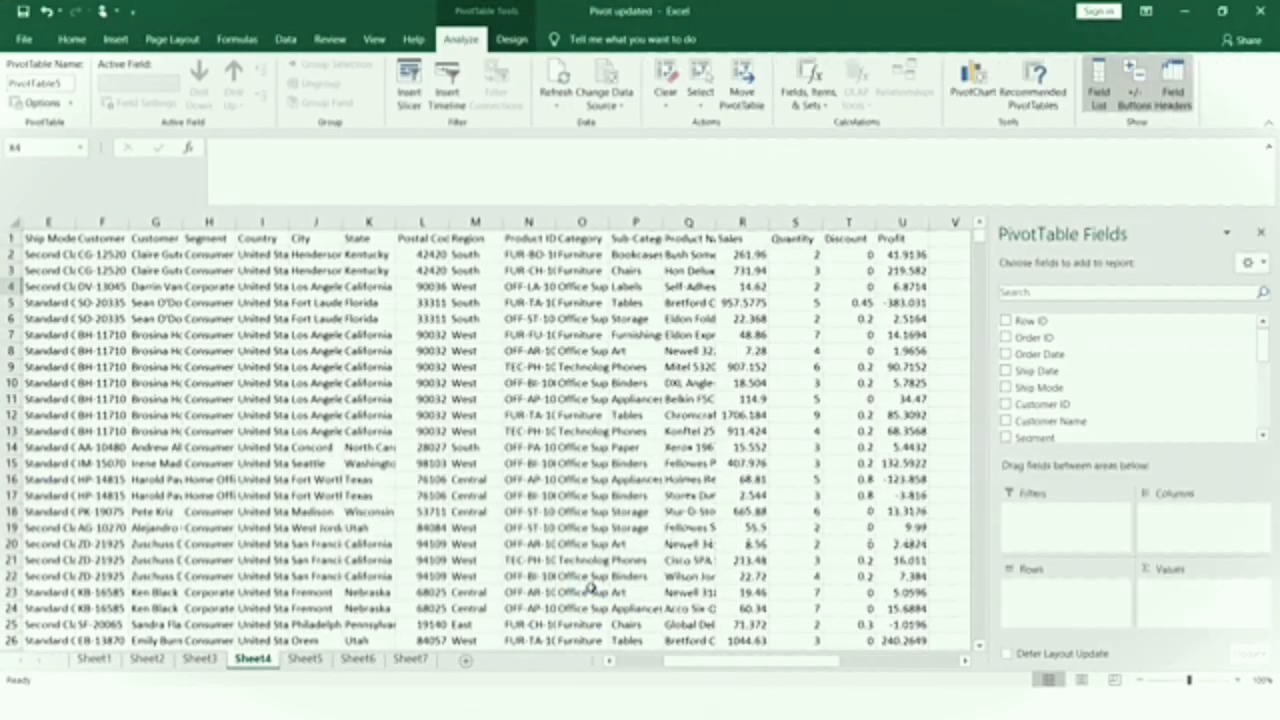
Add Category and Sub-Category as the PivotTable's row fields and Sales as its values field.
drag(1264, 344, 1264, 390)
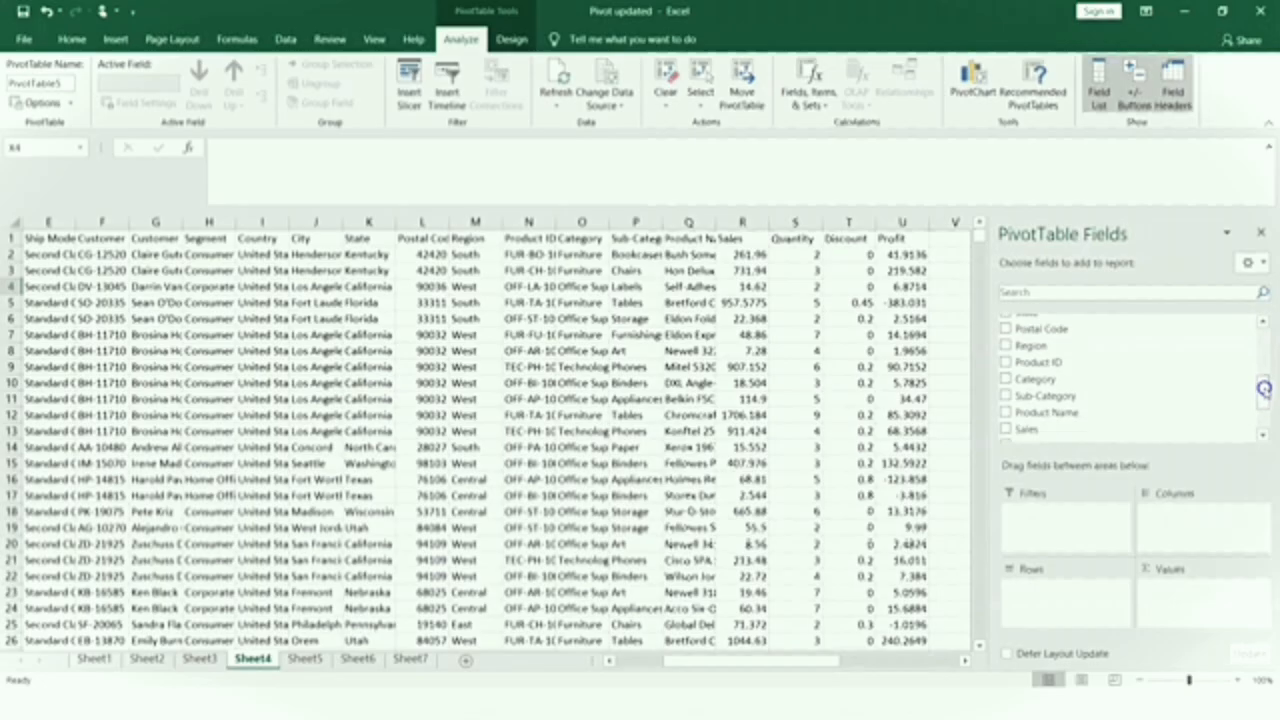
click(1005, 380)
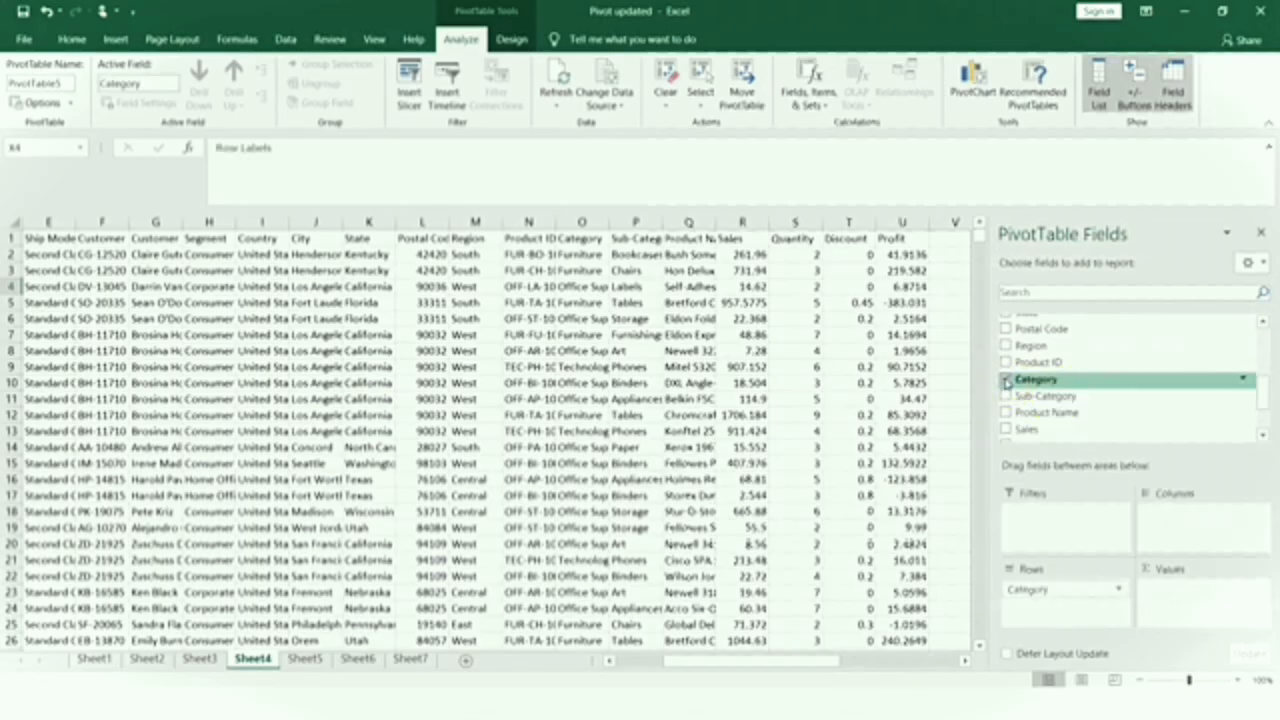
click(1006, 396)
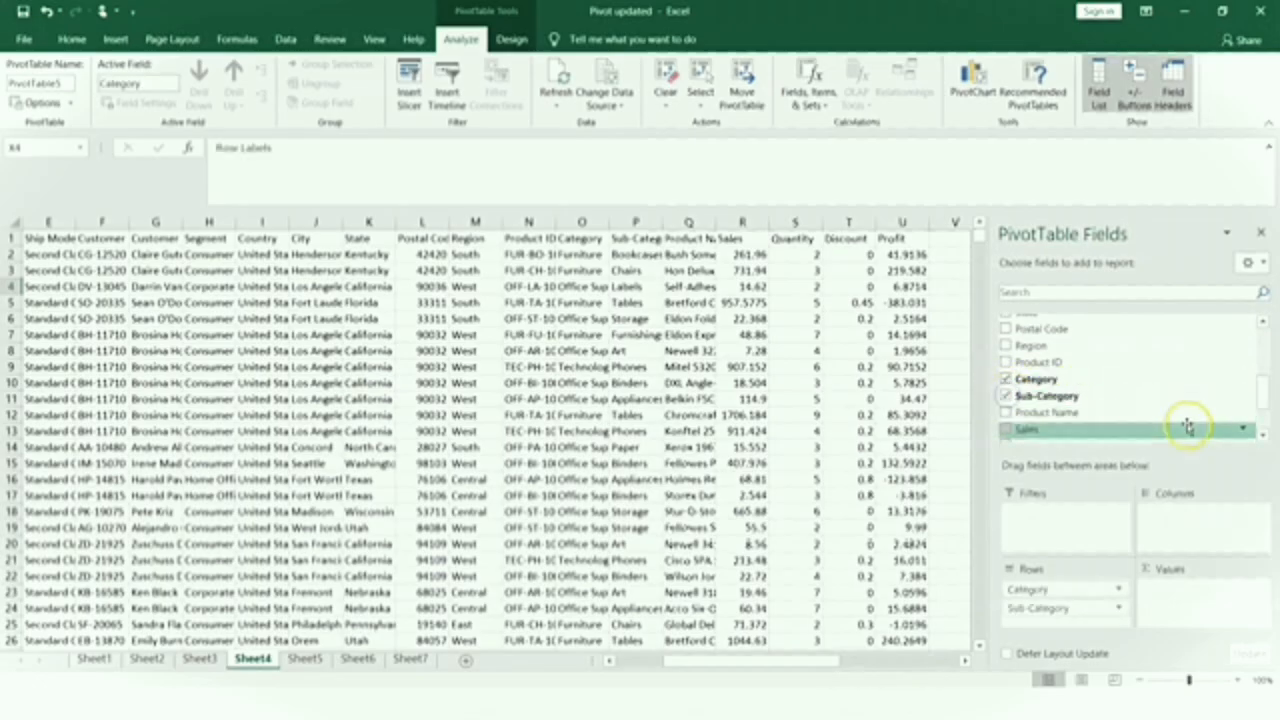
click(1007, 430)
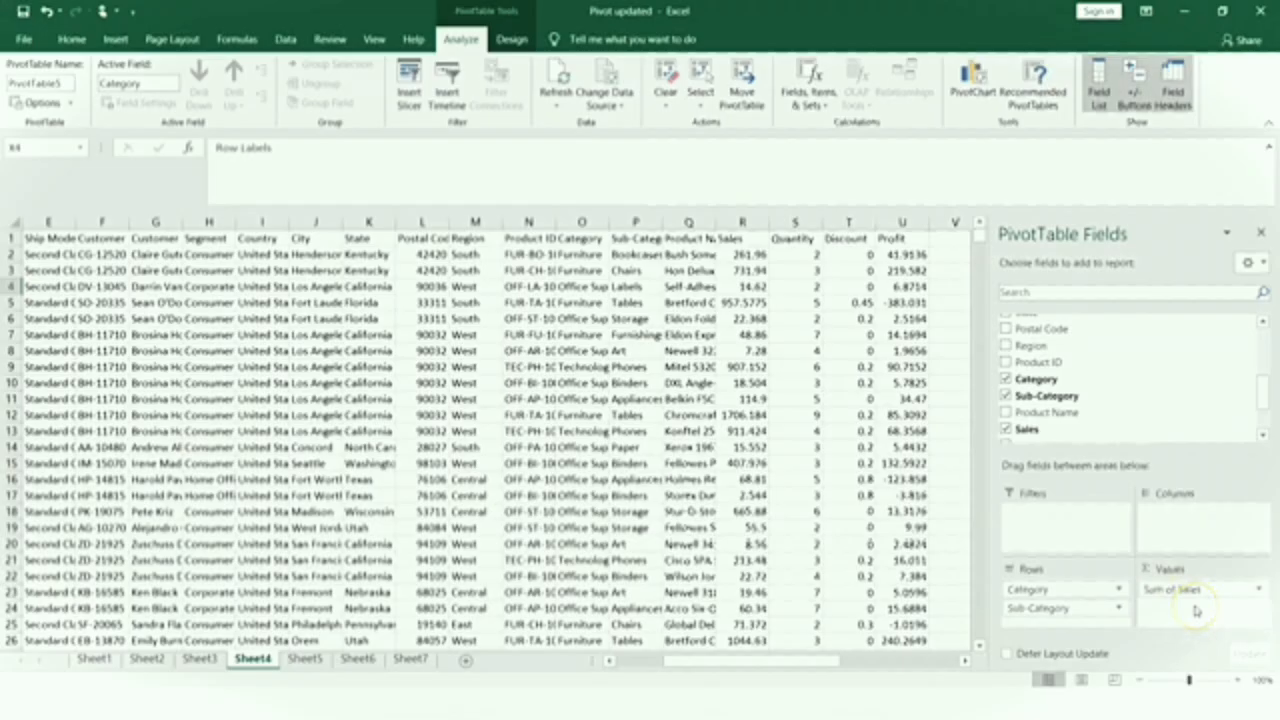
Show the Sum of Sales values as % of Grand Total, and close the field list.
click(1260, 591)
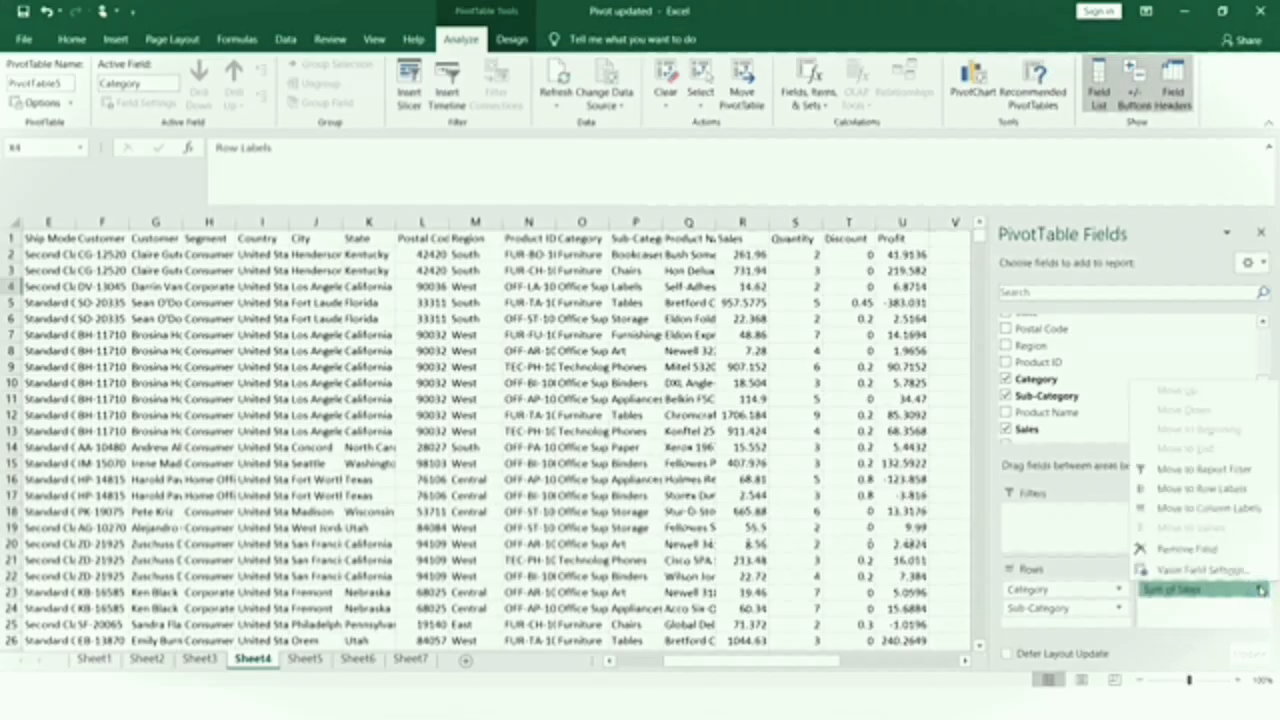
click(1242, 575)
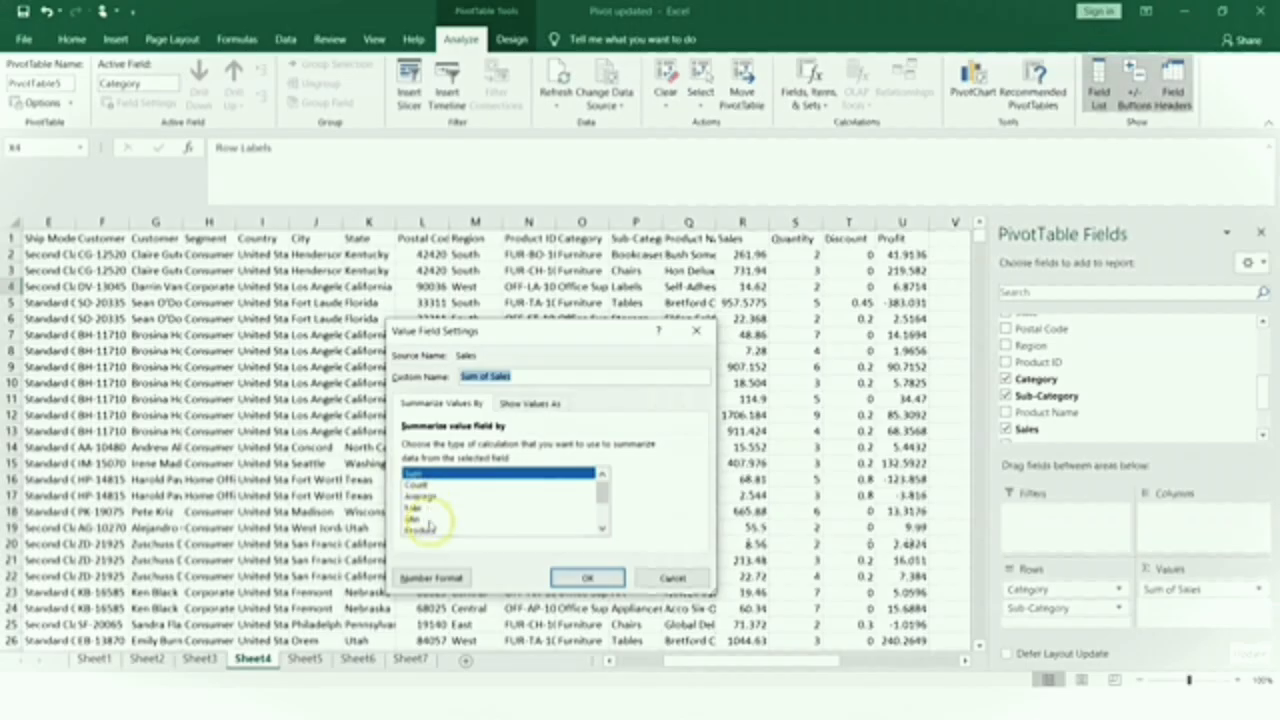
click(548, 404)
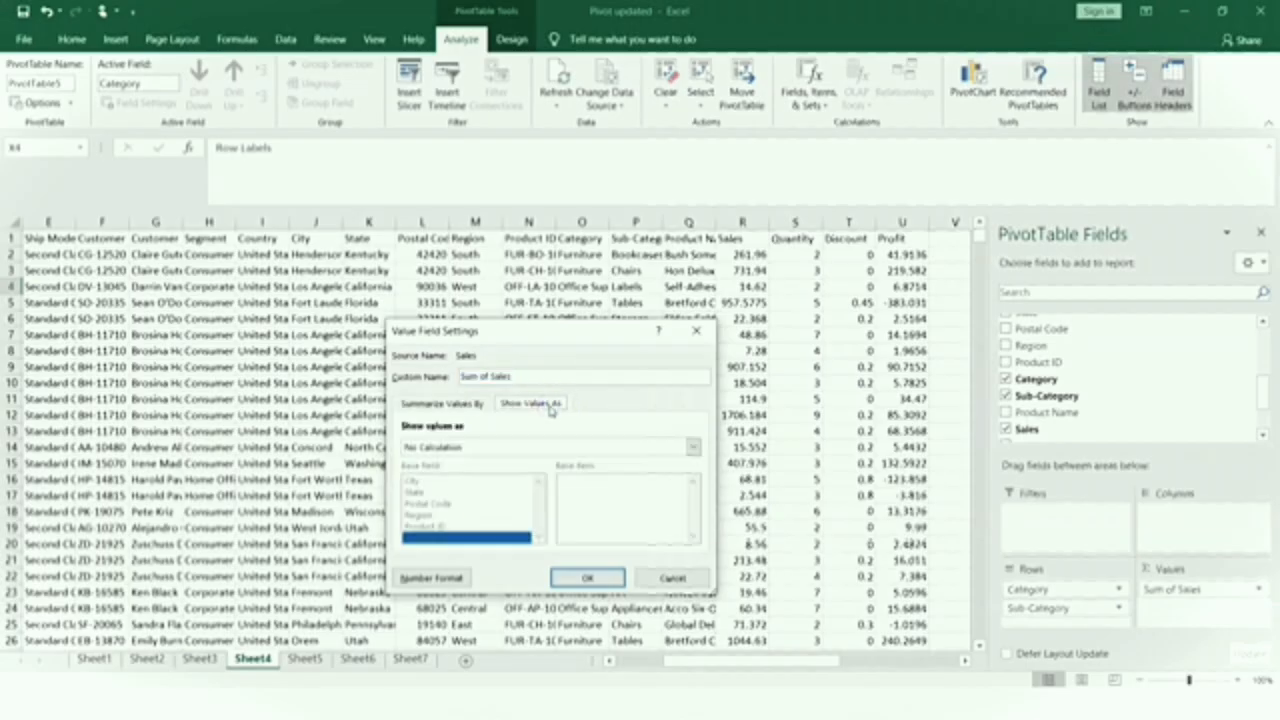
click(694, 446)
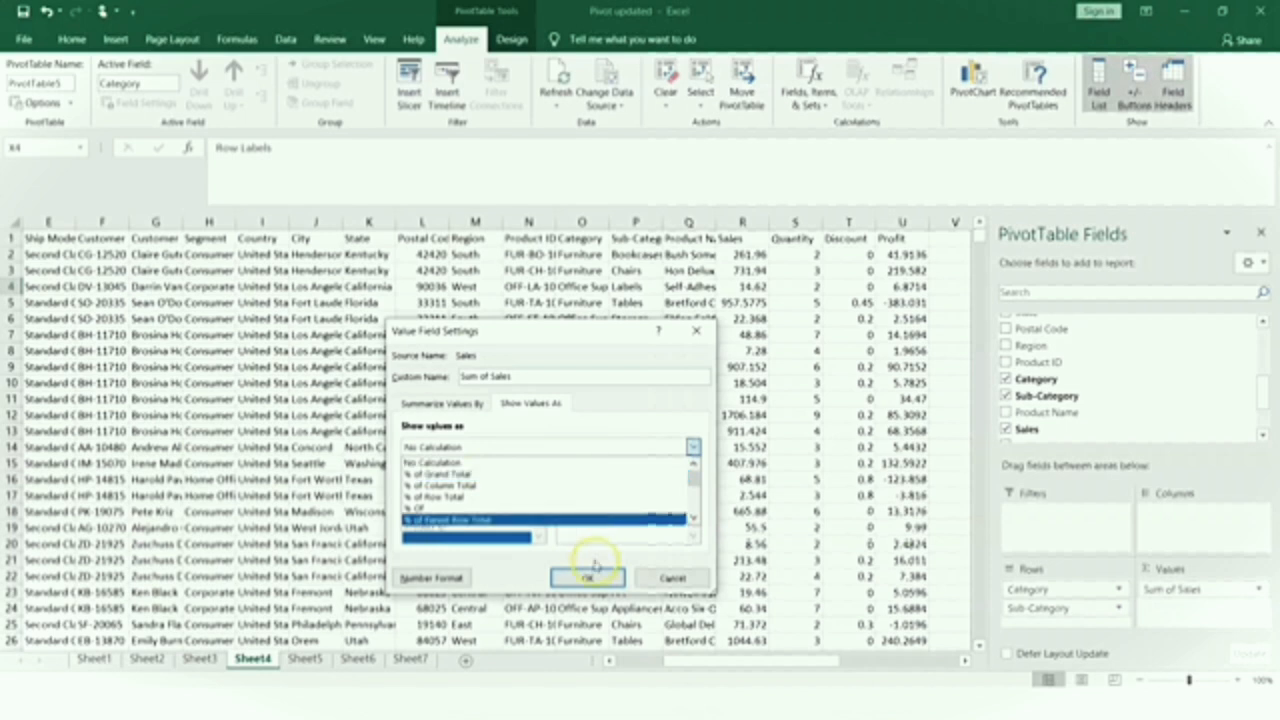
click(471, 474)
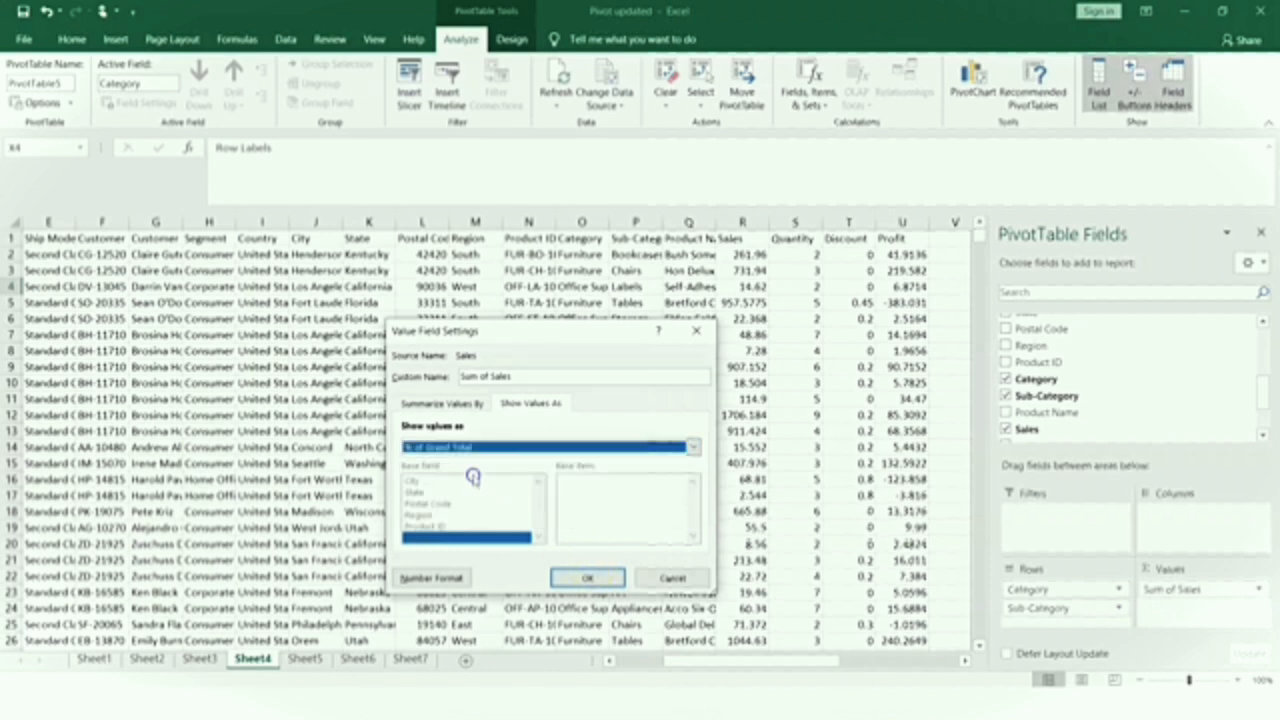
click(591, 579)
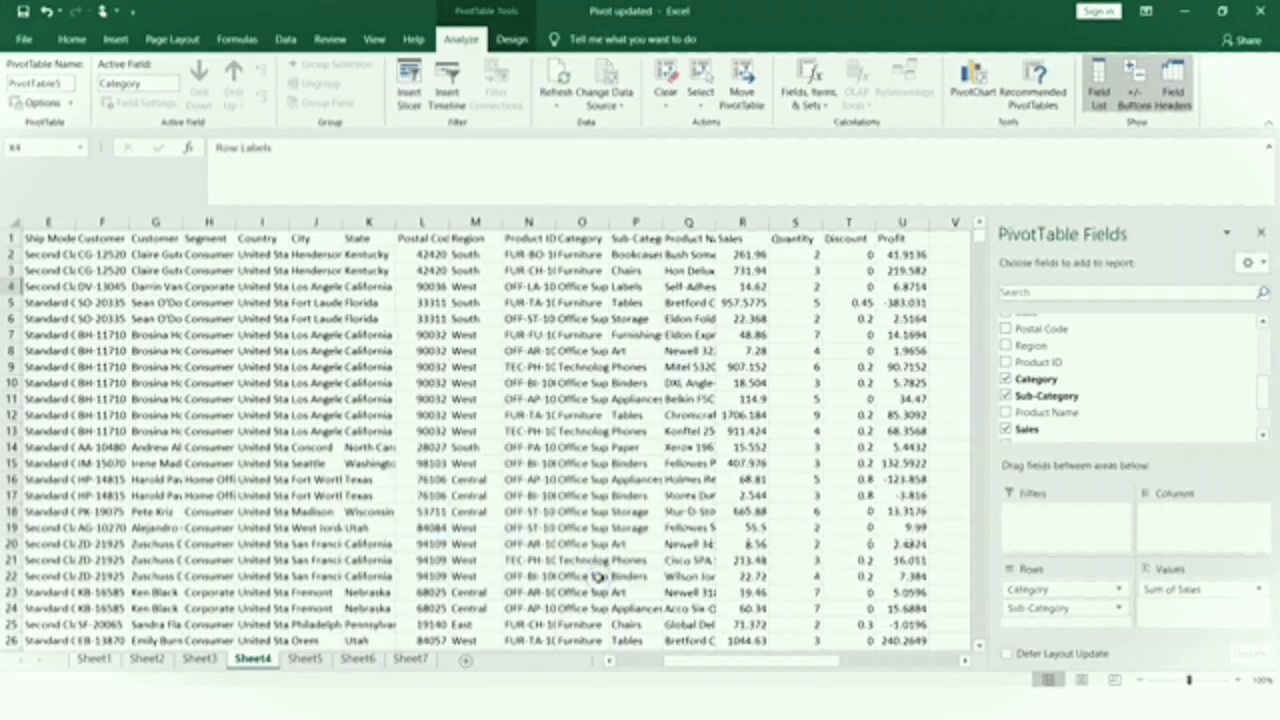
click(1262, 236)
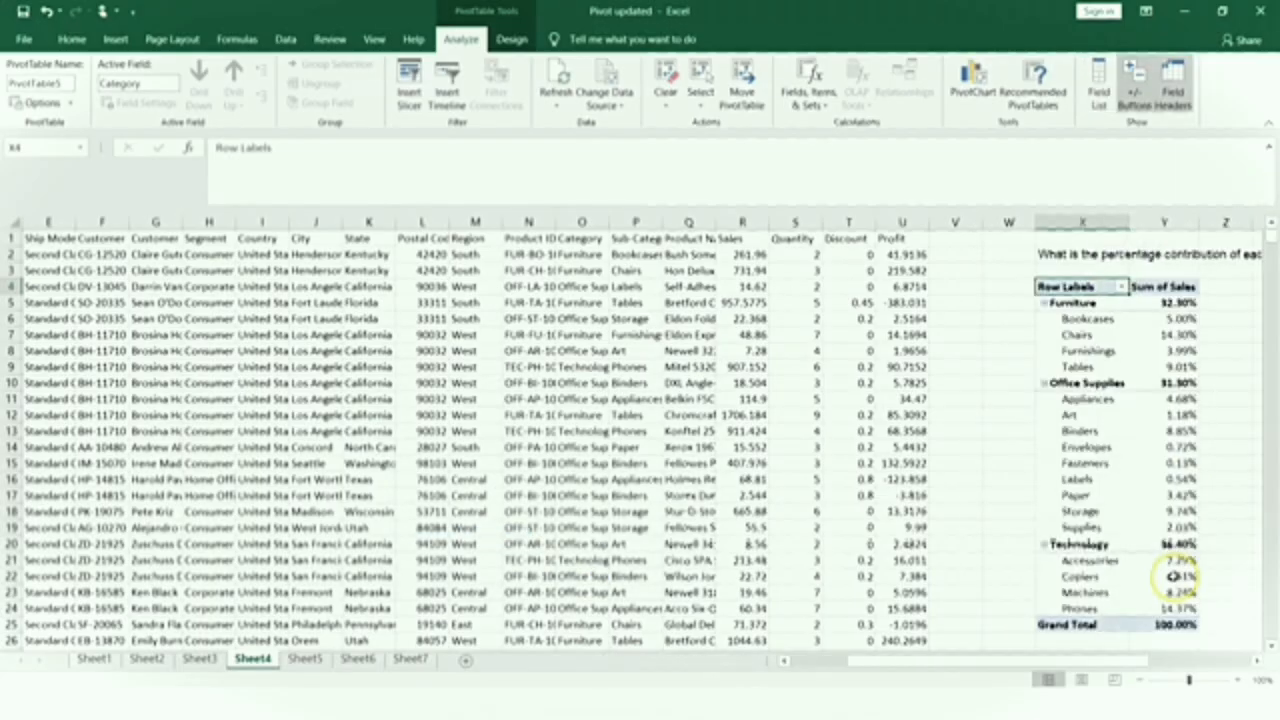
Sort the PivotTable's sub-categories in descending order (Z to A) by Sum of Sales.
click(1188, 301)
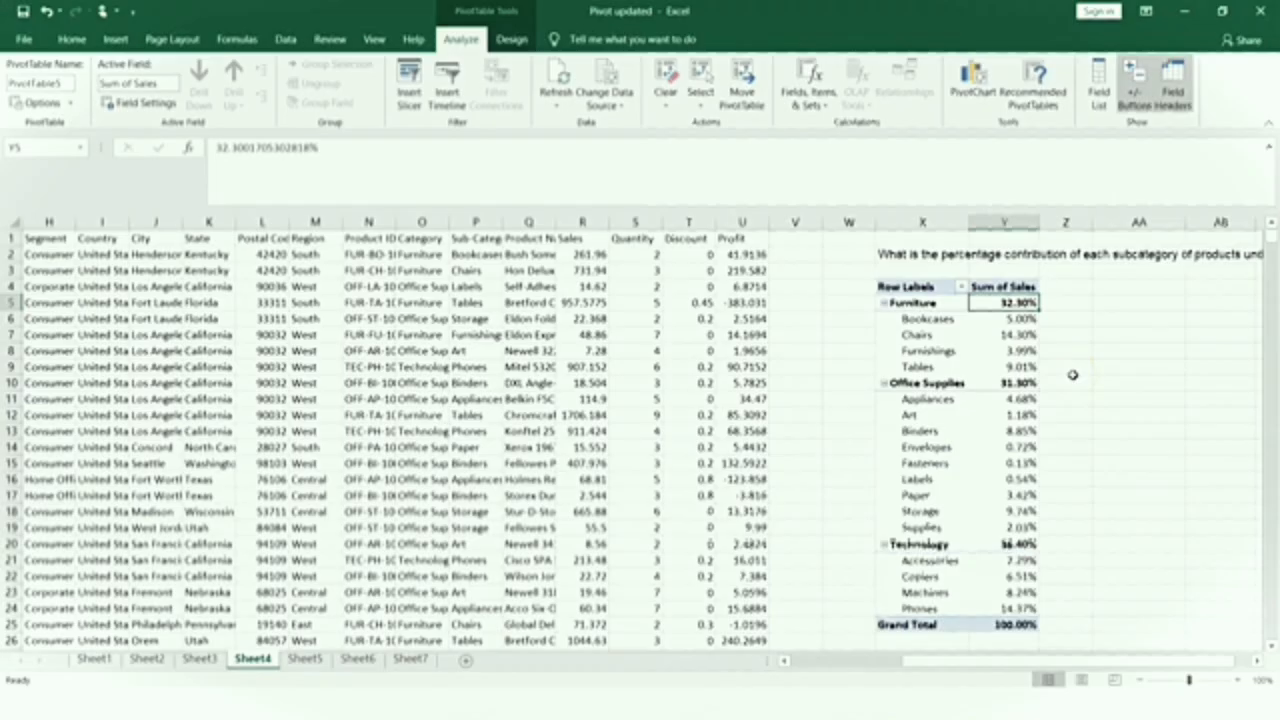
click(932, 319)
right_click(932, 319)
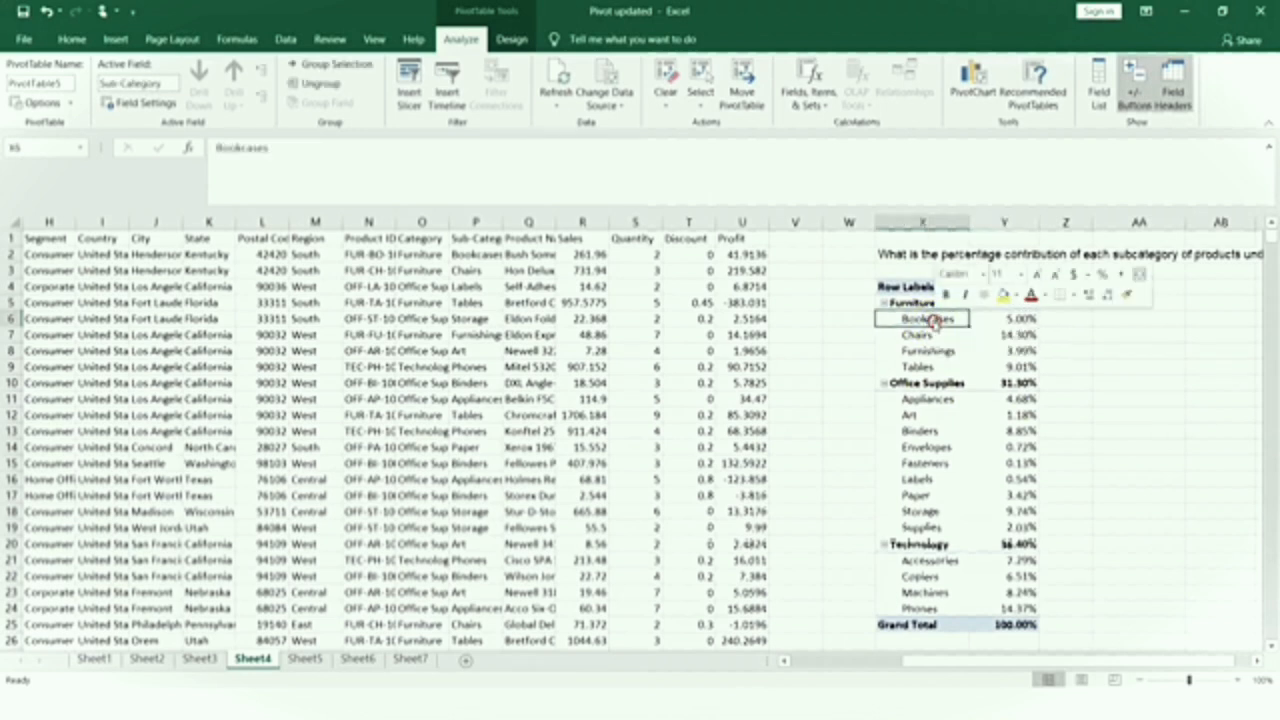
mouse_move(964, 418)
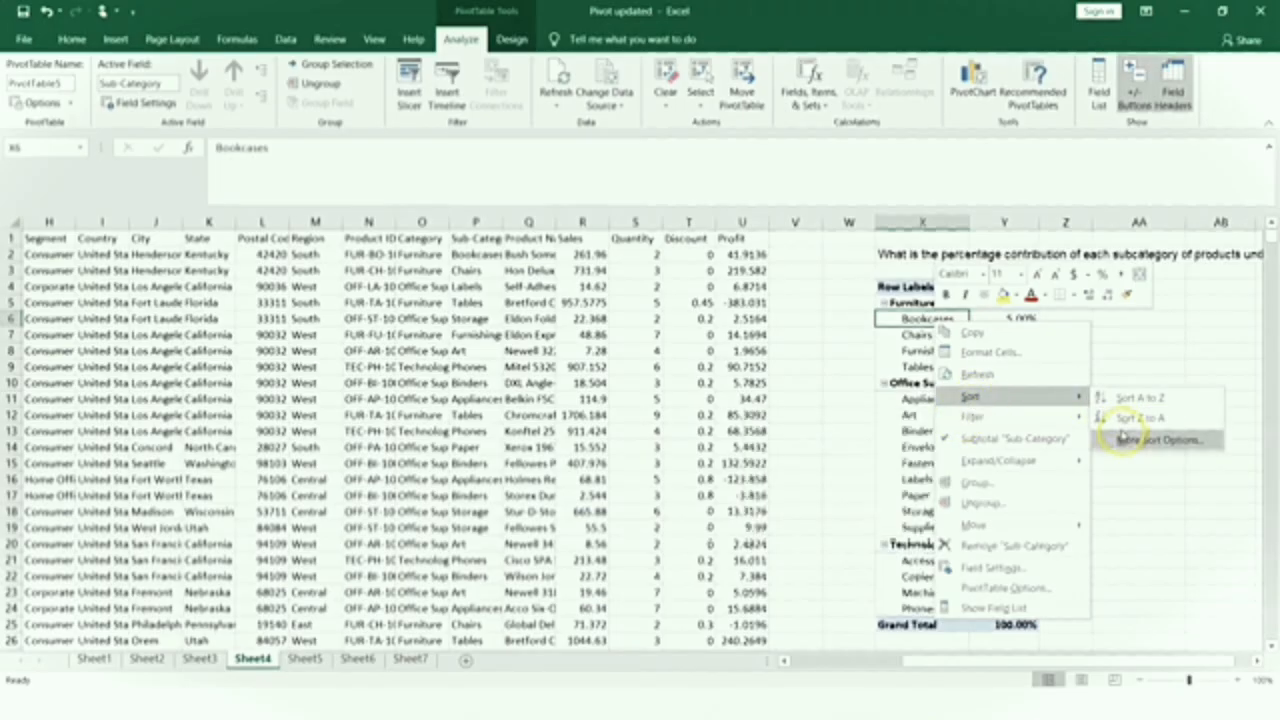
click(1125, 440)
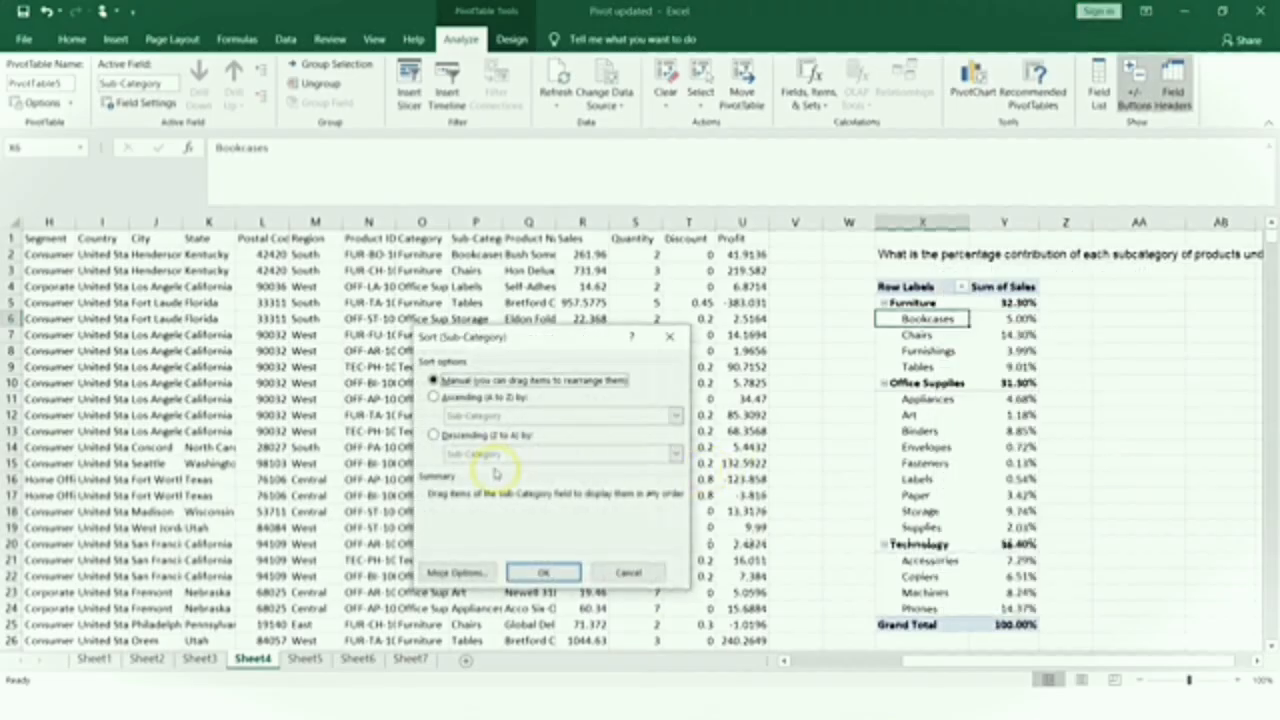
click(434, 436)
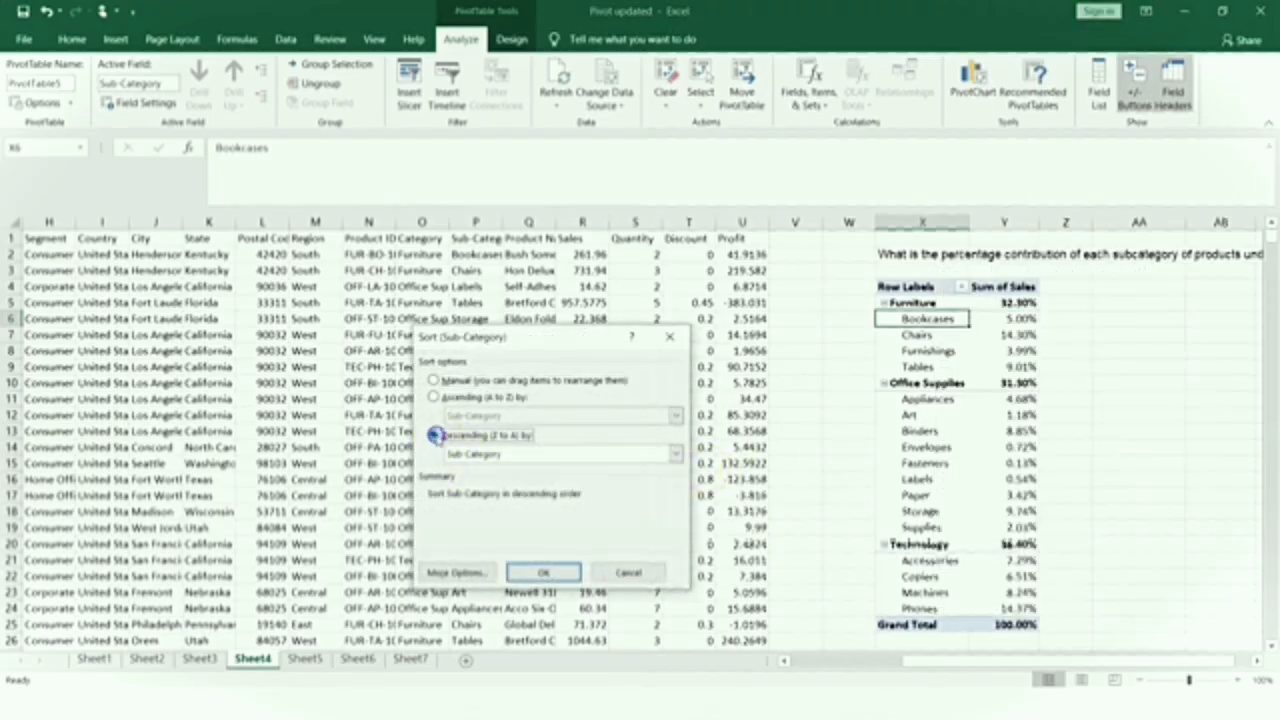
click(675, 453)
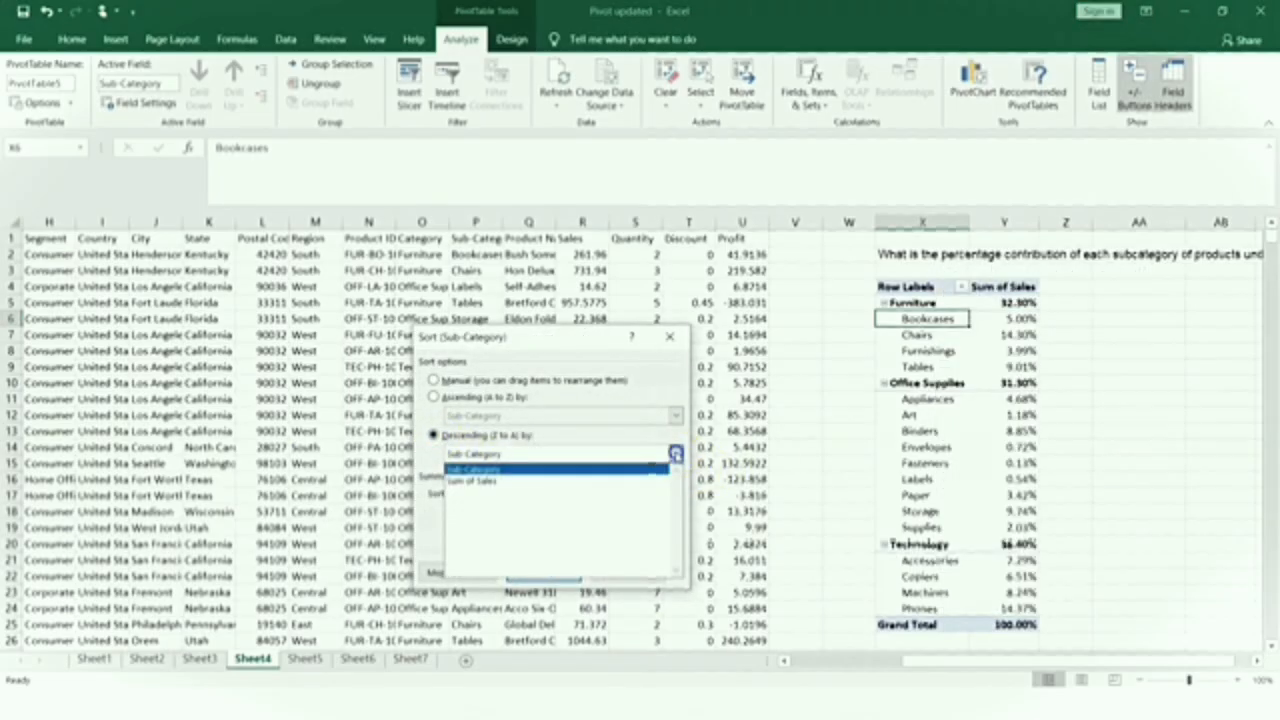
click(482, 483)
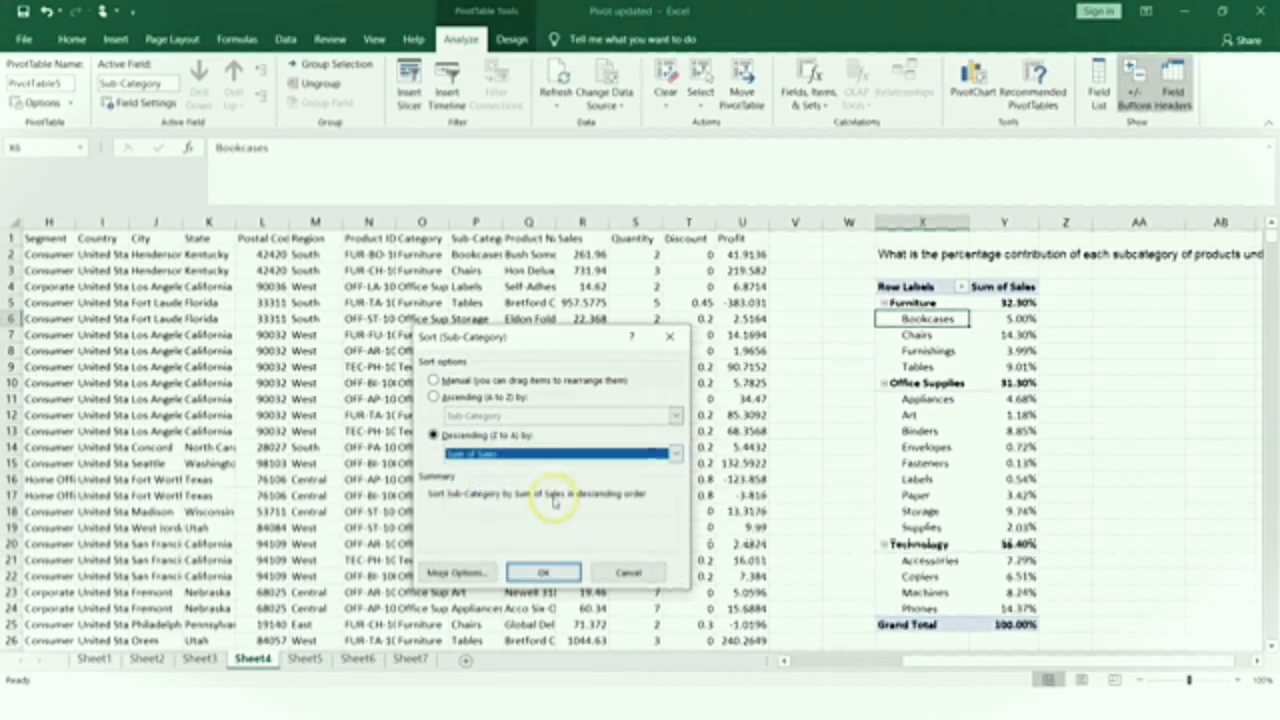
click(563, 575)
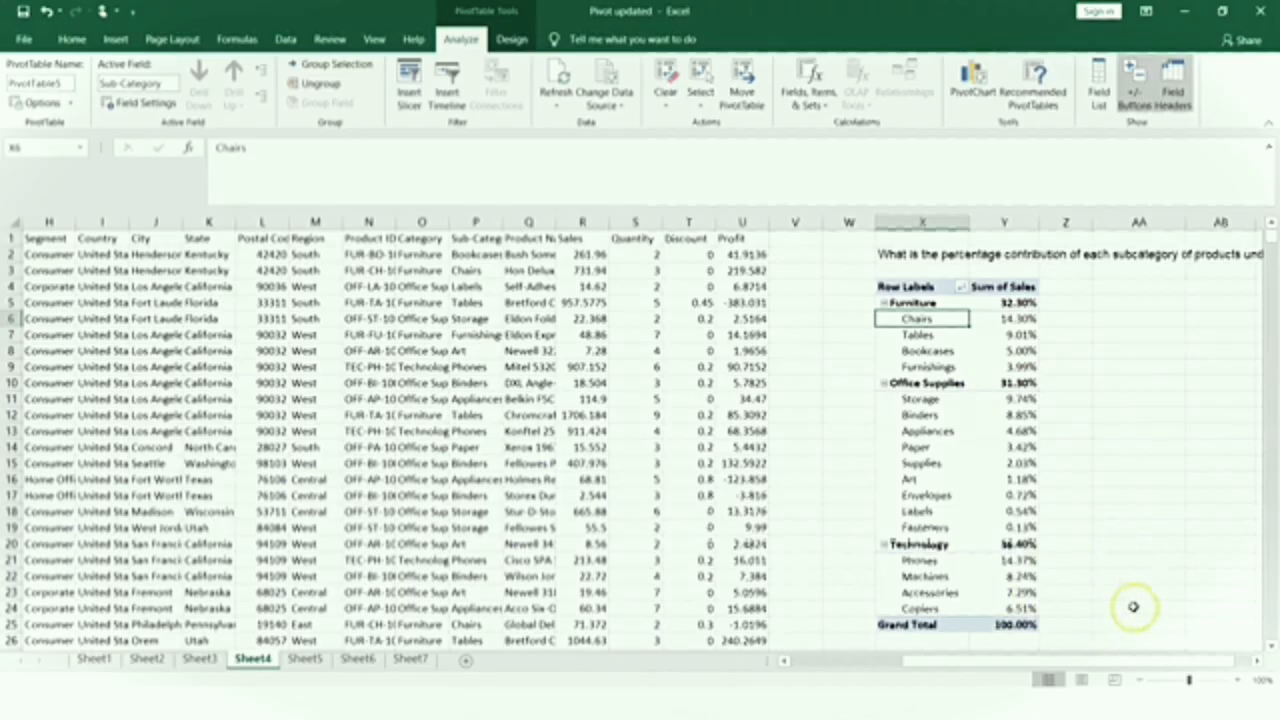
click(1257, 661)
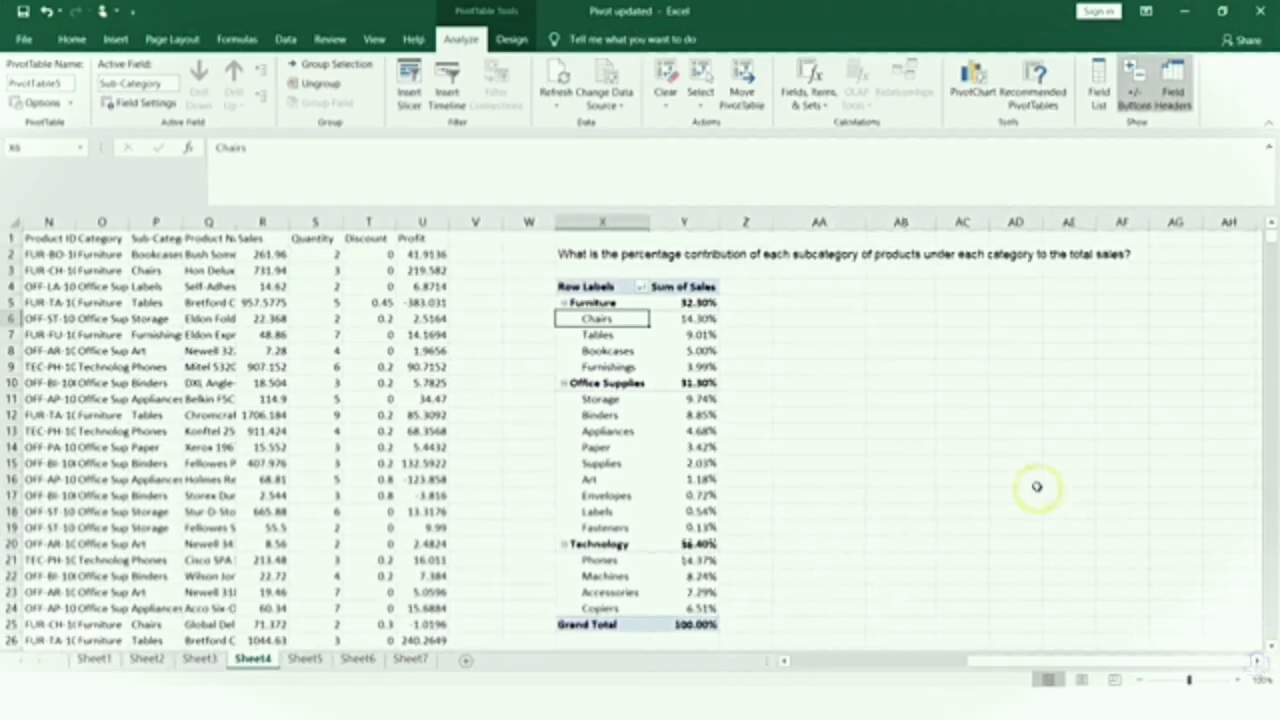
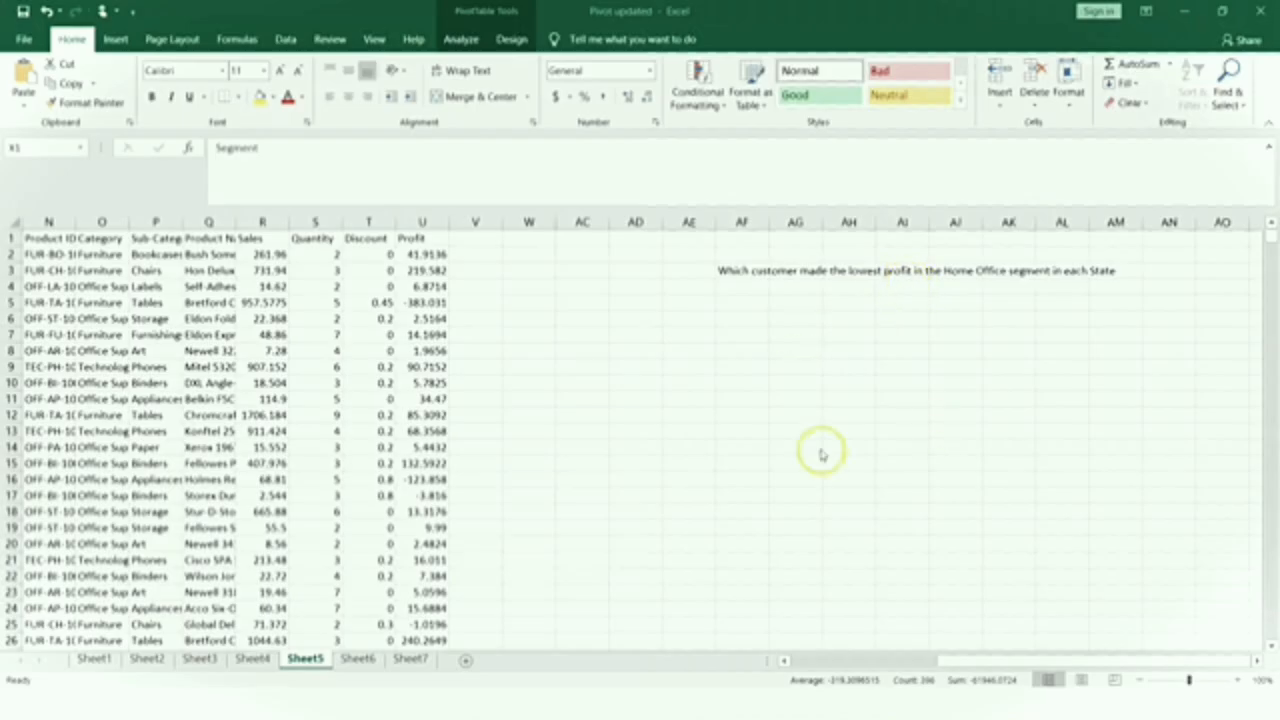
On Sheet5, create a PivotTable from the full order data, placed on the existing worksheet at cell AF5.
click(806, 660)
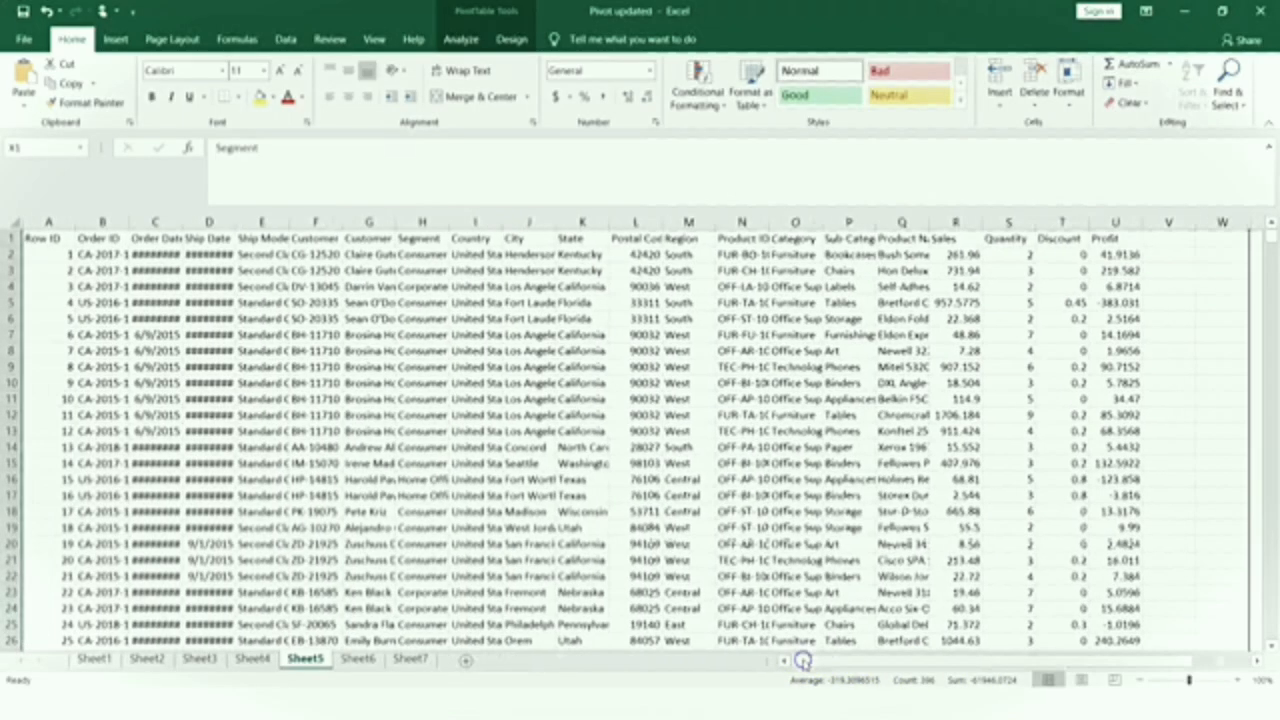
click(50, 237)
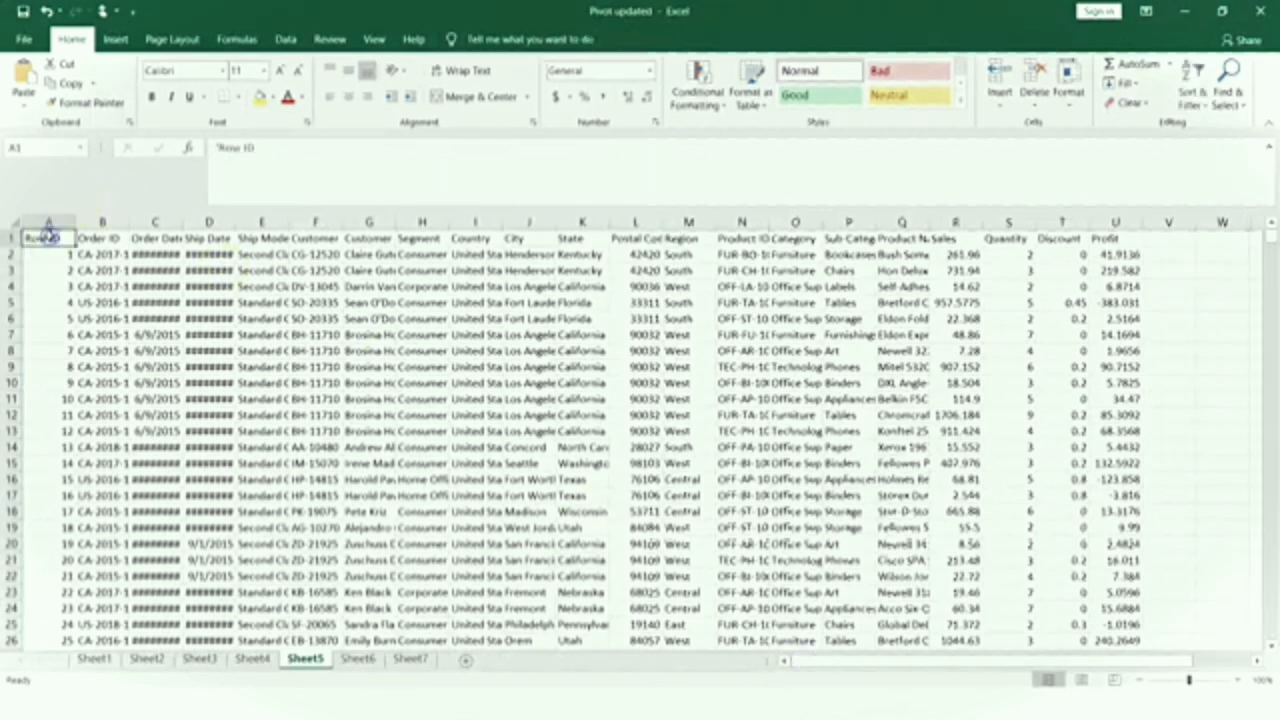
click(115, 39)
click(30, 78)
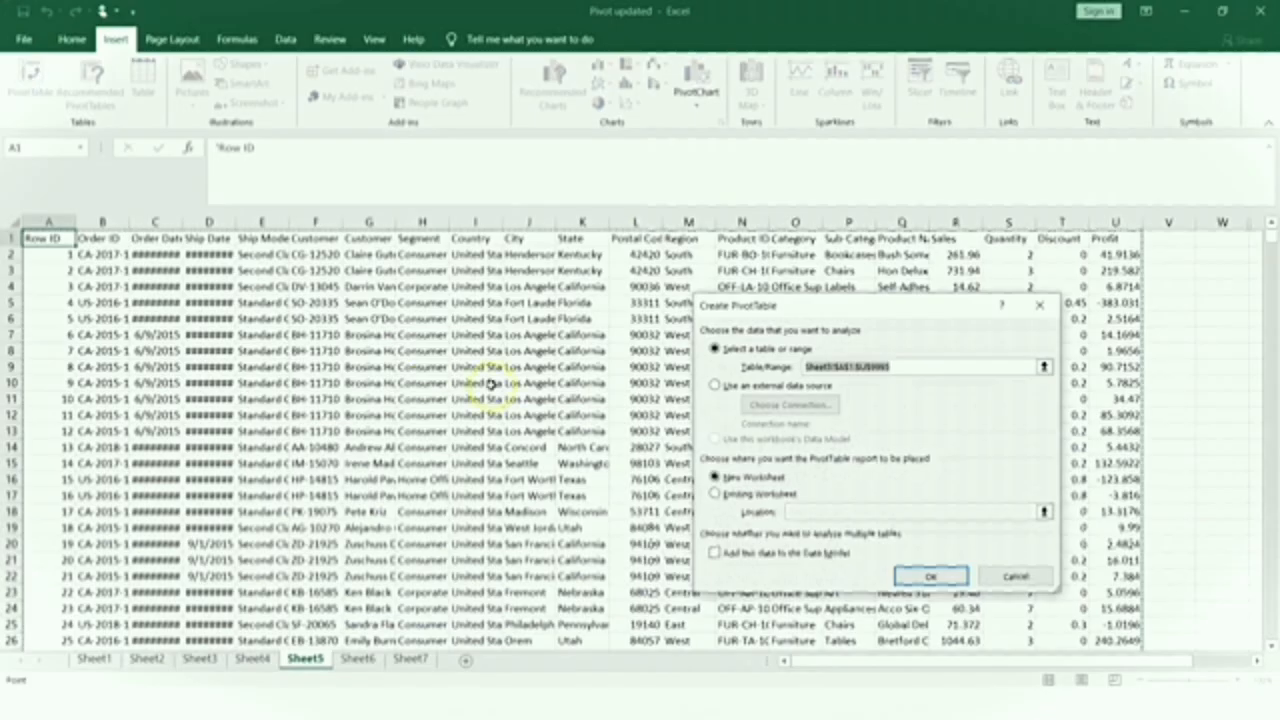
click(714, 493)
click(896, 516)
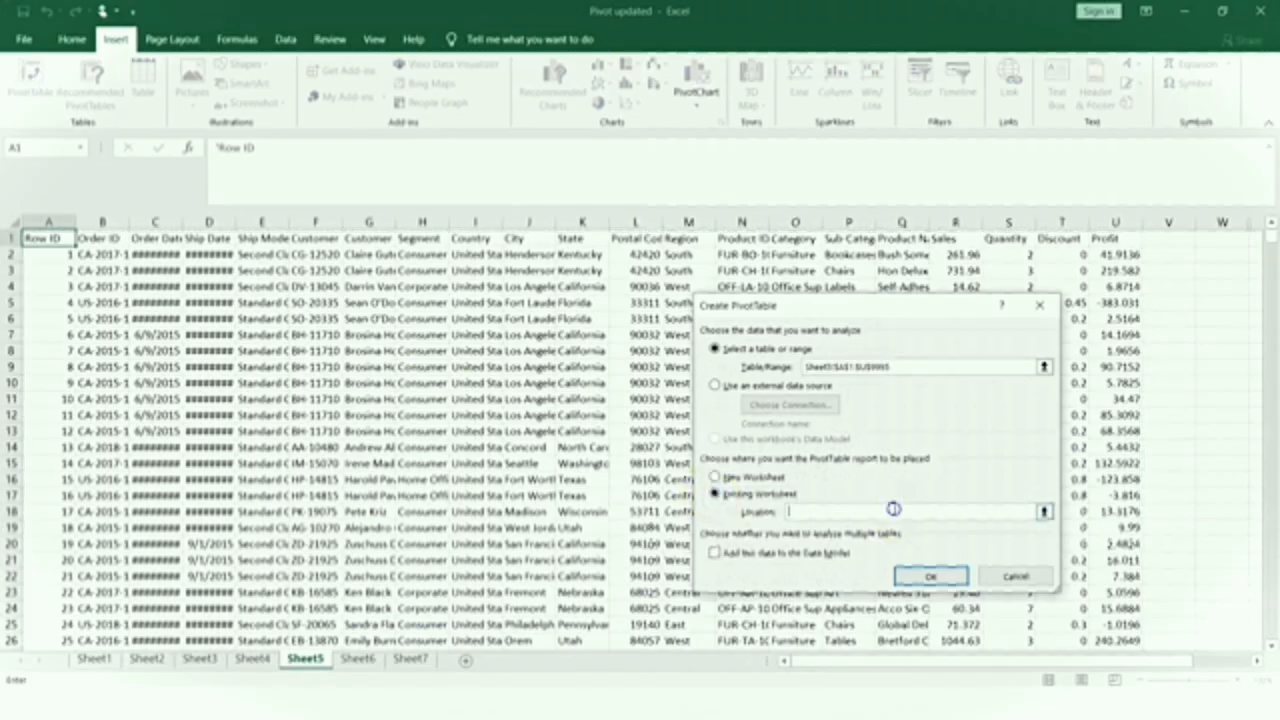
click(1258, 660)
click(1258, 660)
click(1258, 660)
click(1258, 660)
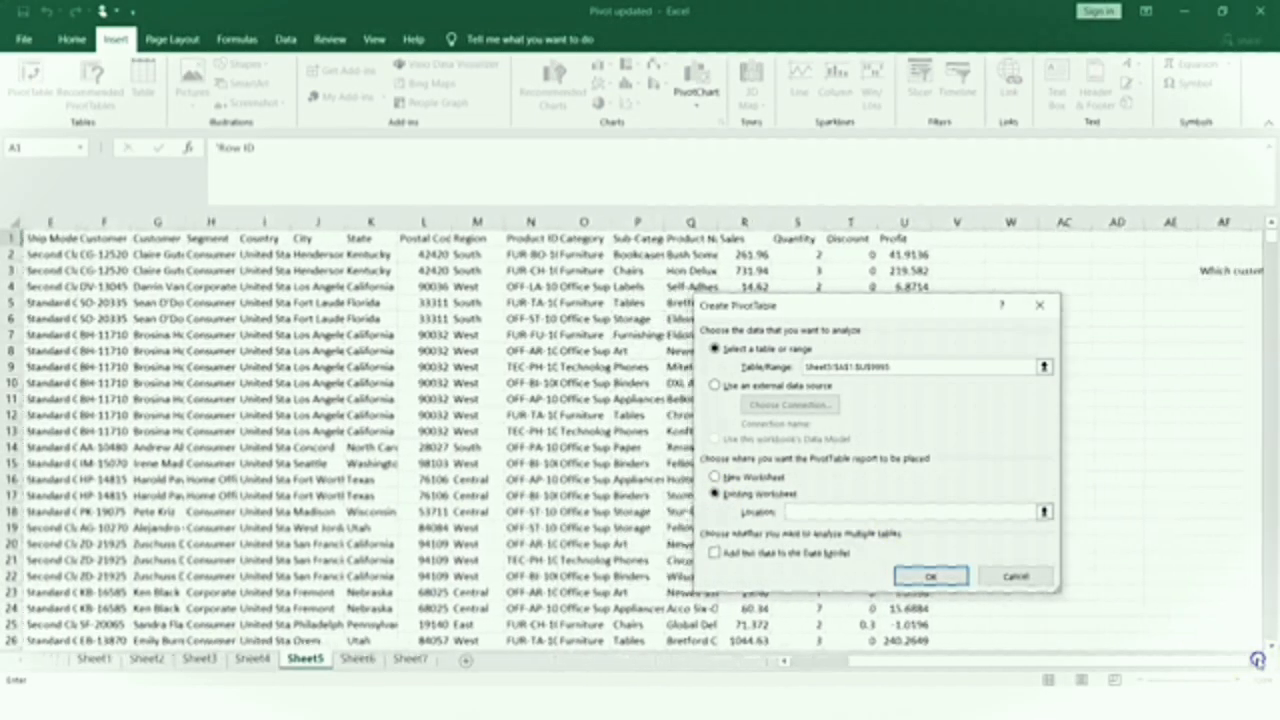
click(1258, 660)
click(1258, 660)
click(1116, 300)
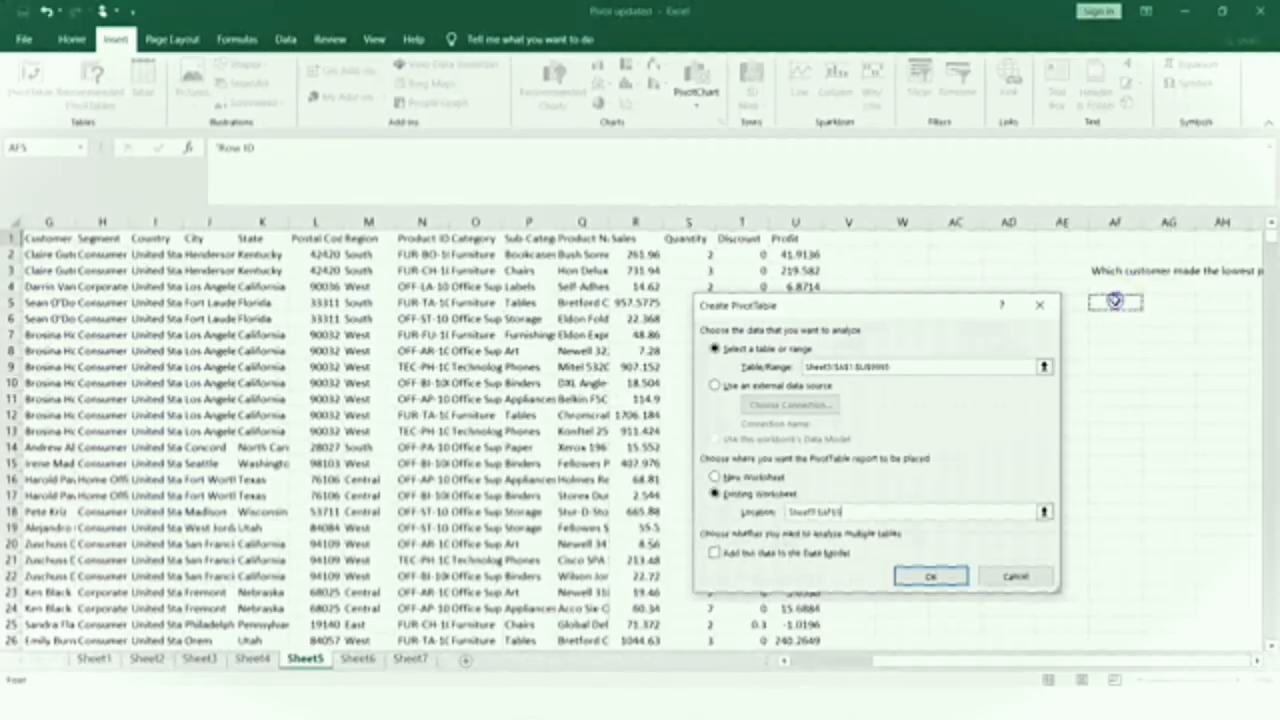
click(925, 576)
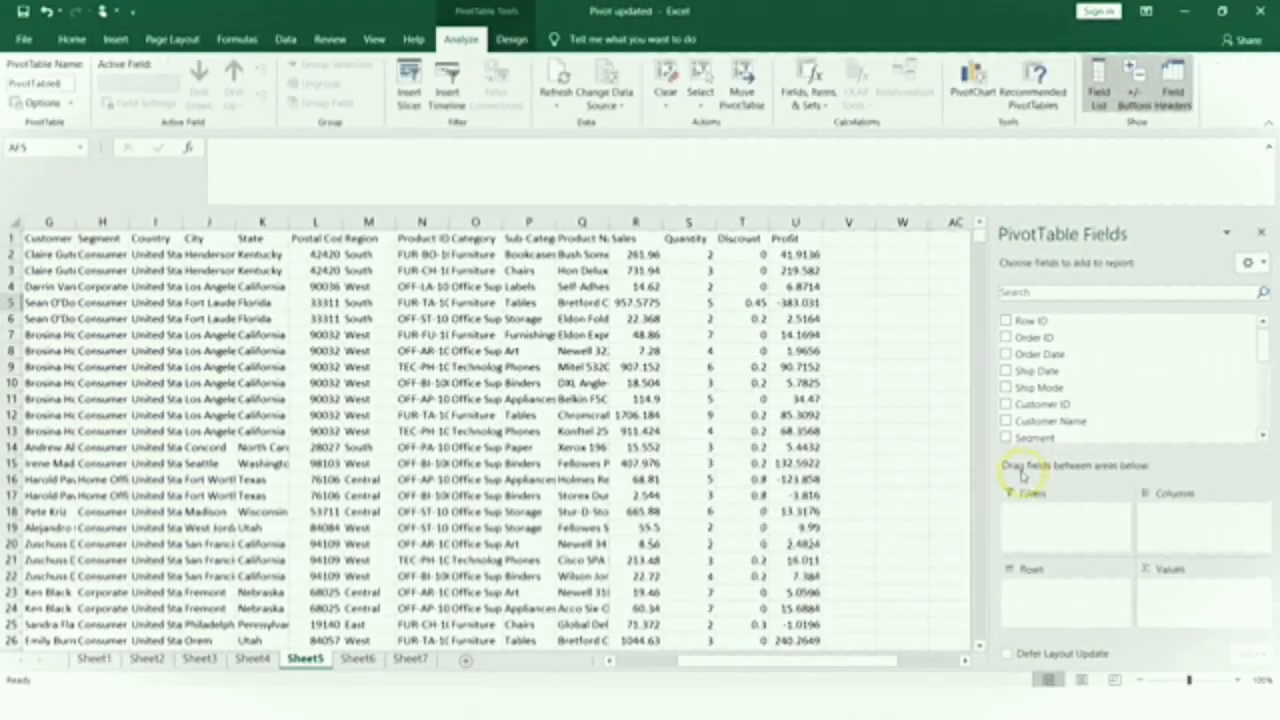
drag(1268, 347, 1264, 372)
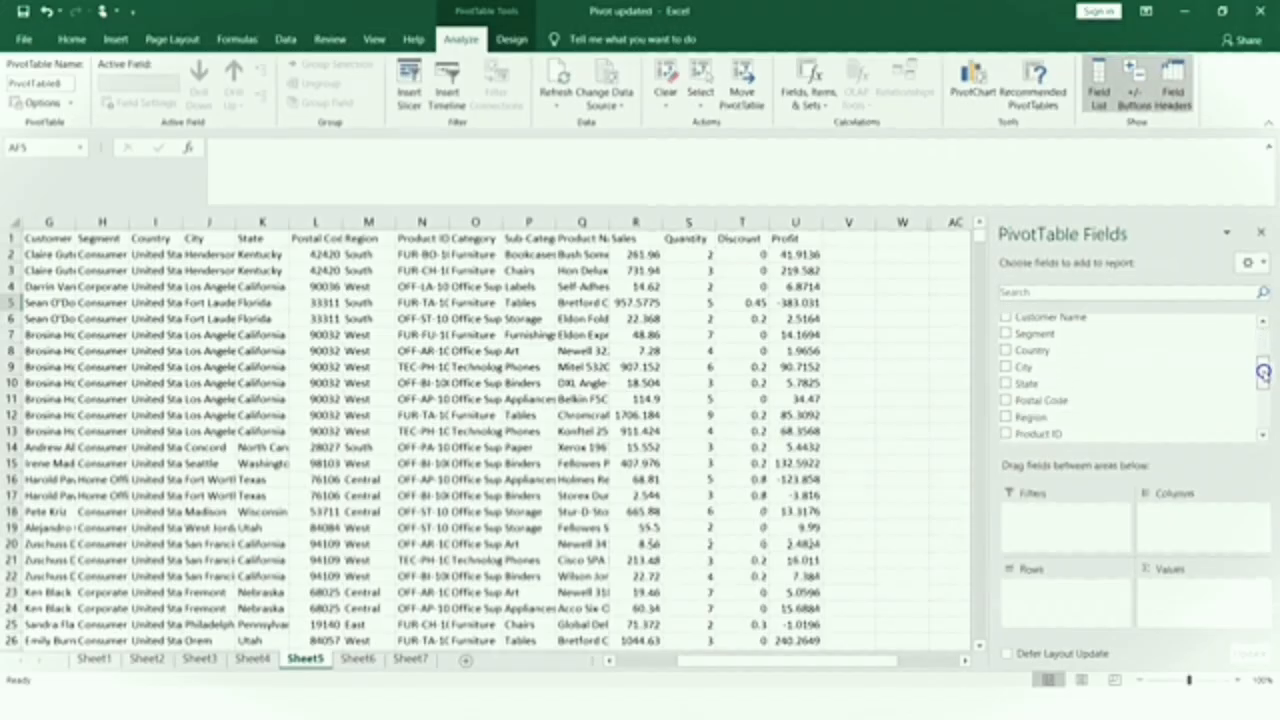
click(1006, 385)
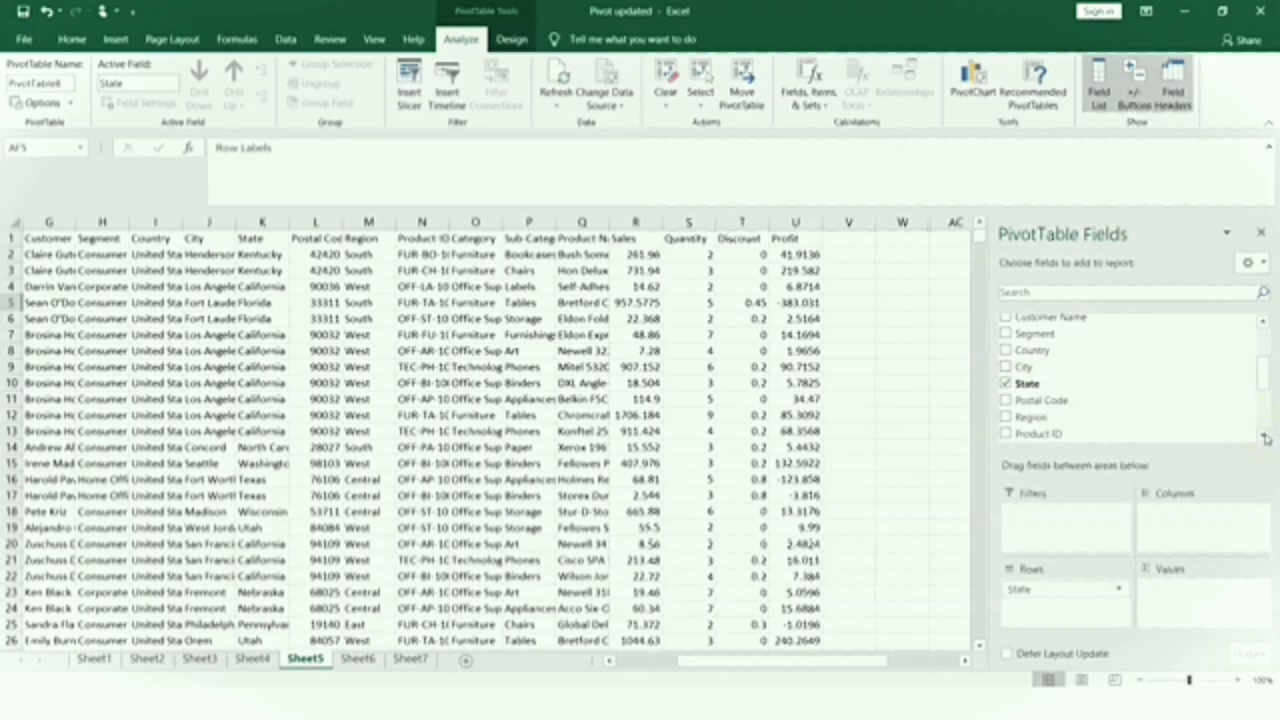
click(1265, 438)
click(1265, 438)
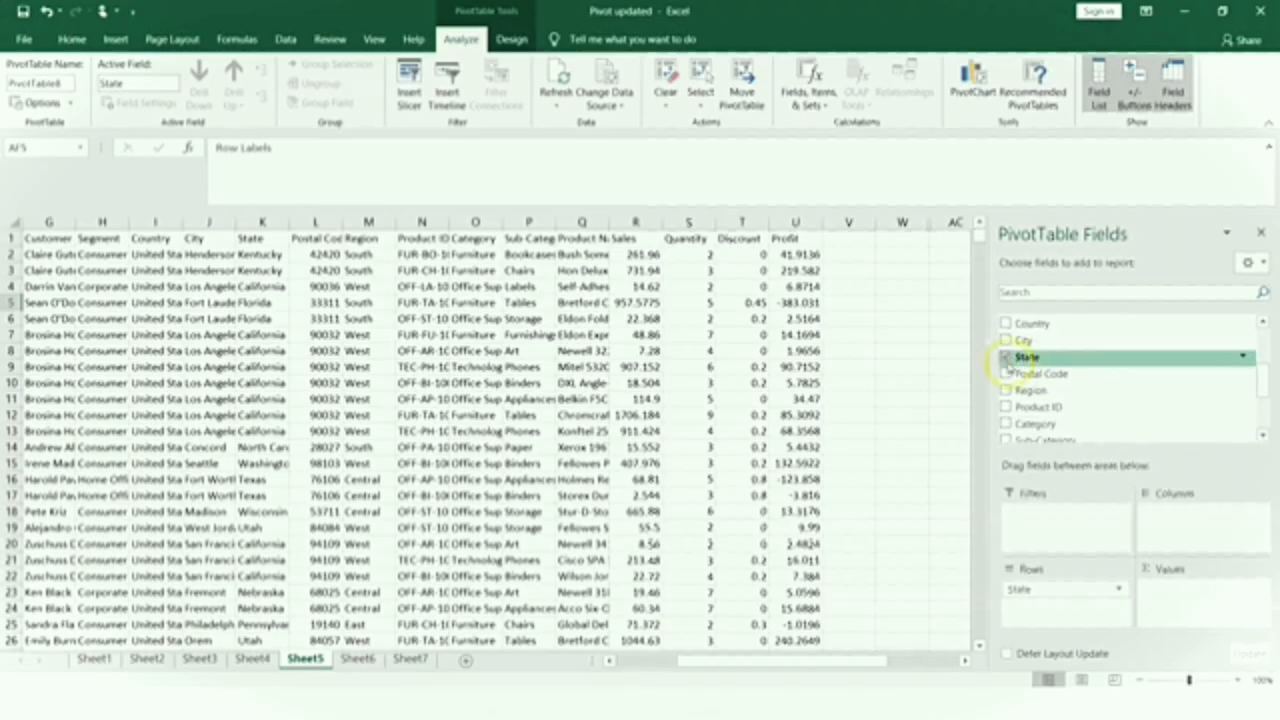
click(1006, 357)
Add Segment as the PivotTable's row field and filter it to show only Home Office.
drag(1262, 375, 1265, 366)
click(1006, 346)
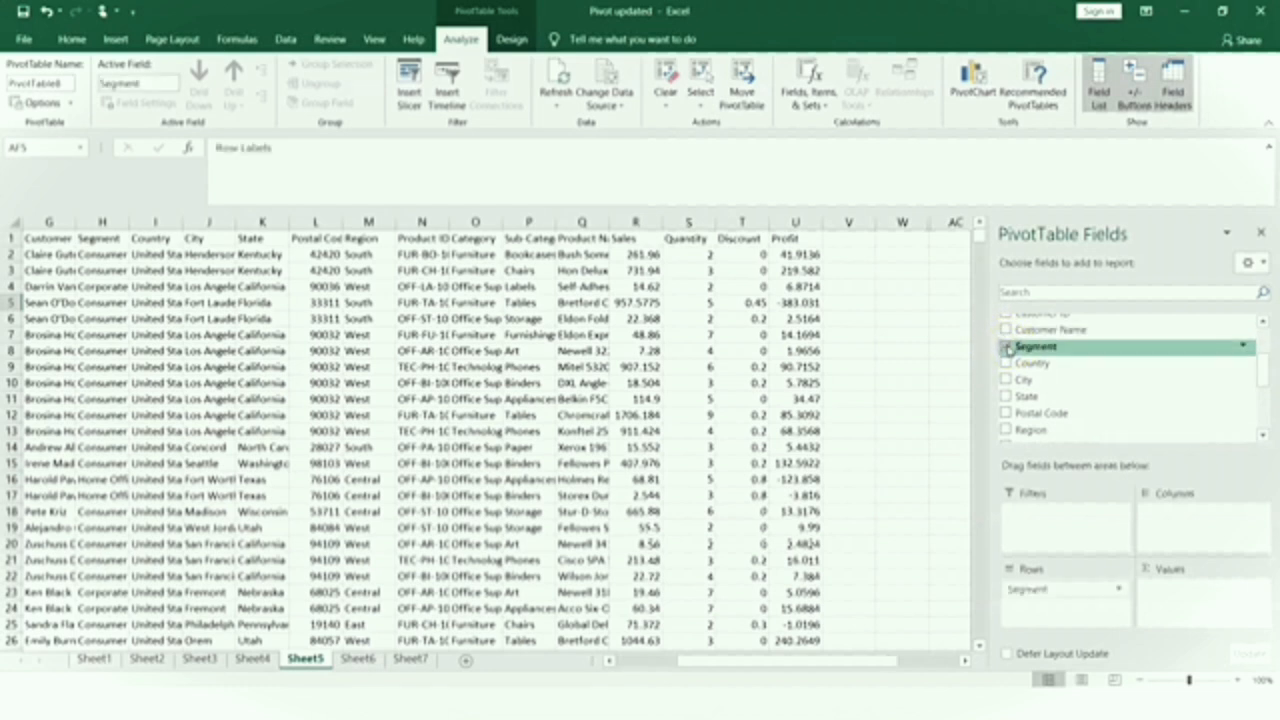
click(1243, 346)
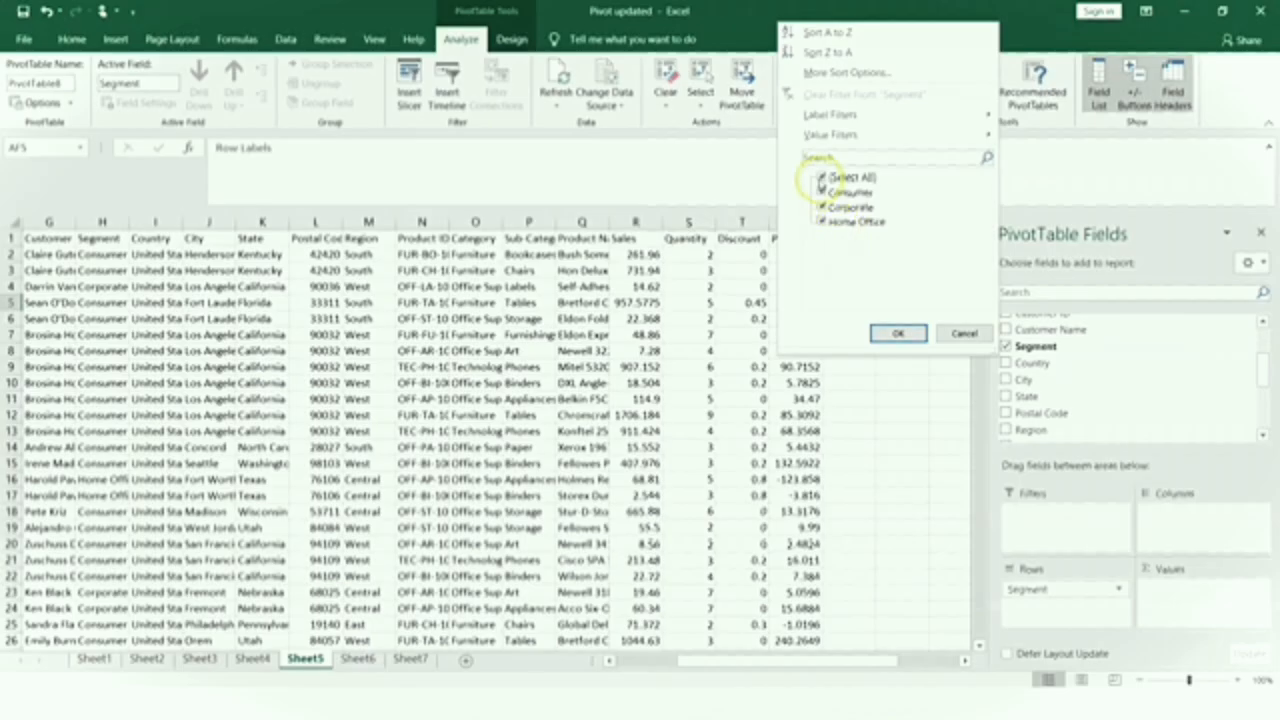
click(820, 180)
click(824, 221)
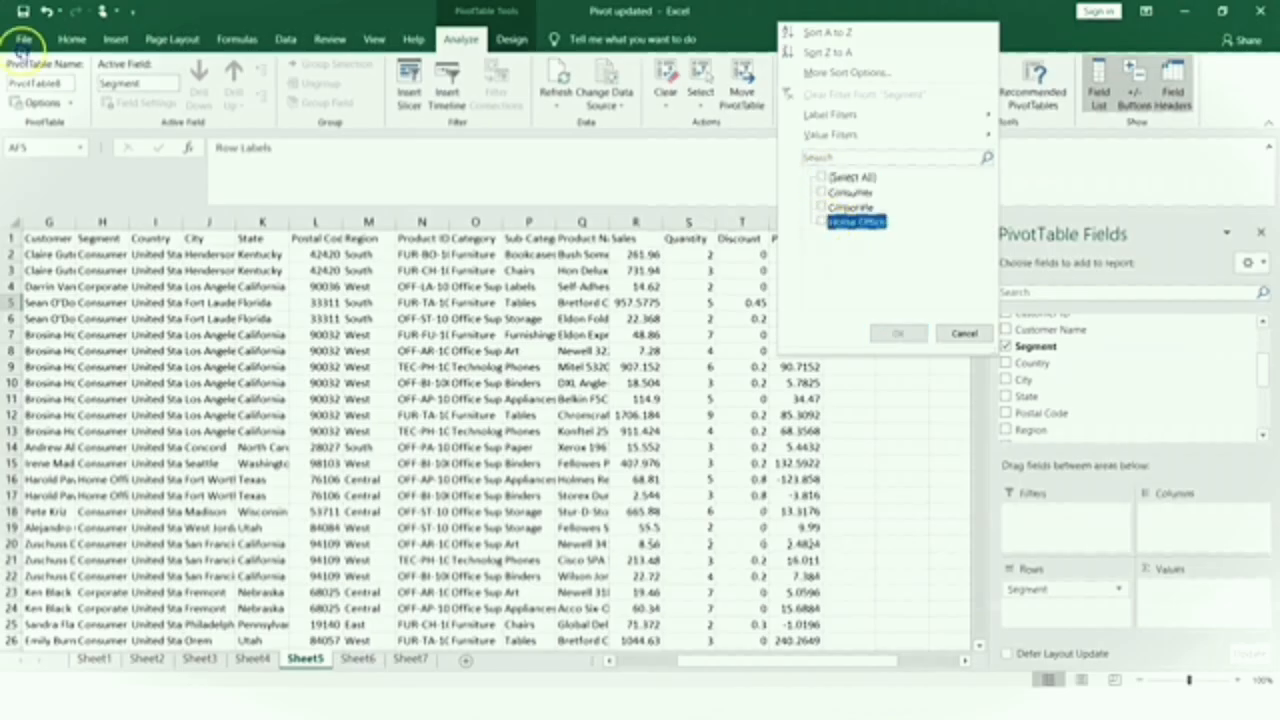
click(896, 332)
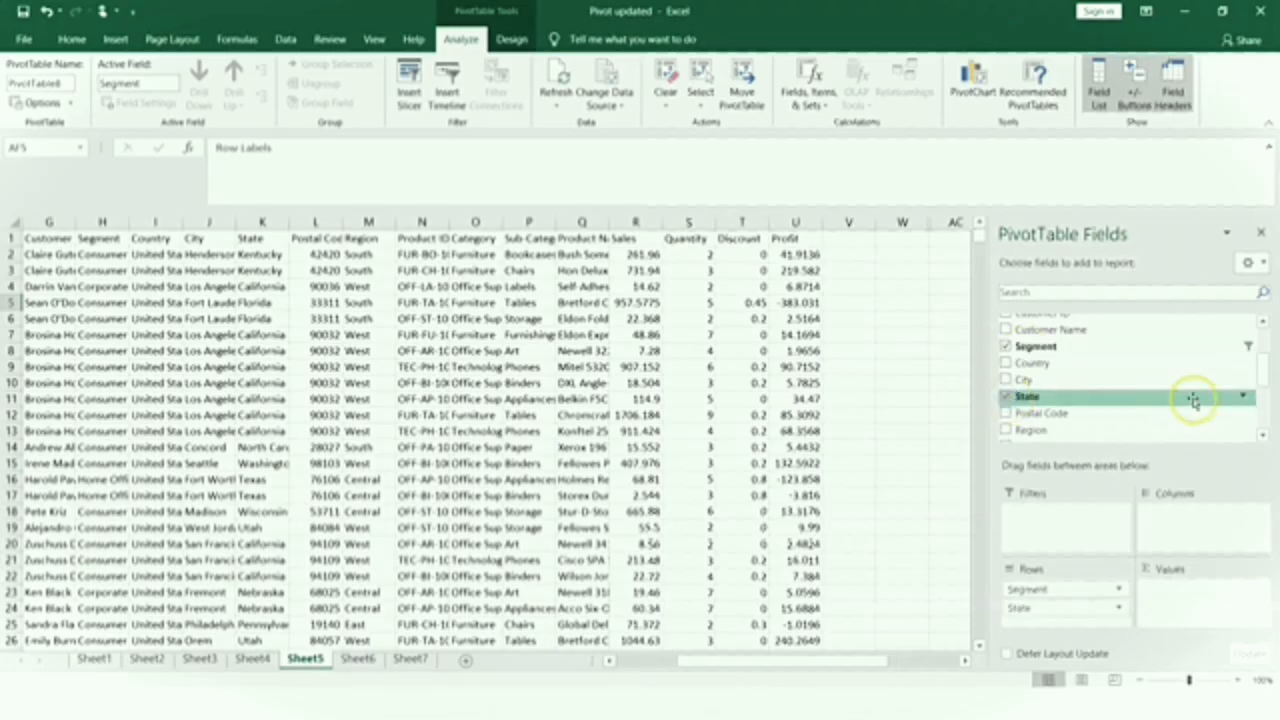
Add State and Customer Name as row fields below Segment and Profit as the values field, and close the field list.
click(1006, 398)
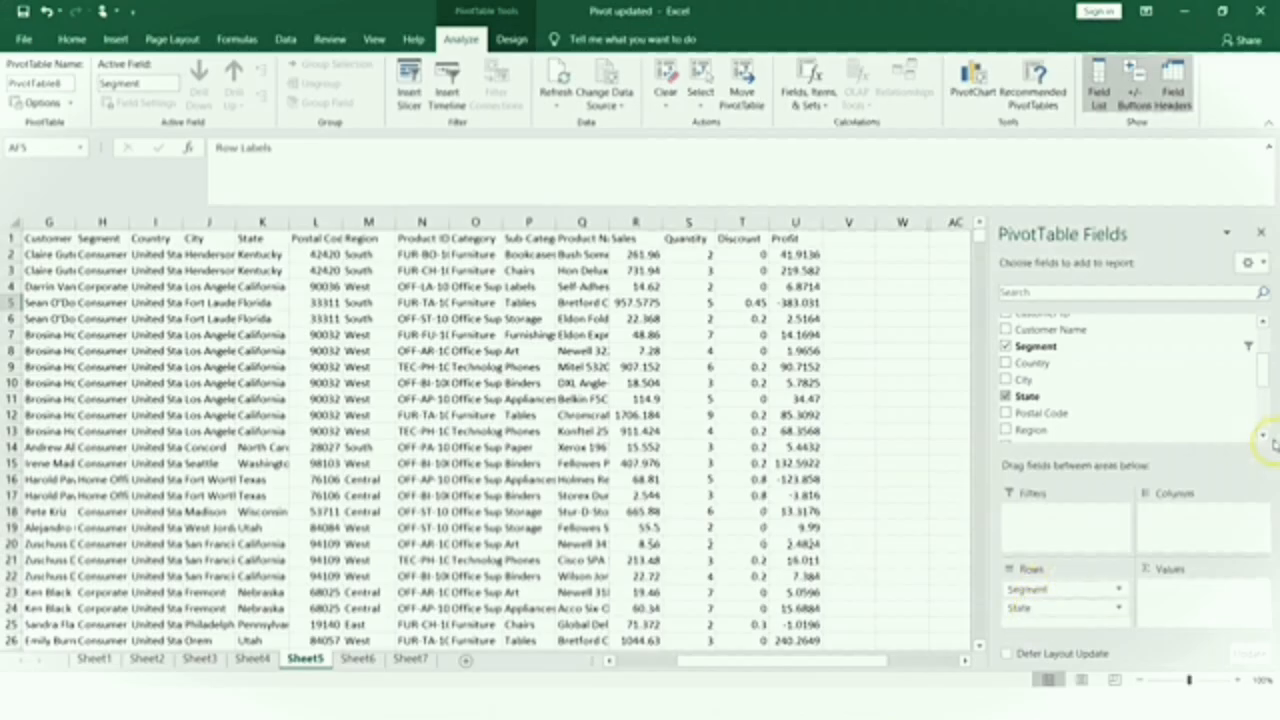
drag(1264, 379, 1264, 366)
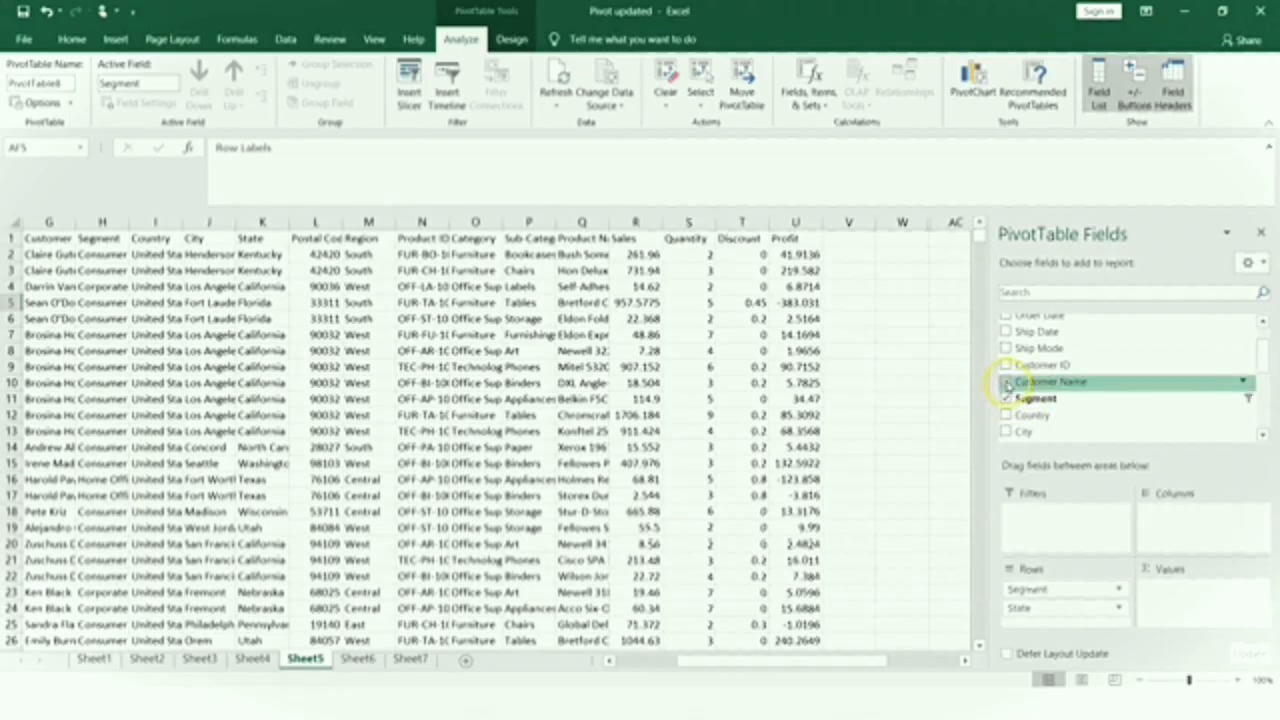
click(1006, 381)
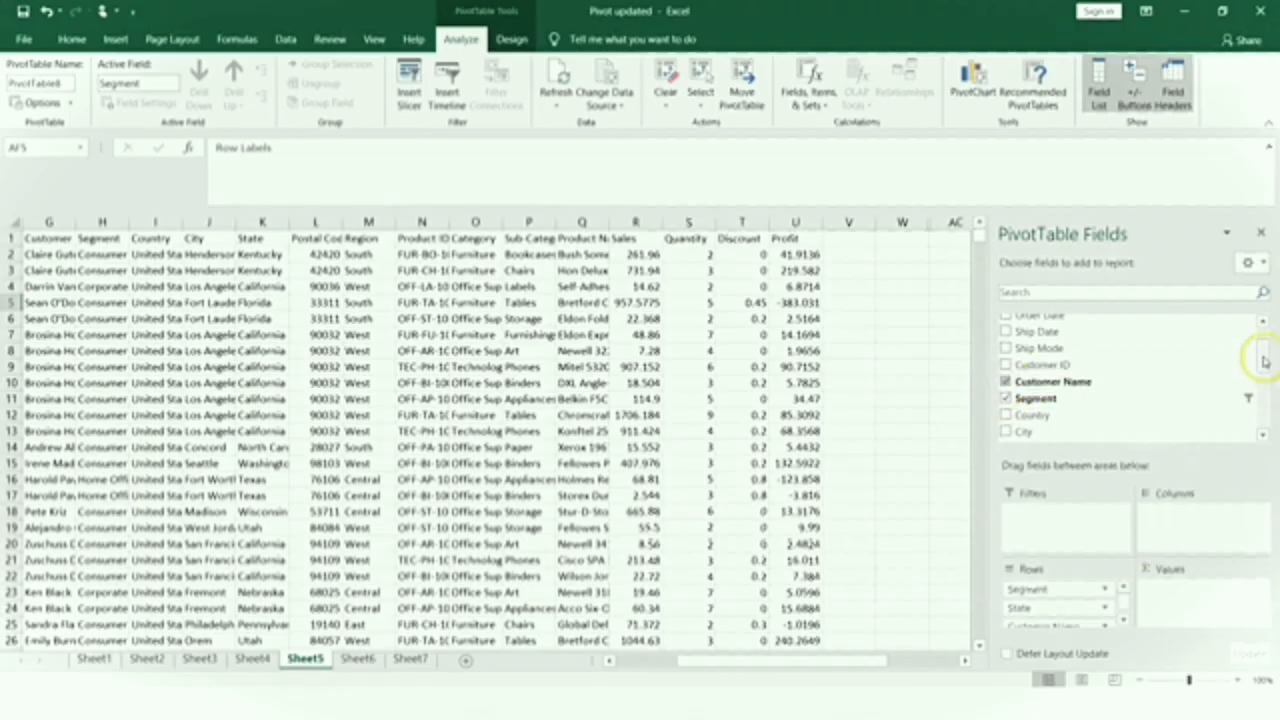
drag(1264, 364, 1265, 408)
drag(1015, 413, 1008, 419)
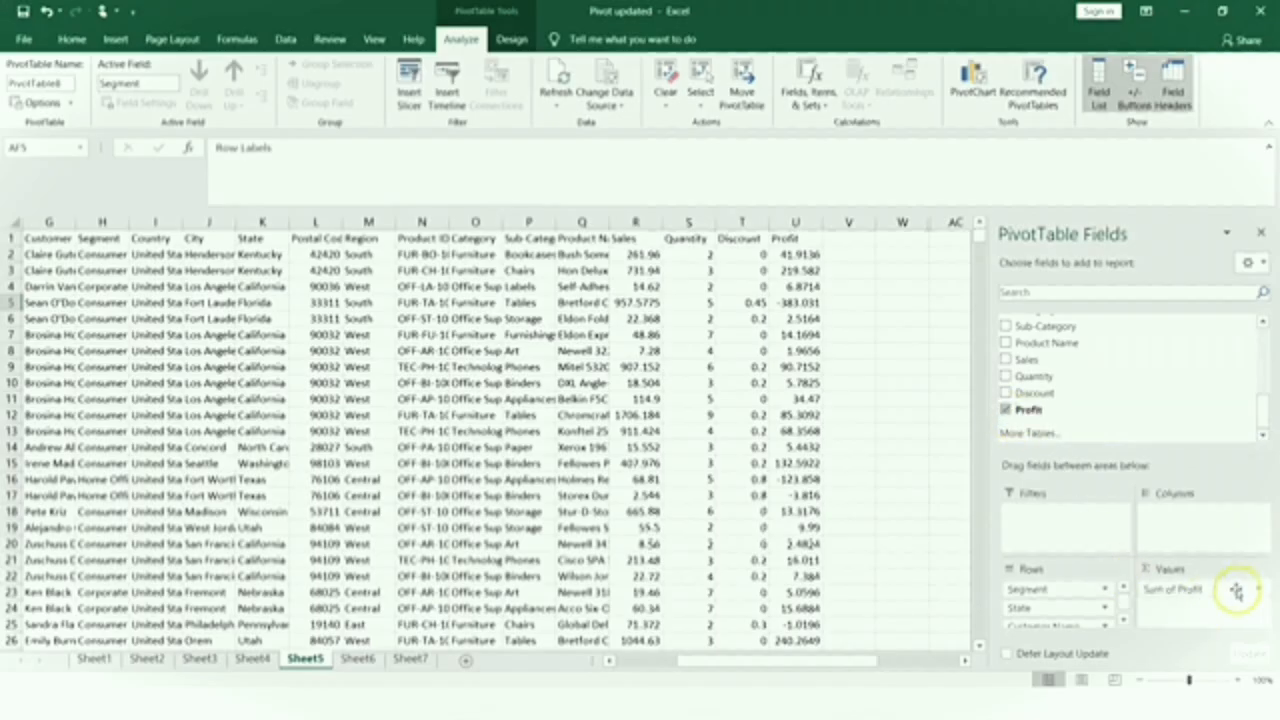
click(1262, 233)
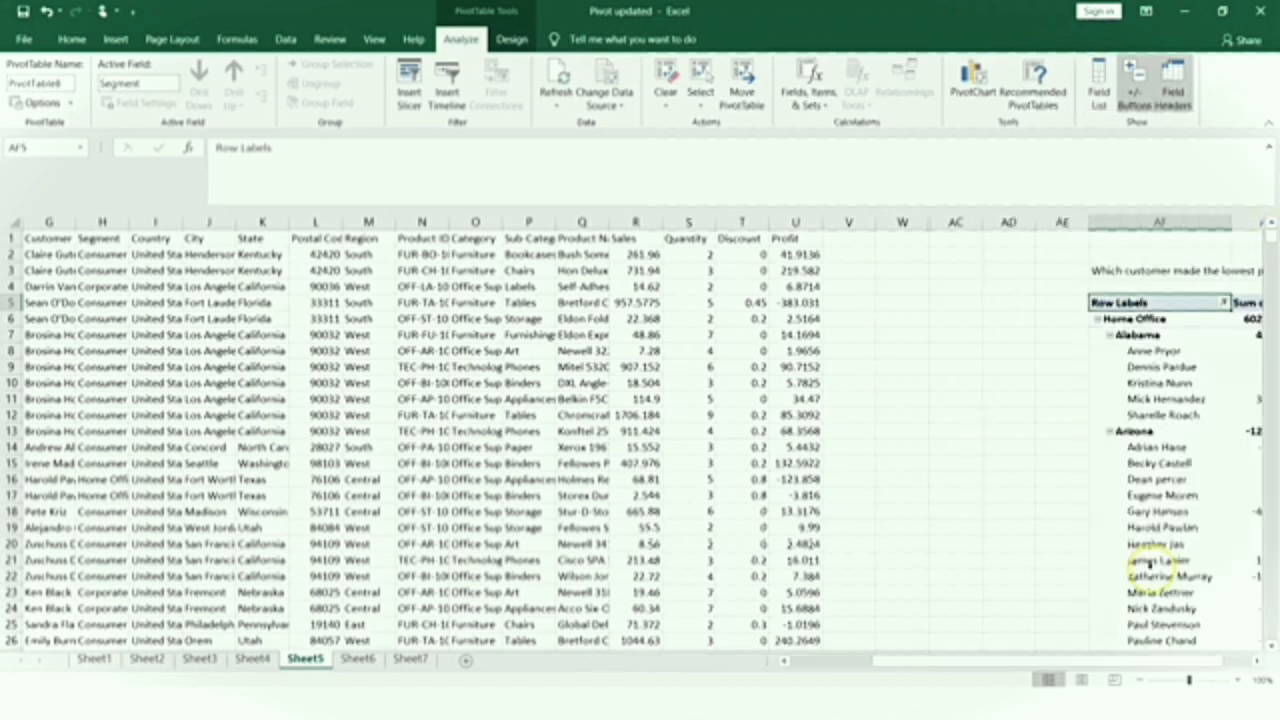
Sort the PivotTable's customer names in ascending order (A to Z) by Sum of Profit.
drag(1262, 662, 1259, 661)
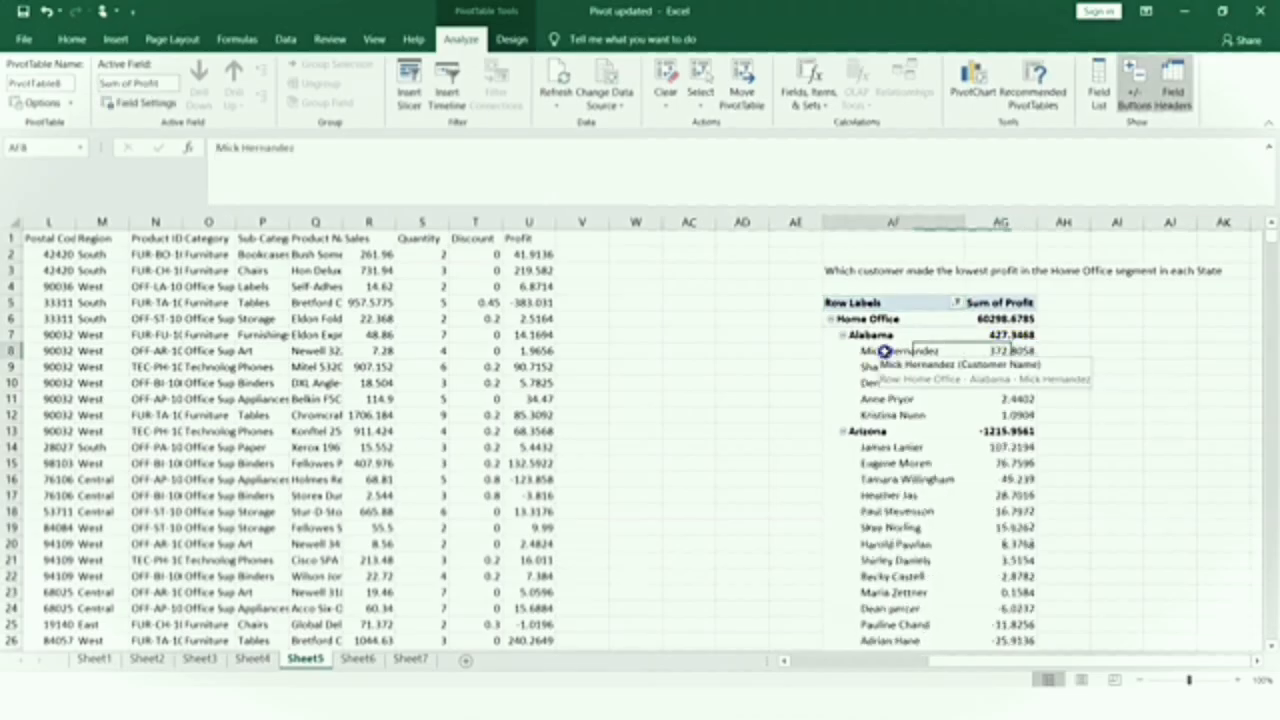
click(889, 349)
right_click(886, 351)
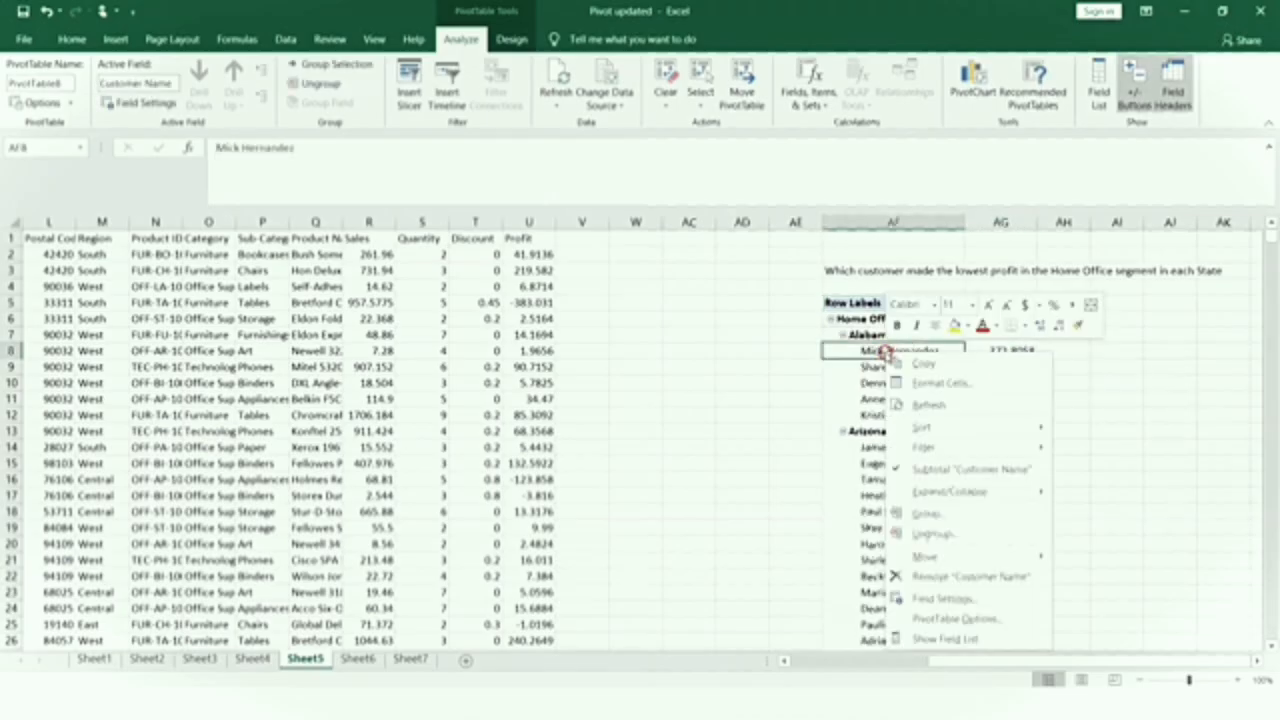
mouse_move(1000, 427)
click(1094, 471)
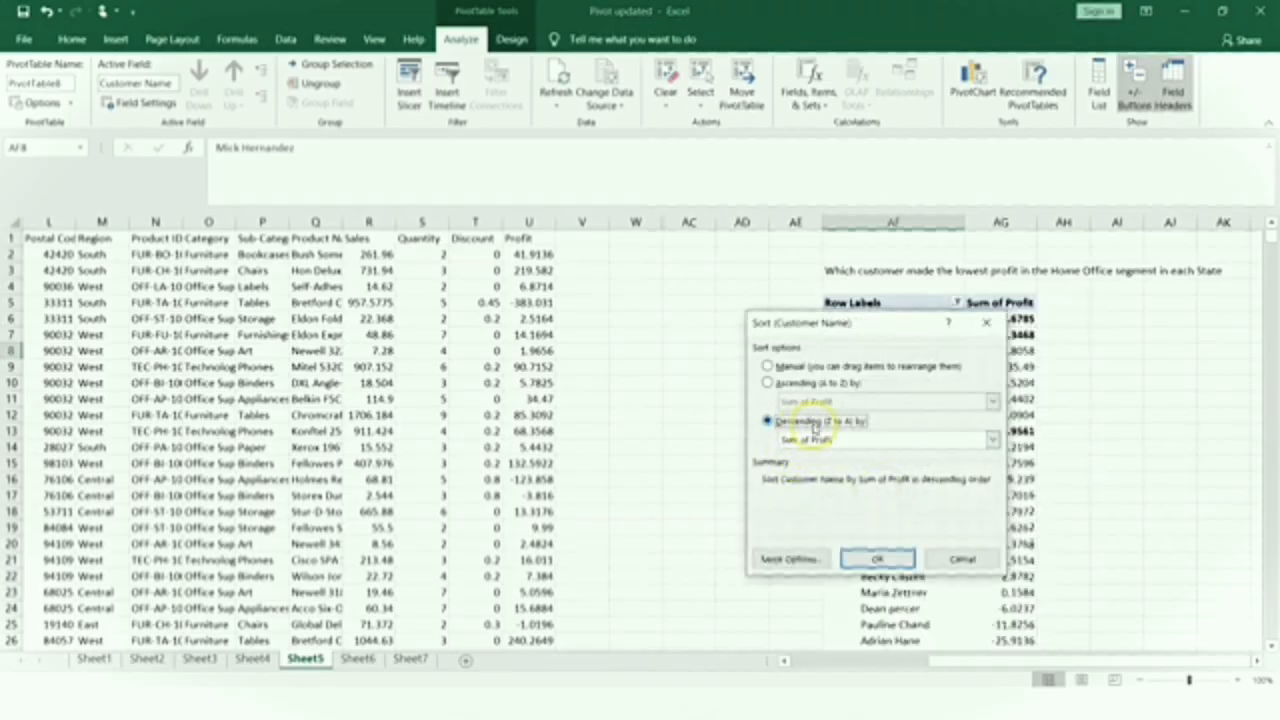
click(768, 384)
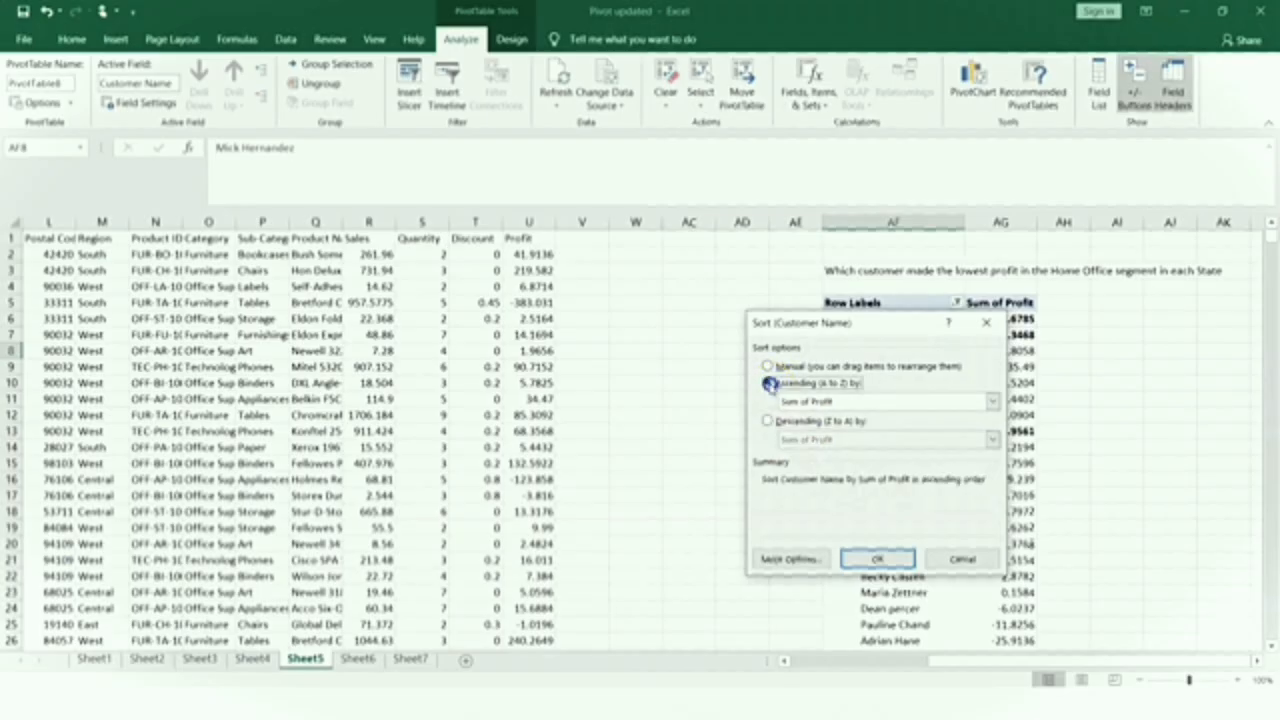
click(992, 401)
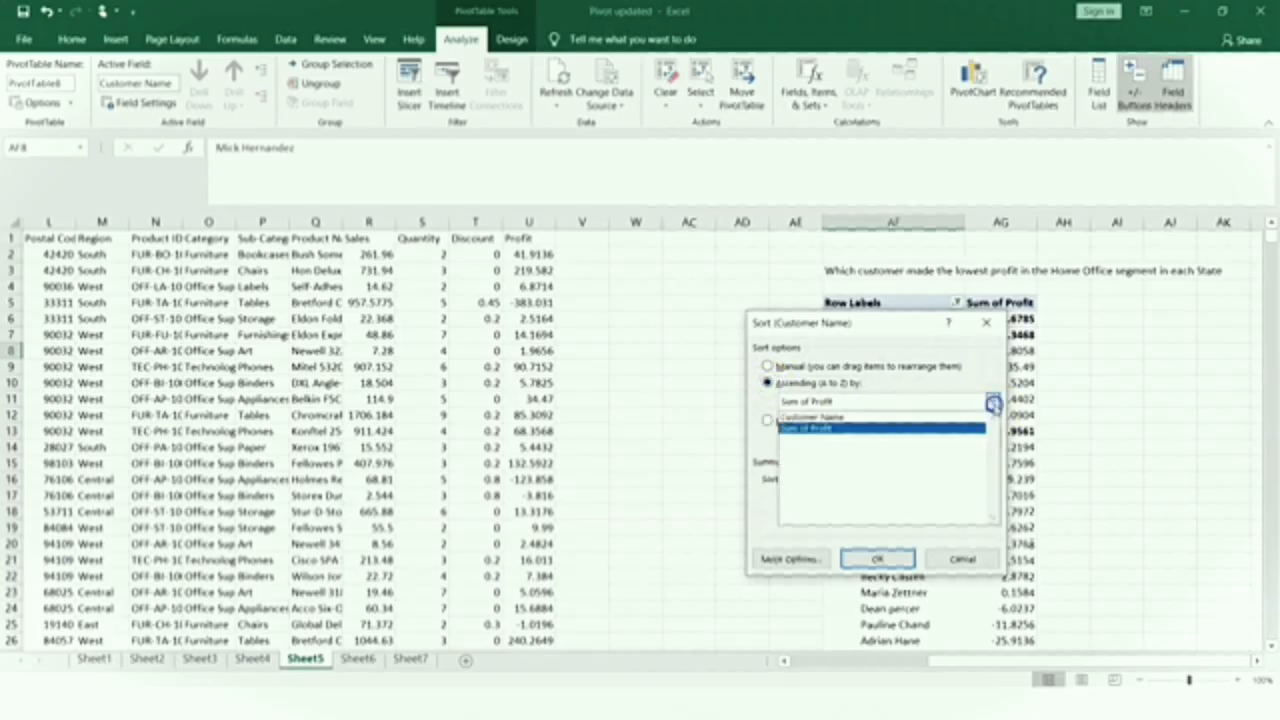
click(832, 428)
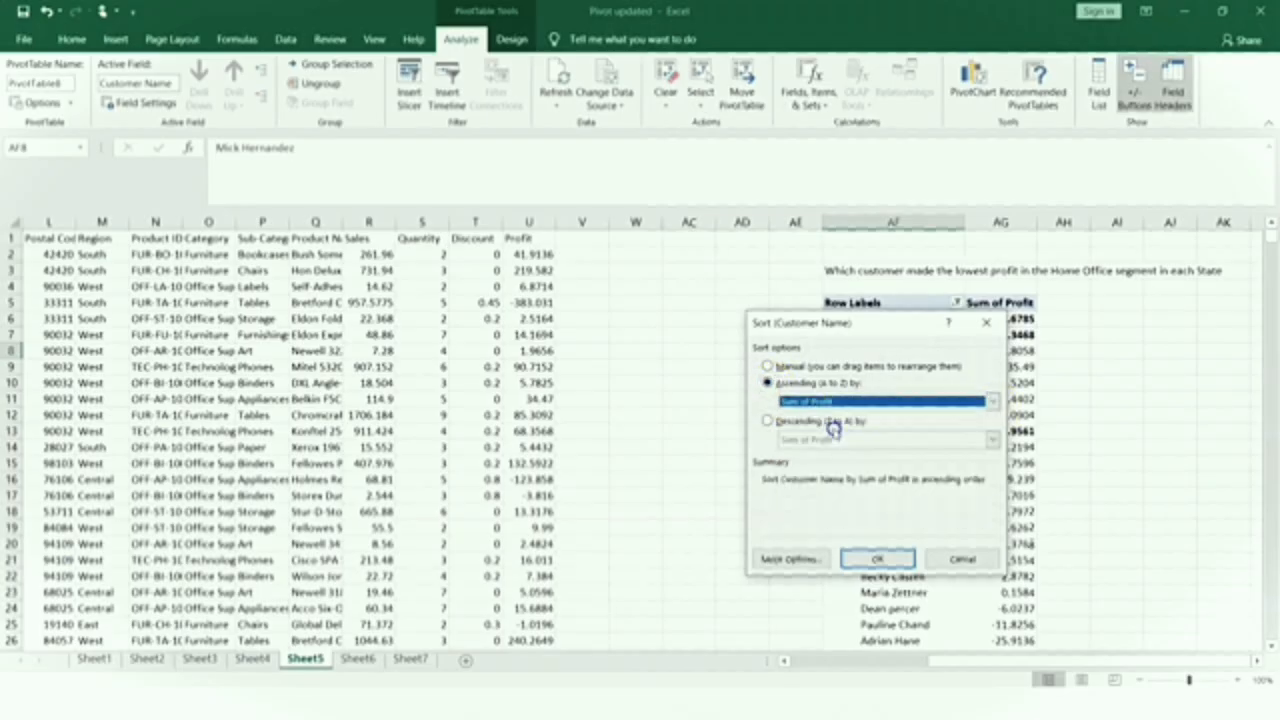
click(894, 562)
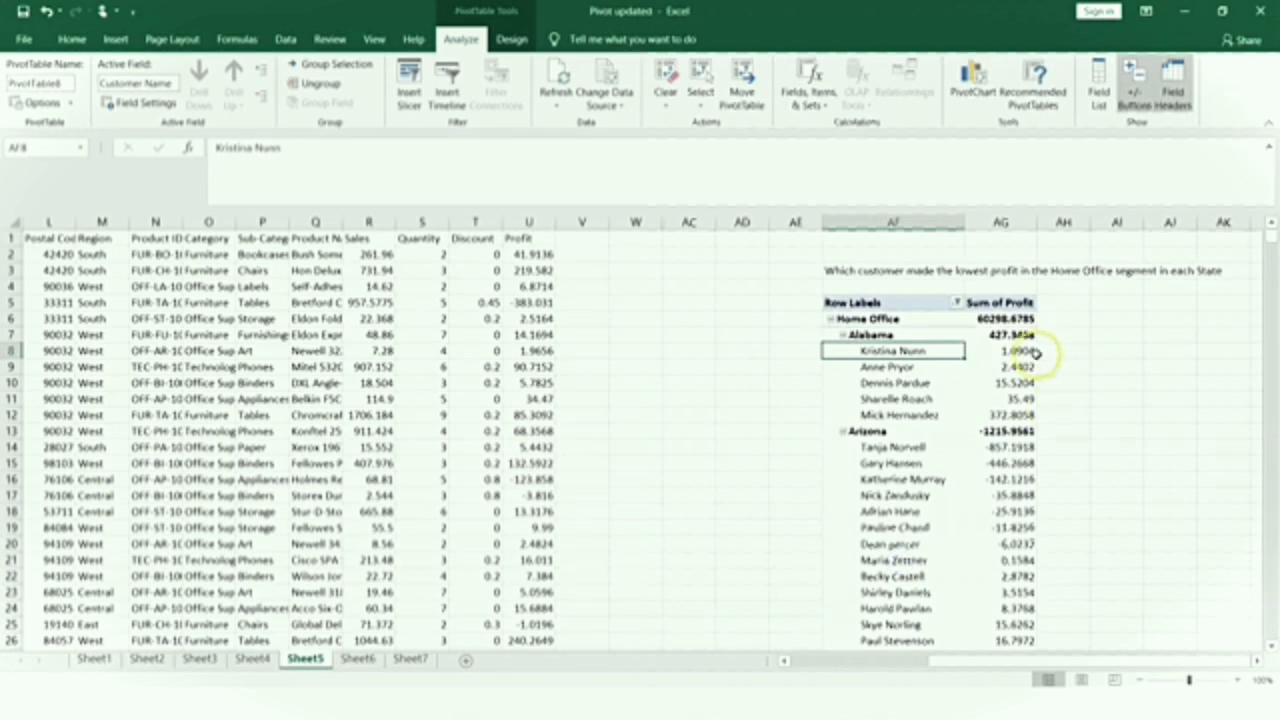
Apply a Top 10 filter to Customer Name that shows only the bottom 1 item by Sum of Profit in each state.
mouse_move(1035, 353)
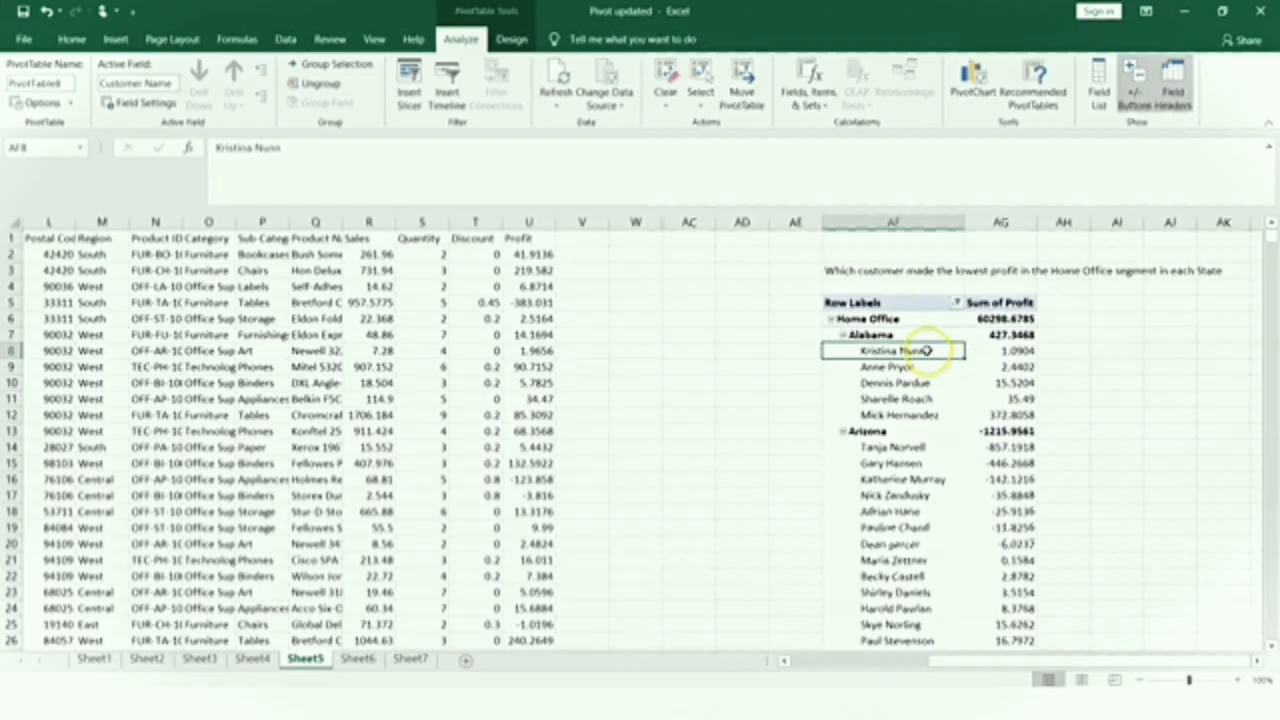
right_click(927, 349)
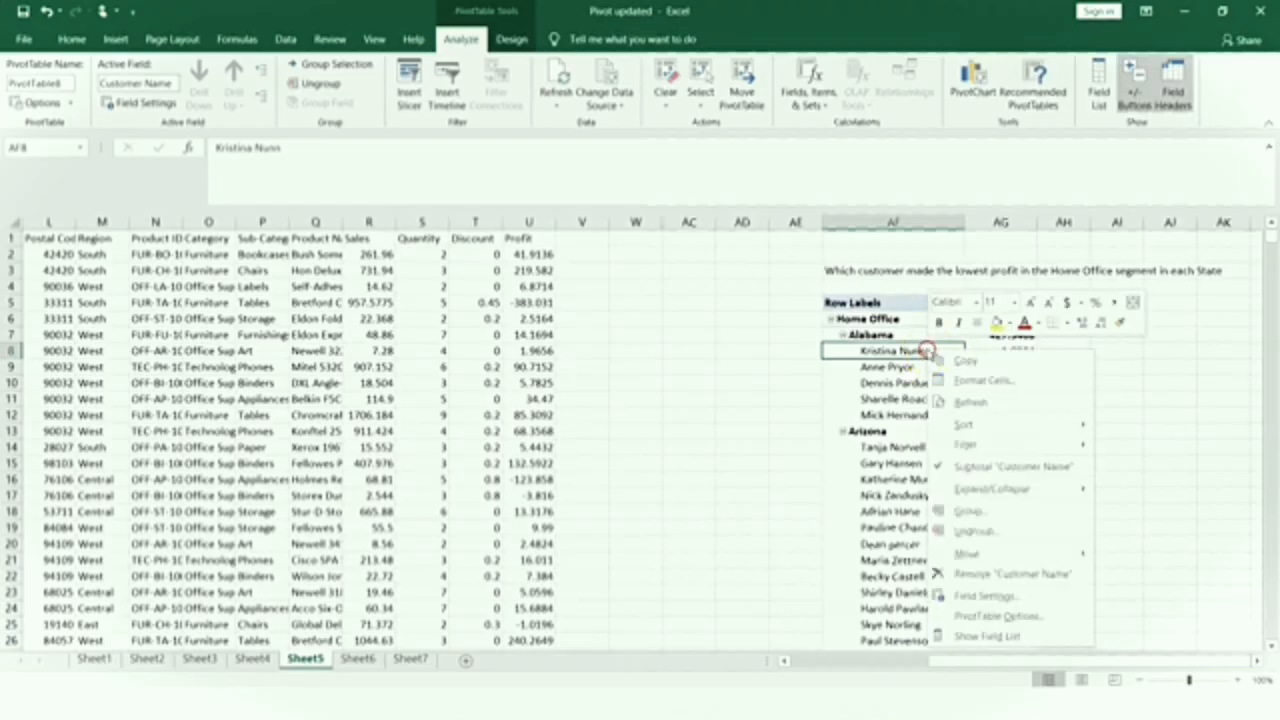
mouse_move(983, 447)
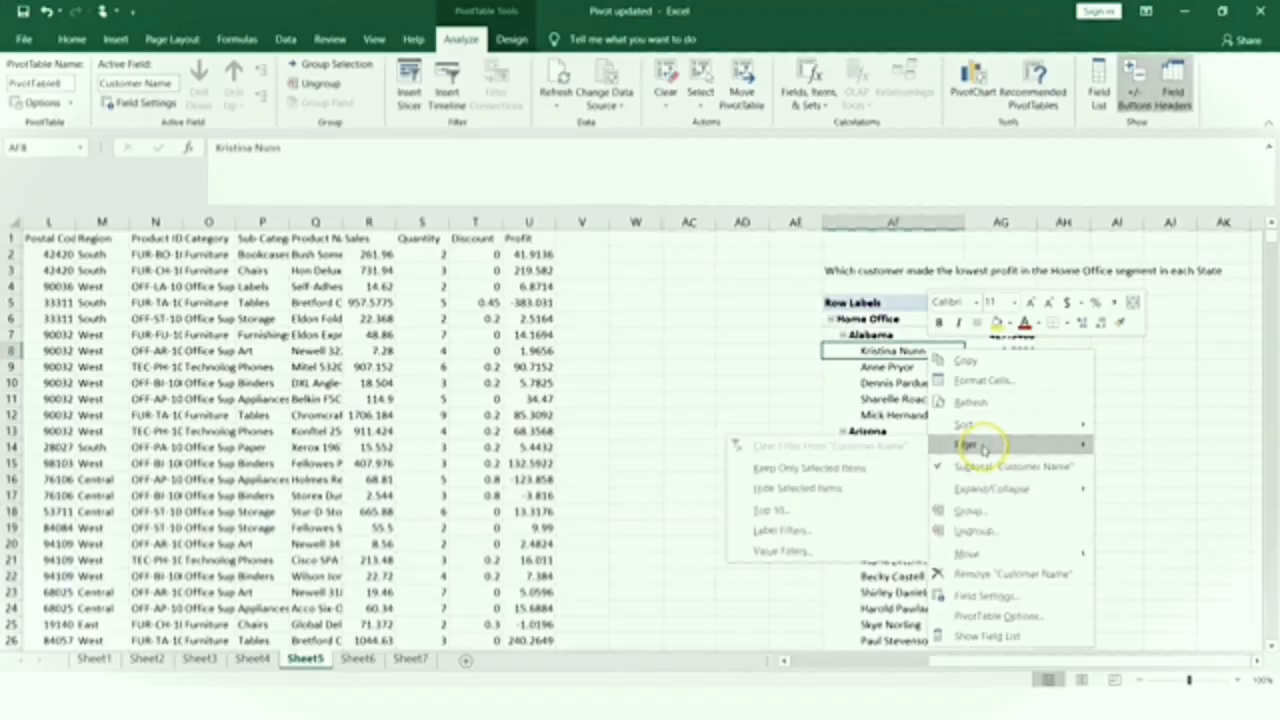
click(817, 512)
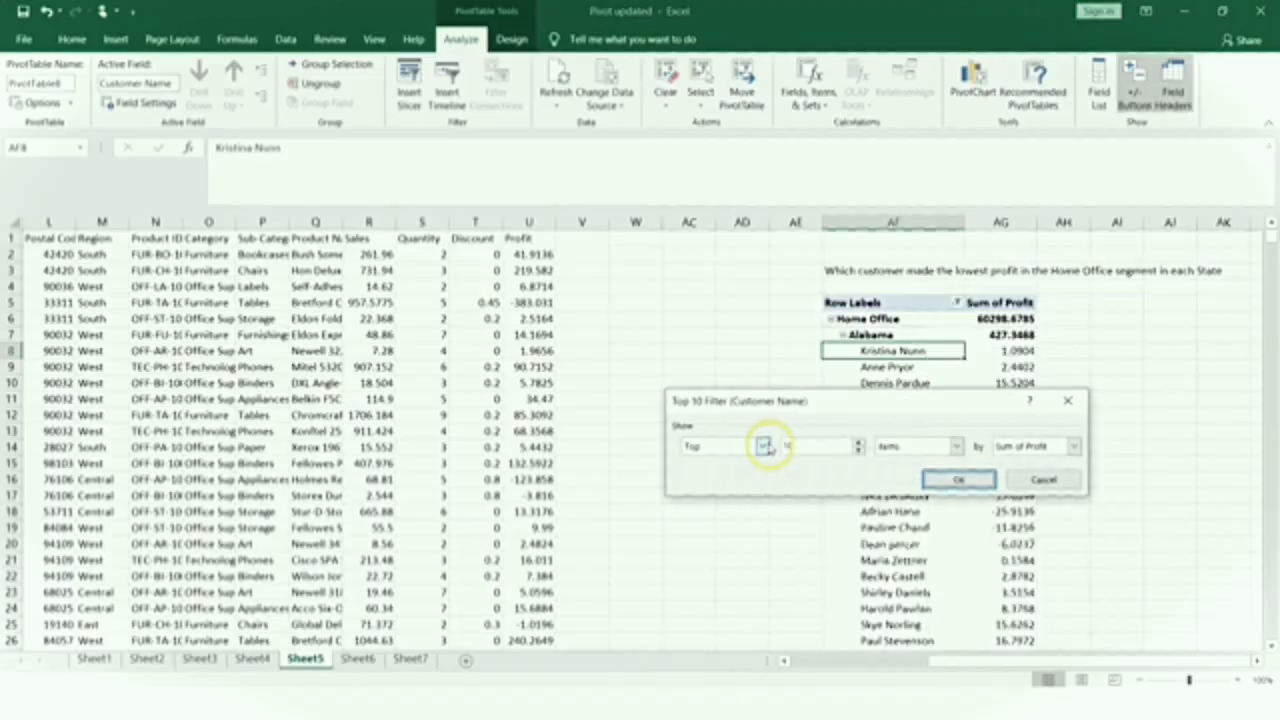
click(762, 446)
click(718, 474)
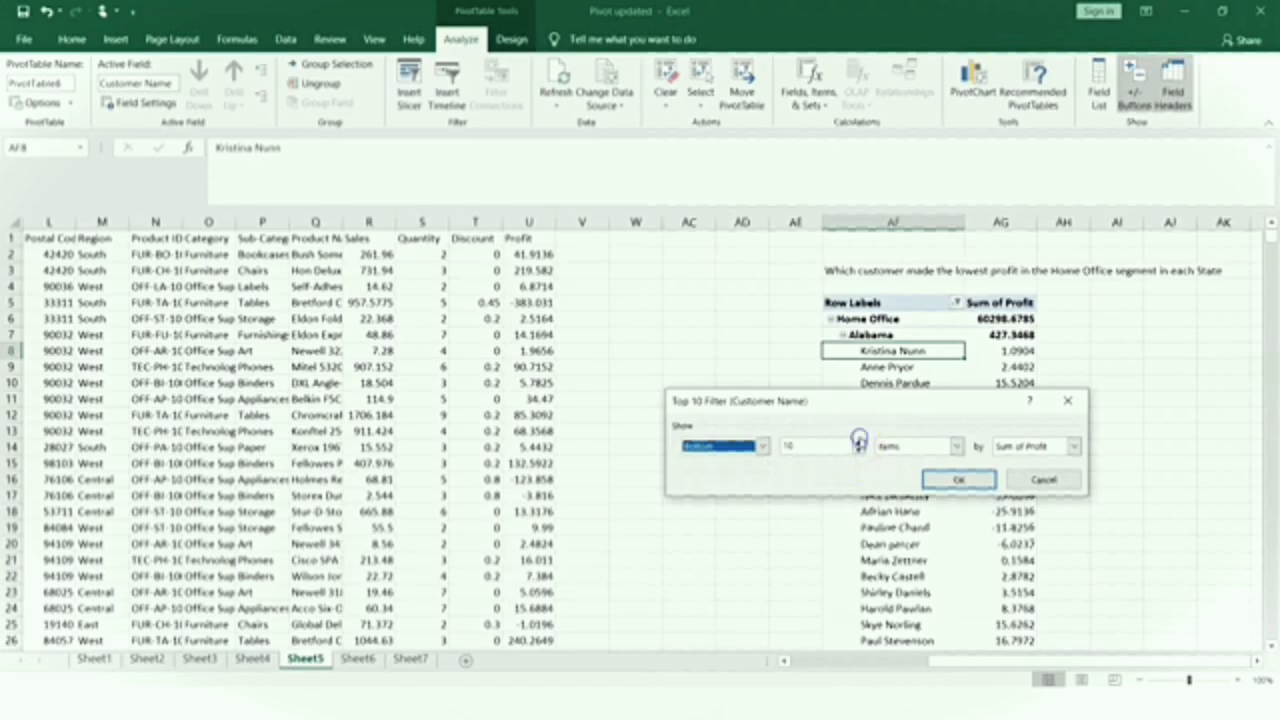
click(858, 445)
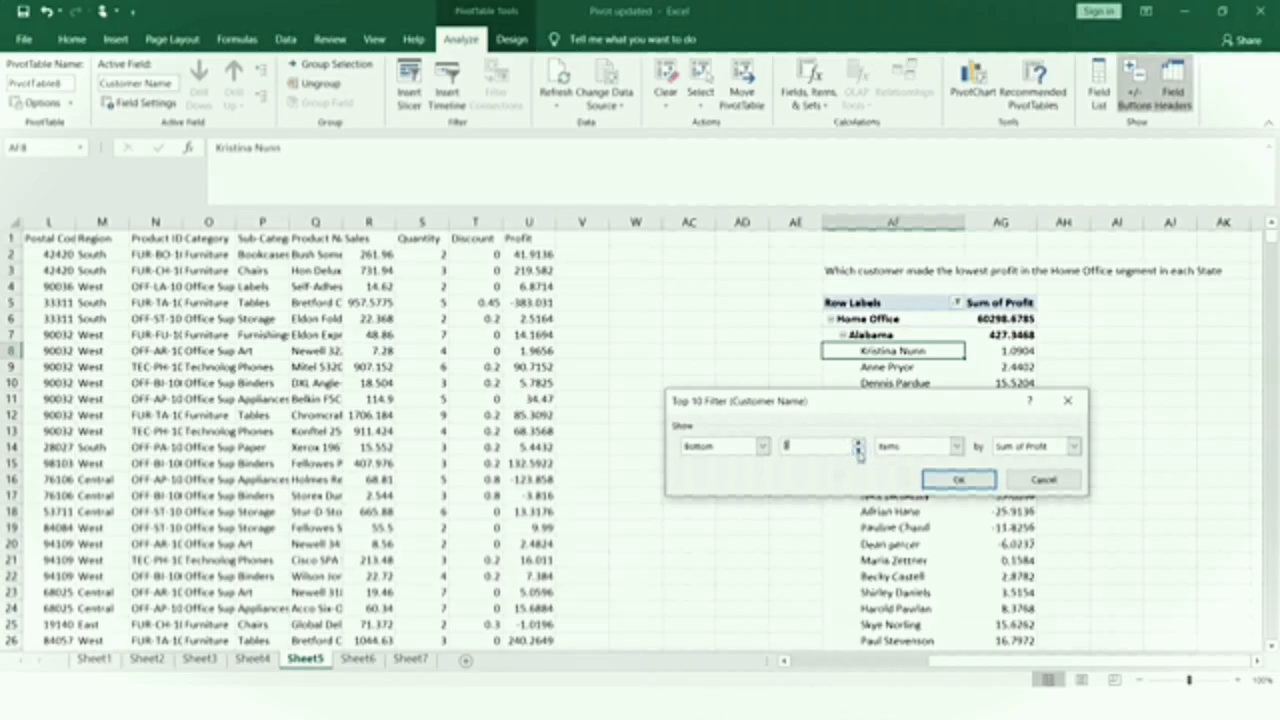
click(945, 478)
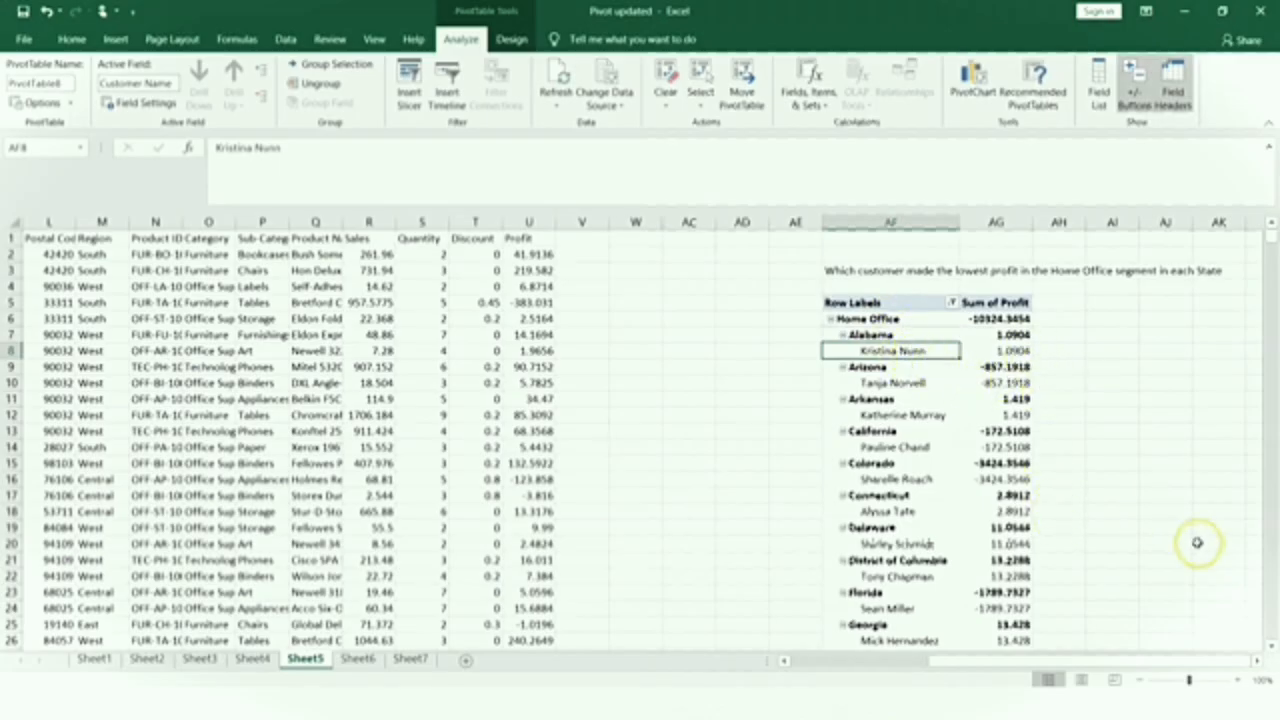
scroll(1197, 542, down, 7)
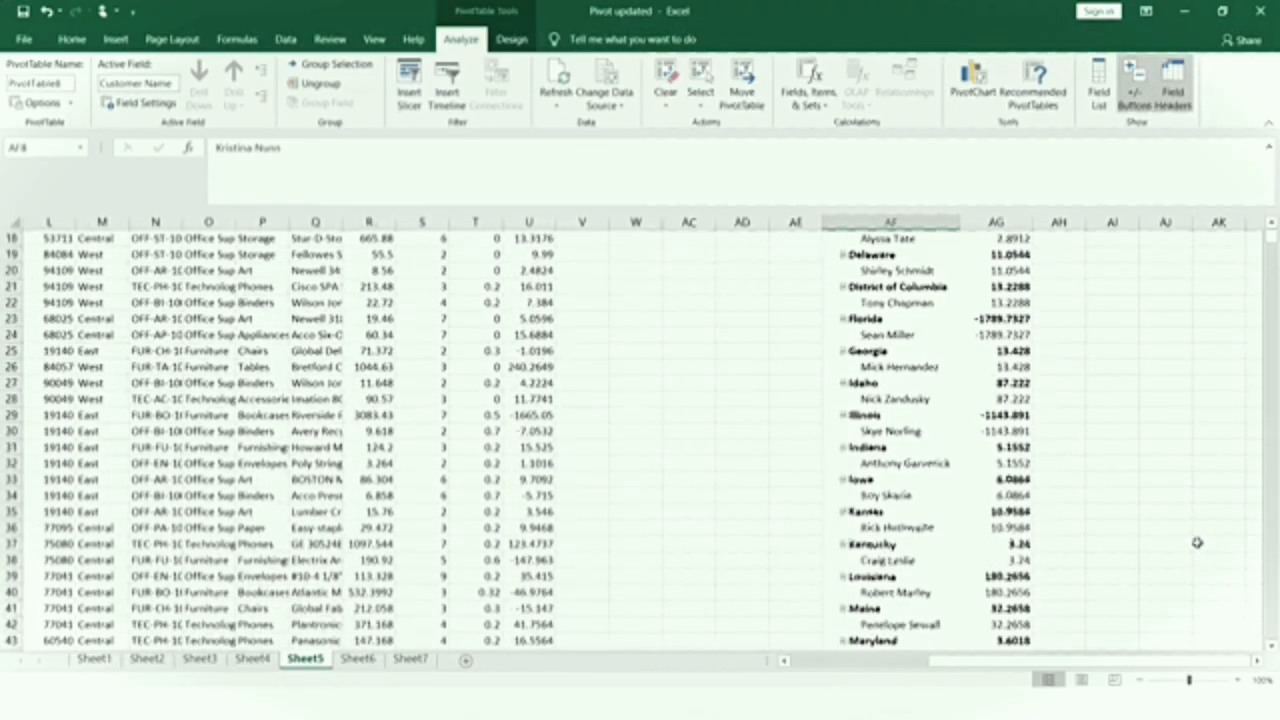
scroll(1197, 542, up, 7)
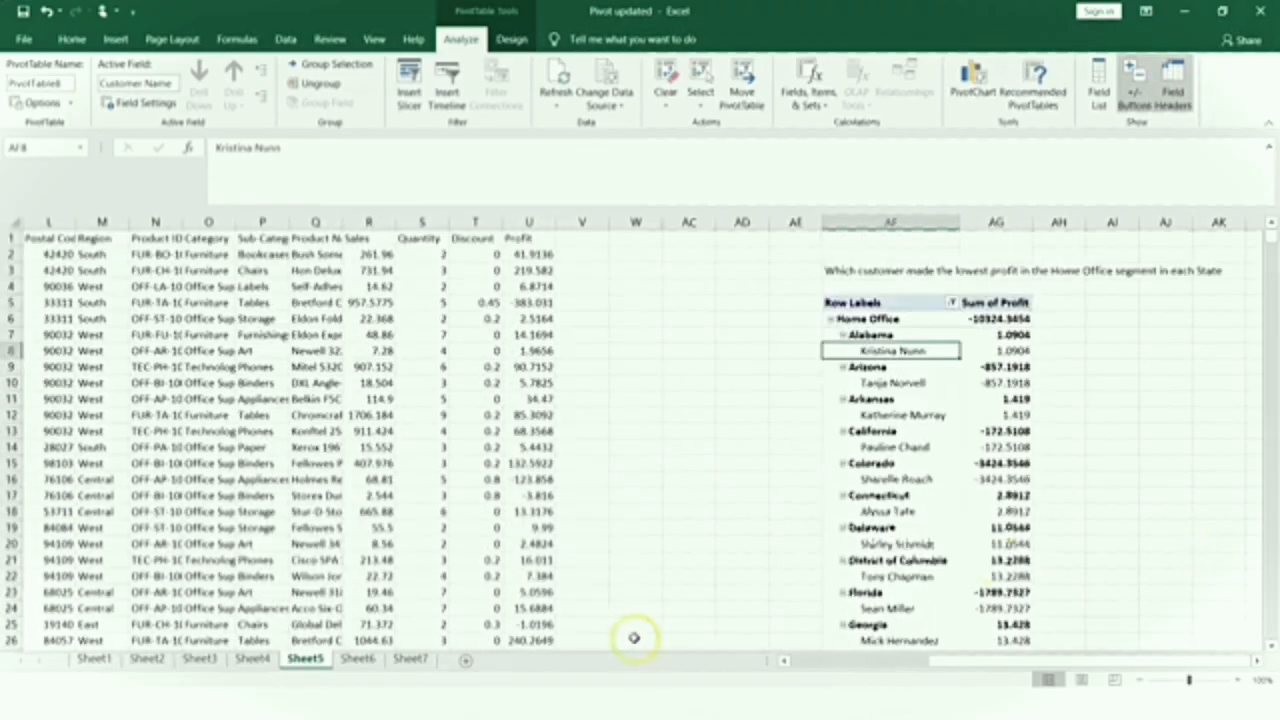
On Sheet6, delete the existing quarterly sales PivotTable and its line chart.
click(357, 658)
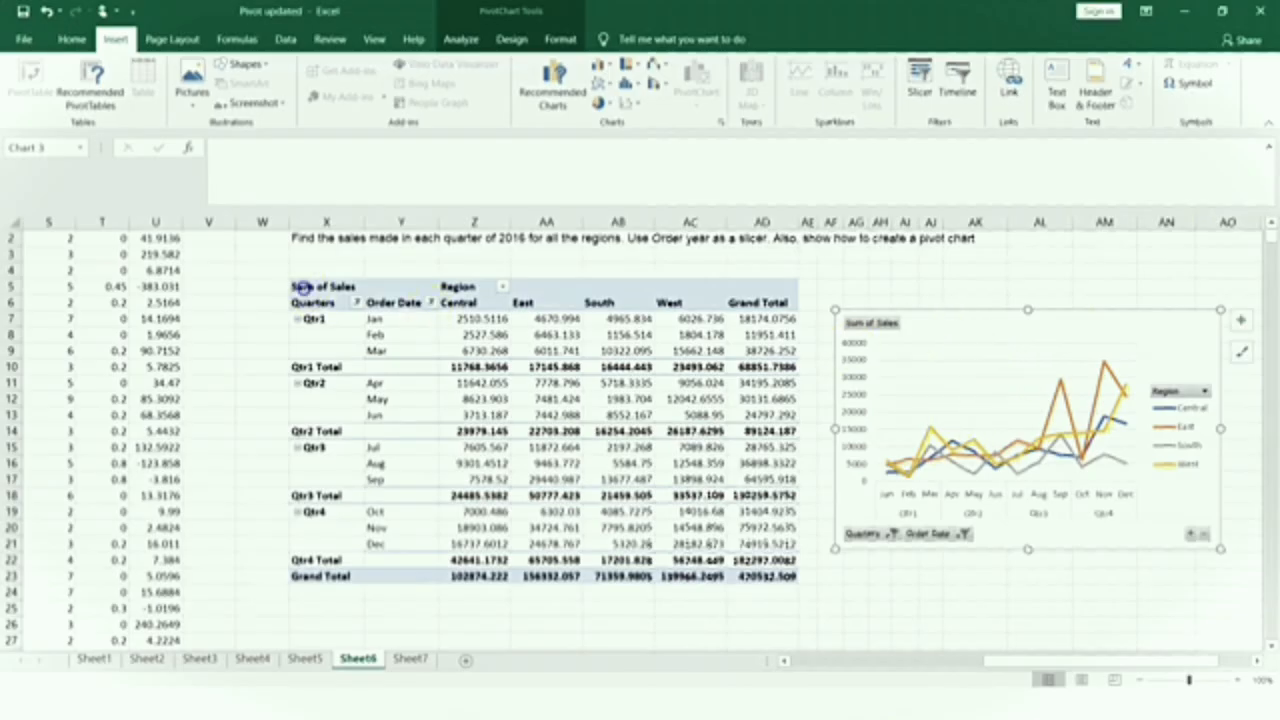
click(298, 287)
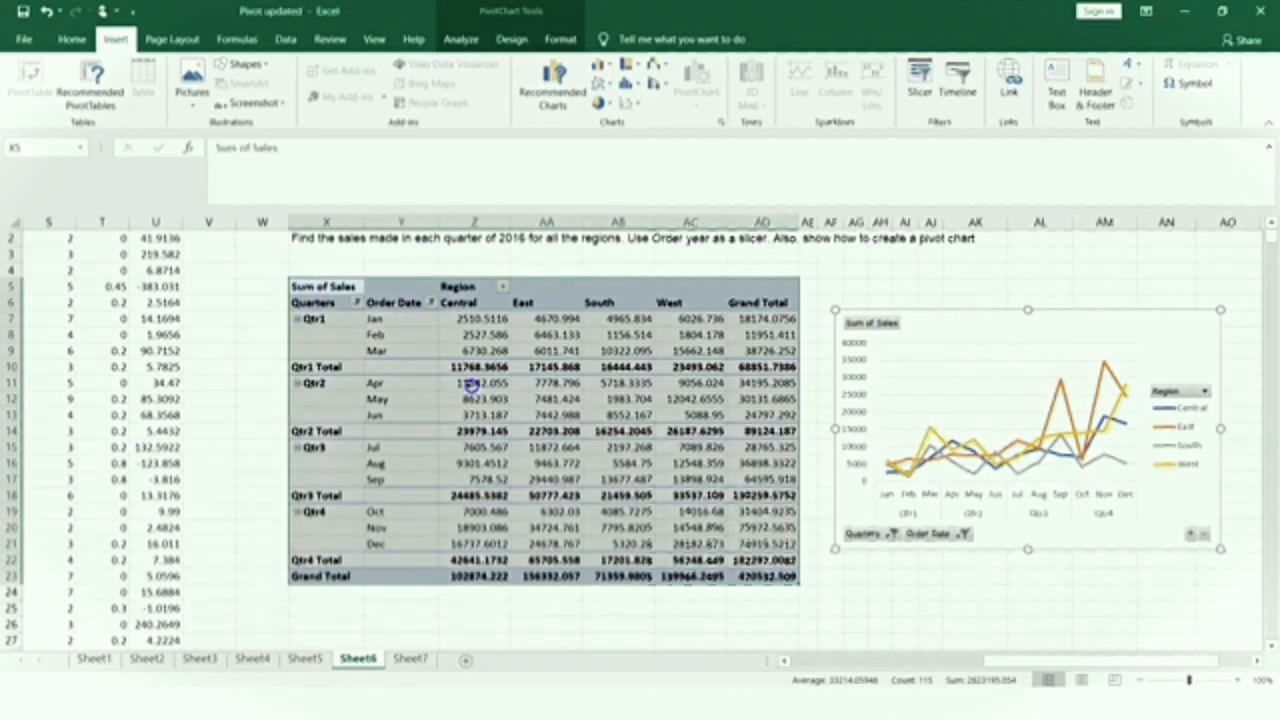
key(Delete)
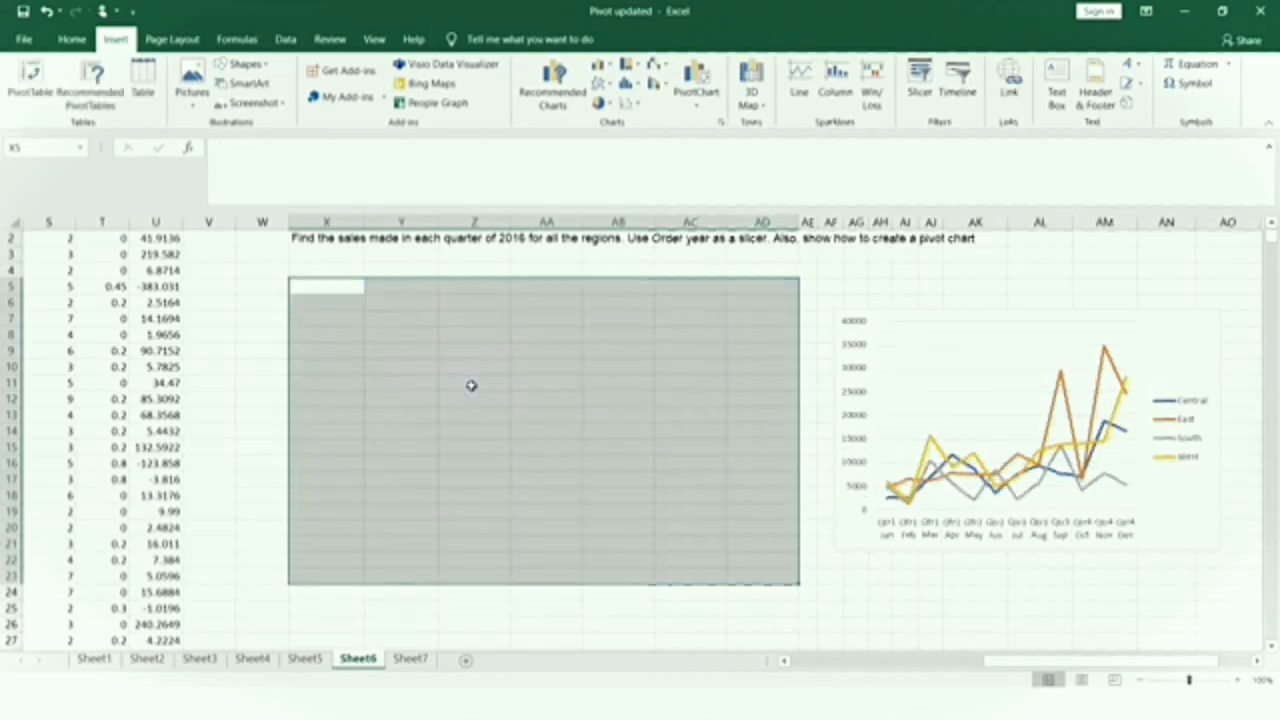
click(930, 364)
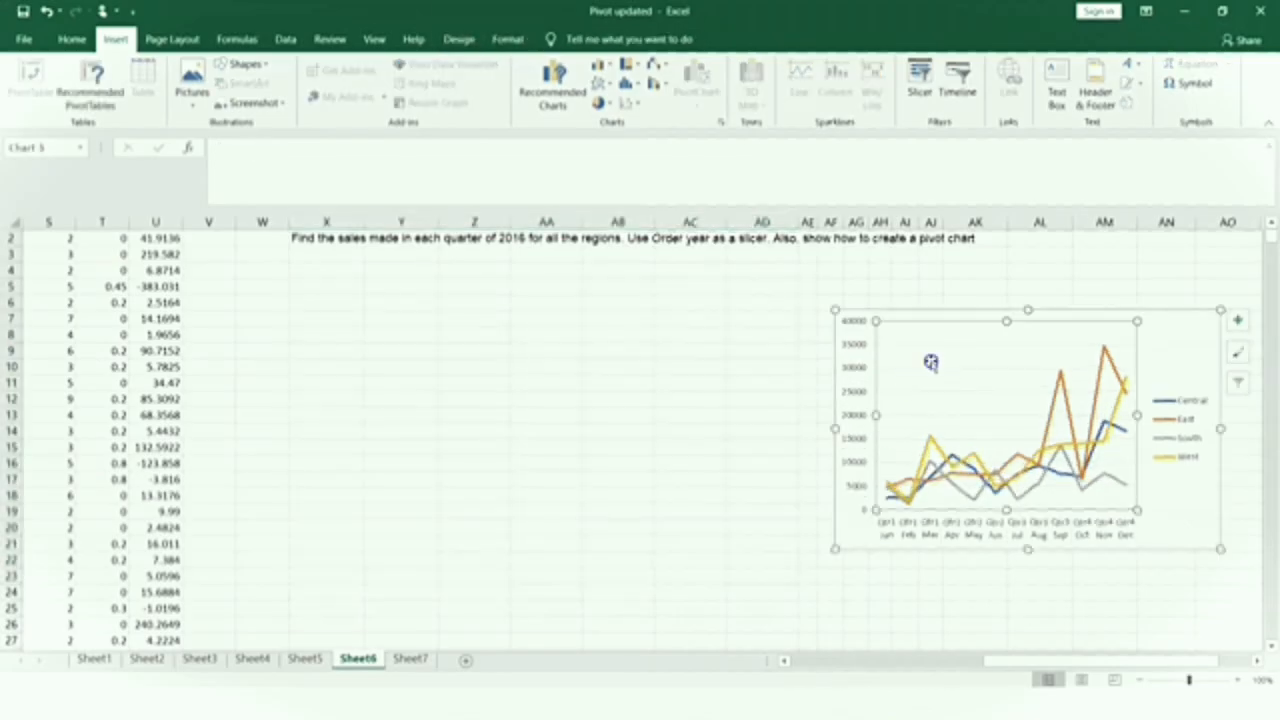
click(849, 356)
key(Delete)
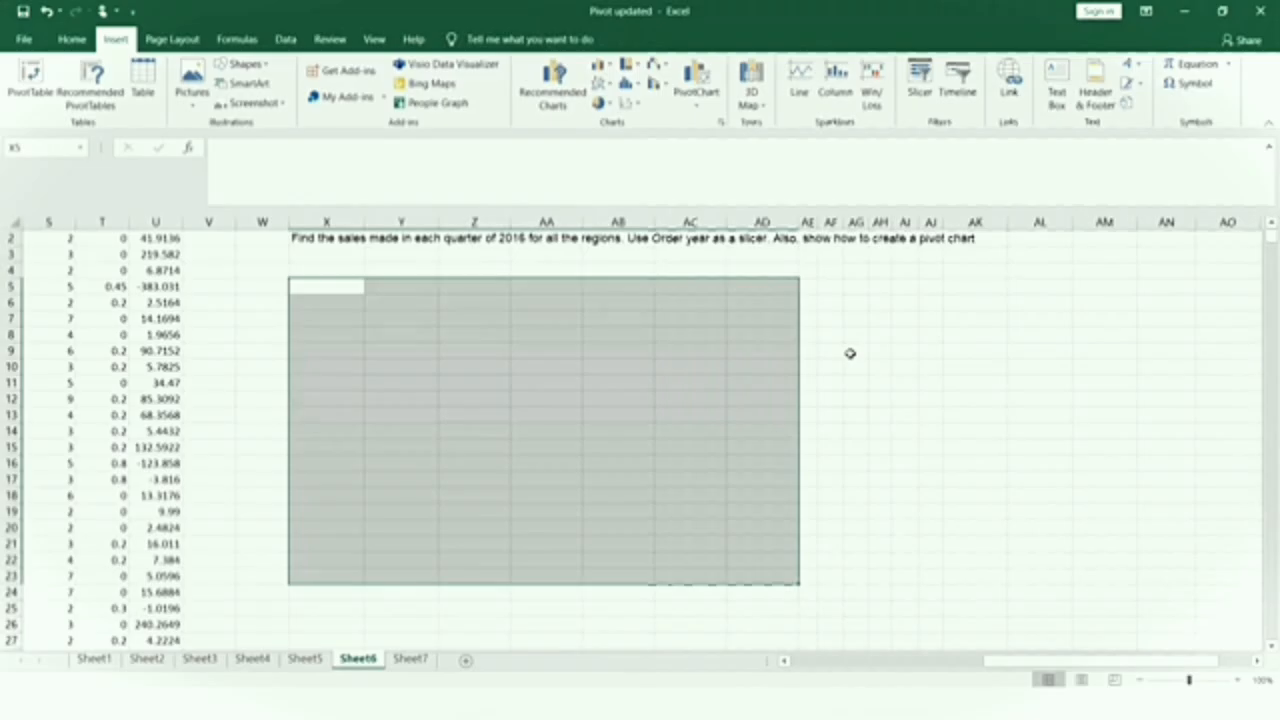
click(878, 395)
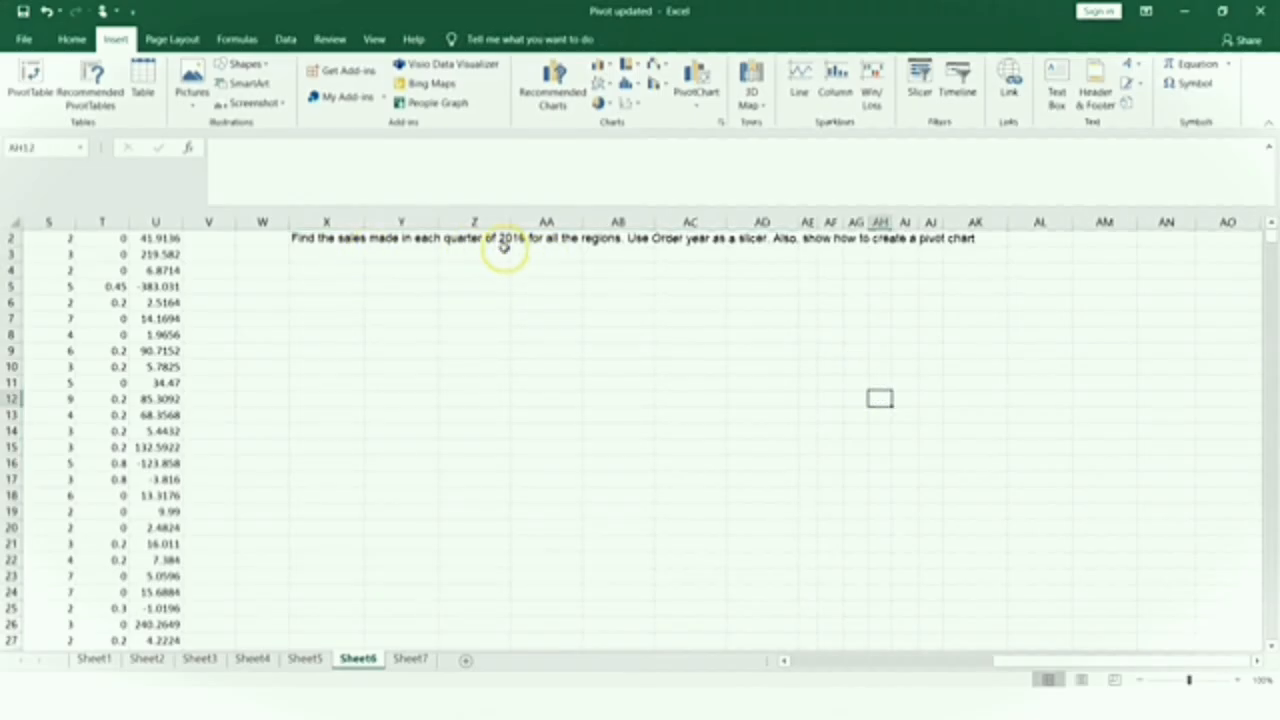
Create a PivotTable from Sheet6's full order data, placed on the existing worksheet at cell W4.
click(818, 665)
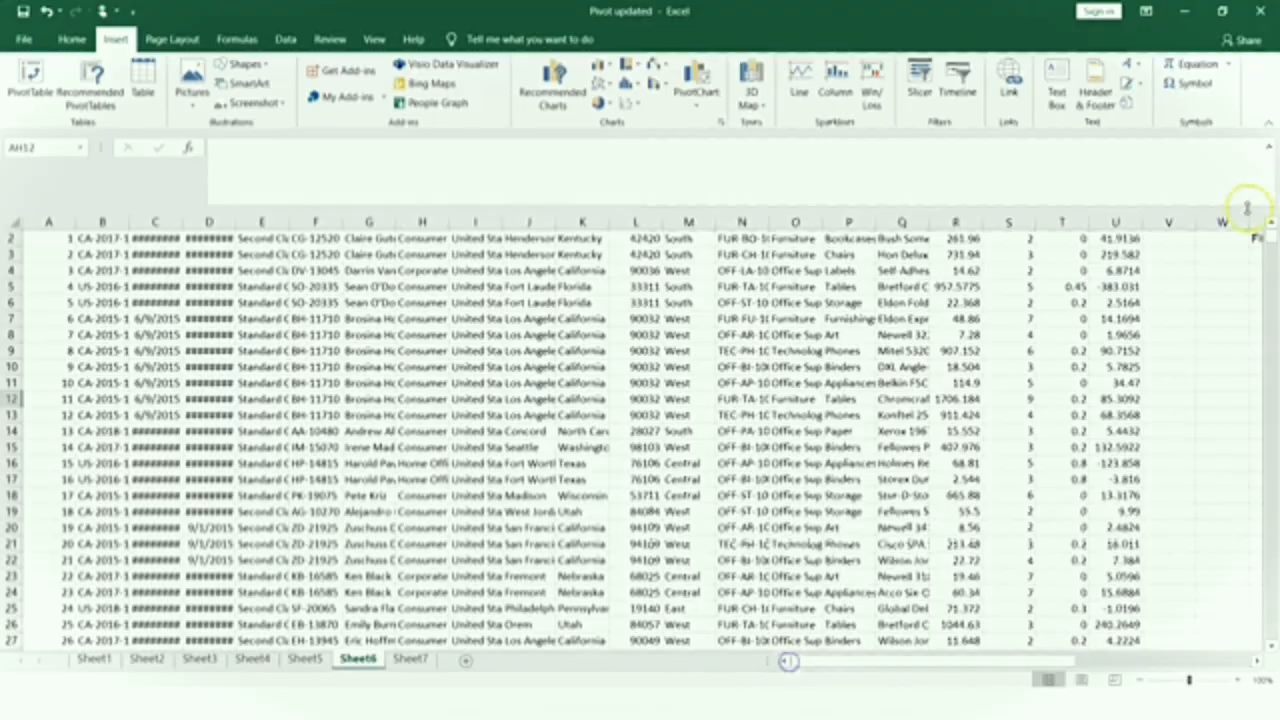
click(1270, 225)
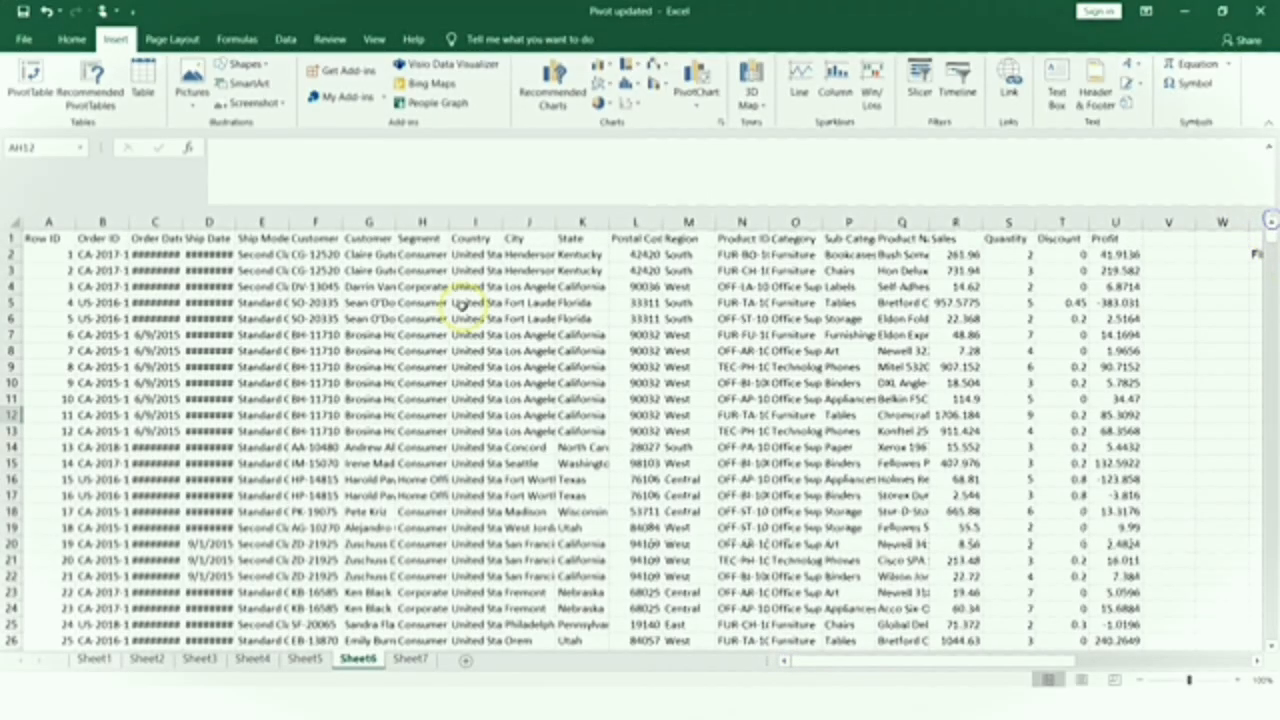
click(40, 240)
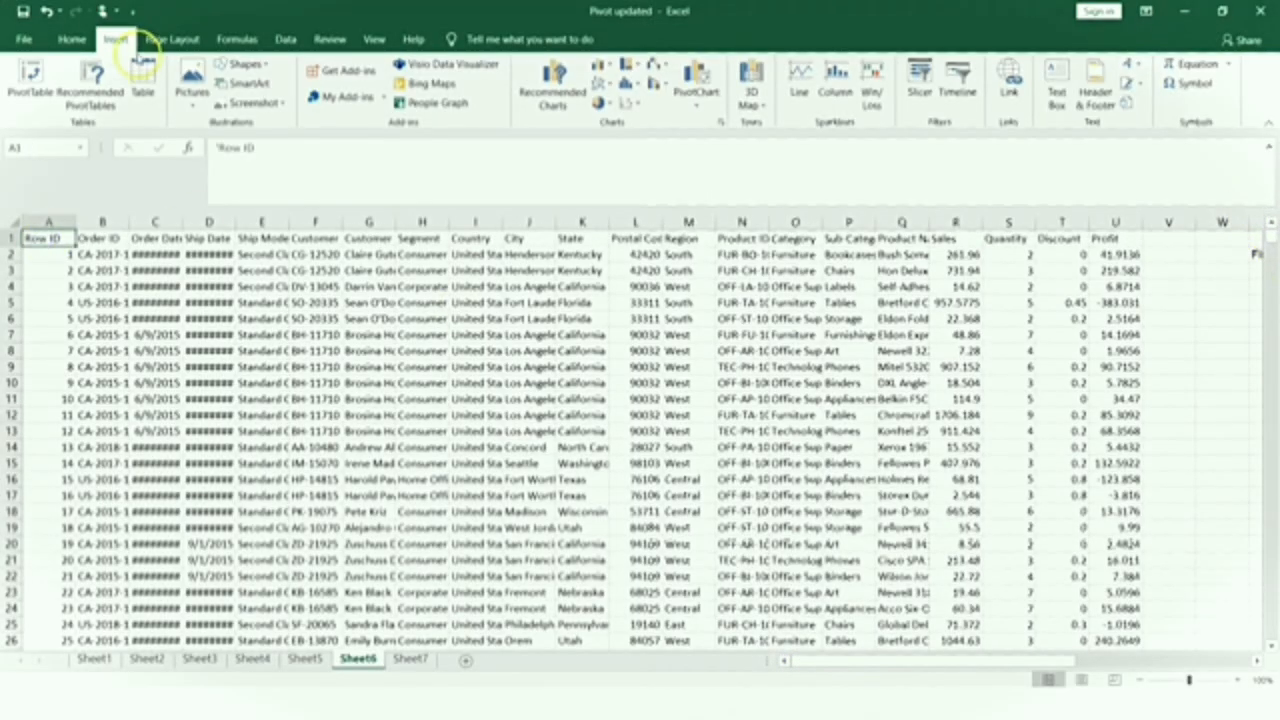
click(31, 82)
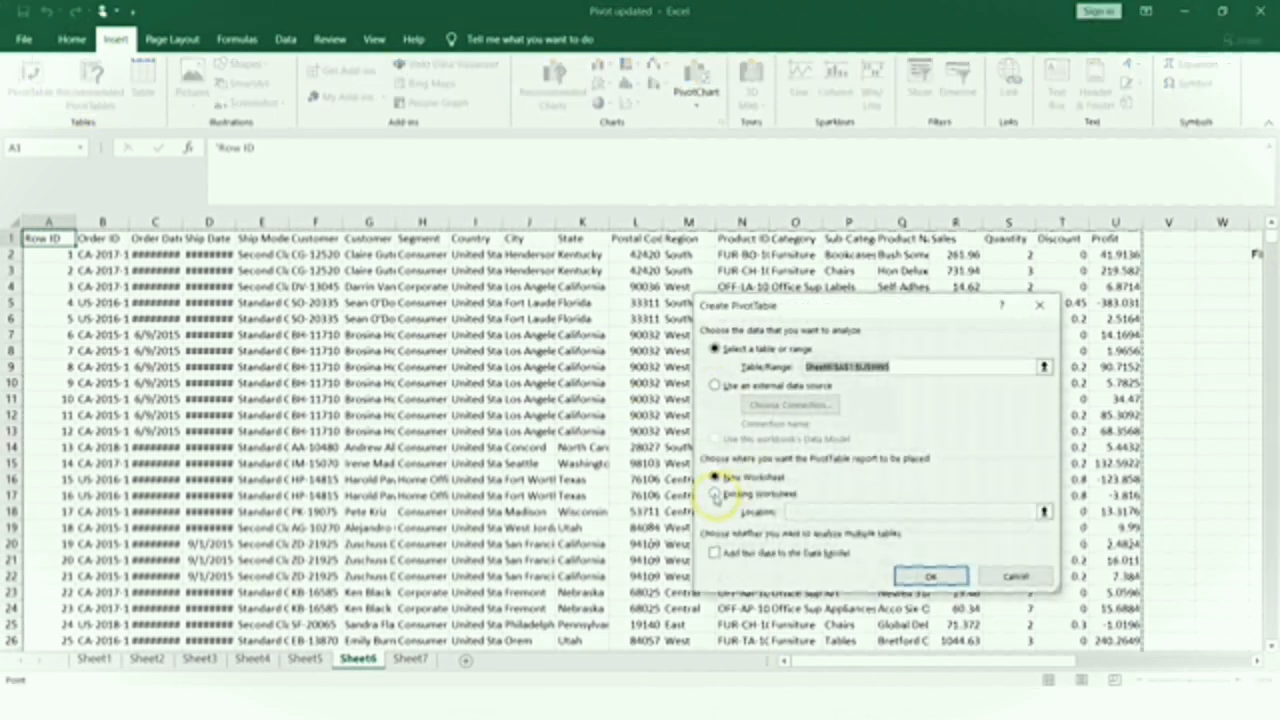
click(715, 495)
click(982, 511)
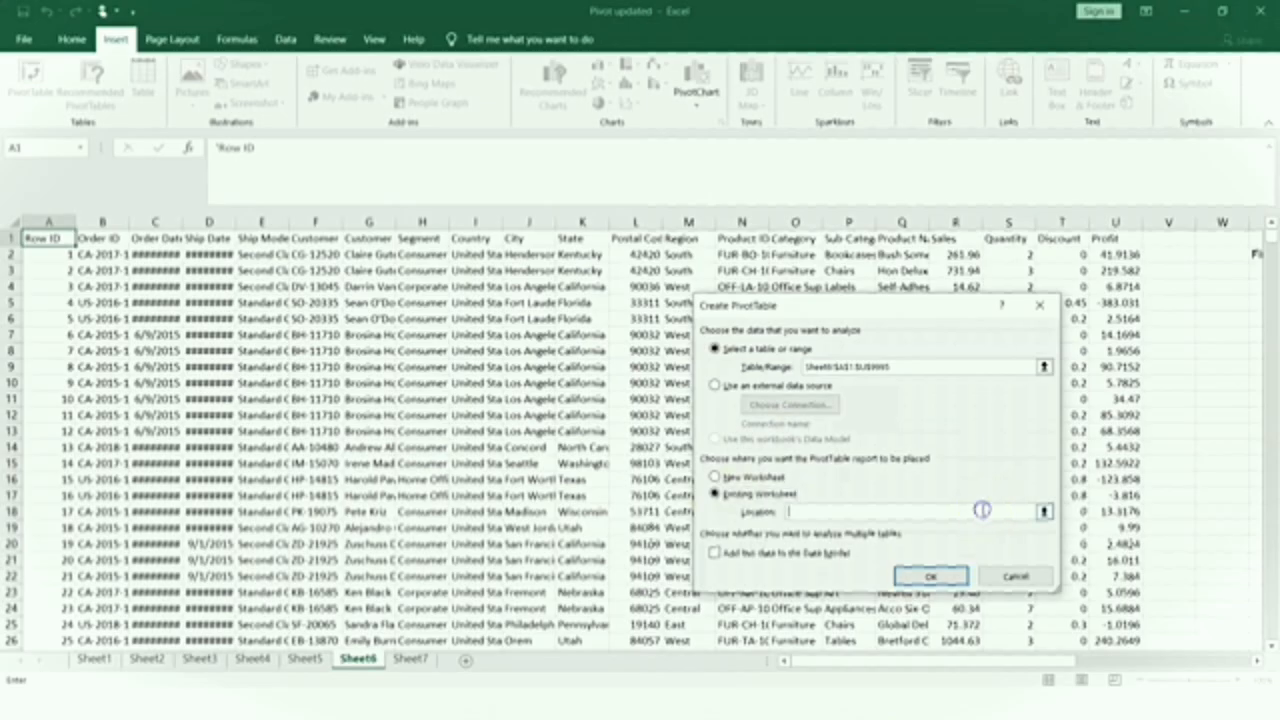
click(1220, 284)
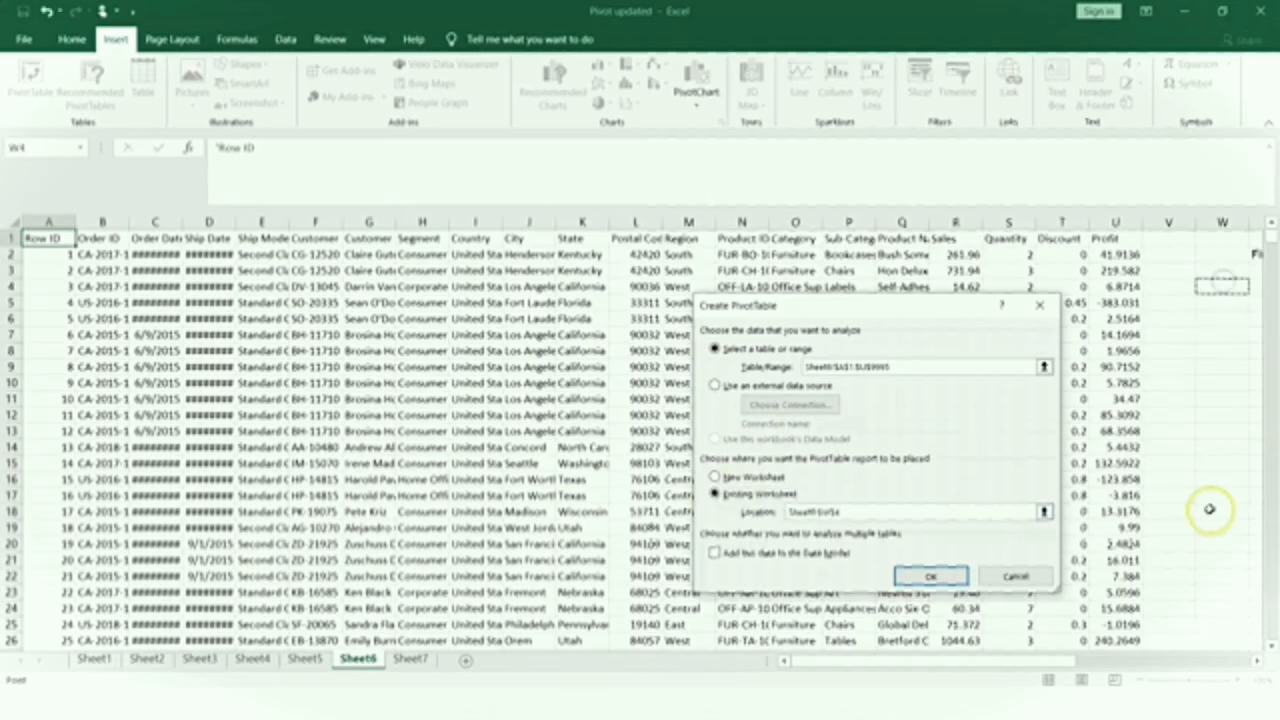
click(928, 577)
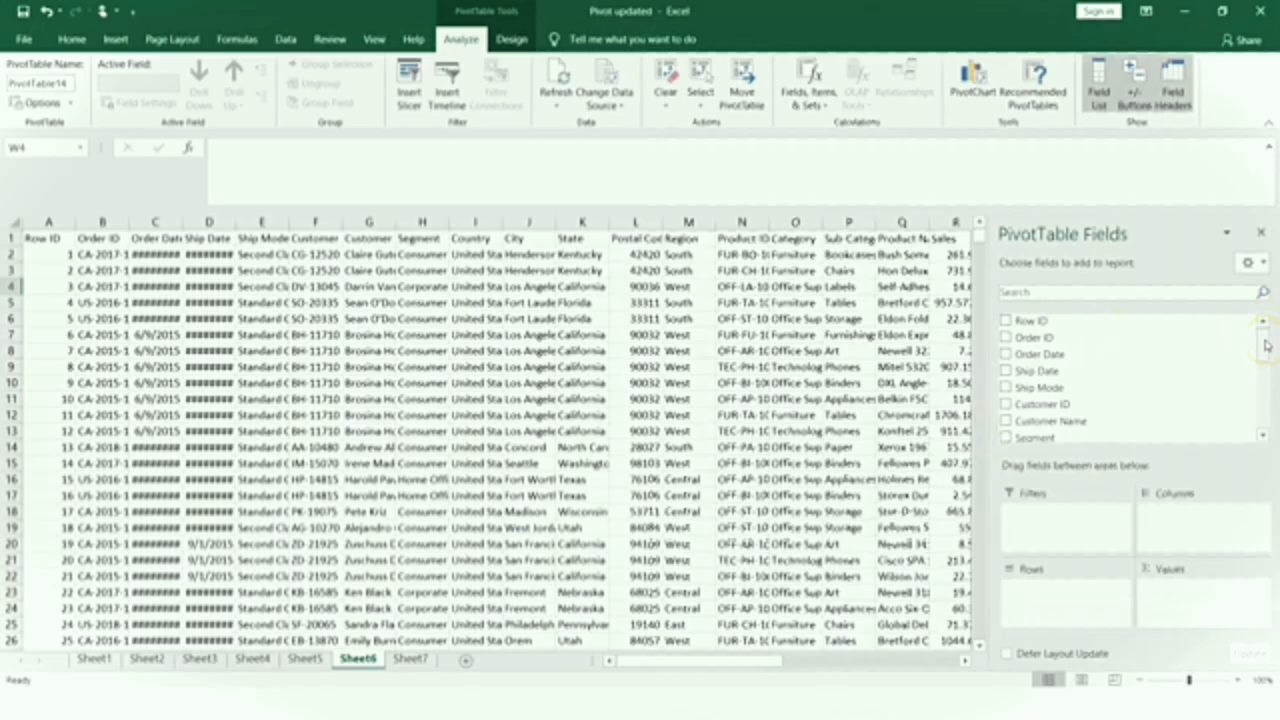
Add Order Date to the PivotTable's rows and remove the Years field, keeping Quarters and Order Date.
drag(1264, 340, 1264, 425)
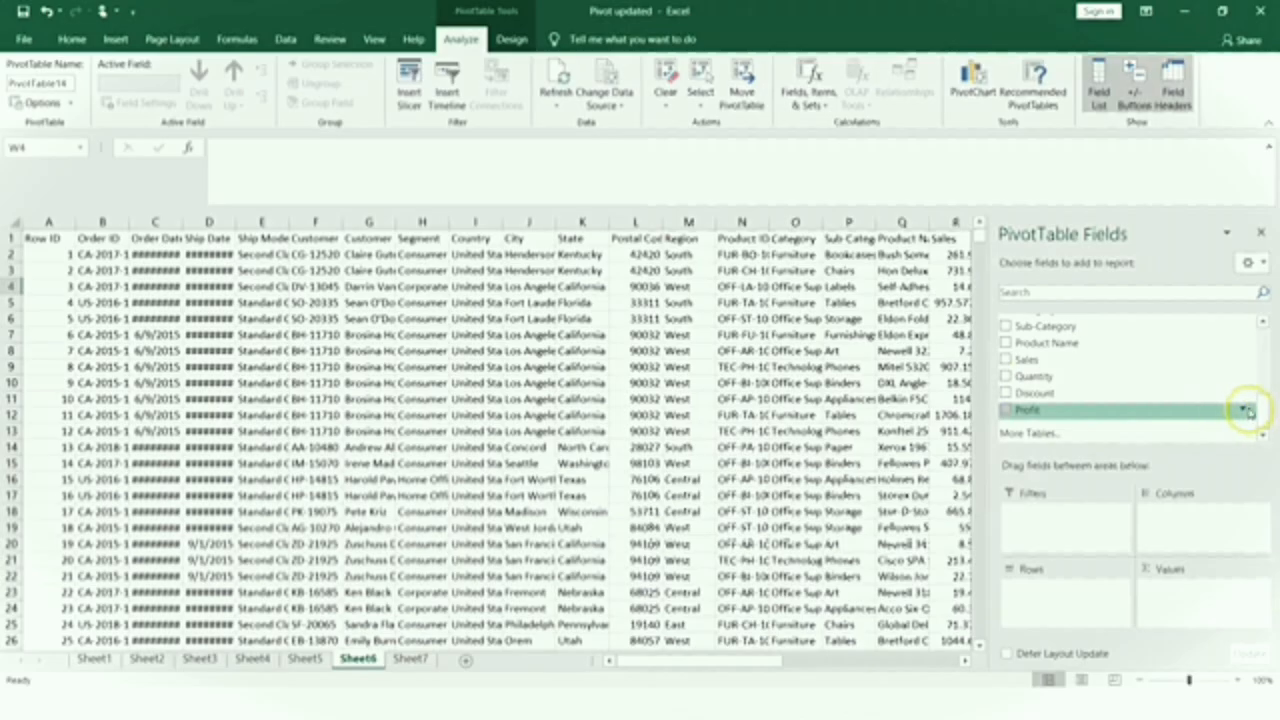
drag(1262, 410, 1270, 323)
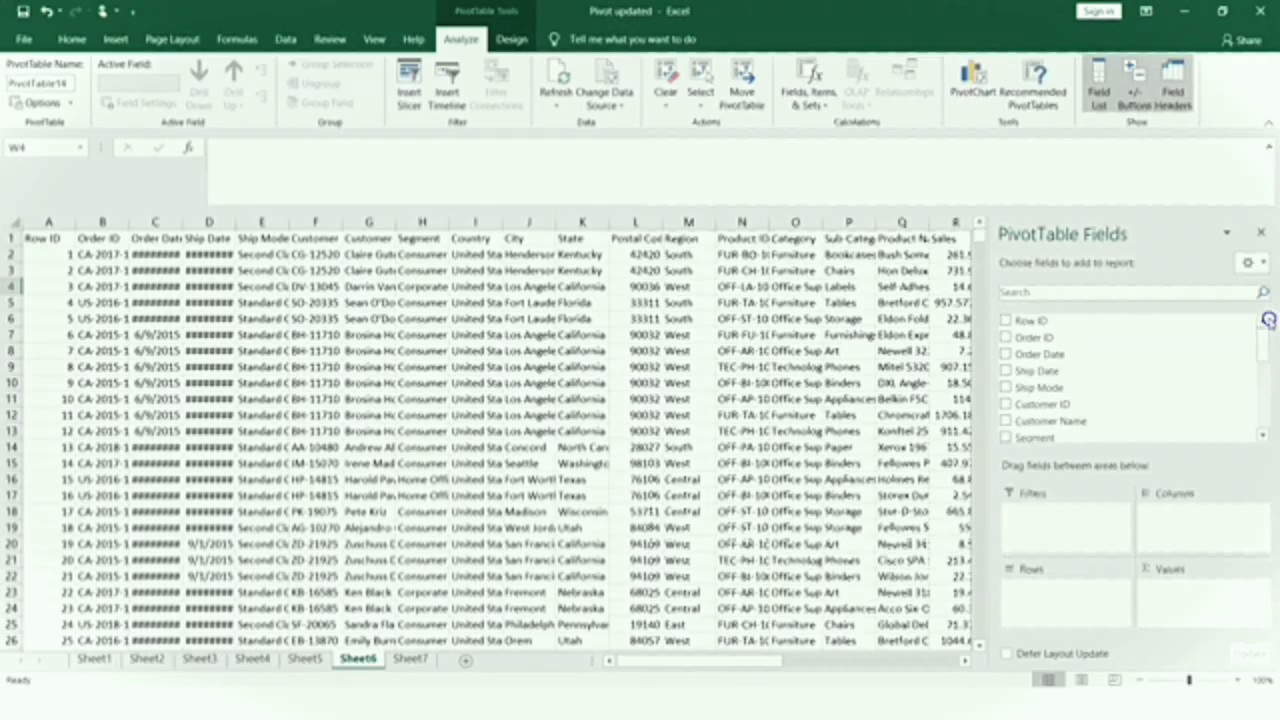
click(1006, 354)
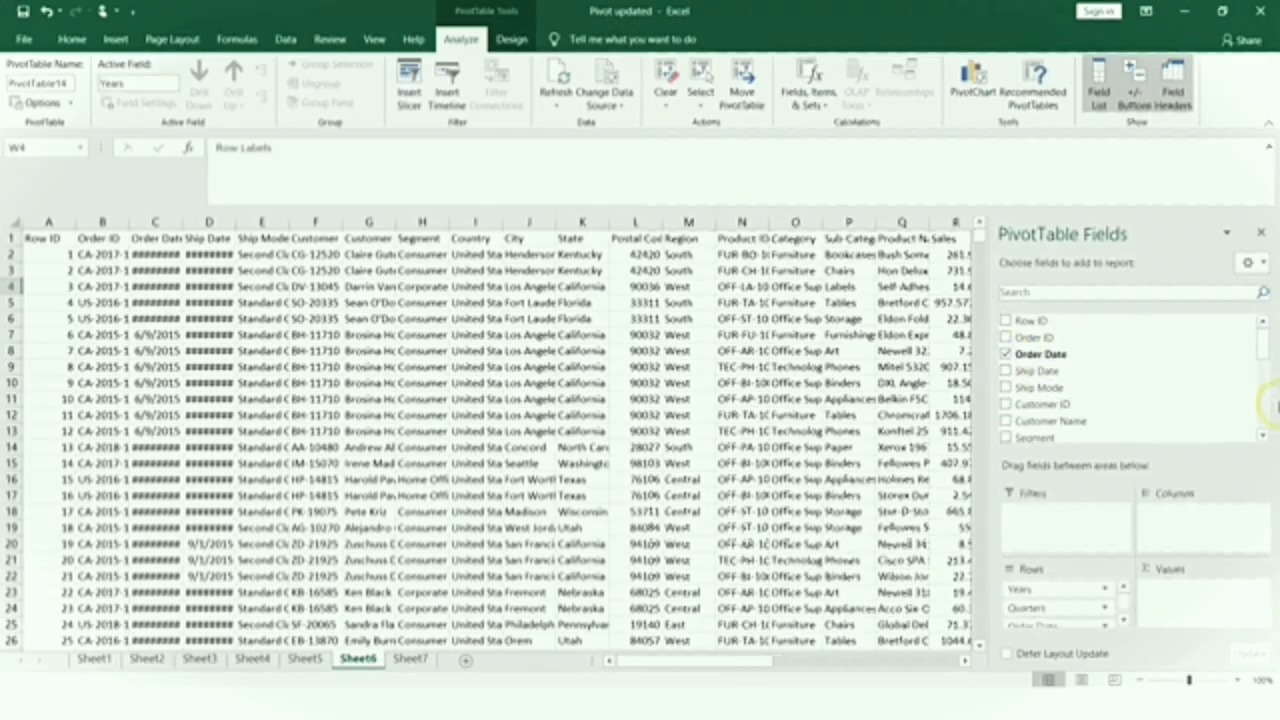
drag(1263, 436, 1263, 436)
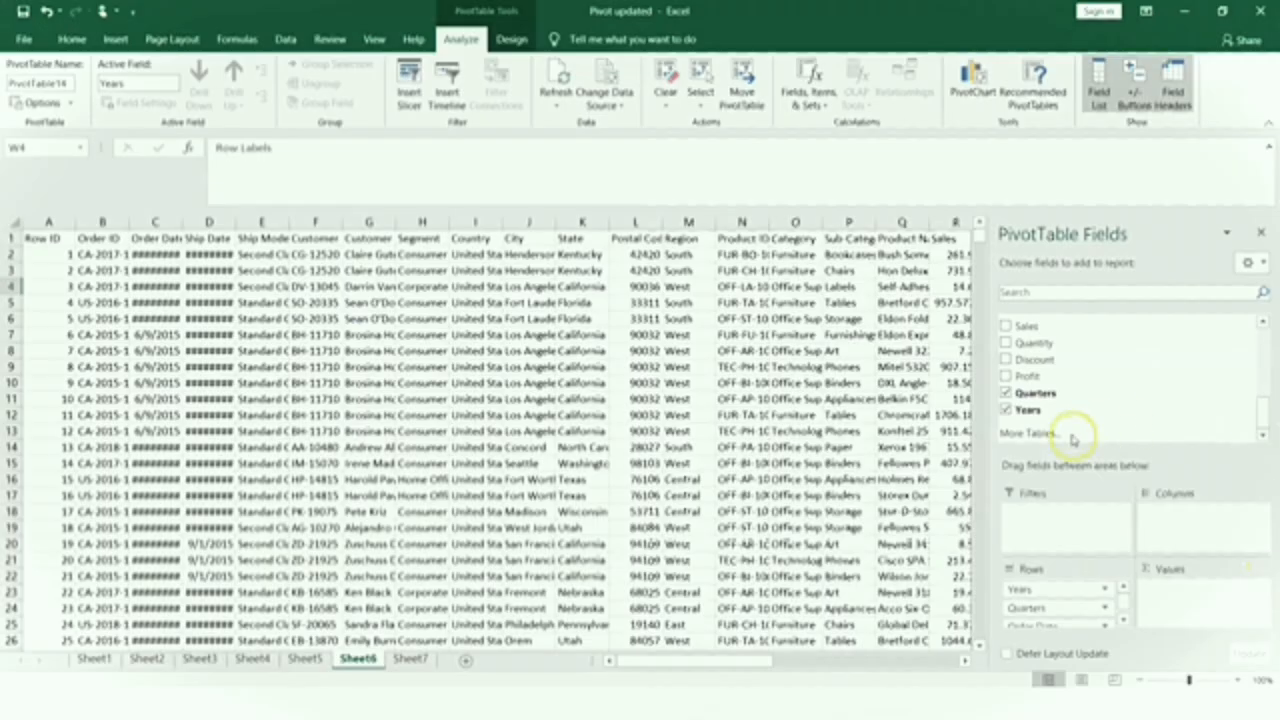
click(1007, 410)
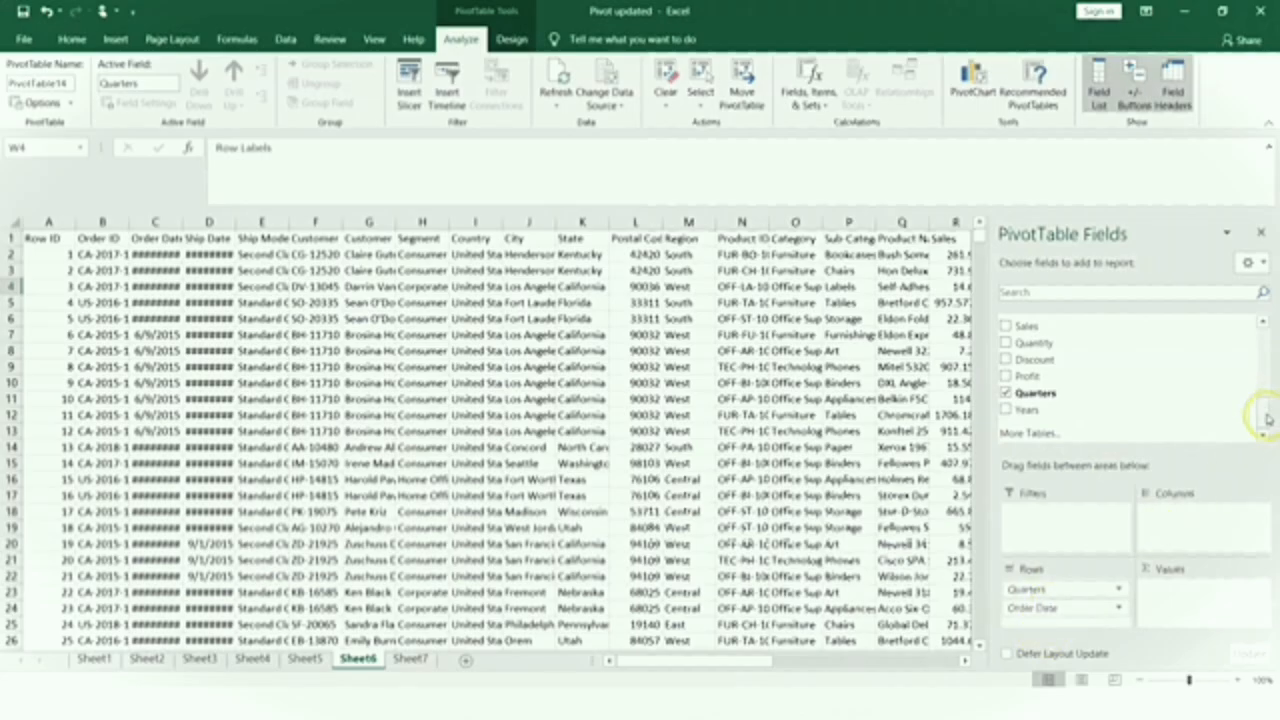
Add Region to the PivotTable's columns and Sales to its values, then close the field list.
mouse_move(1266, 414)
mouse_down()
mouse_move(1265, 340)
mouse_move(1265, 430)
mouse_up()
drag(1264, 422, 1264, 389)
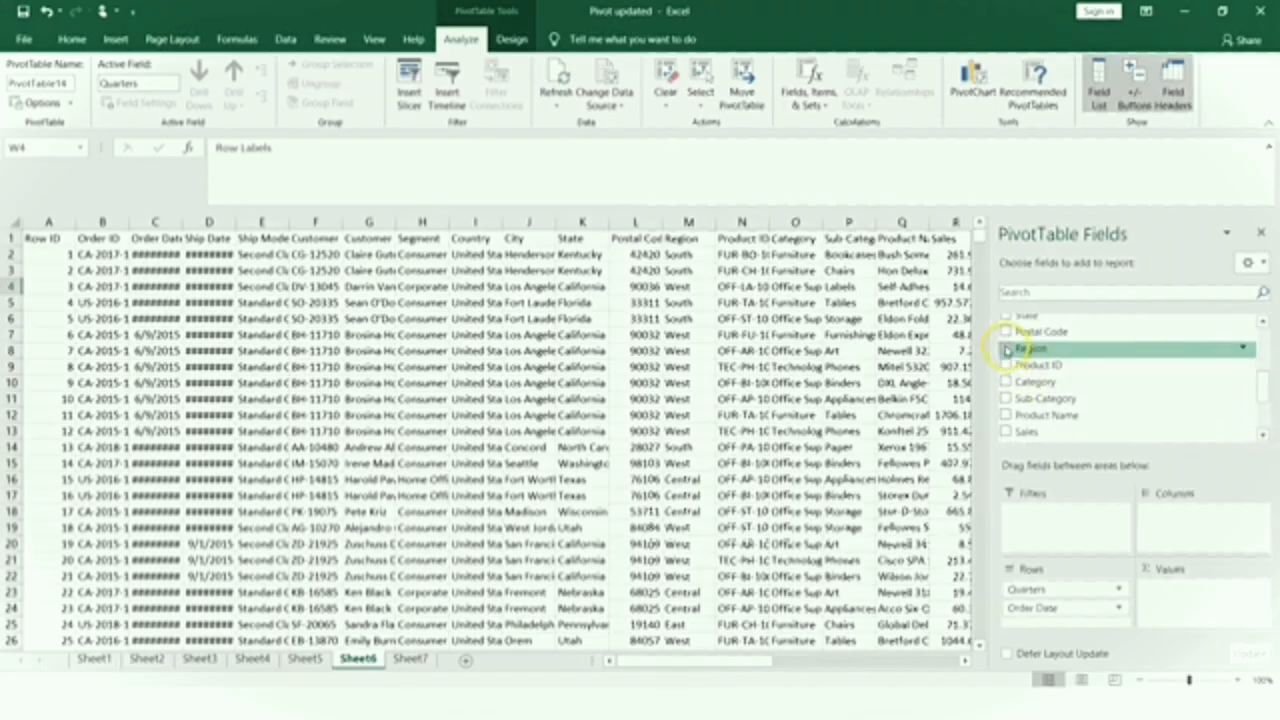
drag(1040, 350, 1180, 520)
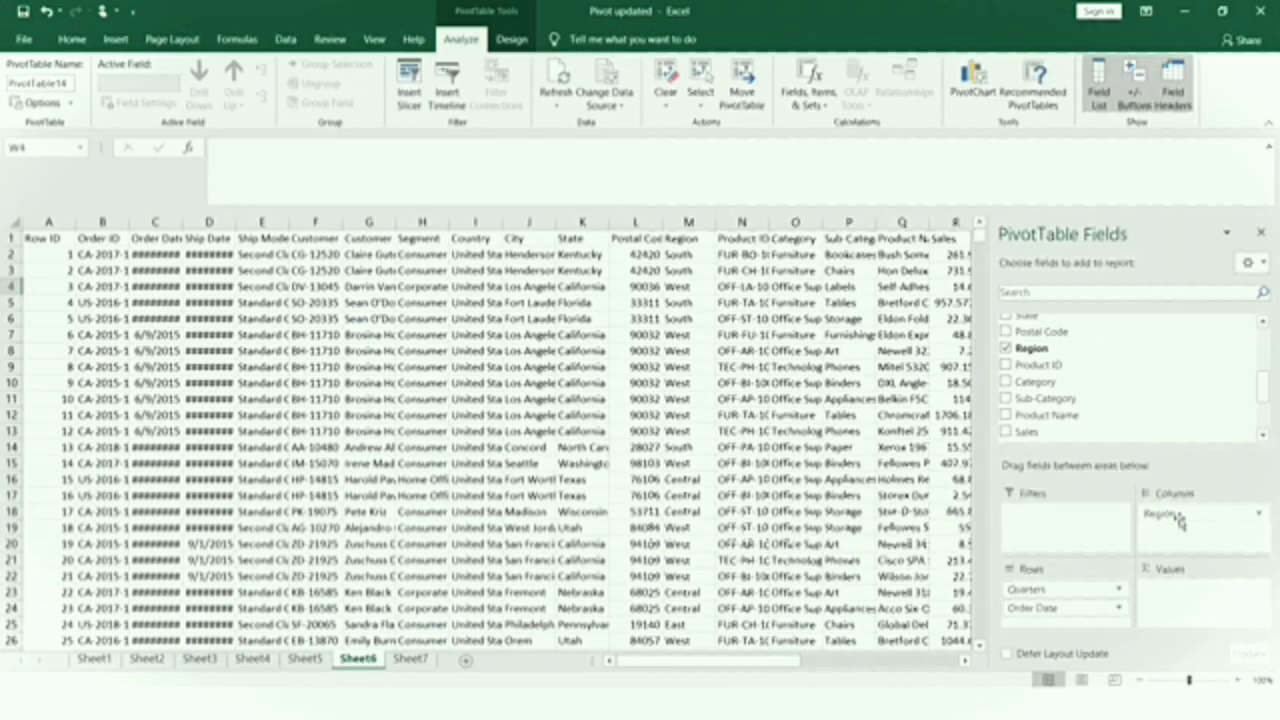
click(1262, 435)
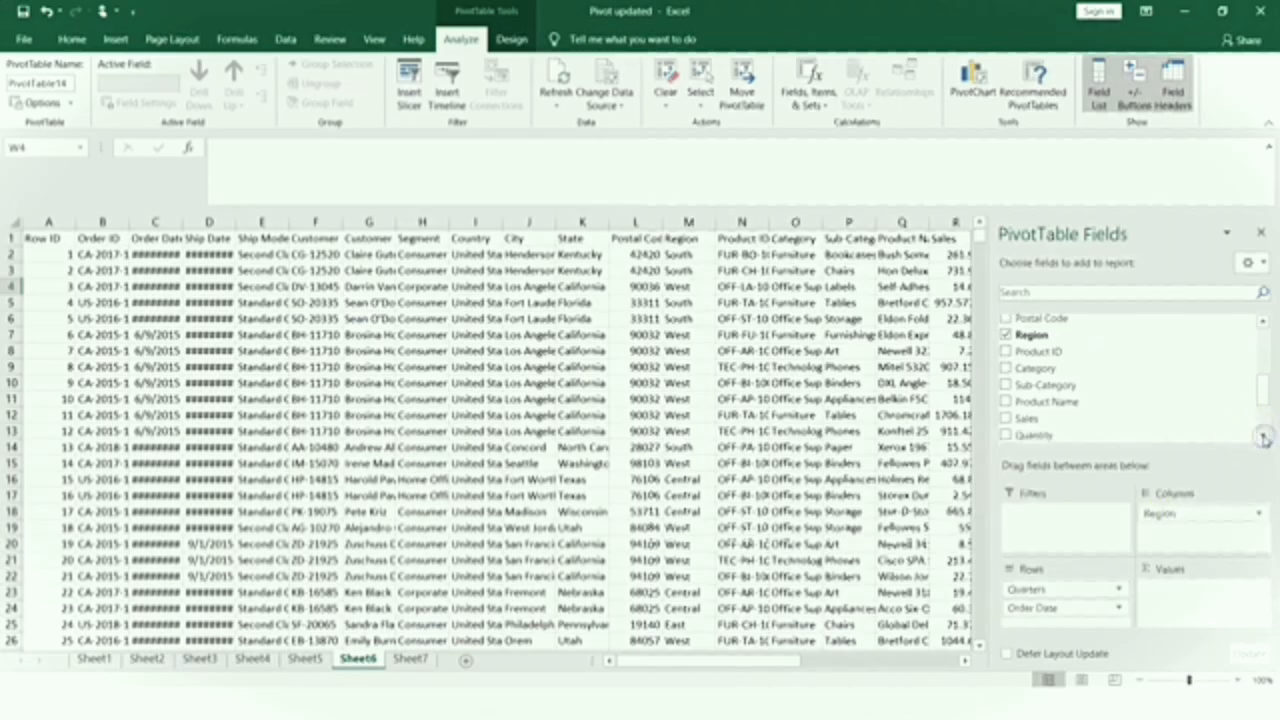
click(1006, 418)
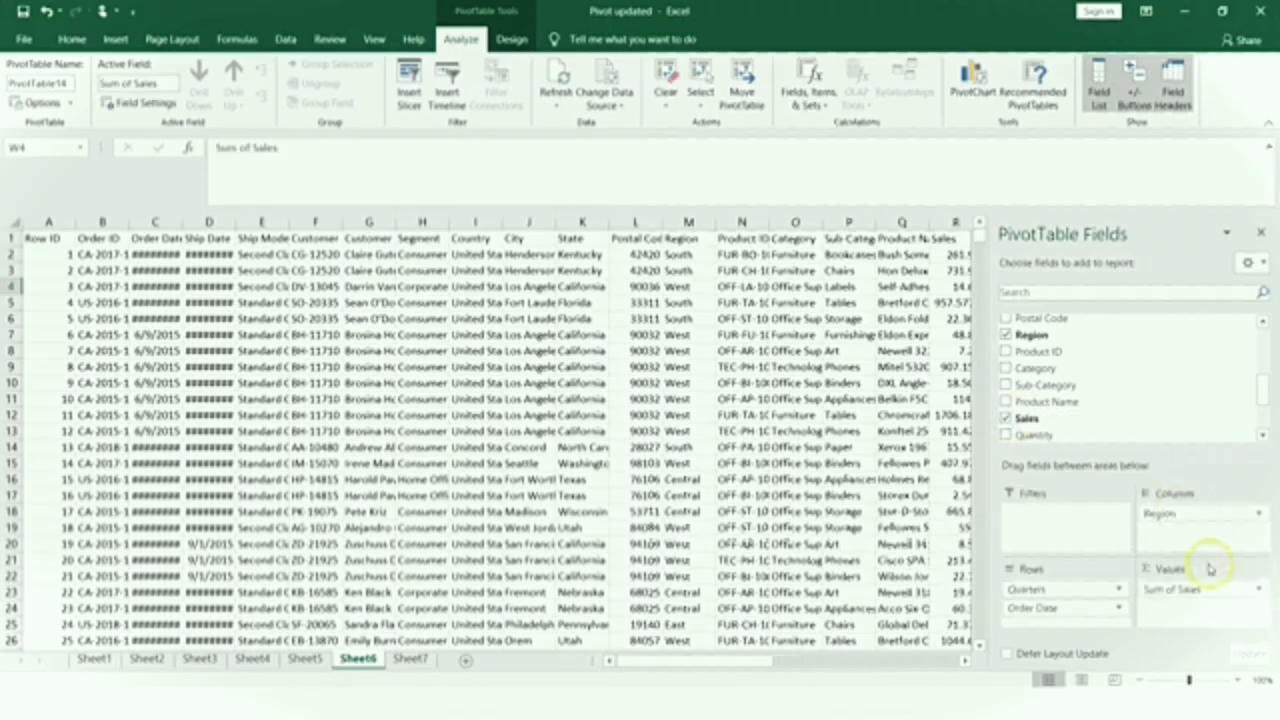
click(1260, 234)
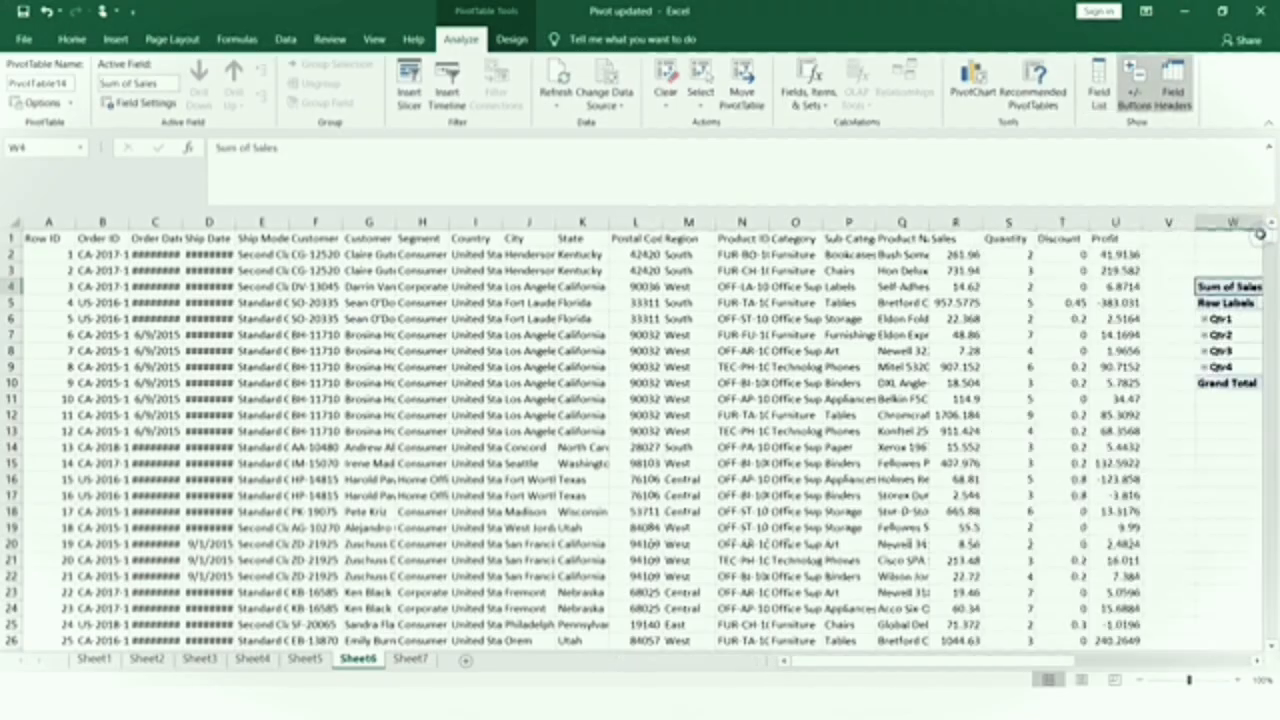
Expand Qtr1, Qtr2, Qtr3 and Qtr4 in the PivotTable to show their months.
click(1258, 662)
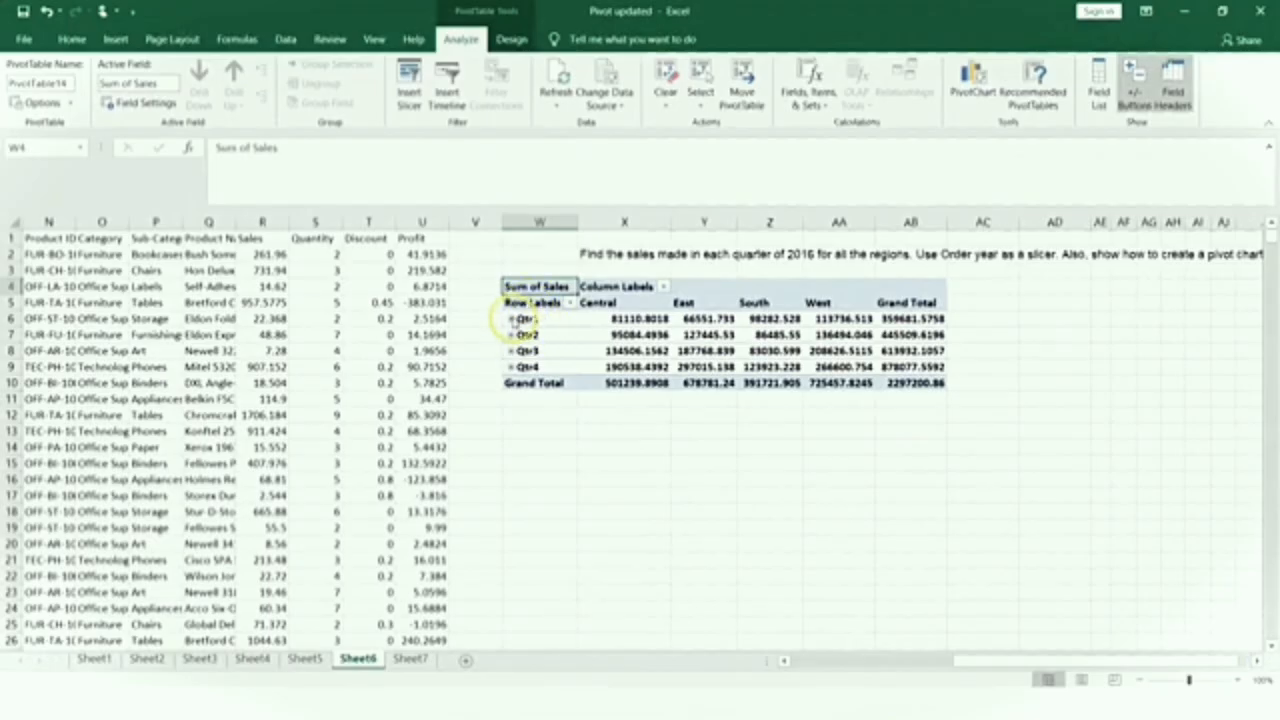
click(511, 319)
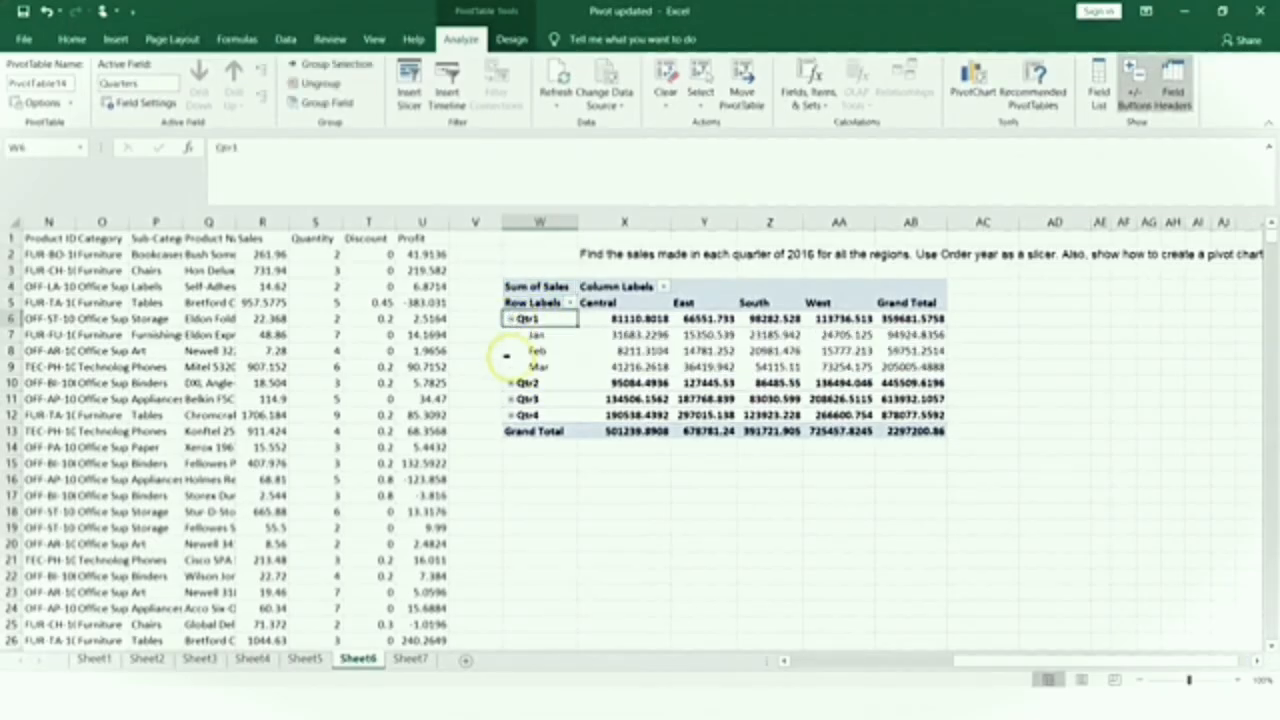
click(511, 383)
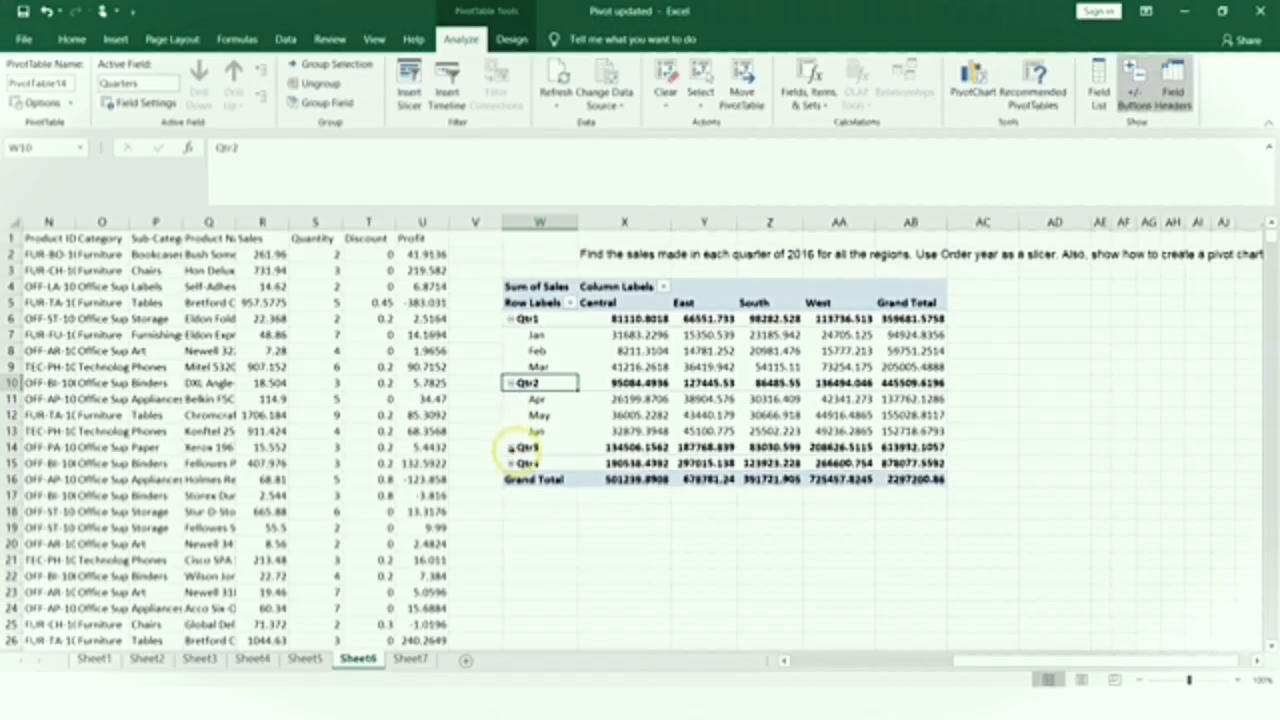
click(511, 448)
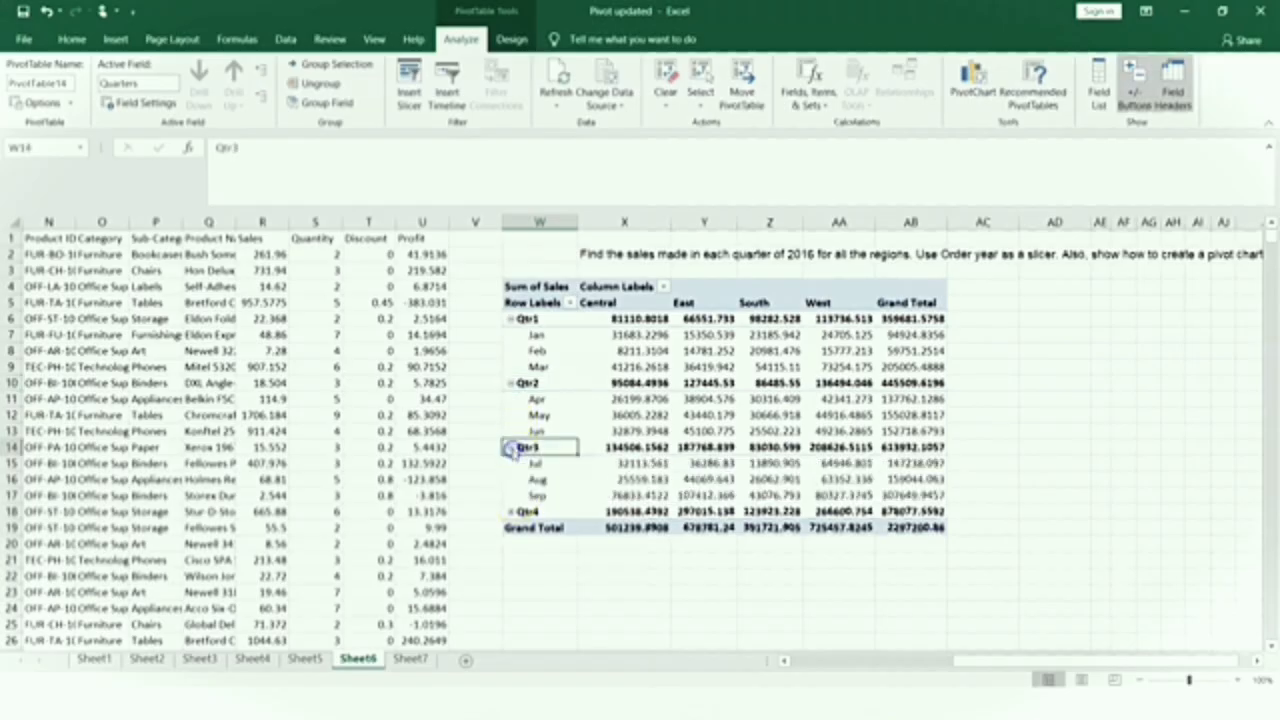
click(511, 512)
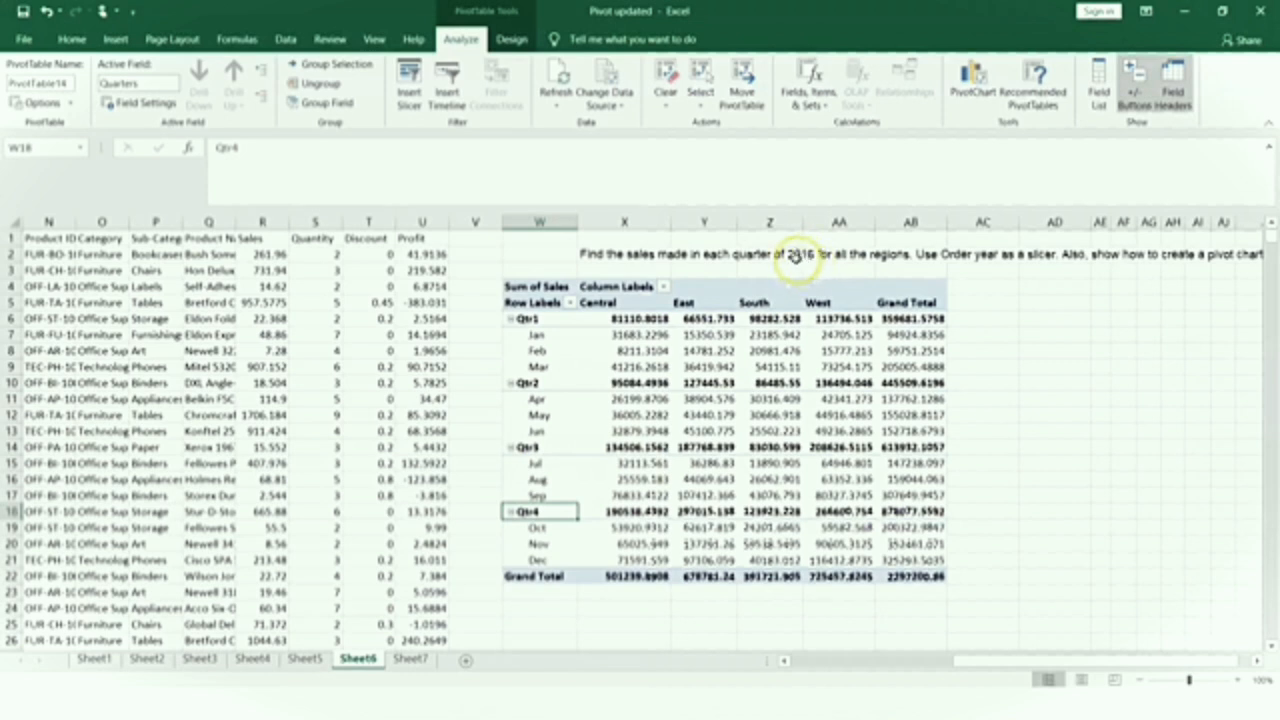
Start a Between date filter on Order Date with 1/1/2016 as the start date.
click(540, 331)
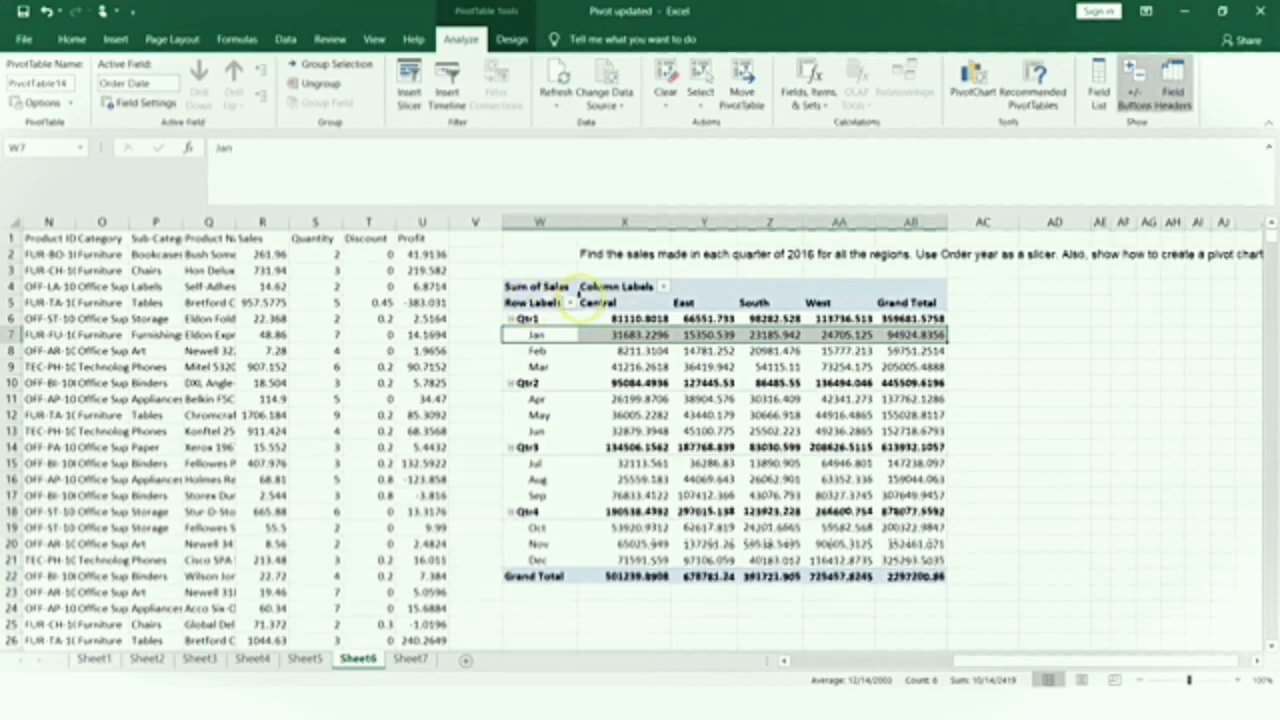
click(569, 303)
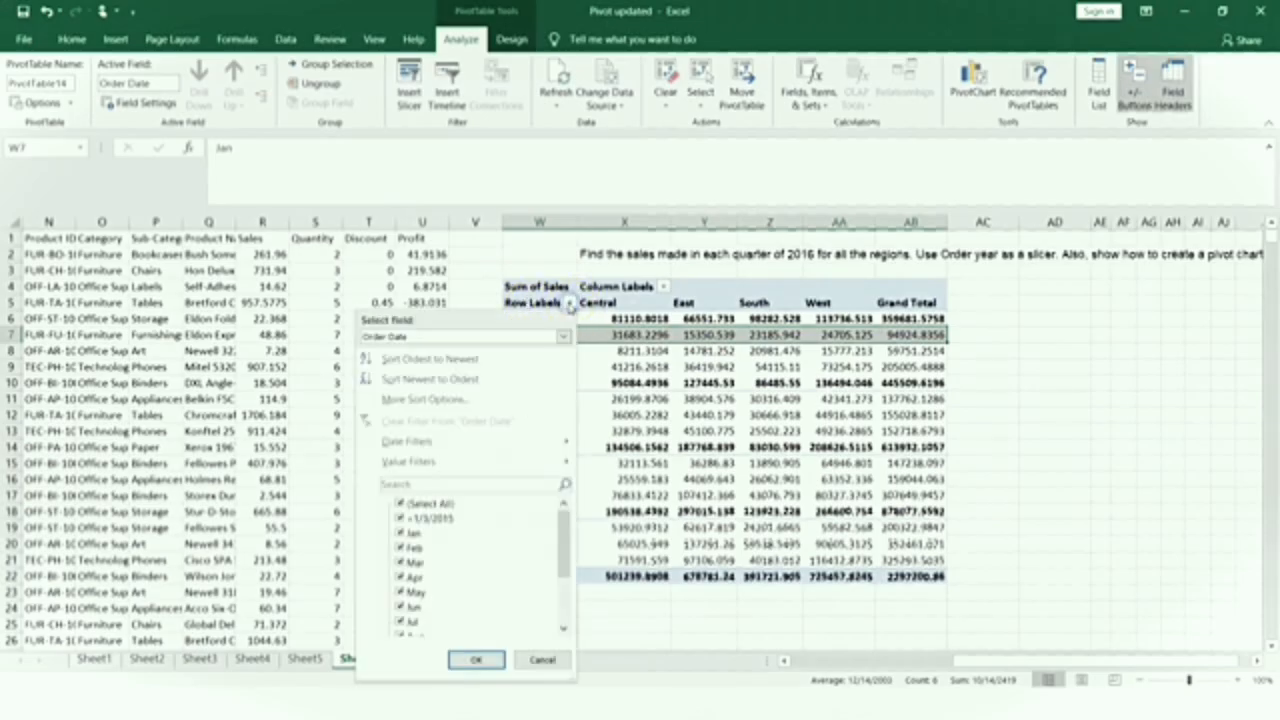
mouse_move(555, 440)
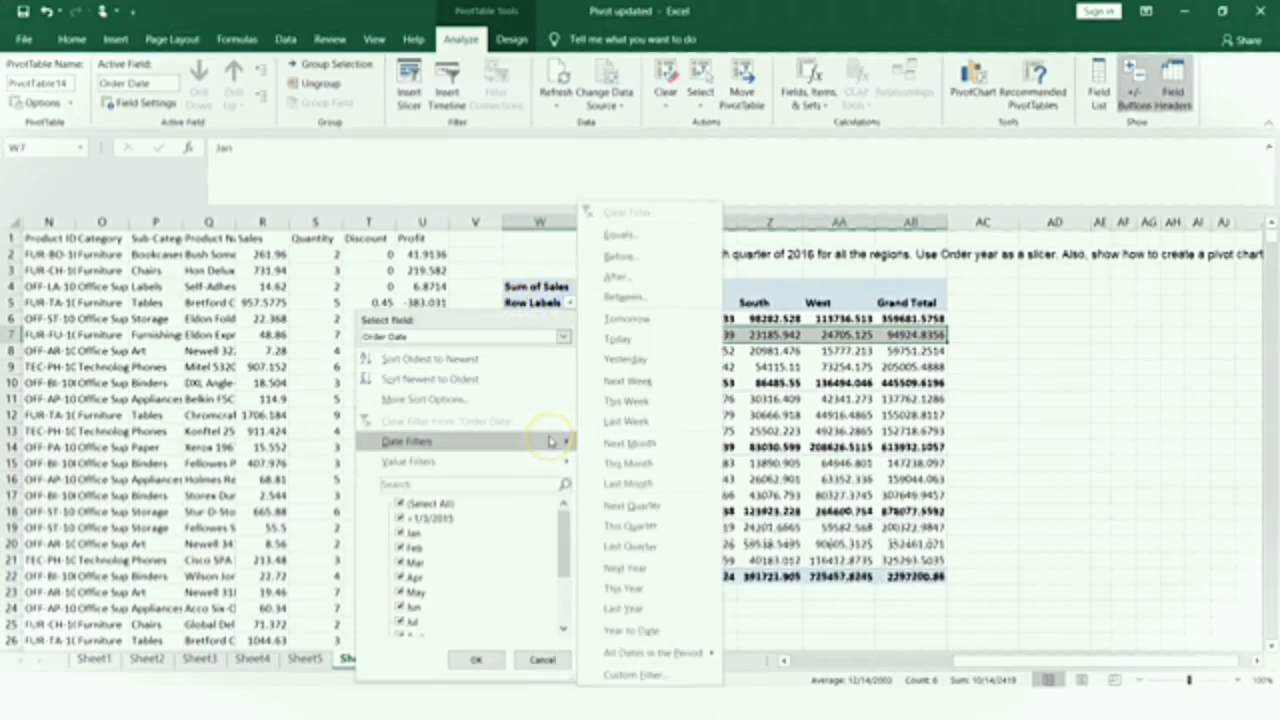
click(648, 301)
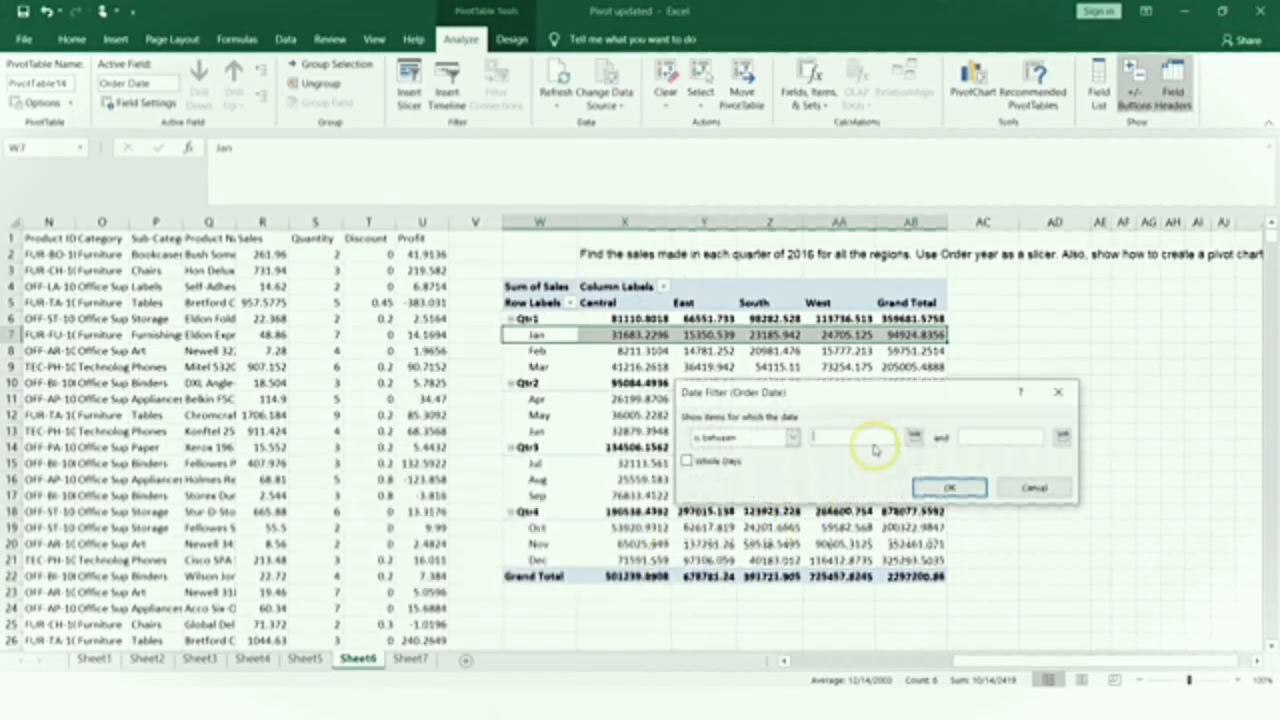
click(915, 439)
text(6)
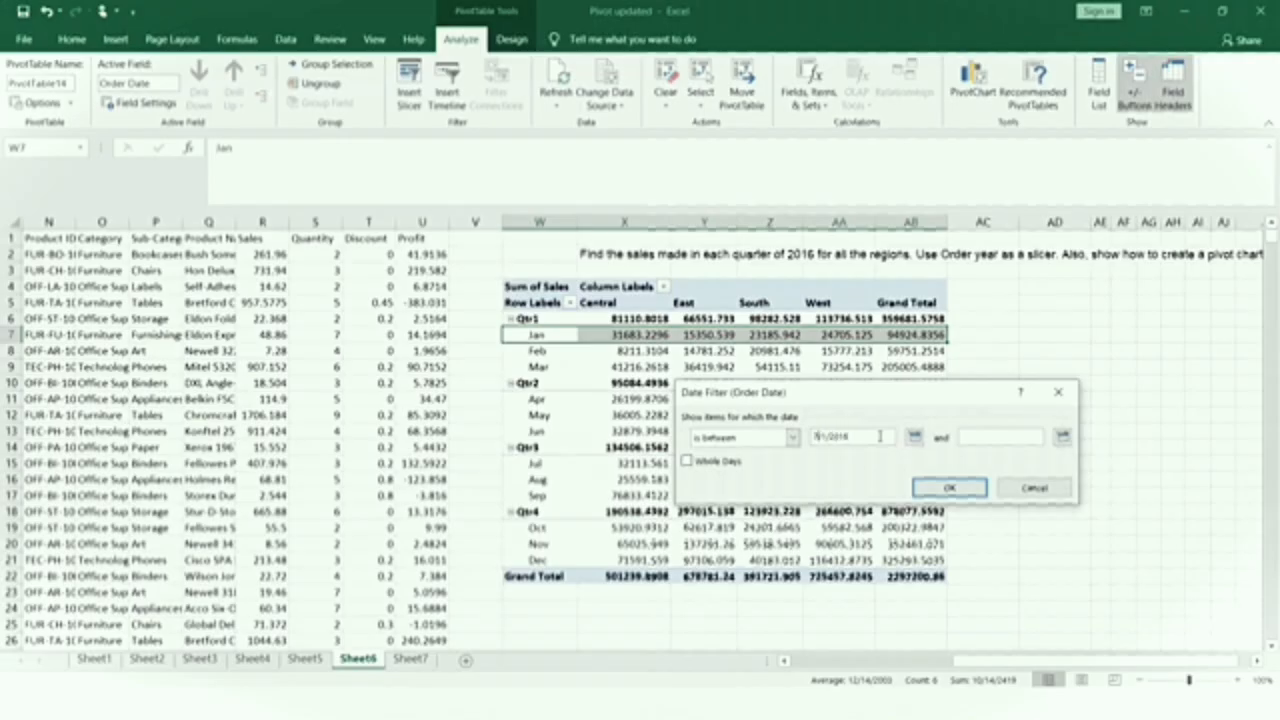
Try to use 31/12/2016 as the end date of the Order Date filter.
click(1062, 437)
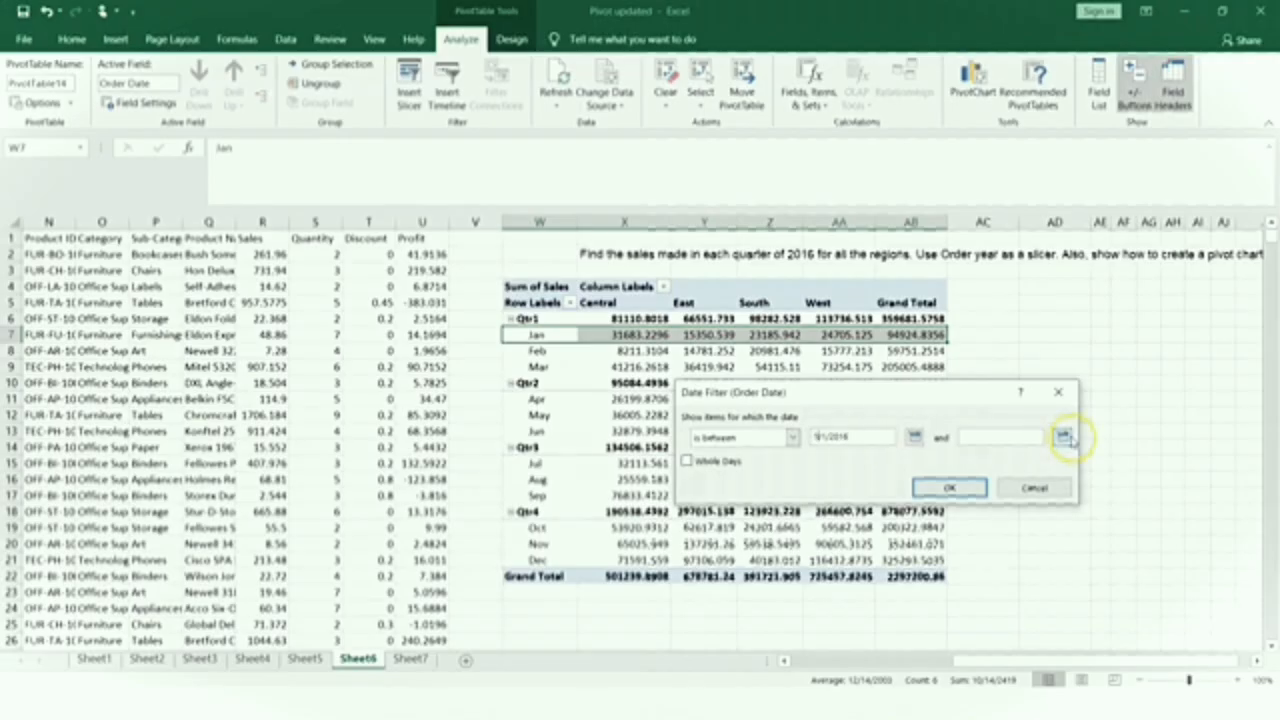
click(1040, 489)
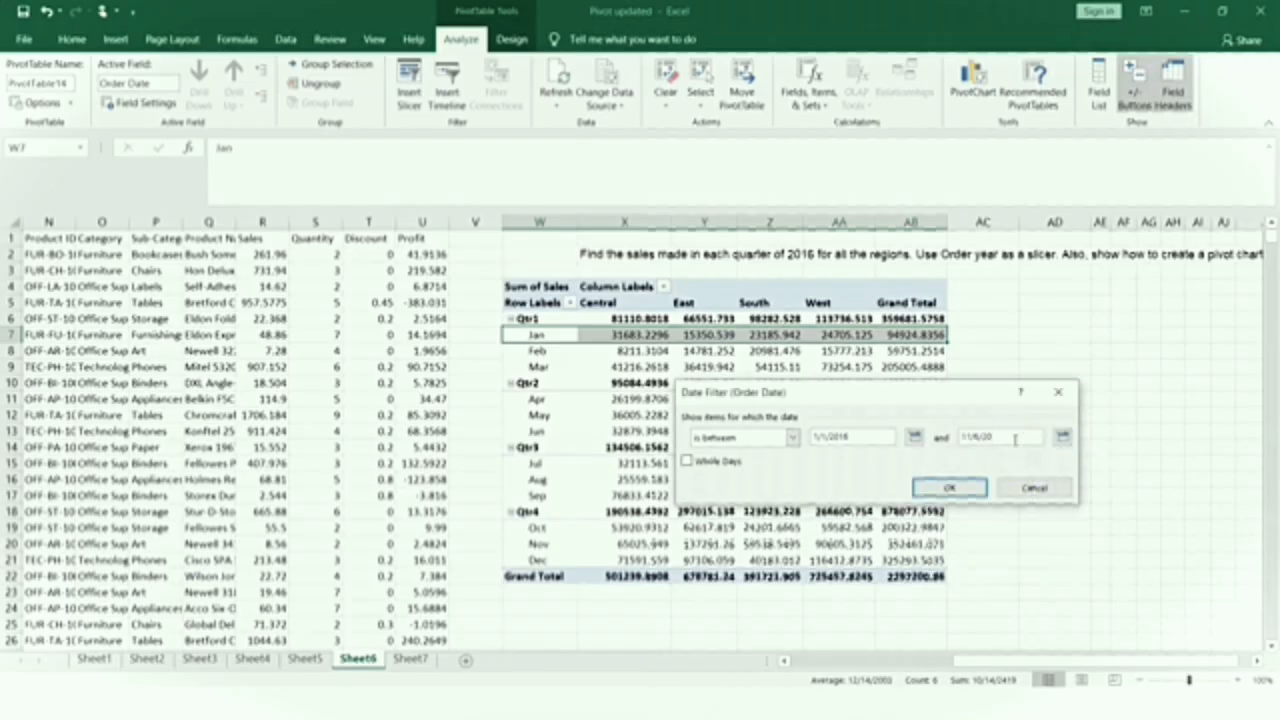
click(977, 437)
click(955, 438)
click(958, 488)
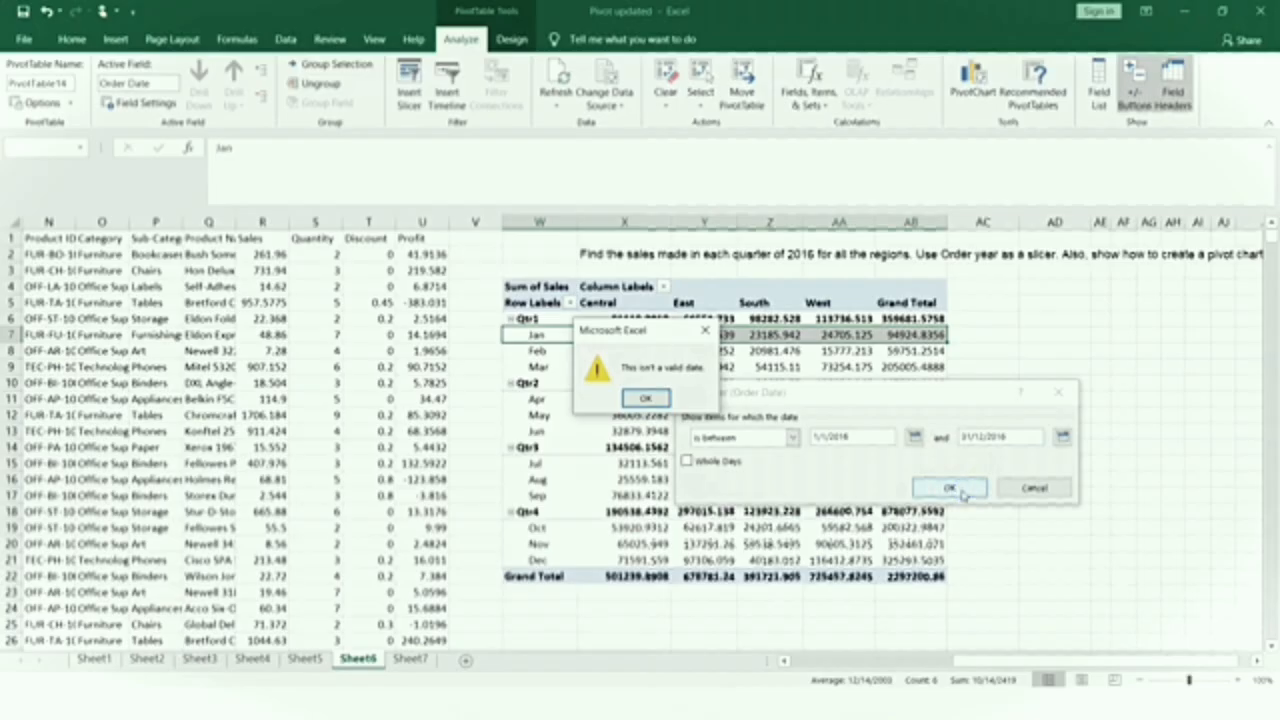
click(661, 400)
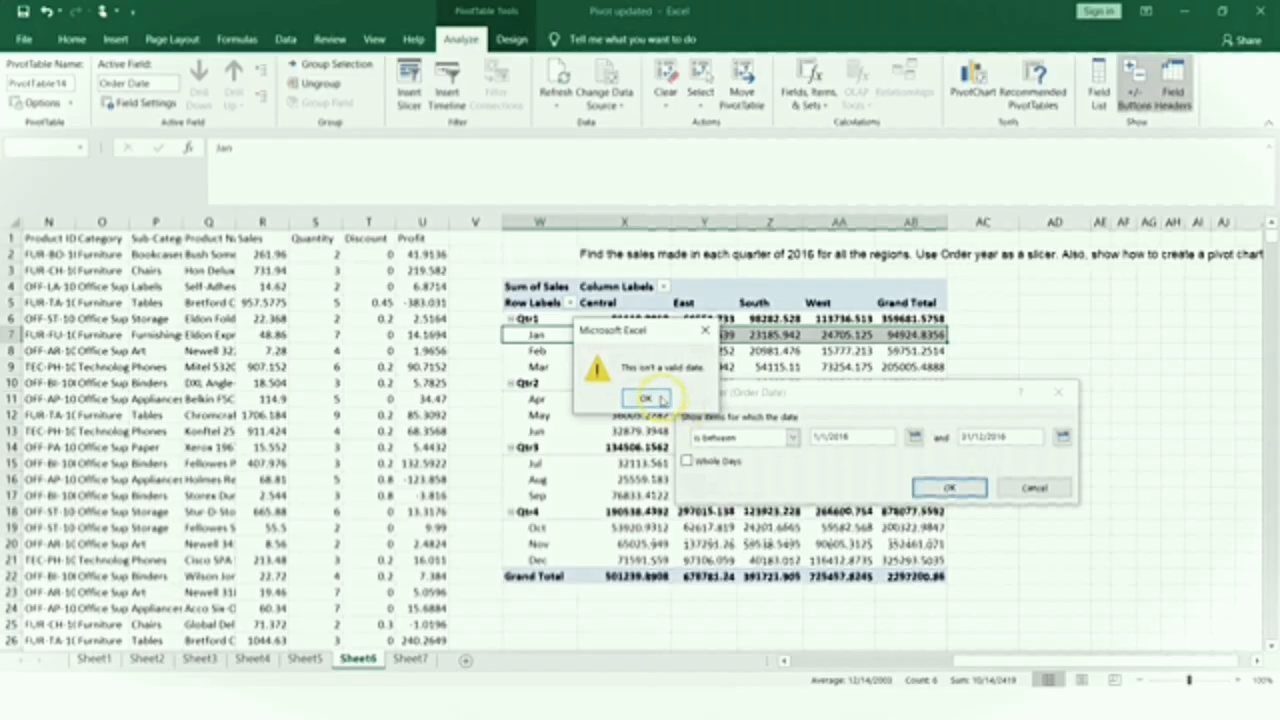
click(661, 400)
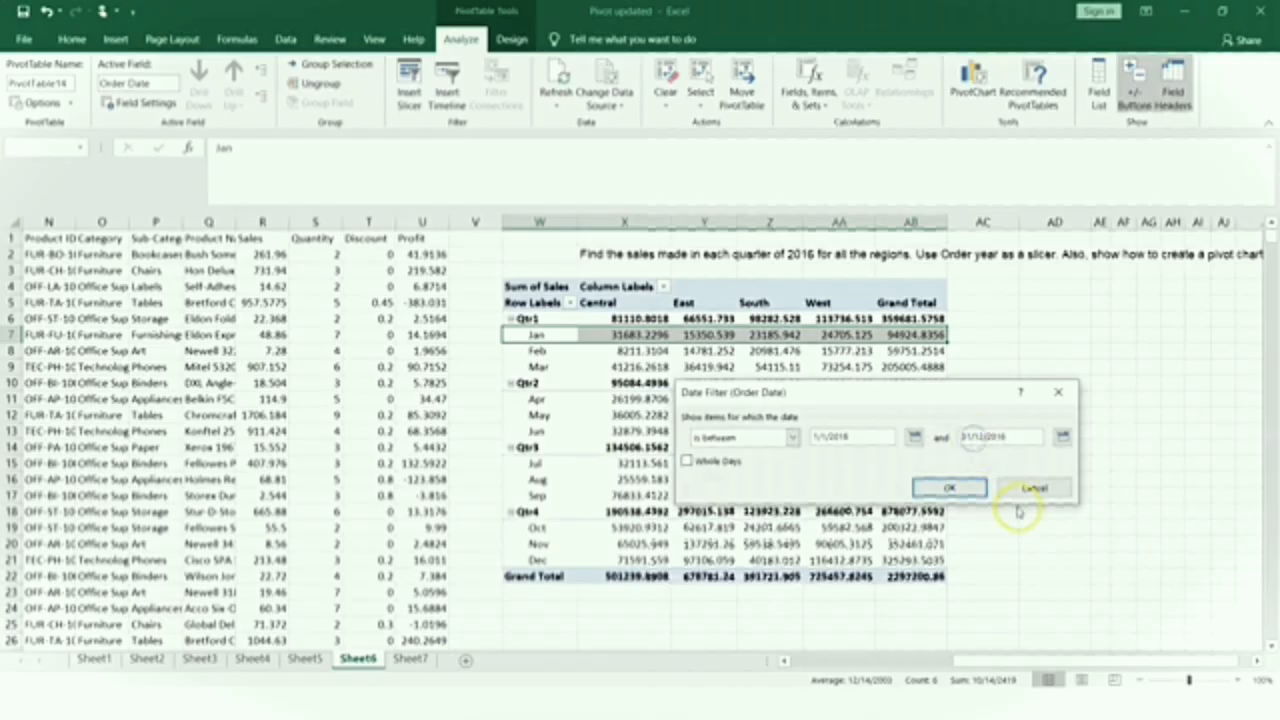
Set the Order Date filter's end date to 12/31/2020 and apply the filter.
click(1062, 437)
click(972, 492)
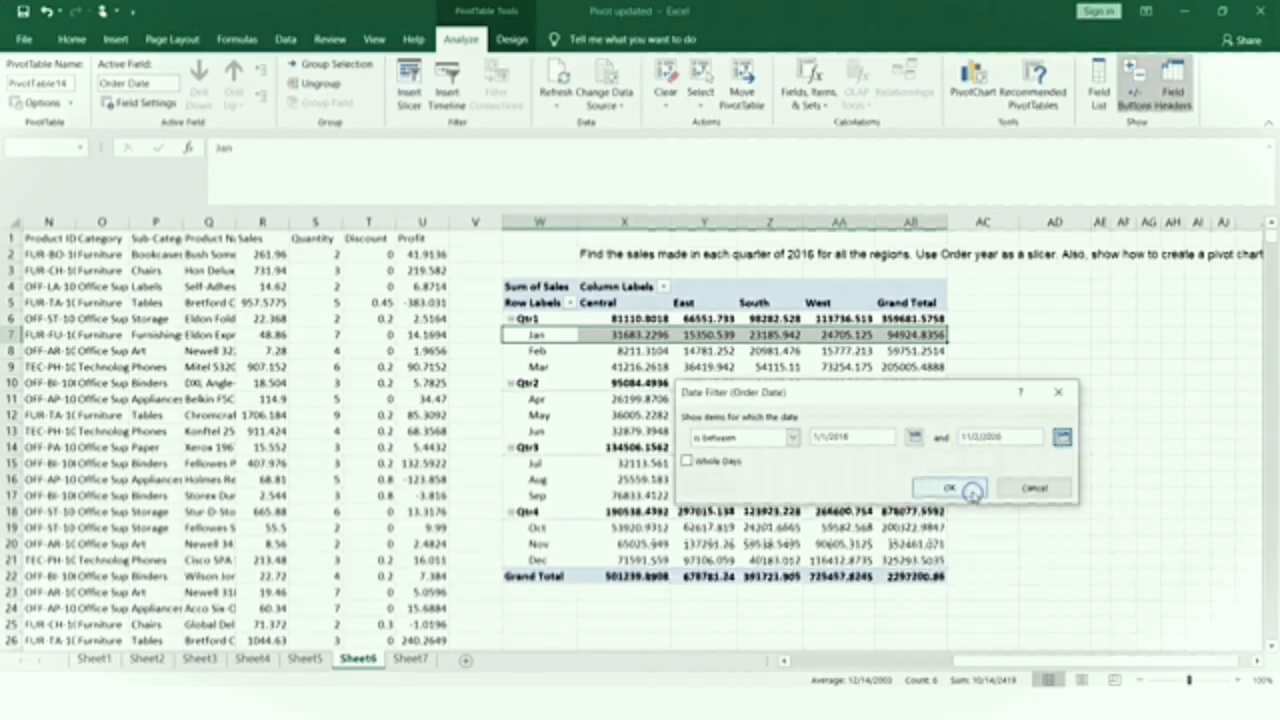
click(968, 436)
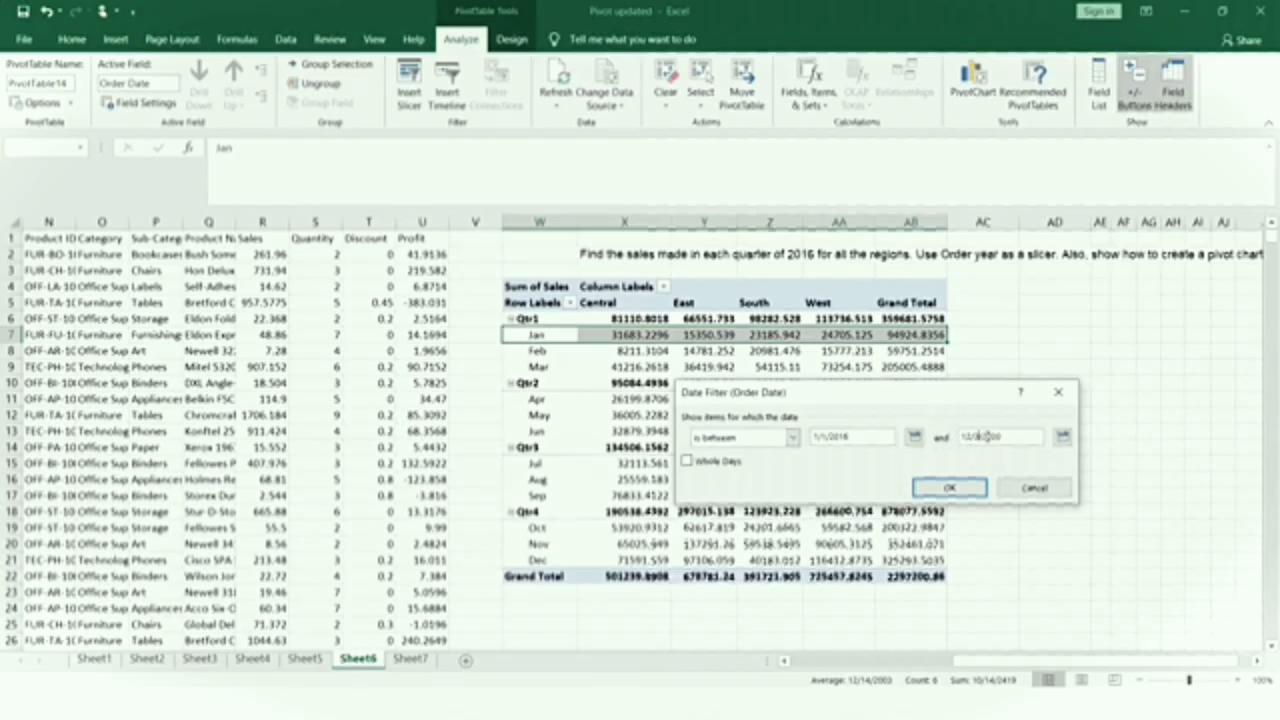
click(955, 487)
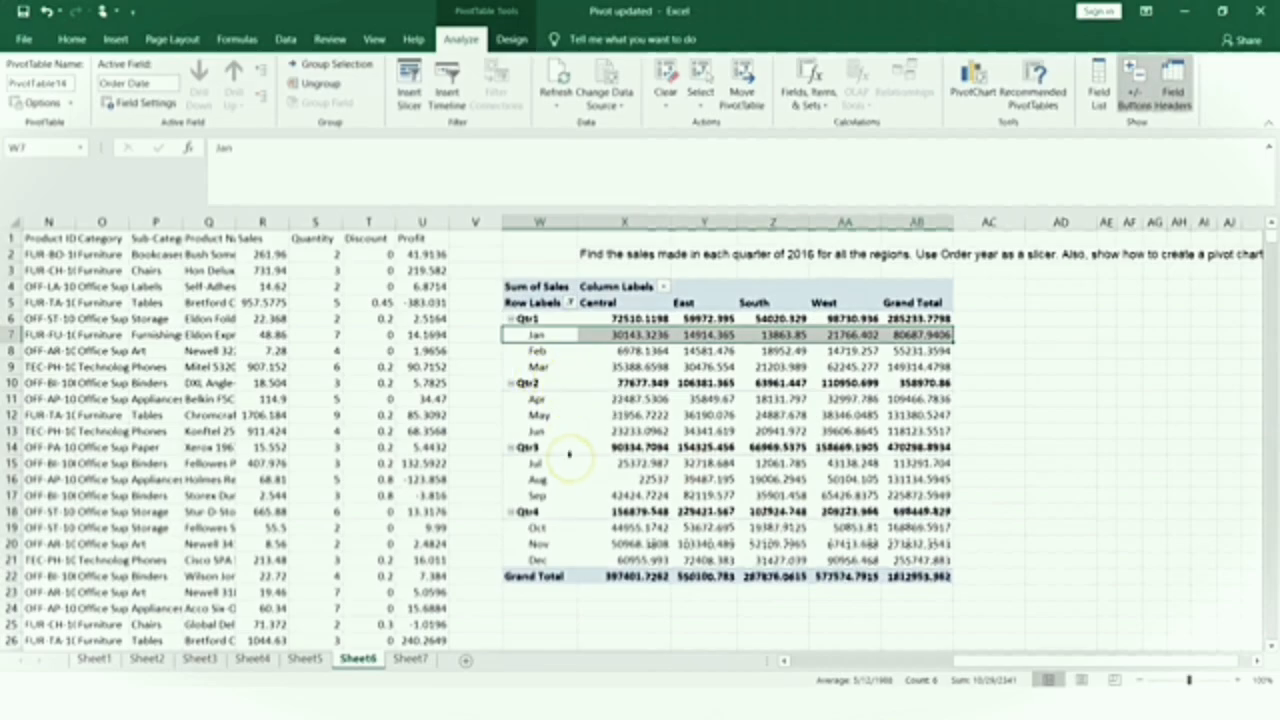
Edit the Order Date filter so it covers dates between 1/1/2016 and 12/31/2016.
click(538, 351)
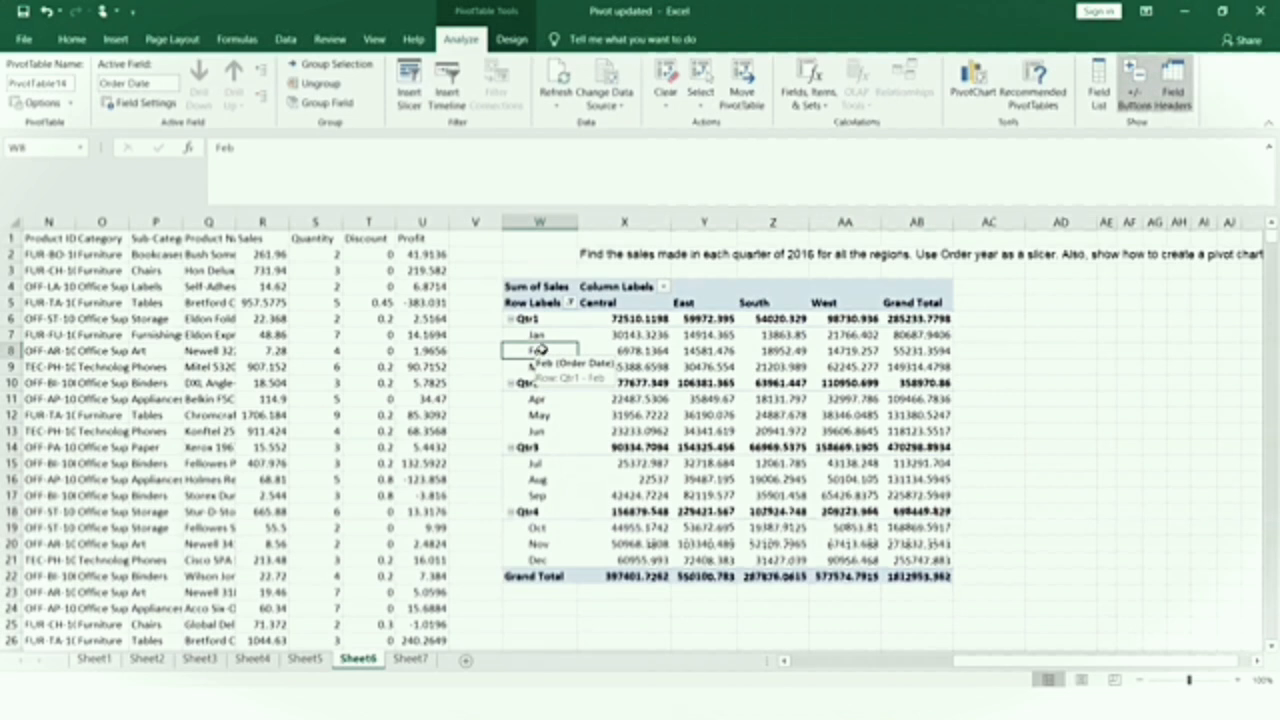
right_click(538, 349)
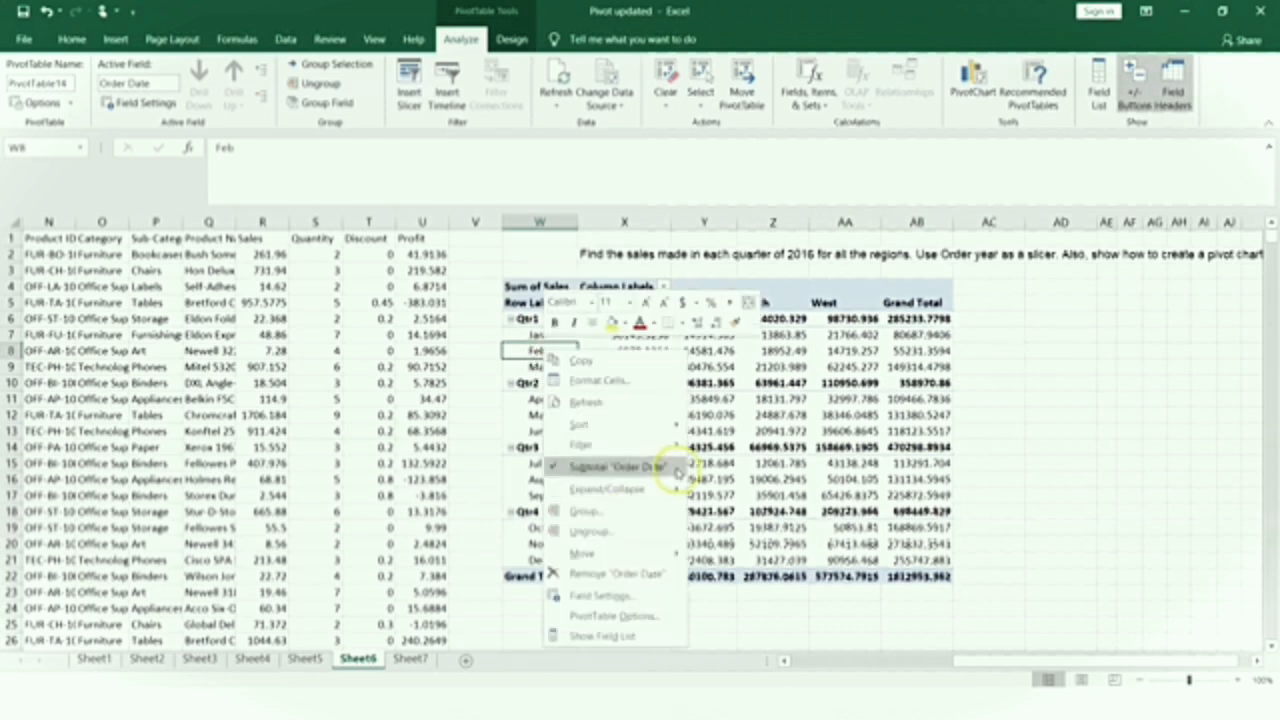
mouse_move(678, 426)
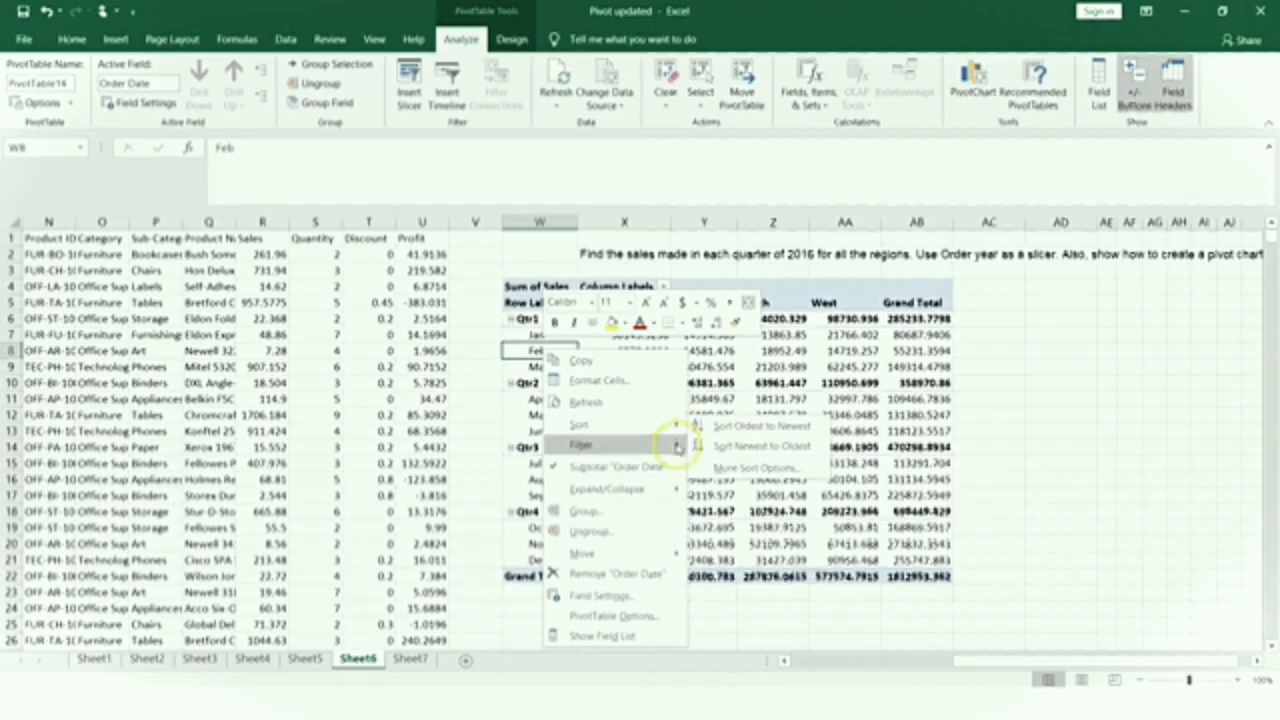
mouse_move(678, 449)
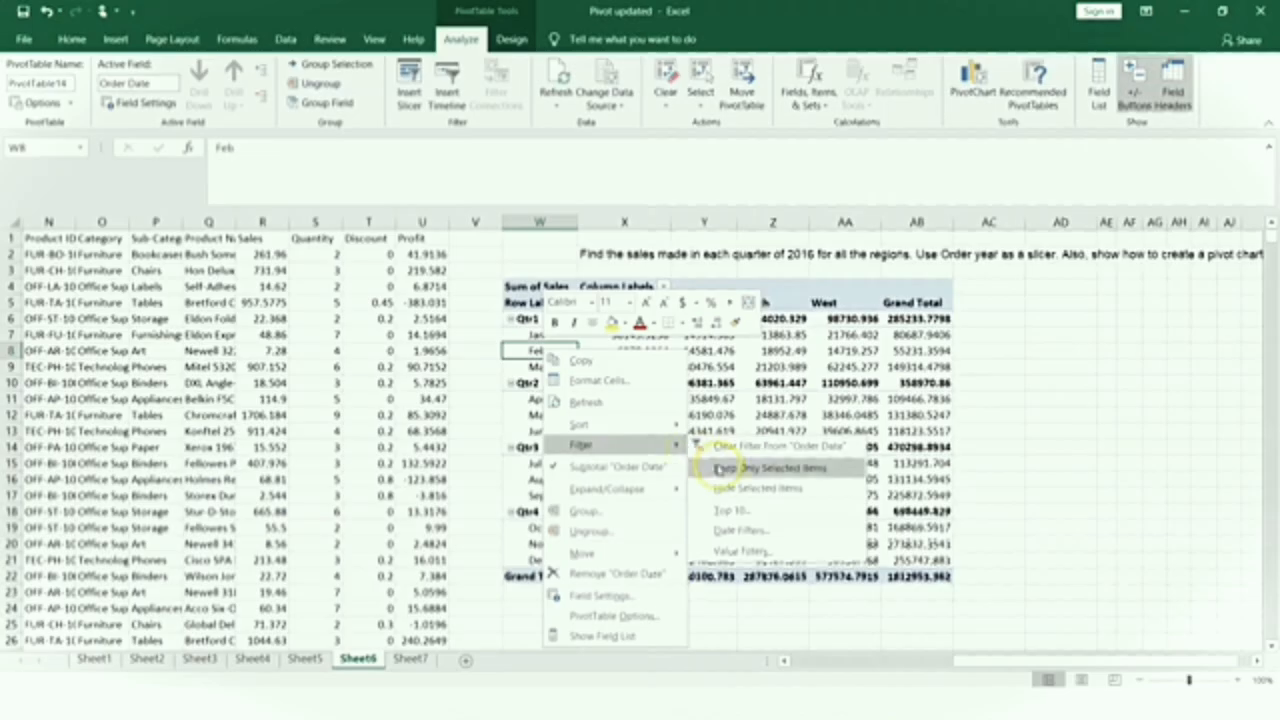
click(737, 531)
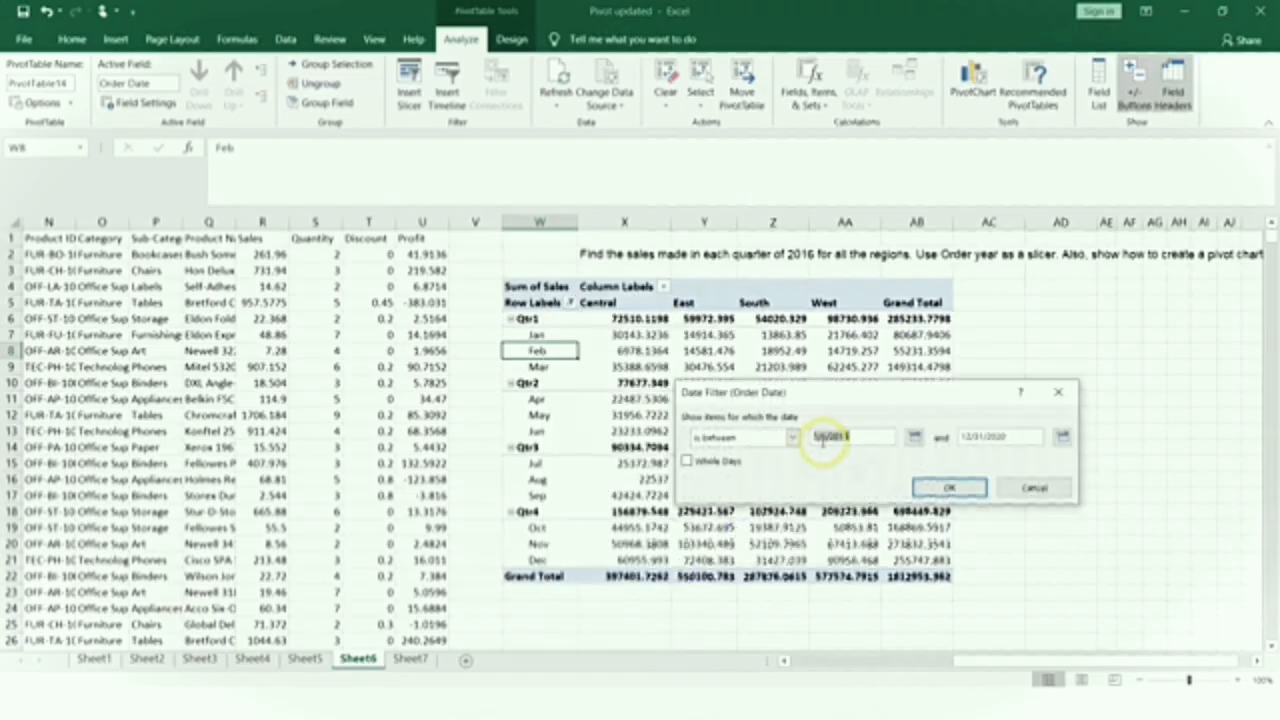
click(1020, 436)
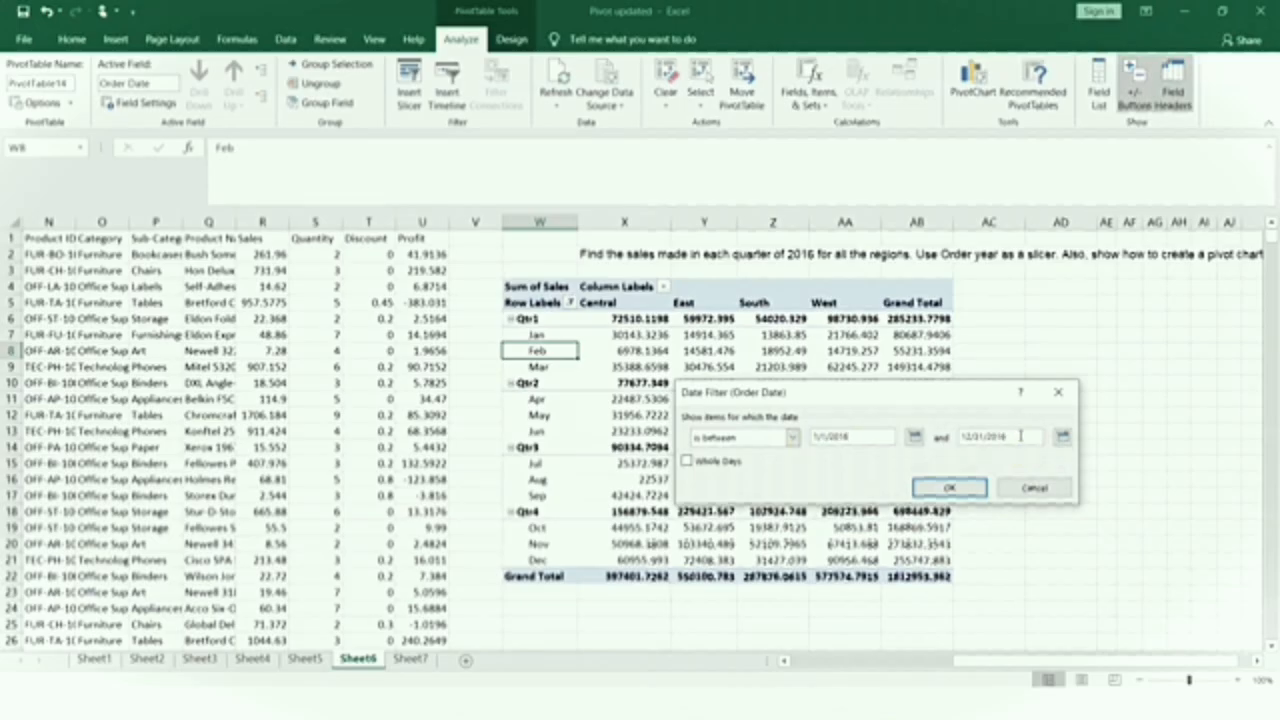
click(962, 487)
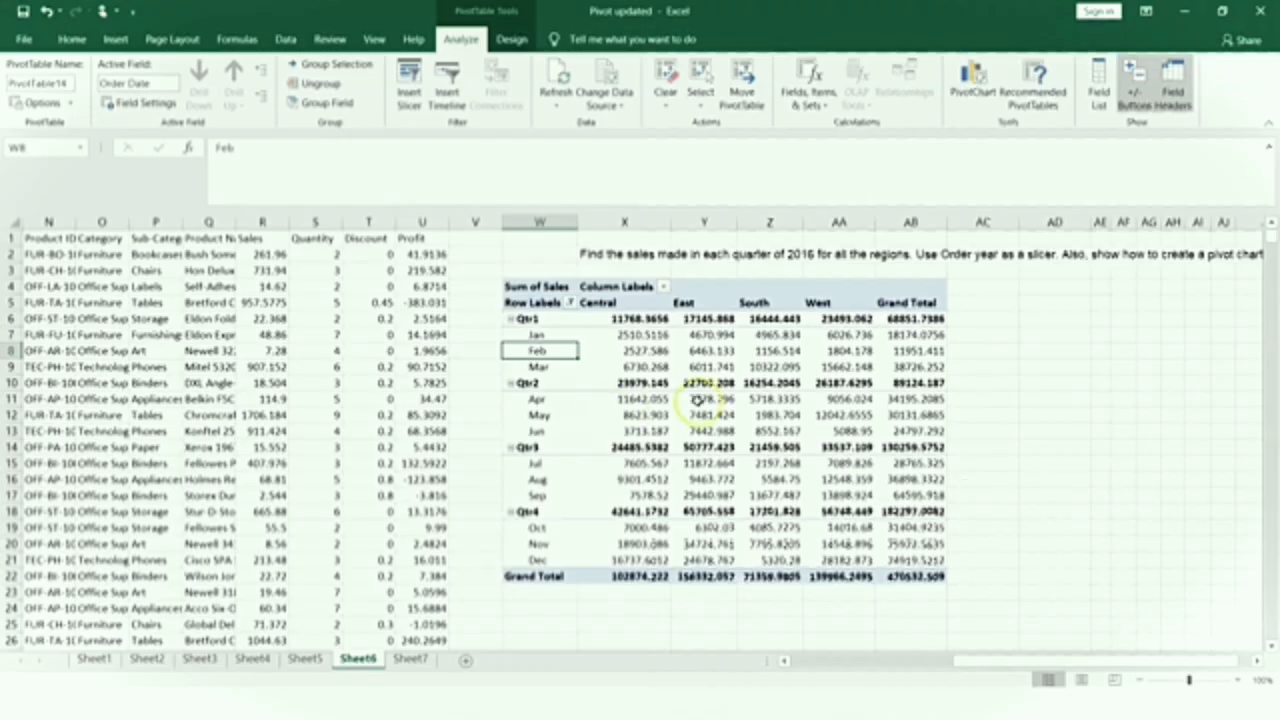
click(1096, 466)
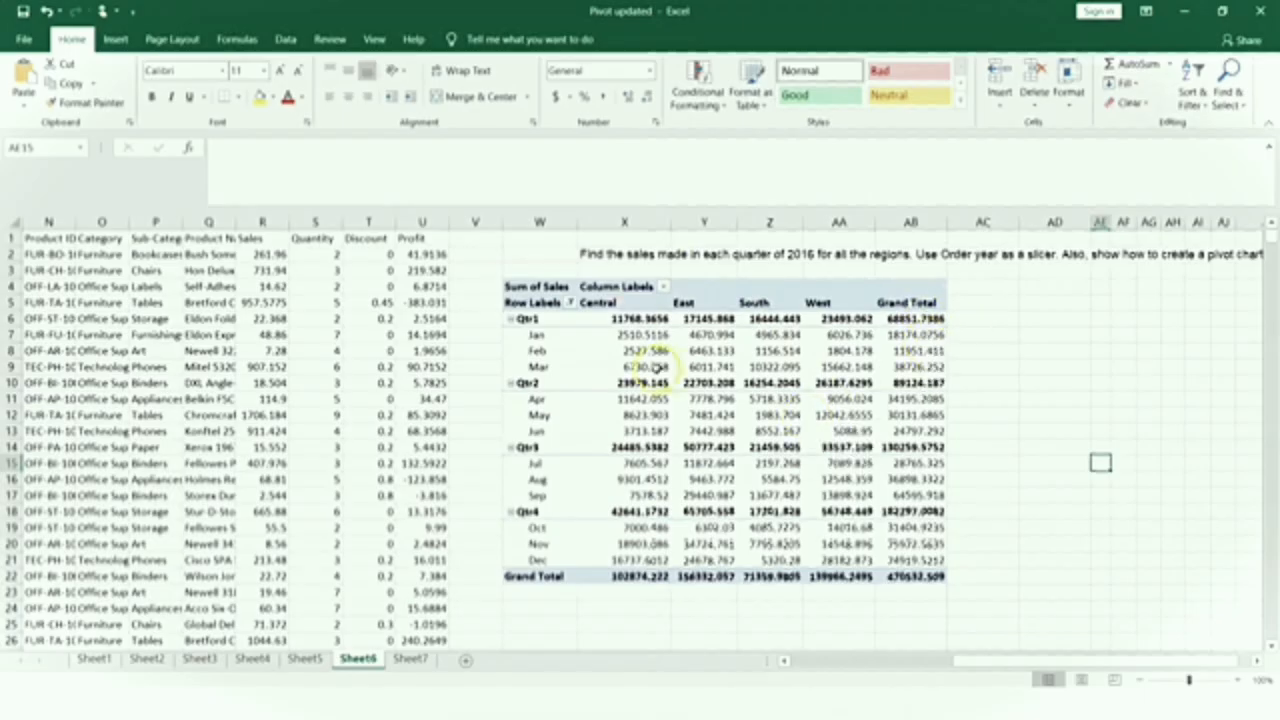
drag(640, 336, 645, 370)
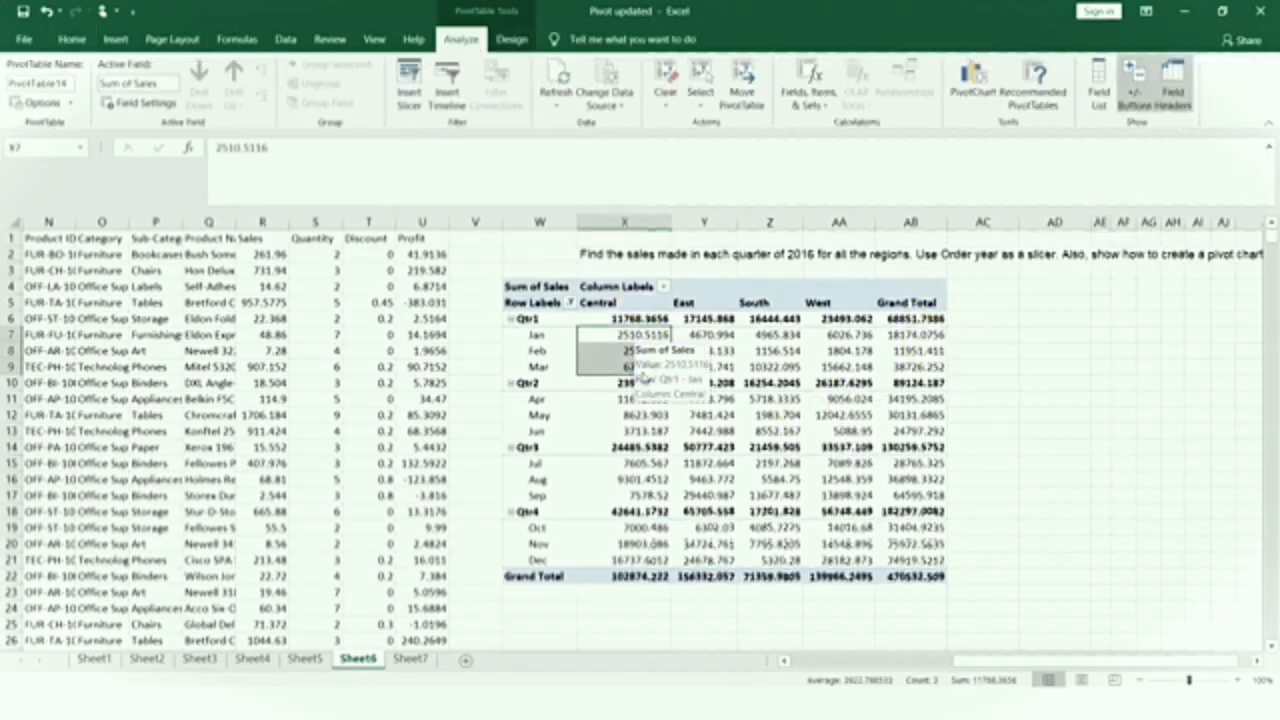
click(1085, 445)
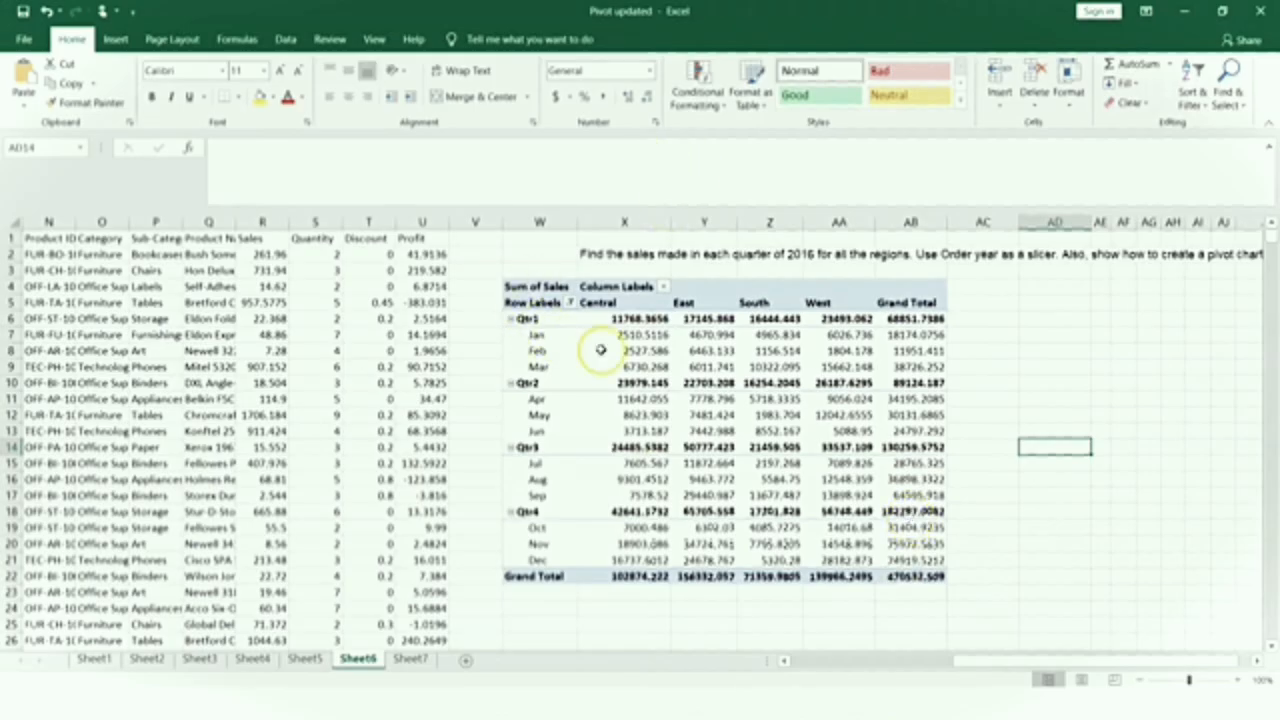
click(112, 40)
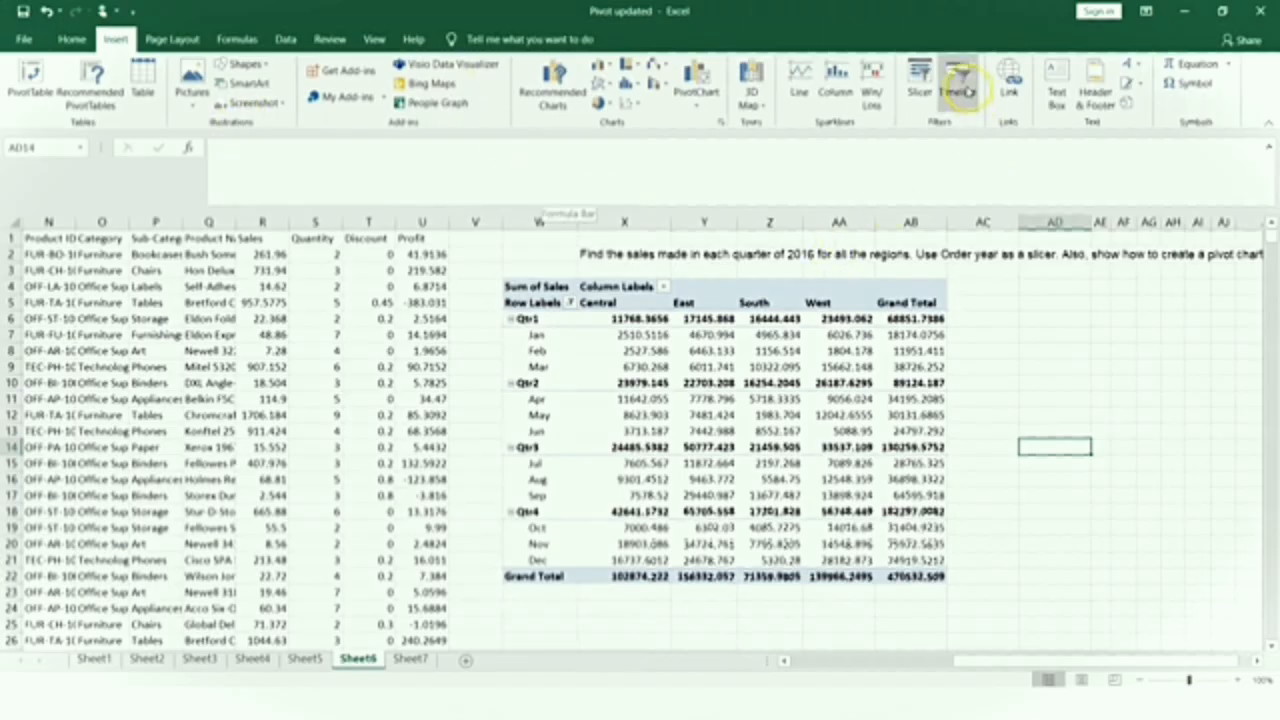
click(920, 78)
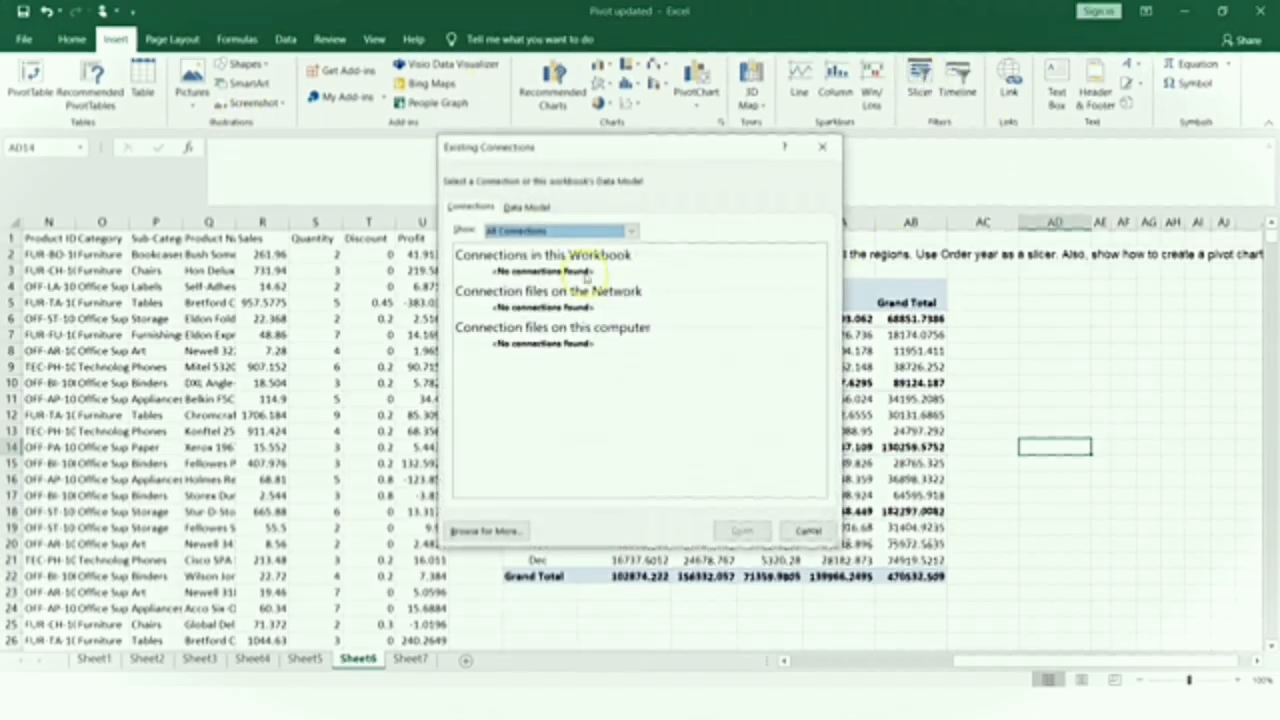
click(809, 531)
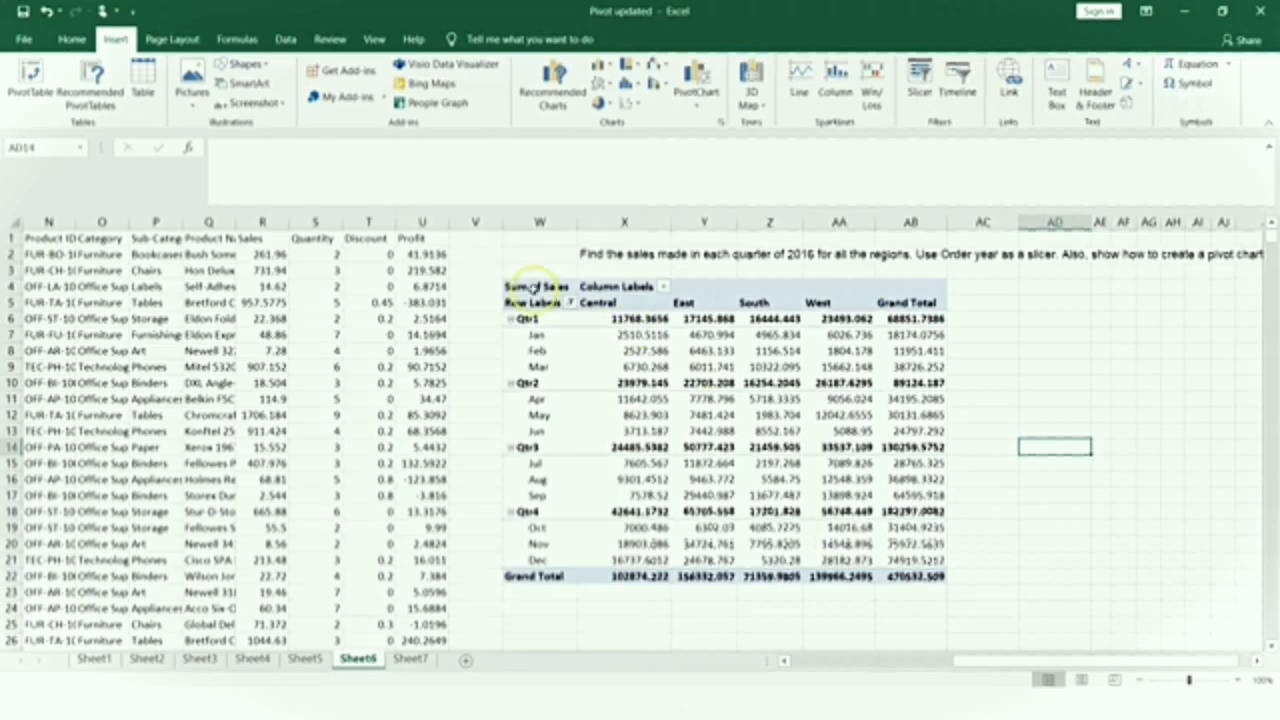
click(537, 335)
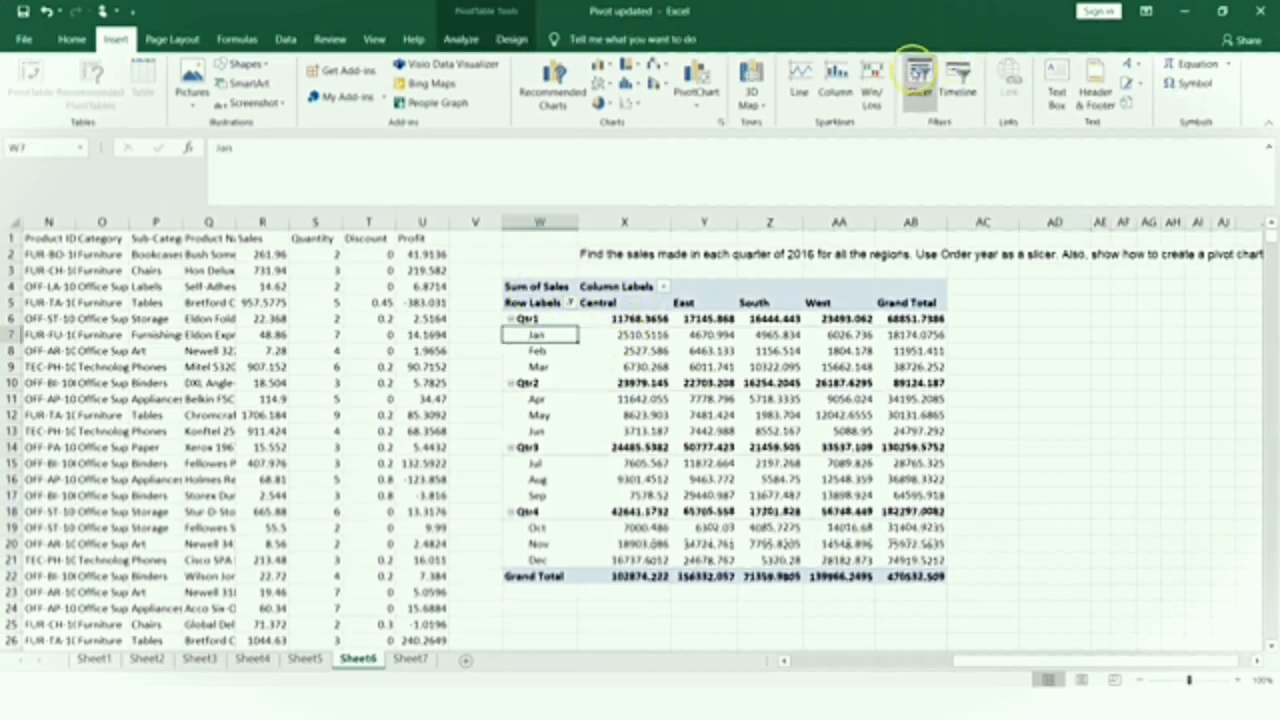
click(918, 78)
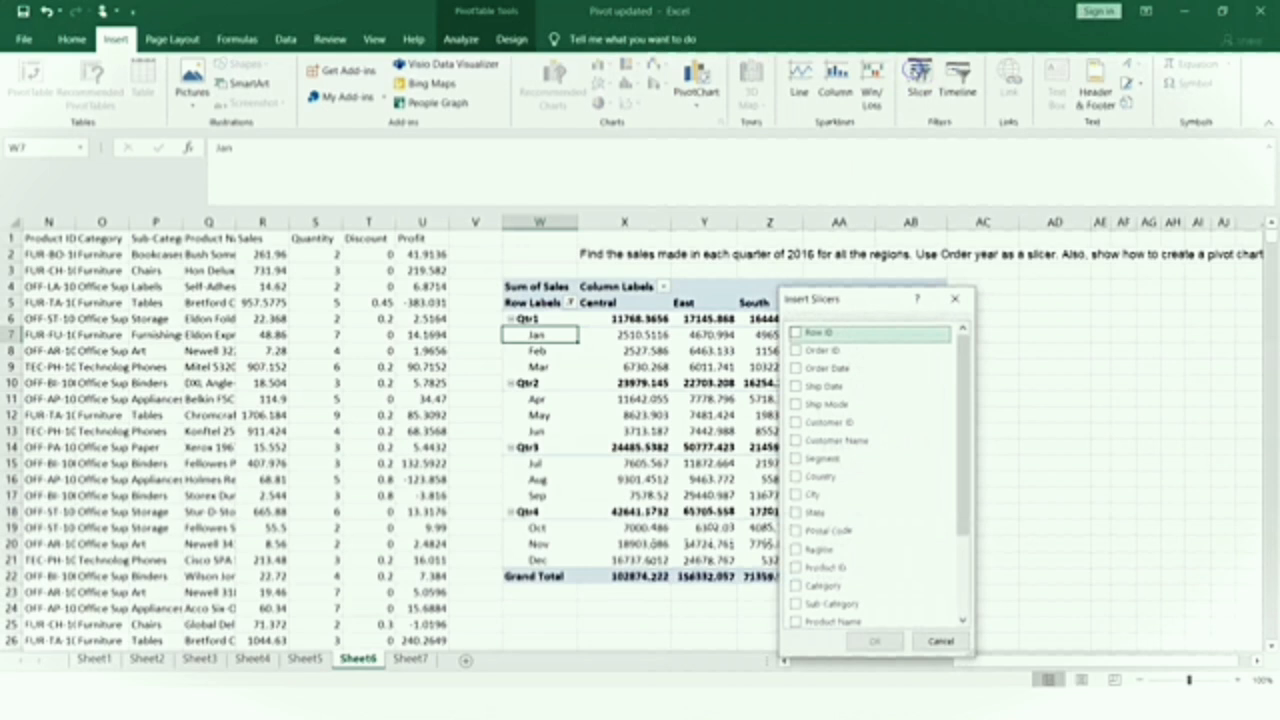
click(810, 368)
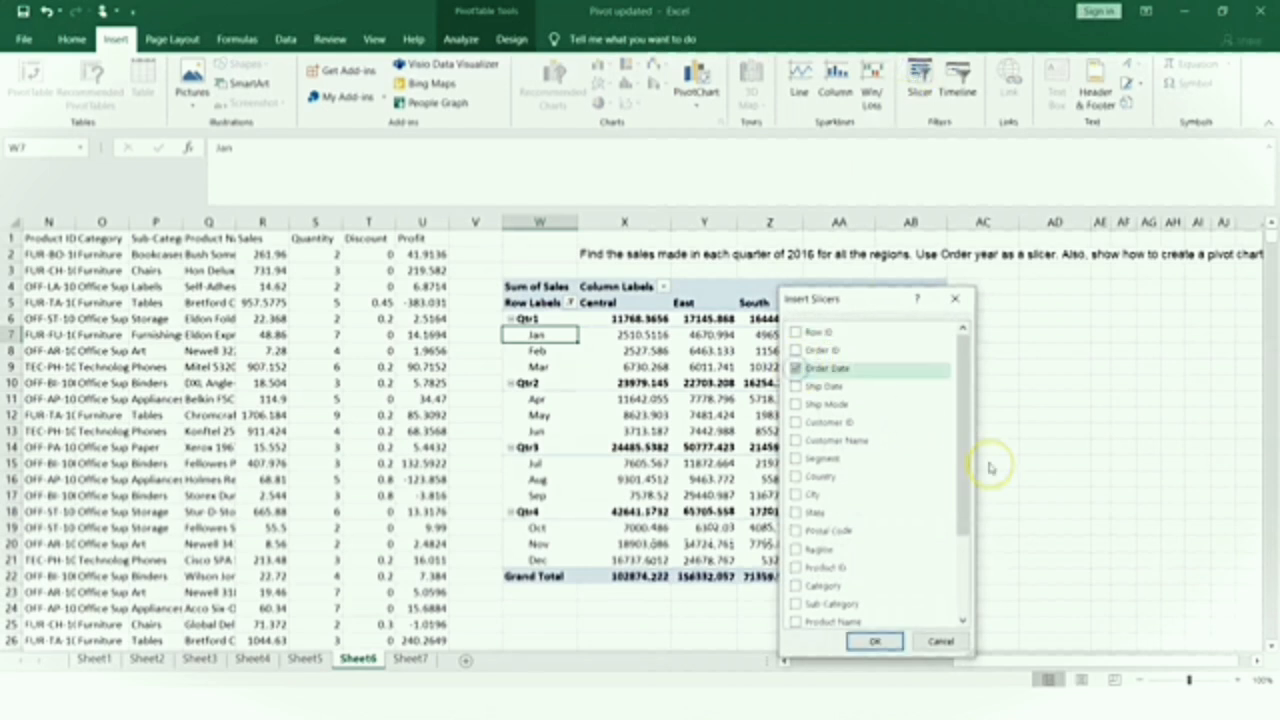
click(940, 641)
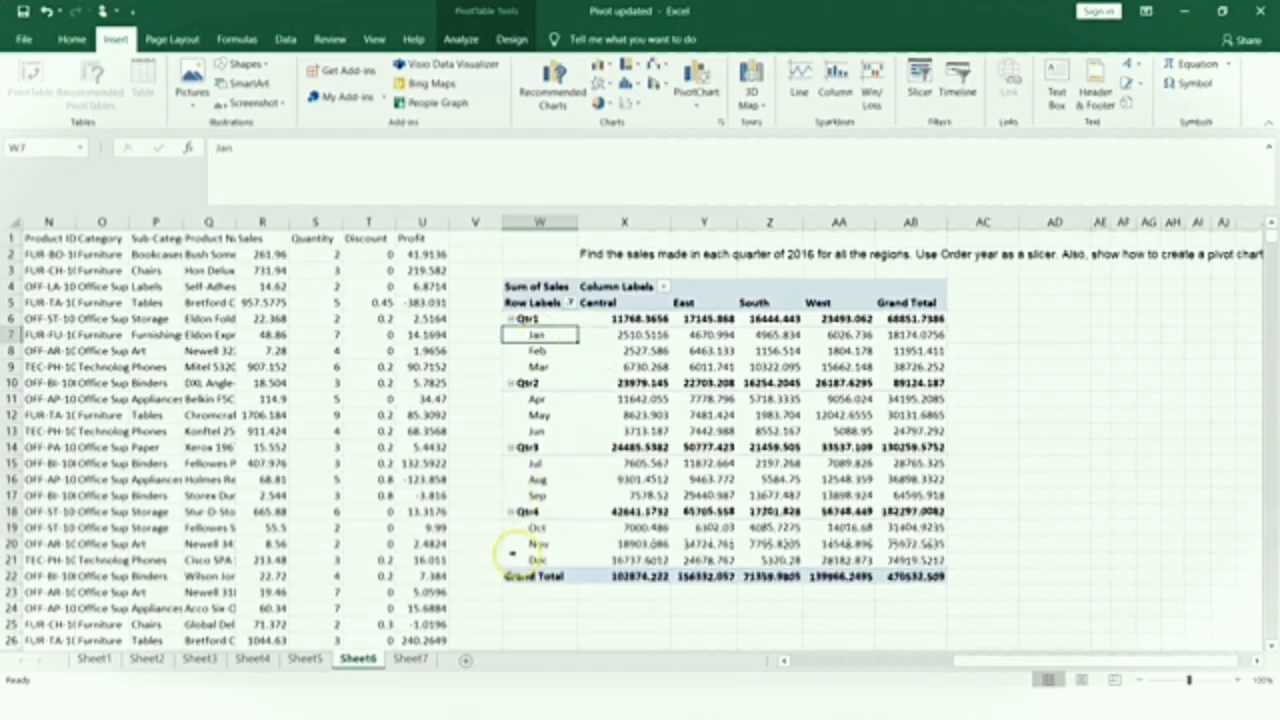
Select the whole quarterly sales PivotTable and insert a 2-D Line pivot chart from it.
key(alt+F1)
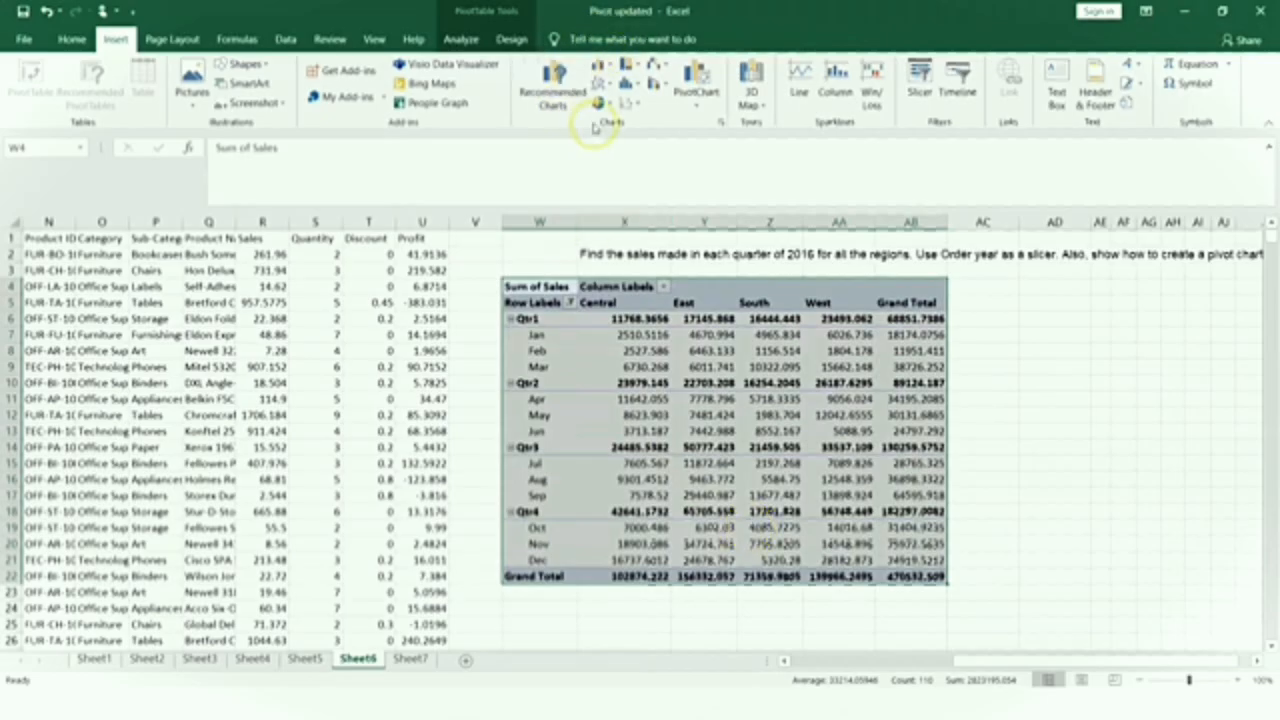
click(602, 86)
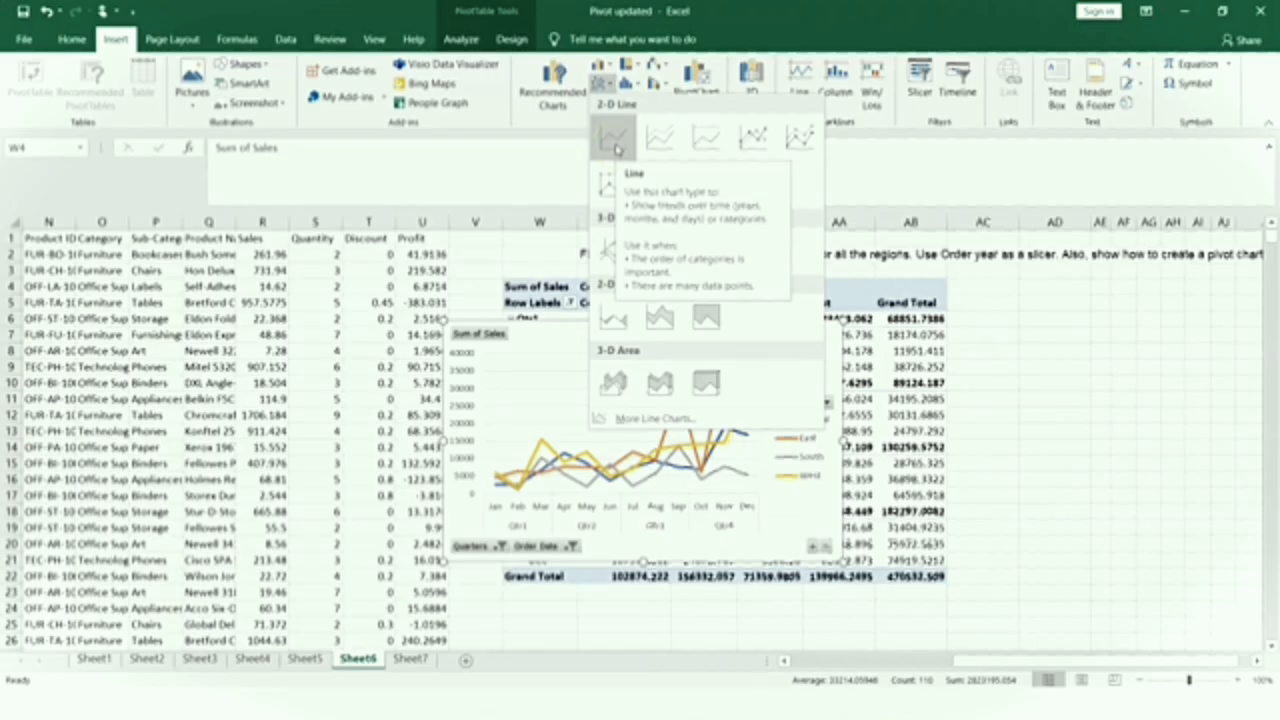
click(615, 148)
Move the line chart into the empty cells beside the PivotTable and enlarge it in width and height.
drag(686, 340, 1216, 318)
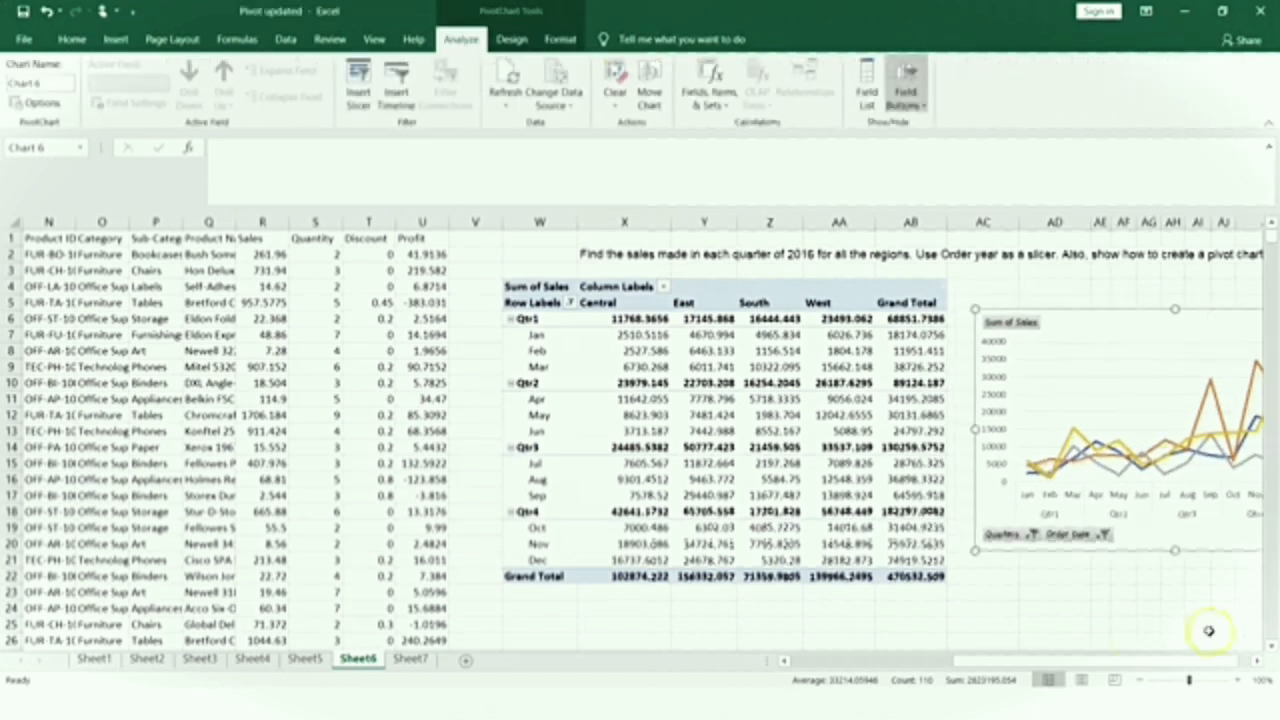
click(1257, 662)
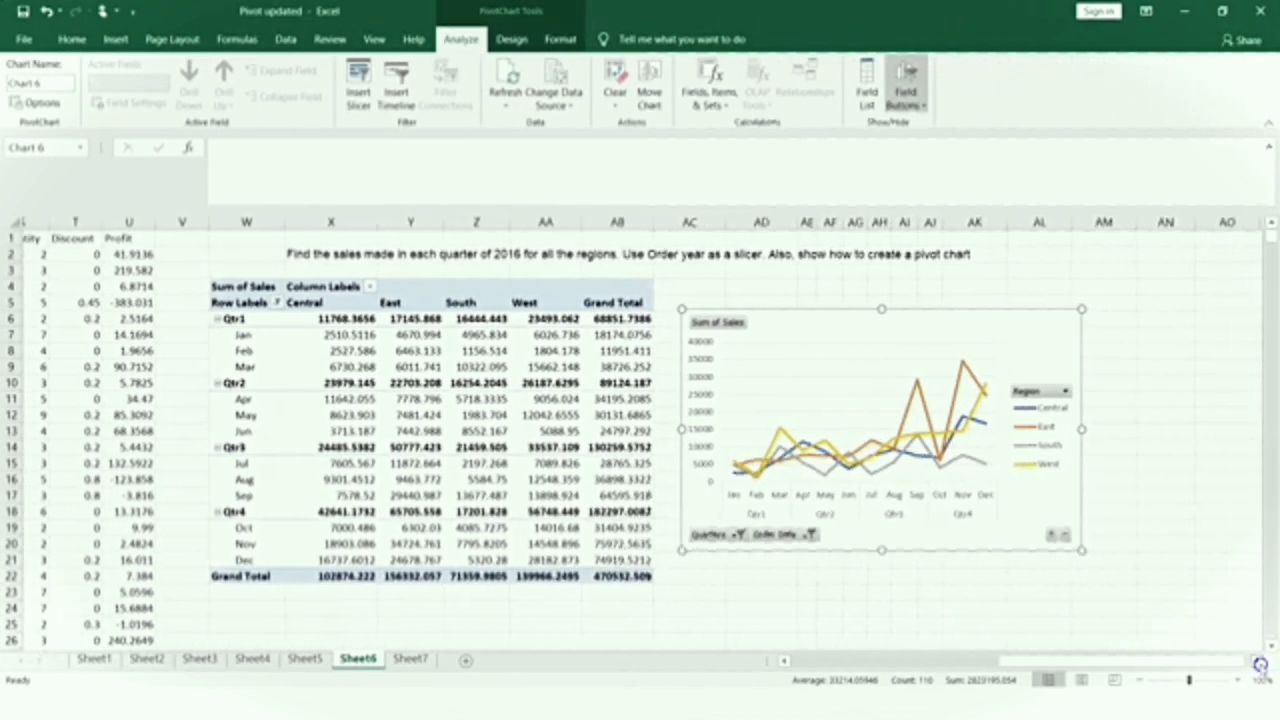
drag(1110, 428, 1134, 429)
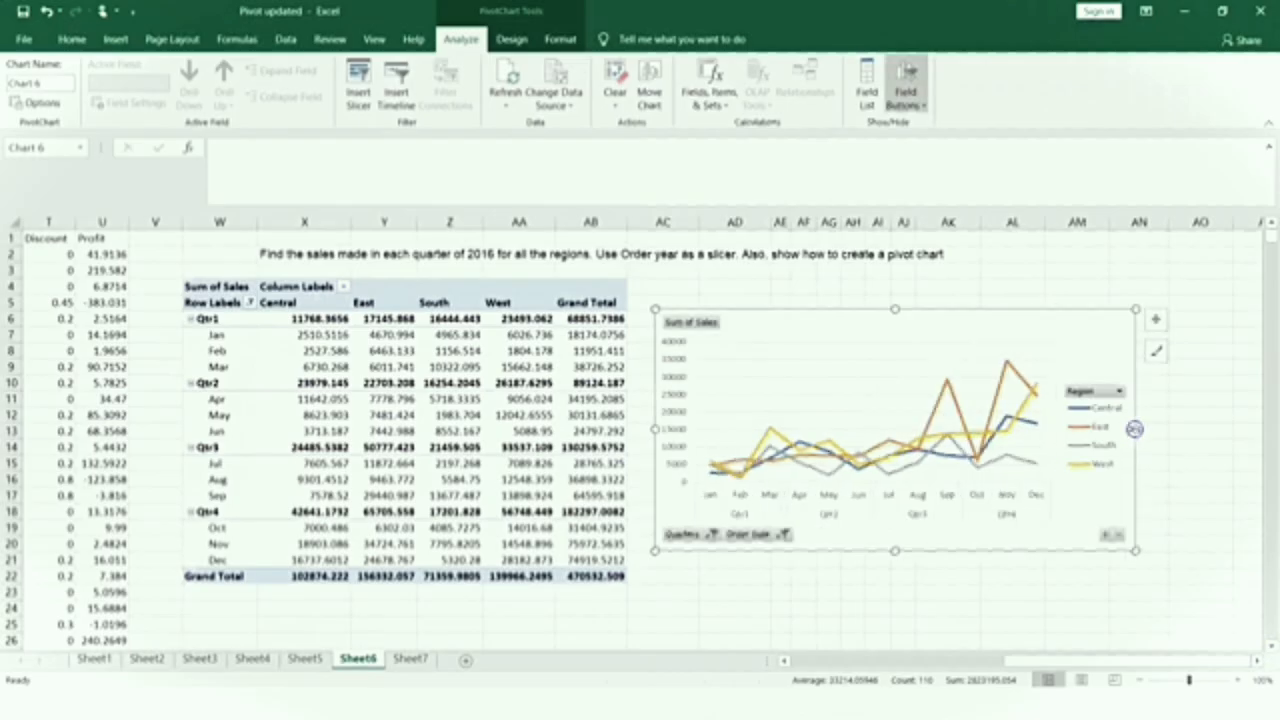
drag(896, 569, 896, 598)
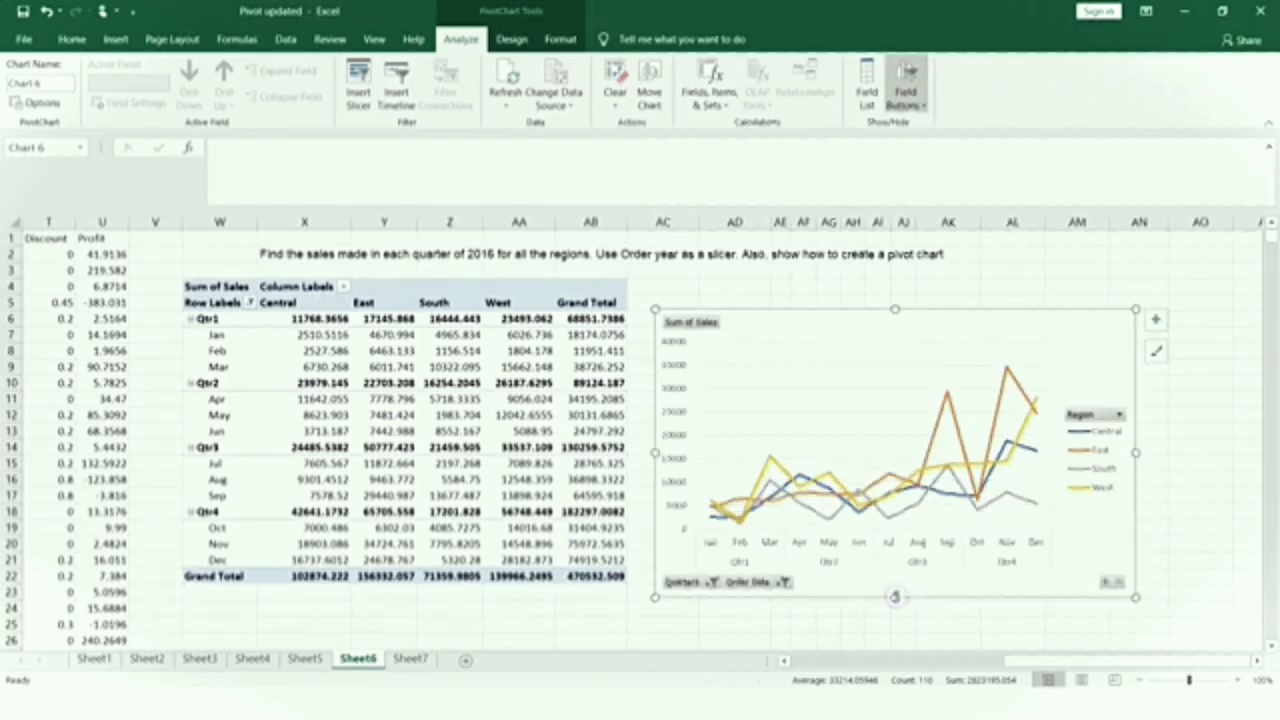
click(1120, 415)
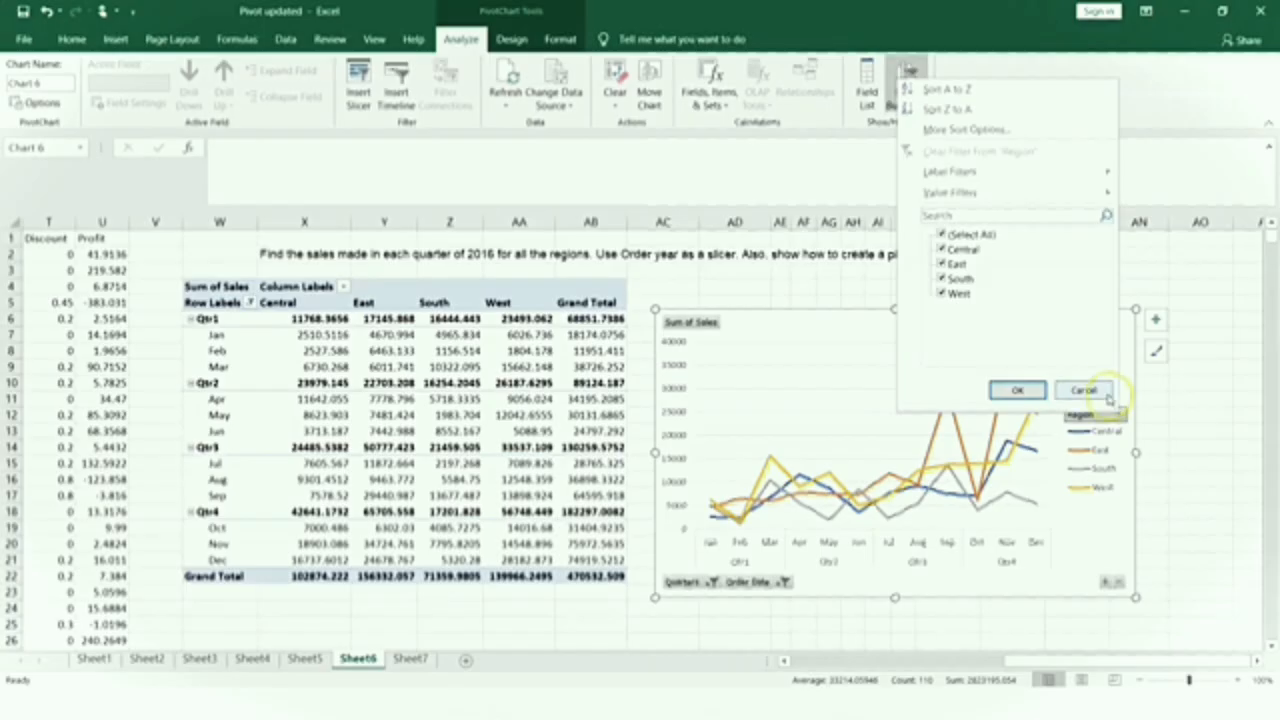
click(1095, 391)
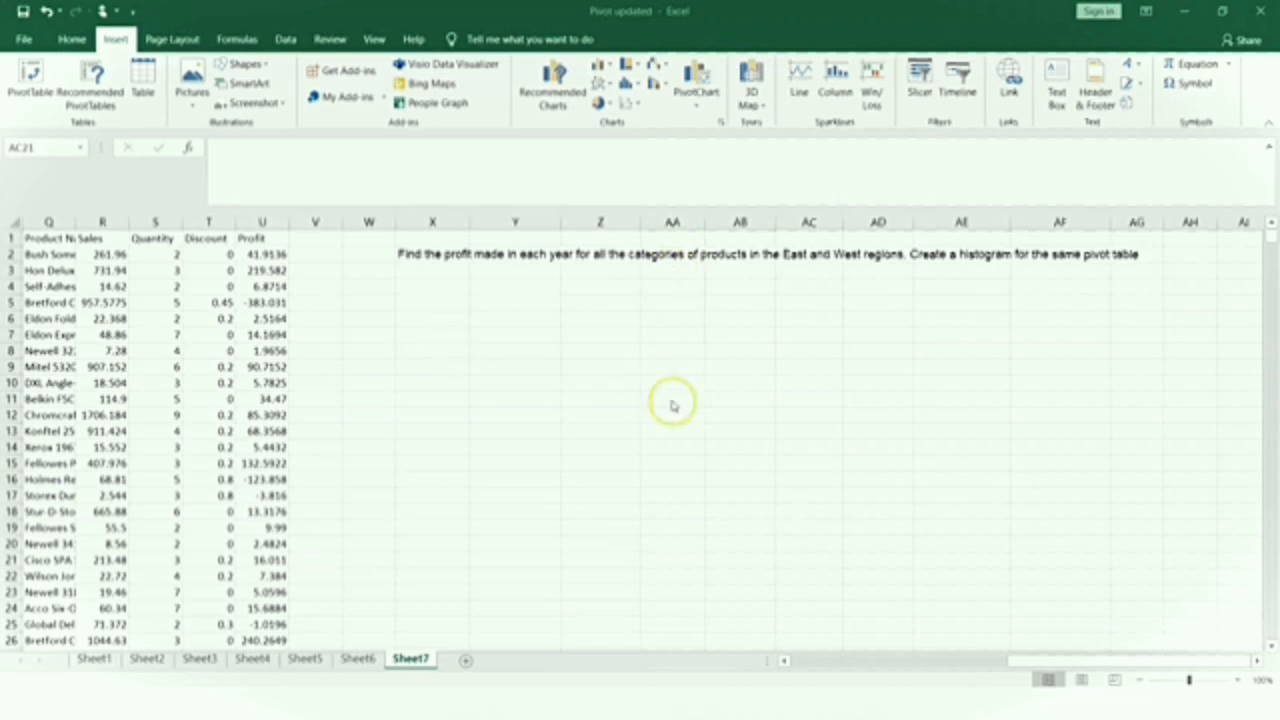
Create a PivotTable from the Sheet7 data table, placed at cell W4 of the existing worksheet.
click(428, 283)
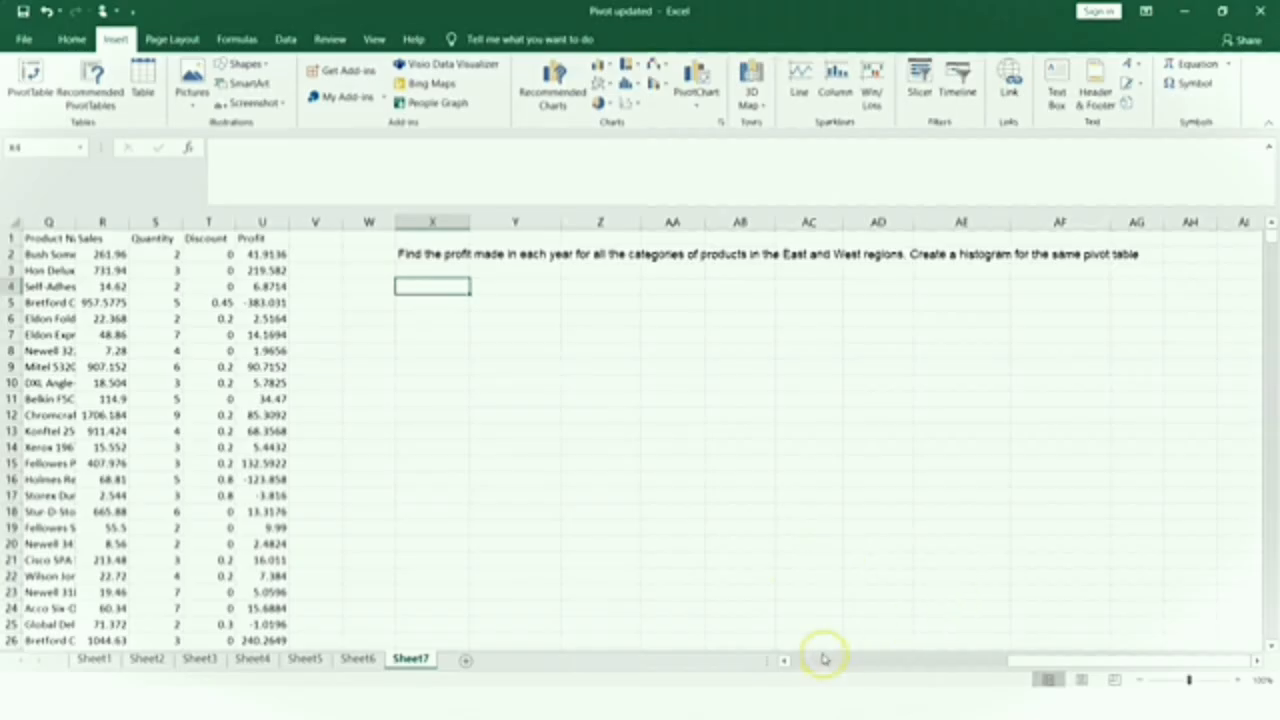
scroll(796, 660, left, 3)
scroll(796, 660, left, 3)
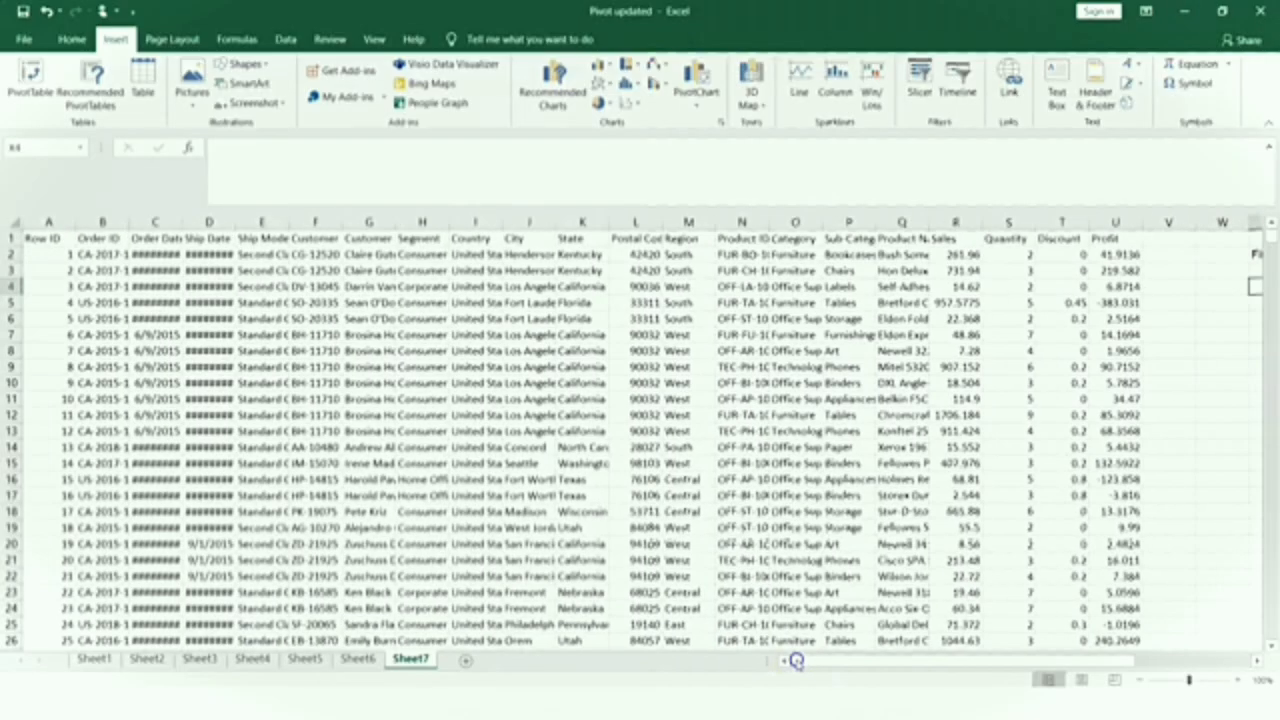
click(53, 239)
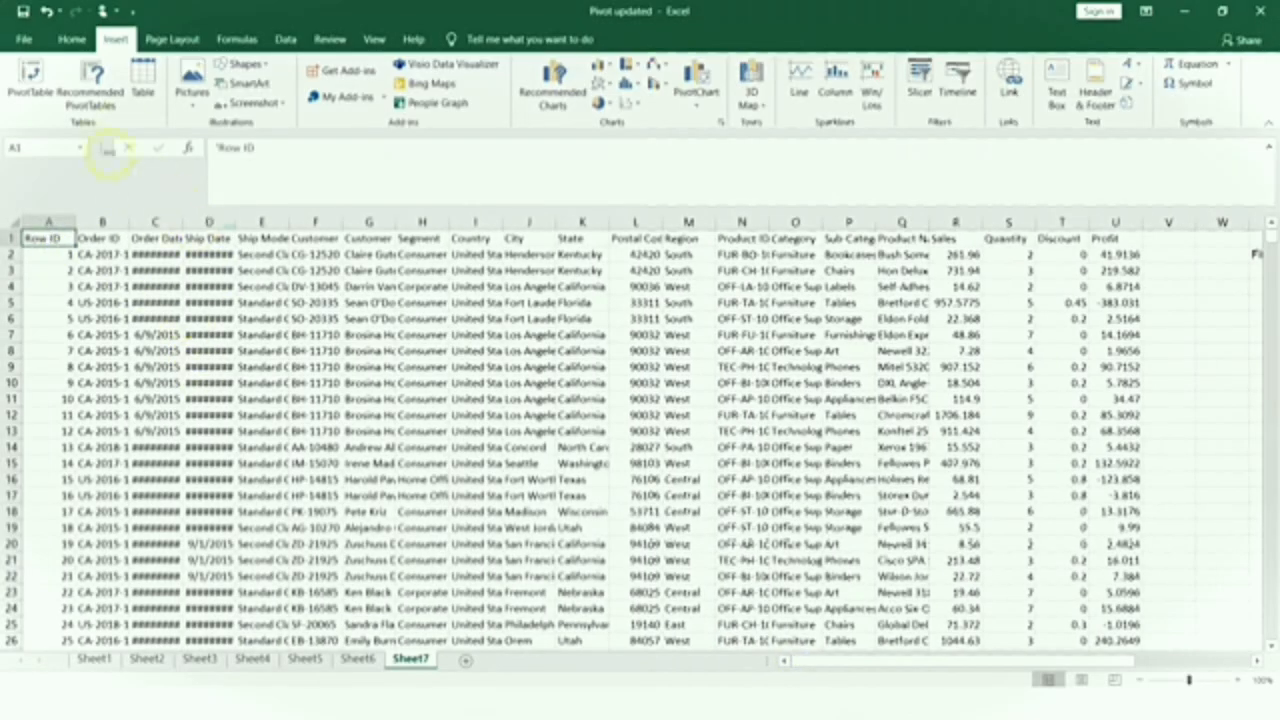
click(30, 80)
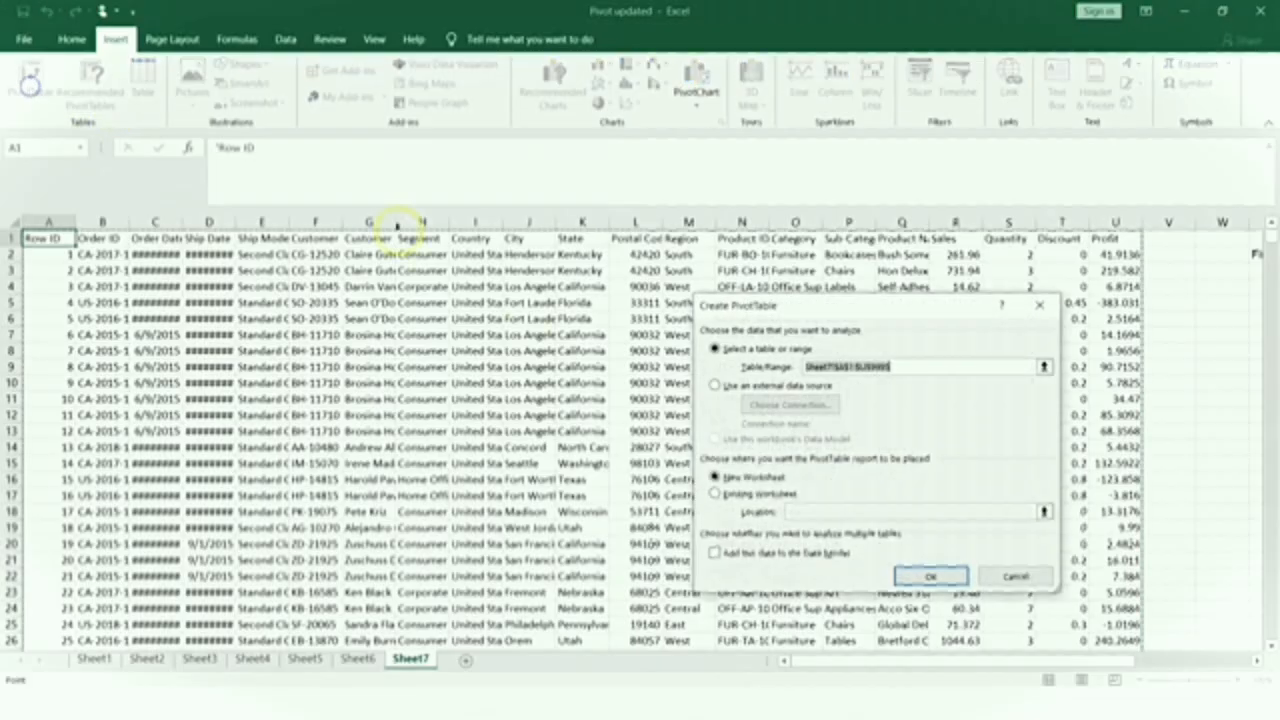
click(714, 493)
click(1226, 286)
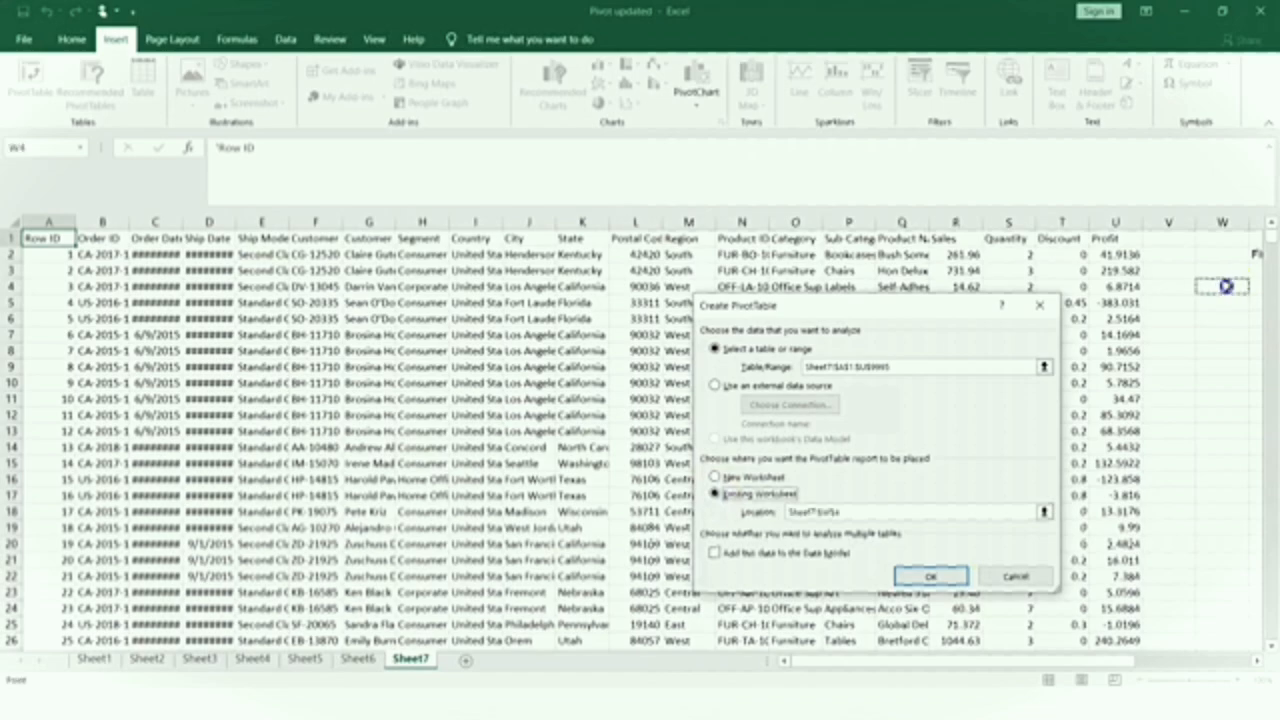
click(930, 576)
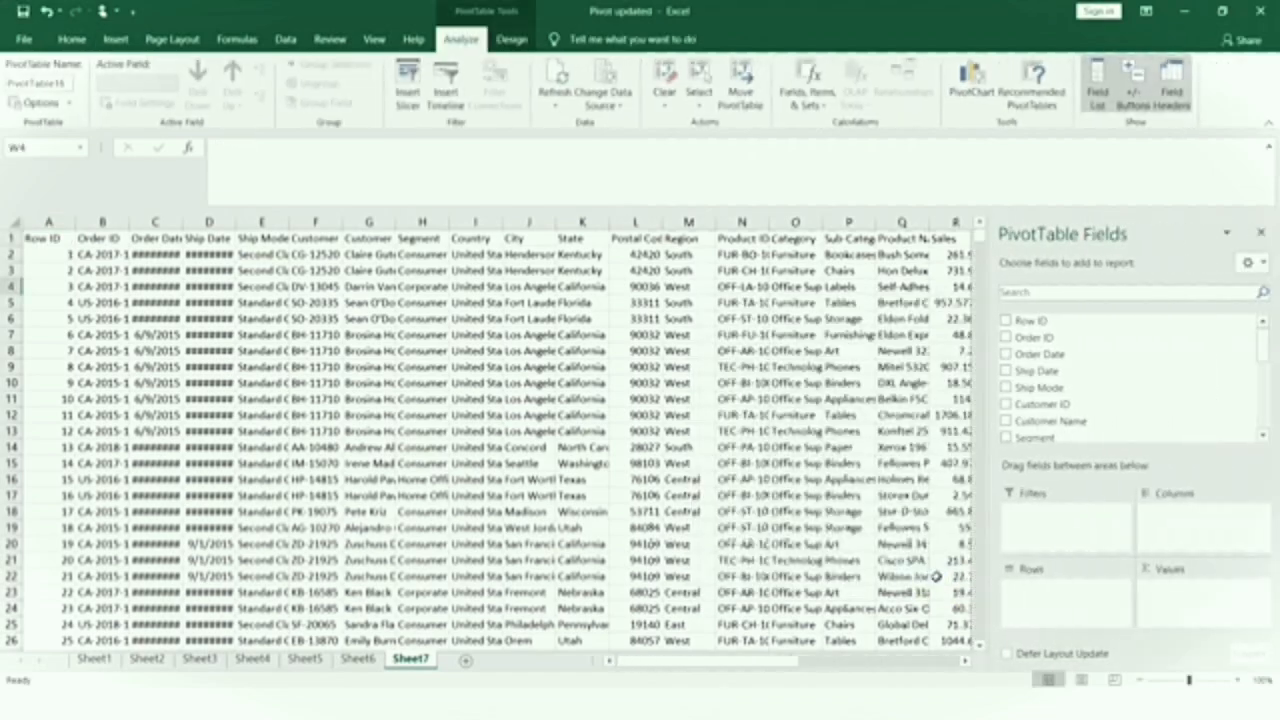
Add Order Date to the PivotTable rows and remove its Quarters grouping.
drag(1263, 340, 1267, 411)
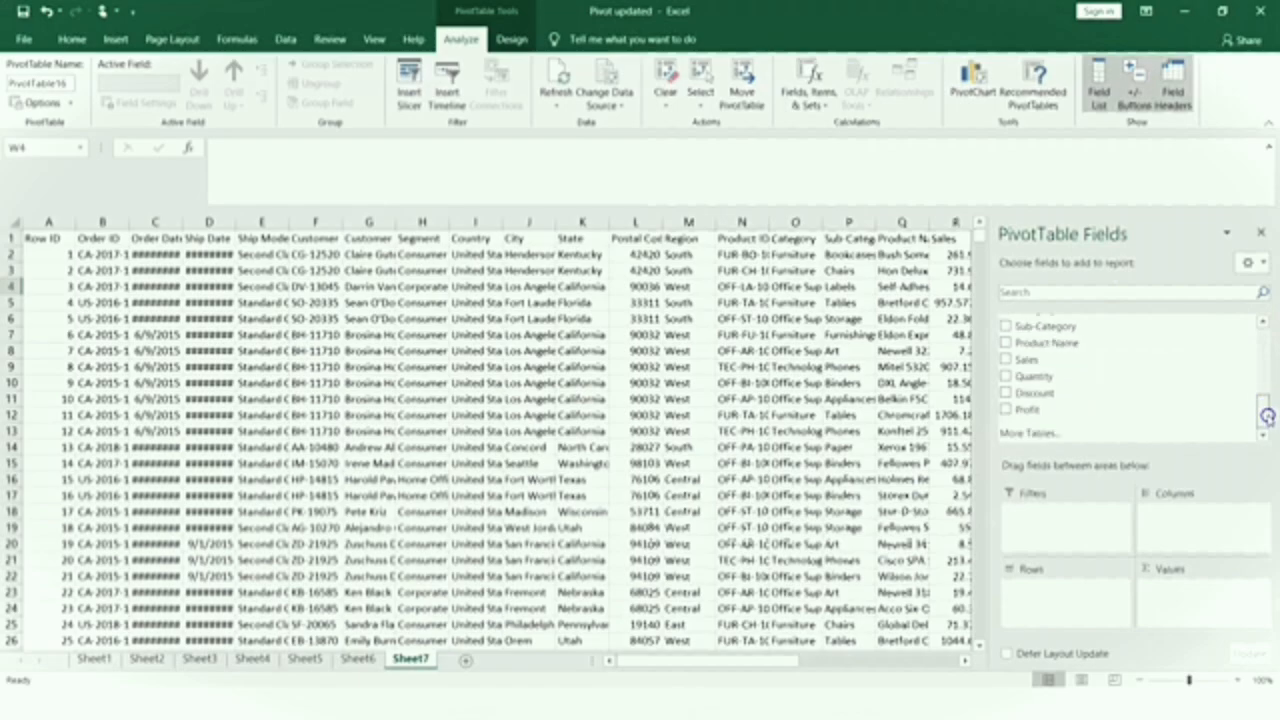
drag(1267, 412, 1266, 333)
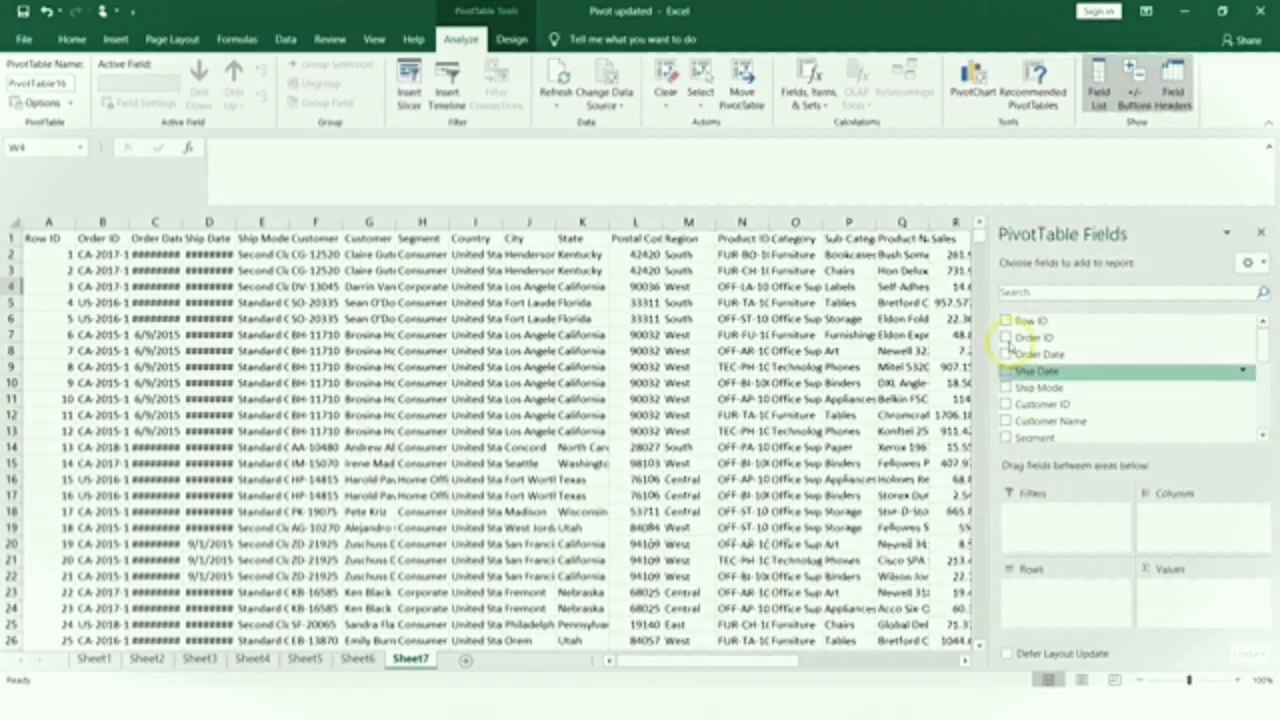
click(1006, 355)
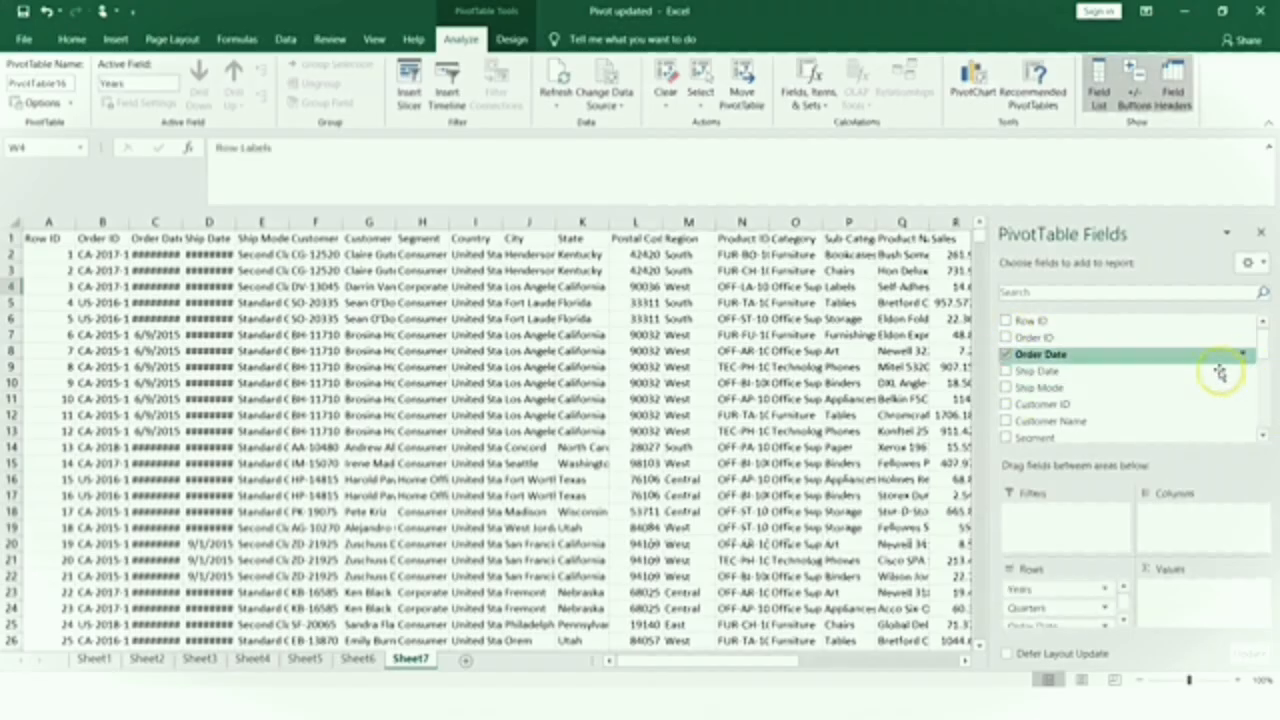
click(1263, 434)
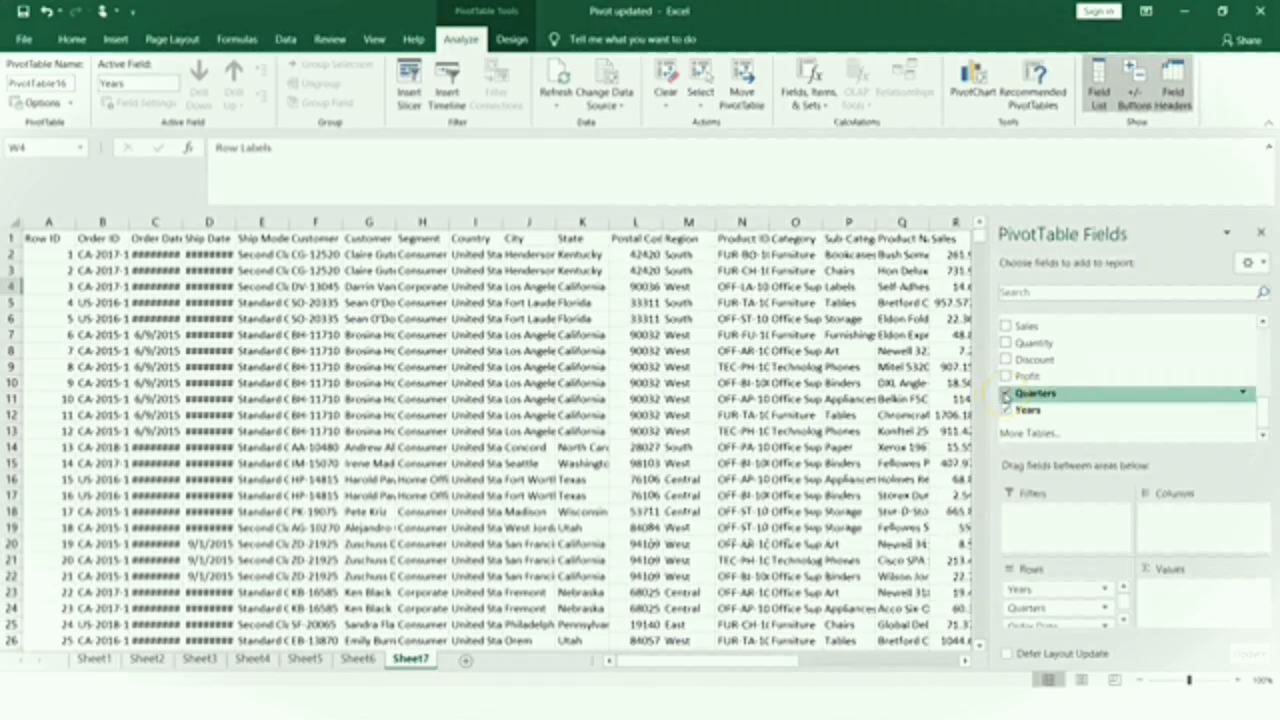
click(1007, 393)
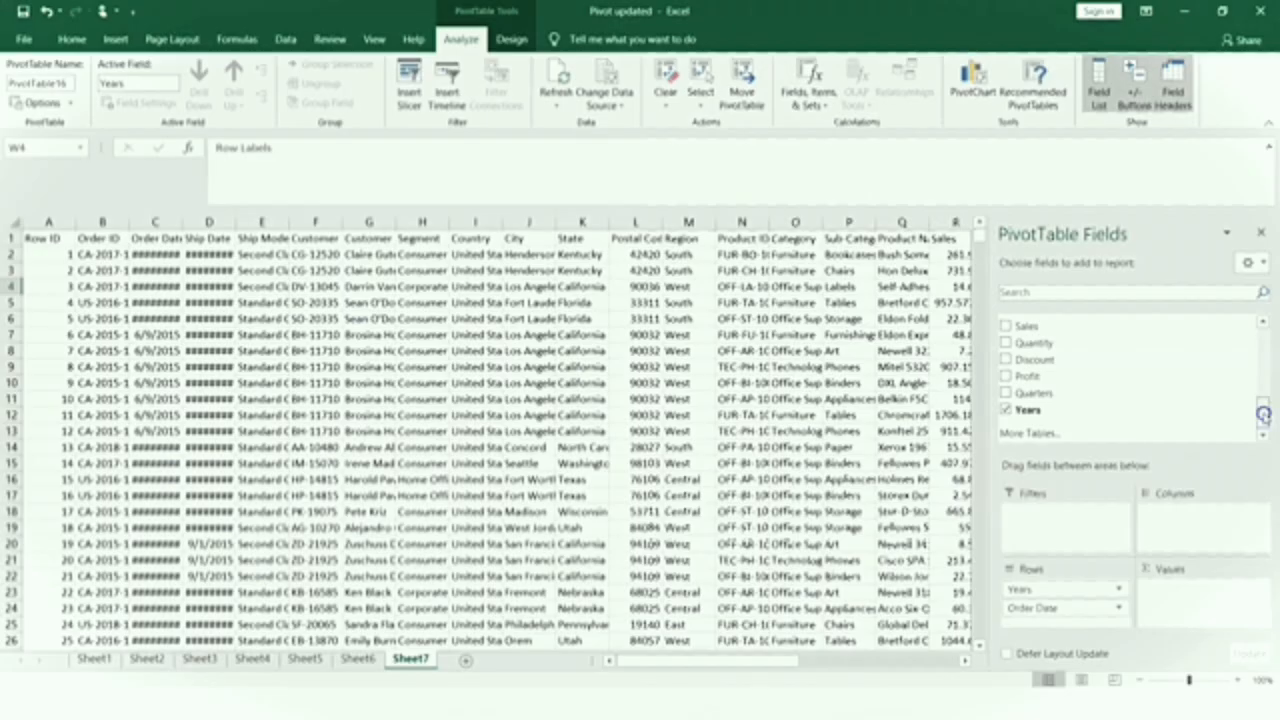
Add Profit to the PivotTable as summed values and place Category in the columns.
drag(1264, 415, 1264, 412)
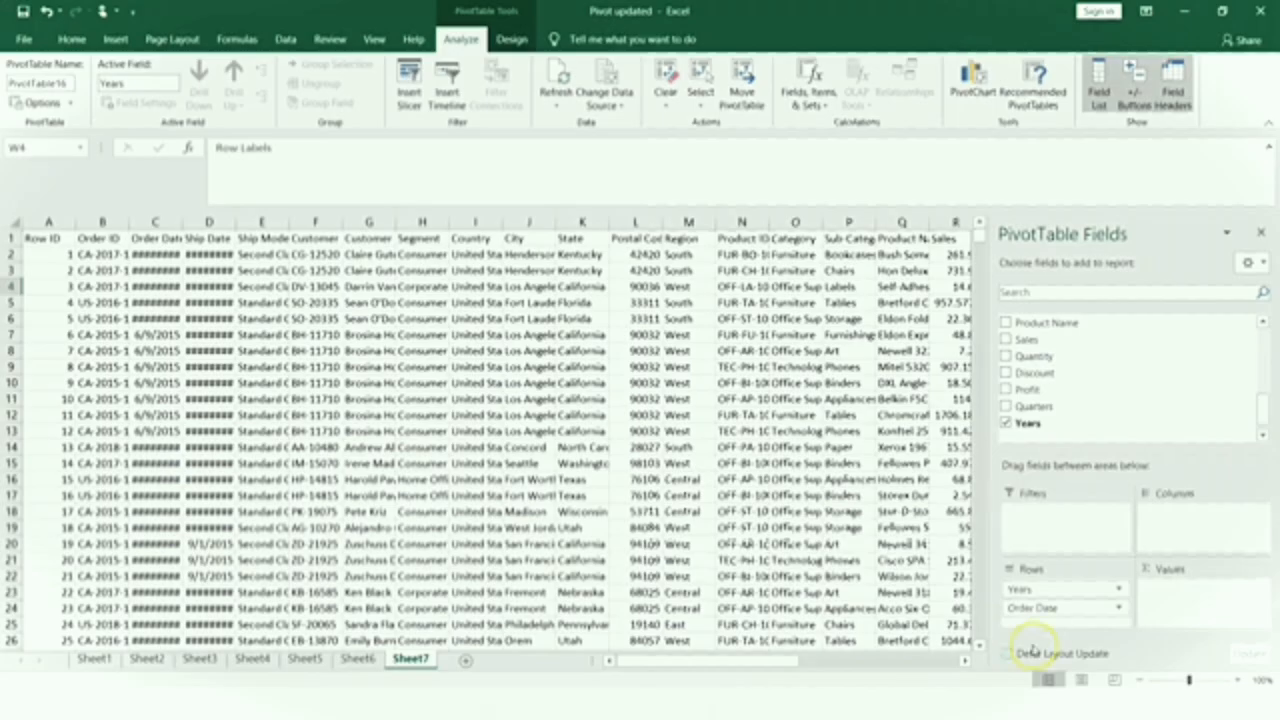
click(963, 661)
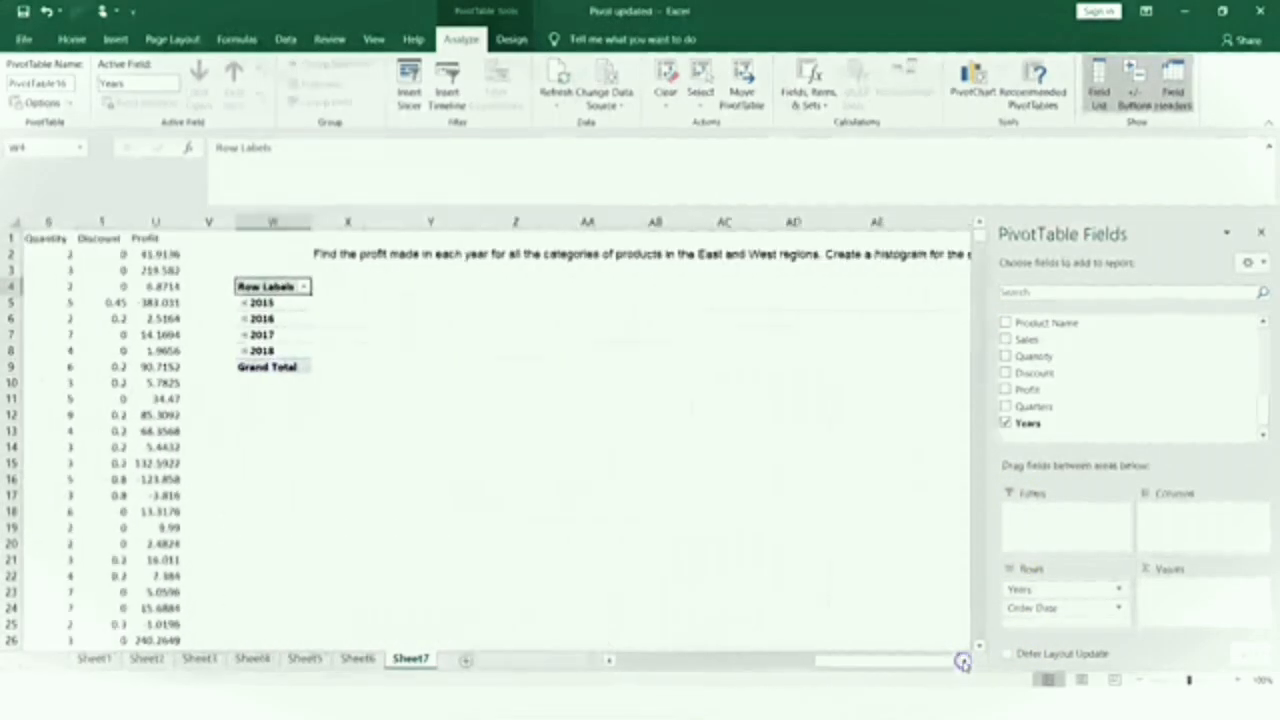
click(963, 661)
click(963, 661)
click(963, 661)
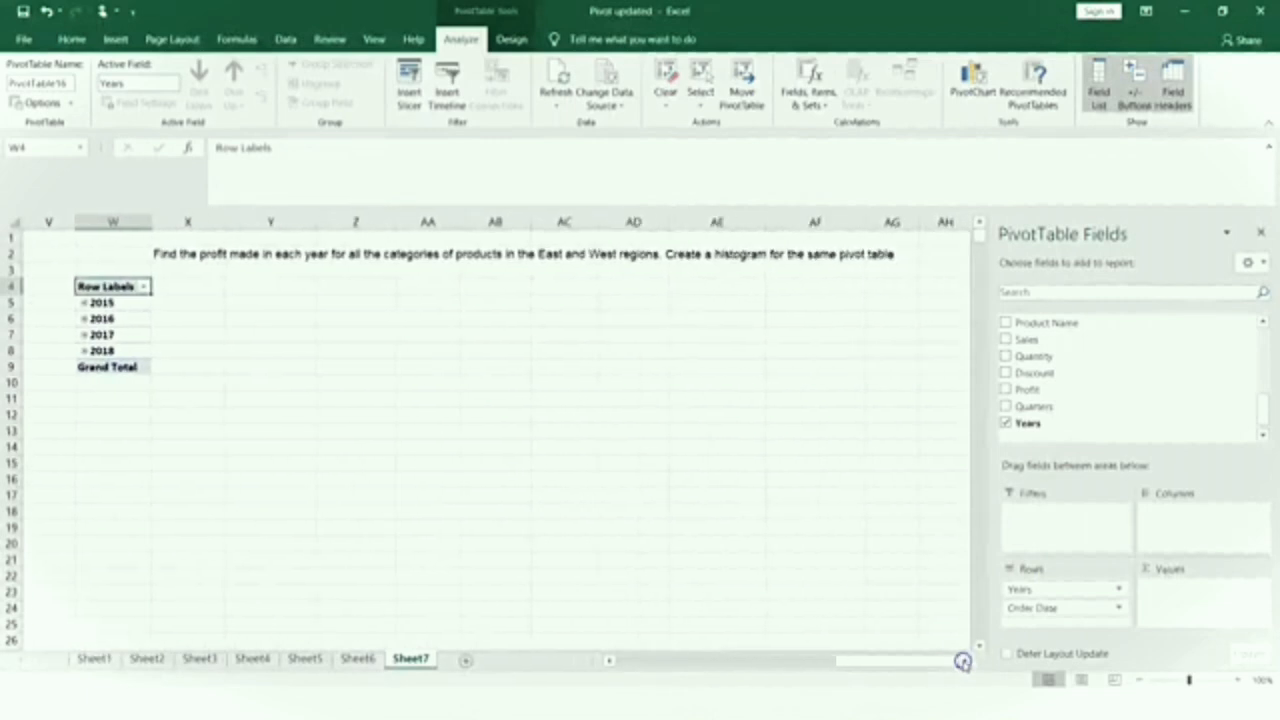
click(963, 661)
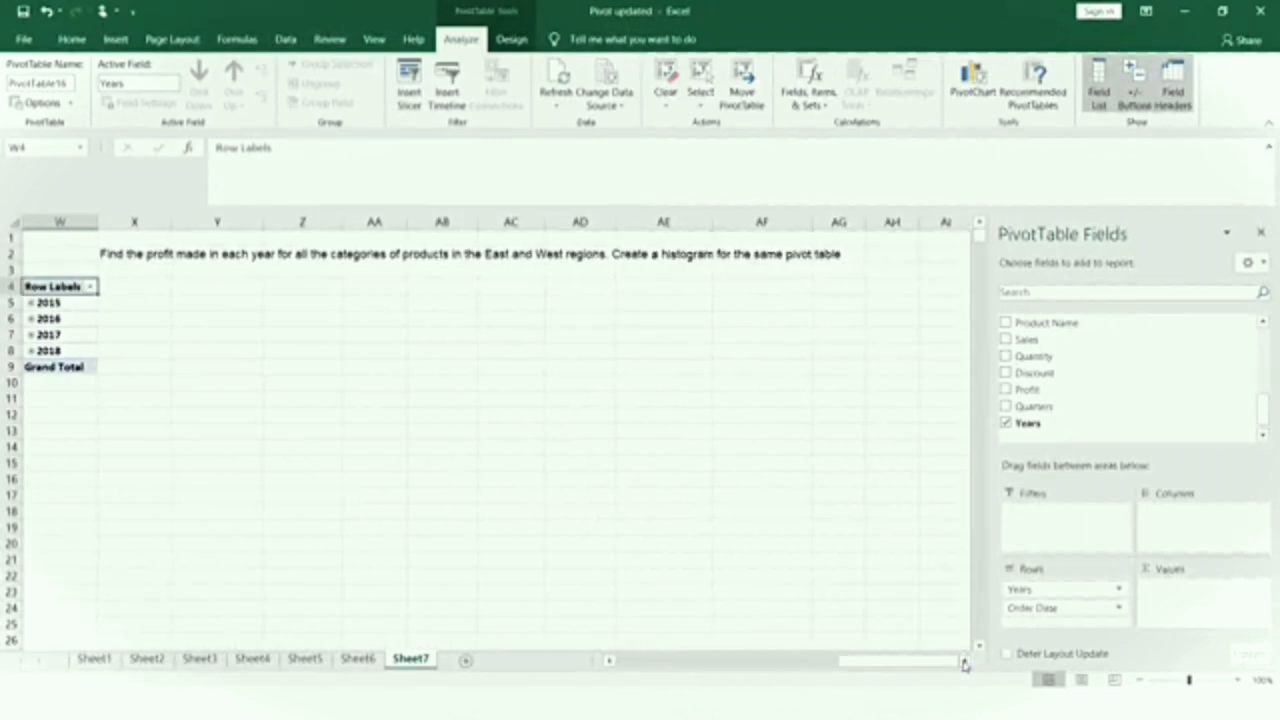
click(1007, 391)
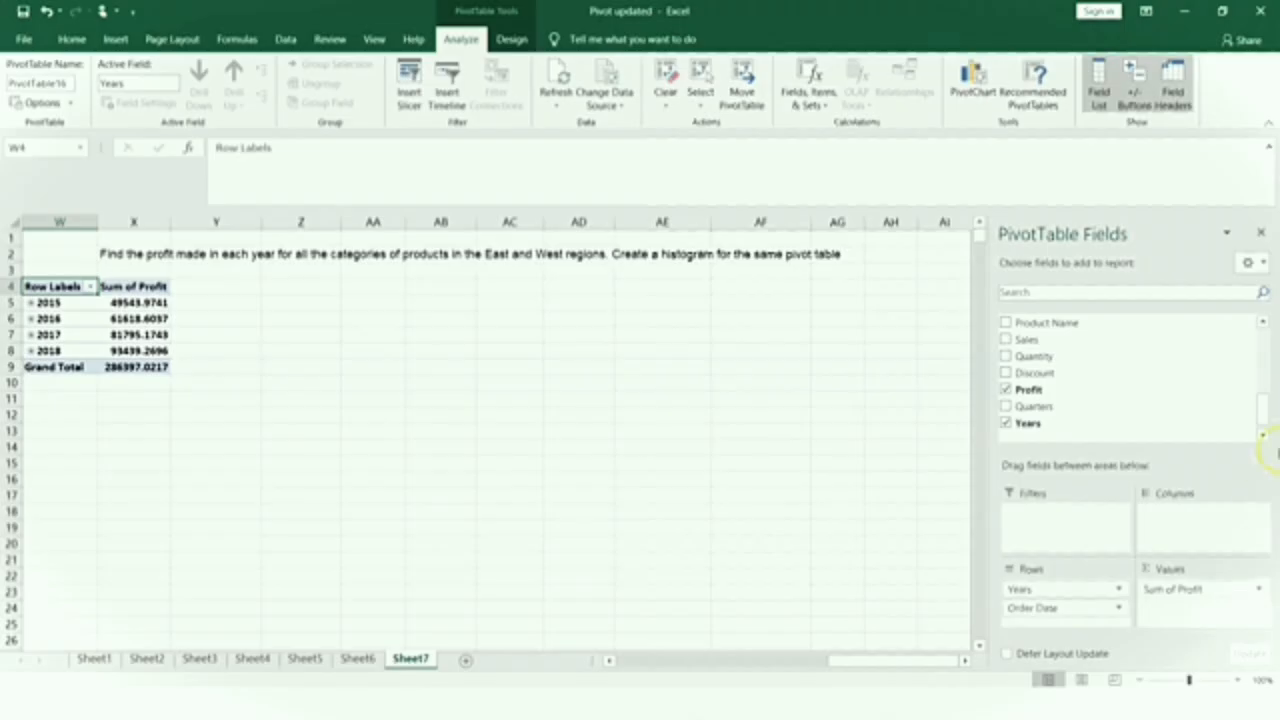
drag(1268, 425, 1268, 398)
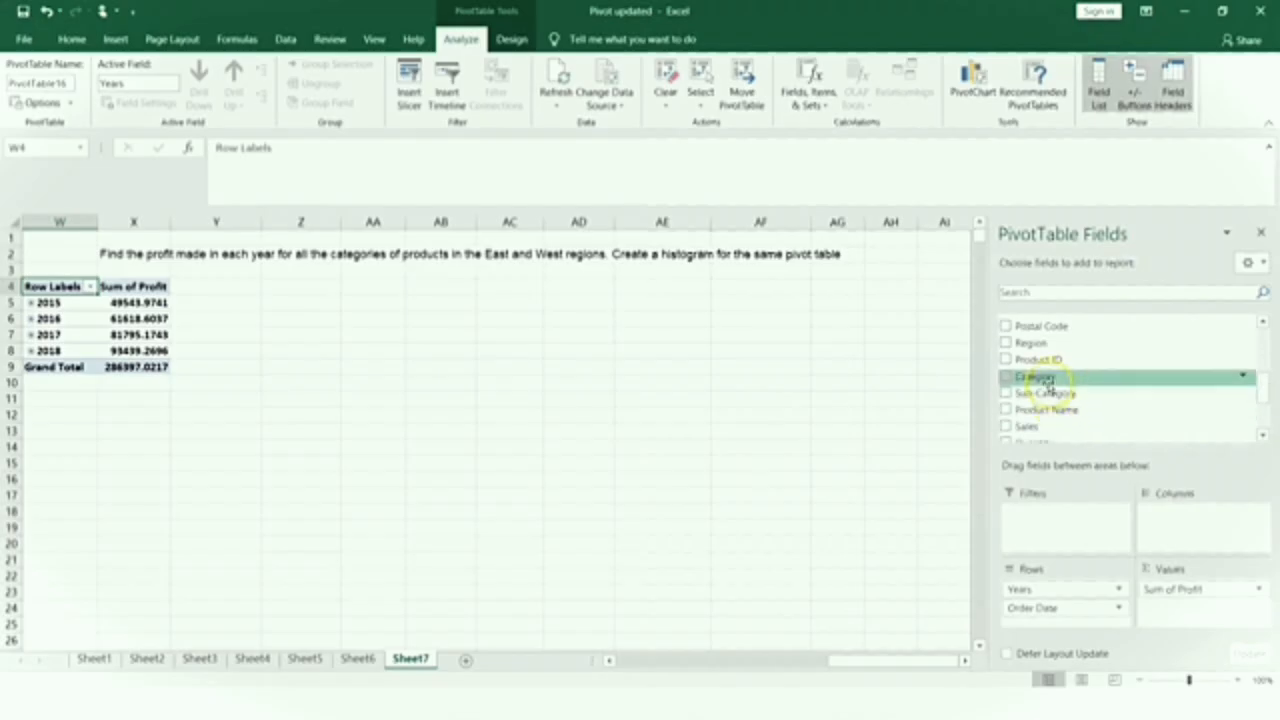
drag(1047, 381, 1190, 514)
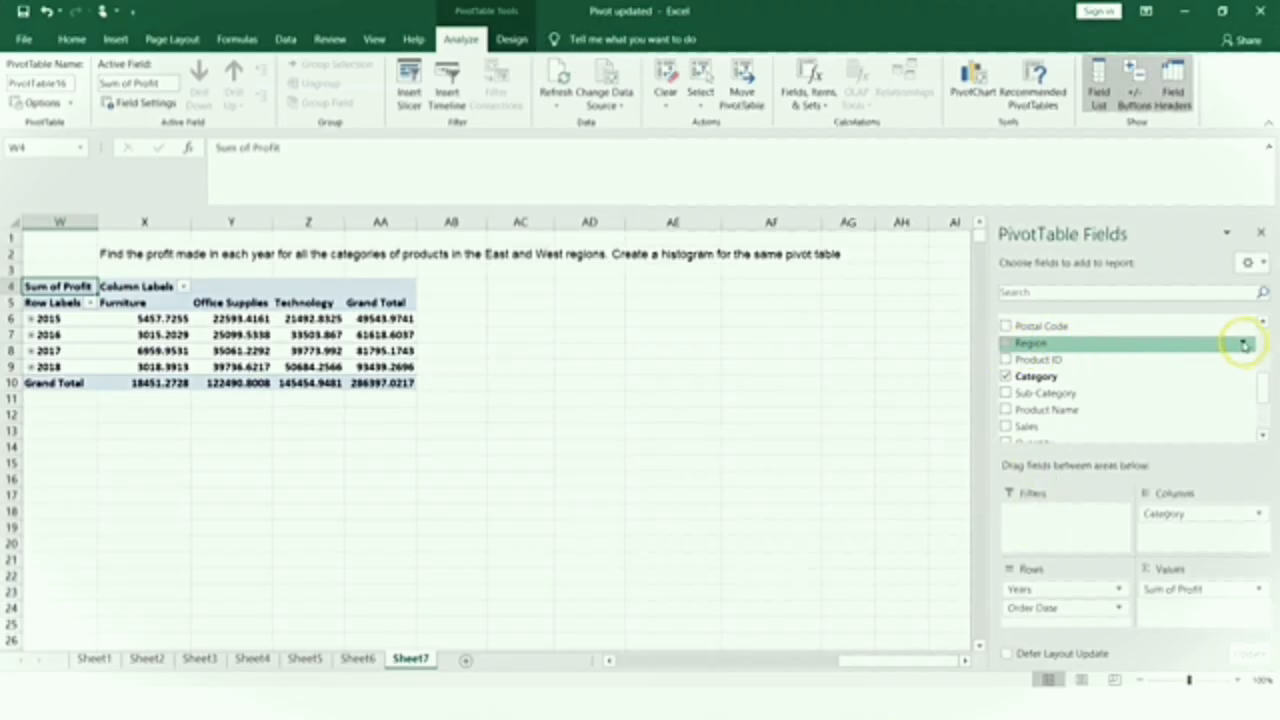
Limit the Region field to East and West and add it as the PivotTable's report filter, replacing the existing cell contents.
click(1244, 343)
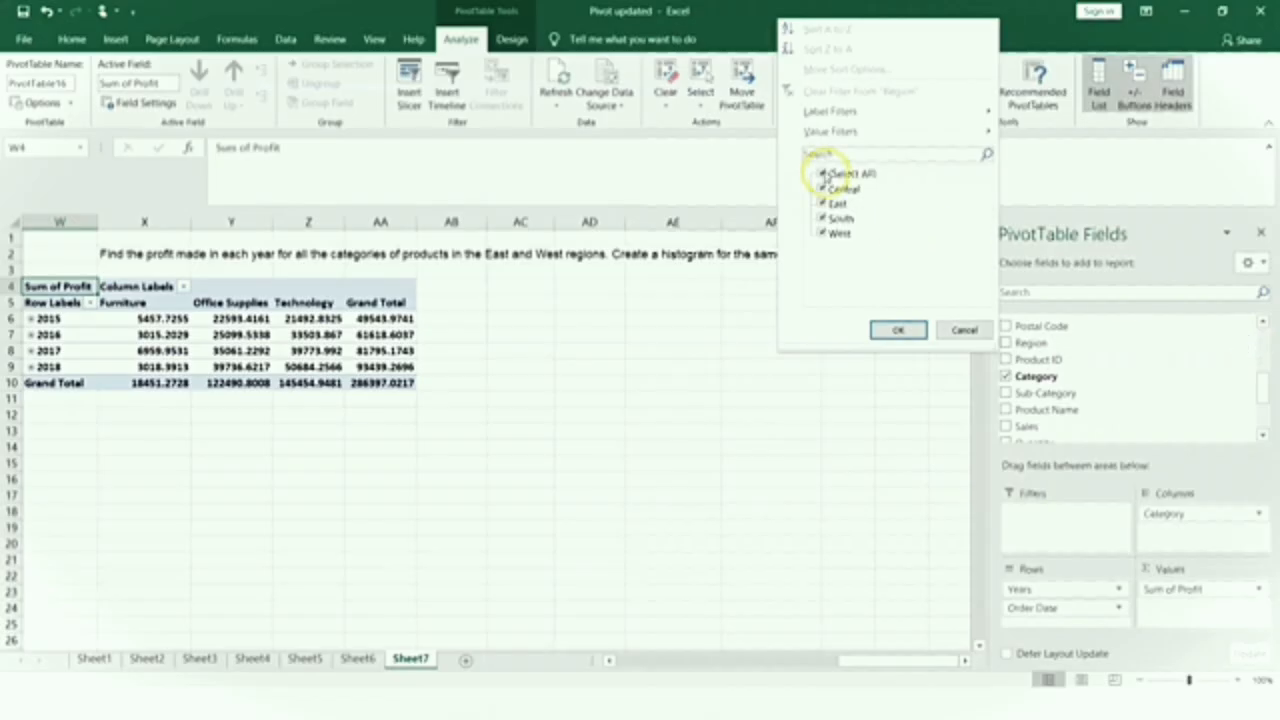
click(822, 174)
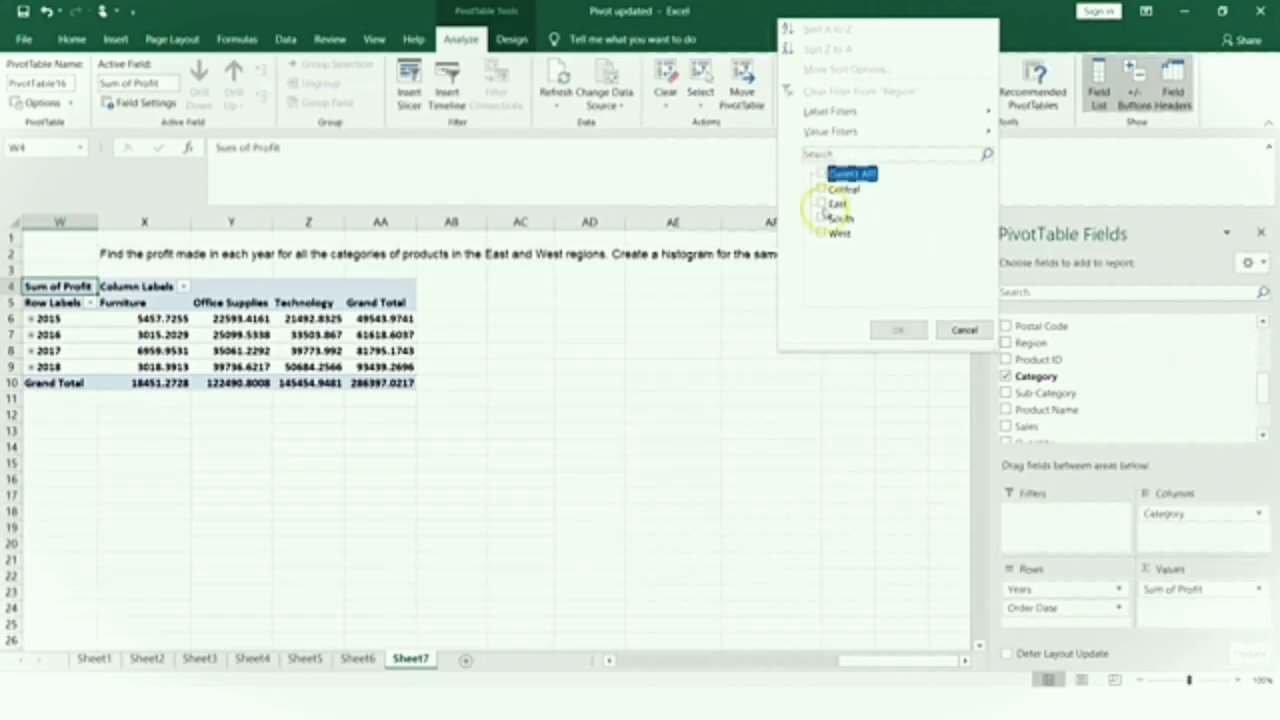
click(822, 203)
click(822, 233)
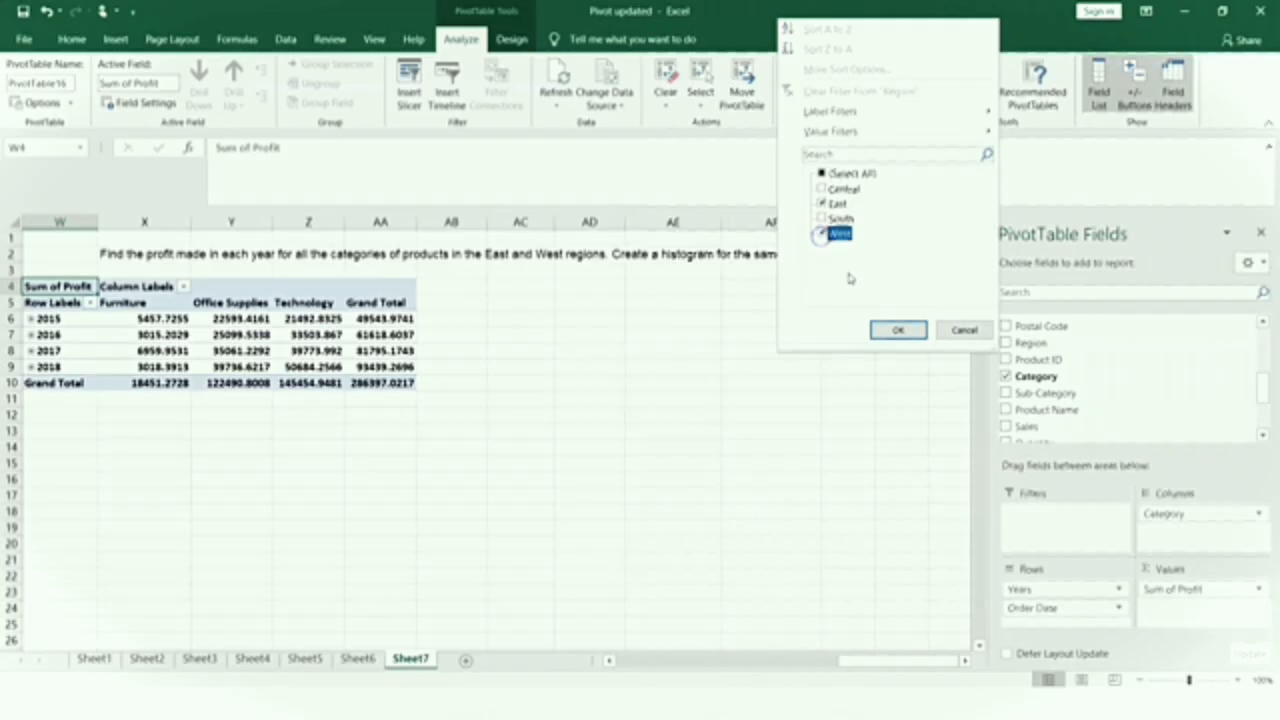
click(897, 330)
drag(1035, 343, 1058, 535)
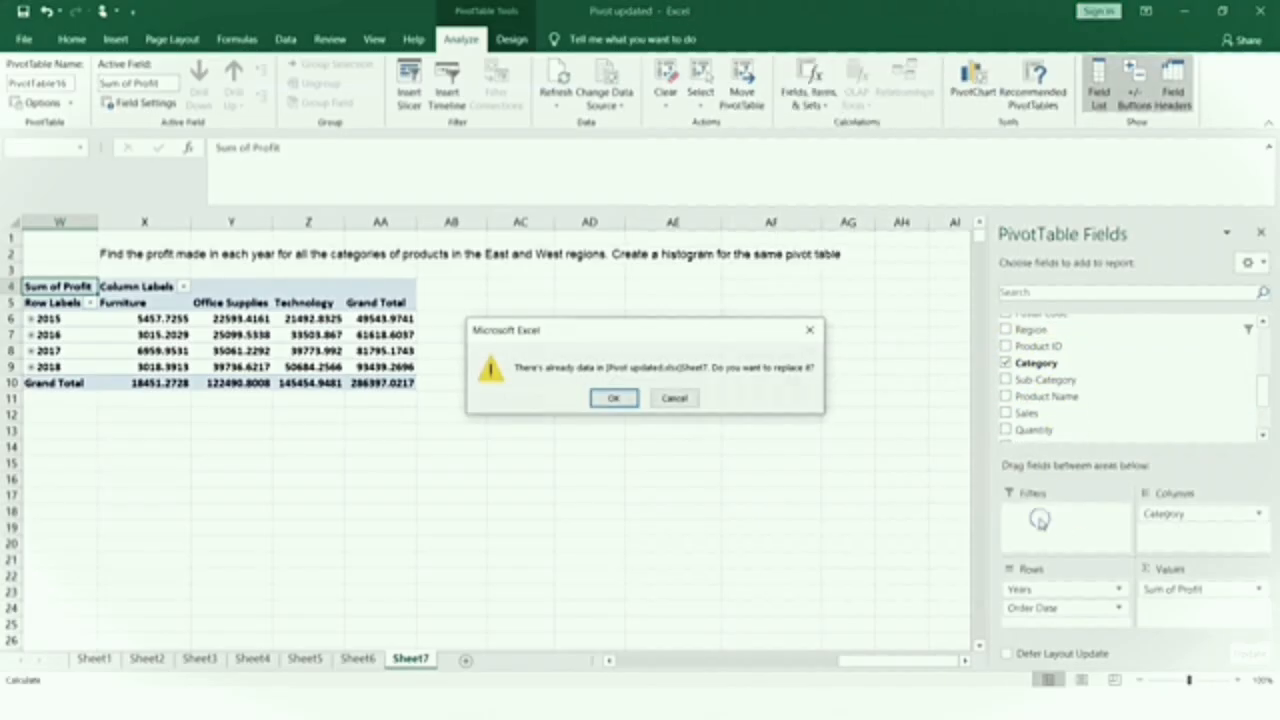
click(616, 397)
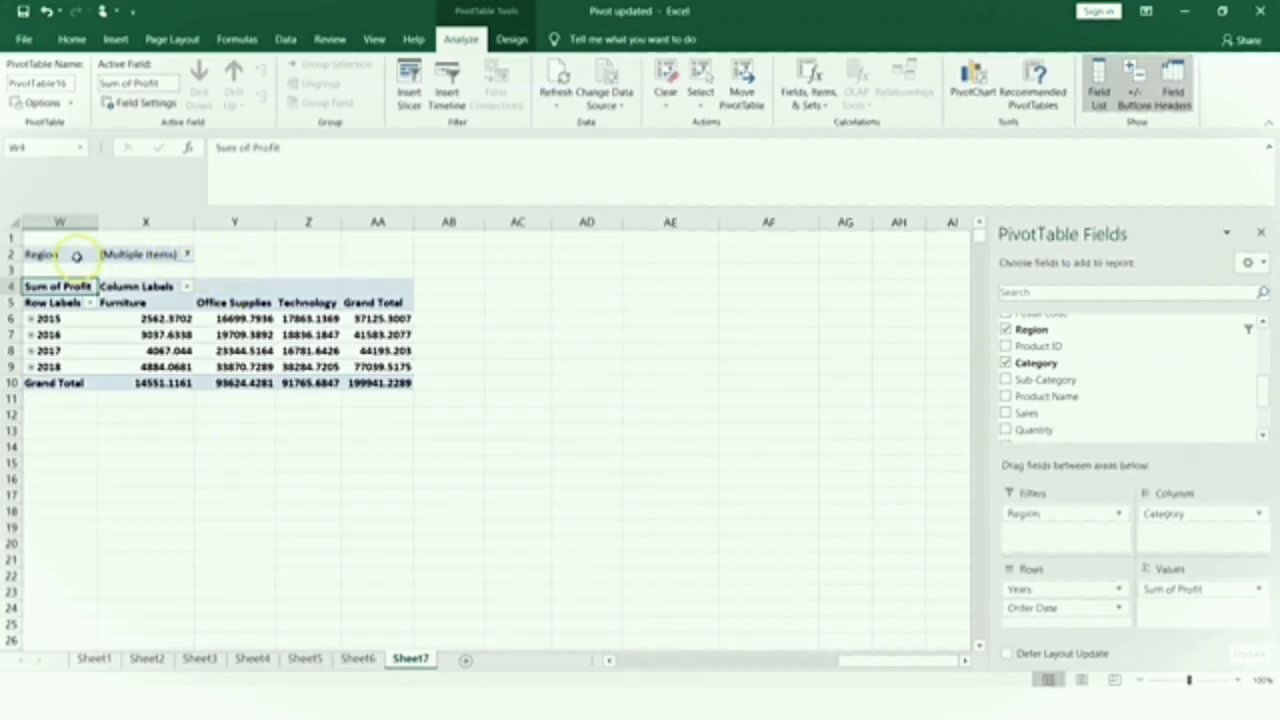
Check the selected items in the PivotTable's Region filter and its Category column filter without changing them.
click(187, 255)
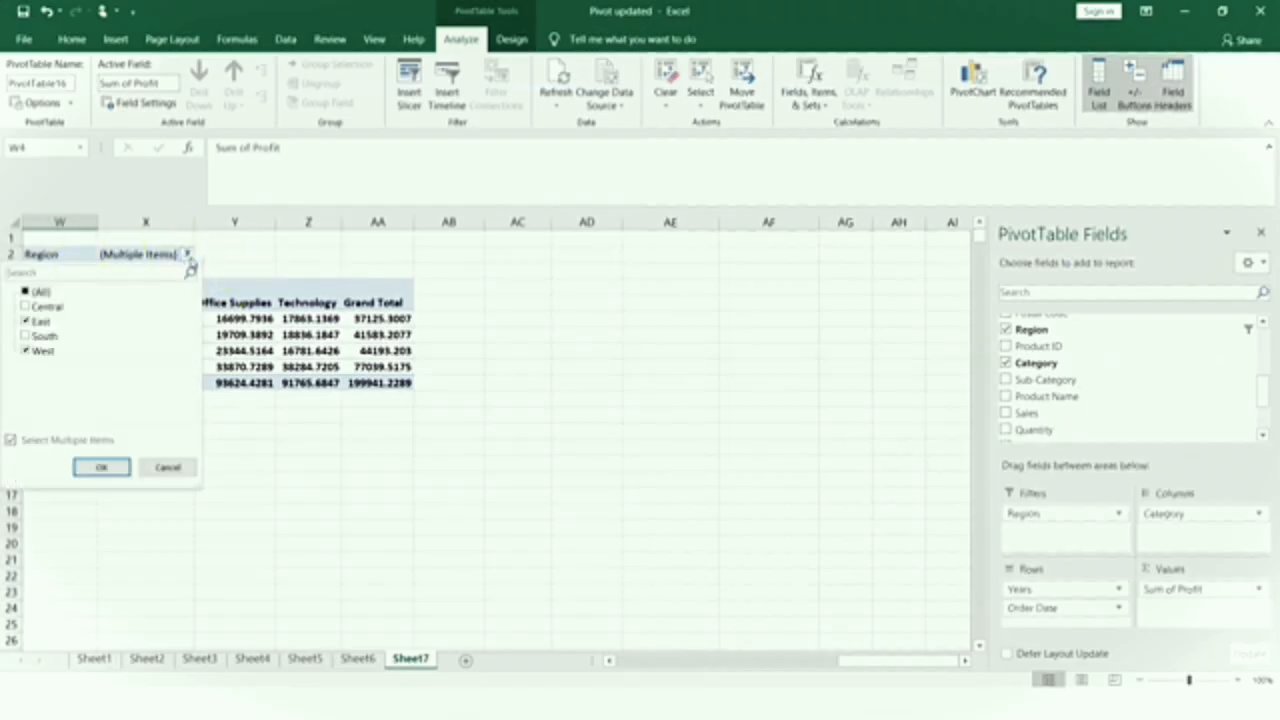
click(167, 467)
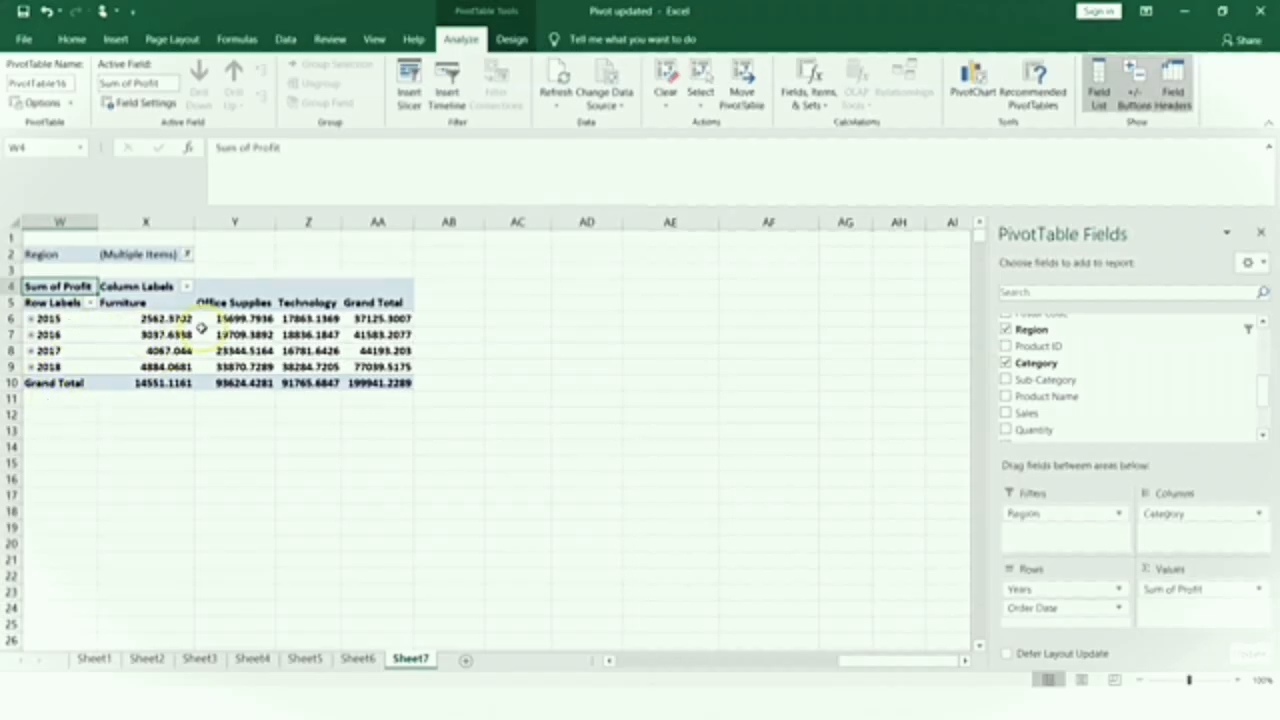
click(182, 287)
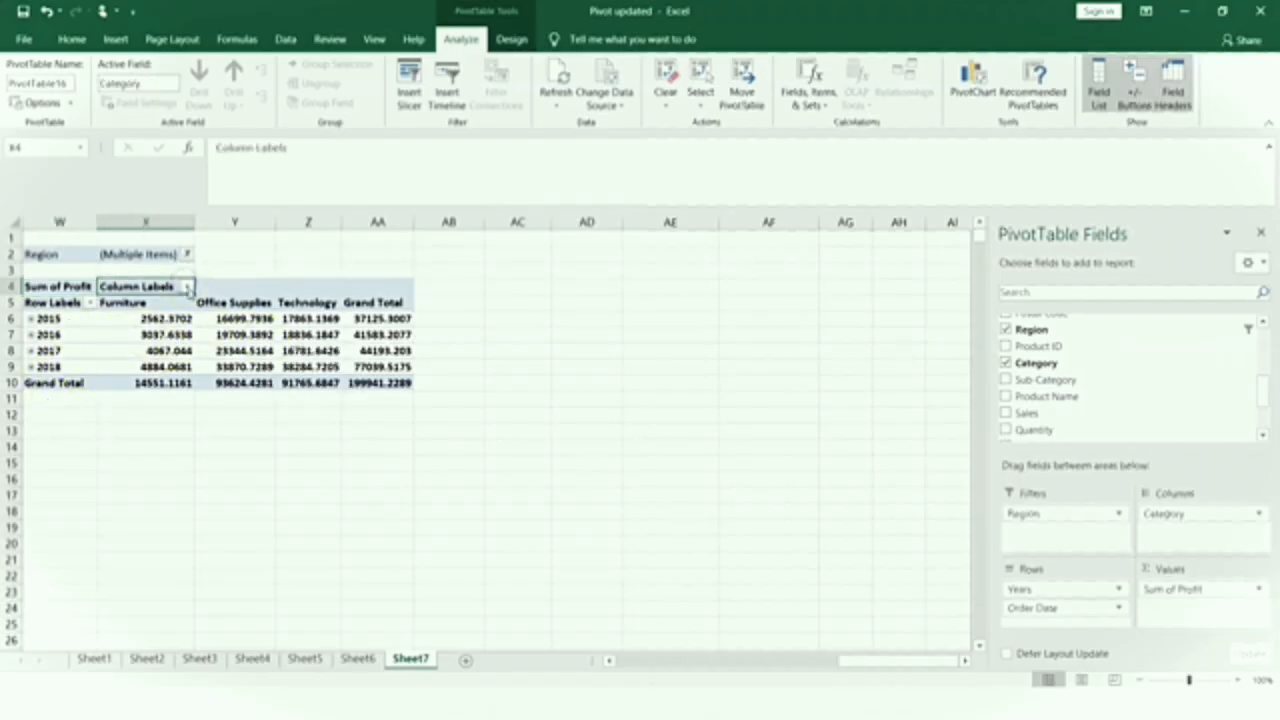
click(187, 287)
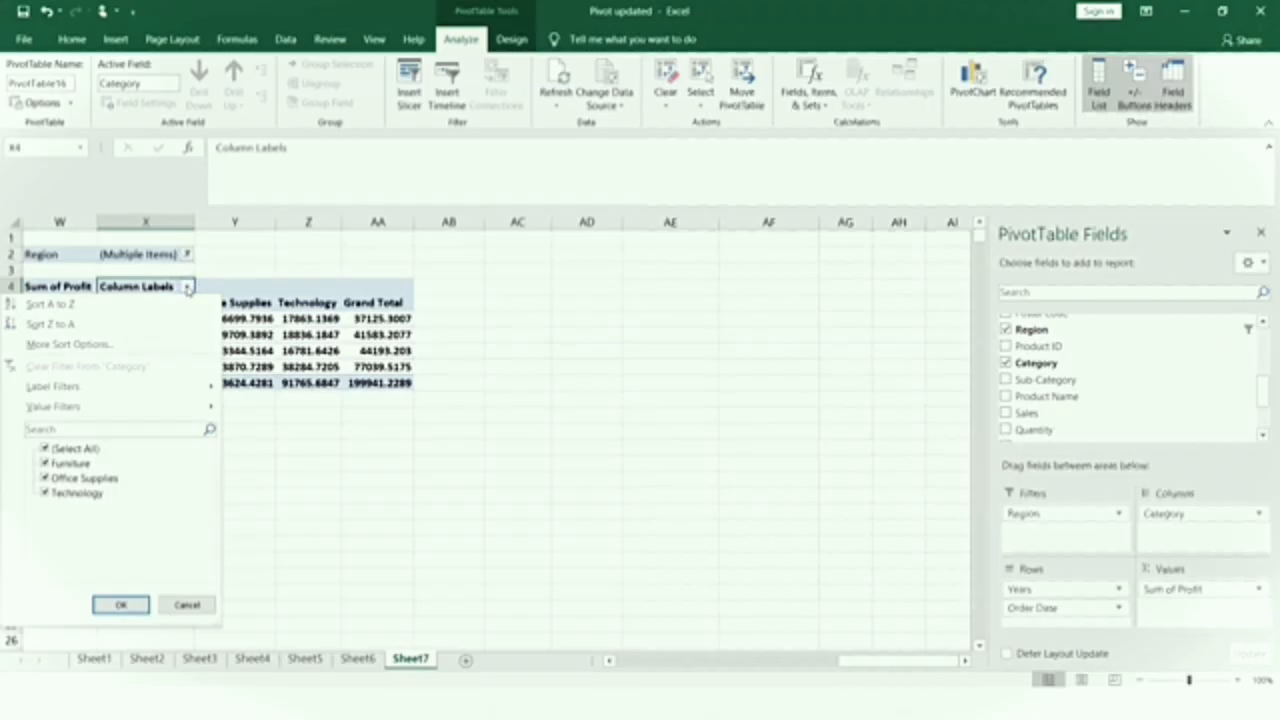
click(187, 287)
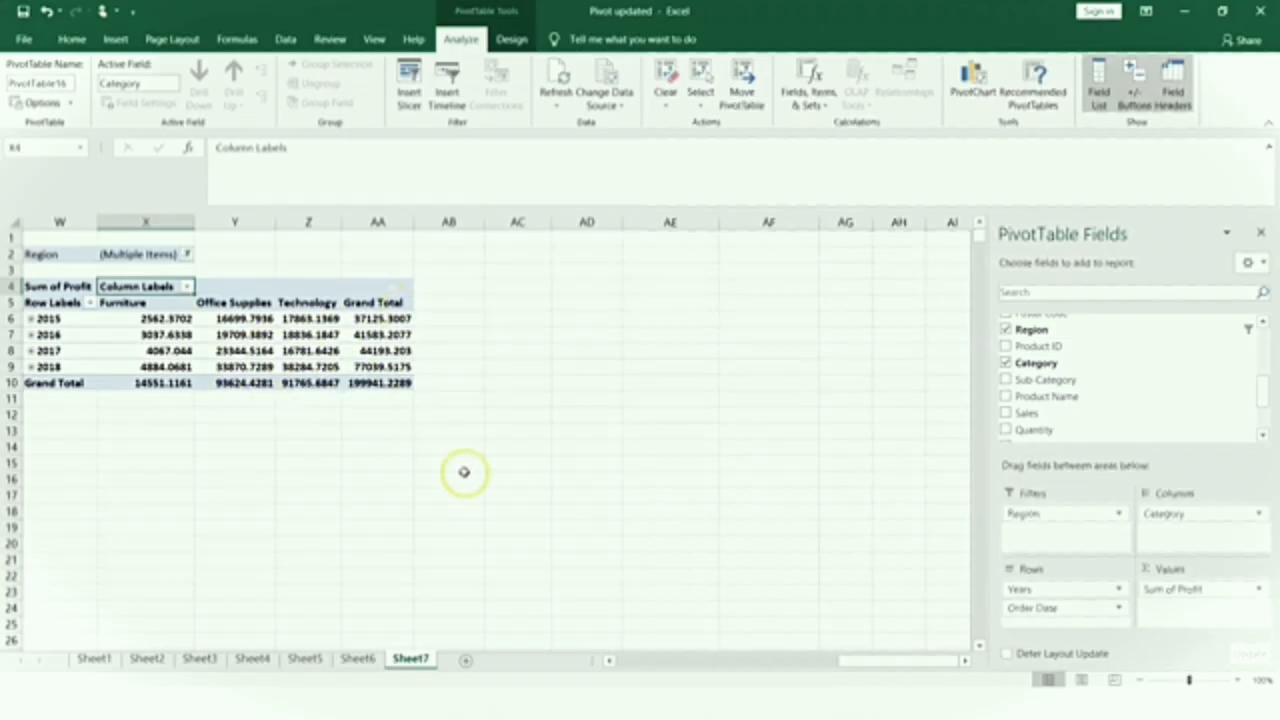
Close the PivotTable field list, and expand and collapse the monthly details of 2015, 2016 and 2017.
click(1262, 234)
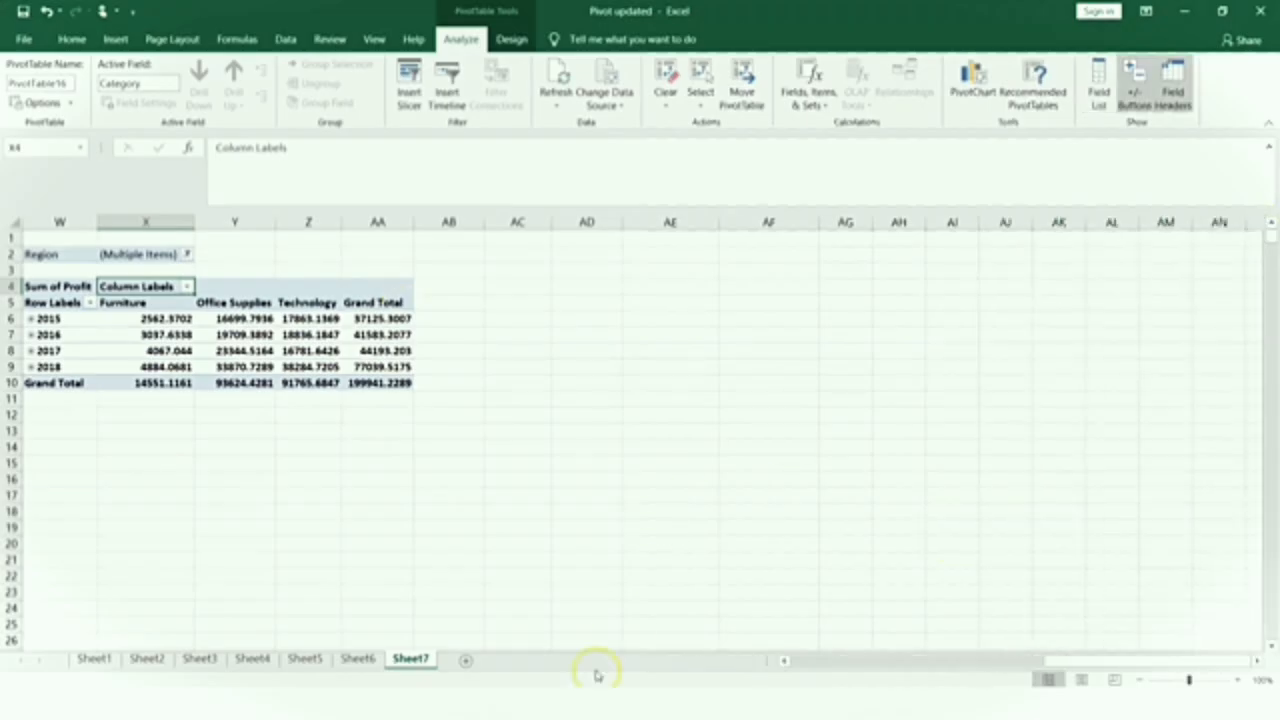
drag(800, 682, 788, 665)
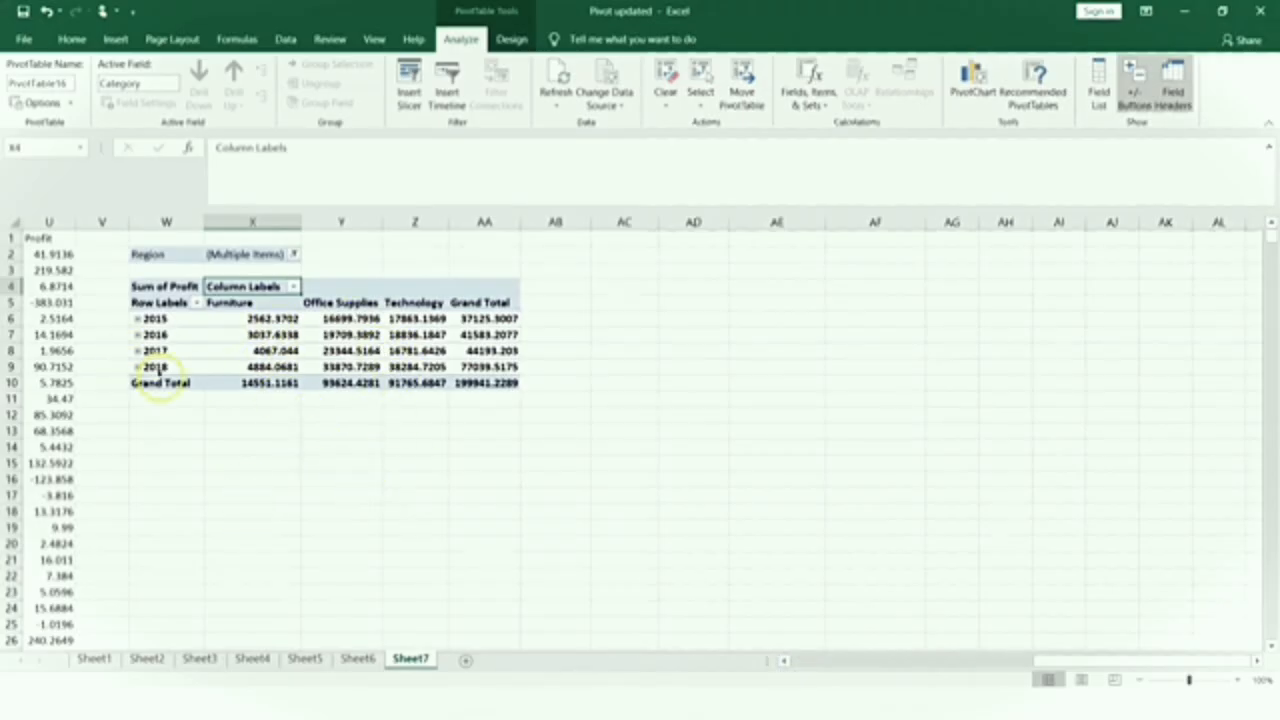
click(137, 319)
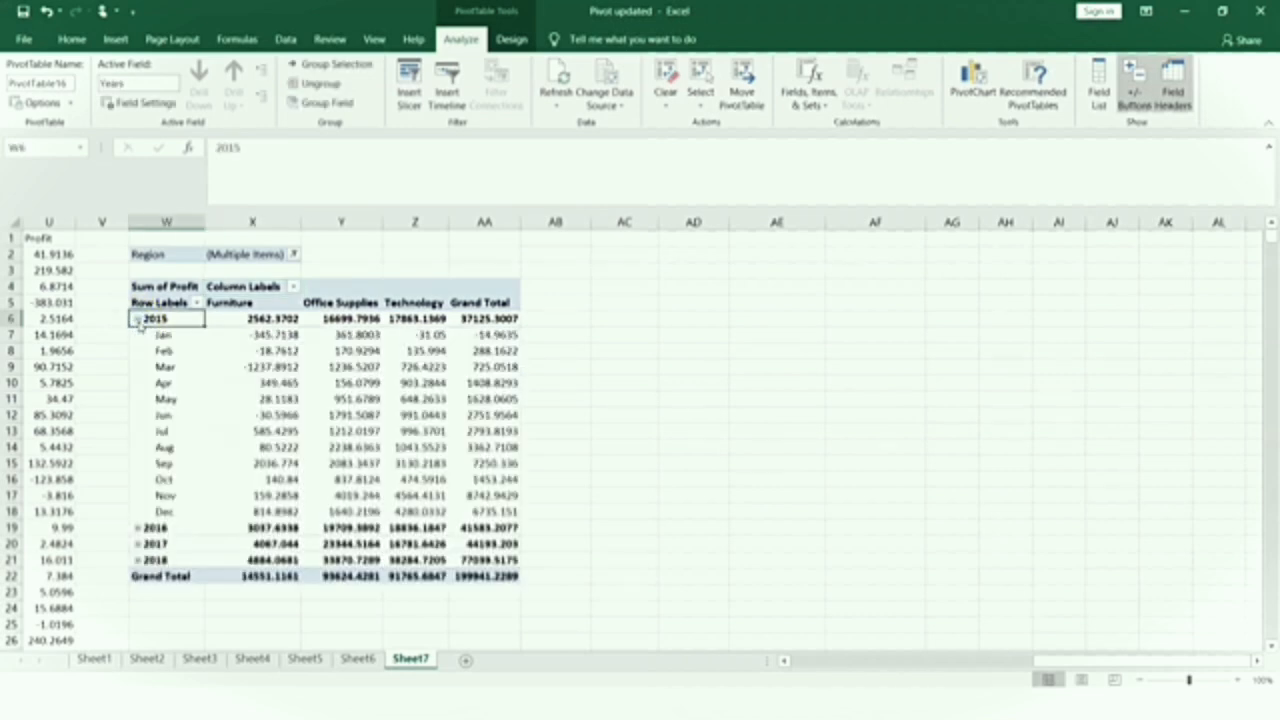
click(137, 319)
click(137, 335)
click(137, 335)
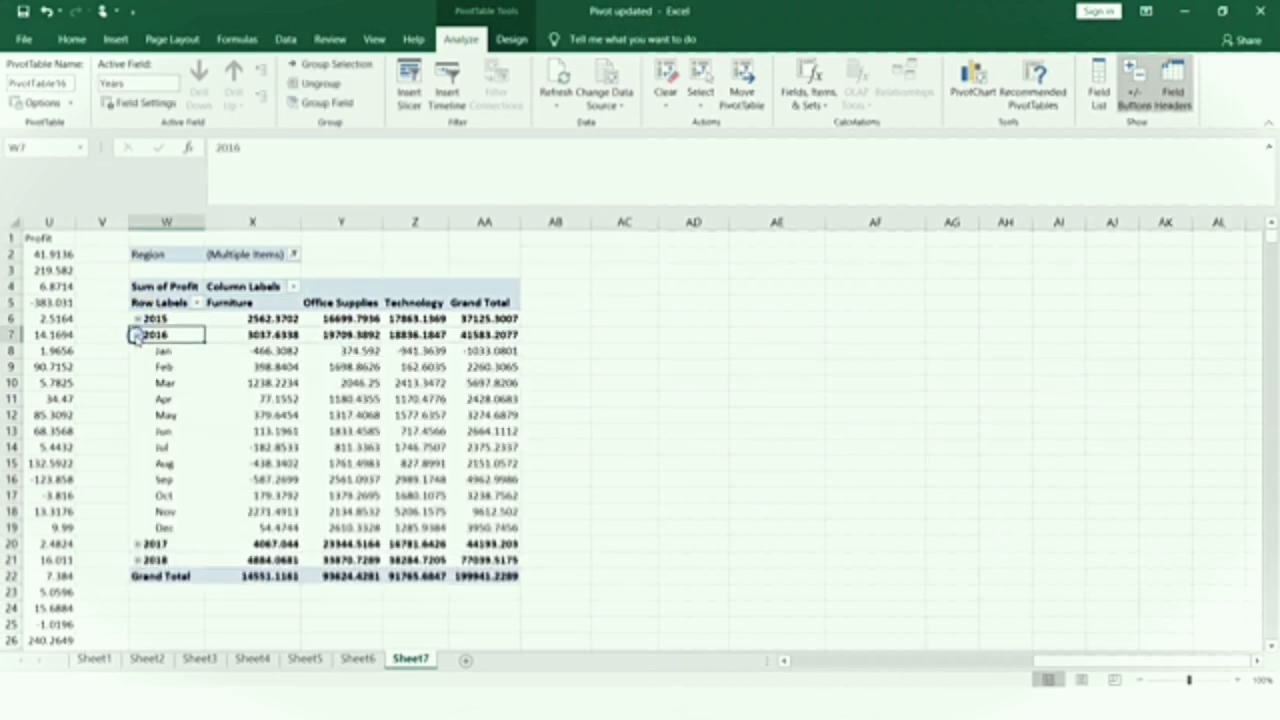
click(137, 335)
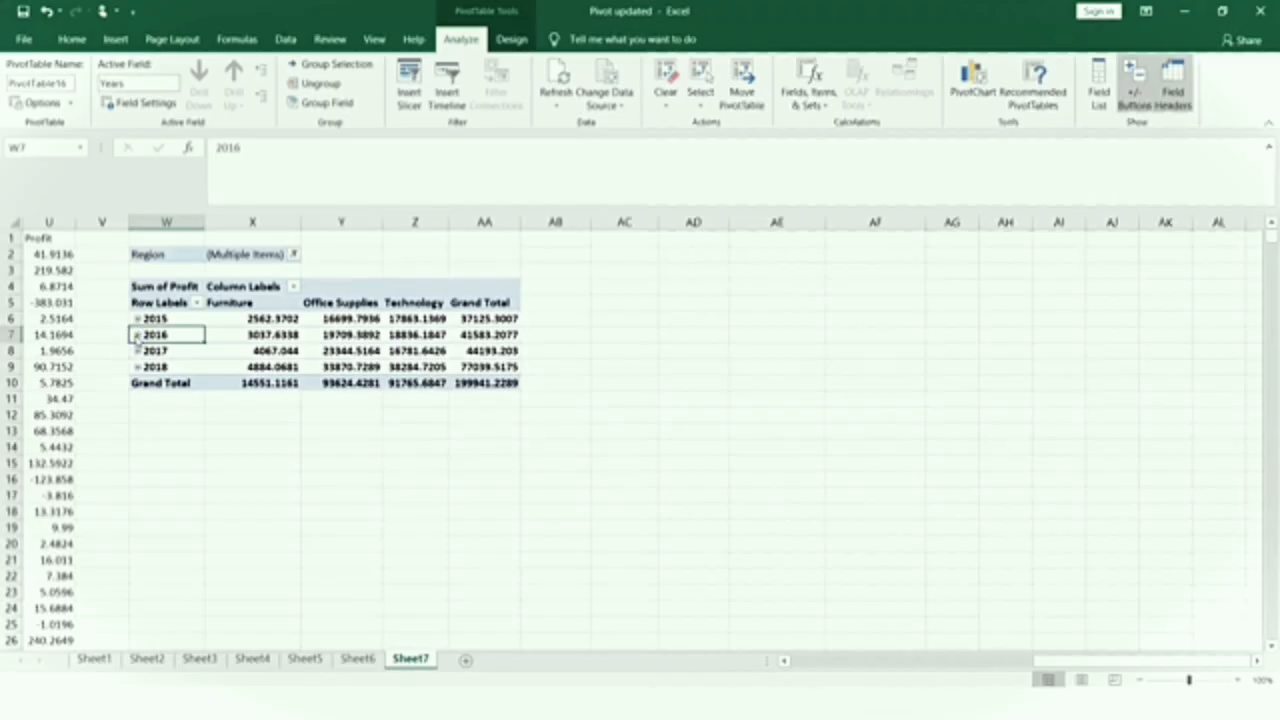
click(137, 351)
click(137, 351)
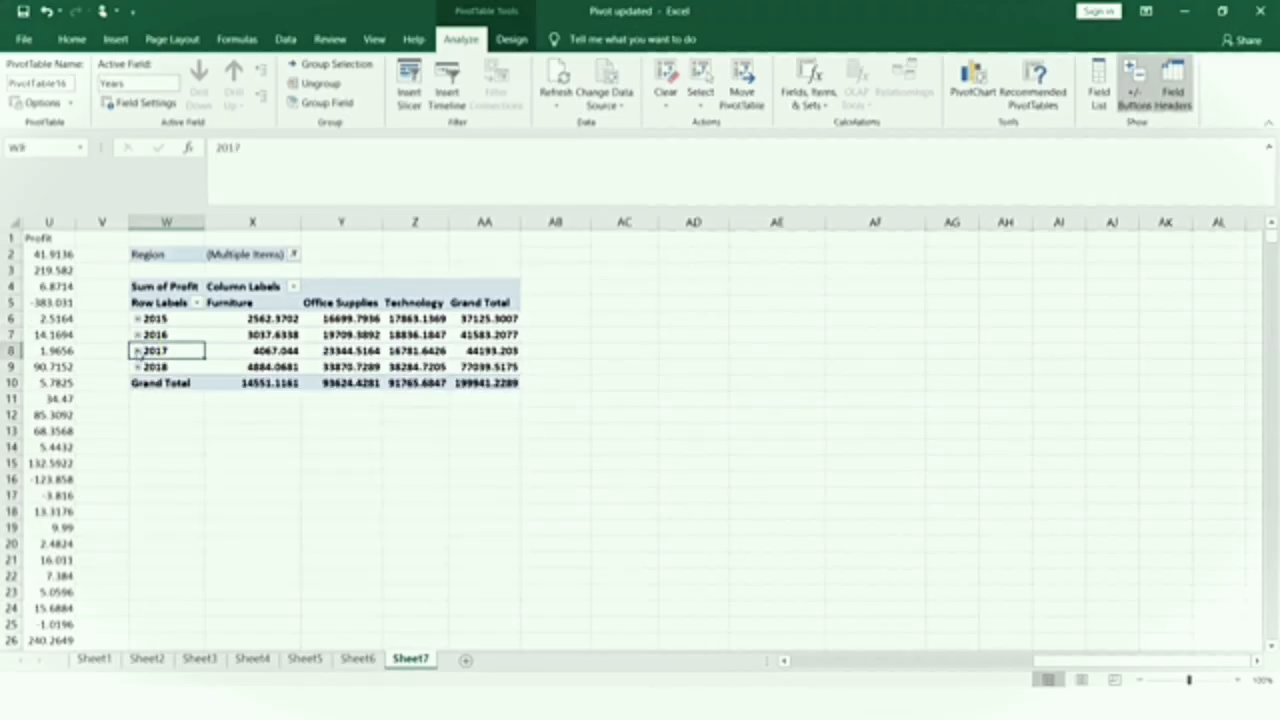
Insert a 2-D clustered column chart from the whole PivotTable and move it into the empty cells beside the table.
click(130, 284)
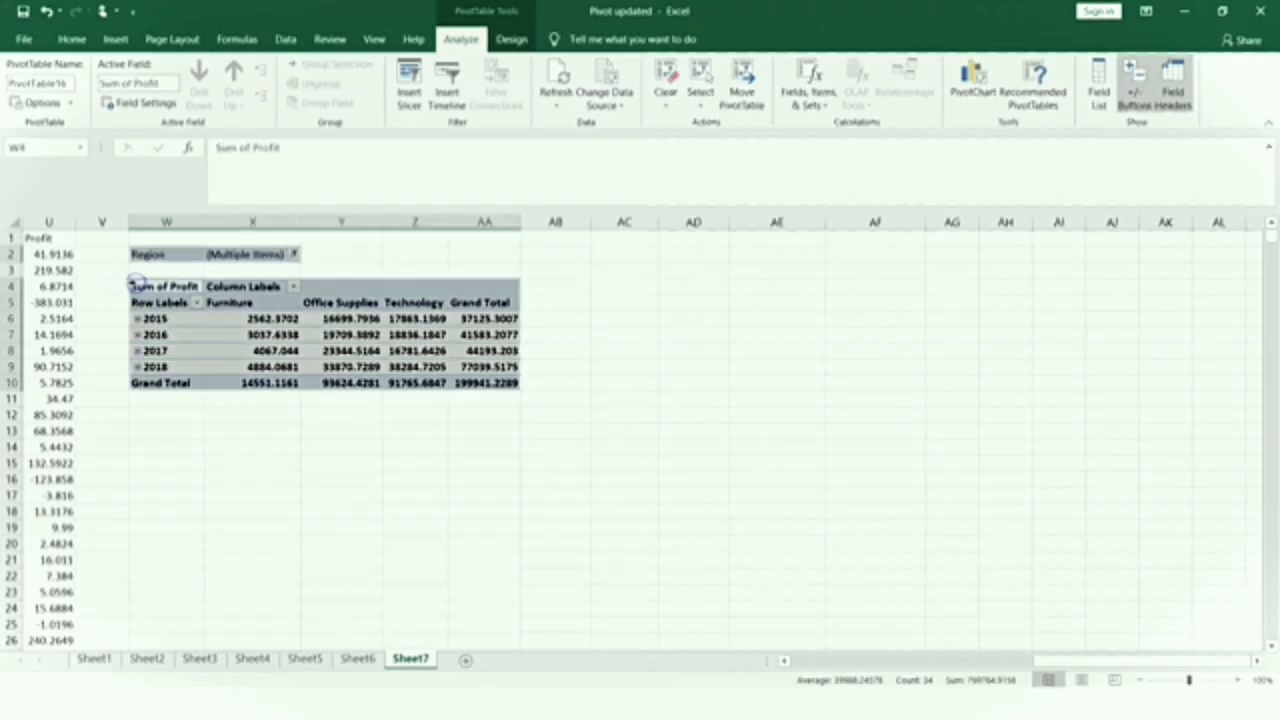
click(116, 39)
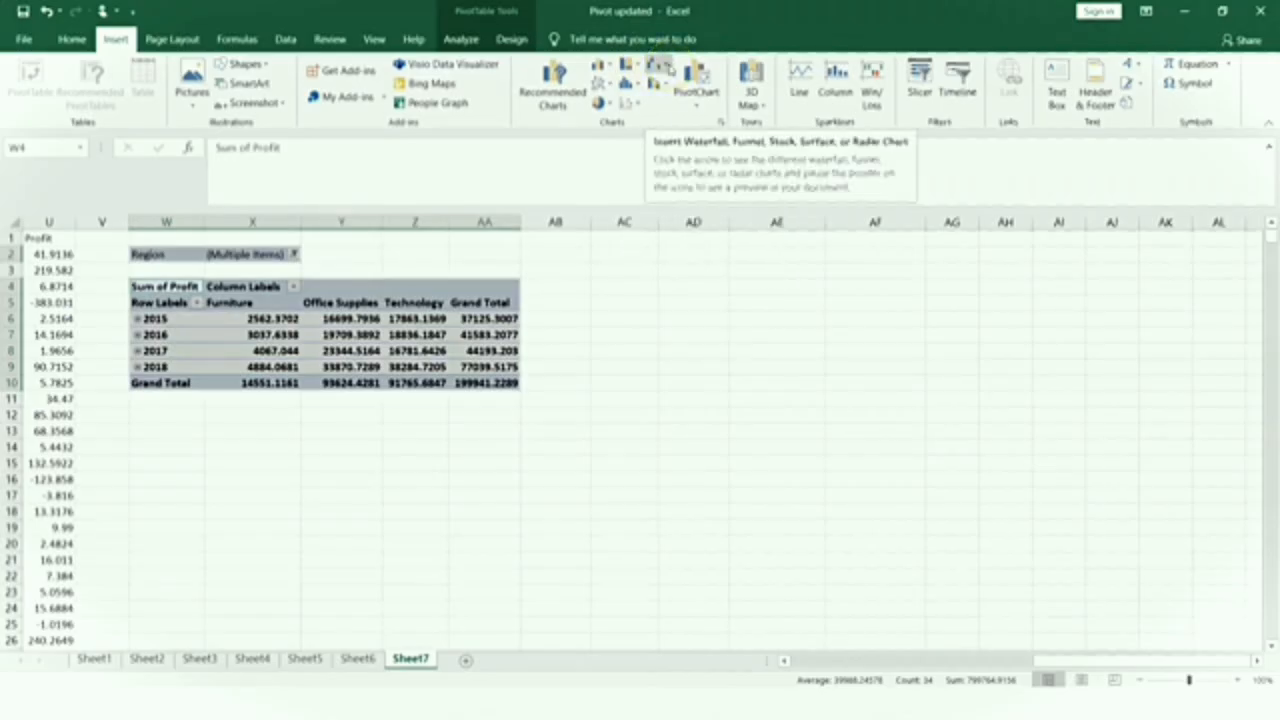
click(701, 112)
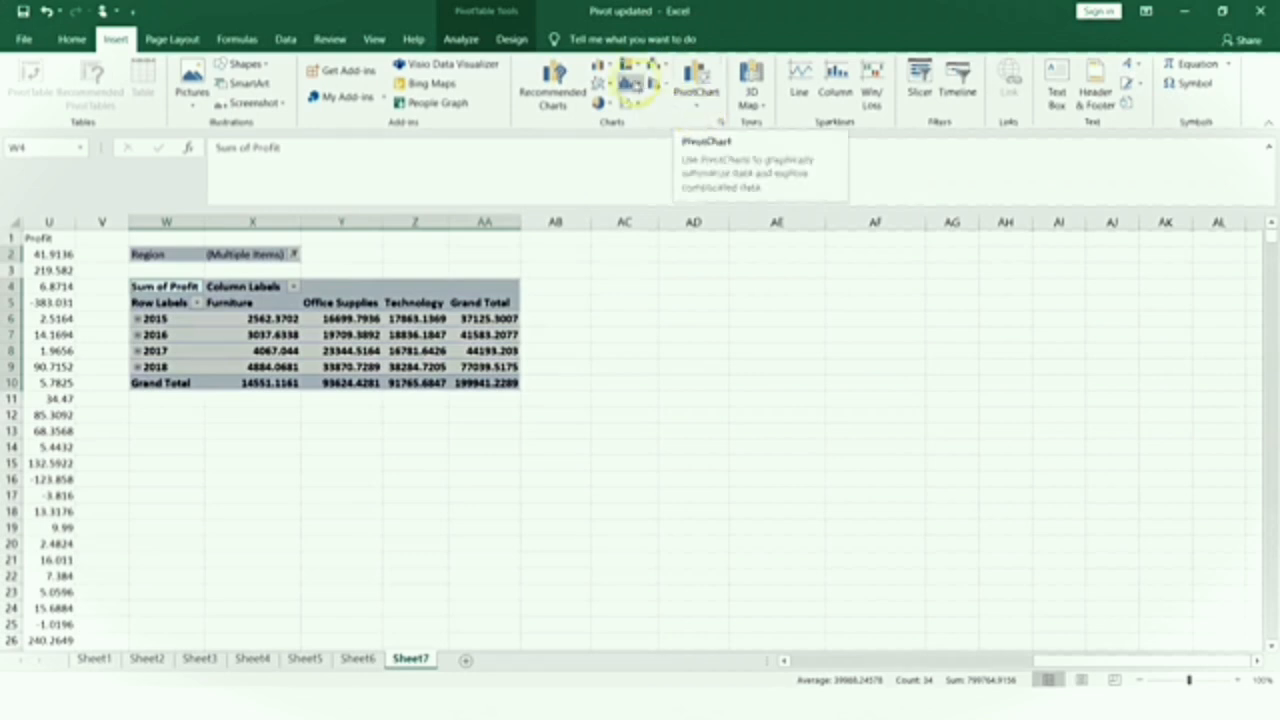
click(606, 66)
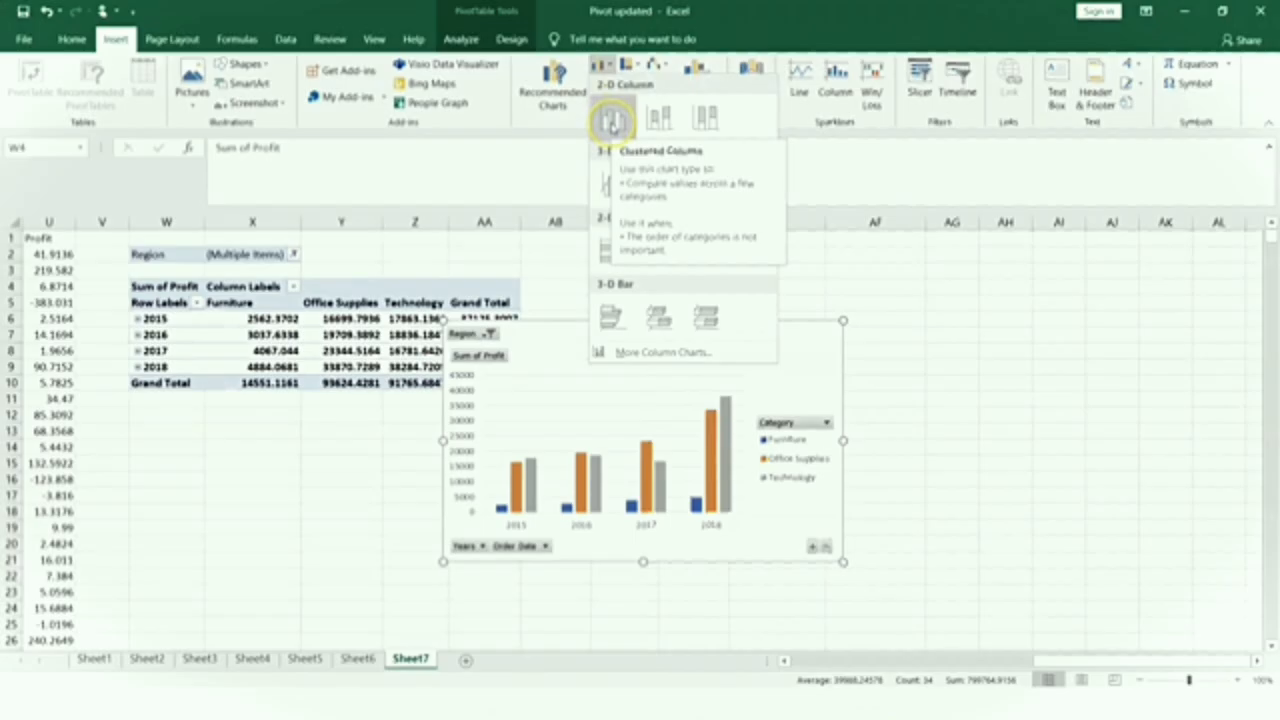
click(612, 122)
drag(603, 329, 760, 328)
Review the Region, Years, Order Date and Category filter options on the column chart, leaving them unchanged, and deselect the chart.
click(635, 333)
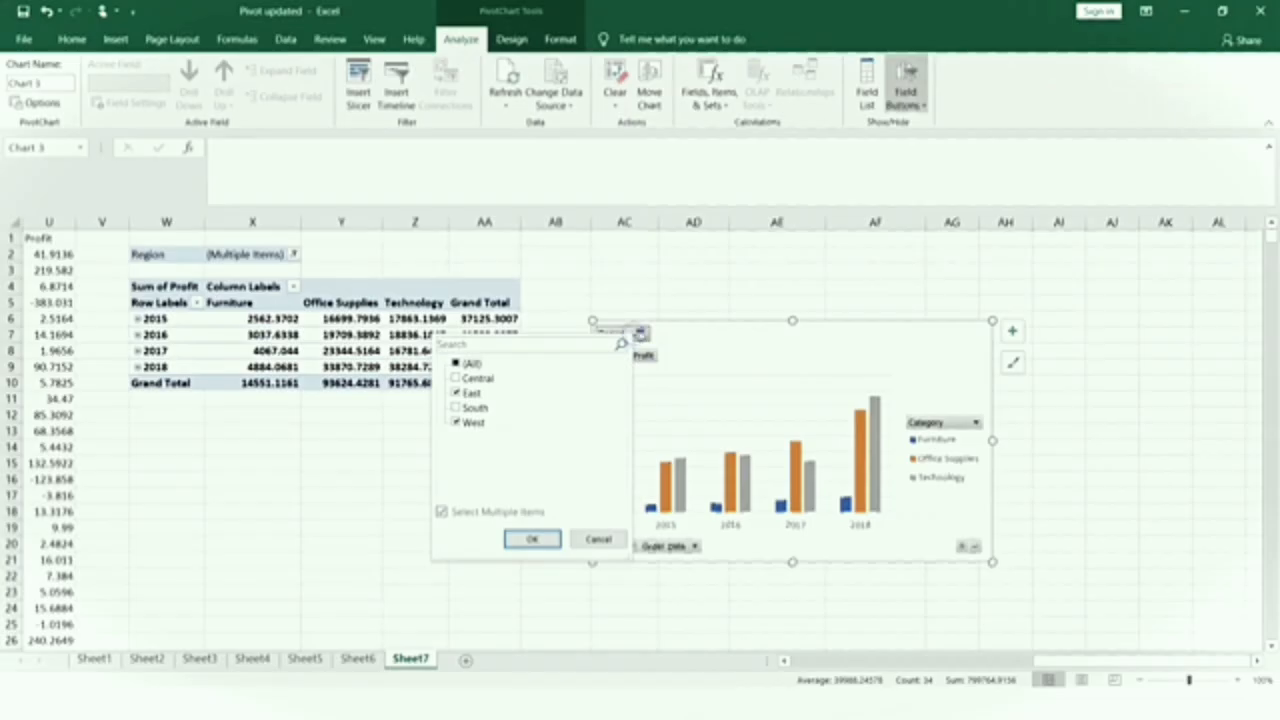
click(694, 277)
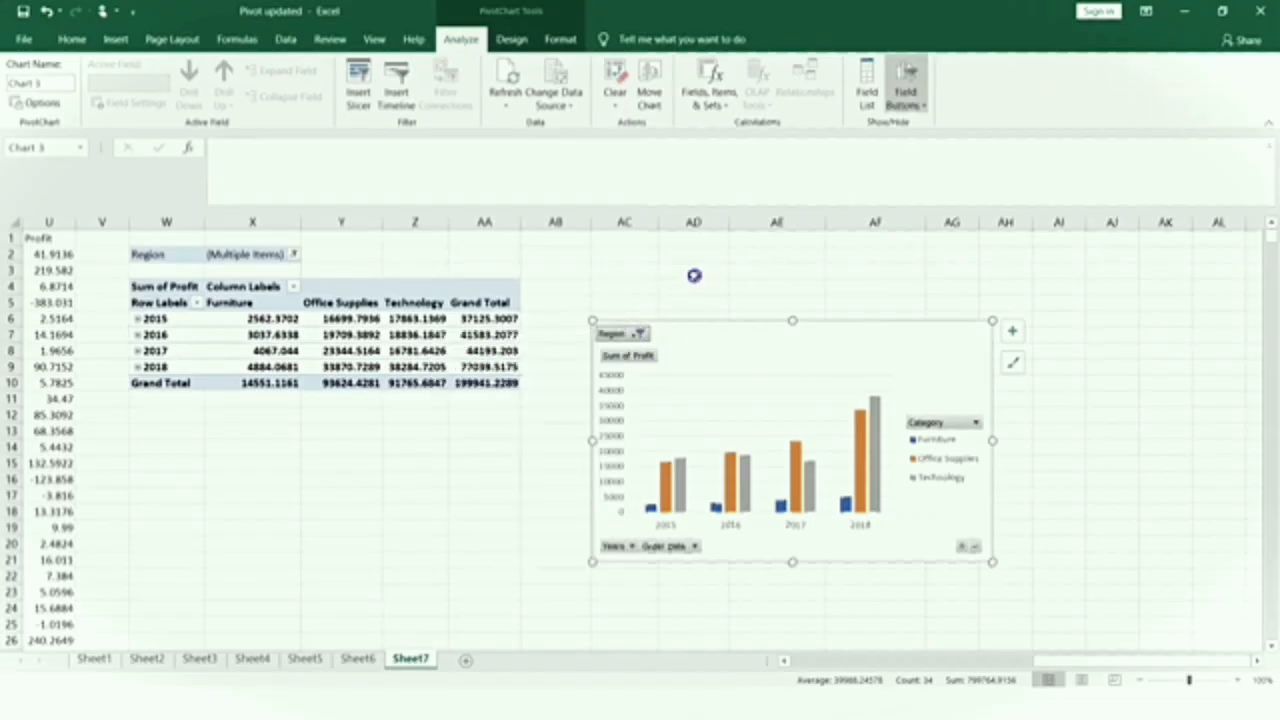
click(631, 547)
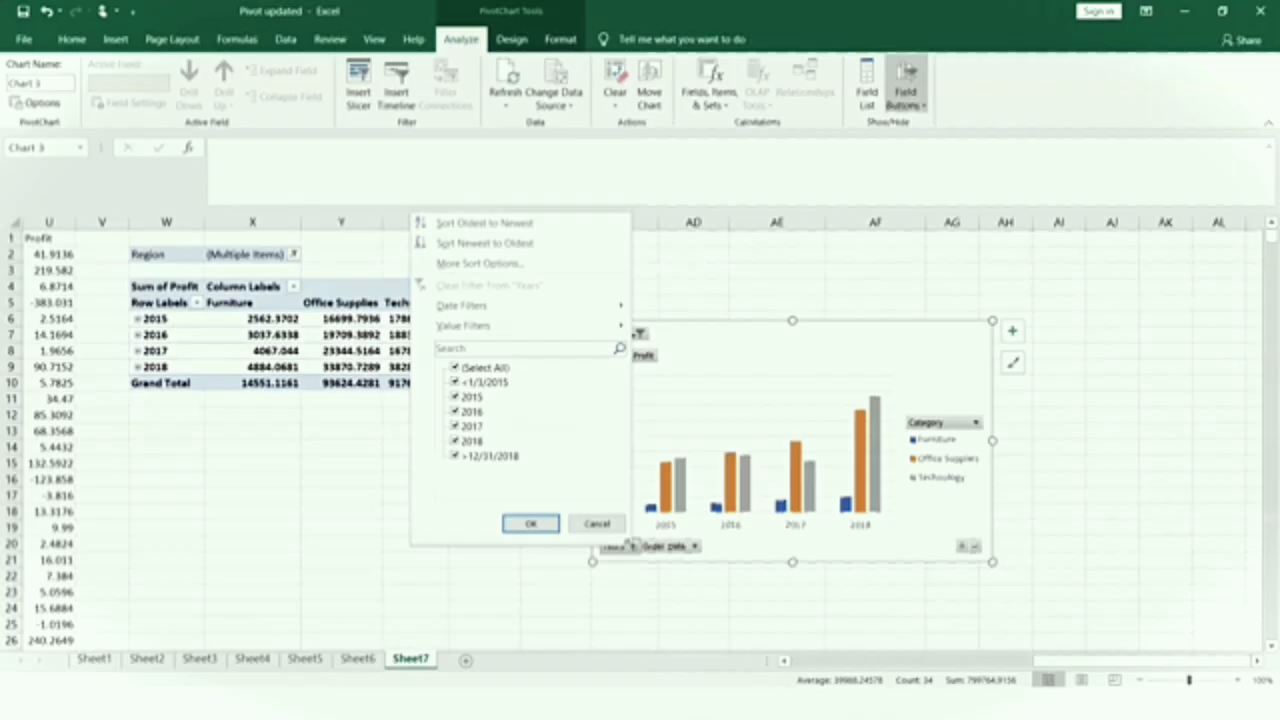
click(598, 523)
click(692, 547)
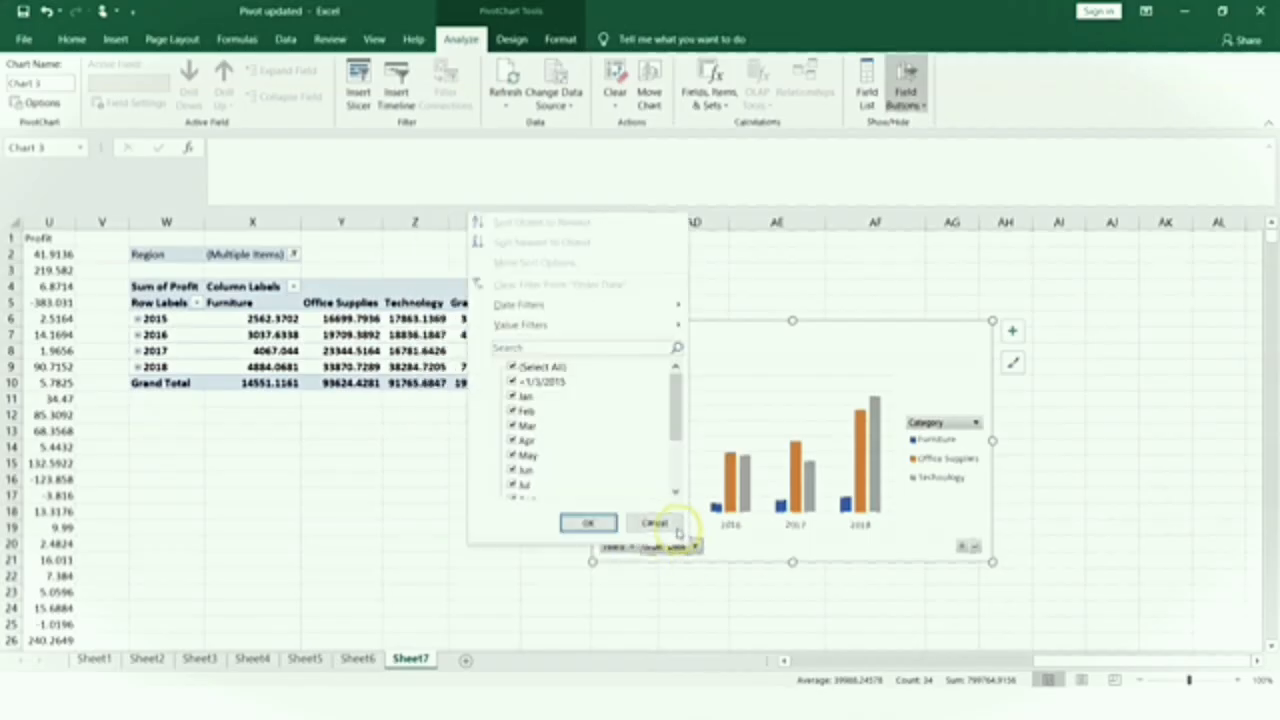
click(654, 522)
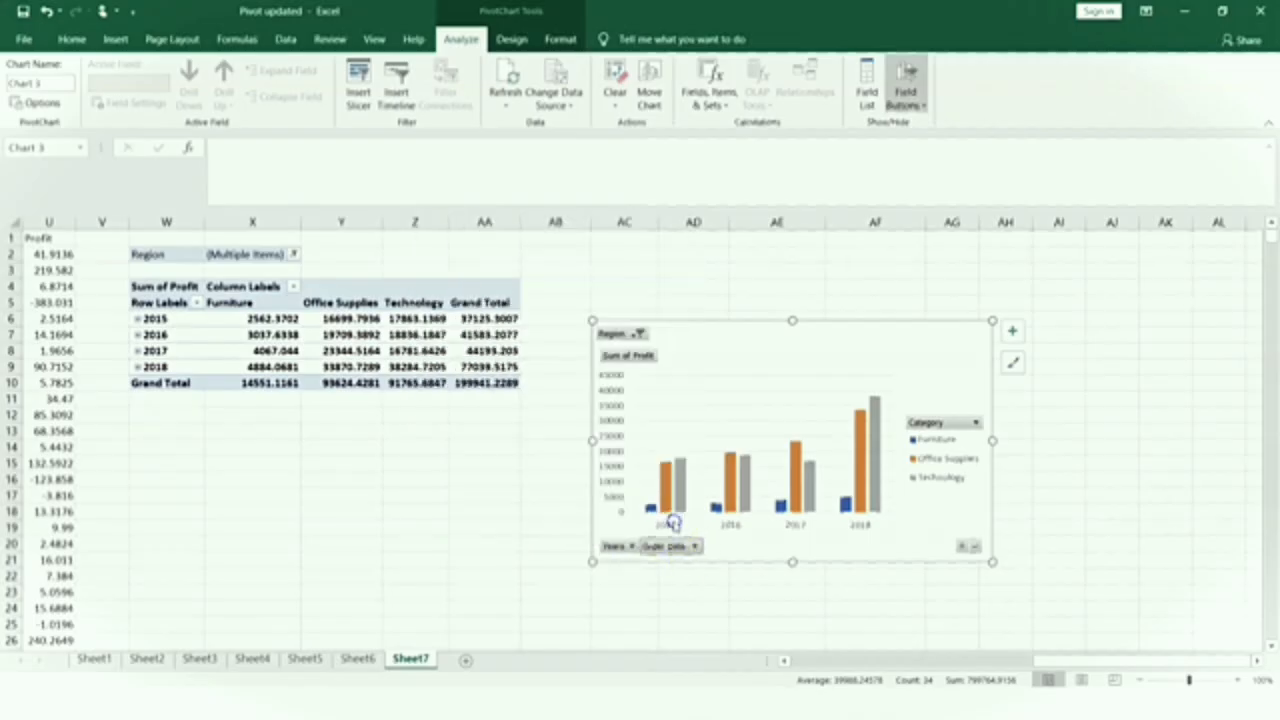
click(977, 421)
click(952, 393)
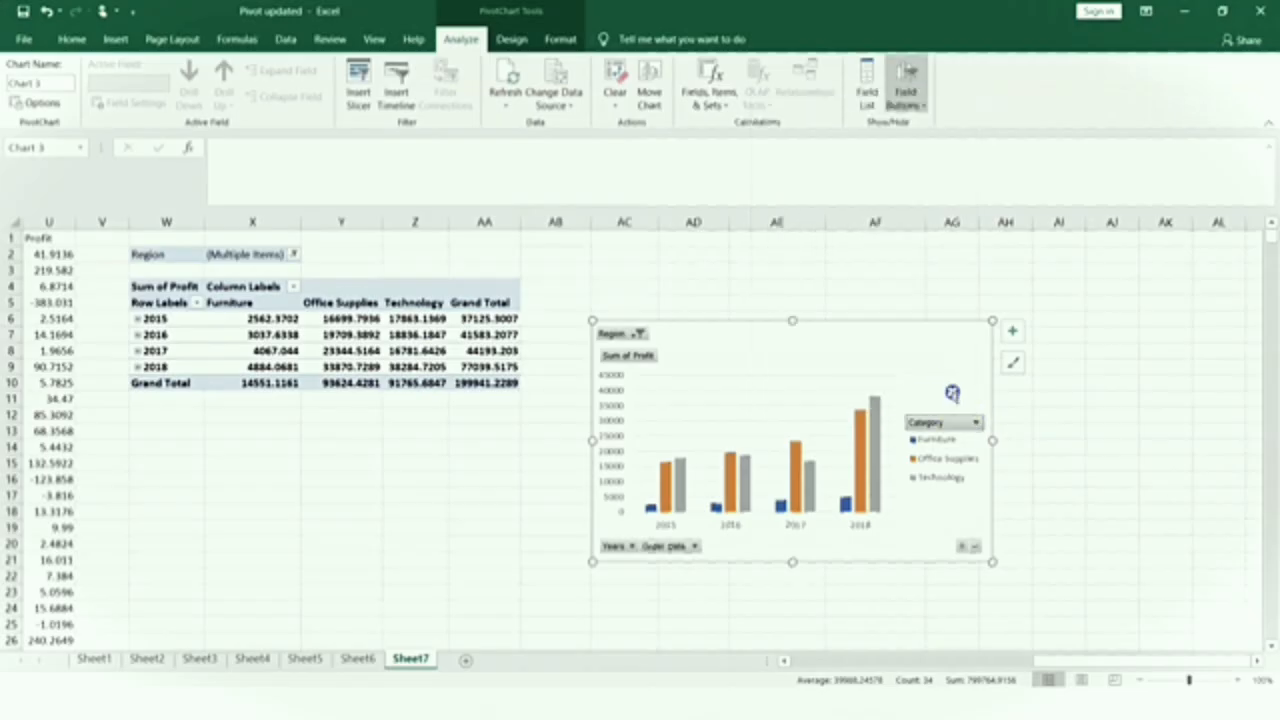
click(1111, 460)
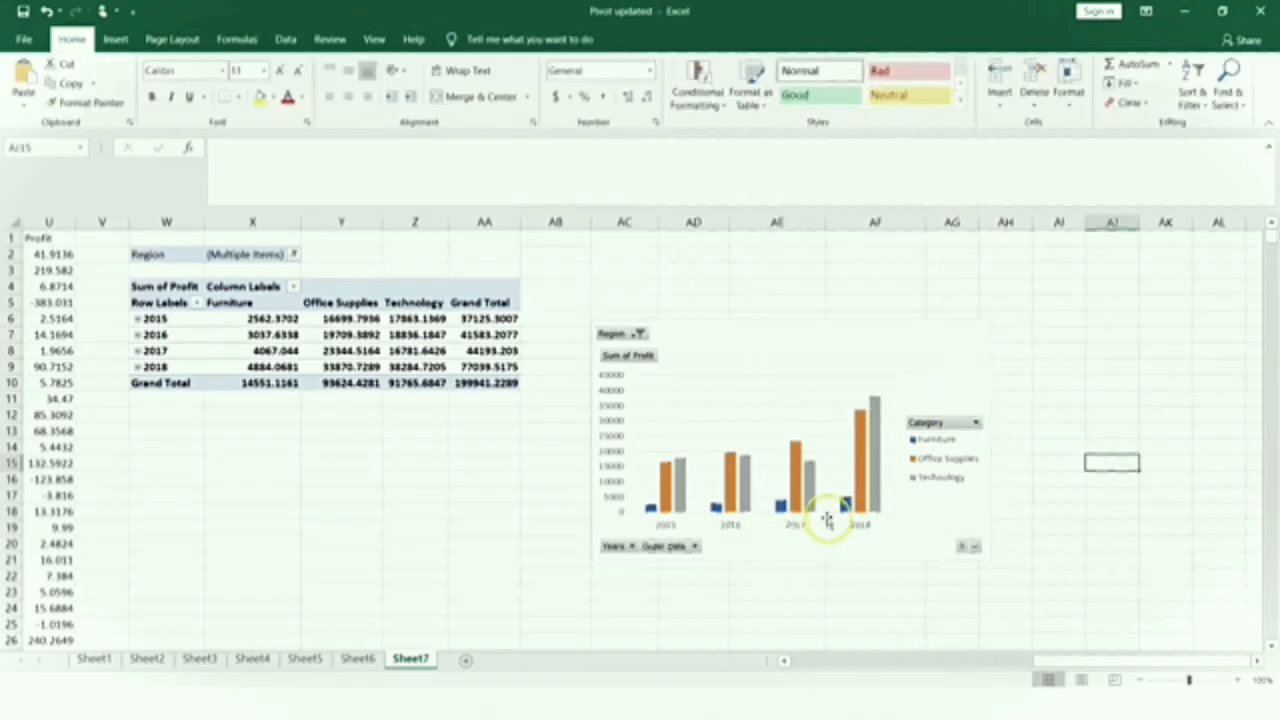